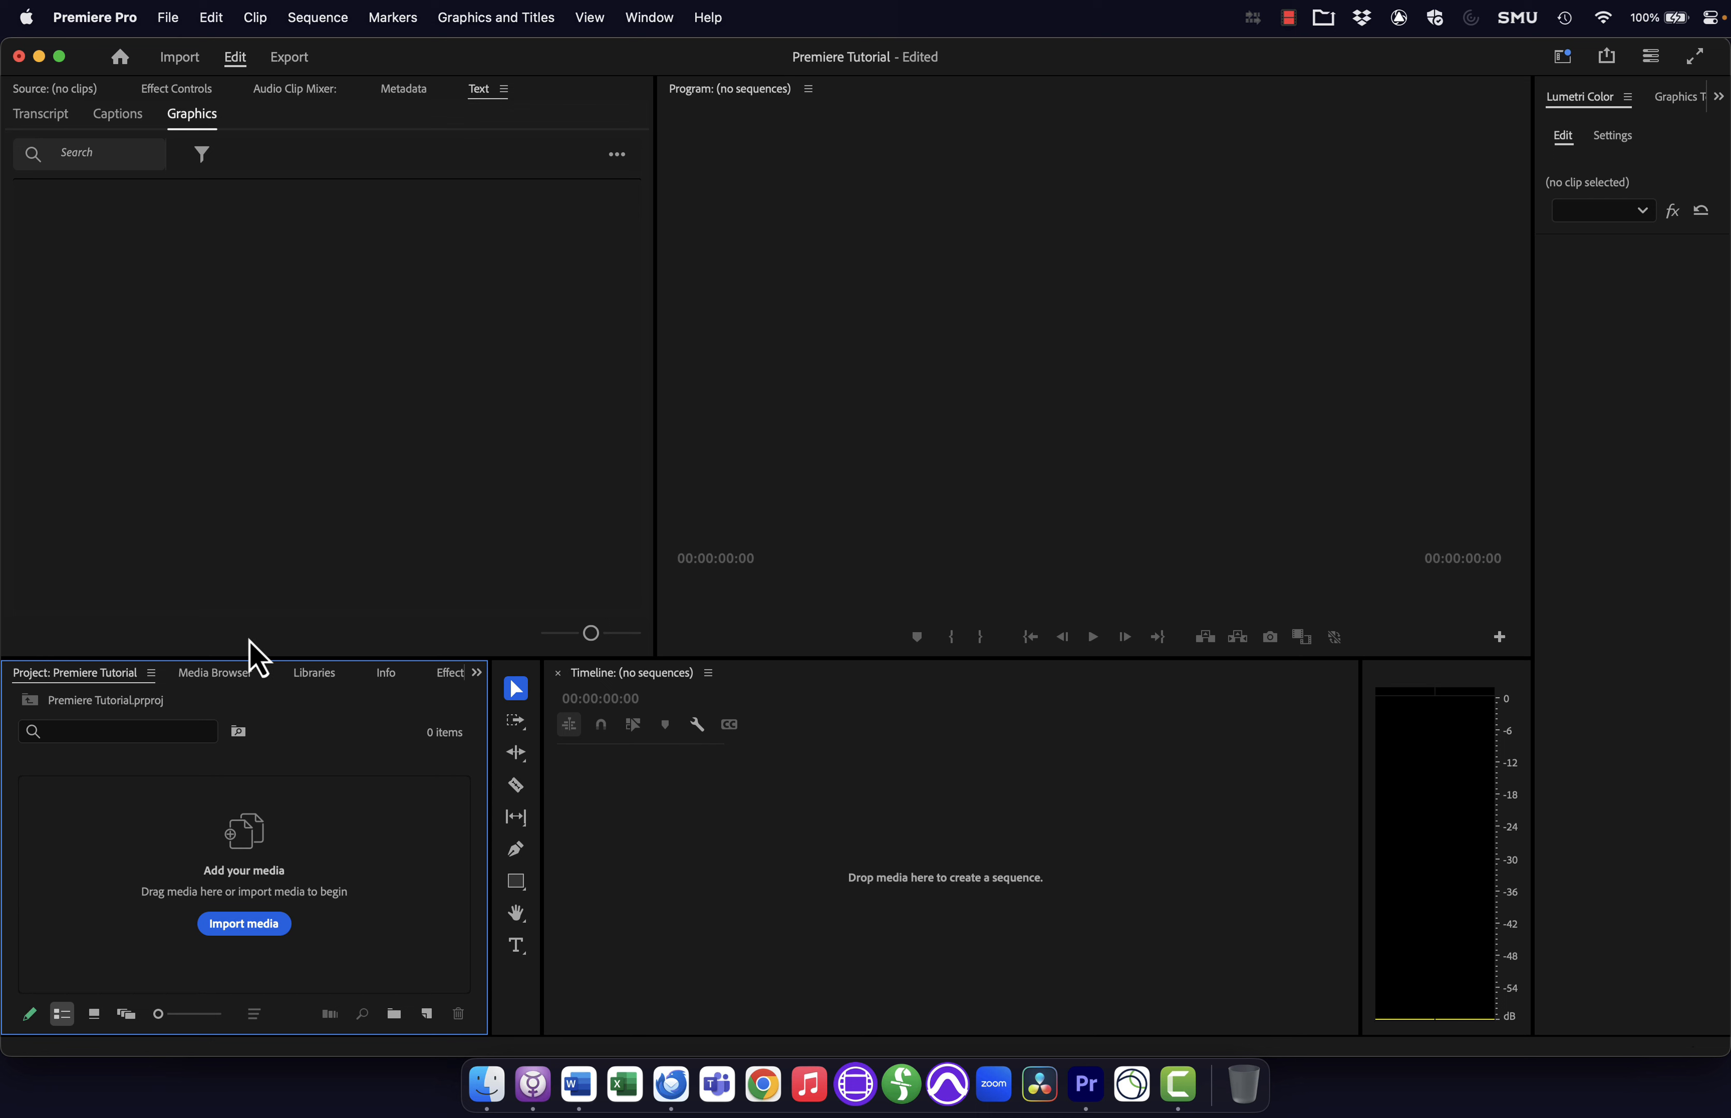
- Browse to the temp clips folder on the Desktop in the Media Browser, with the folder contents shown as a list
click(245, 941)
click(218, 674)
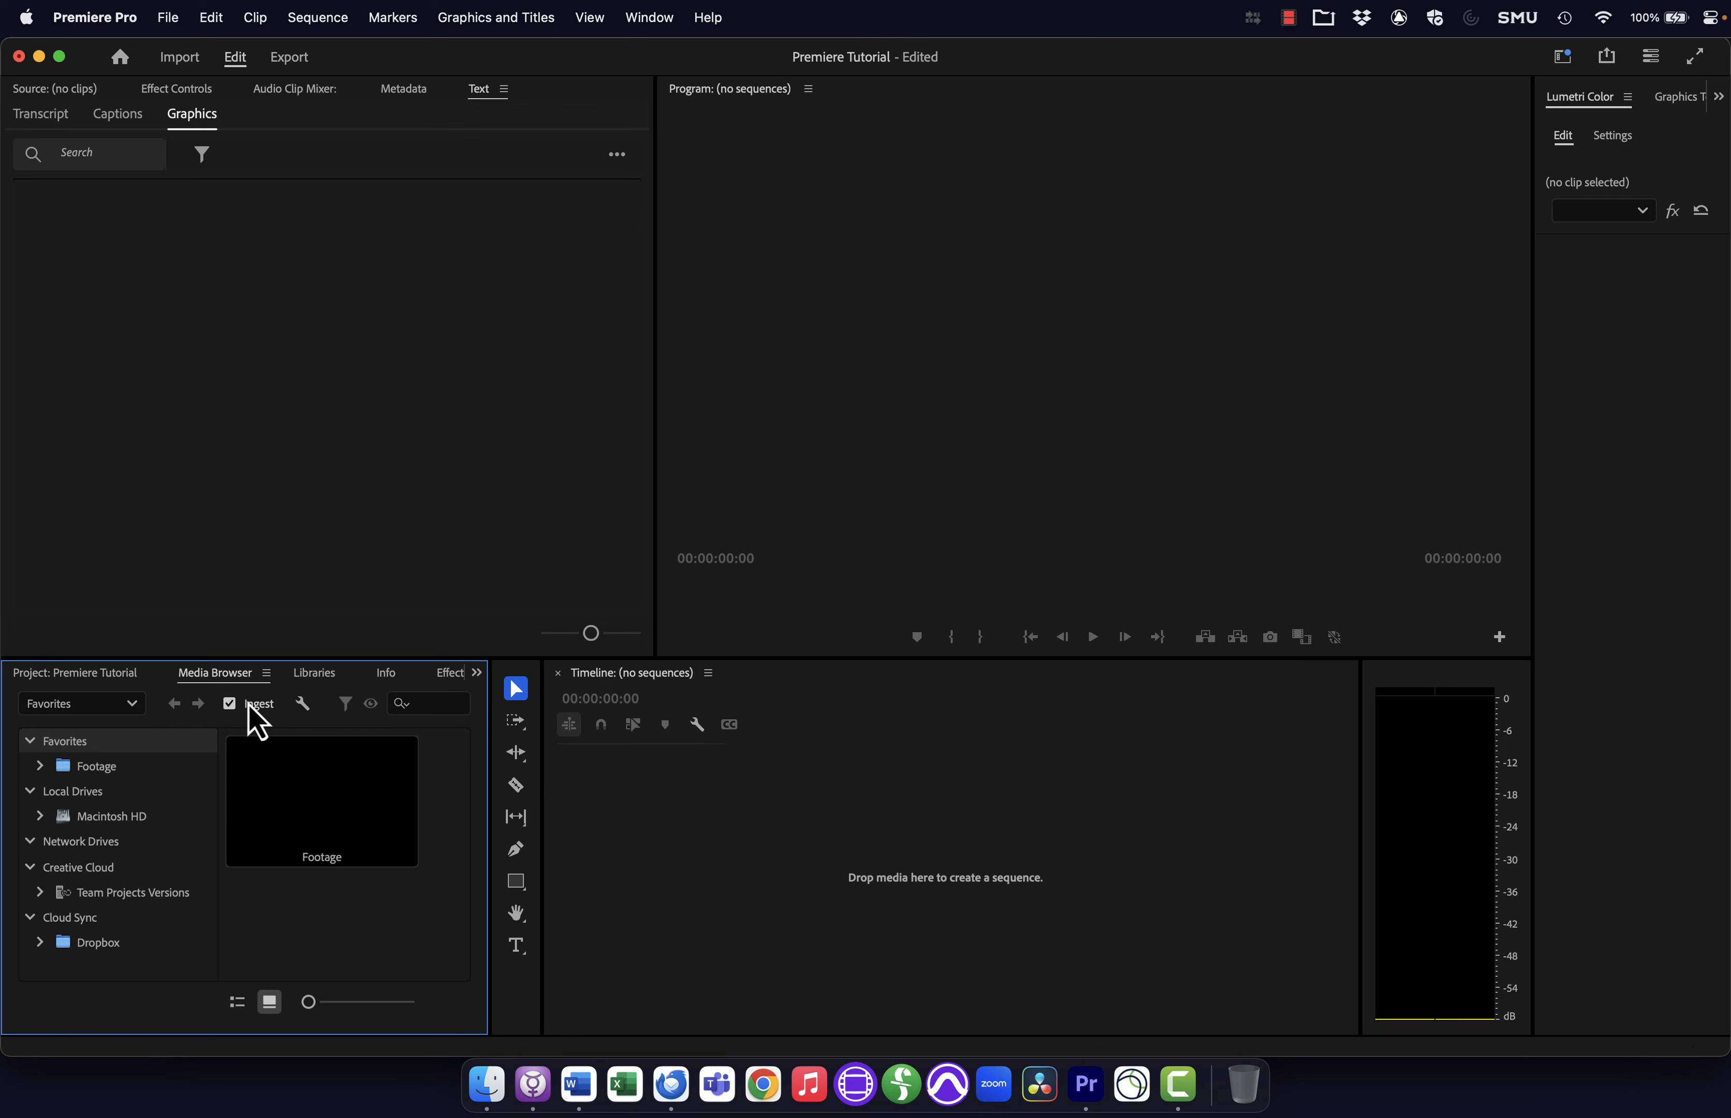
click(49, 710)
click(54, 772)
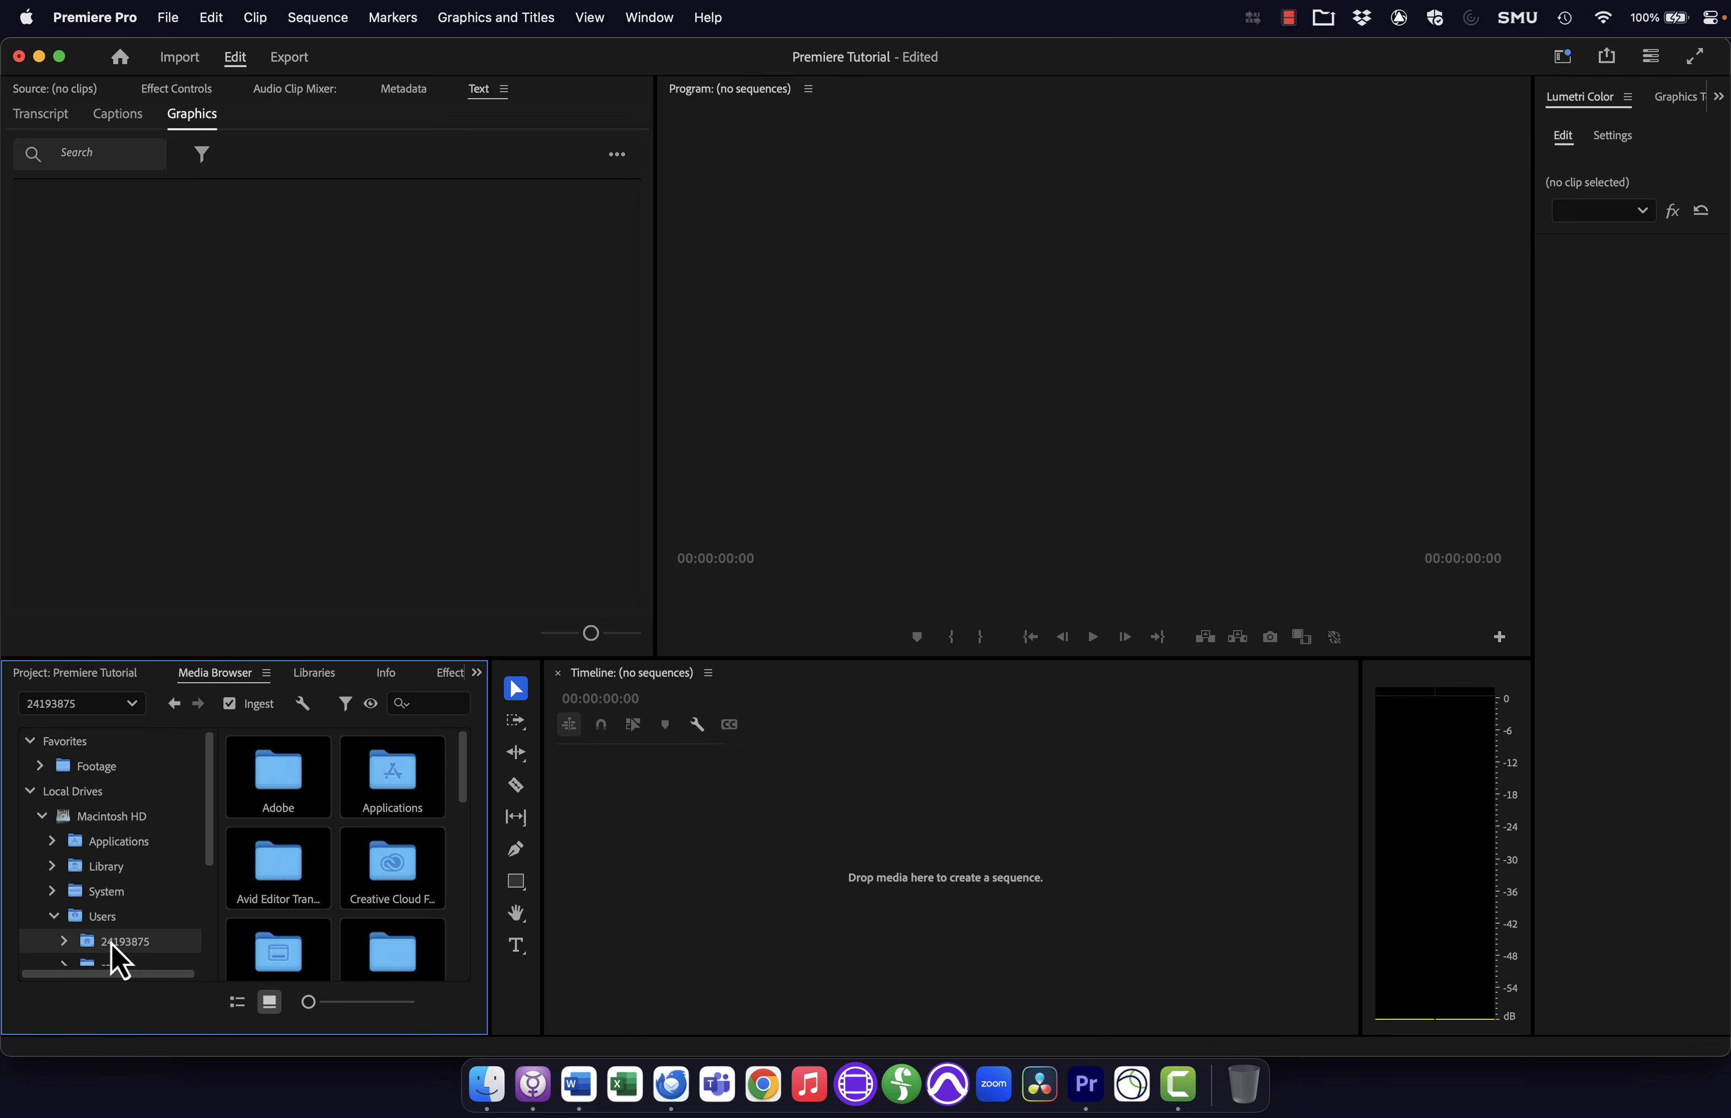
click(237, 1002)
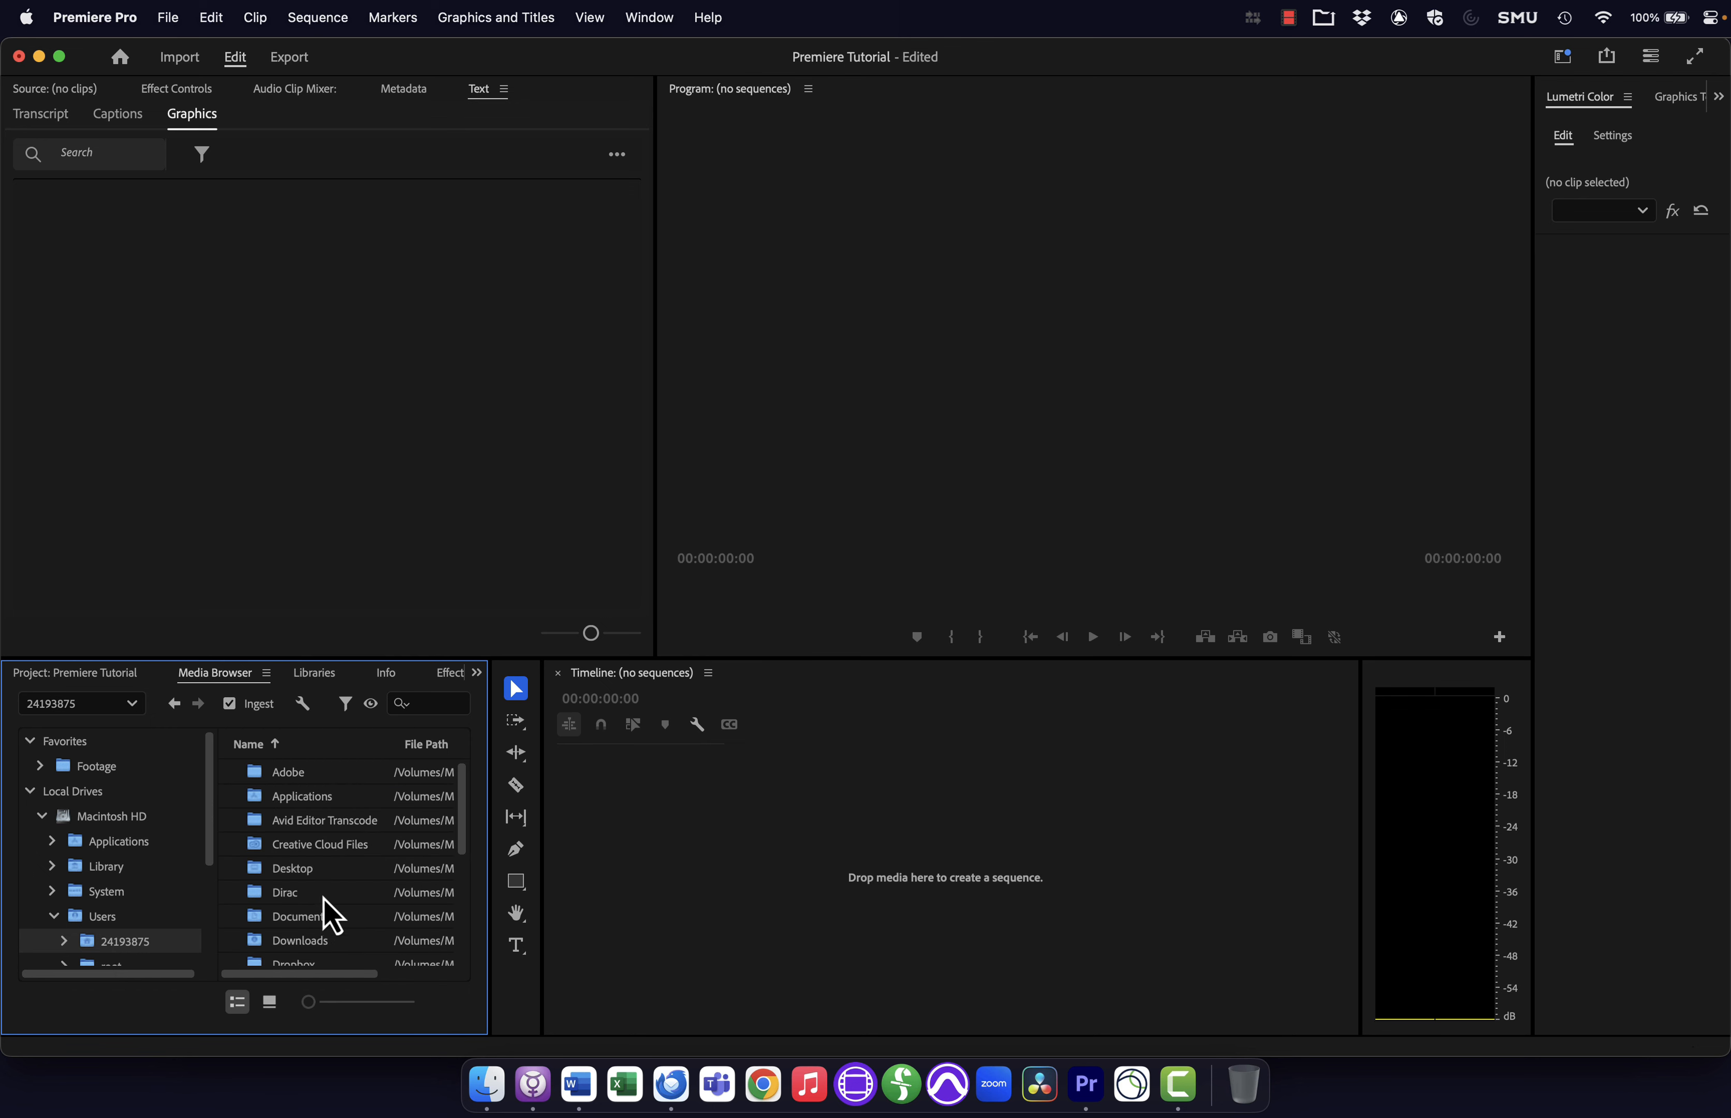
double_click(302, 869)
scroll(320, 872, down, 5)
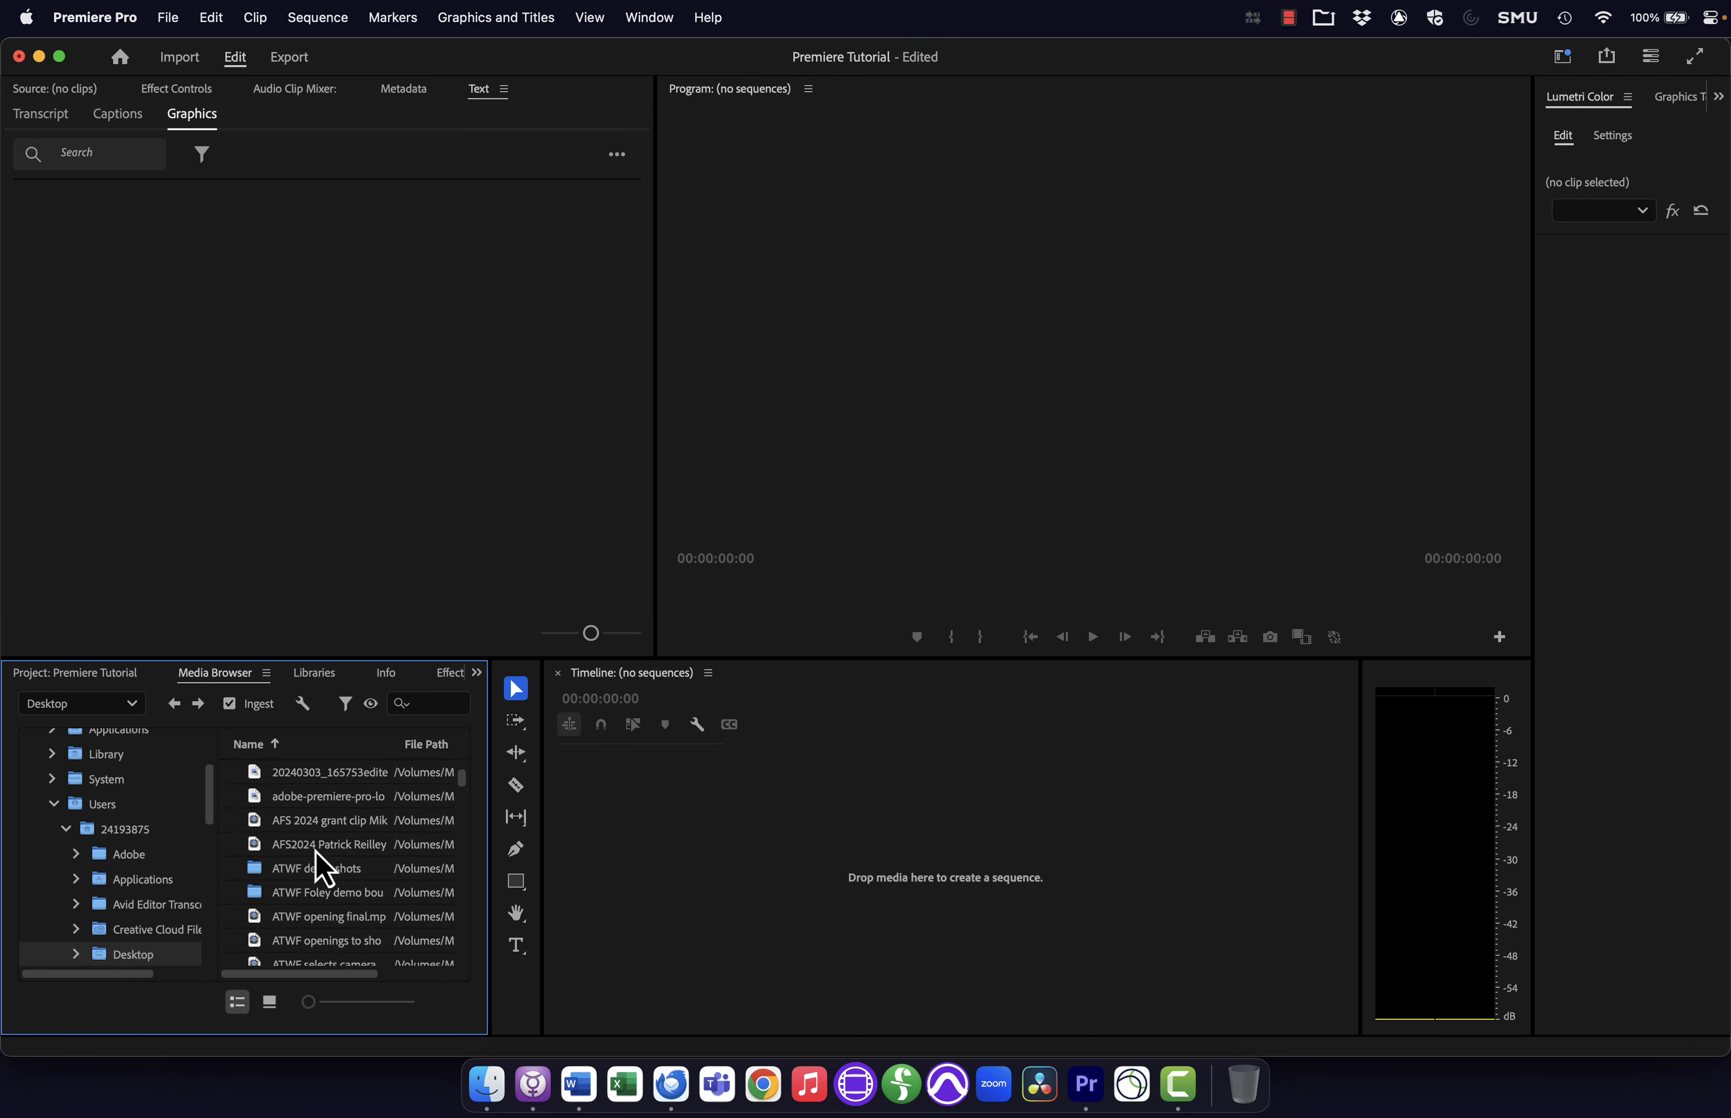
scroll(320, 868, down, 15)
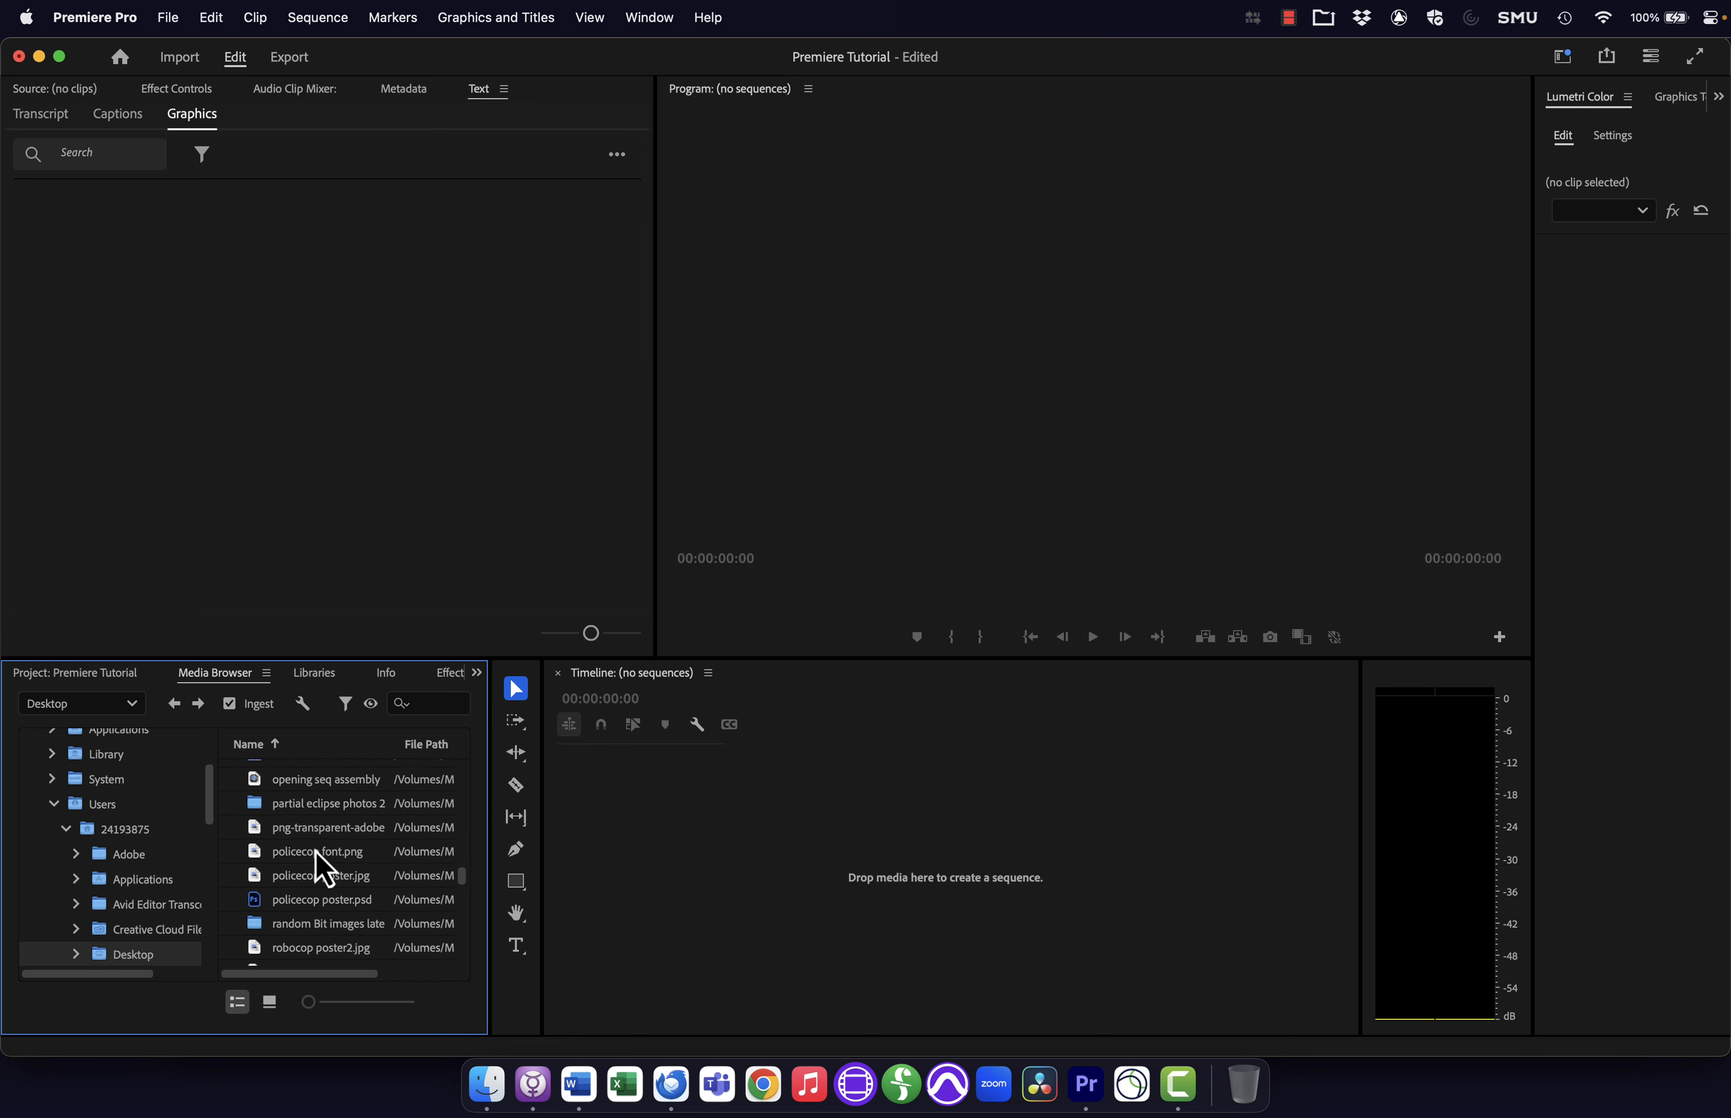
scroll(316, 850, down, 10)
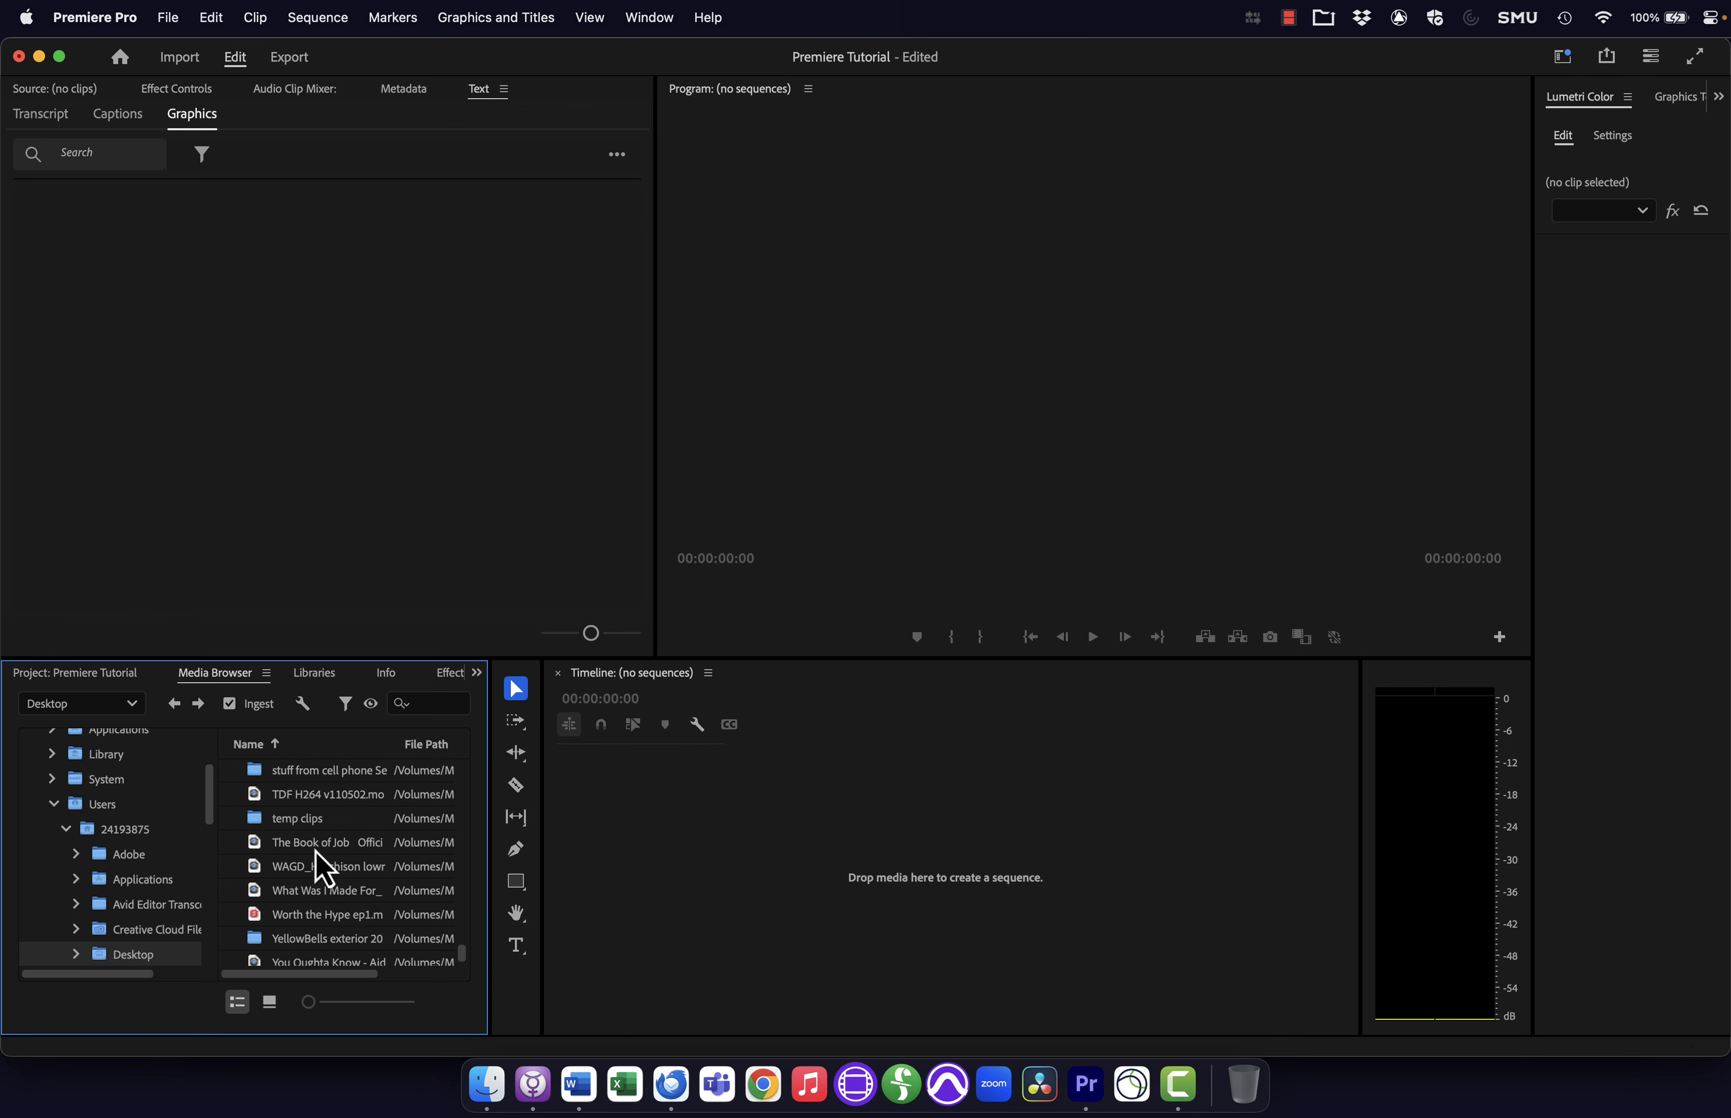
double_click(298, 811)
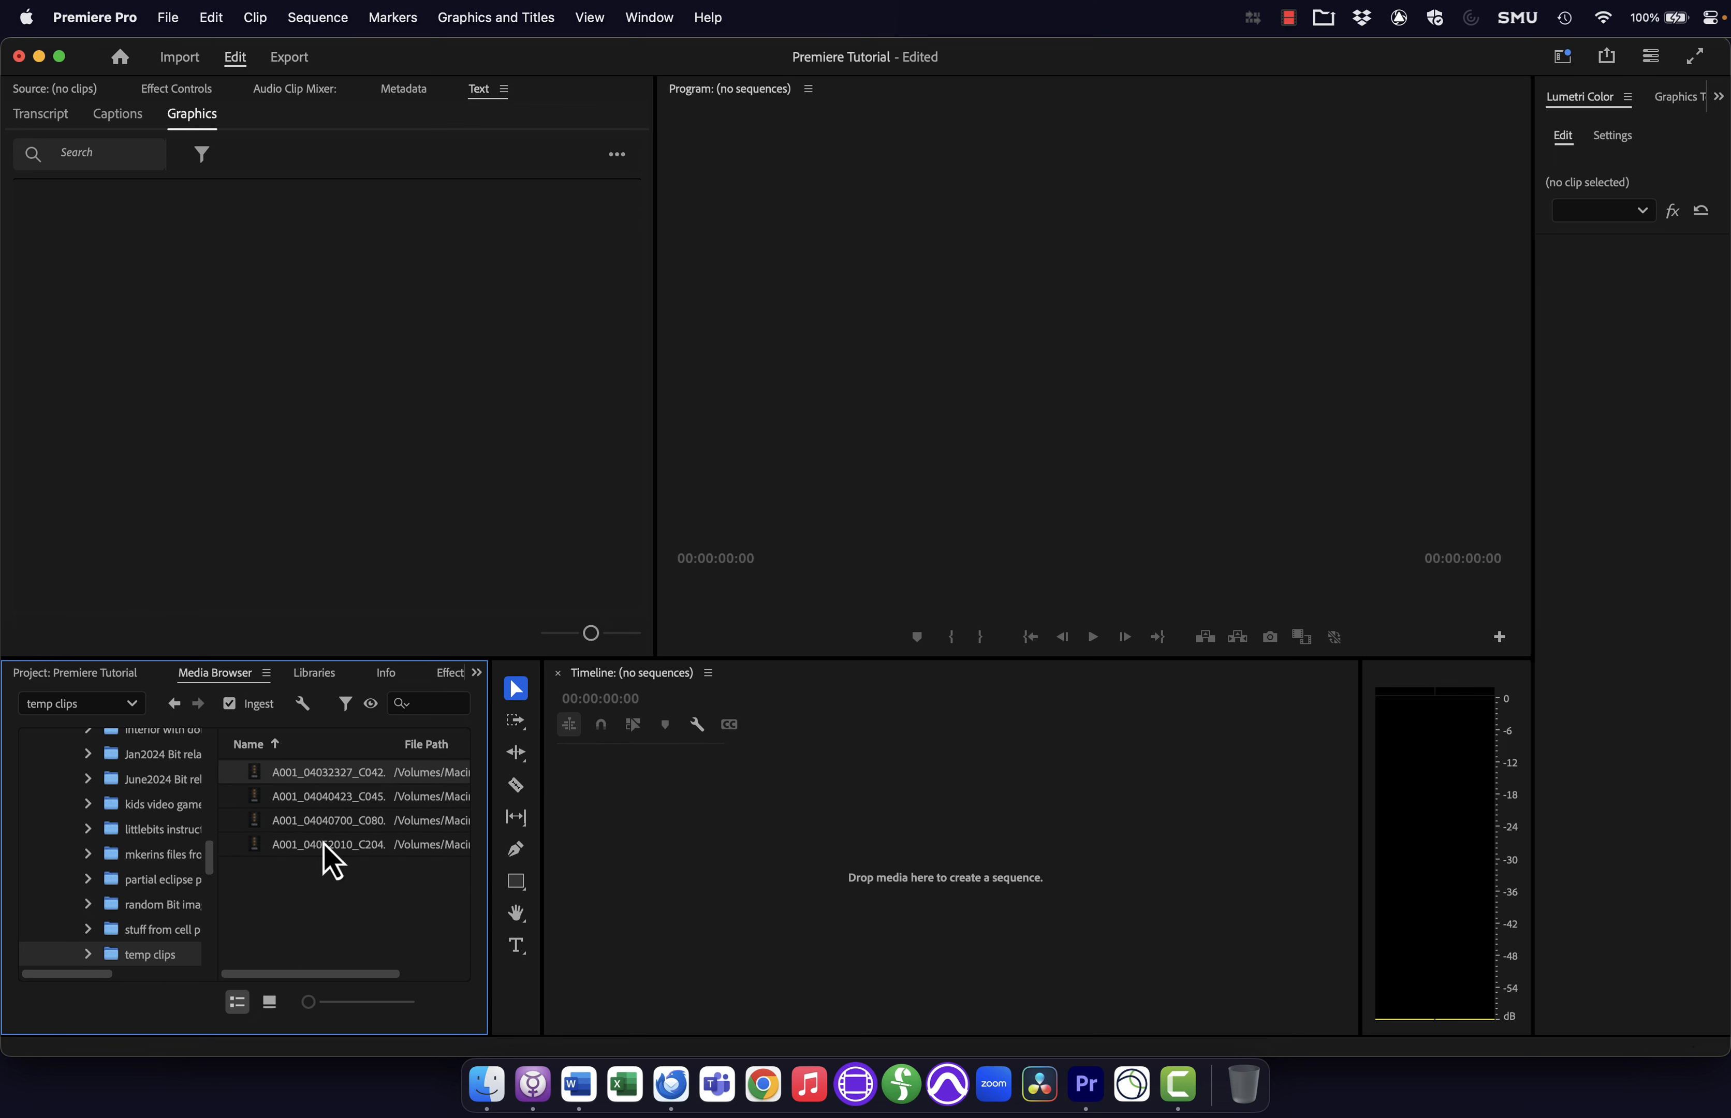
- Import all four A001 clips from the temp clips folder, and return from Media Encoder to Premiere Pro
shift+click(322, 841)
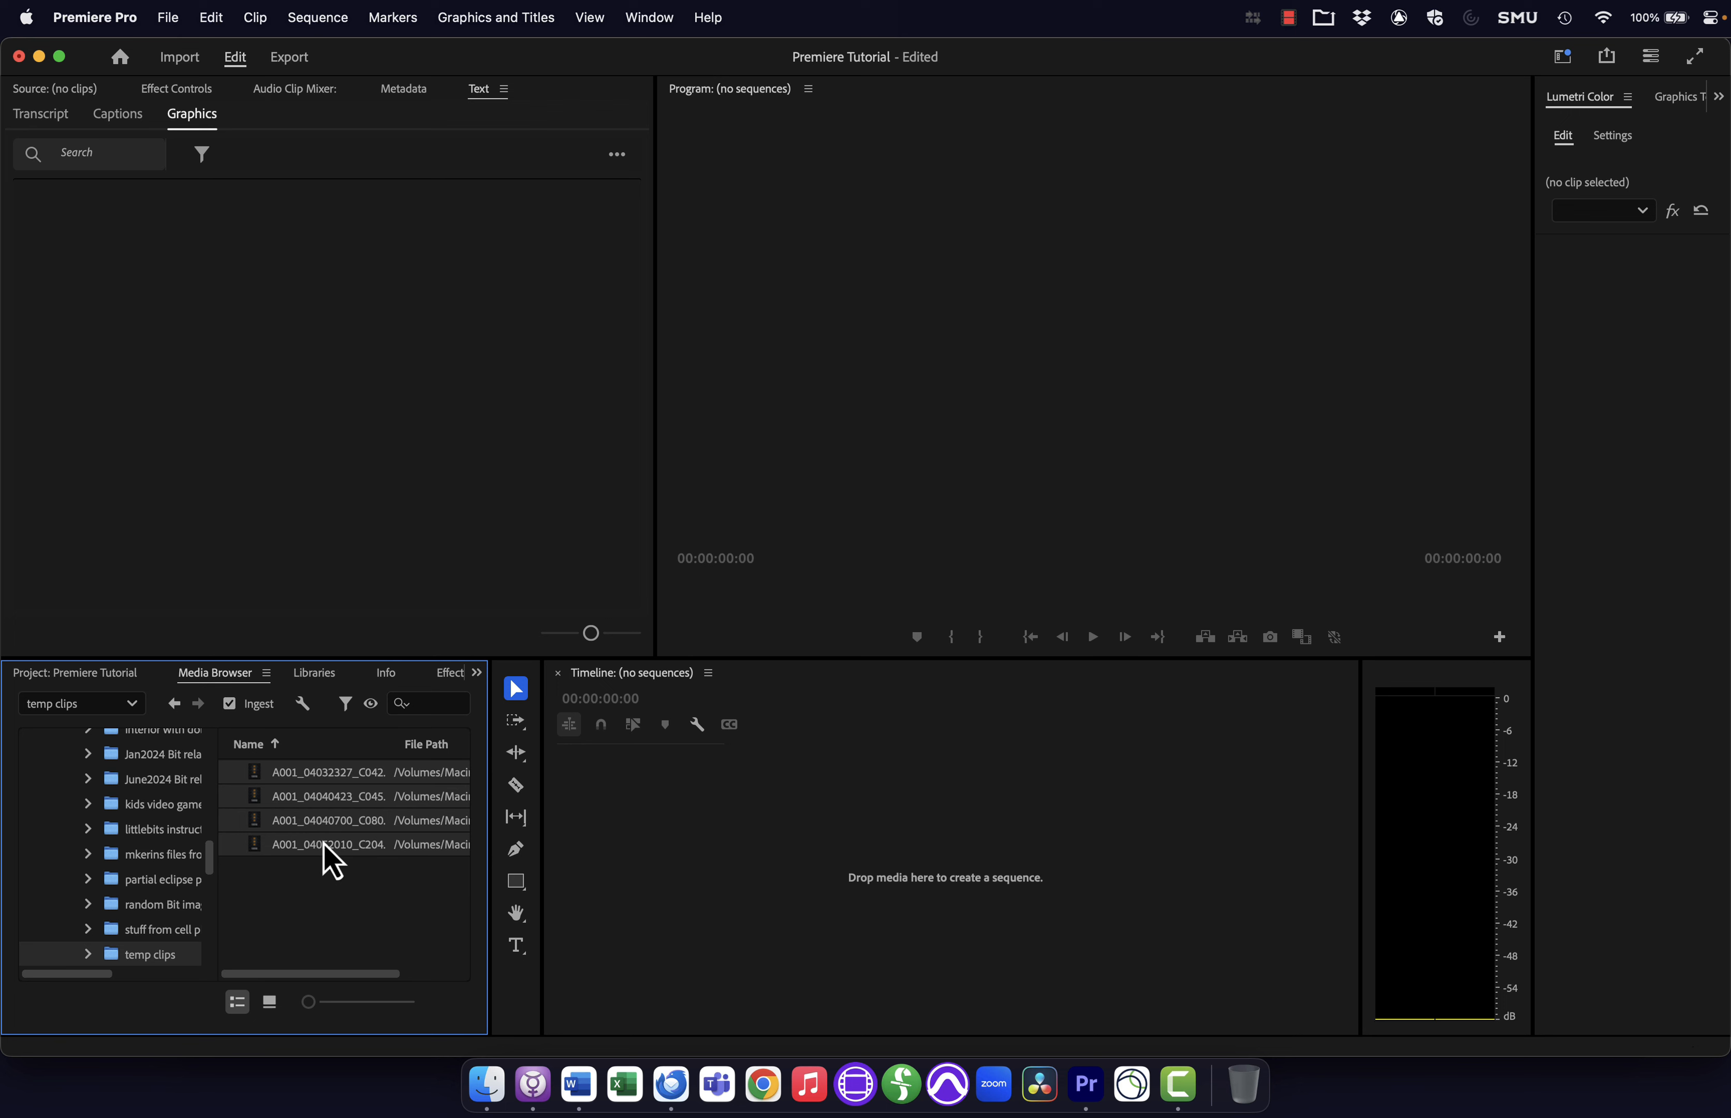
right_click(323, 843)
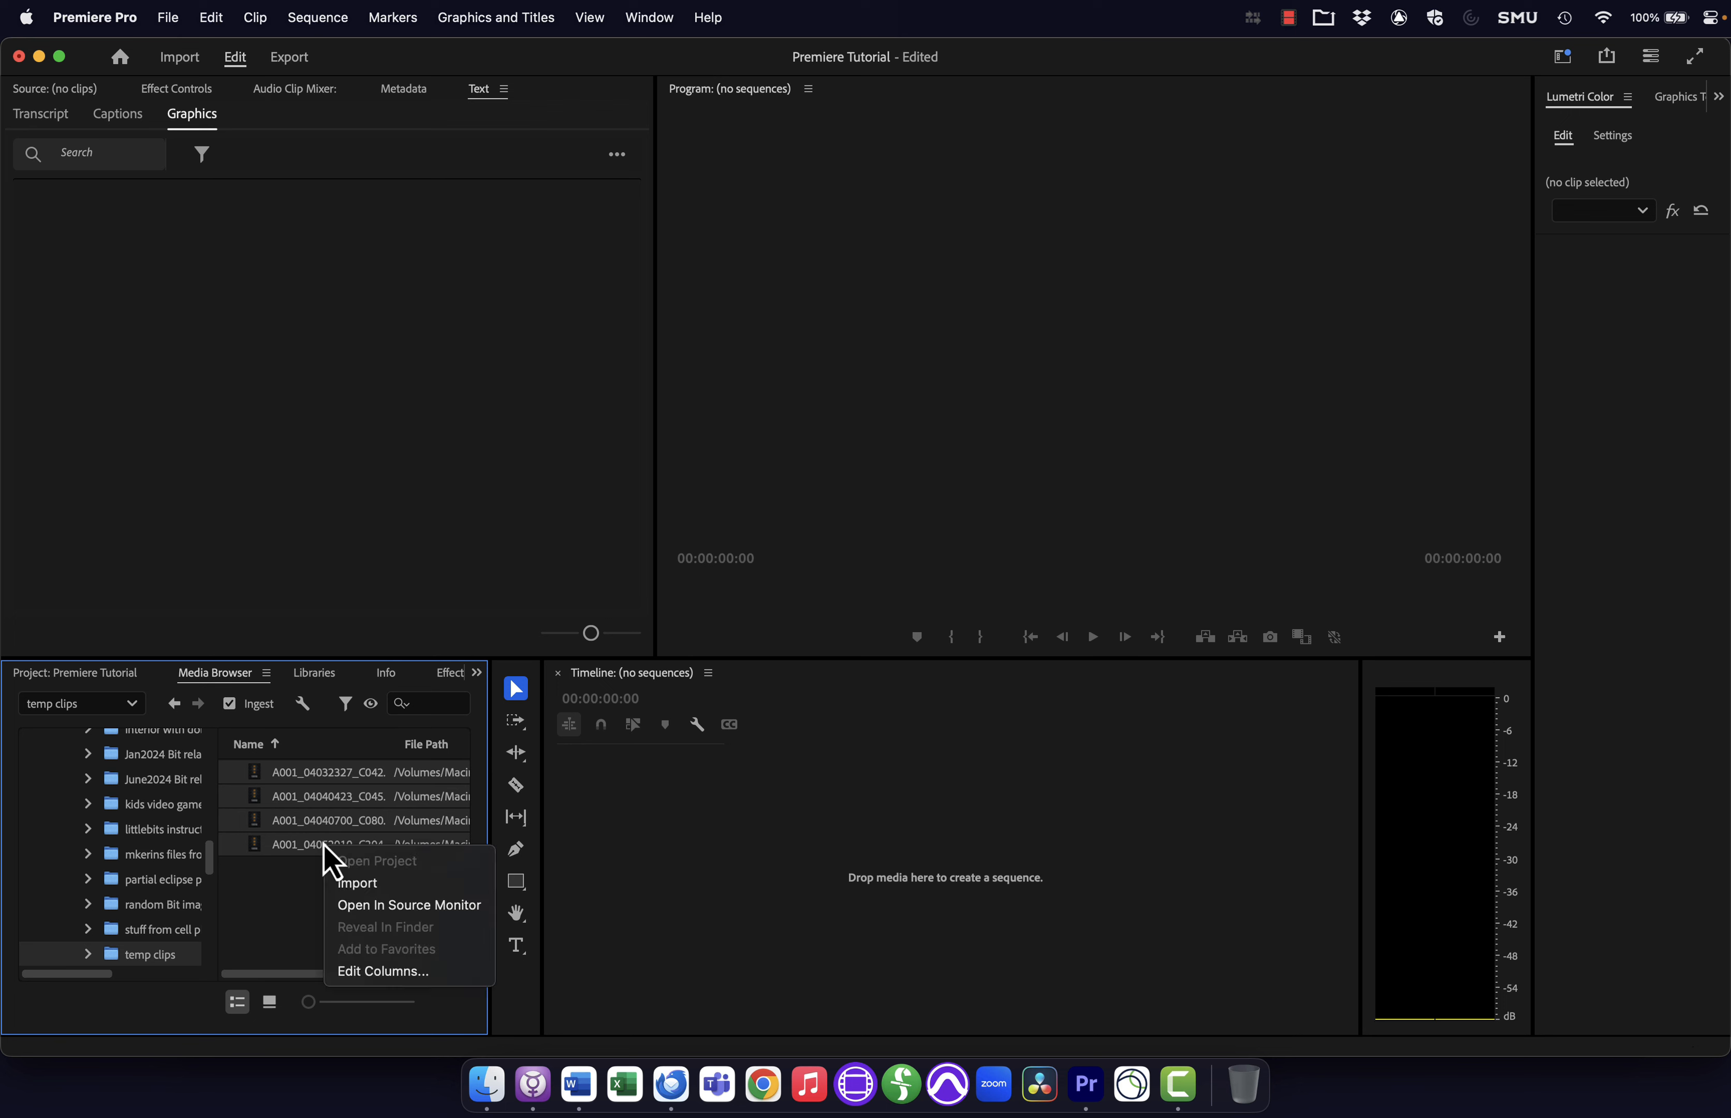
click(345, 887)
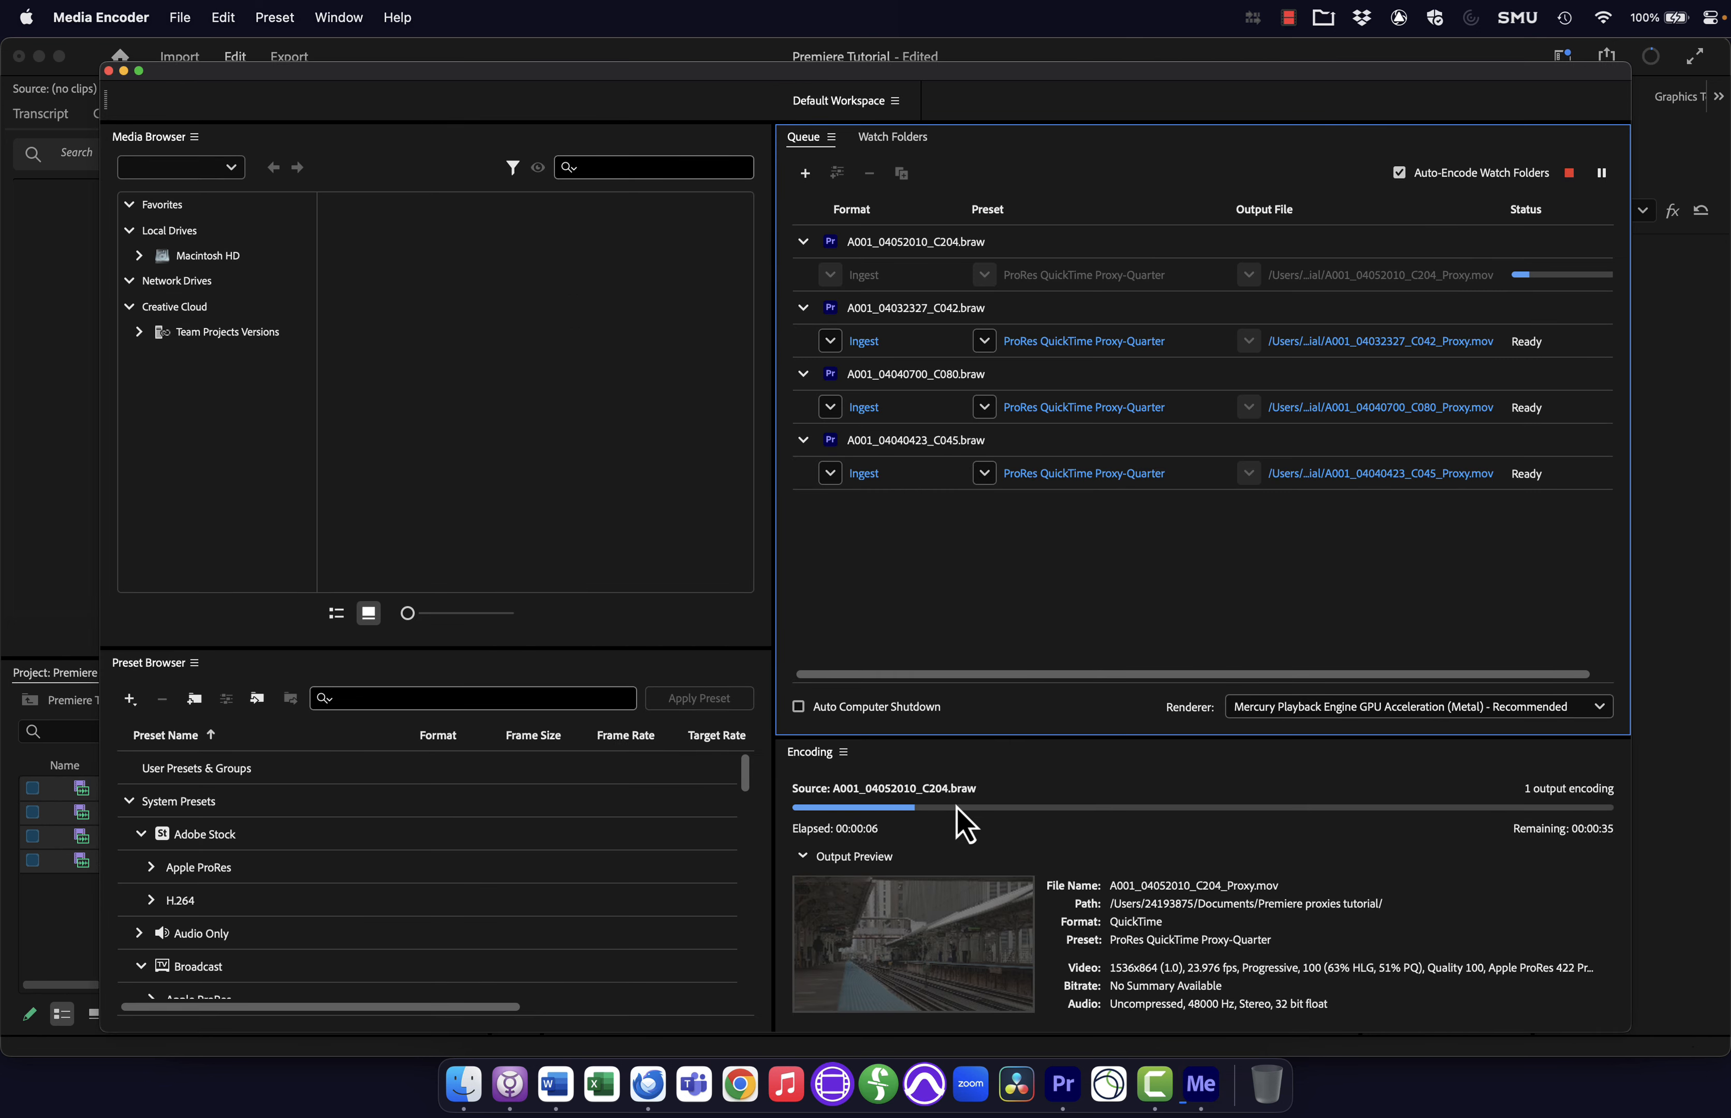
click(1054, 1081)
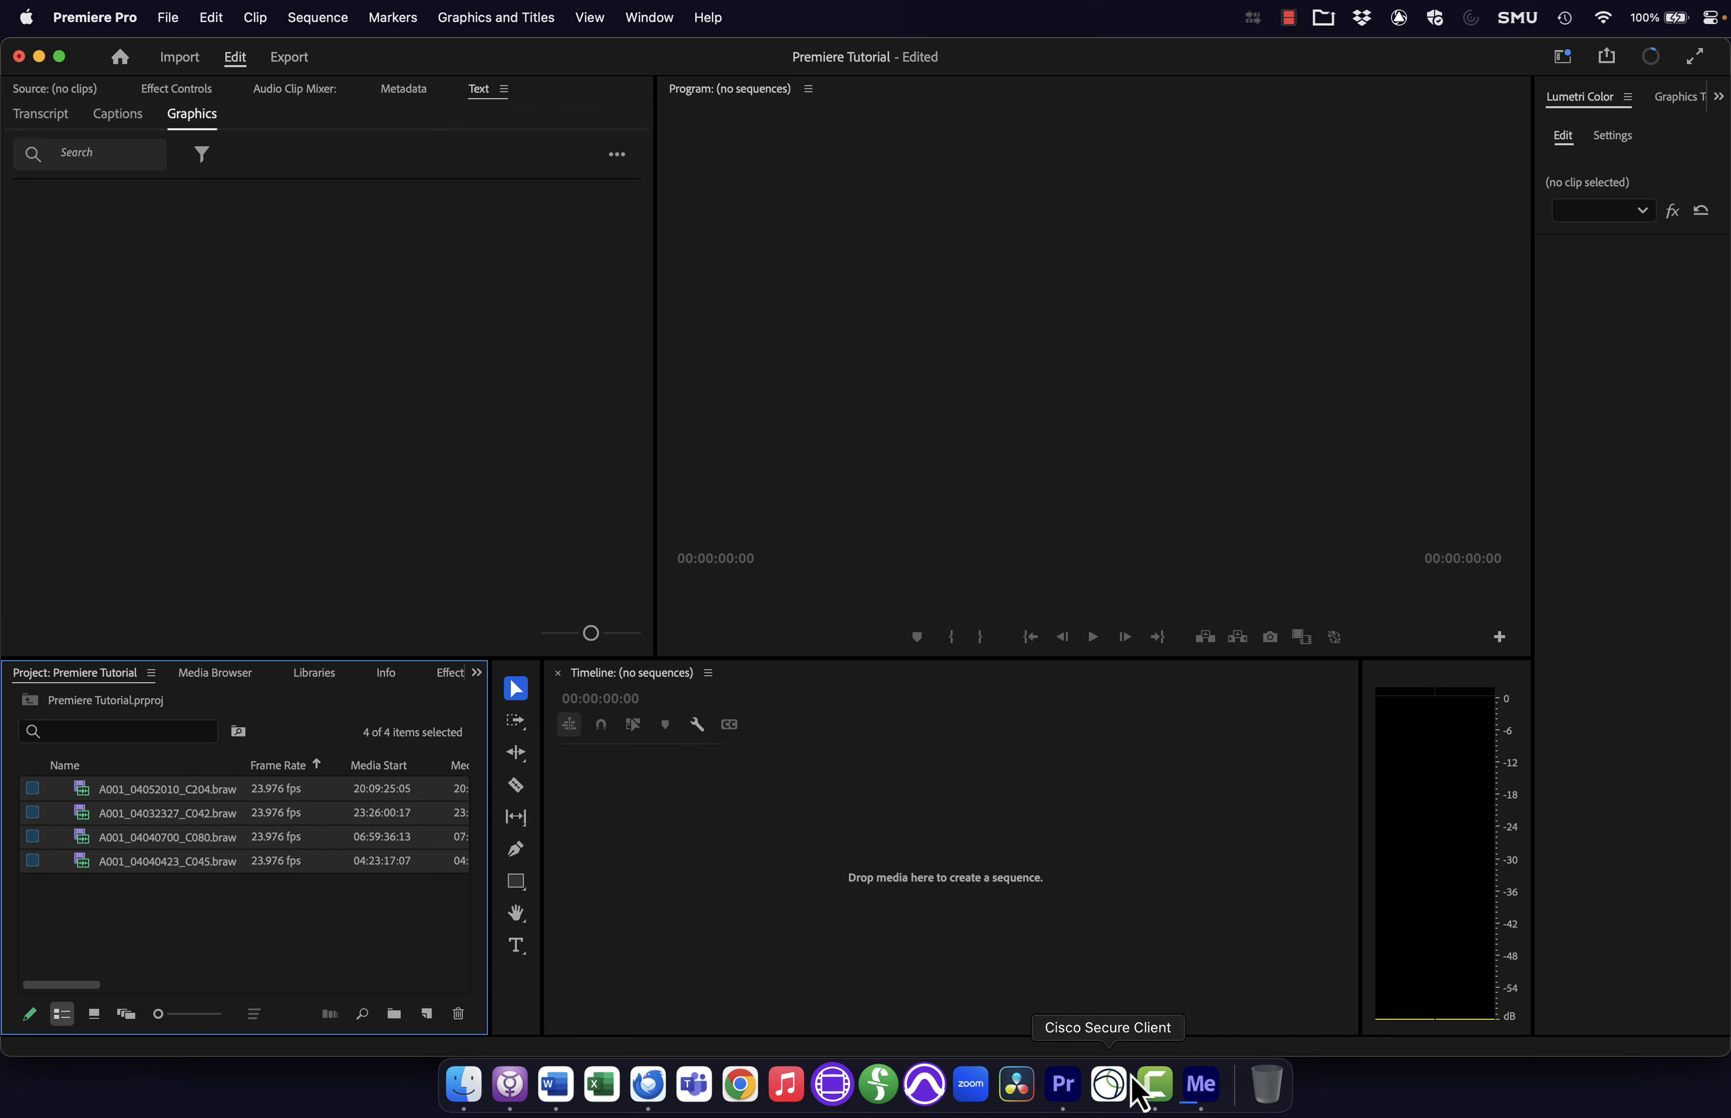
- Group the four imported clips into a new bin named "footage" and collapse it
click(139, 933)
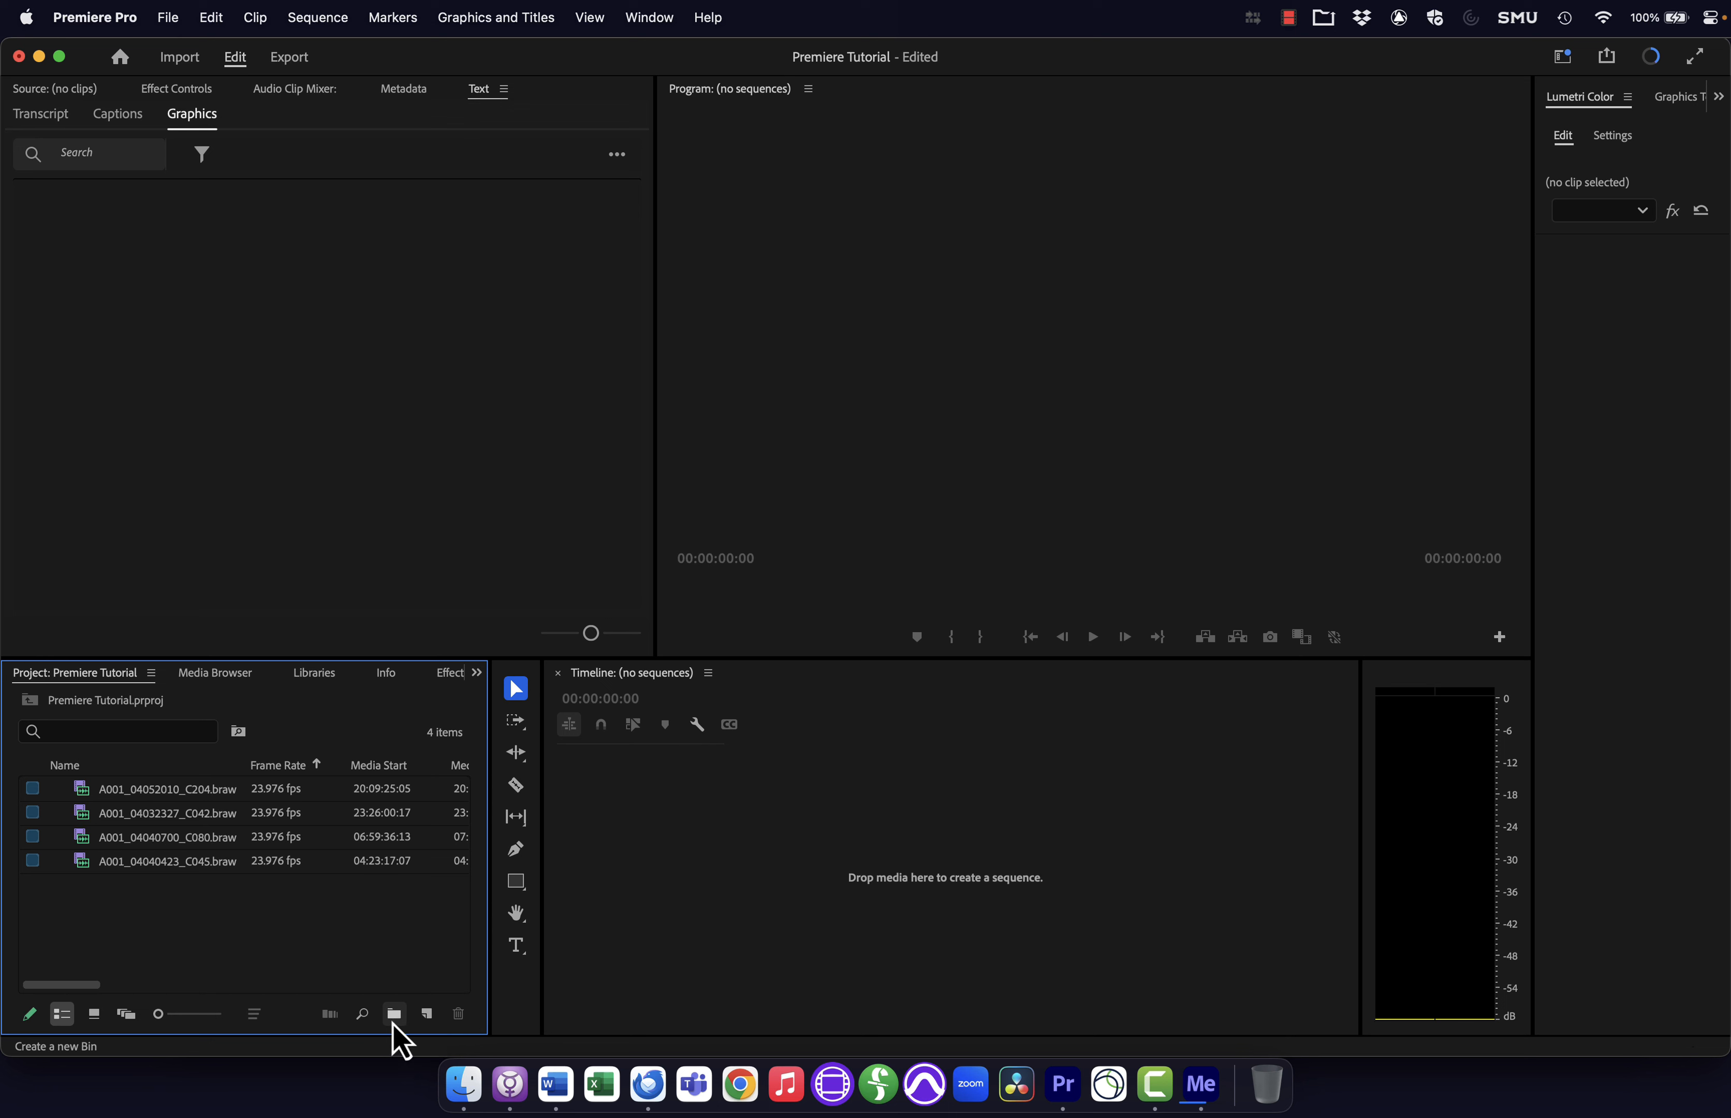
click(111, 793)
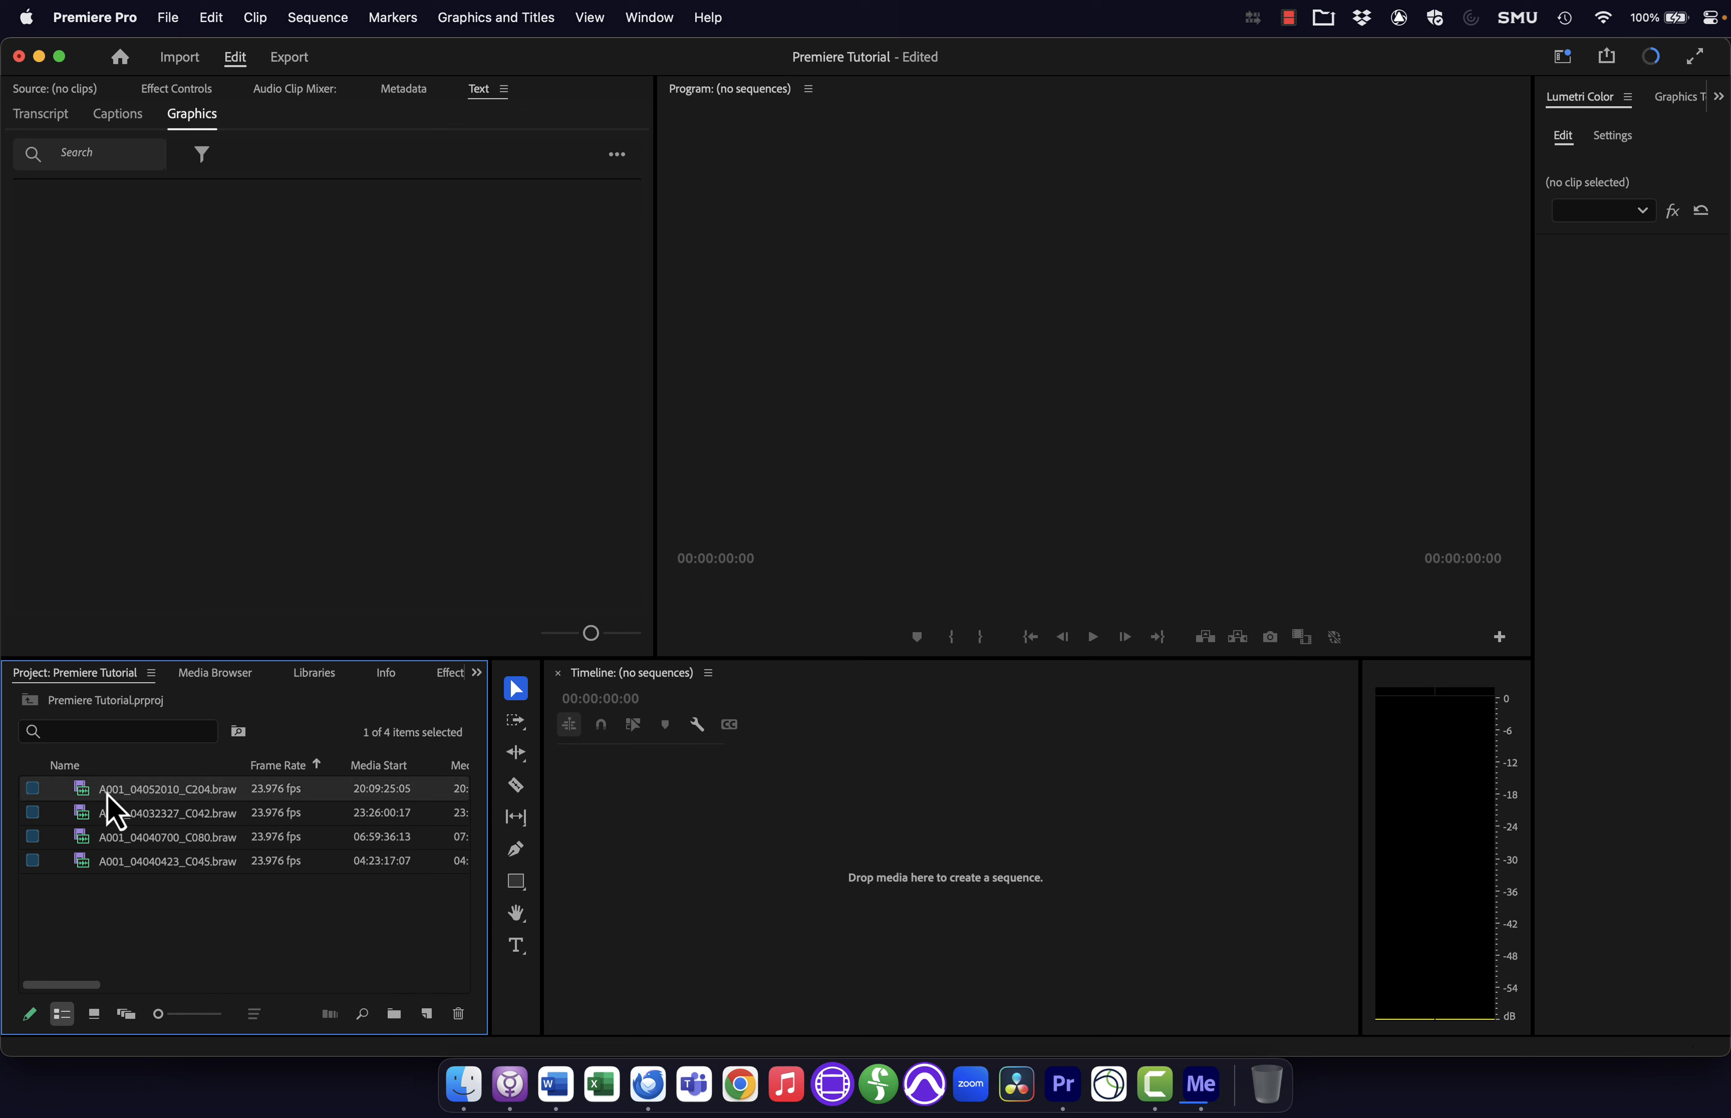
shift+click(97, 858)
right_click(106, 879)
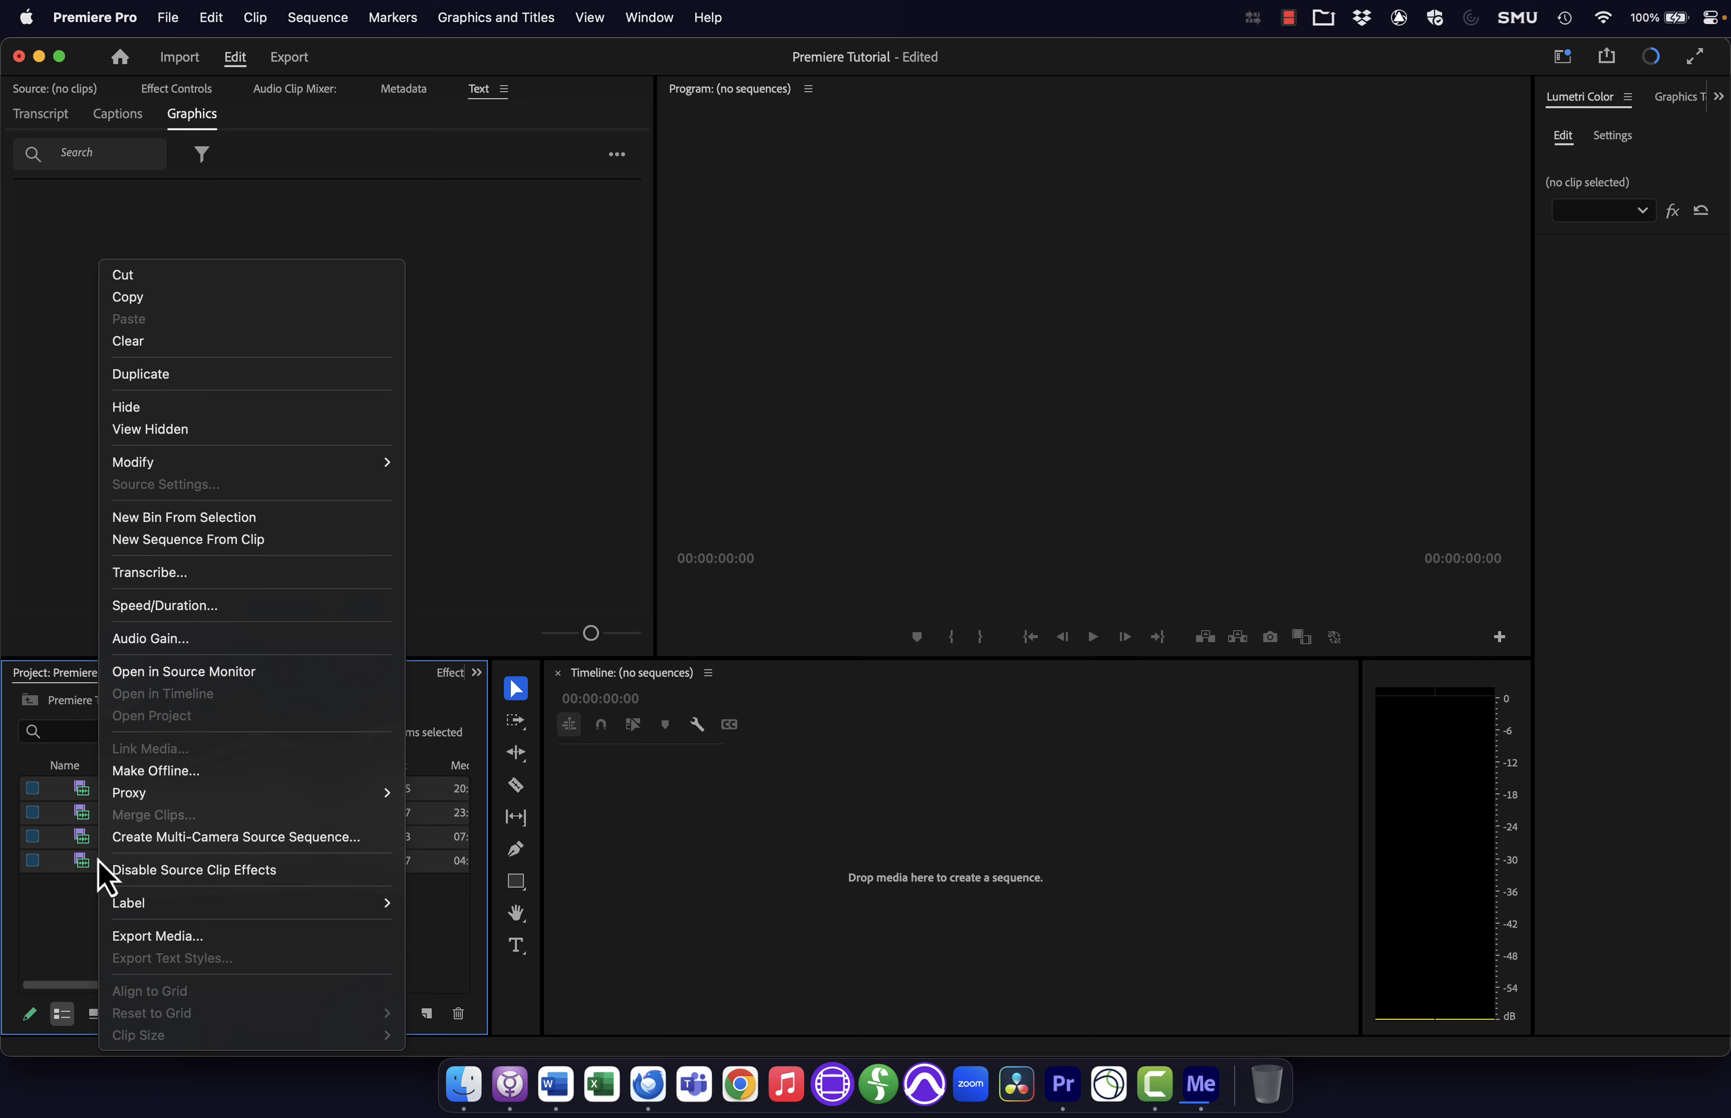
click(192, 519)
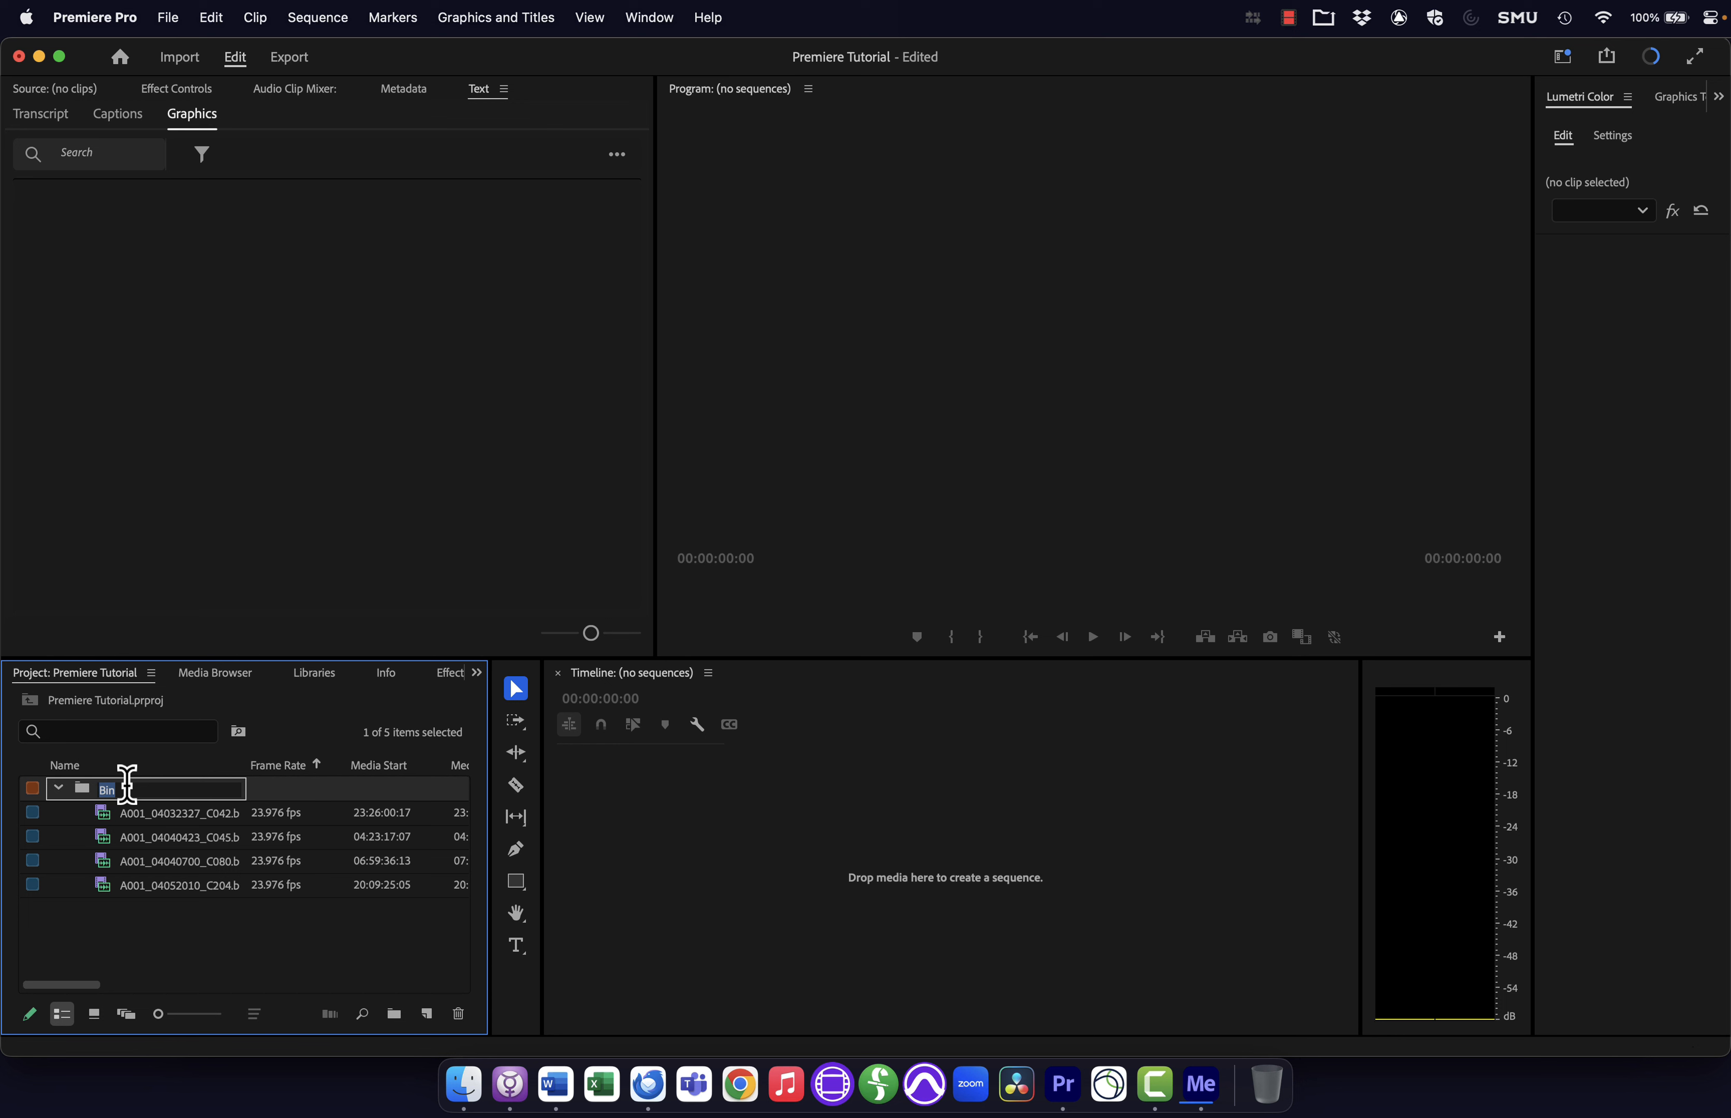
text(footage)
key(Tab)
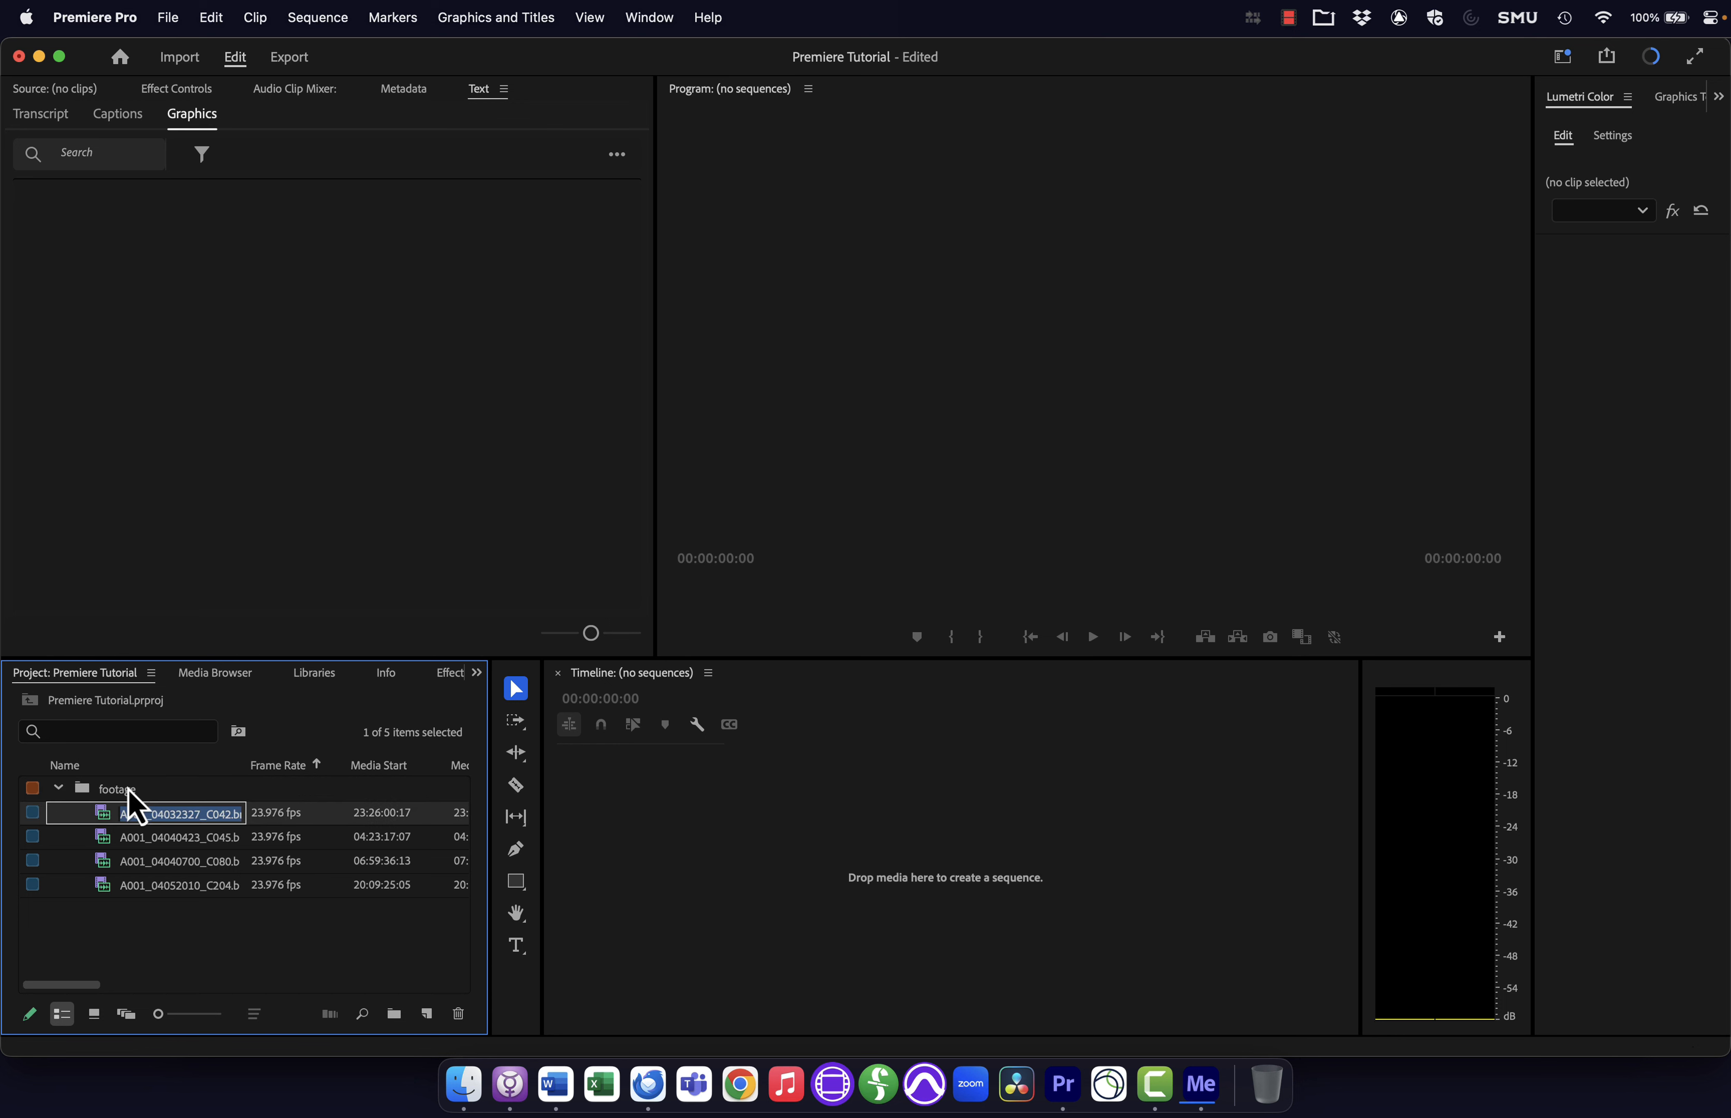
click(59, 790)
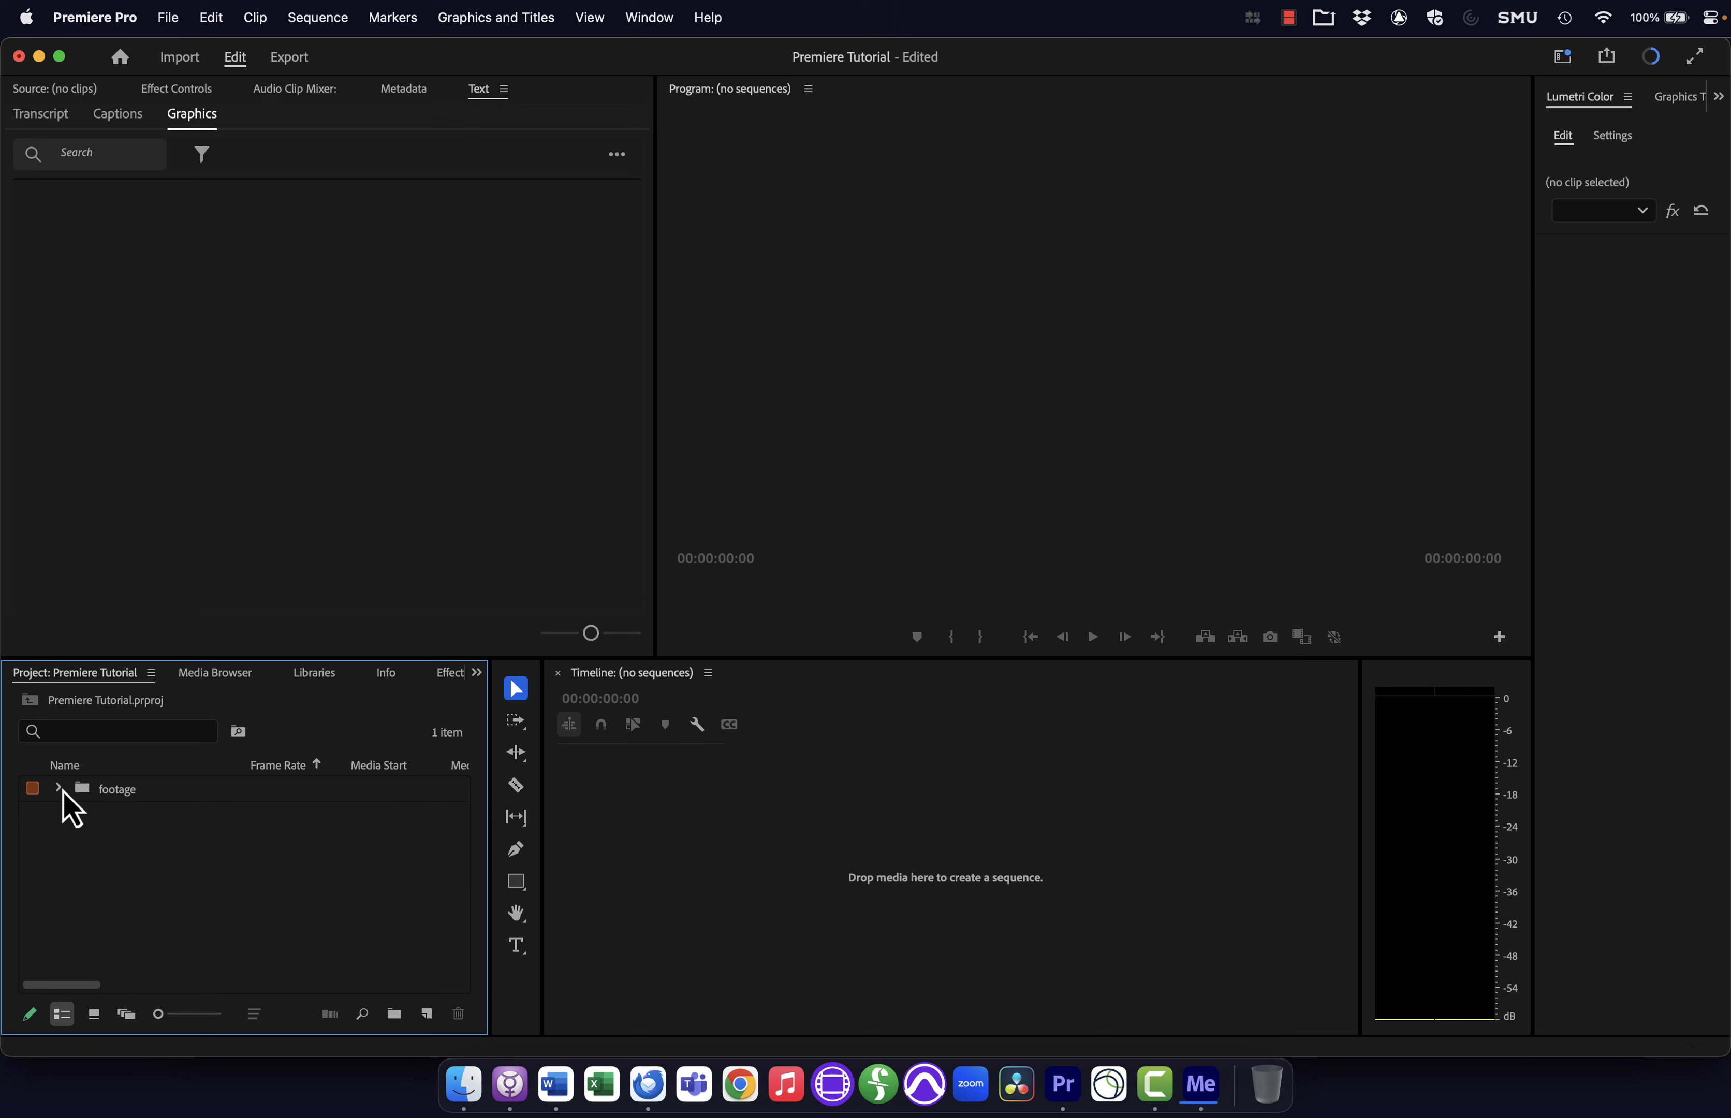
- Create a bin named "sequences" at the project's top level and expand the footage bin
click(395, 1018)
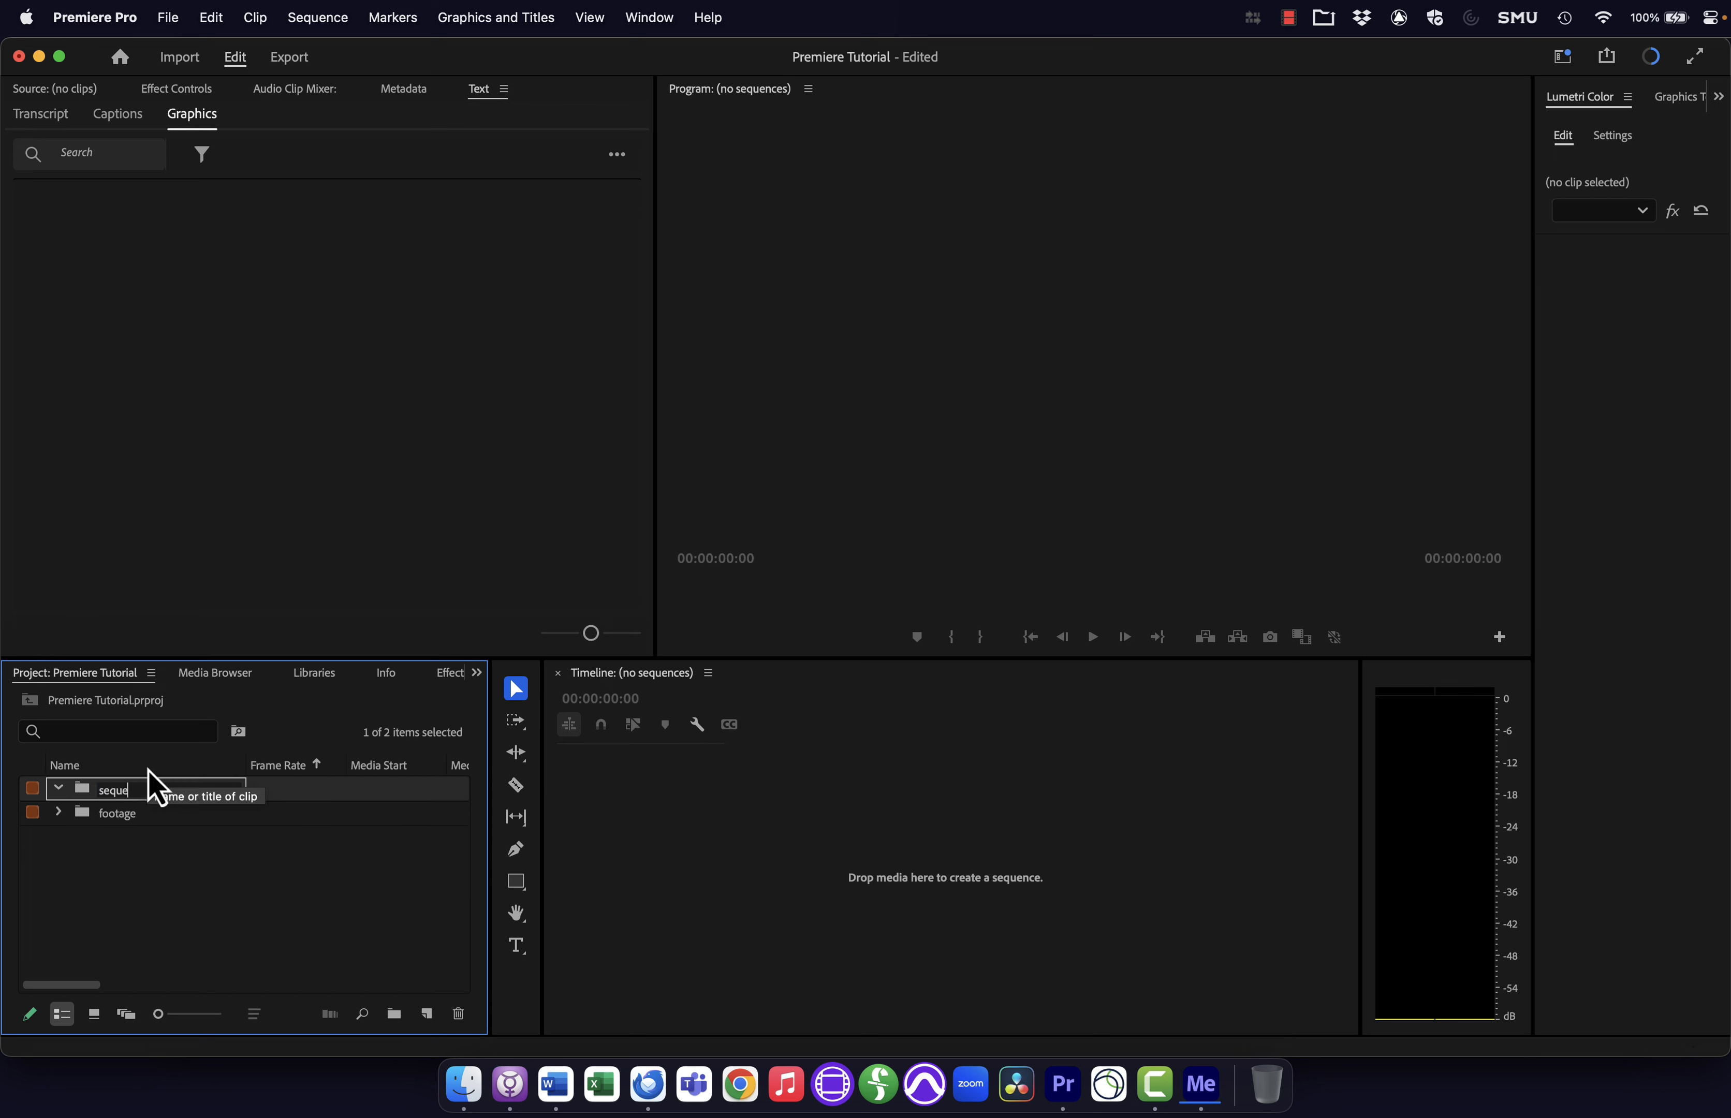
text(sequences)
key(Tab)
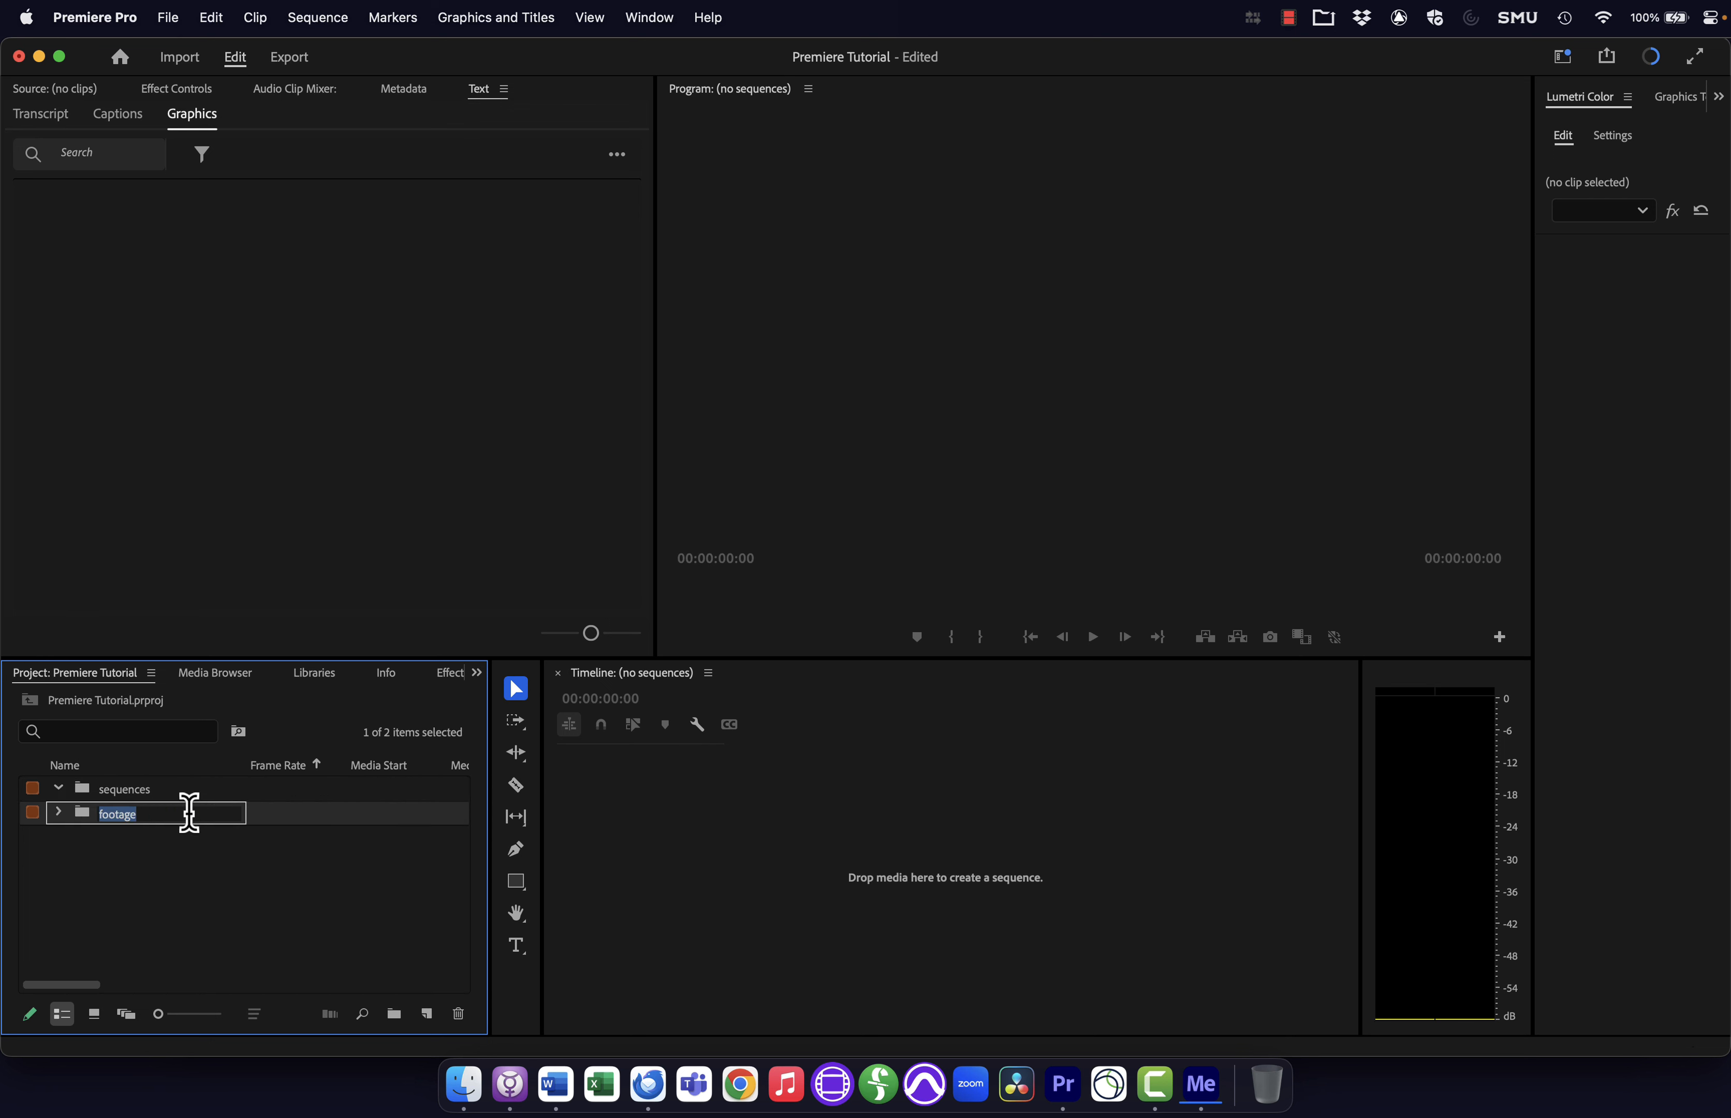
click(58, 813)
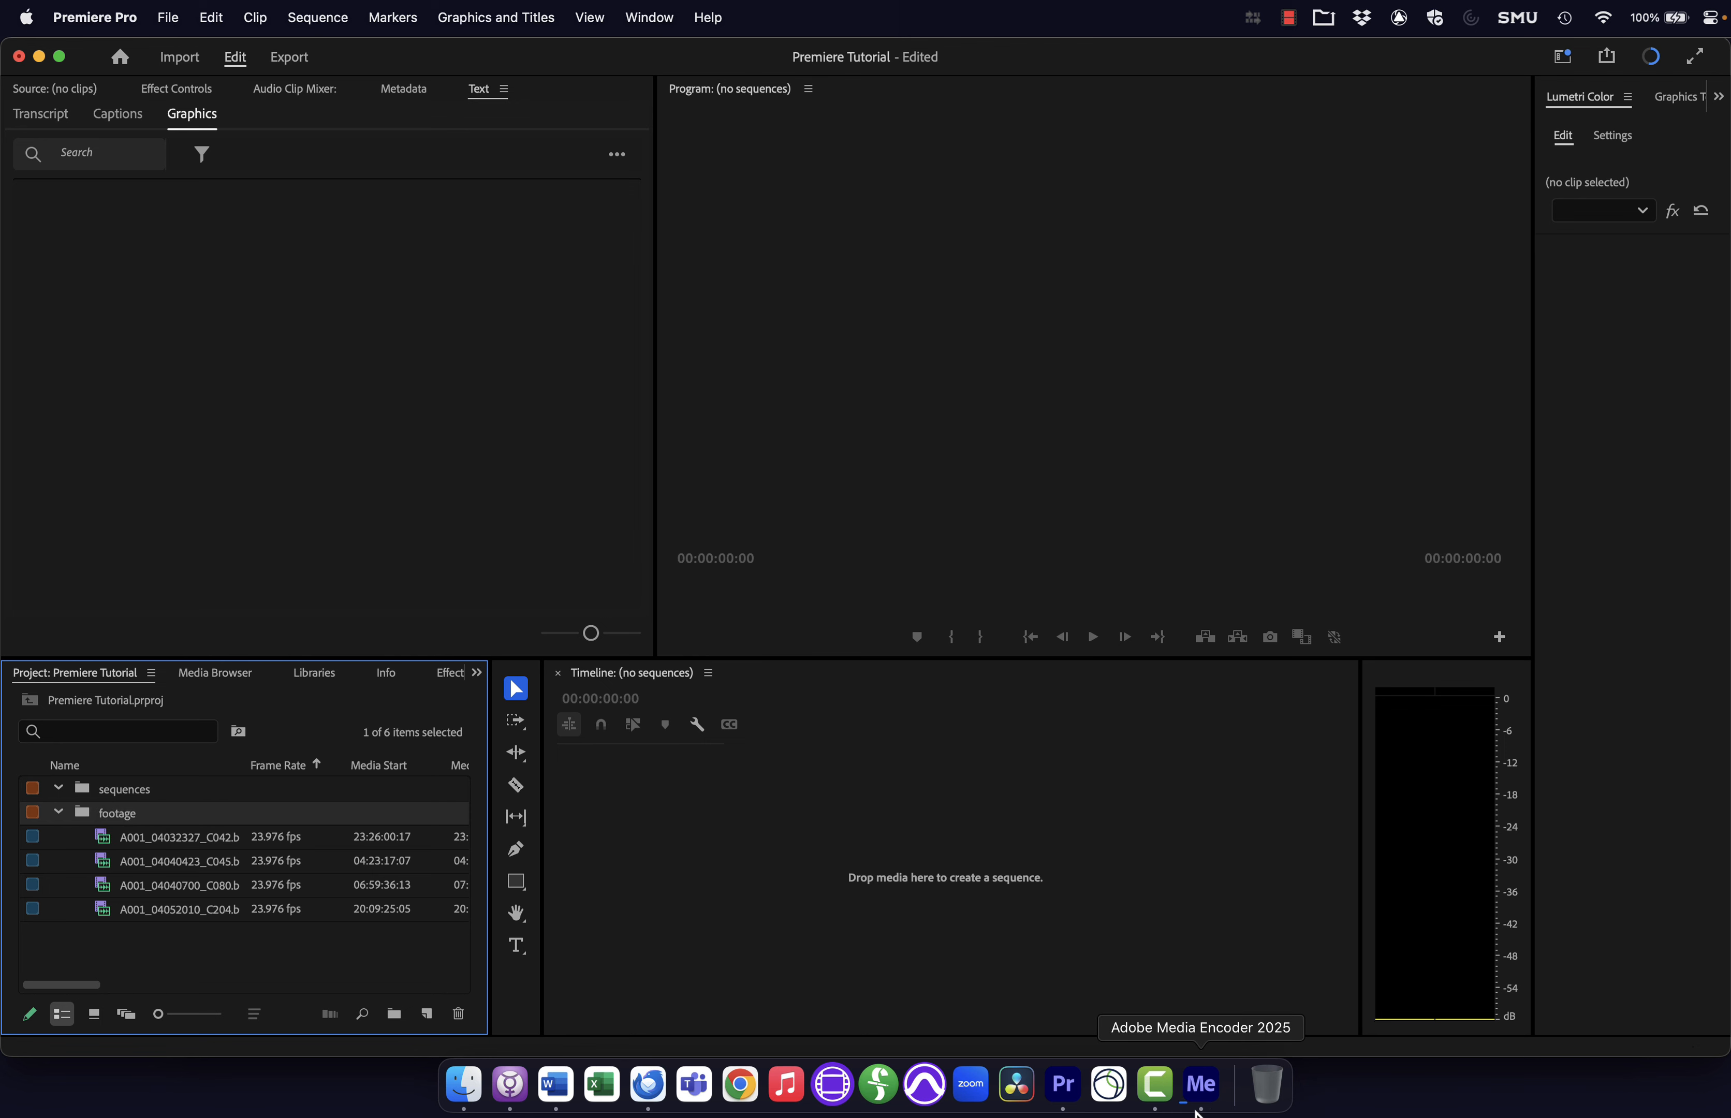
- Check the proxy encoding queue in Media Encoder and return to Premiere Pro
click(1182, 1075)
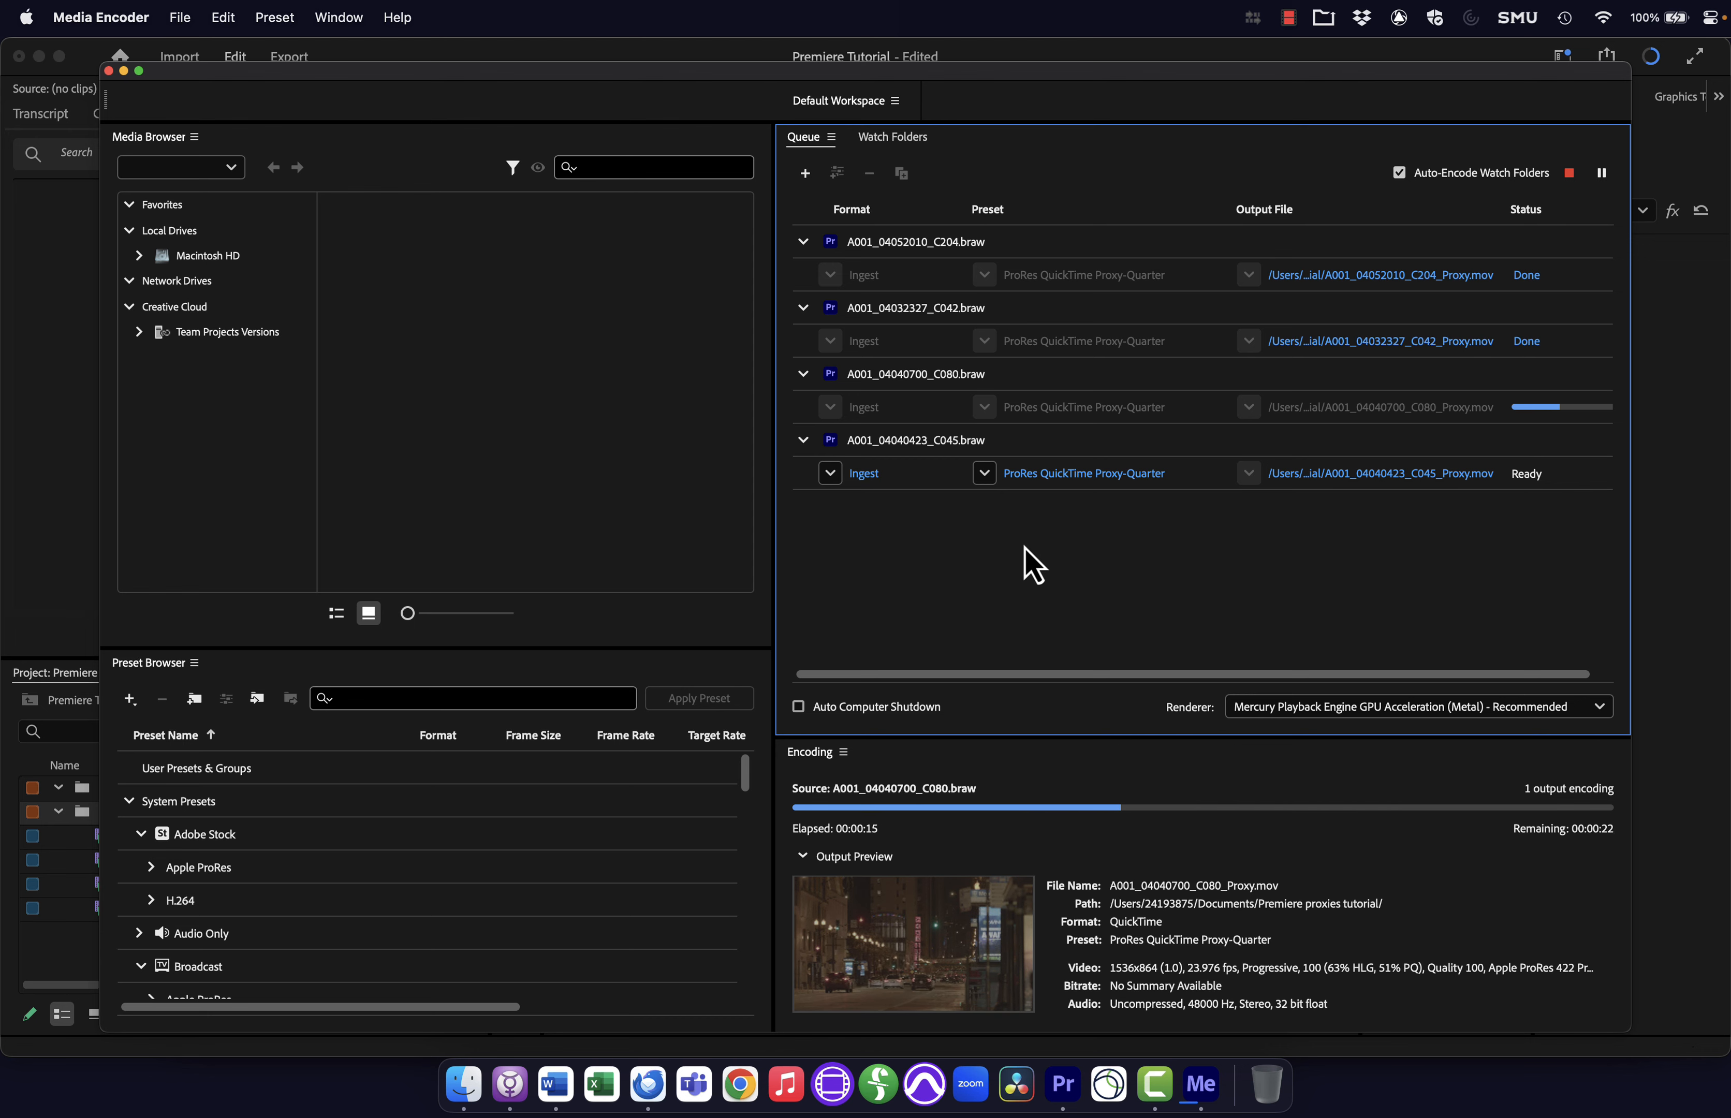
key(super+Tab)
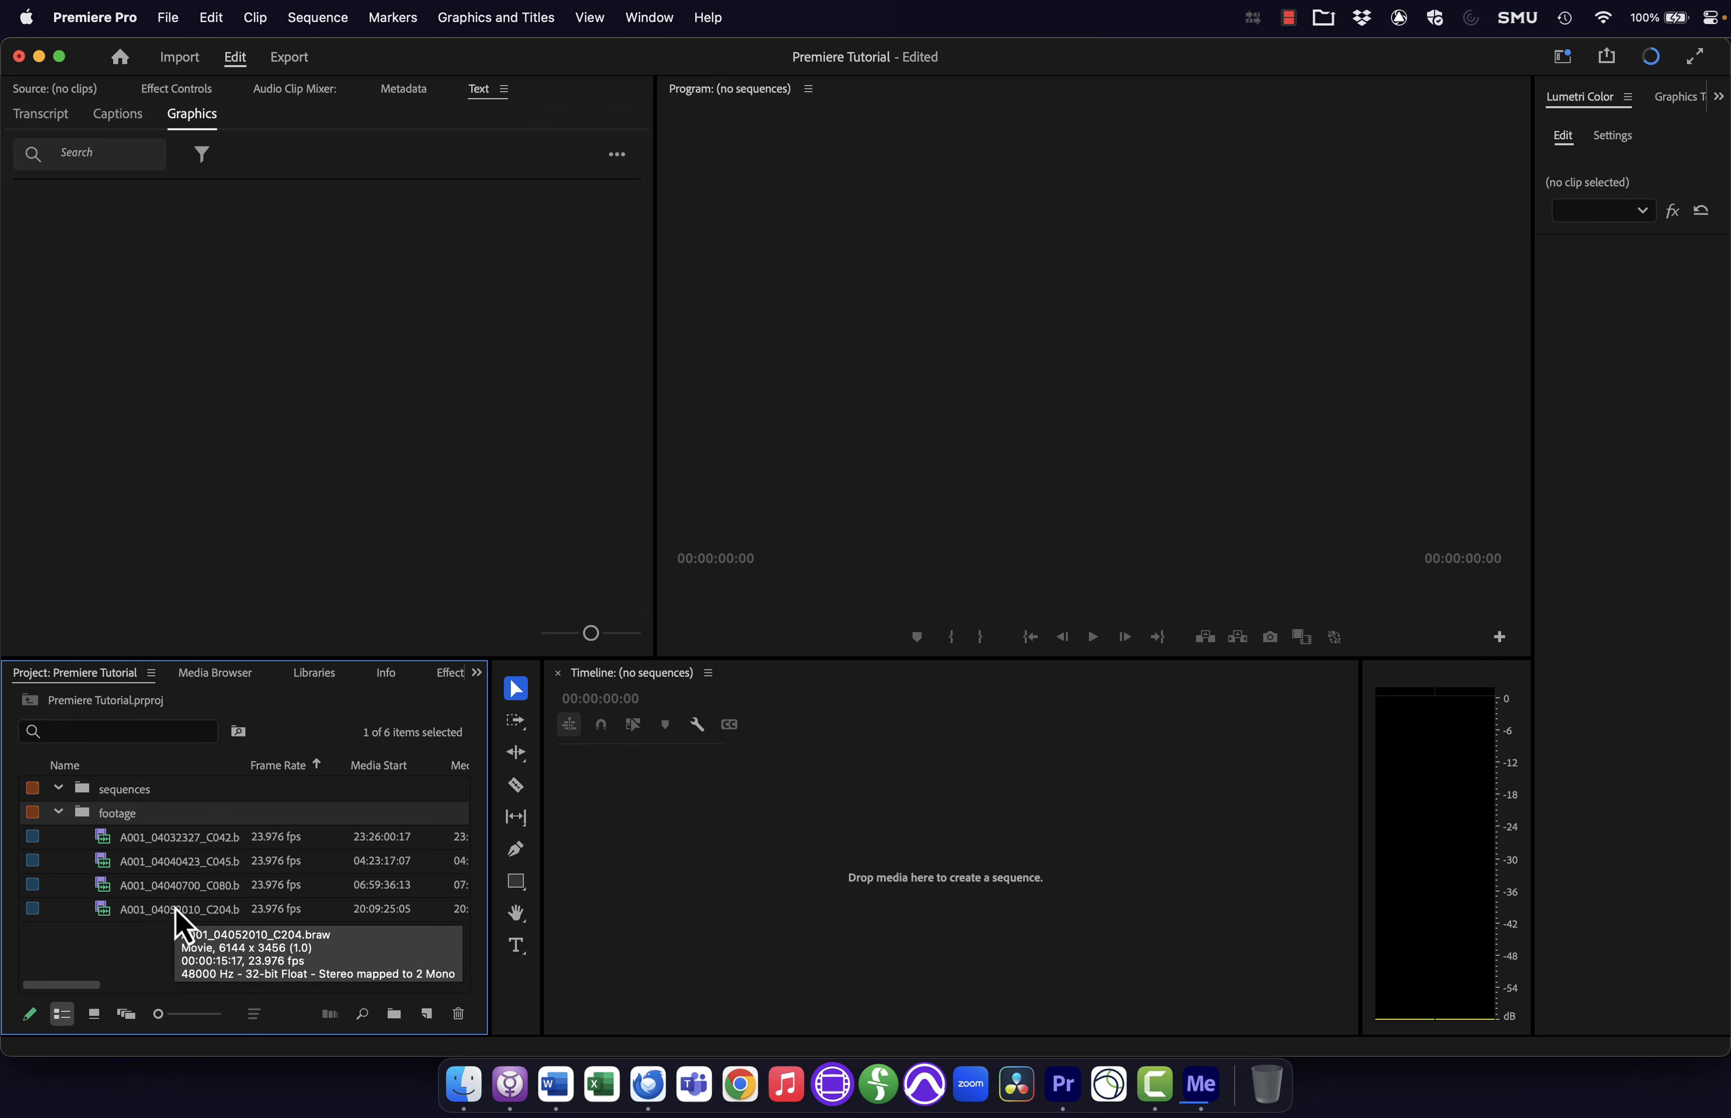
- Open clip A001_04032327_C042 in the Source monitor and set its In point at 23:26:39:22
double_click(104, 843)
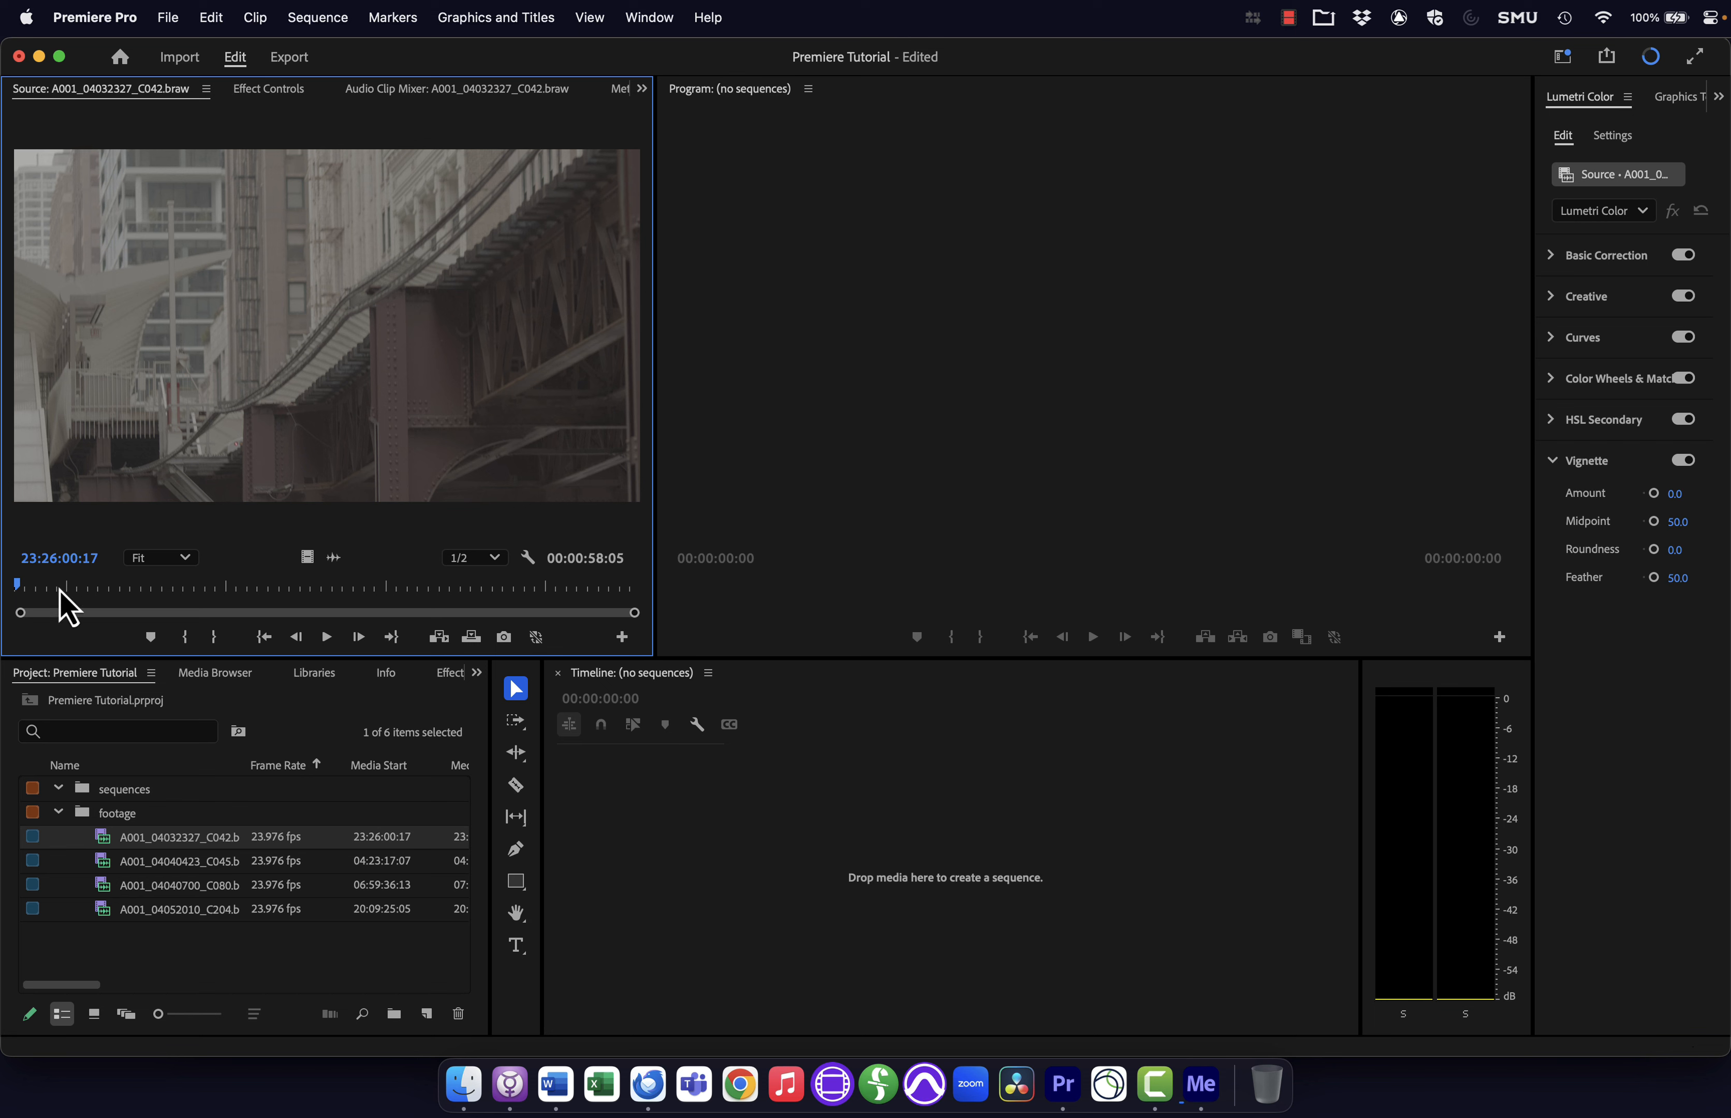
drag(60, 589, 380, 567)
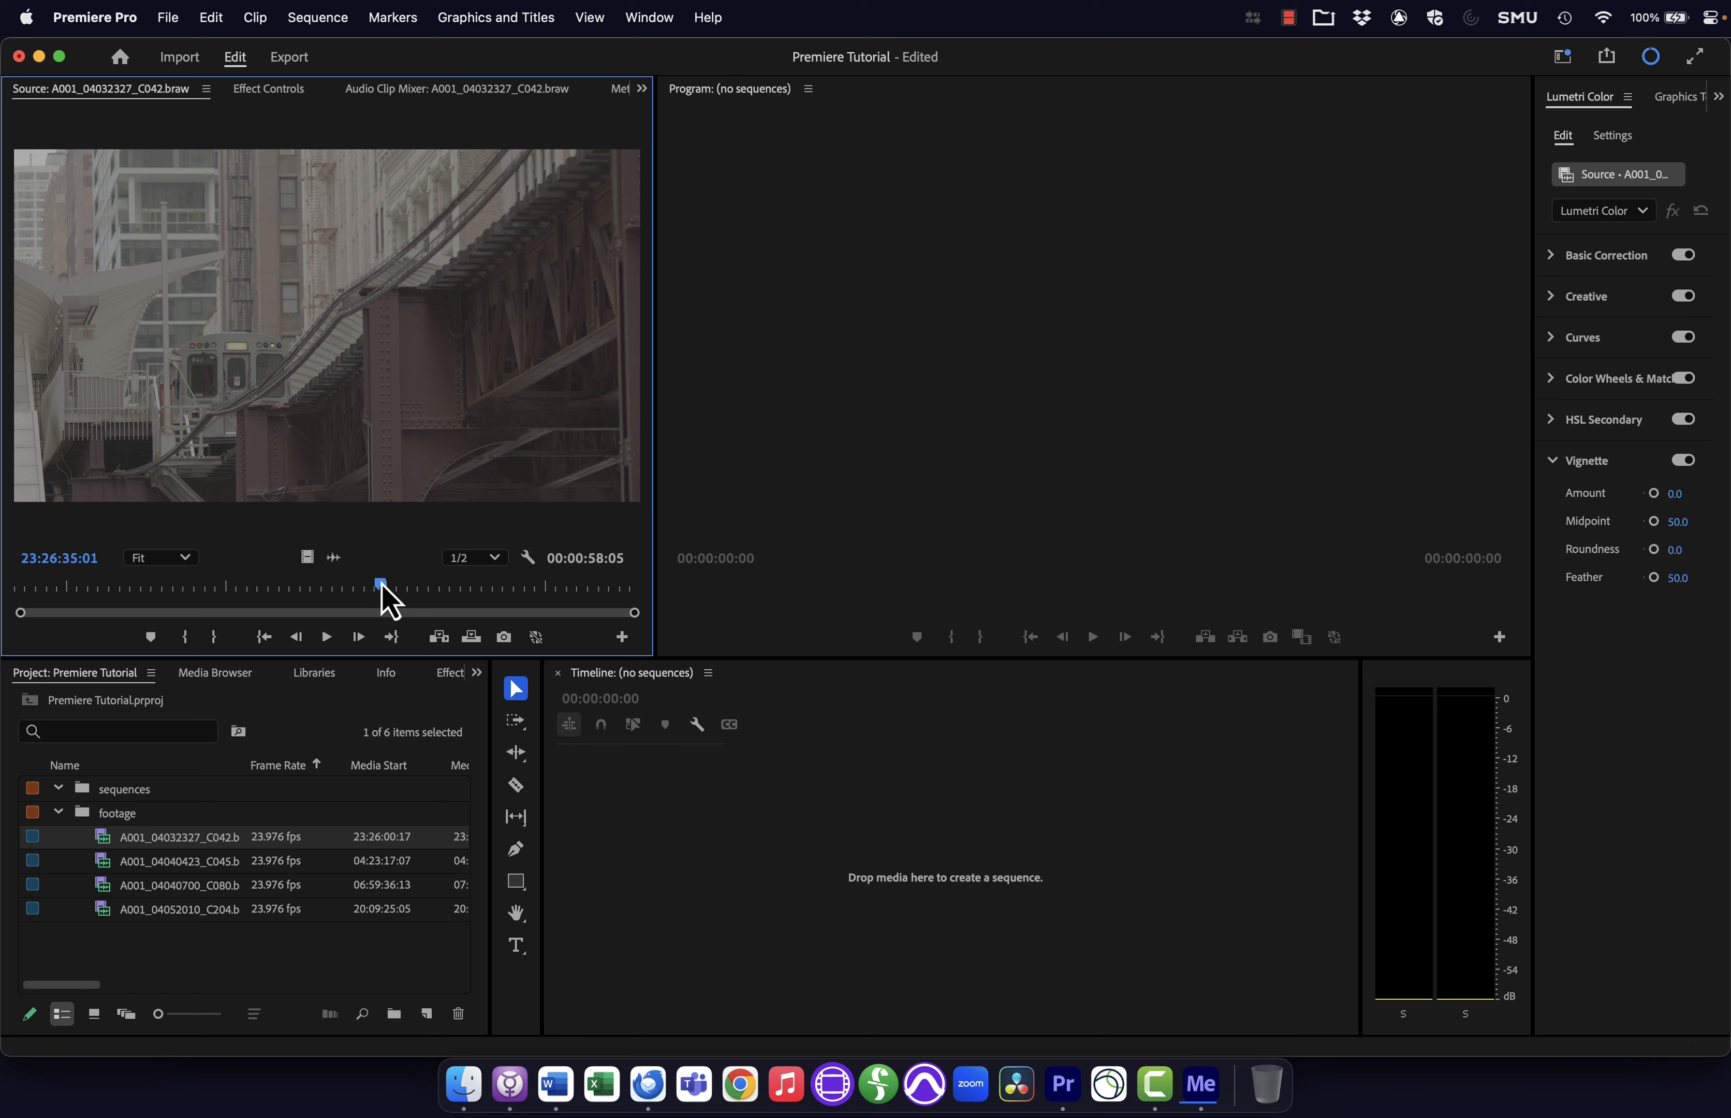
drag(382, 588, 432, 580)
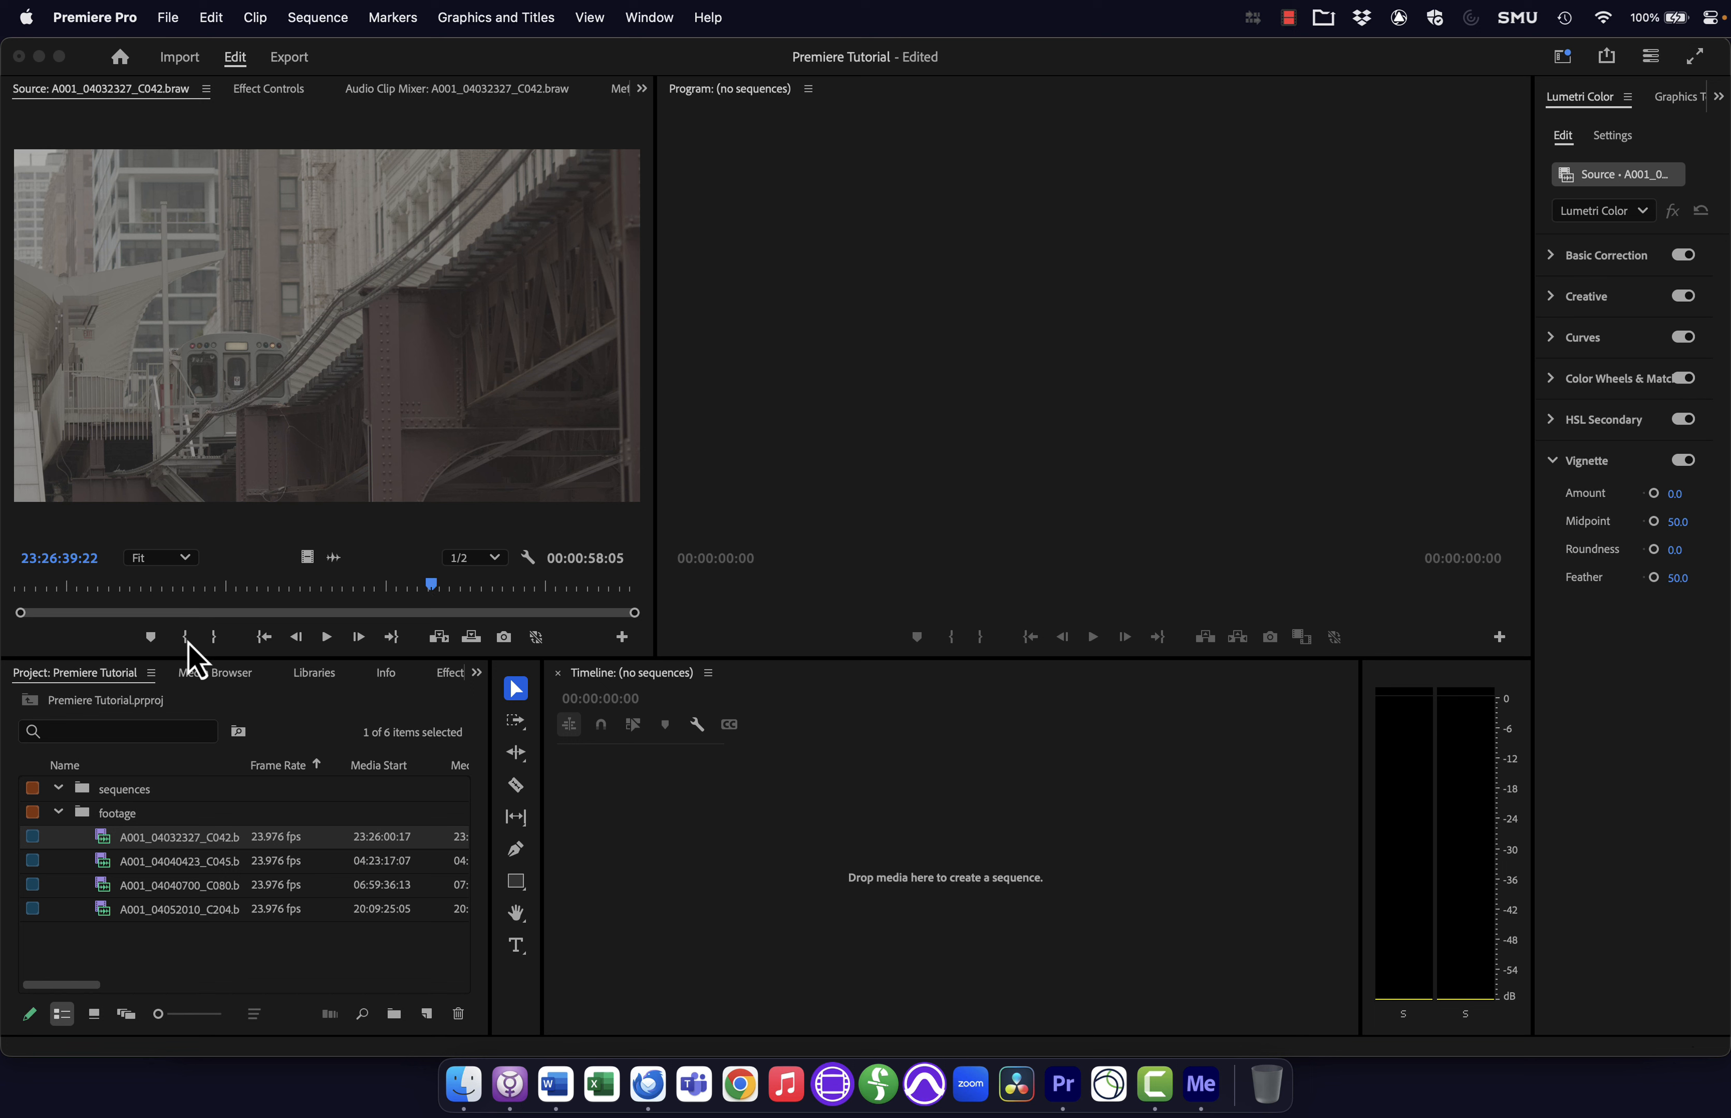
click(205, 471)
key(i)
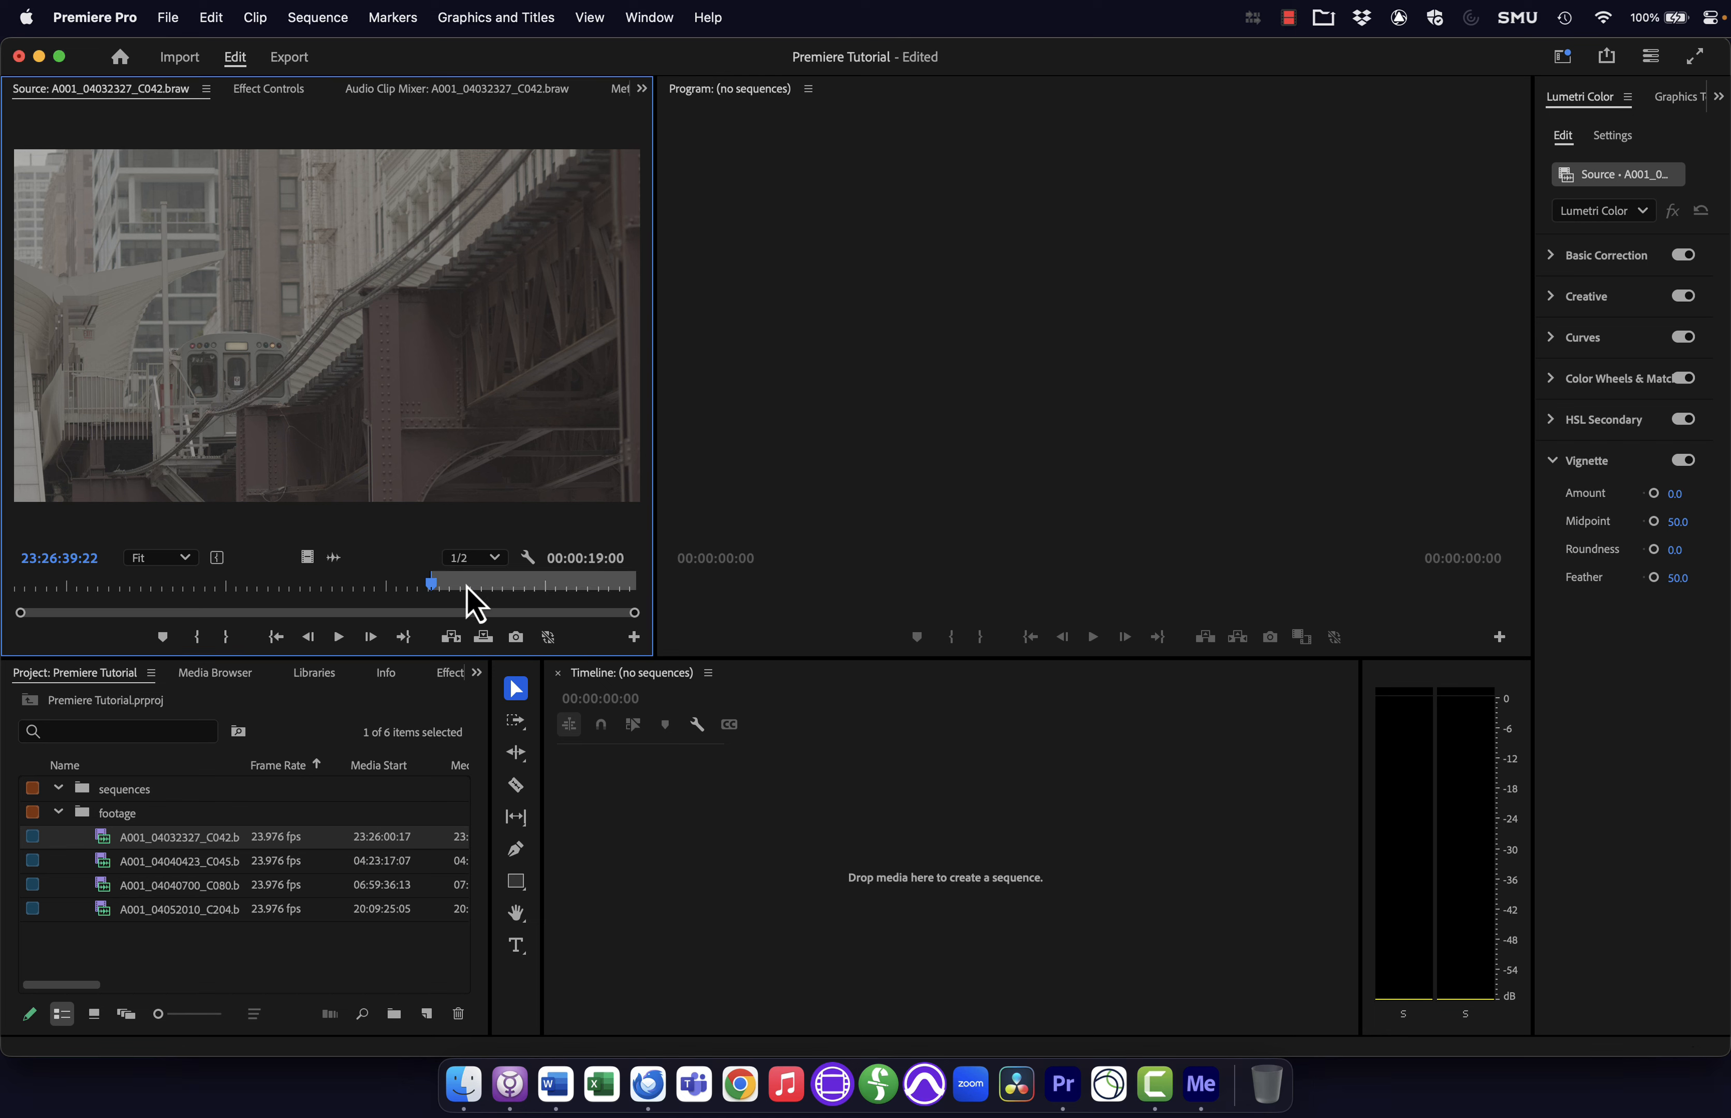
- Set the clip's Out point at 23:26:54:12 and create a new sequence from the marked range in the timeline
drag(466, 584, 598, 590)
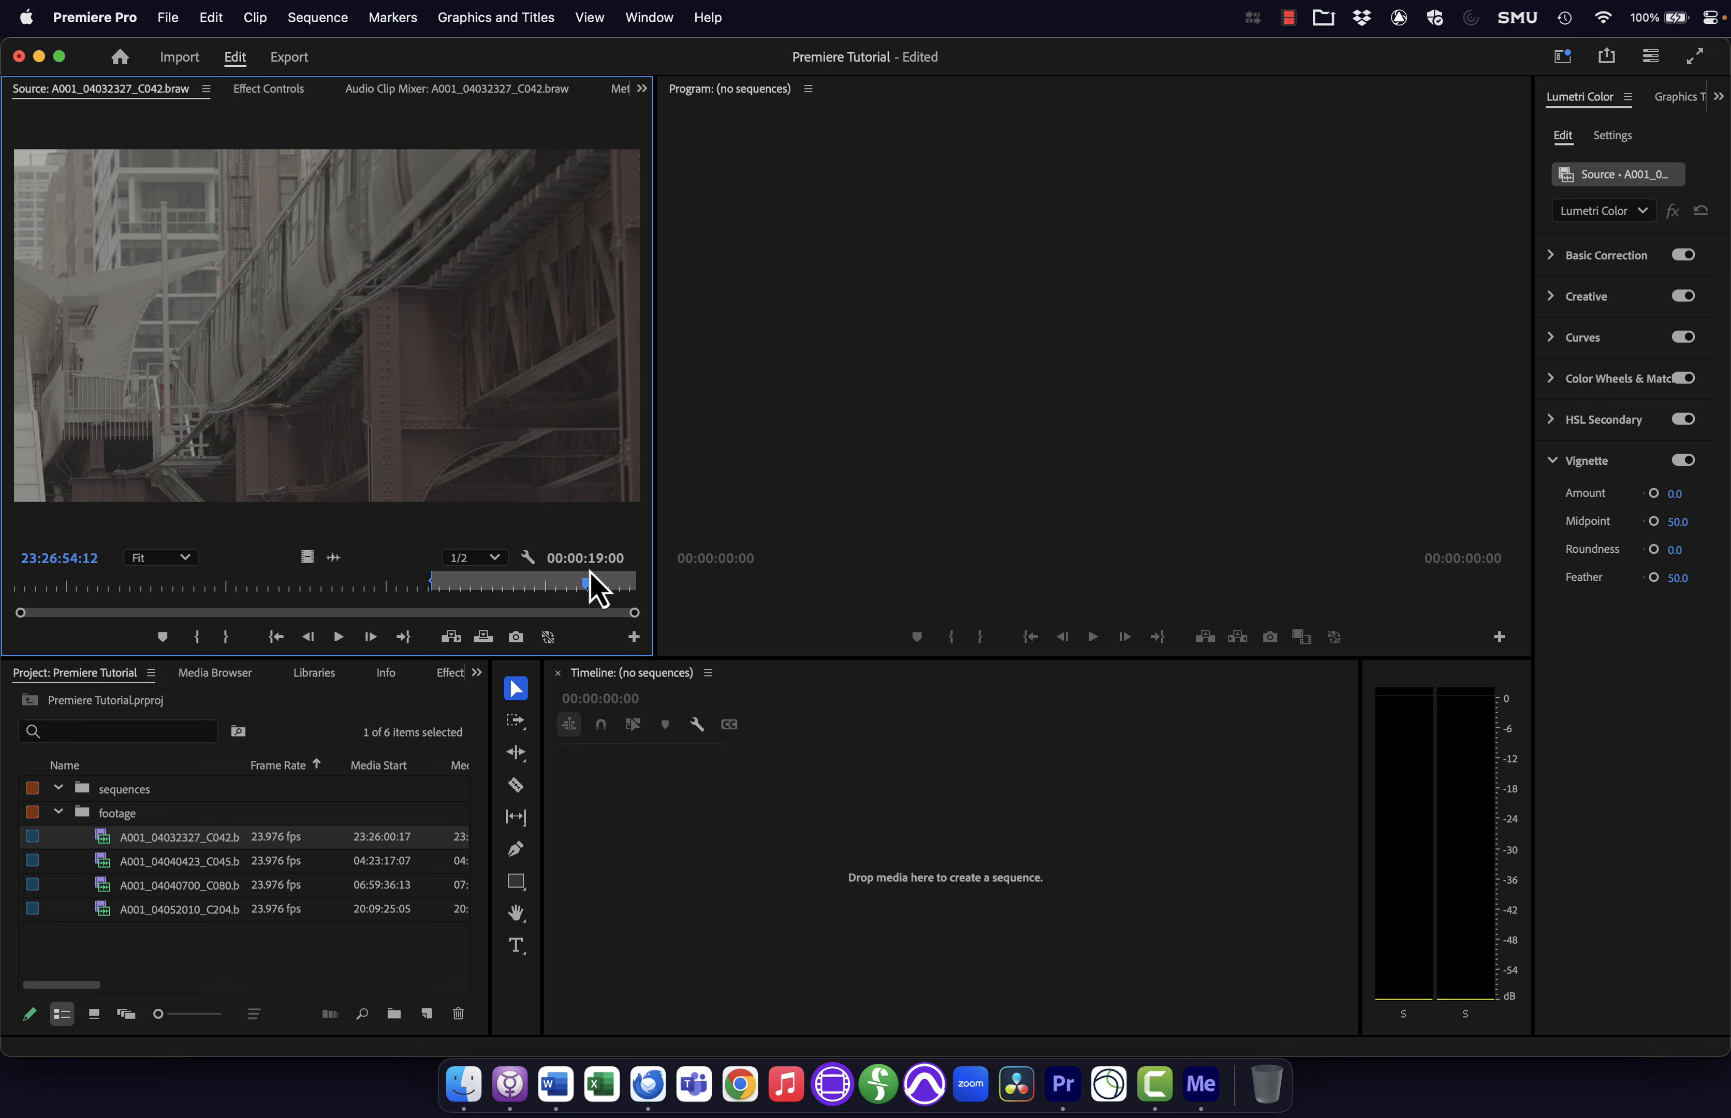
key(o)
drag(355, 421, 712, 879)
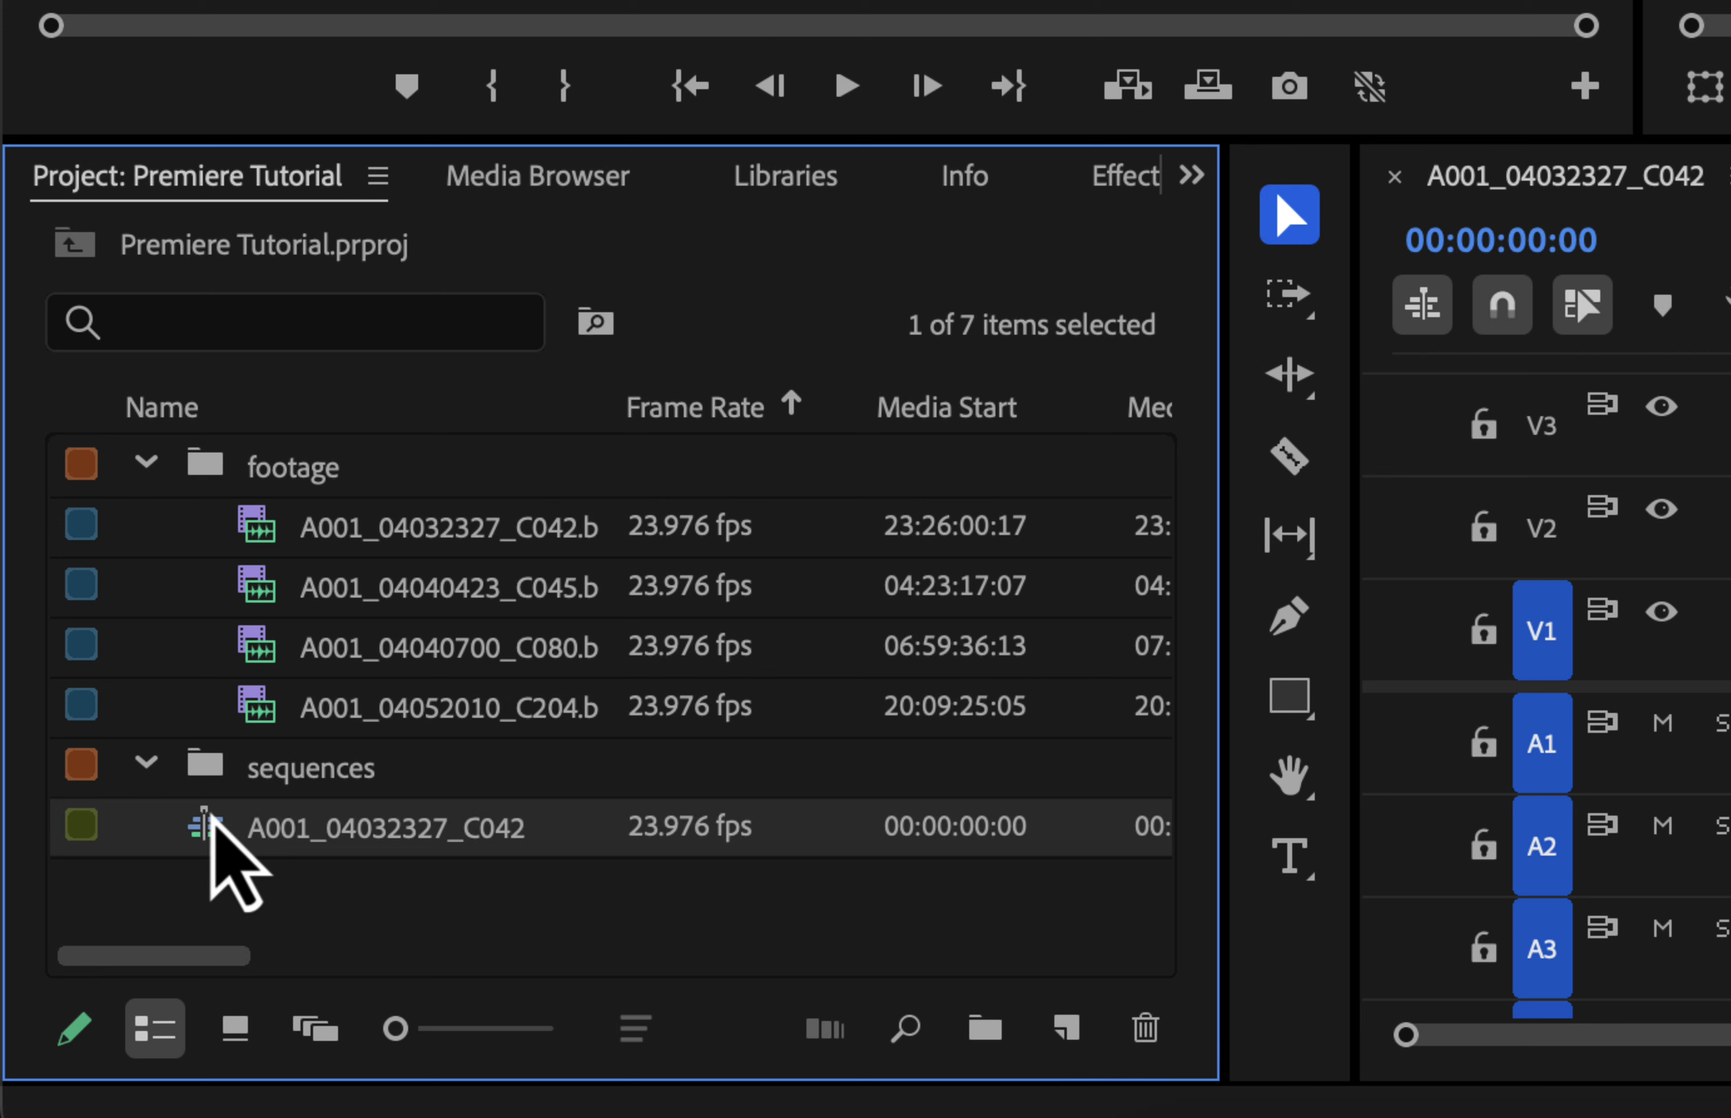
- Move the A001_04032327_C042 sequence into the sequences bin, leaving the footage bin expanded
mouse_move(216, 856)
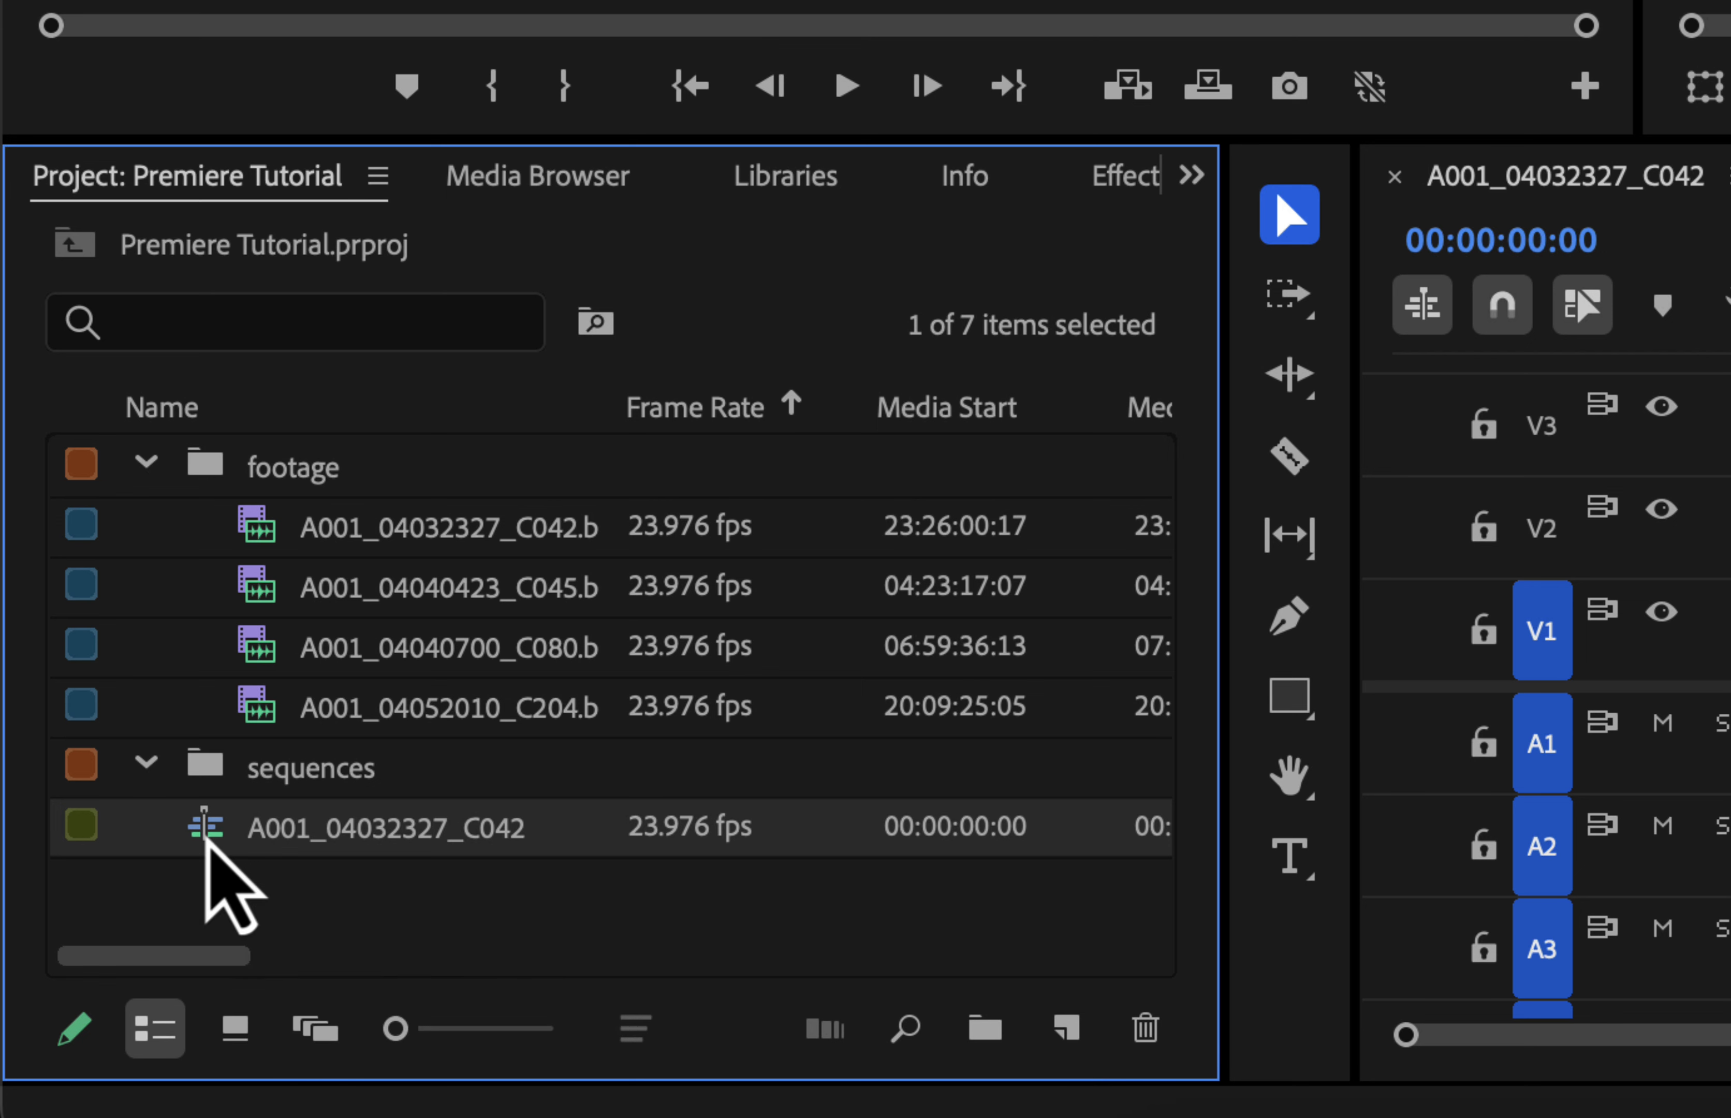
drag(205, 836, 212, 772)
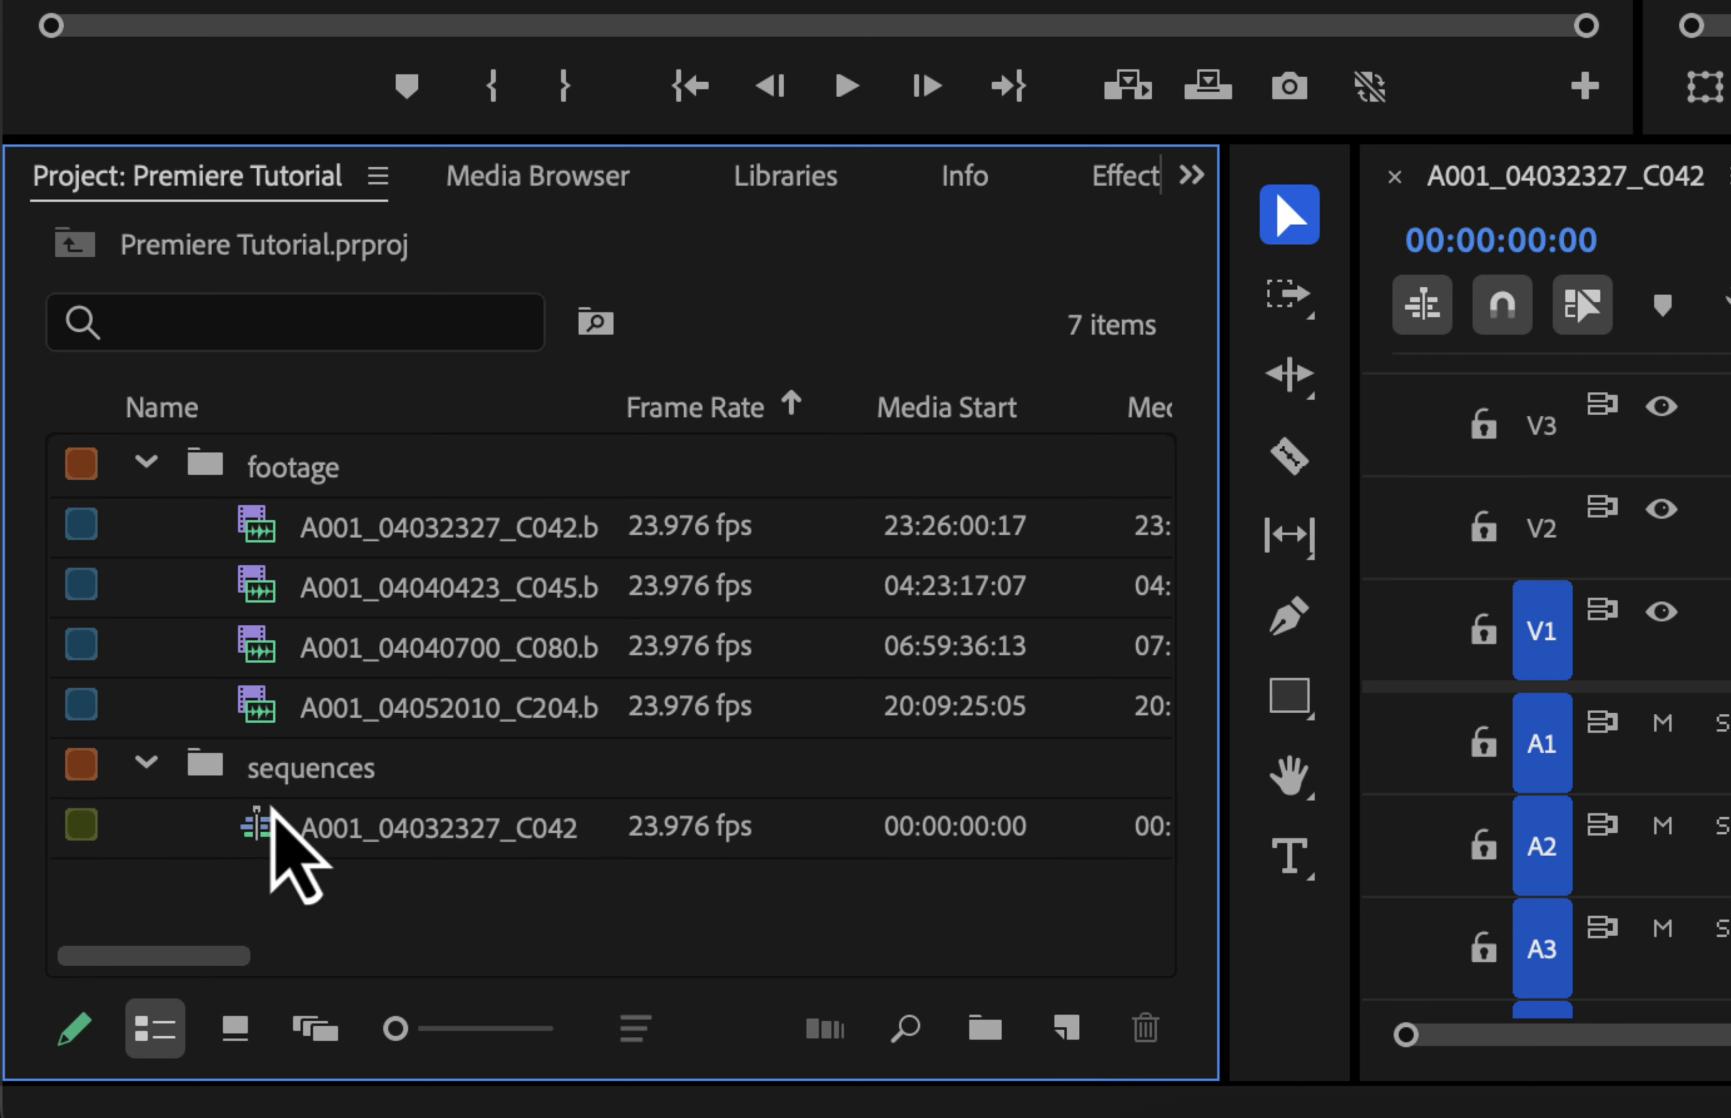
click(146, 465)
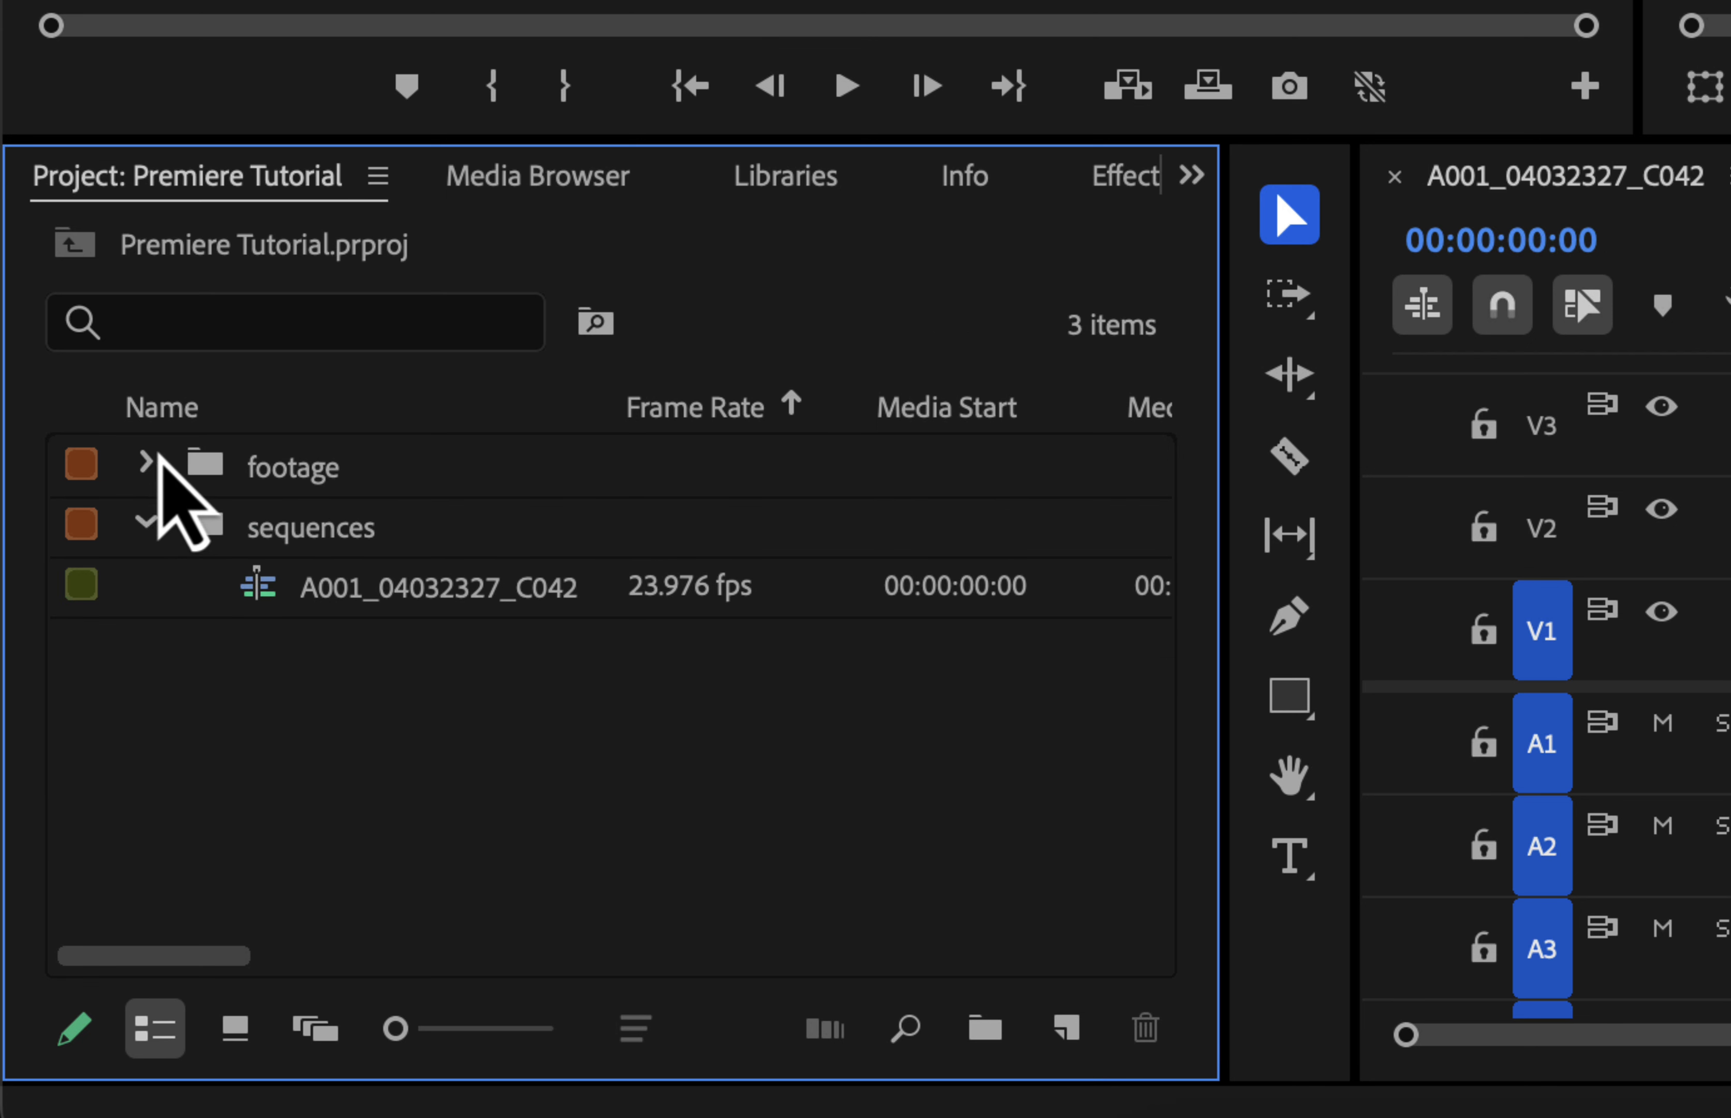
click(146, 464)
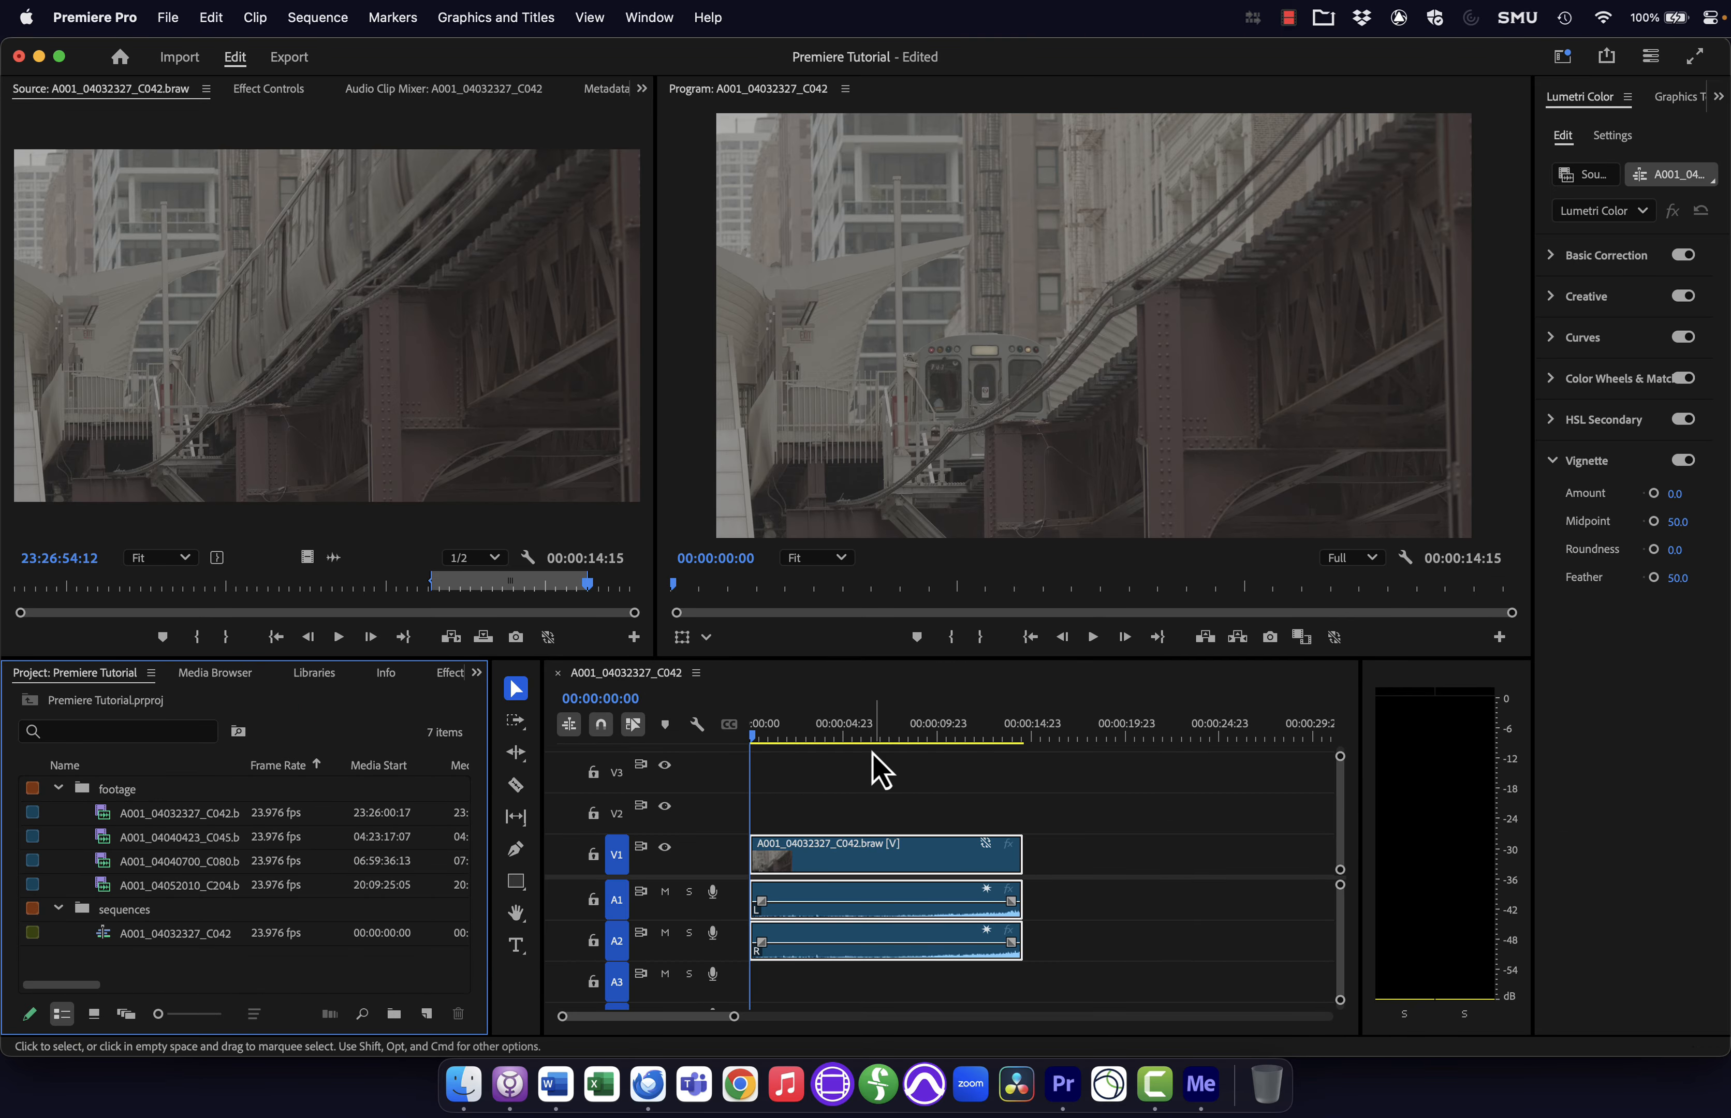
- Mark a 00:00:07:19 range of clip A001_04040700_C080 ending at 07:00:01:11 and place it directly after the first clip in the timeline
drag(835, 736, 715, 720)
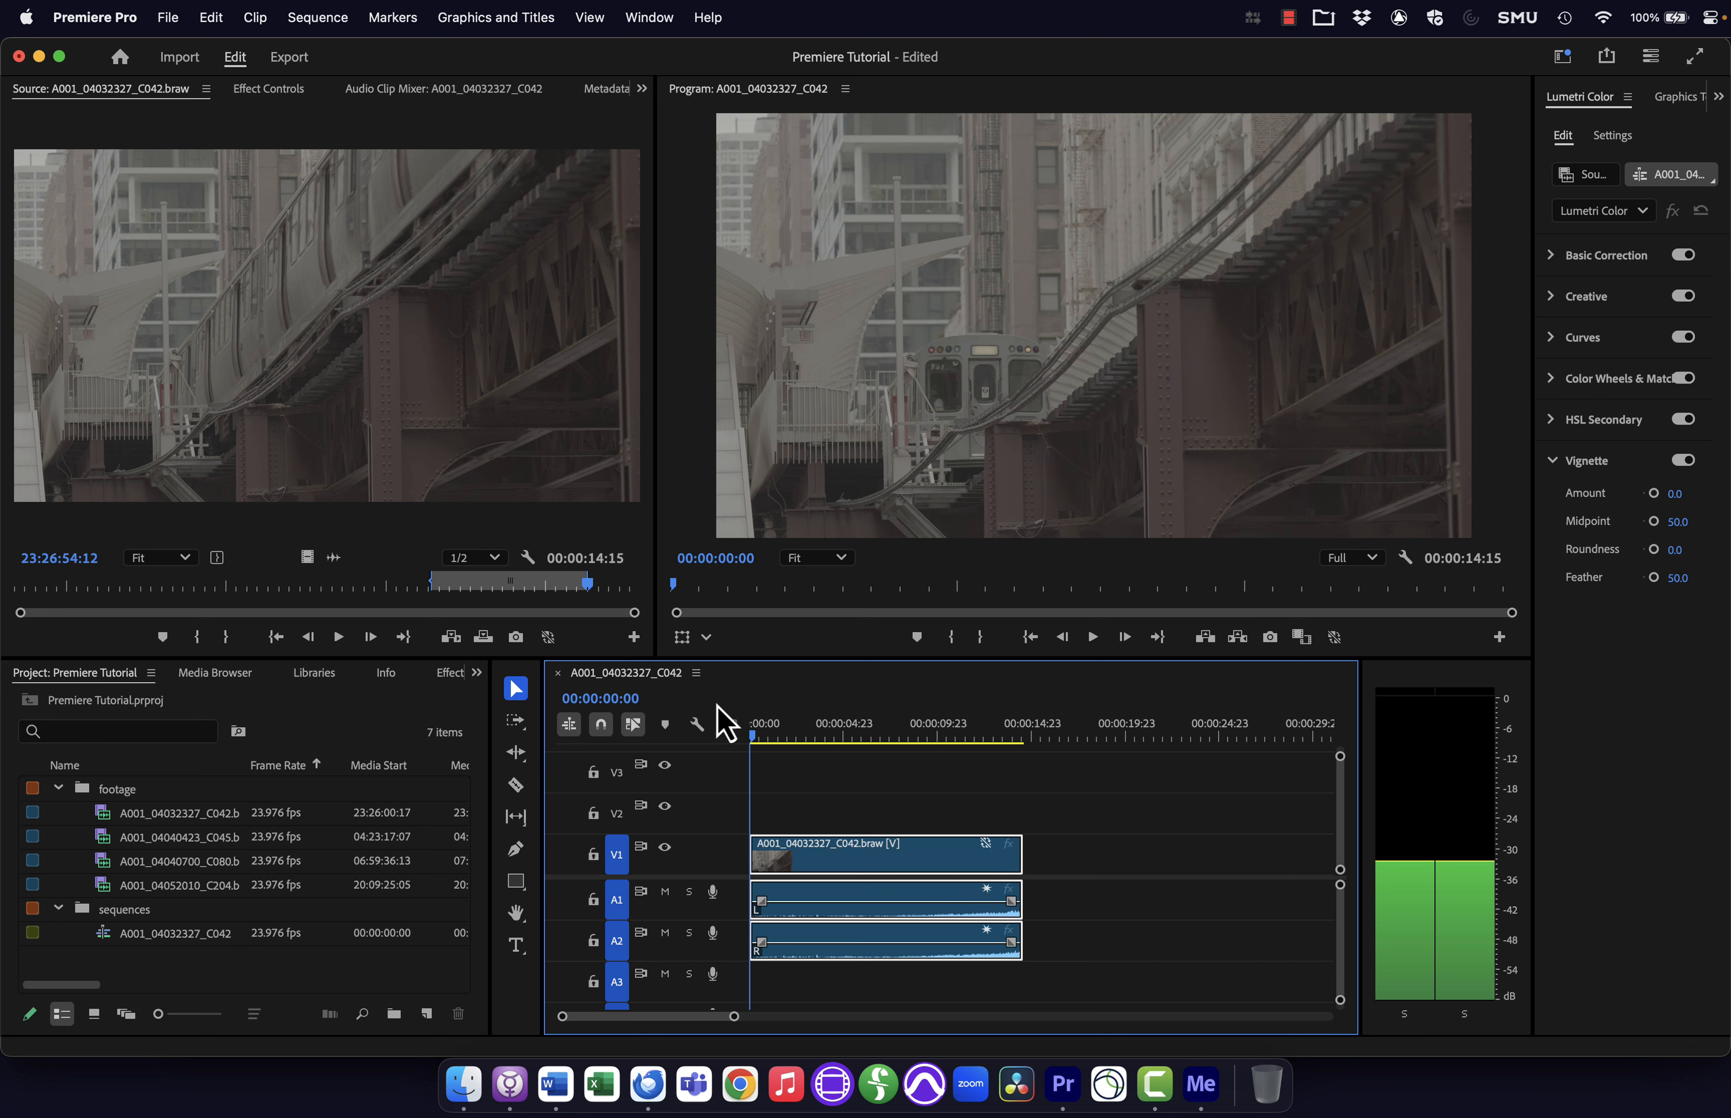
double_click(105, 862)
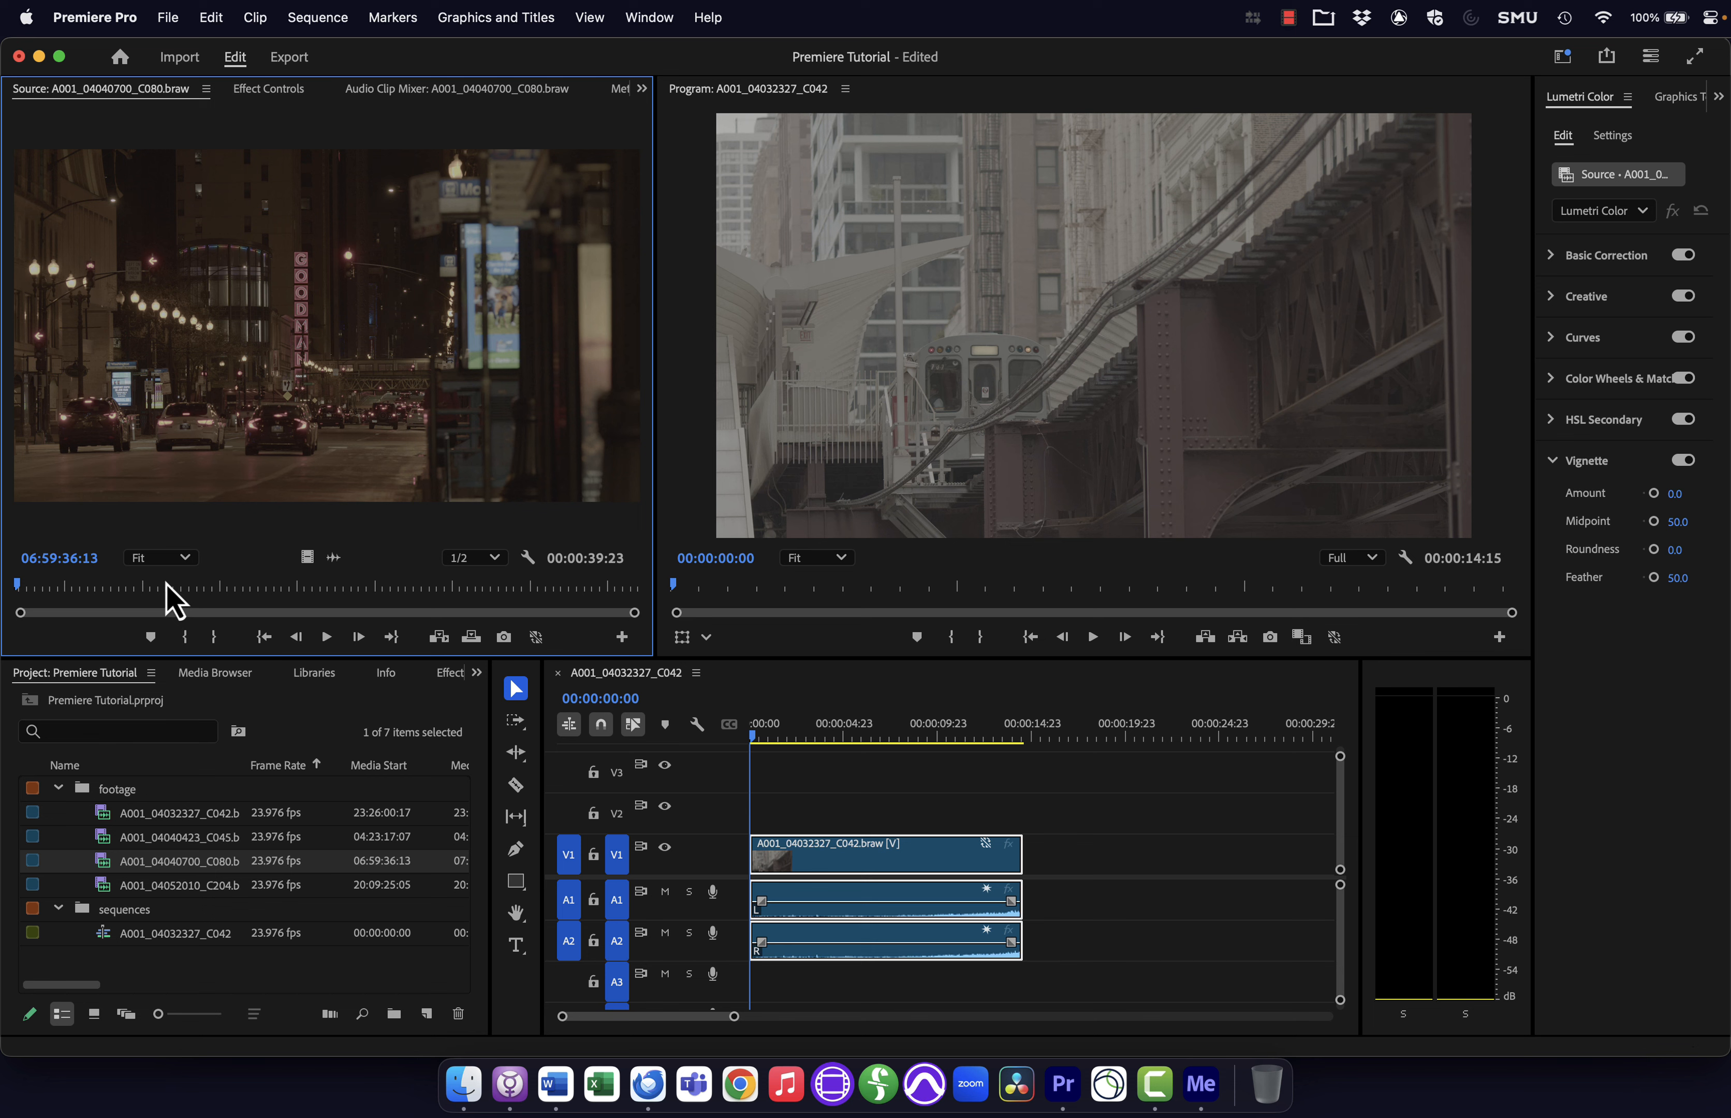
drag(165, 582, 411, 593)
key(i)
key(o)
drag(387, 418, 1037, 883)
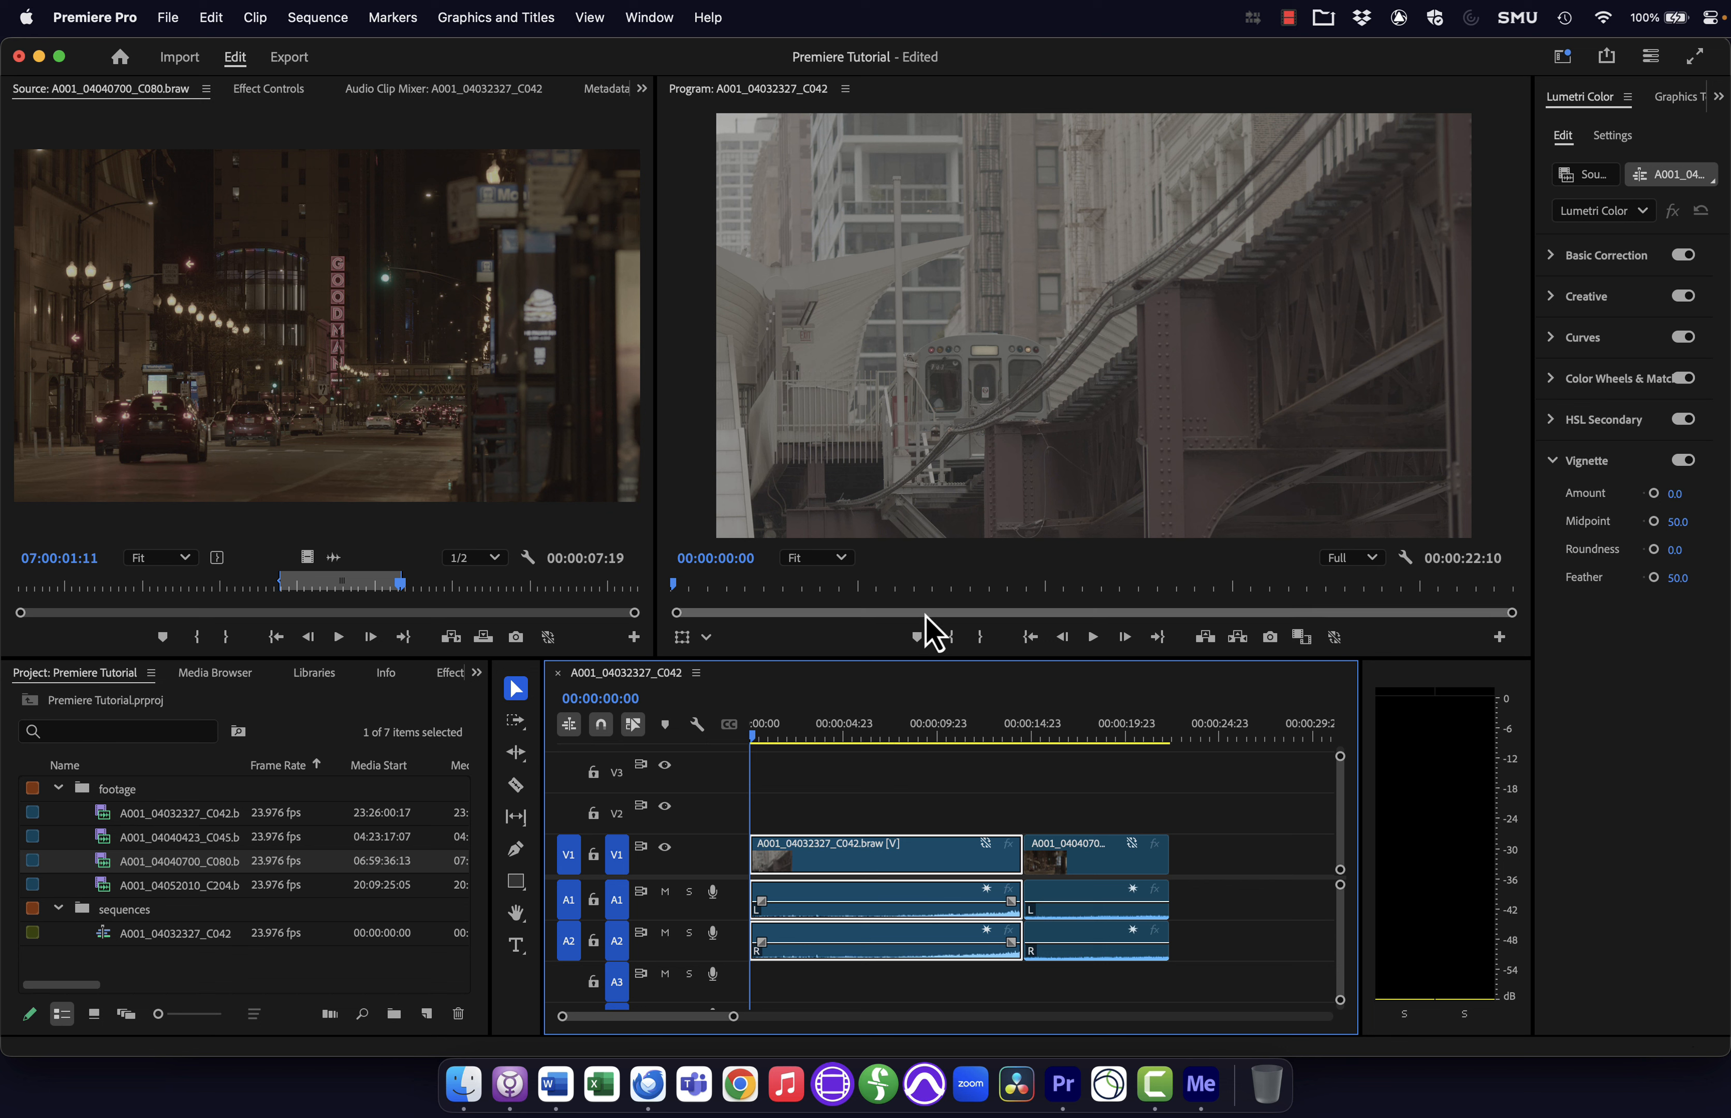
- Review the project's Ingest Settings for proxy creation and leave them as they are
click(168, 17)
mouse_move(251, 681)
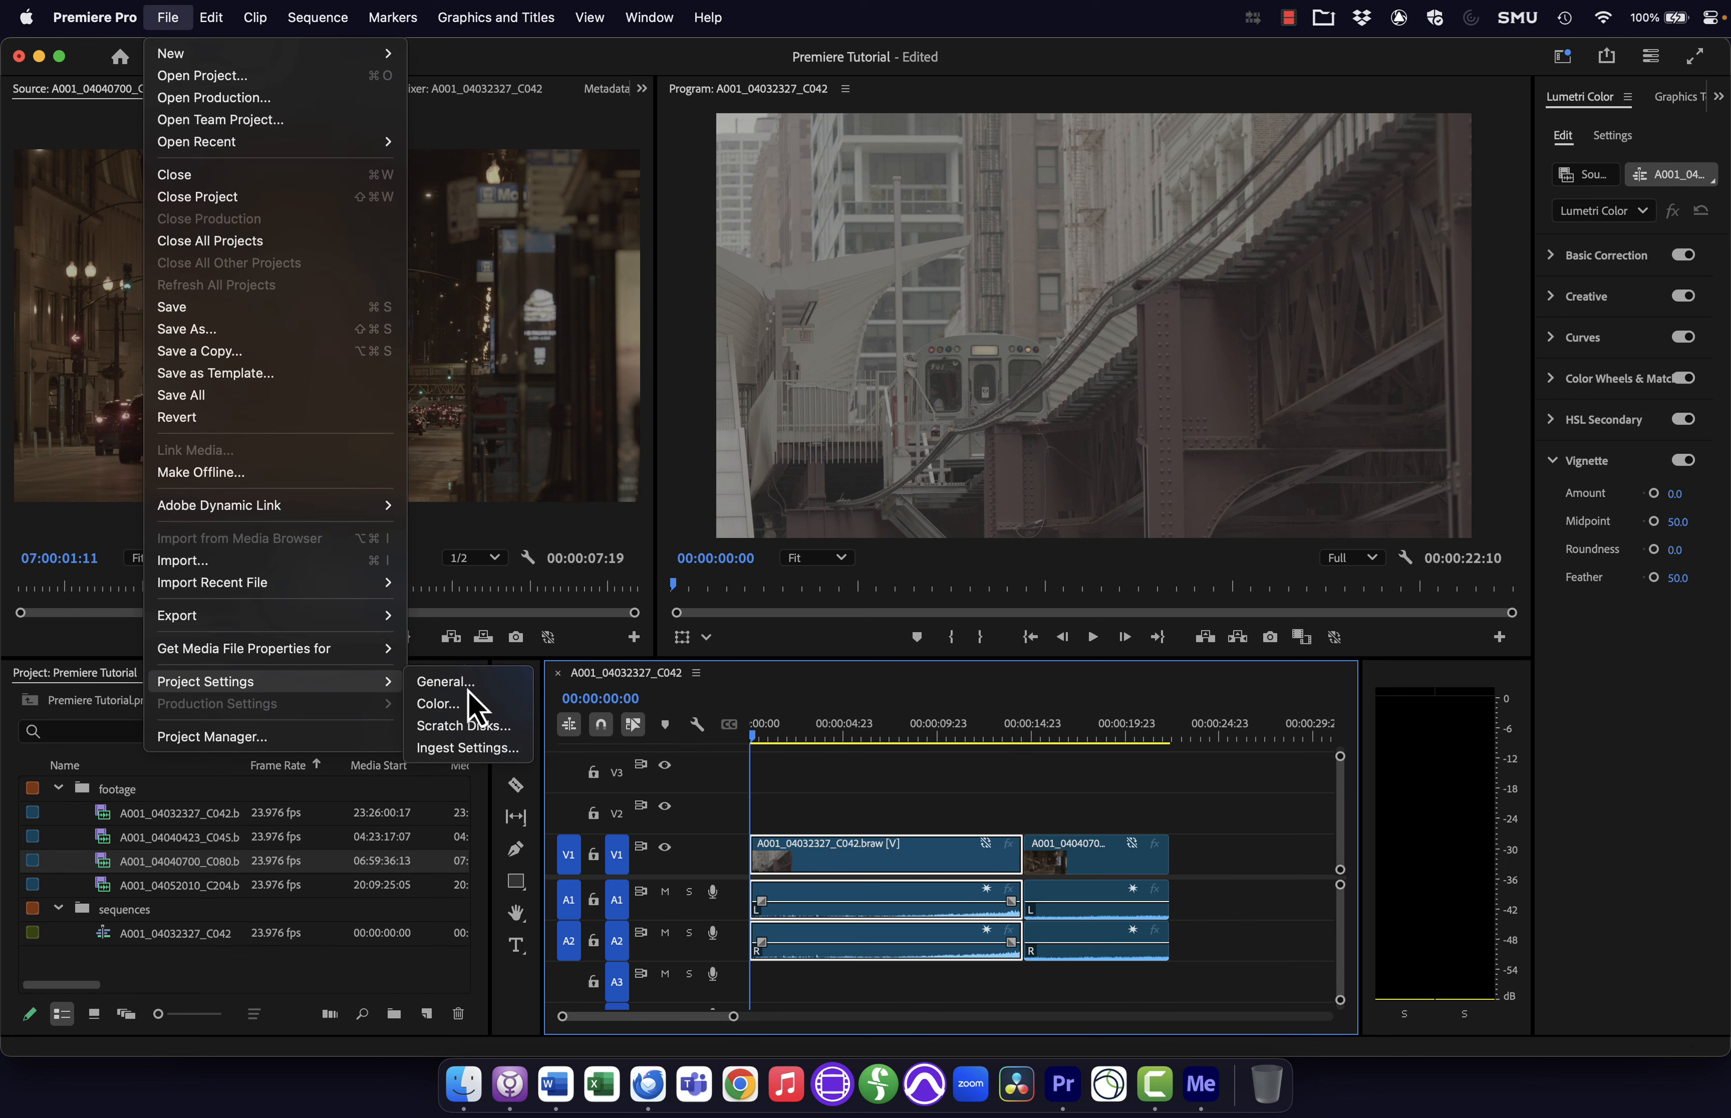
click(473, 749)
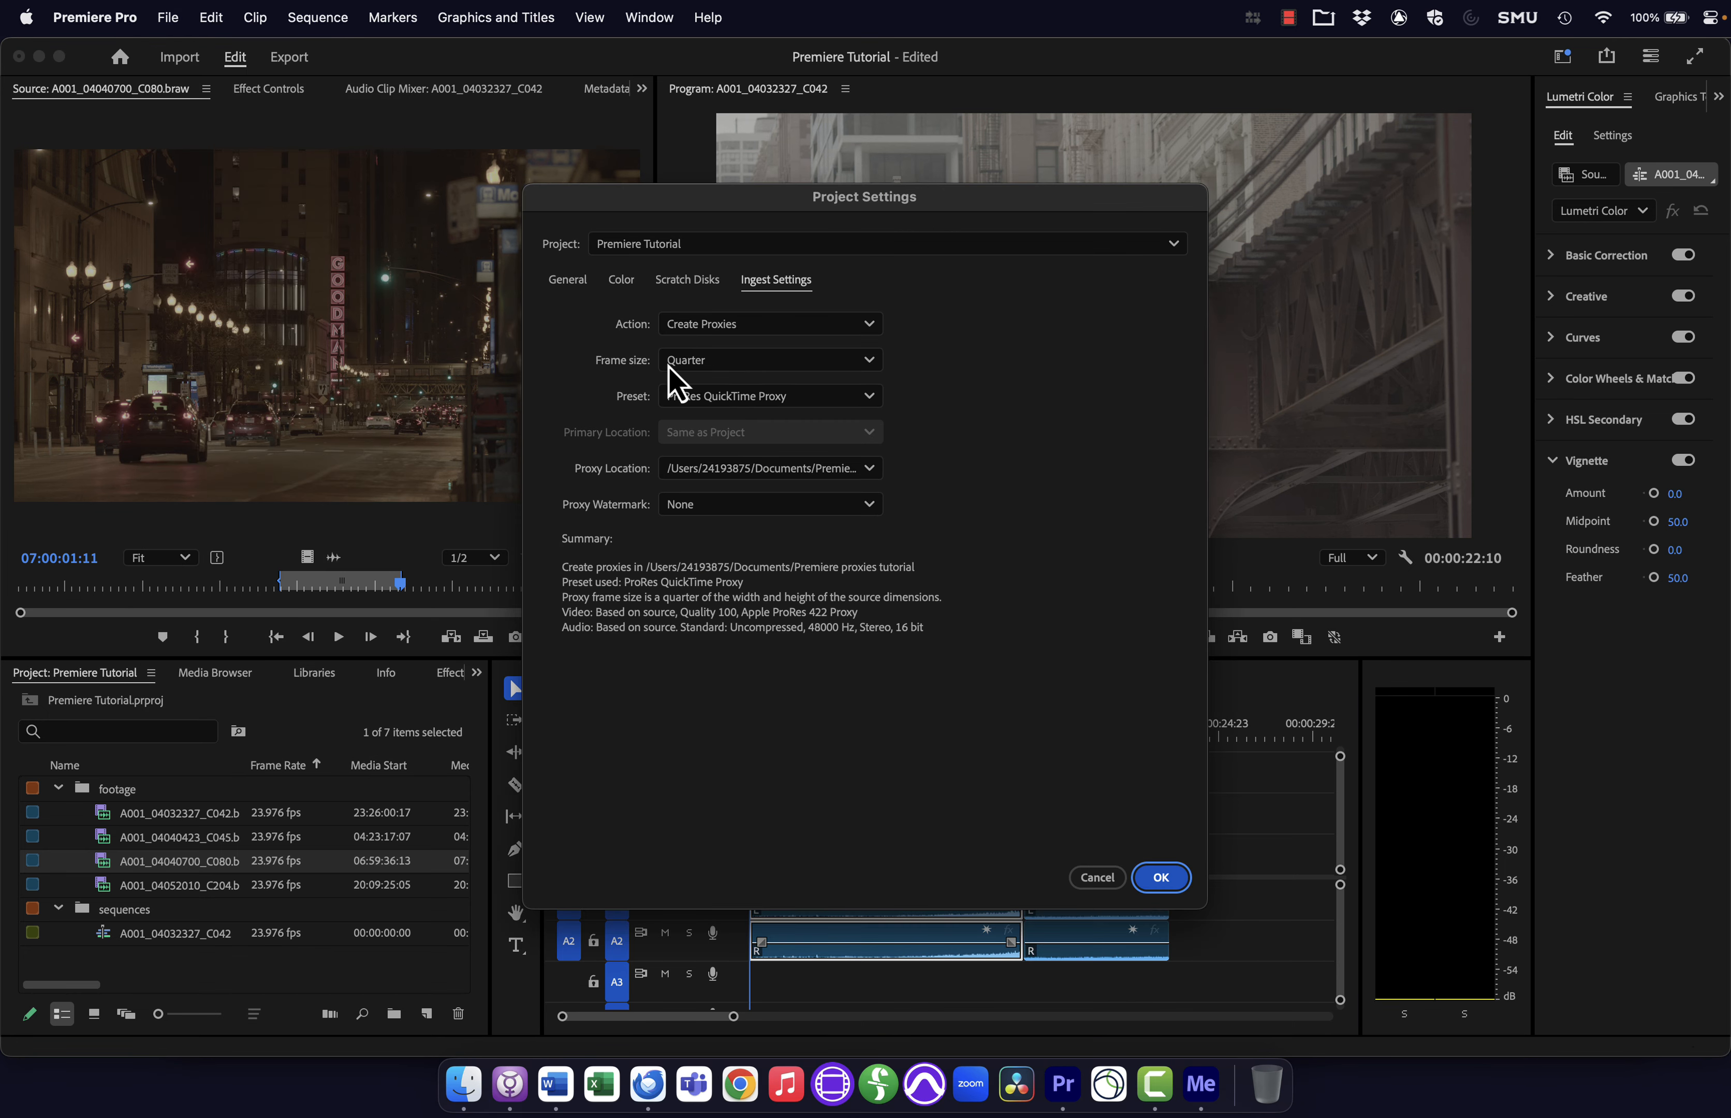
key(Escape)
- Switch to Finder to compare the proxy files with the original .braw clips, and return to Premiere Pro
key(super+Tab)
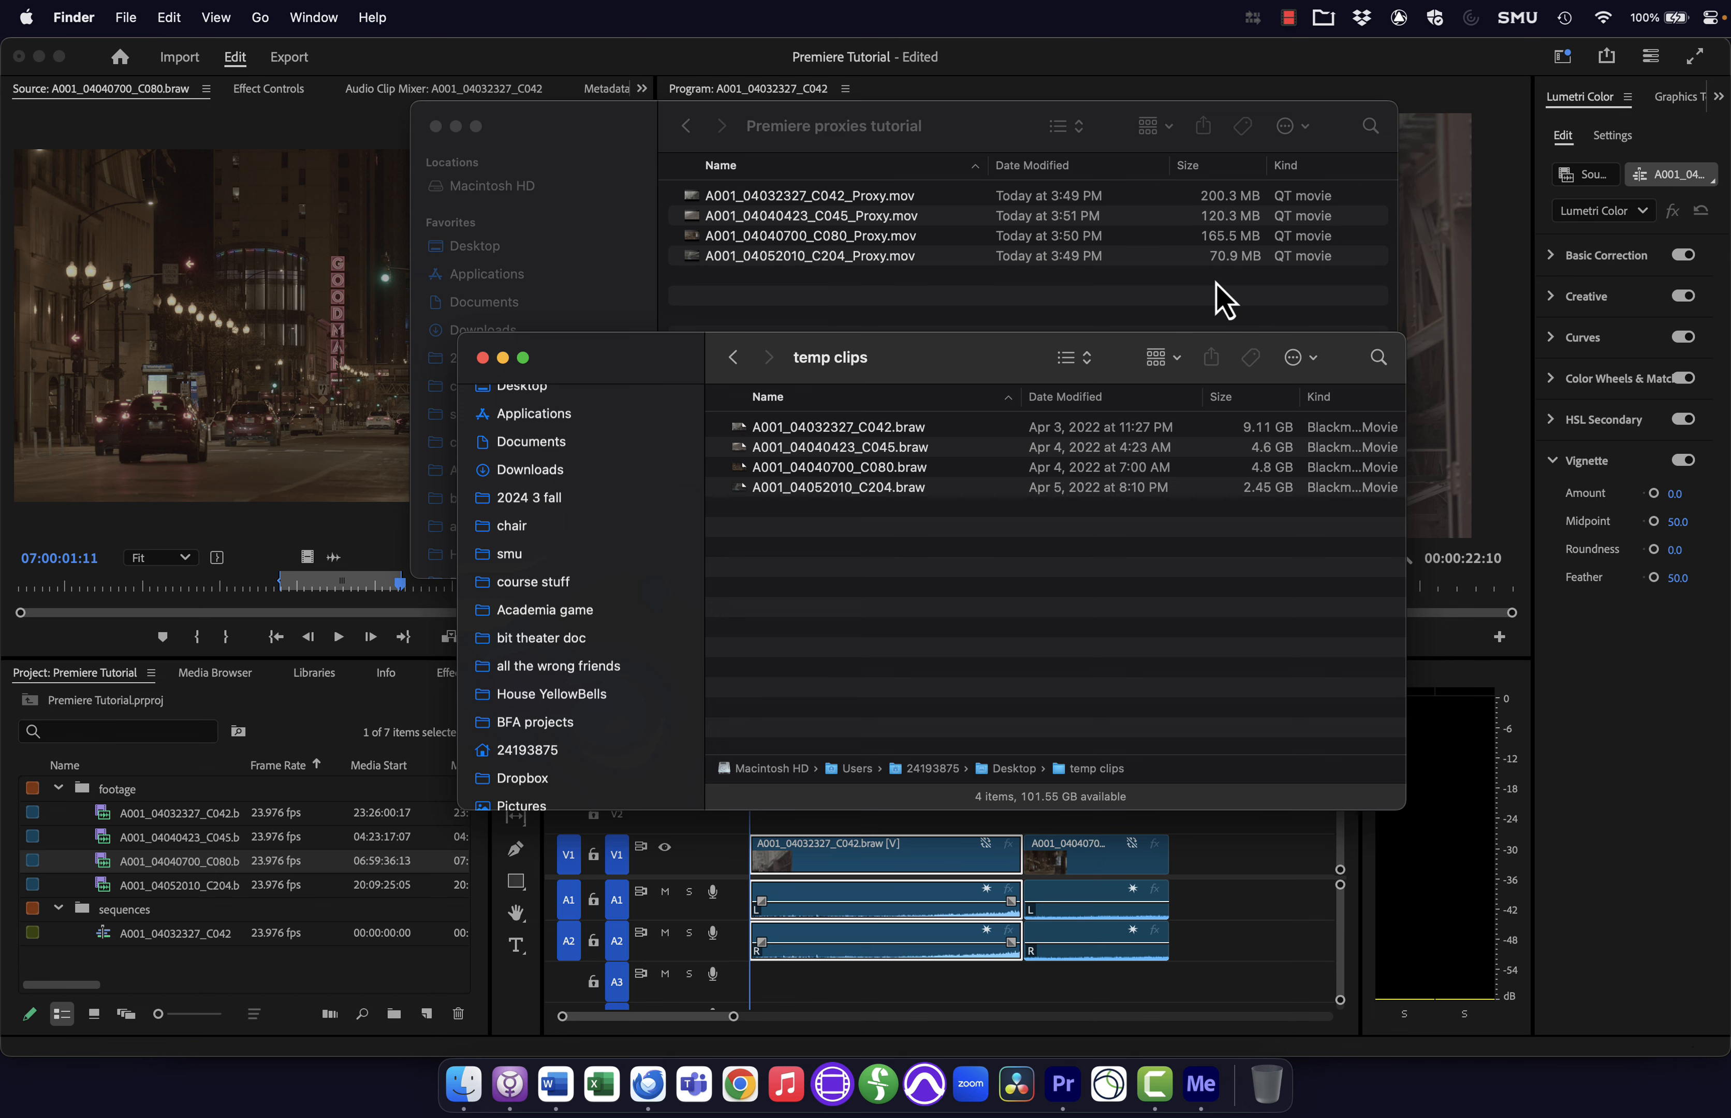
click(1221, 298)
key(super+grave)
click(335, 429)
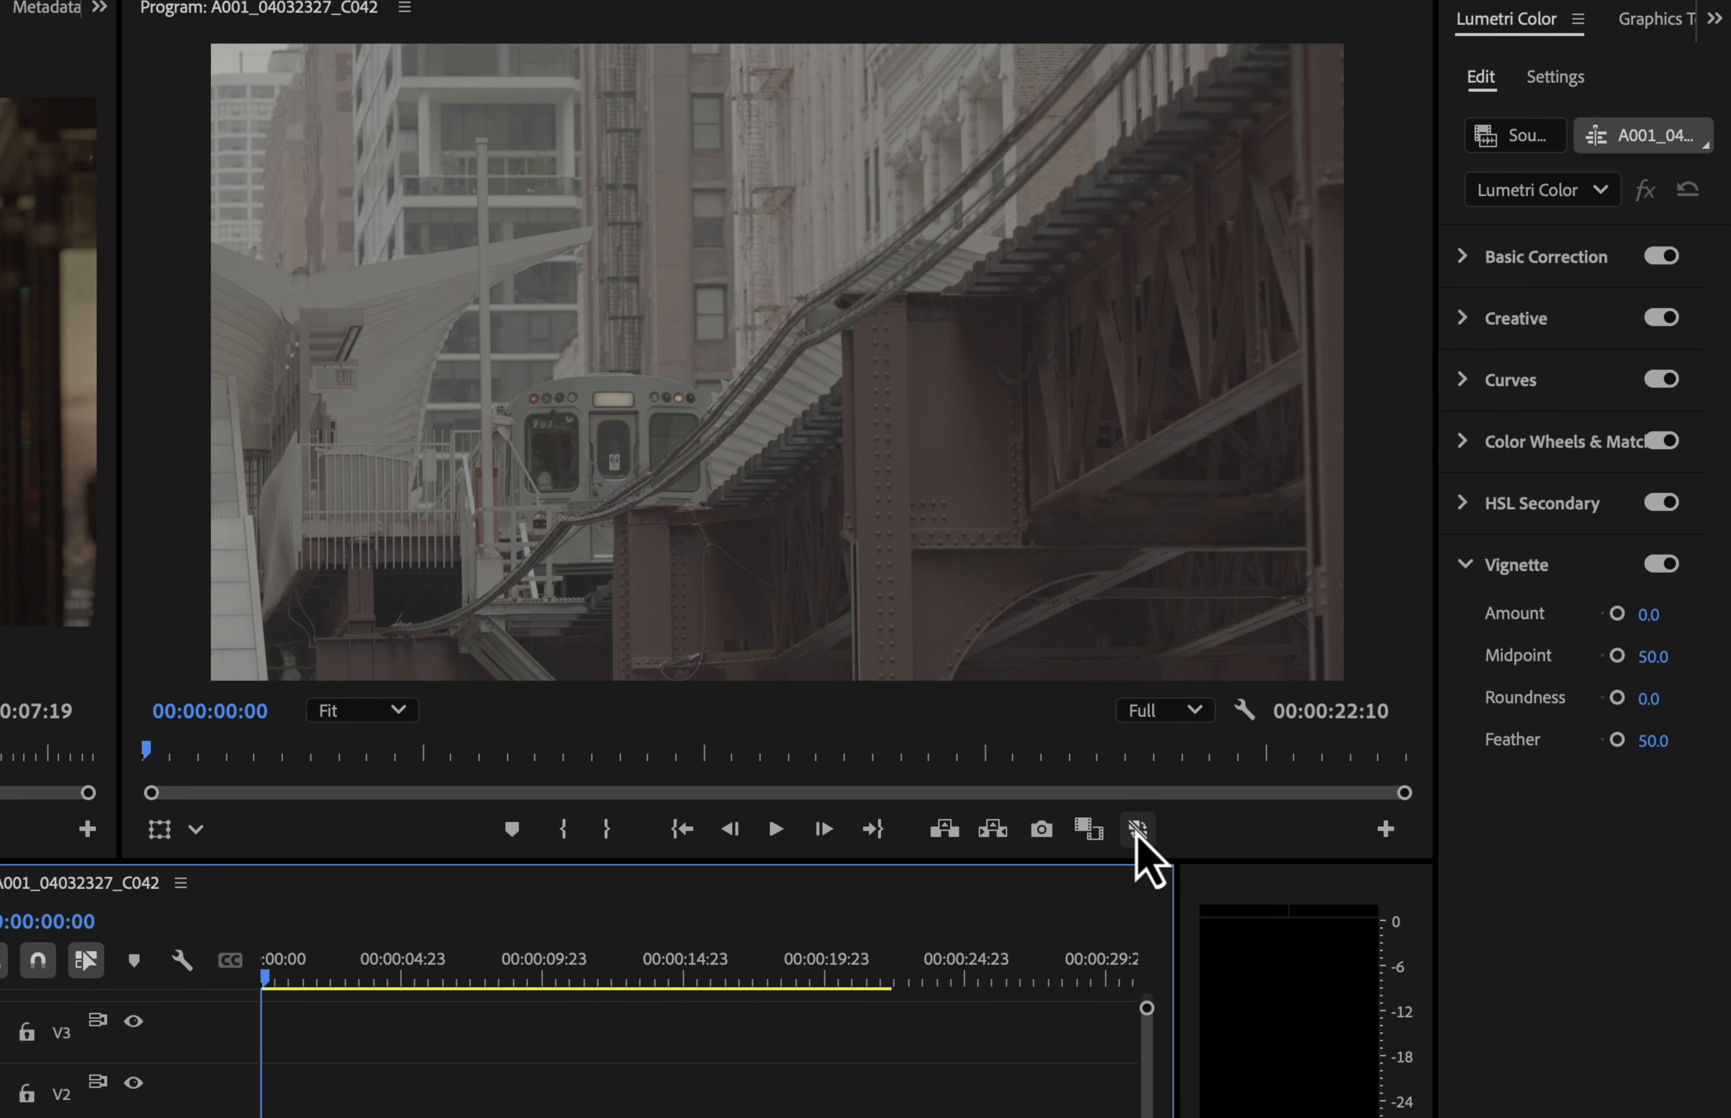
- Turn on proxy display in the Program monitor
click(1335, 637)
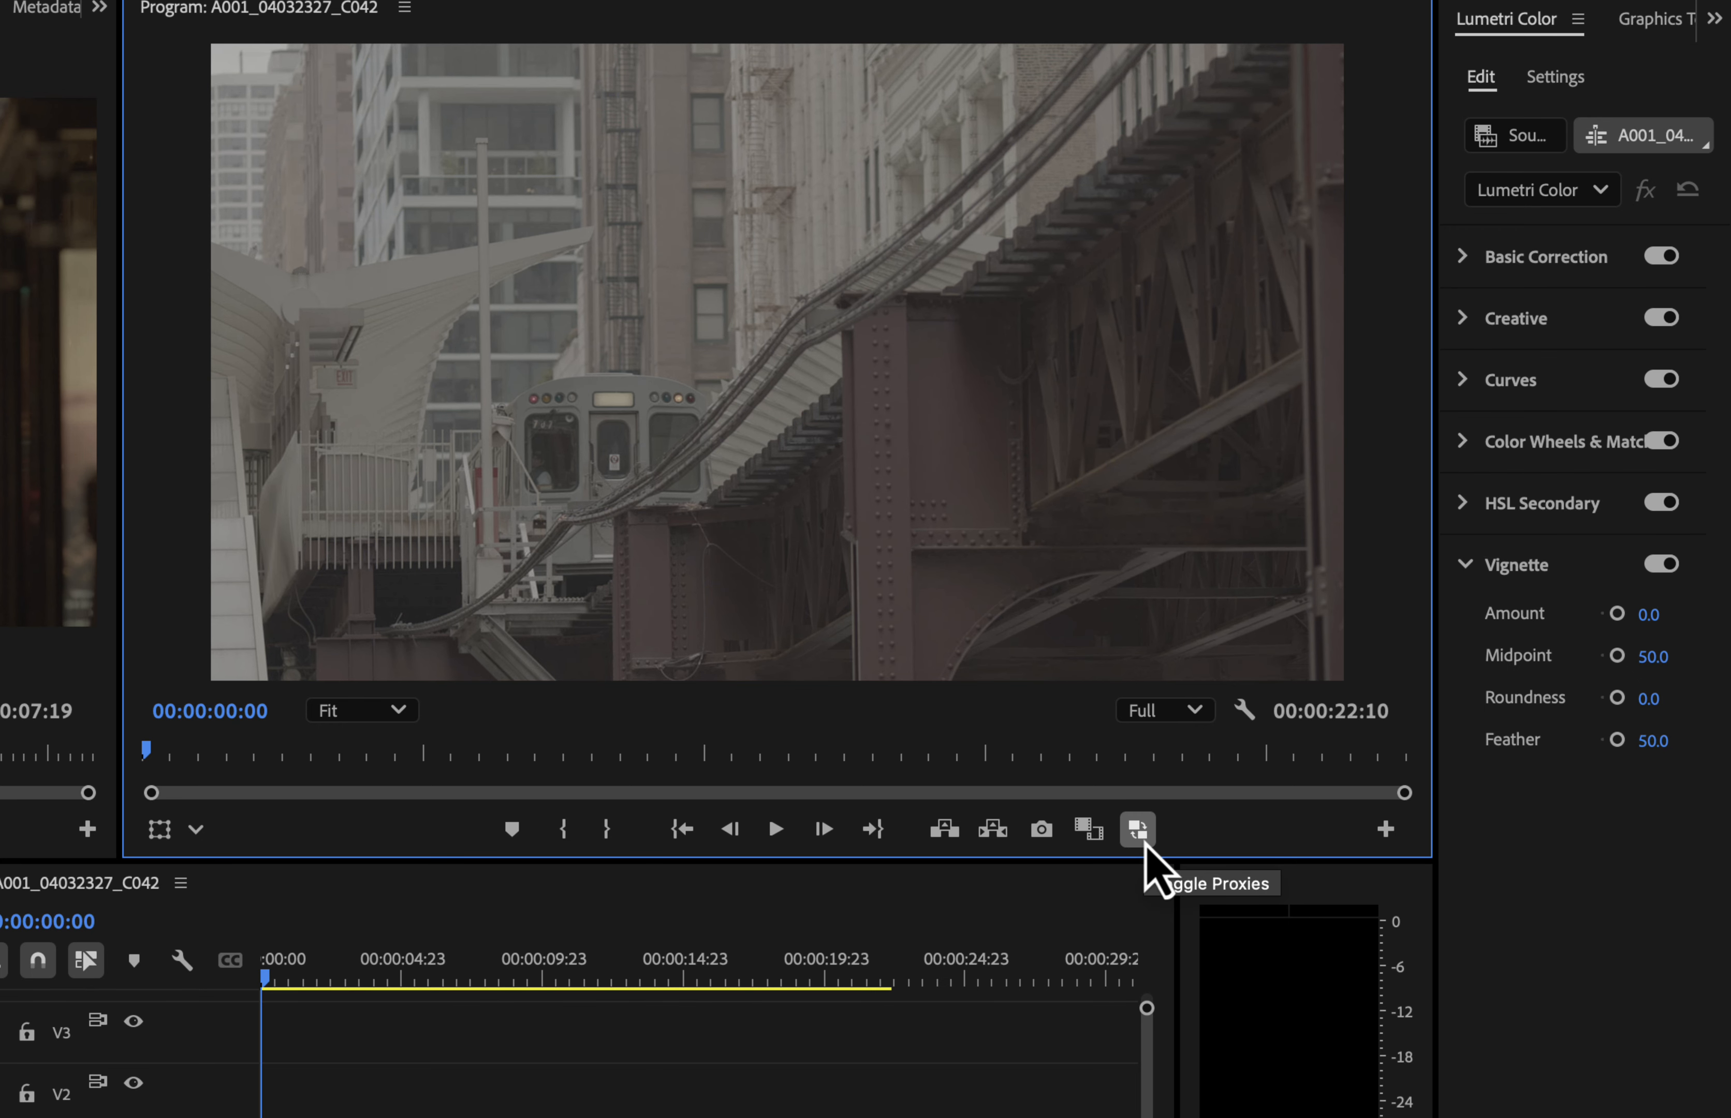
click(1139, 830)
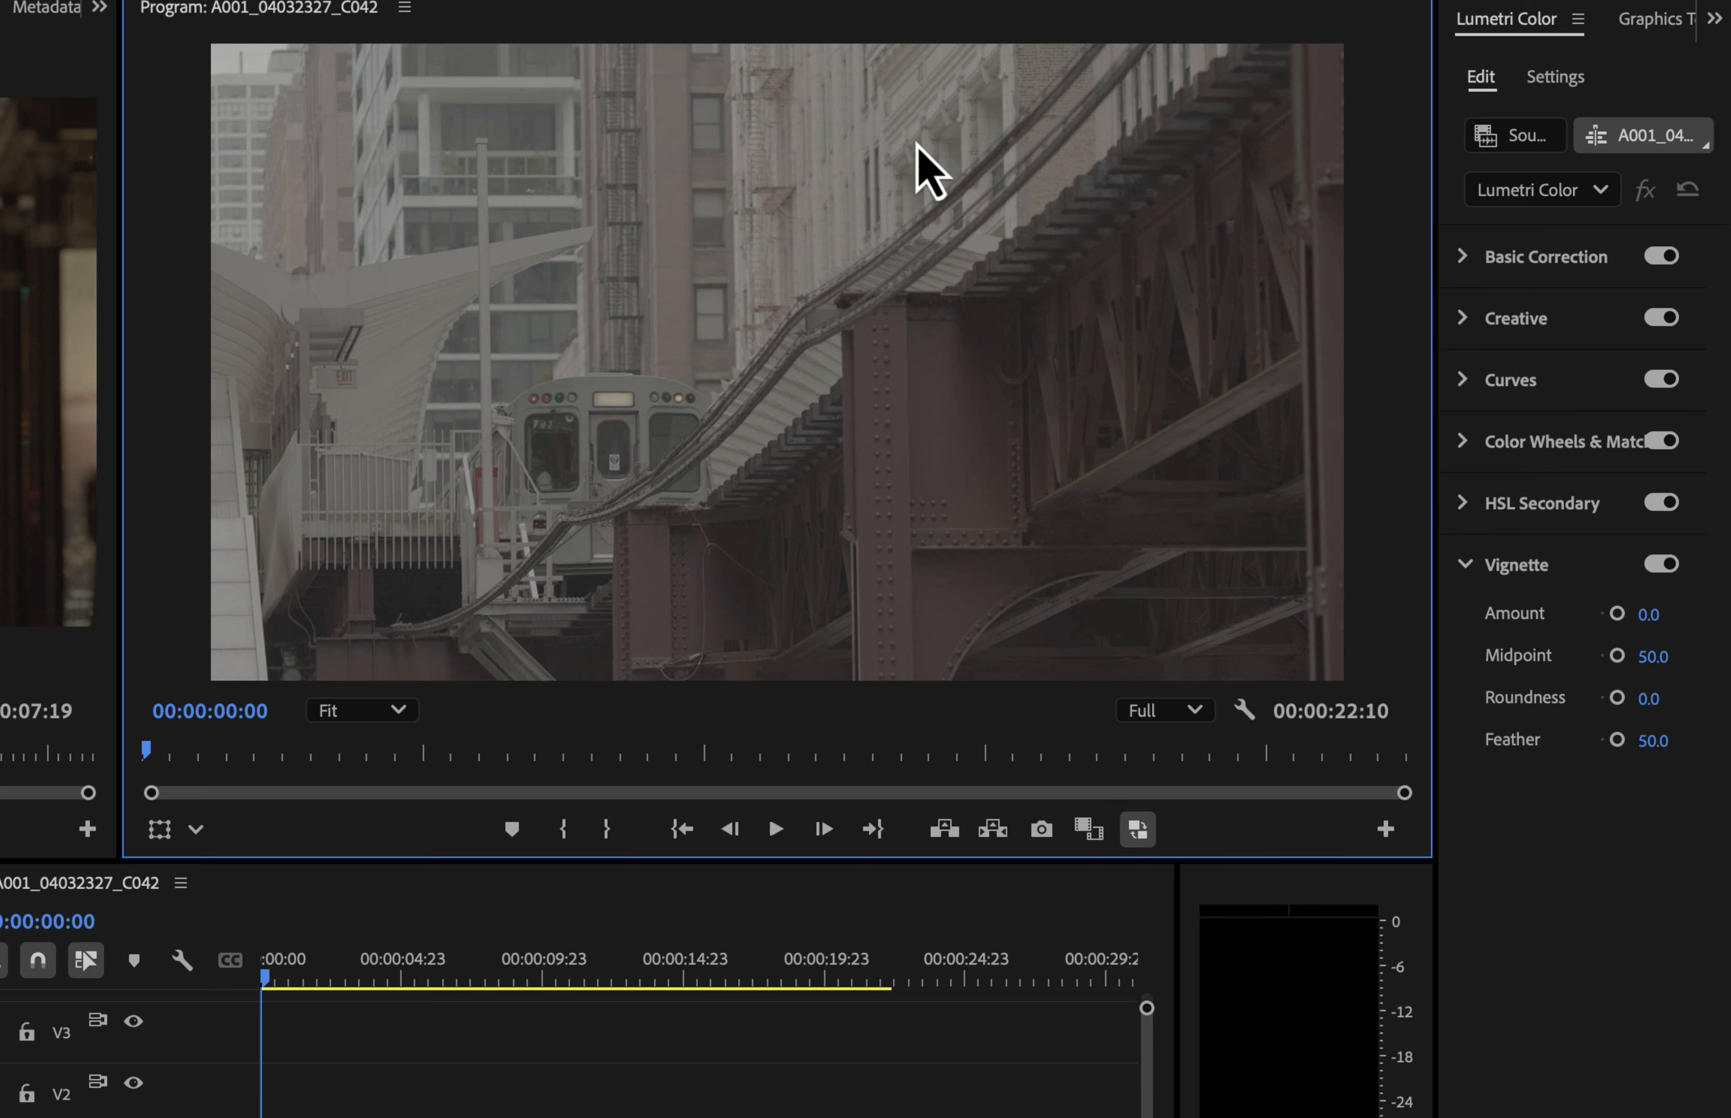
click(1144, 831)
drag(342, 958, 182, 918)
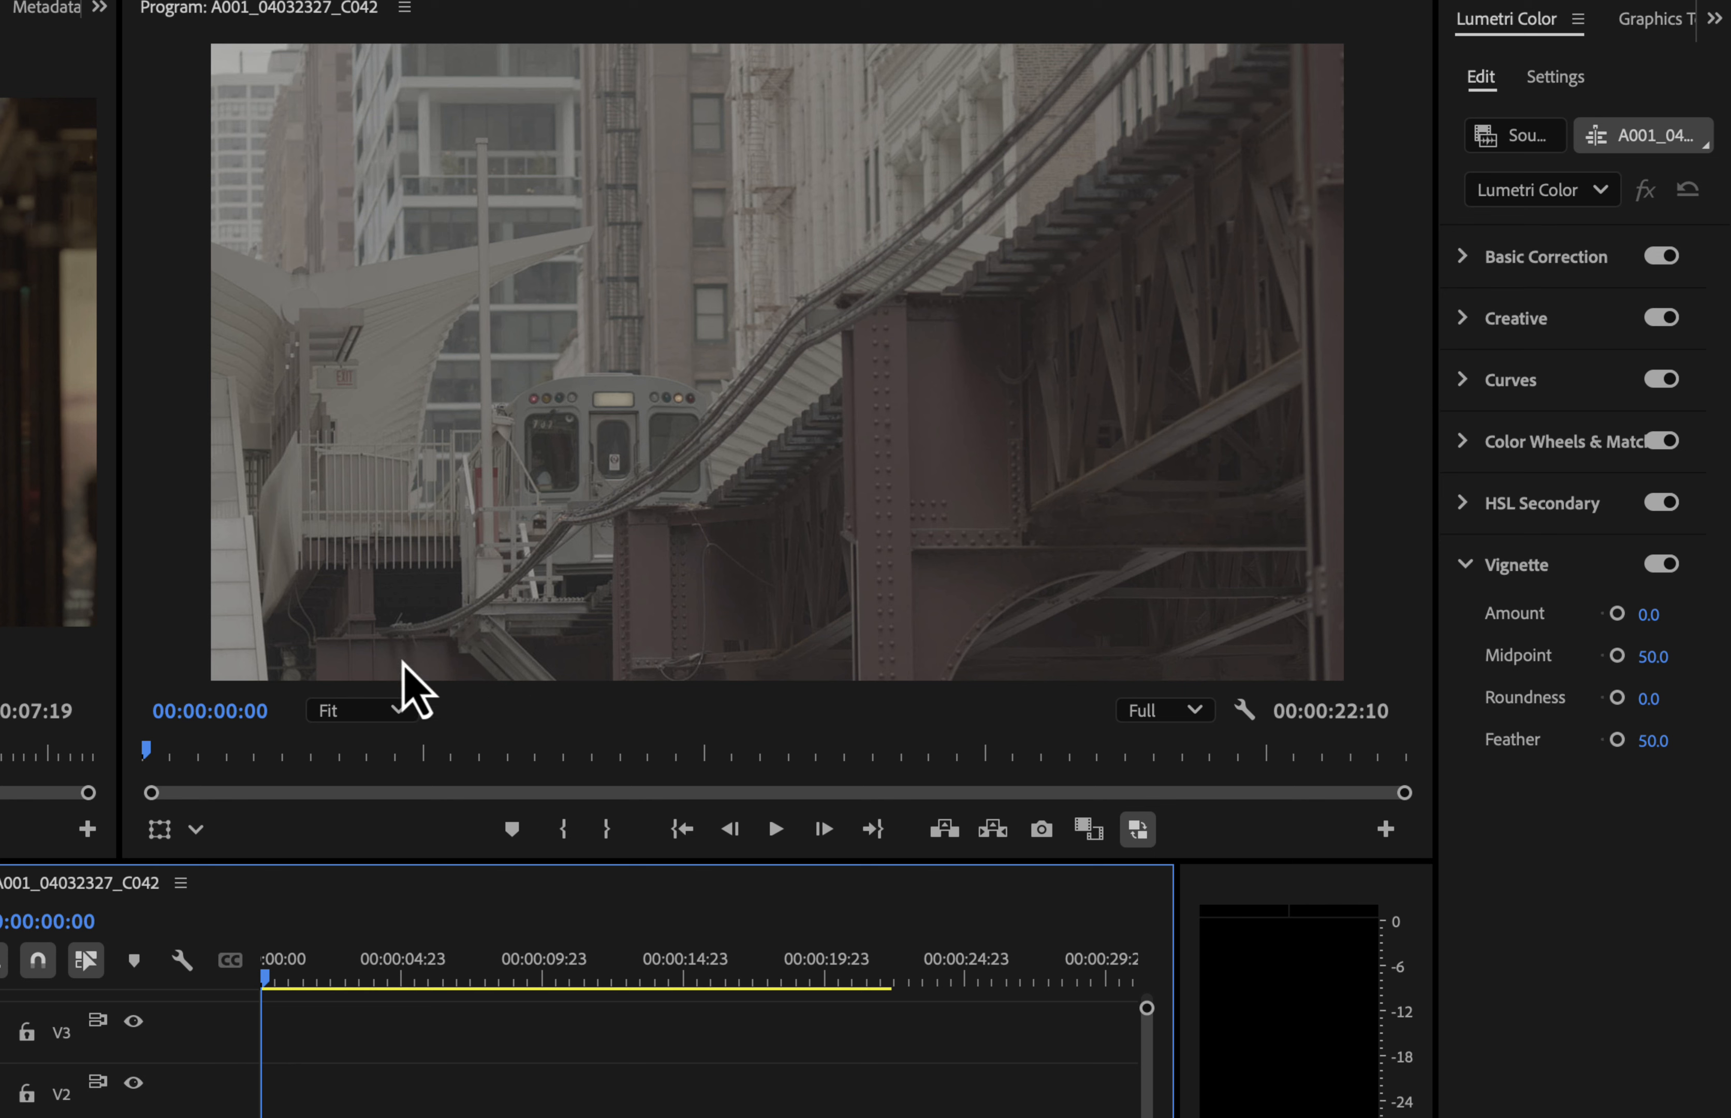
- Magnify the Program monitor to 800% and compare the image with proxies off and on, leaving proxies enabled
click(331, 716)
click(359, 1093)
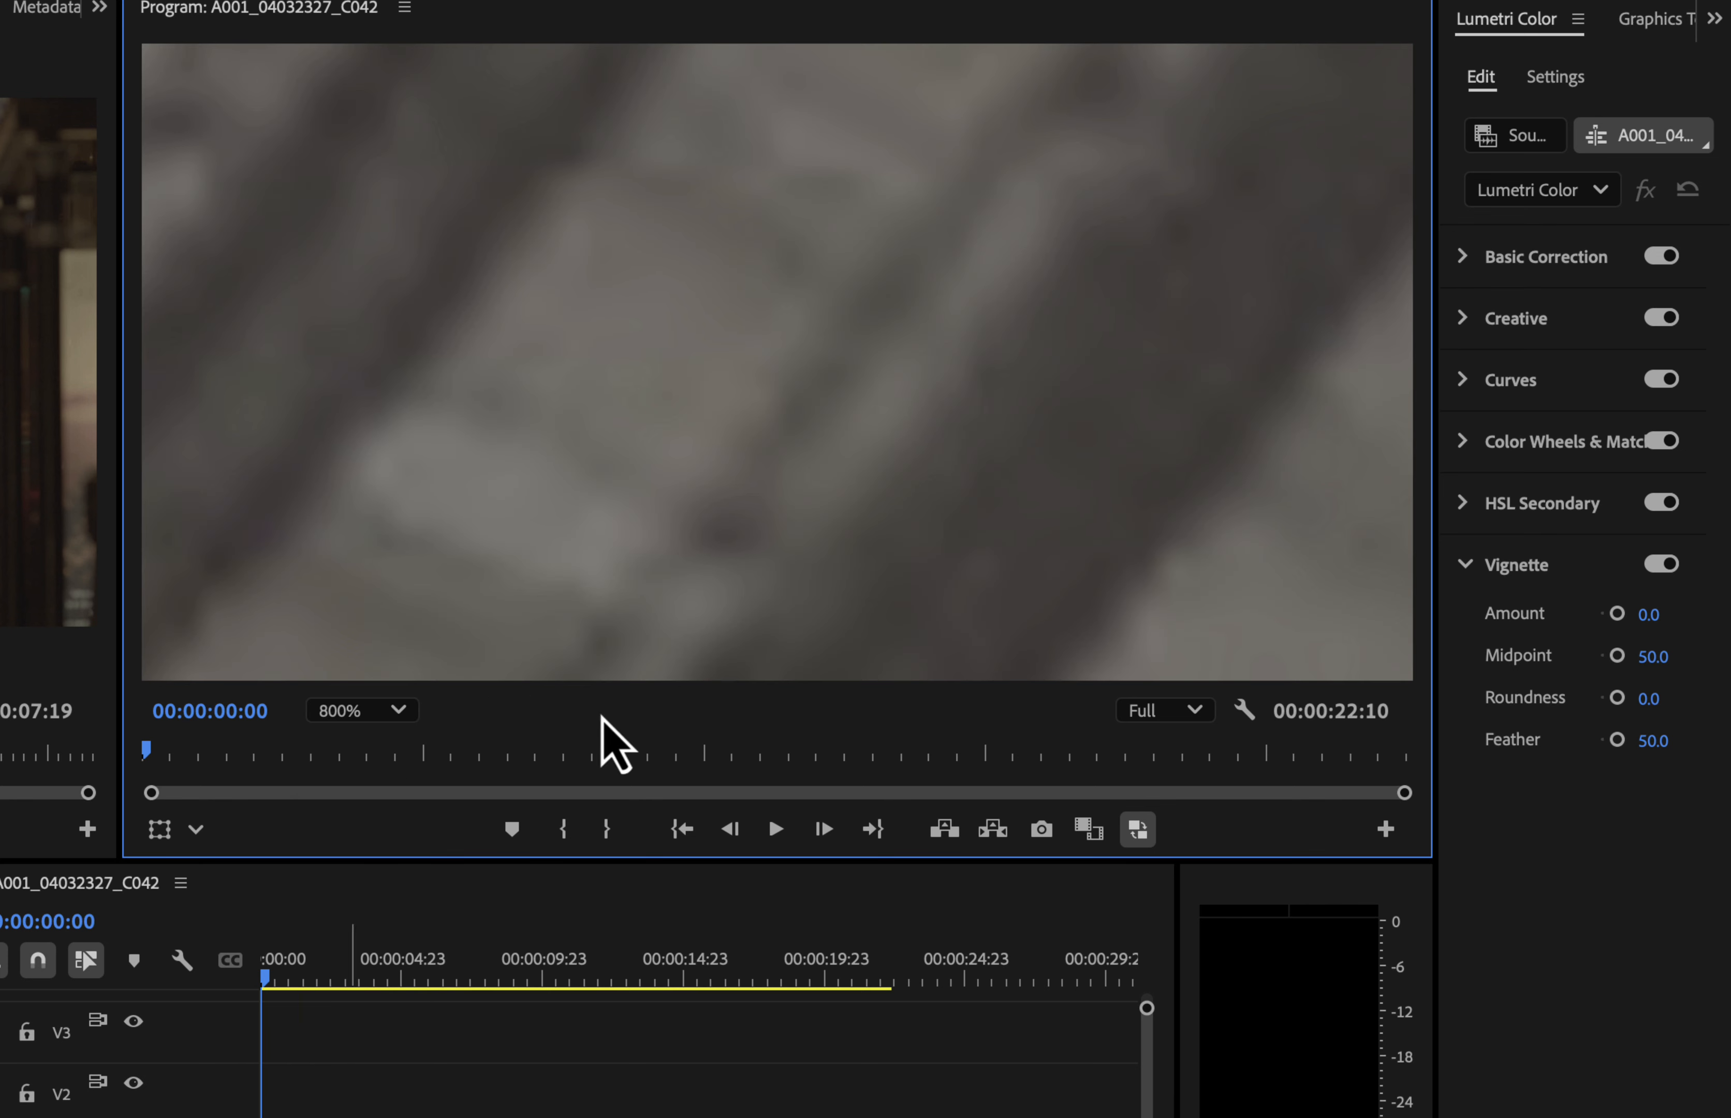
click(342, 715)
click(361, 1058)
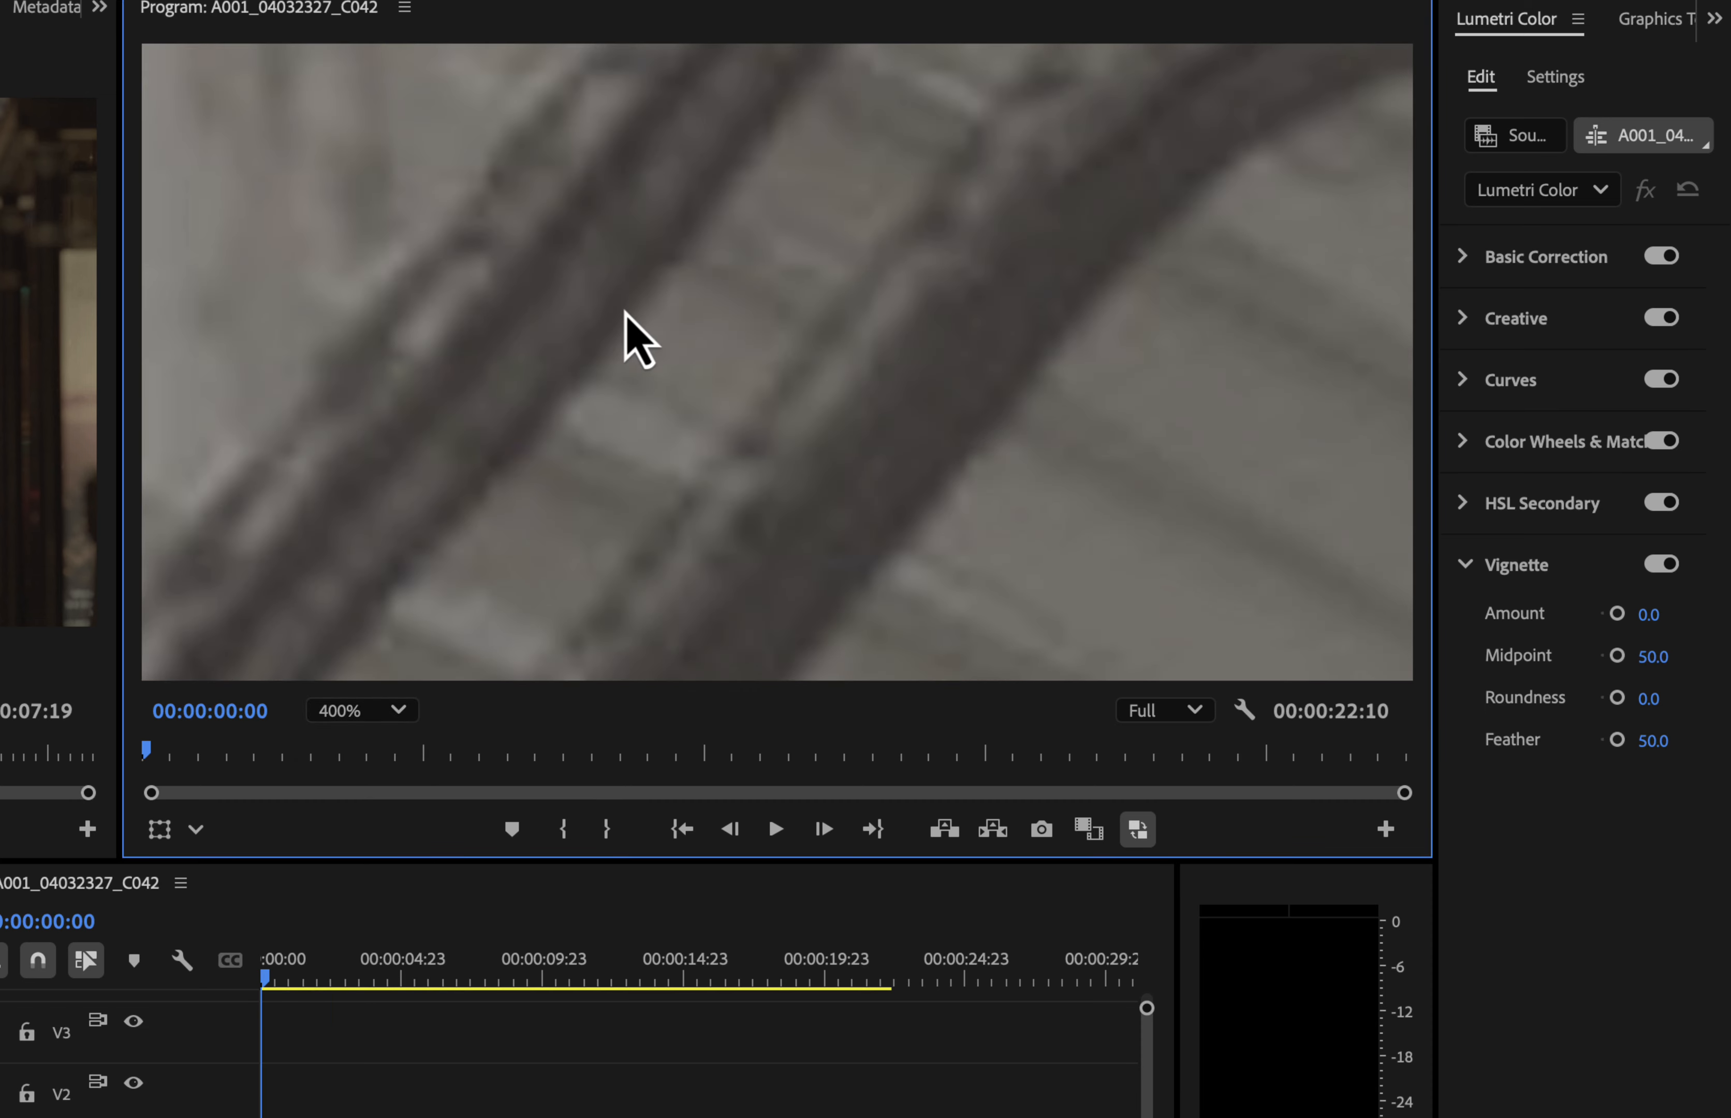
click(336, 712)
click(362, 1021)
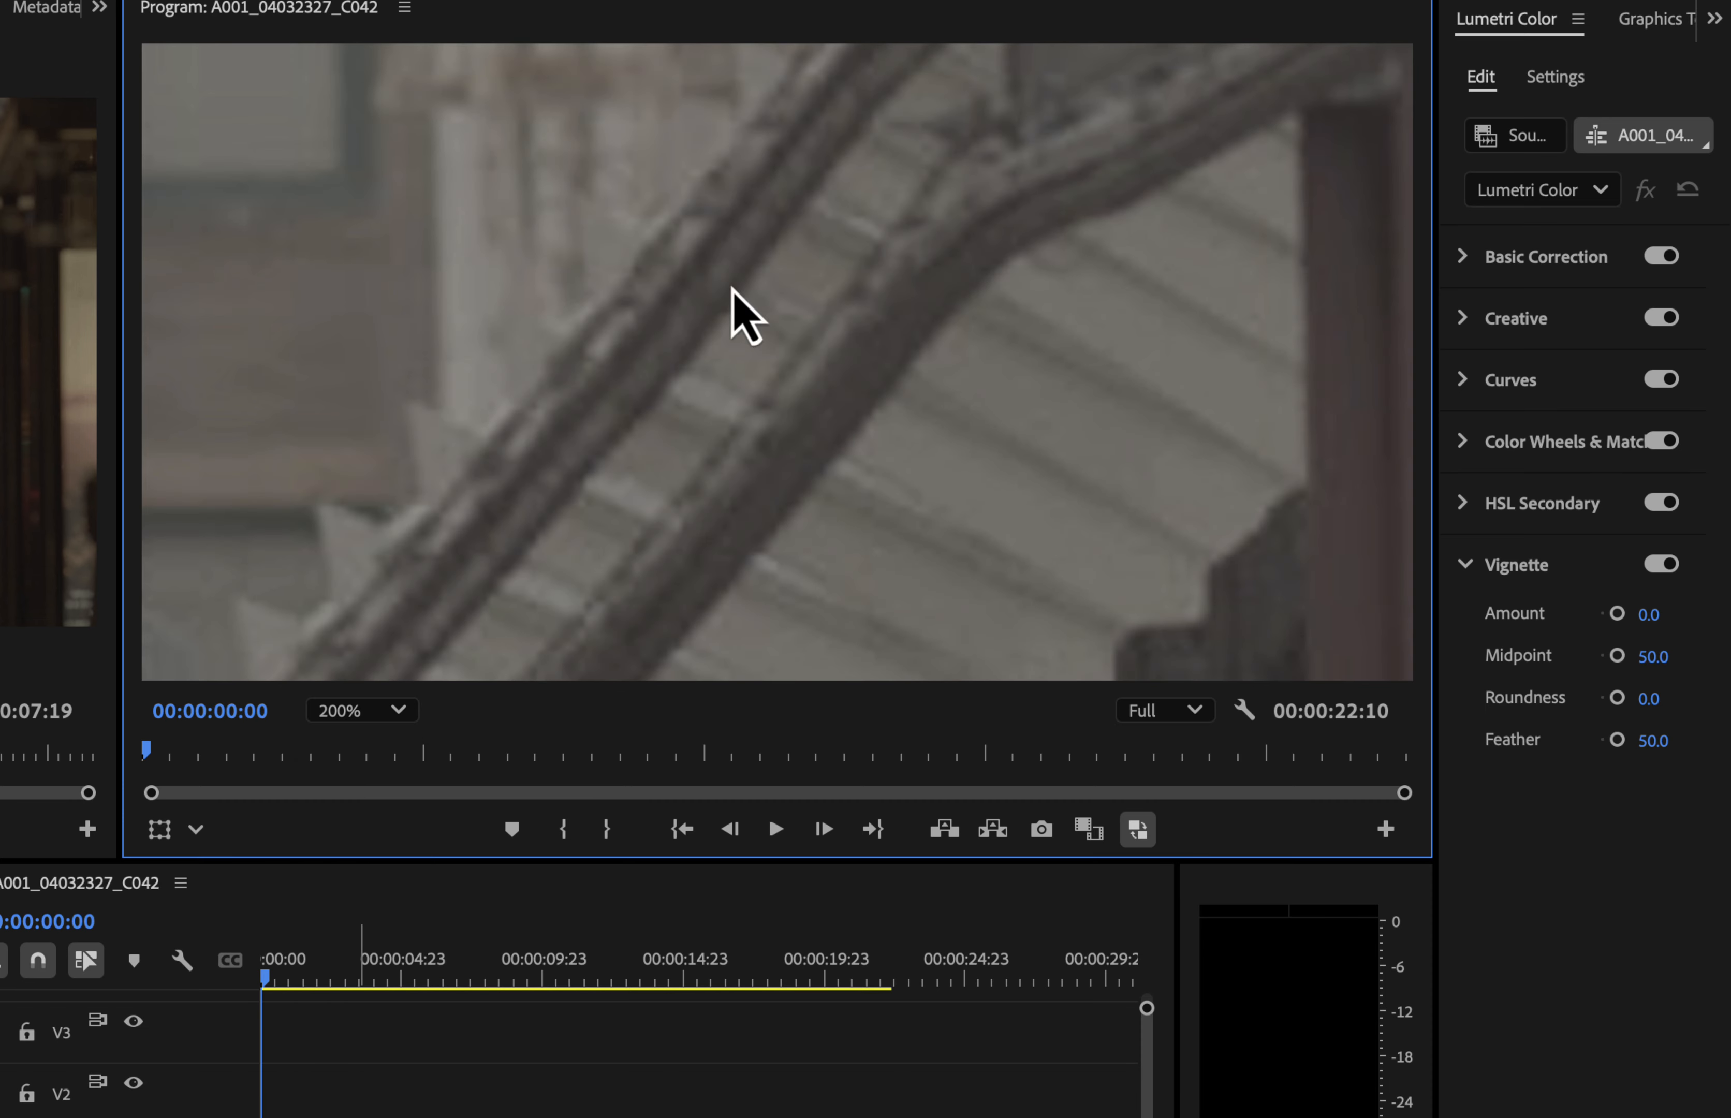
click(342, 715)
click(361, 1096)
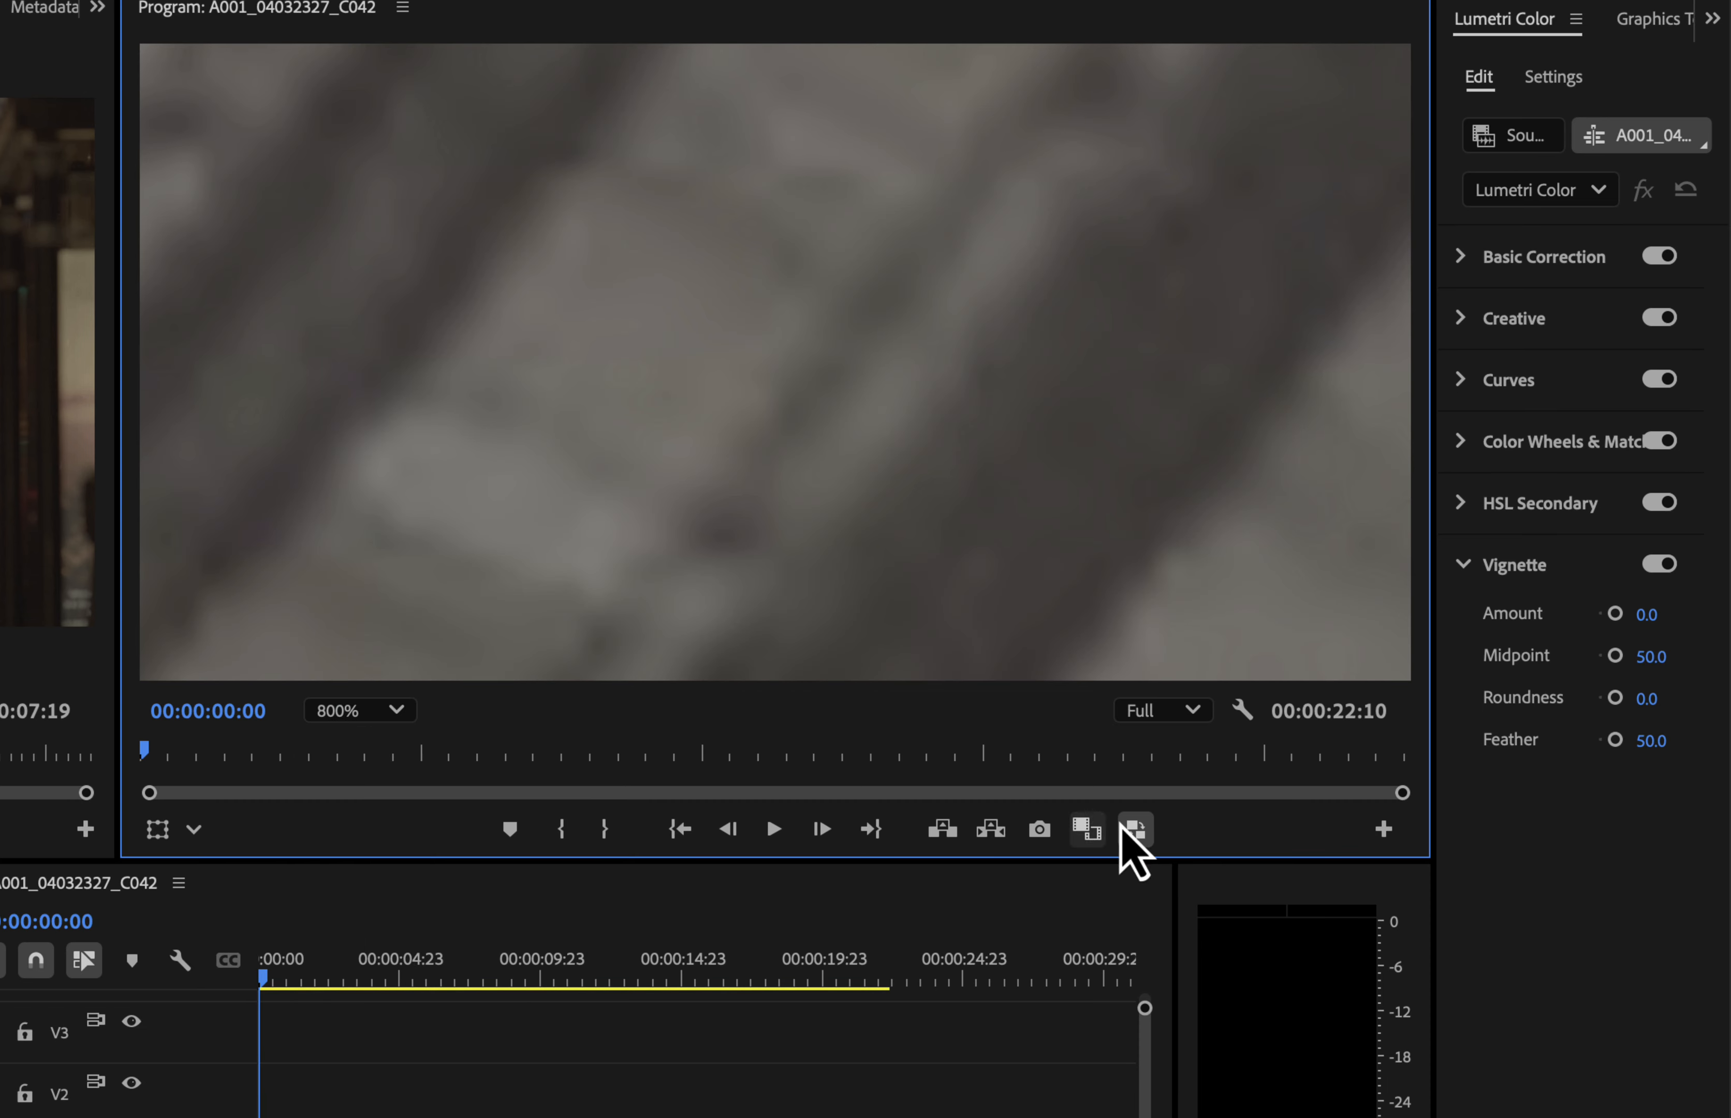
click(1147, 833)
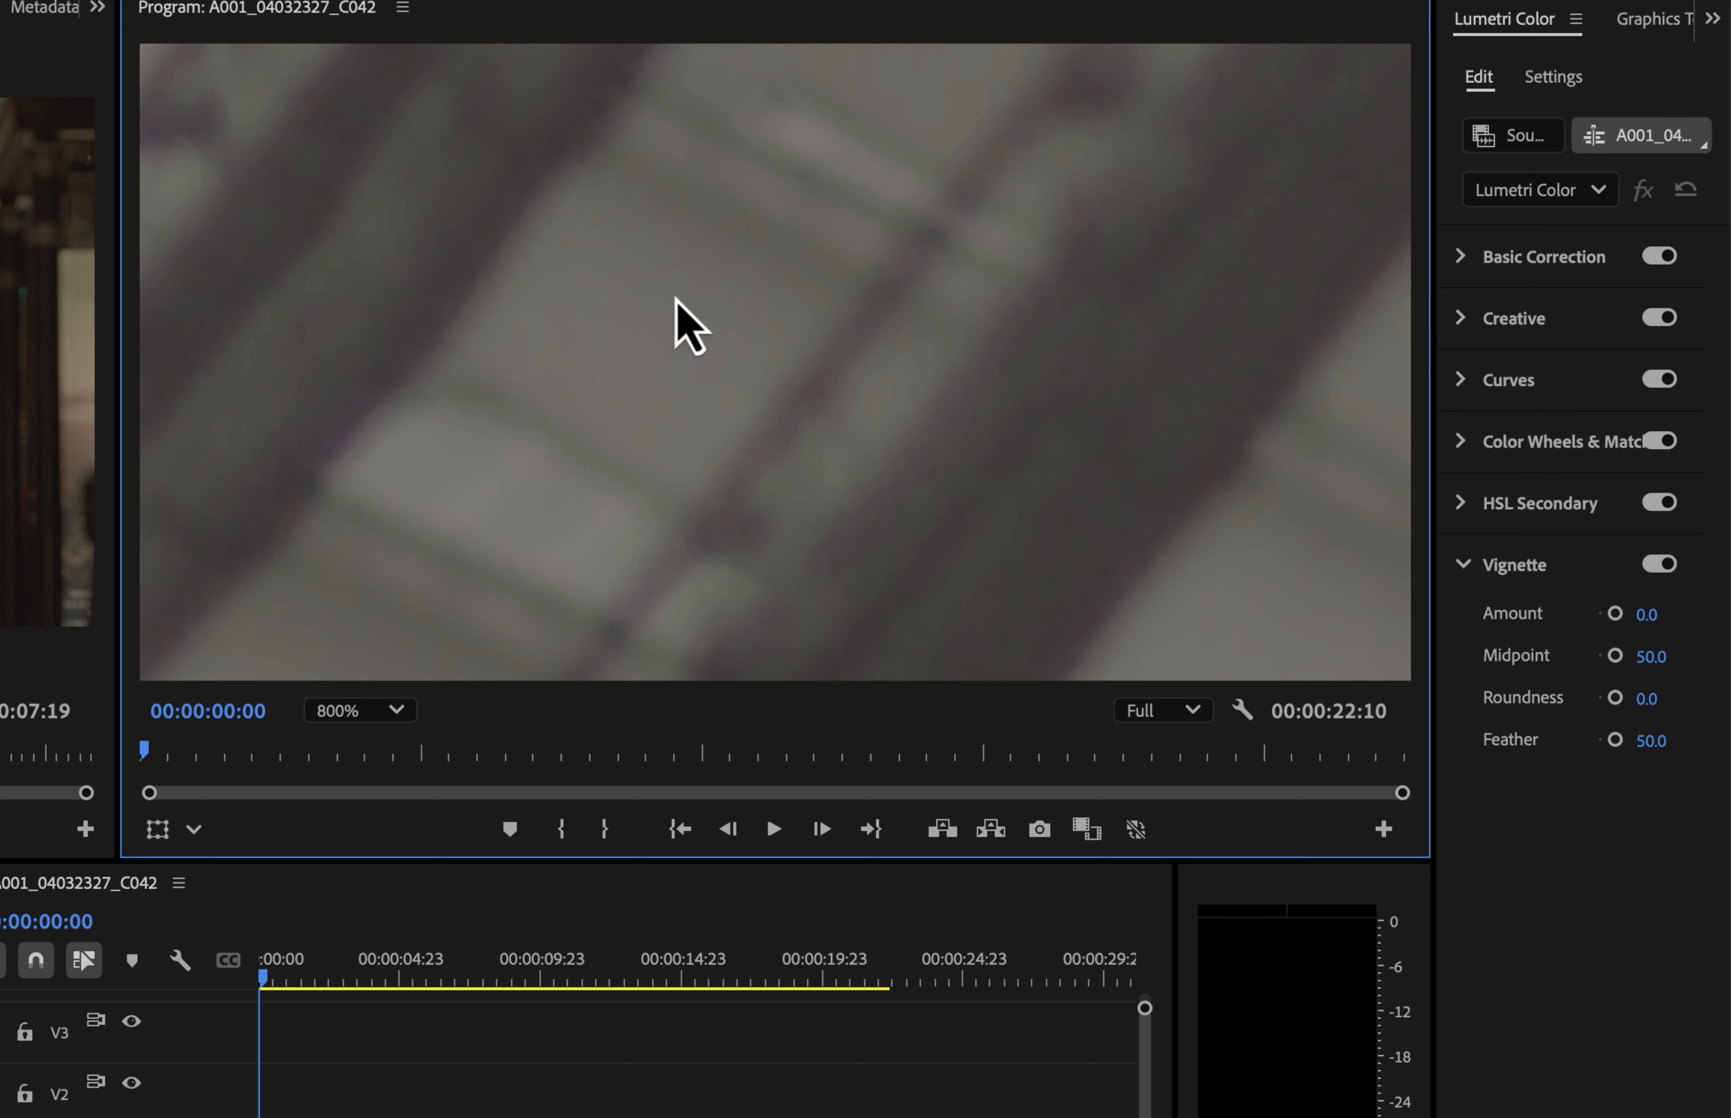
click(1137, 830)
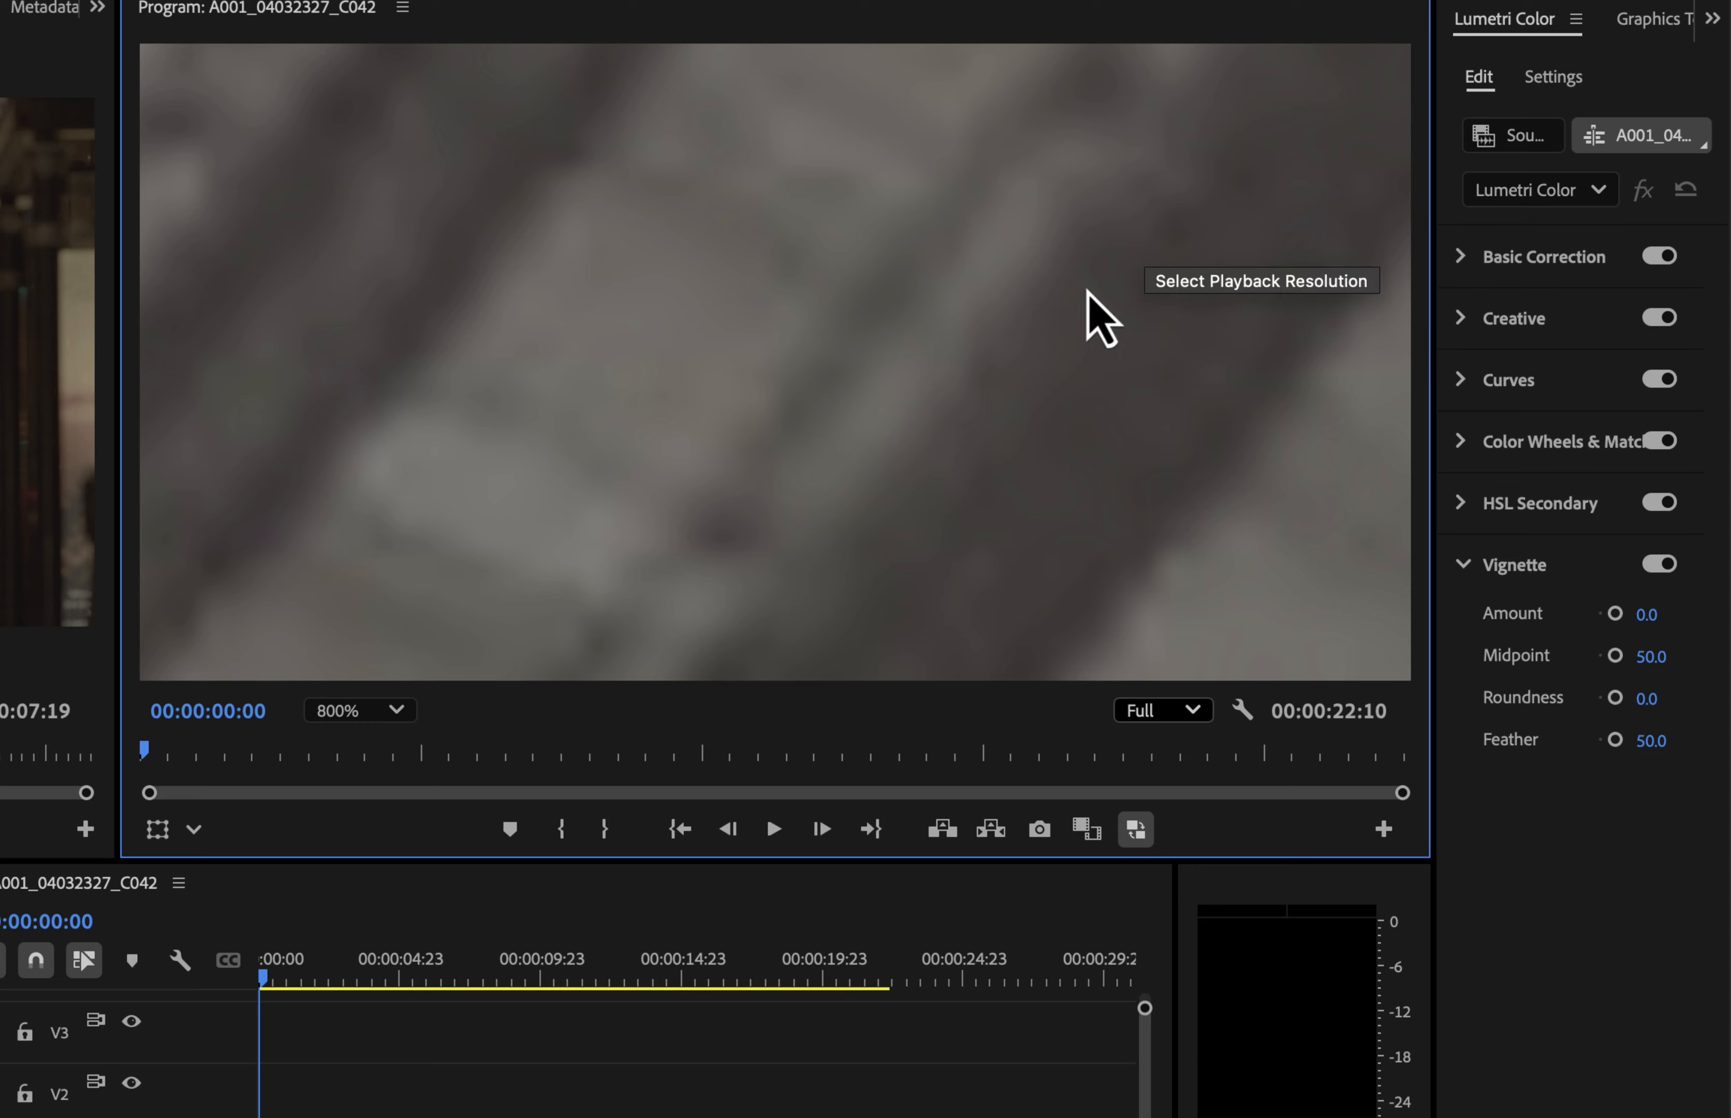
- Compare proxy and original quality of the Source monitor clip at 800% magnification, and restore its view to Fit
click(8, 541)
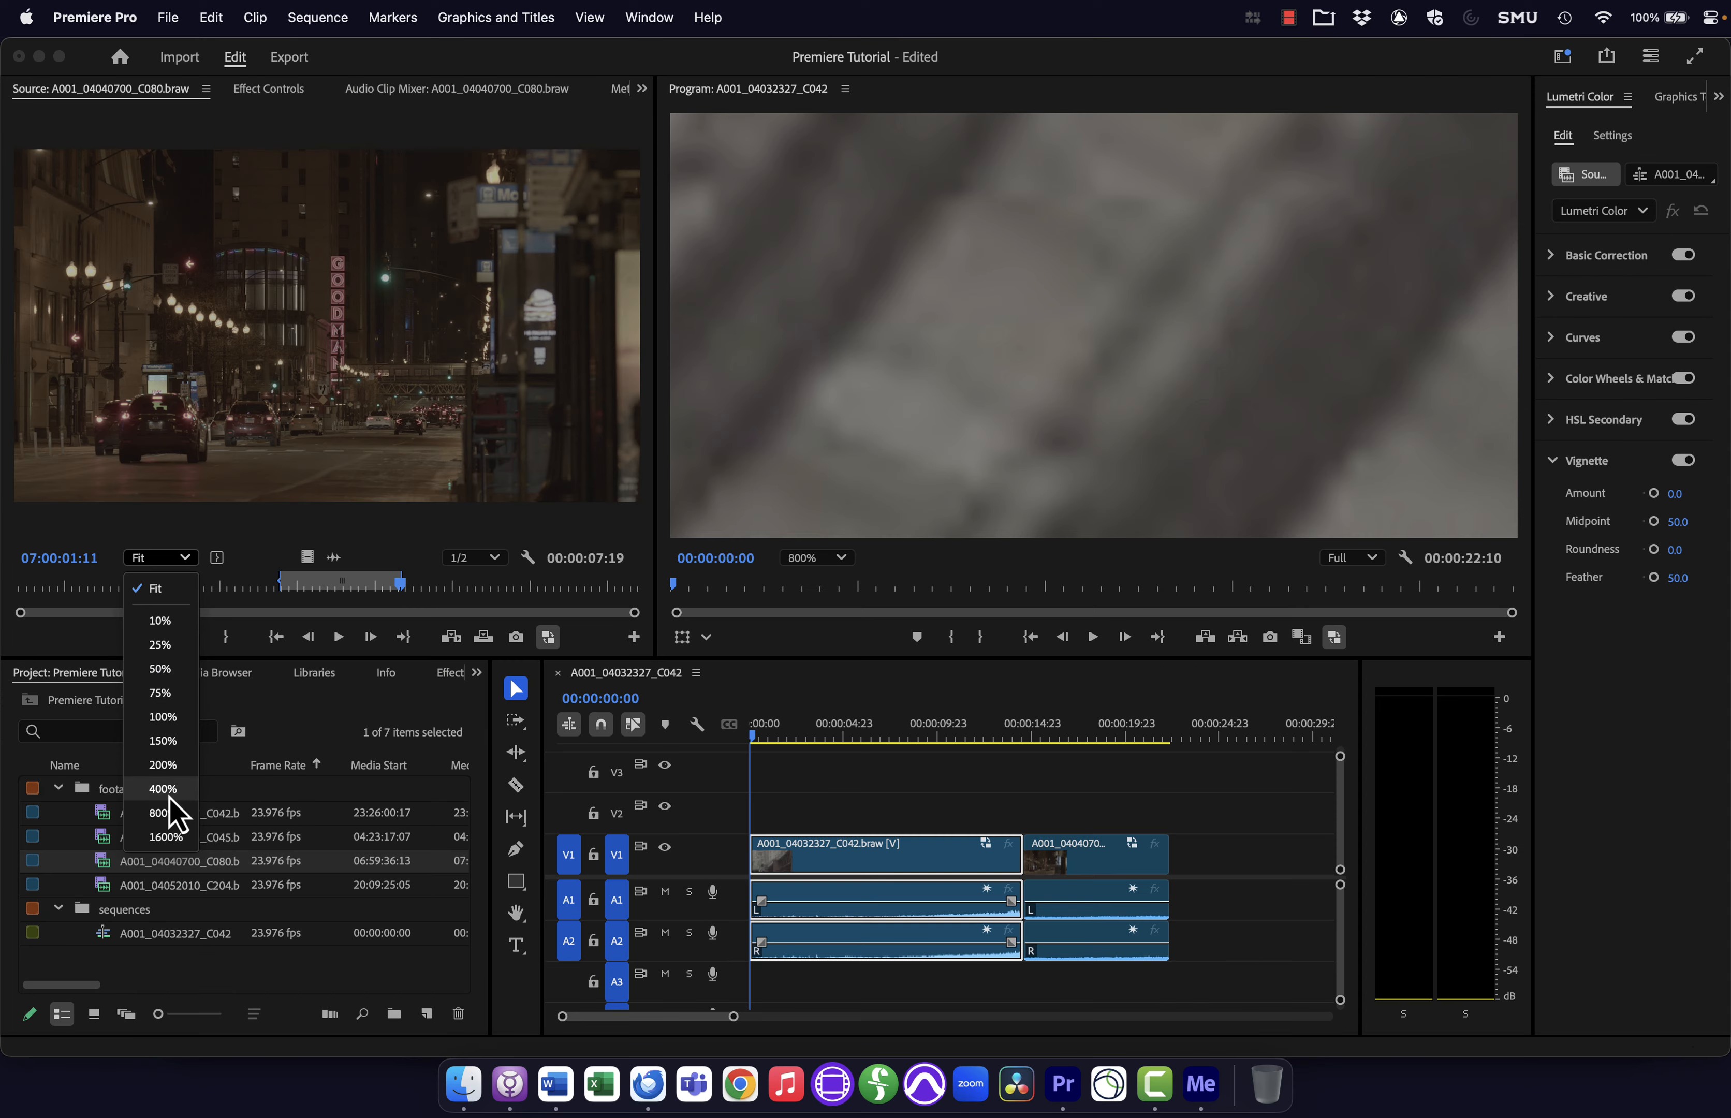
click(167, 818)
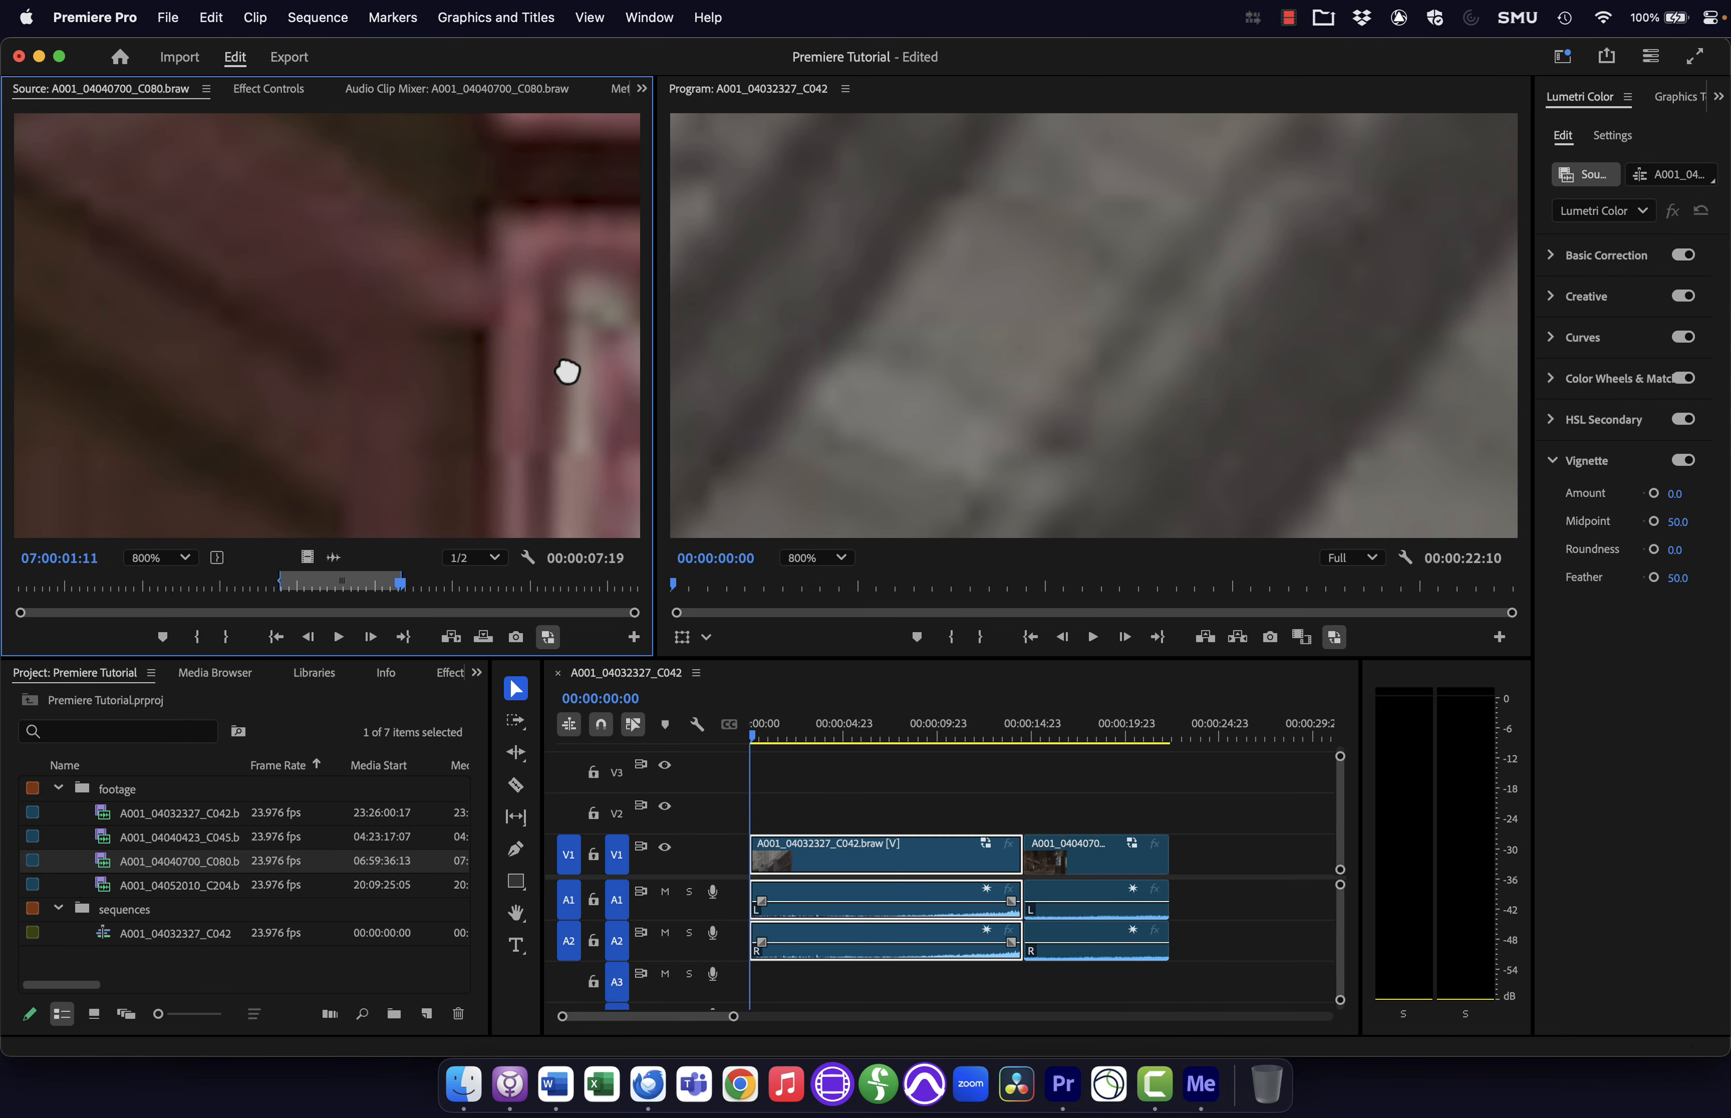
click(549, 637)
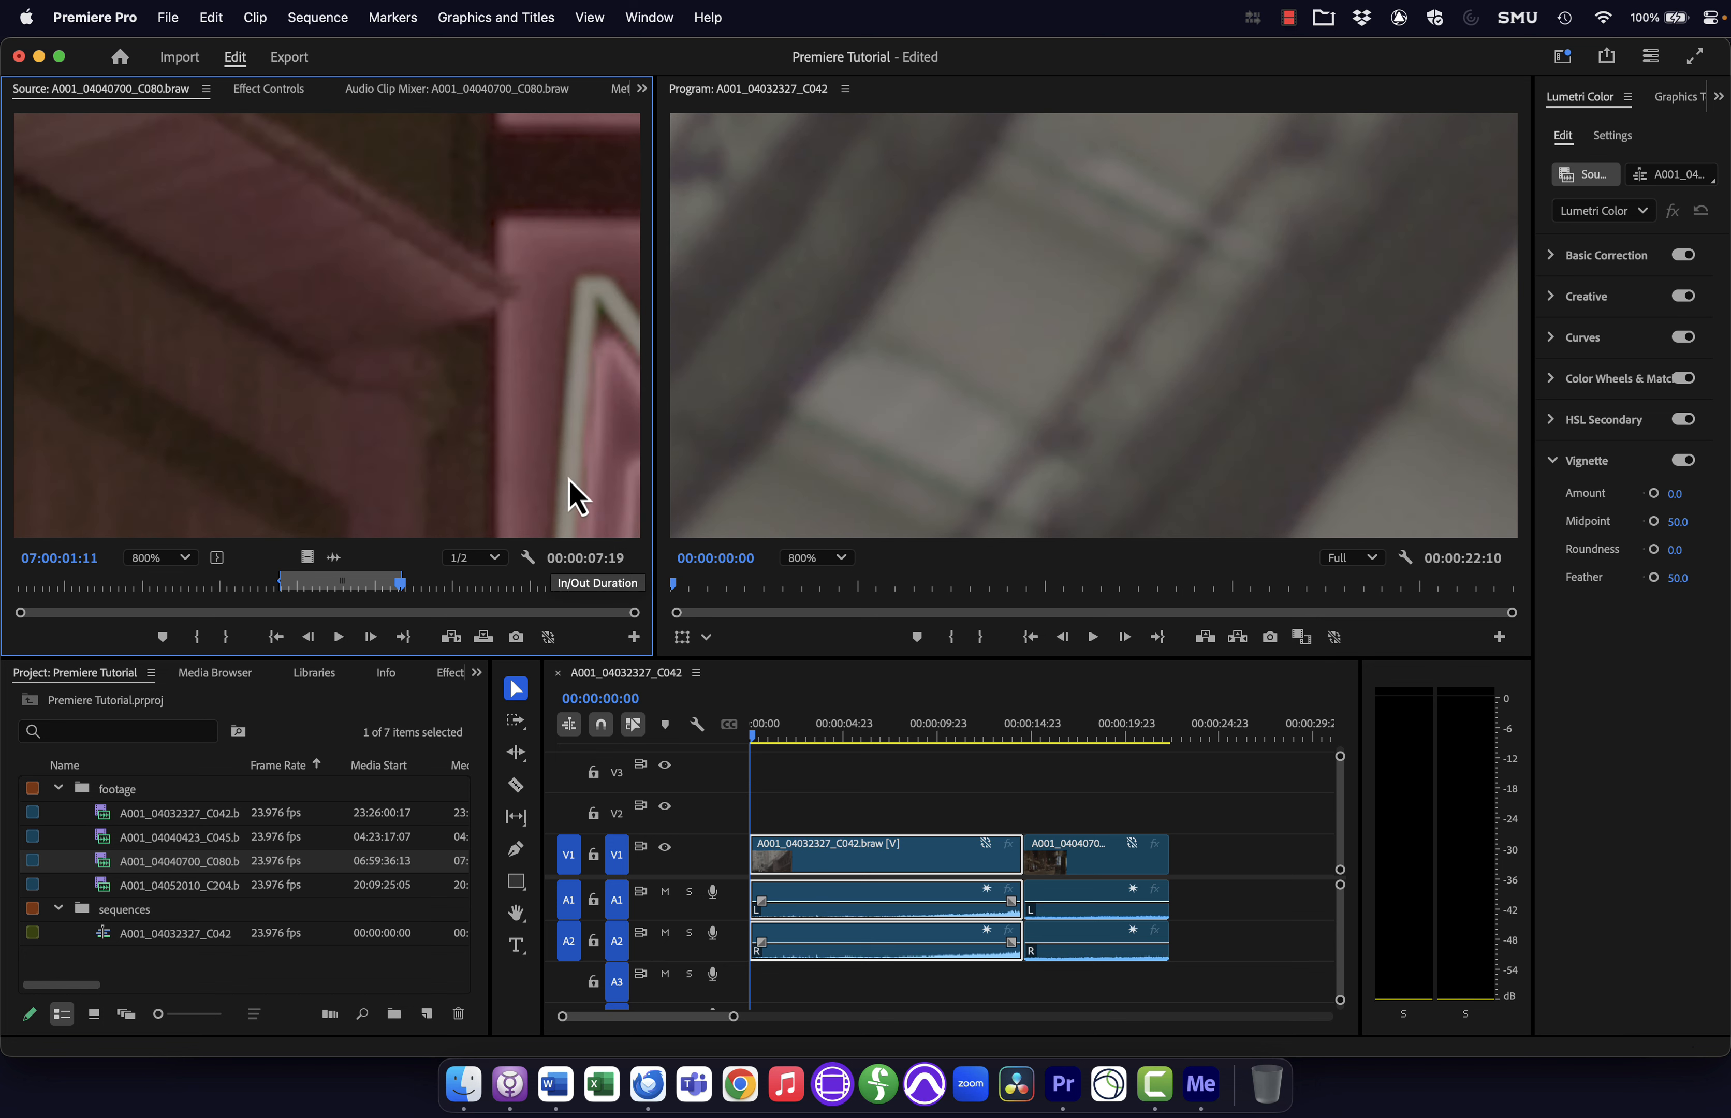
click(548, 638)
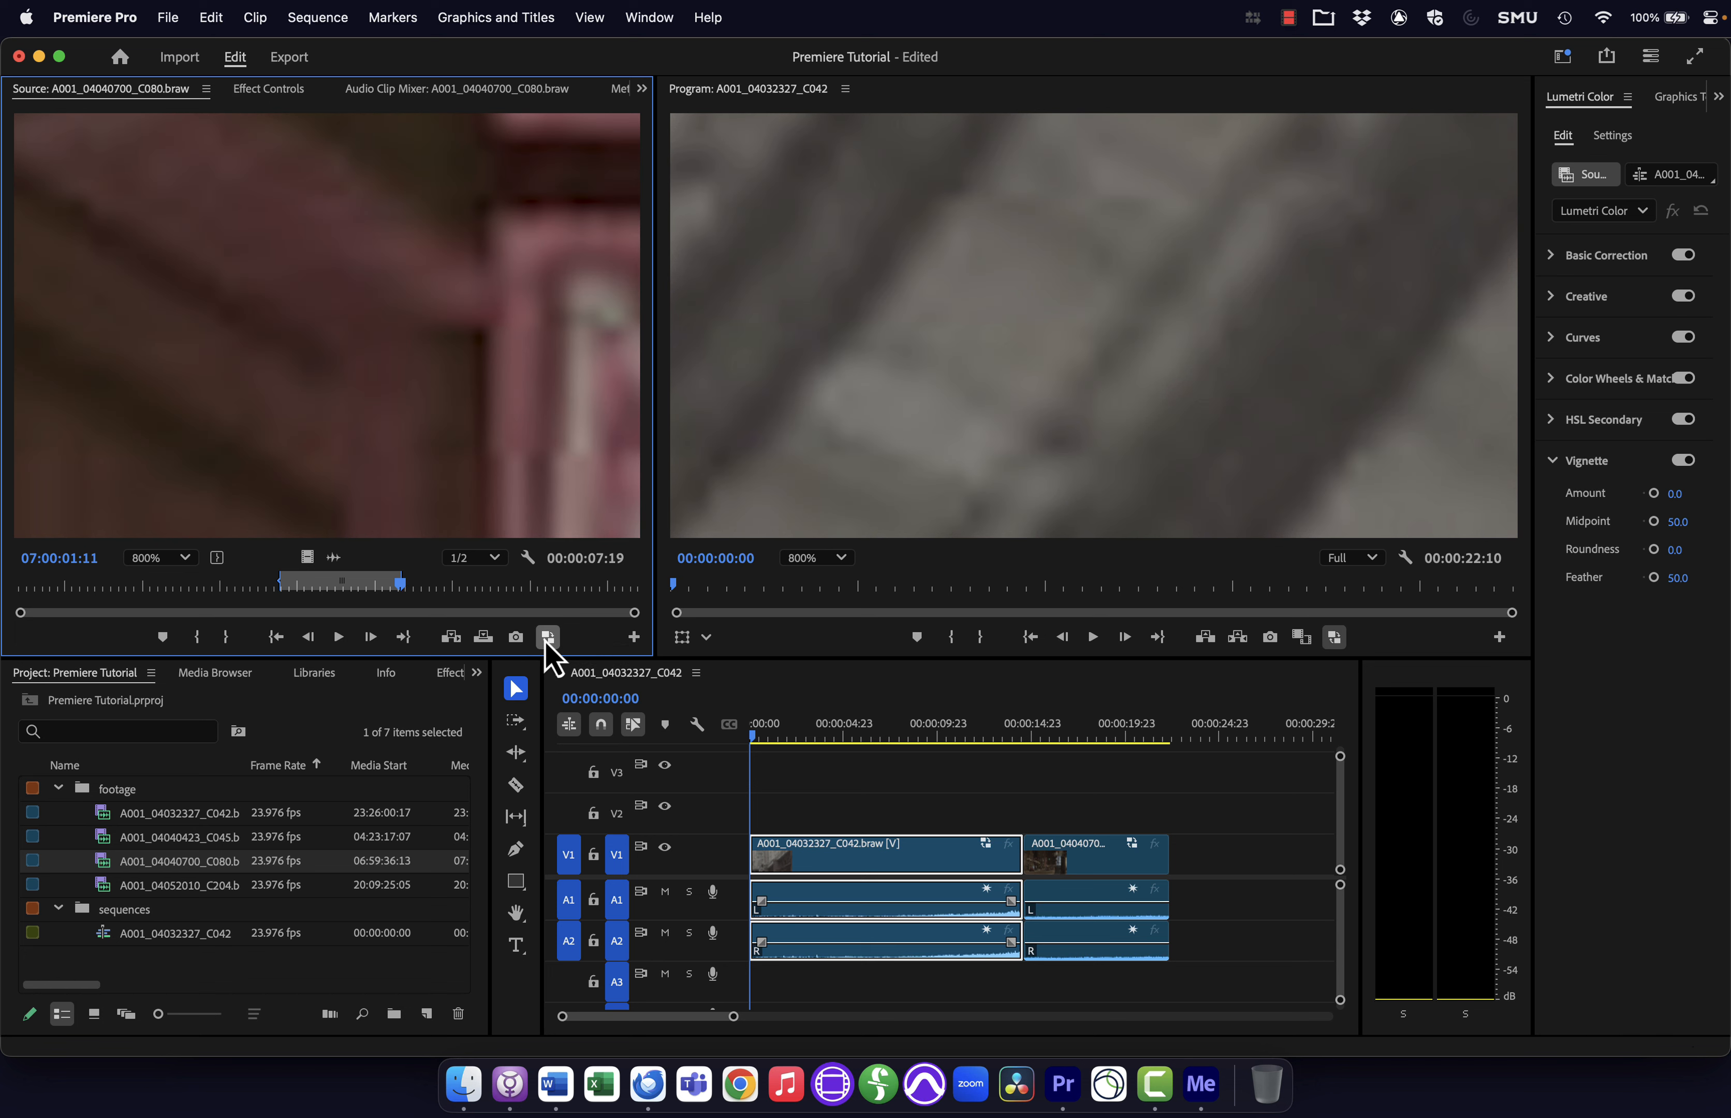
click(160, 560)
click(165, 606)
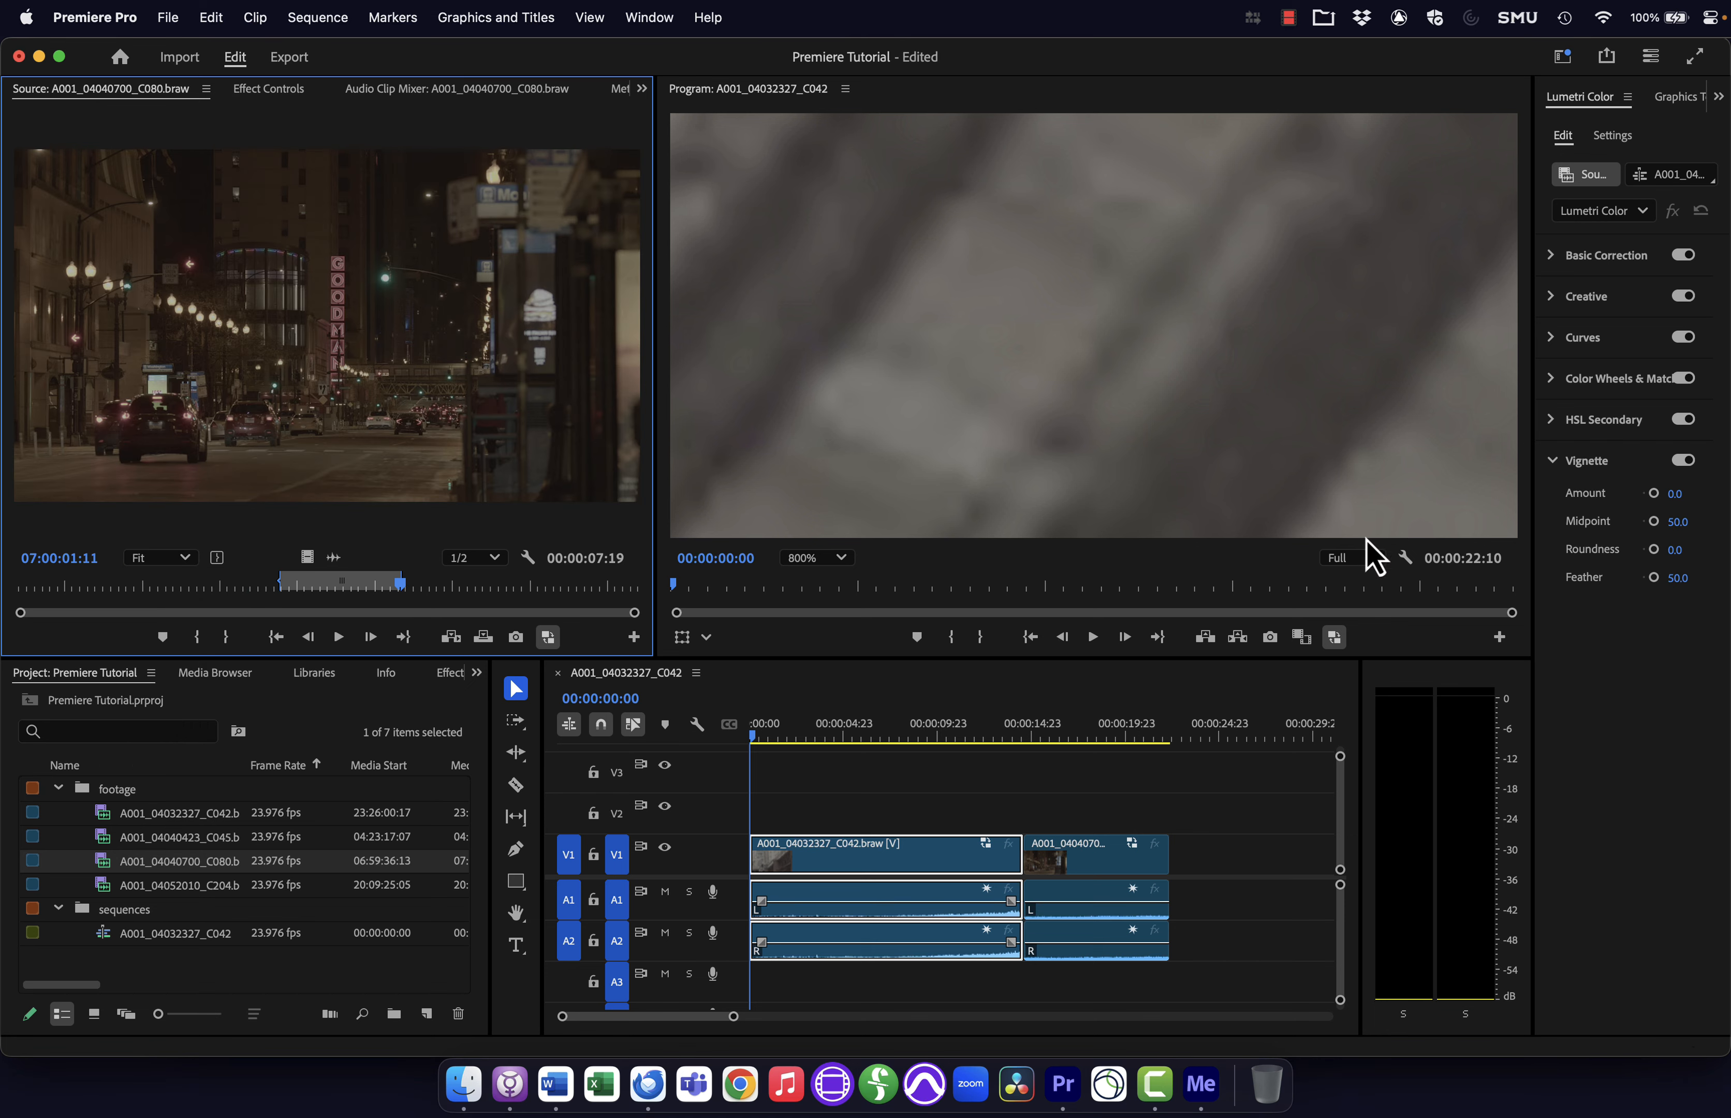
- Restore the Program monitor view to Fit, scrub through the sequence and return the playhead to its start
click(1346, 560)
click(814, 558)
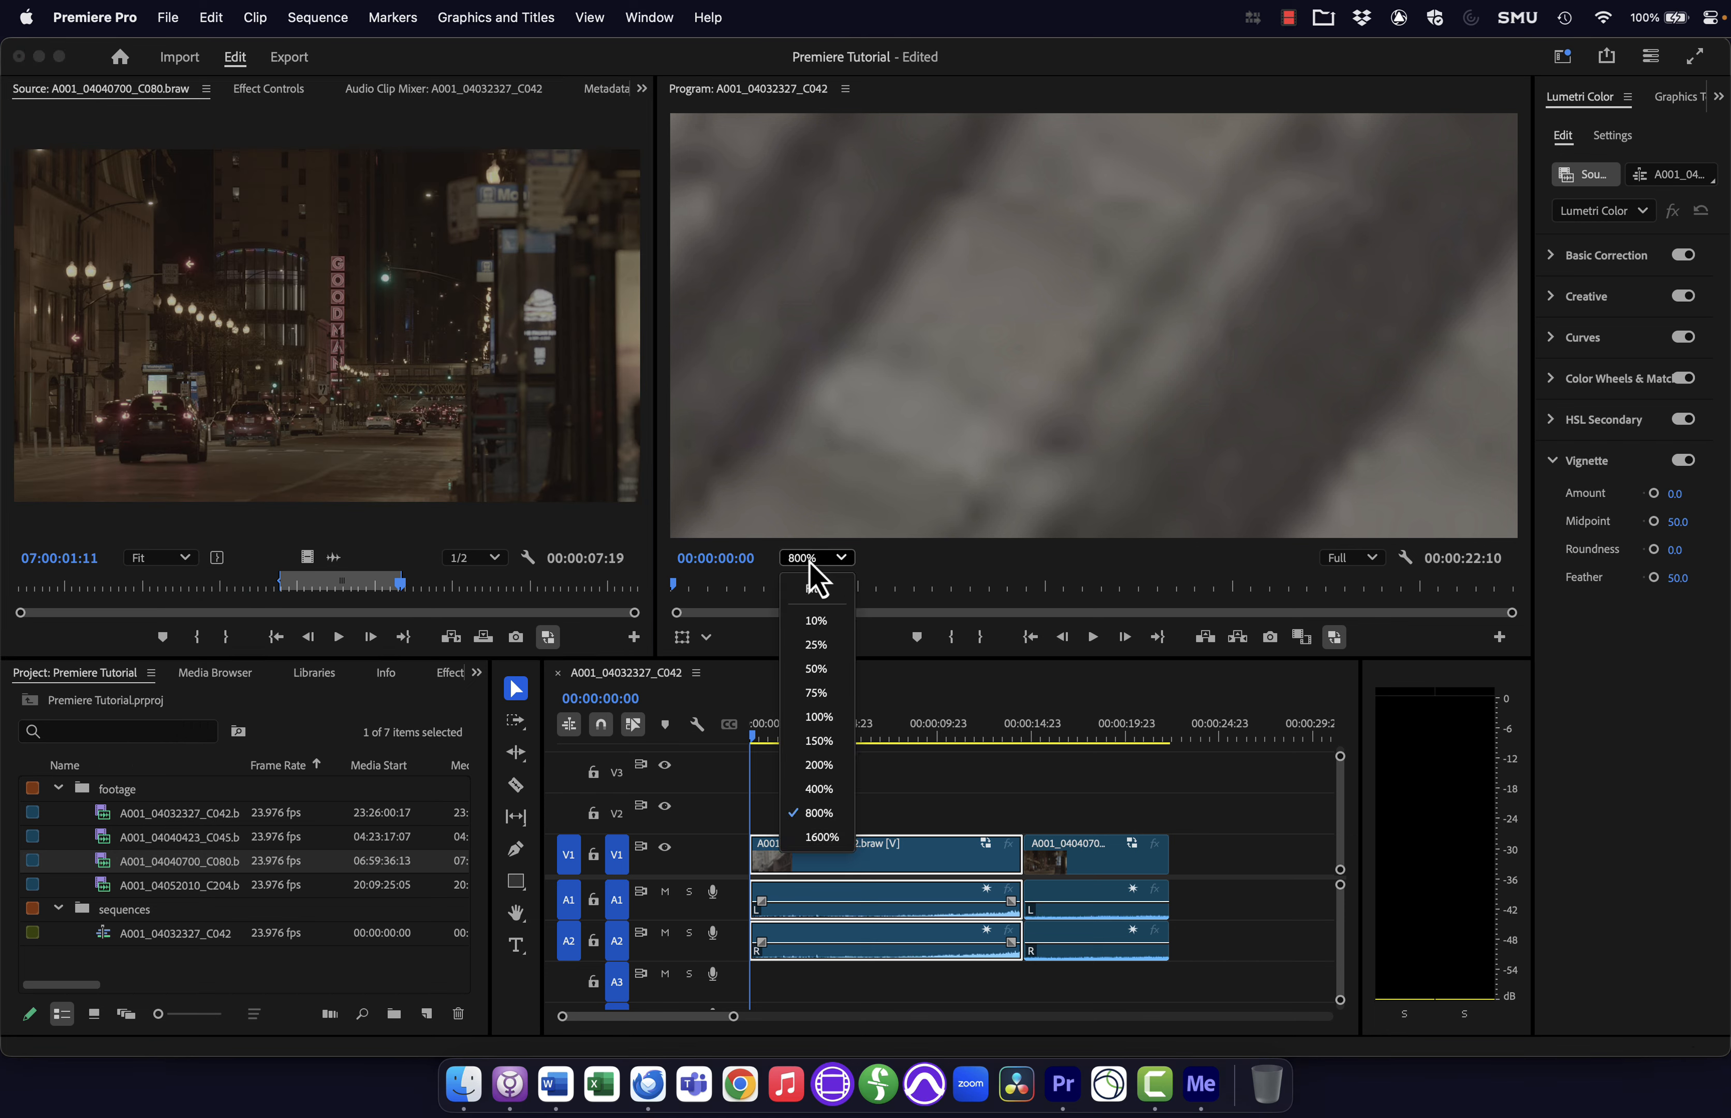
click(817, 594)
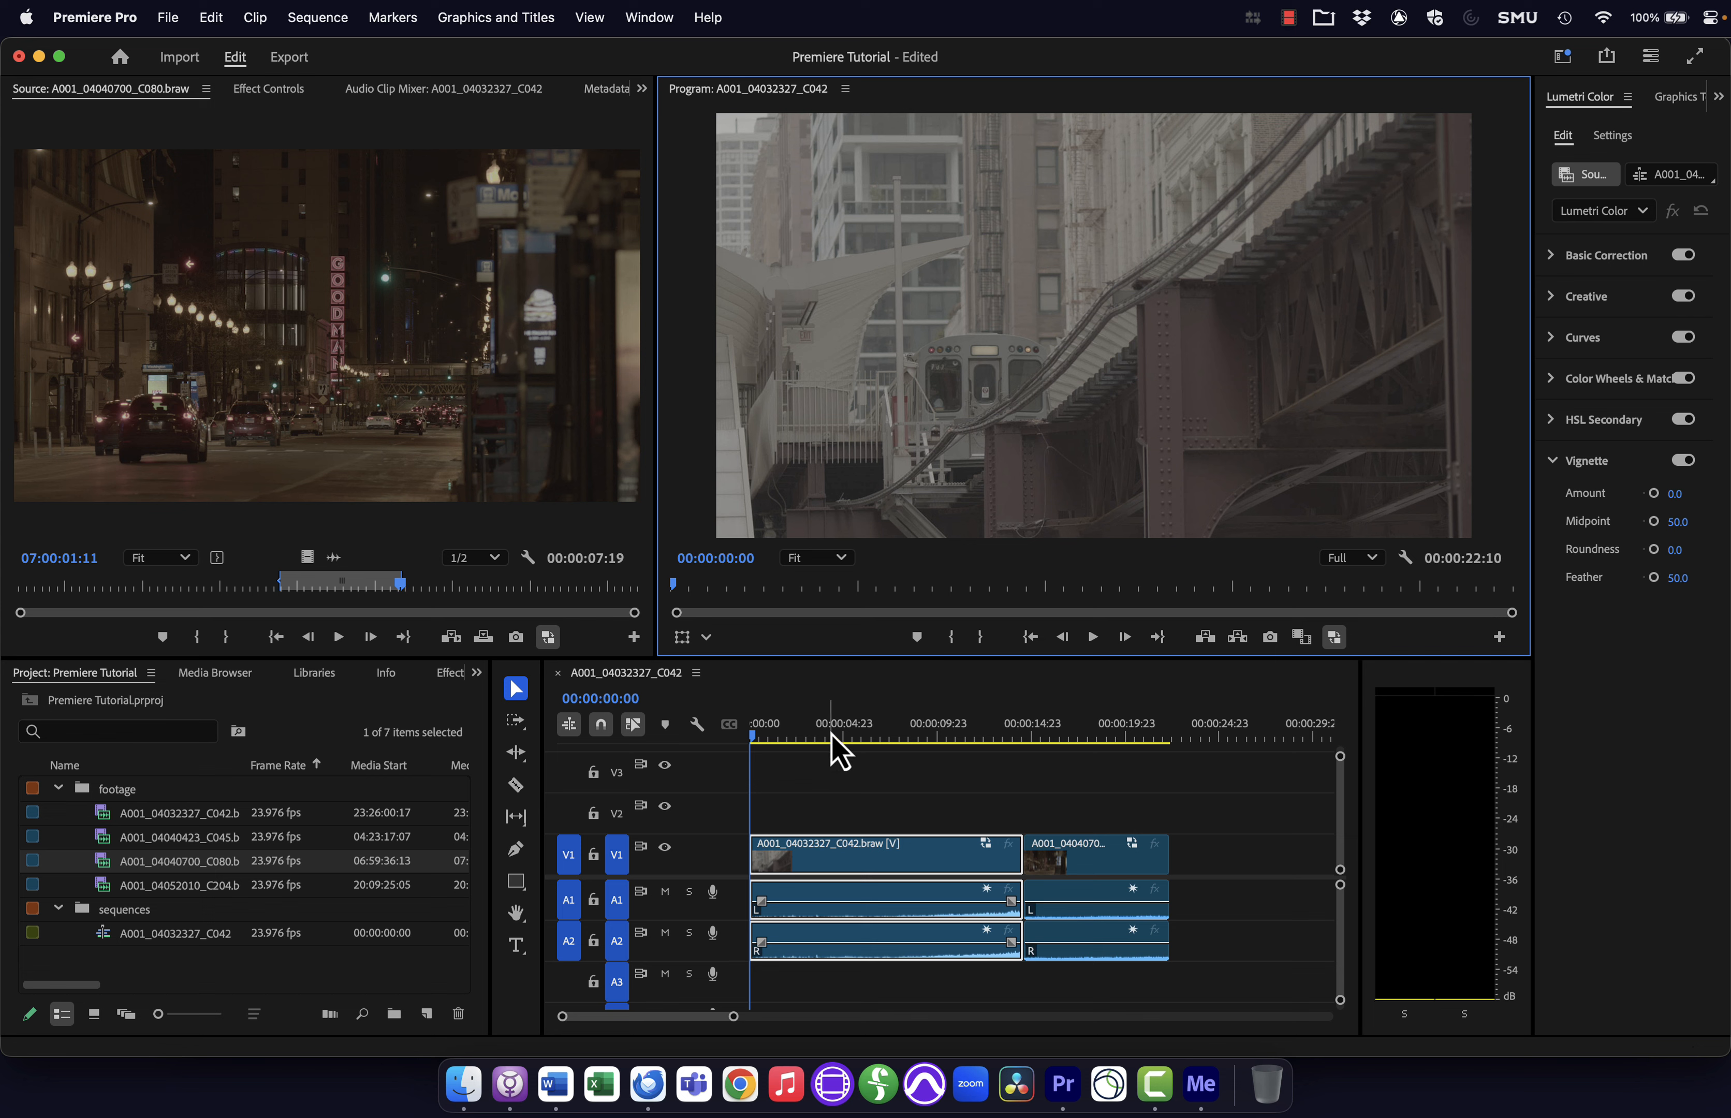
mouse_move(832, 734)
mouse_down()
mouse_move(1101, 713)
mouse_move(842, 712)
mouse_move(860, 718)
mouse_up()
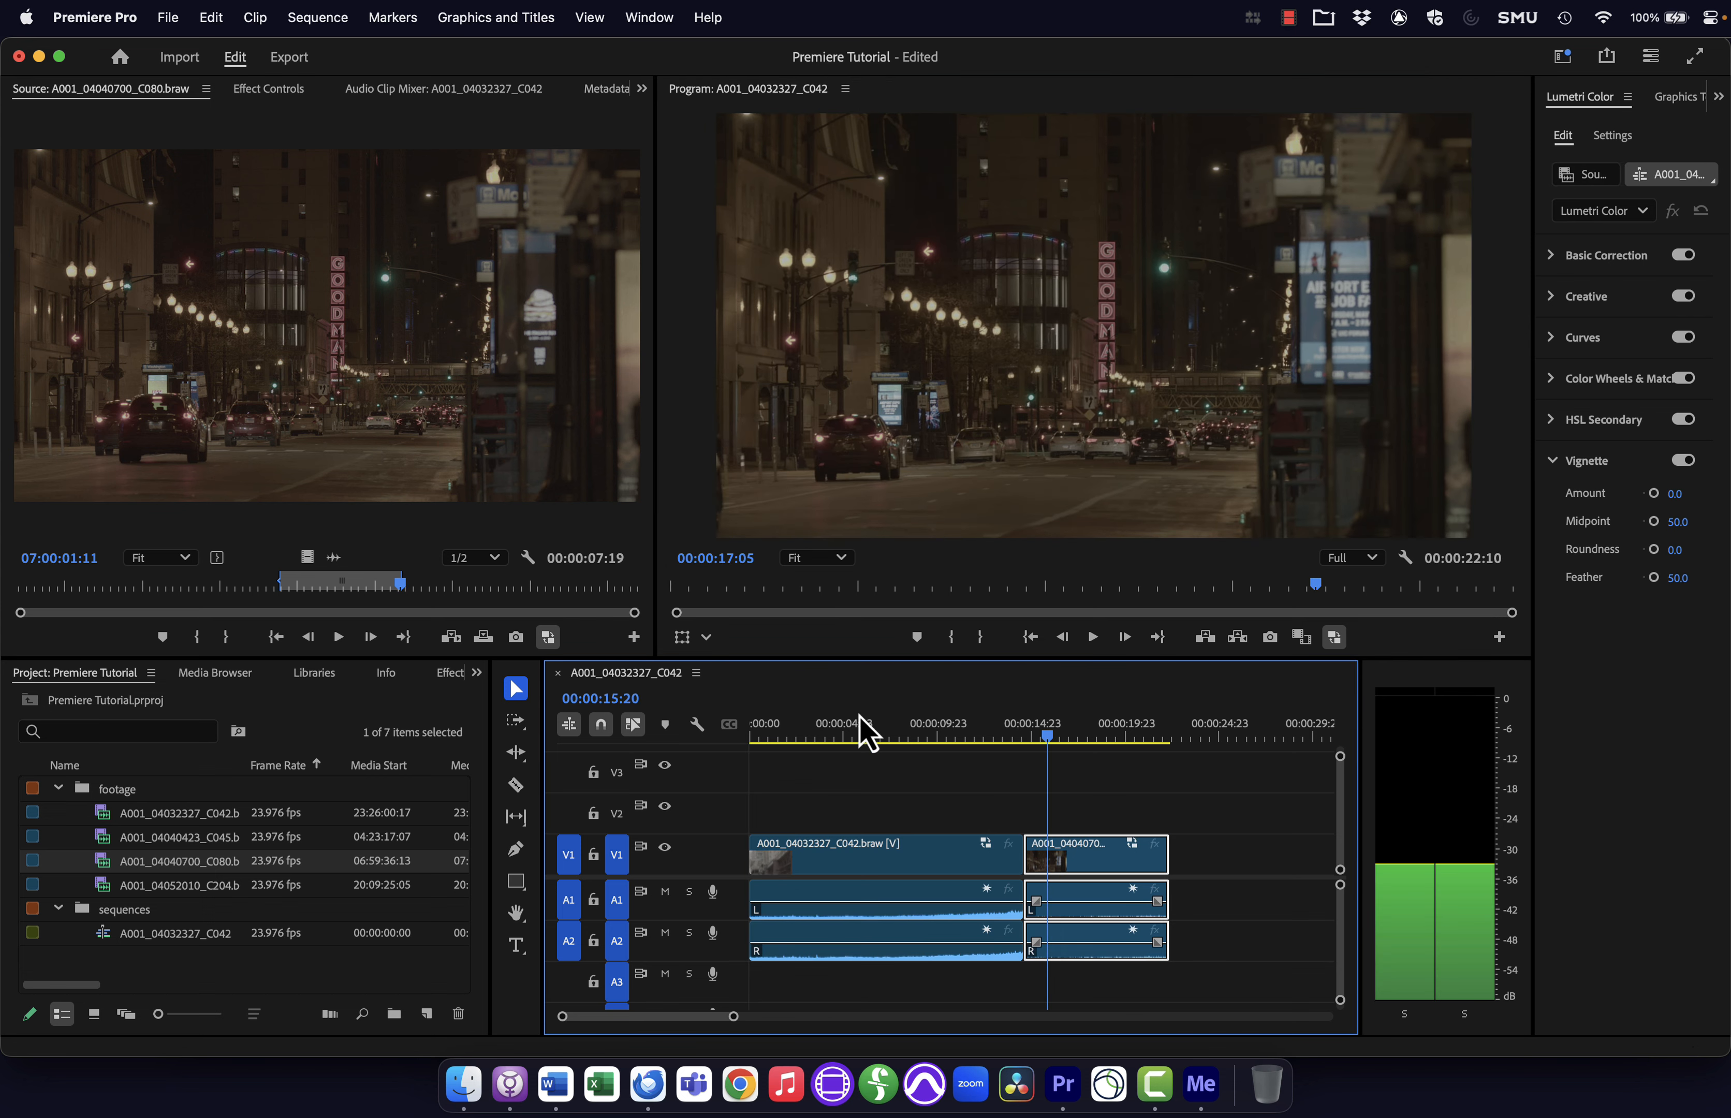
key(Home)
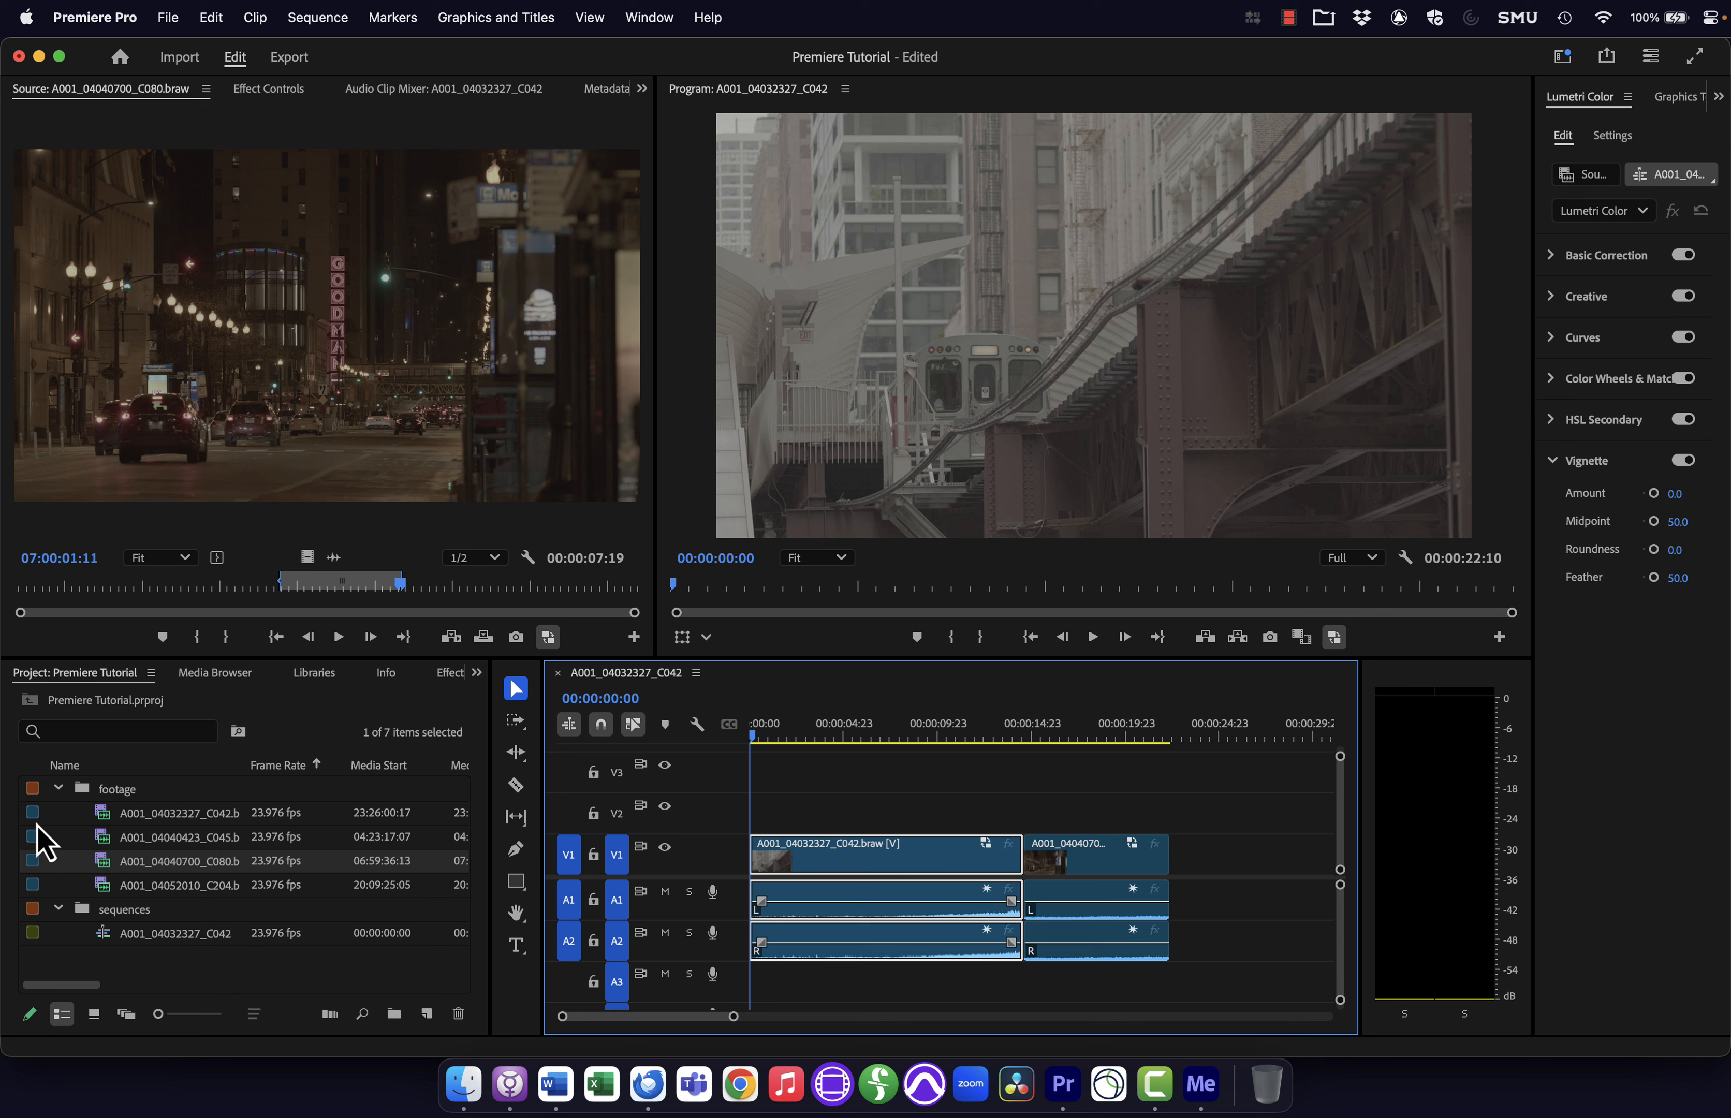
- Open clip A001_04052010_C204 in the Source monitor and set its In point at about 20:09:32
double_click(98, 885)
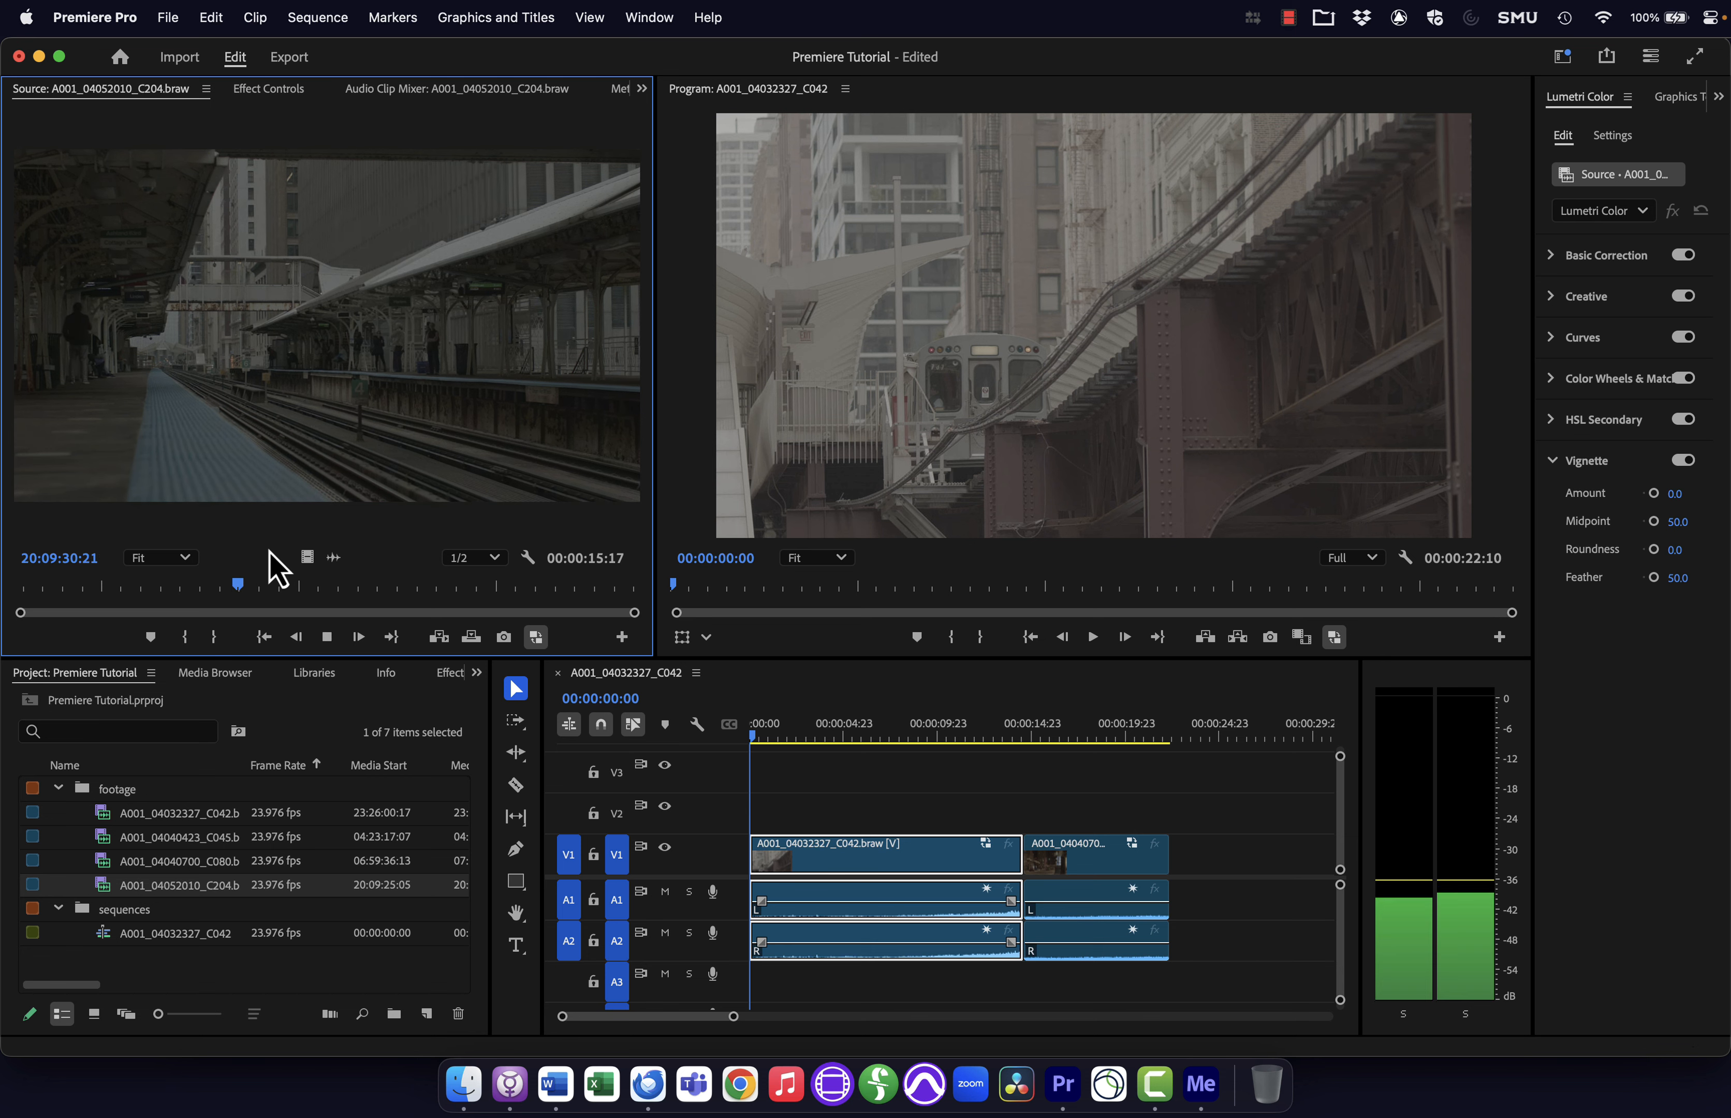
key(k)
key(j)
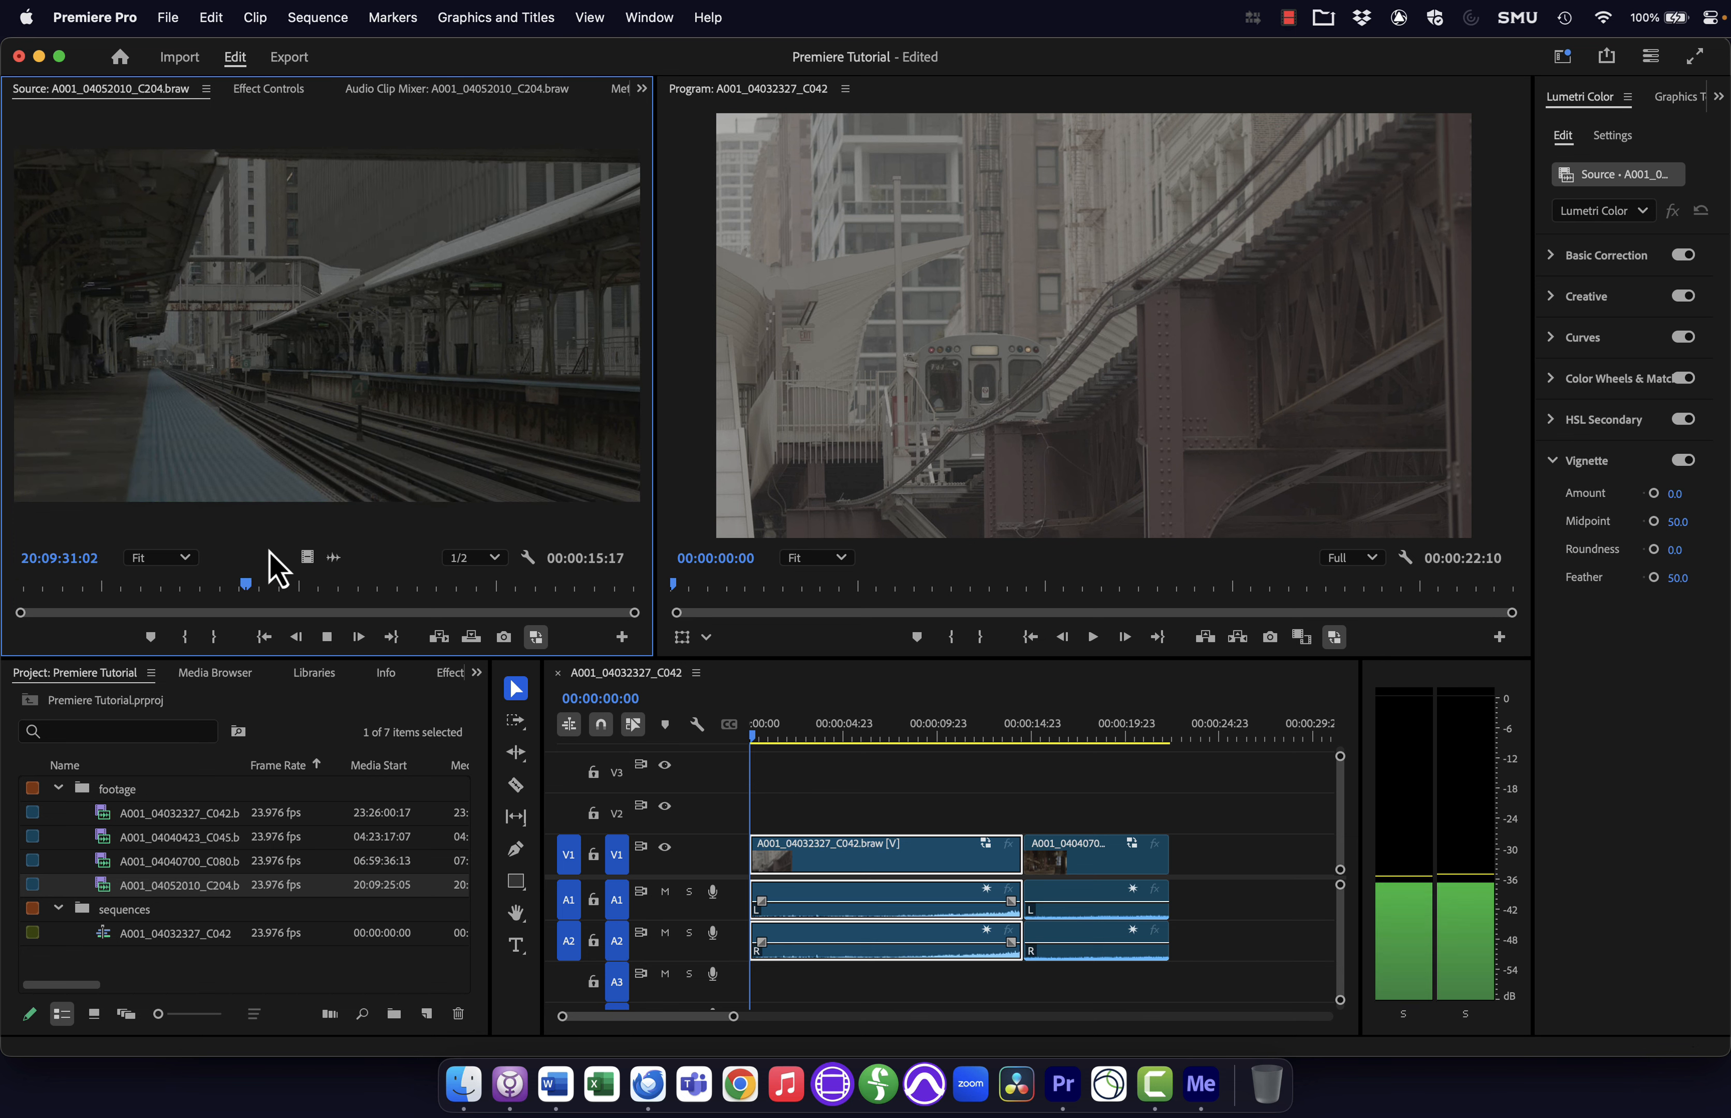
key(k)
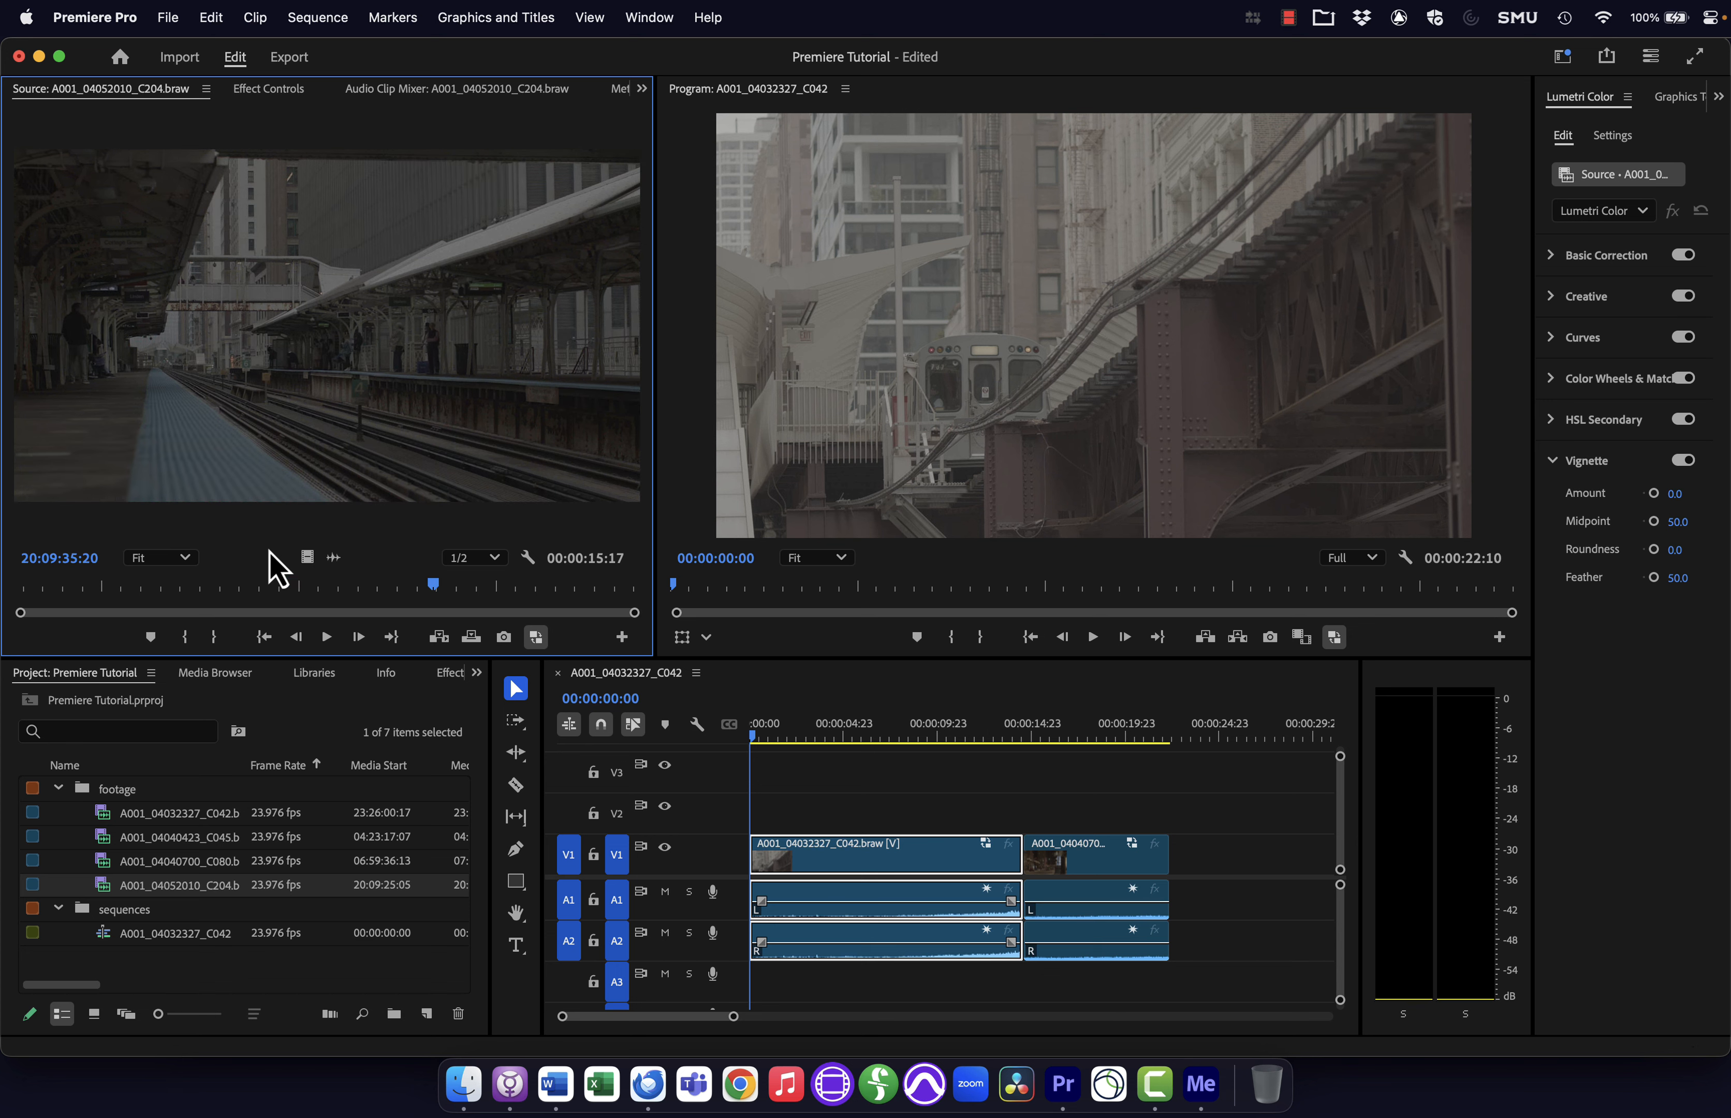
key(j)
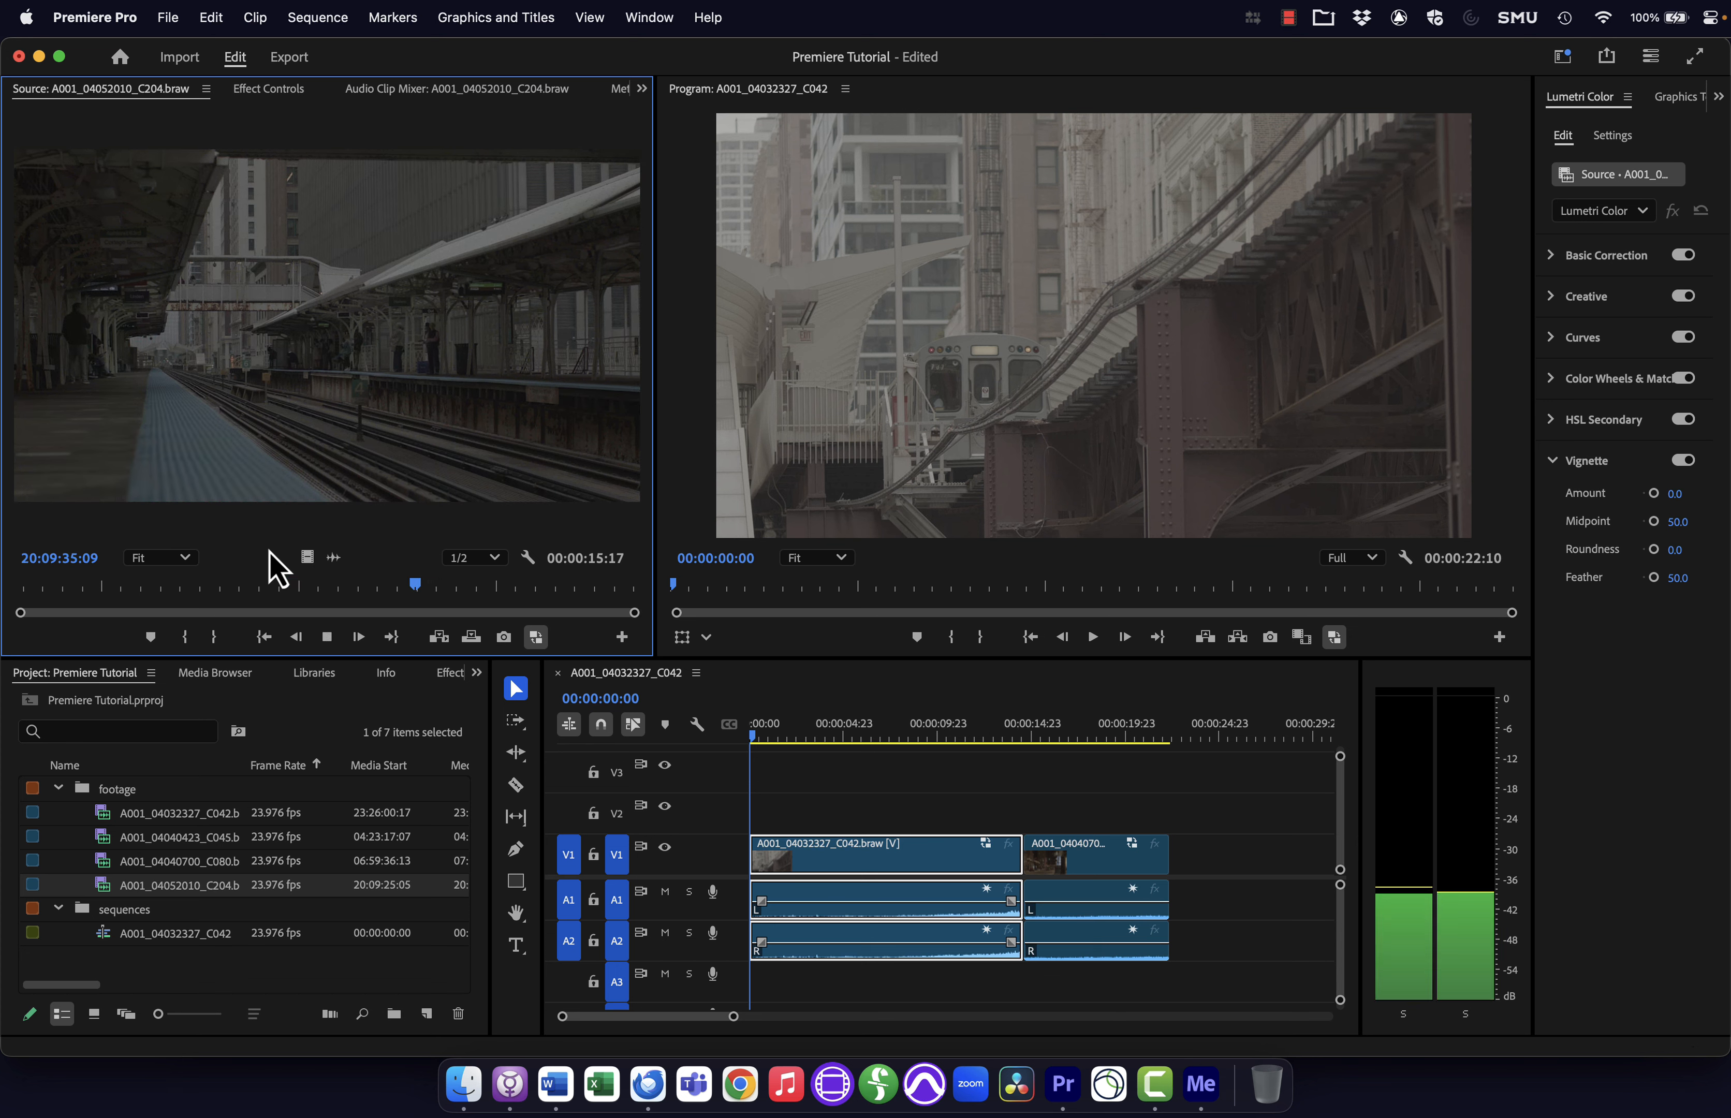
key(k)
key(l)
click(286, 585)
key(i)
- Set the Out point of clip A001_04052010_C204 at 20:09:36:04
key(l)
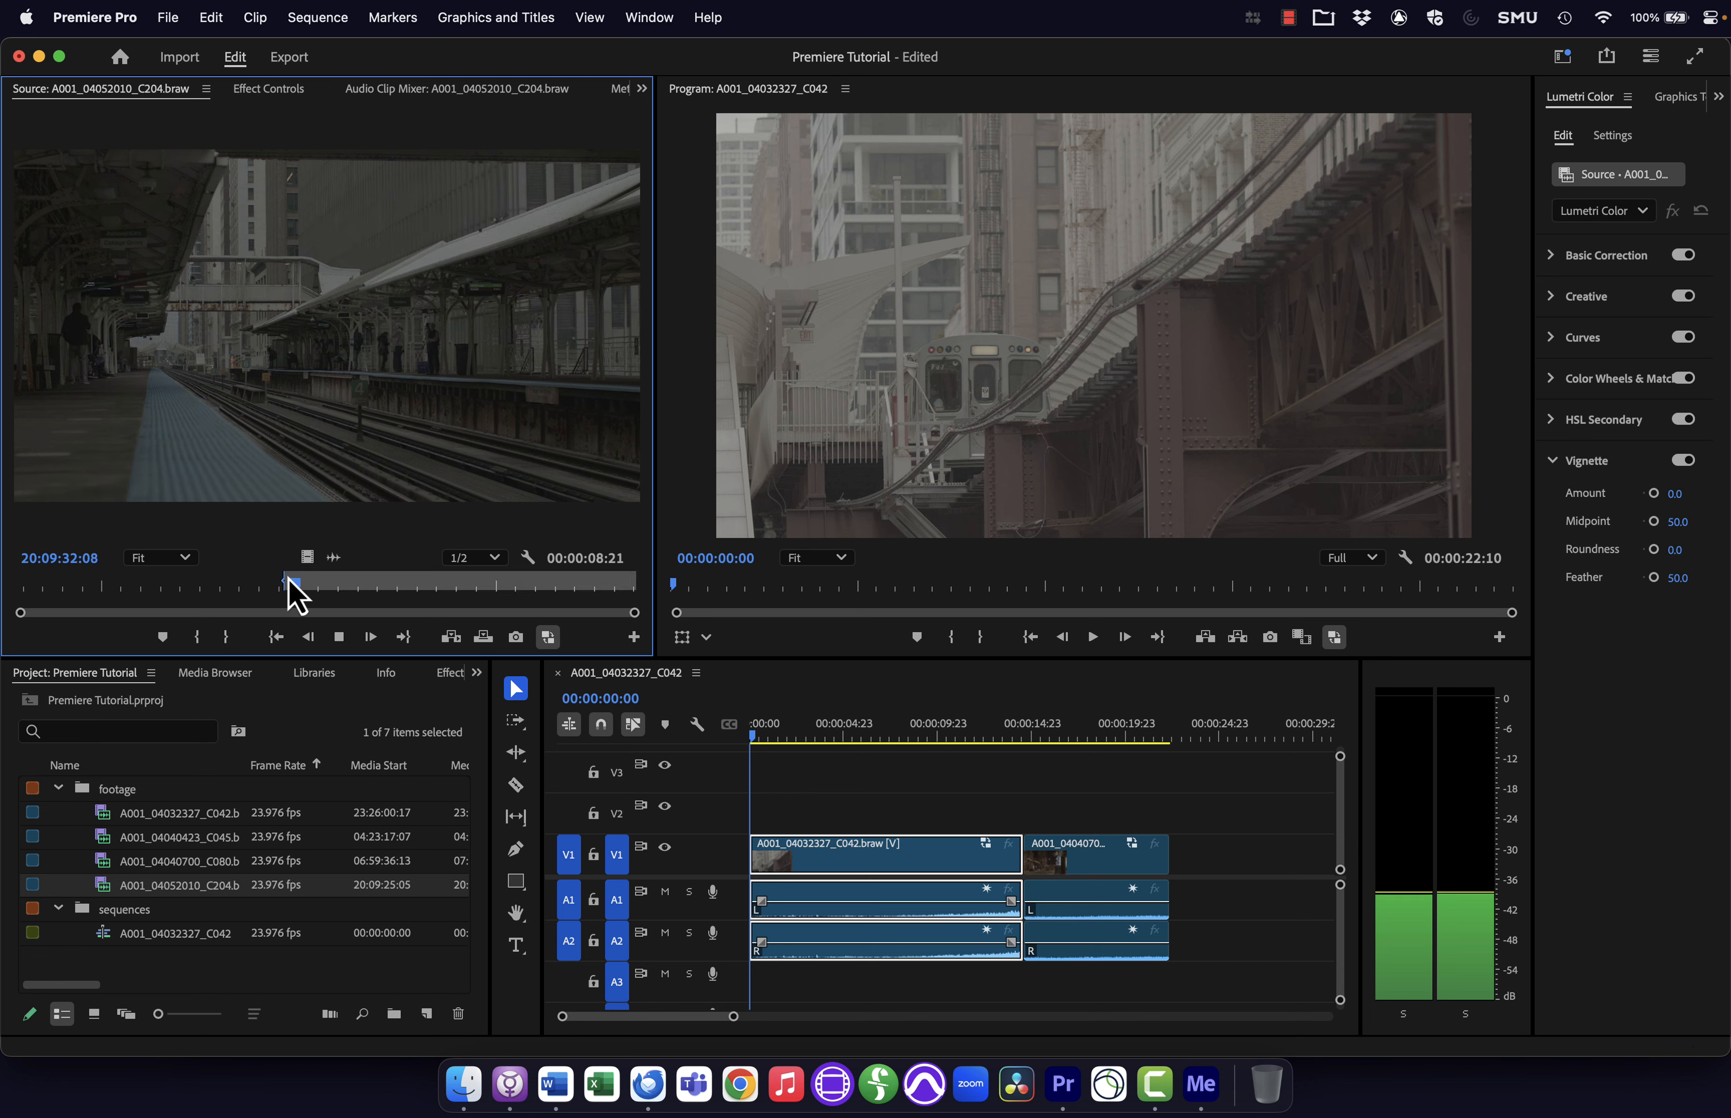
key(k)
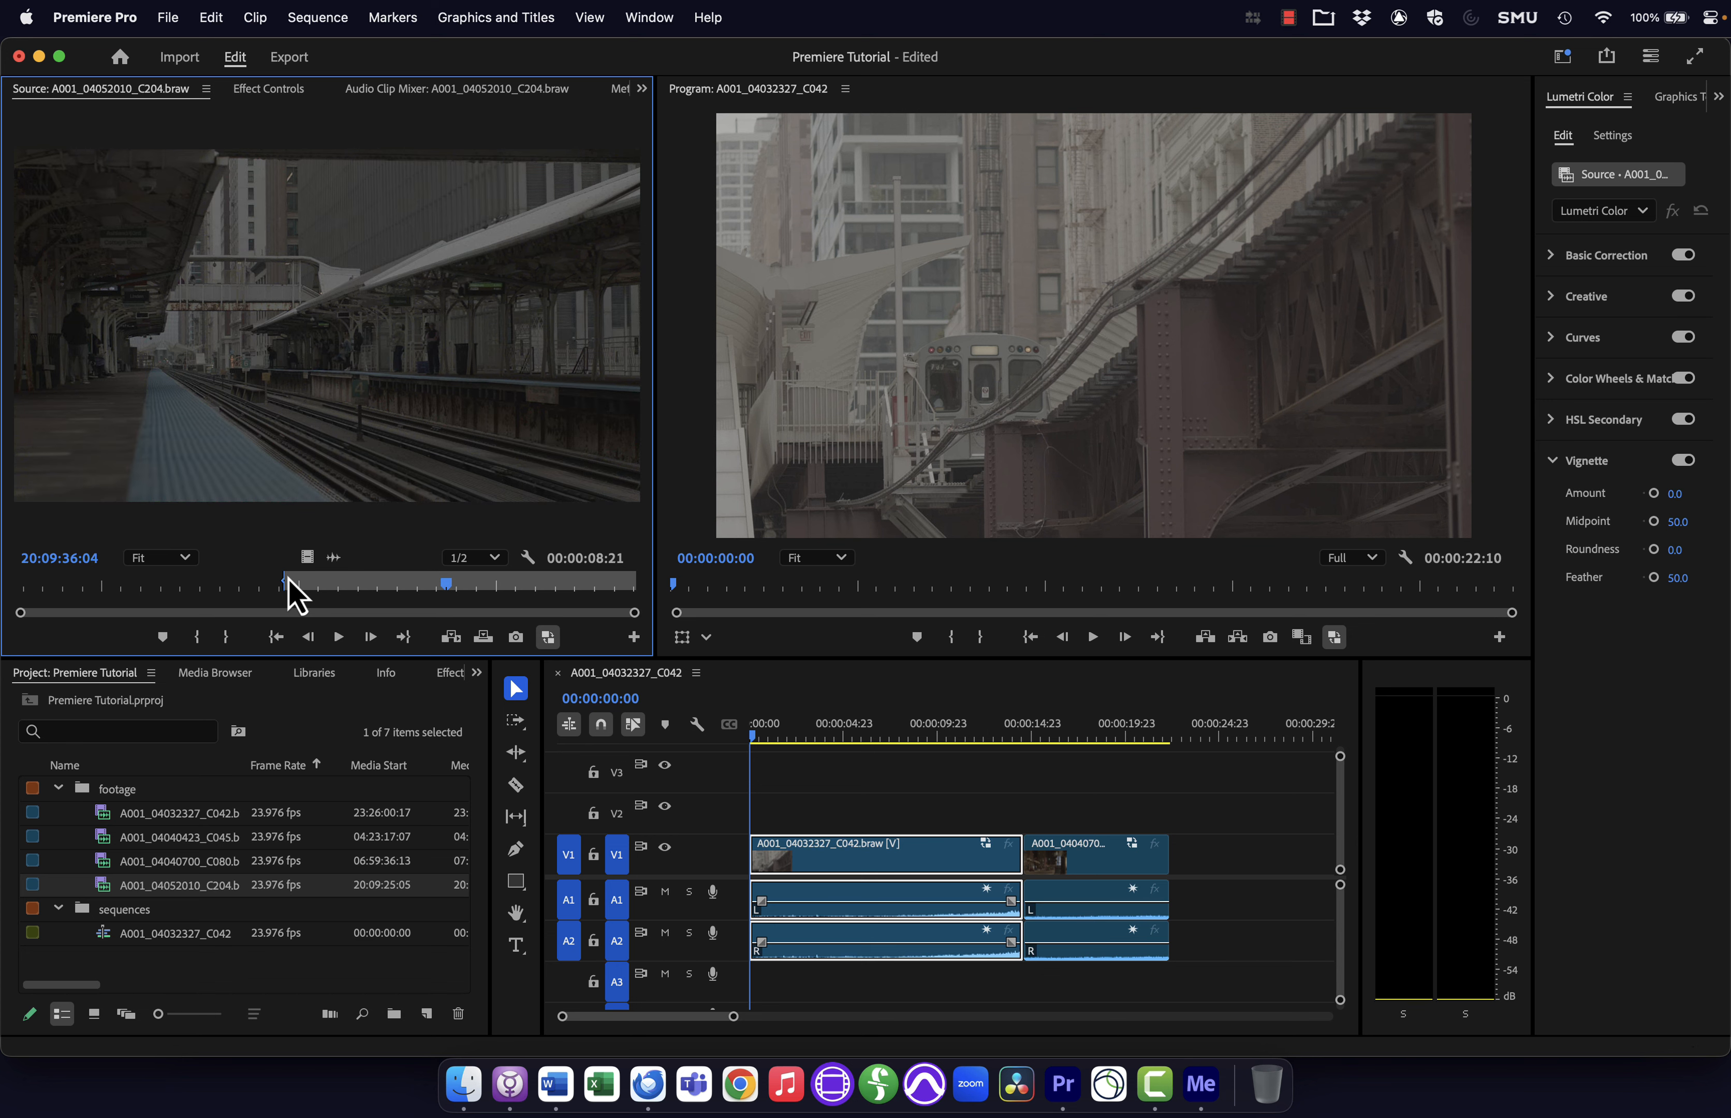
key(o)
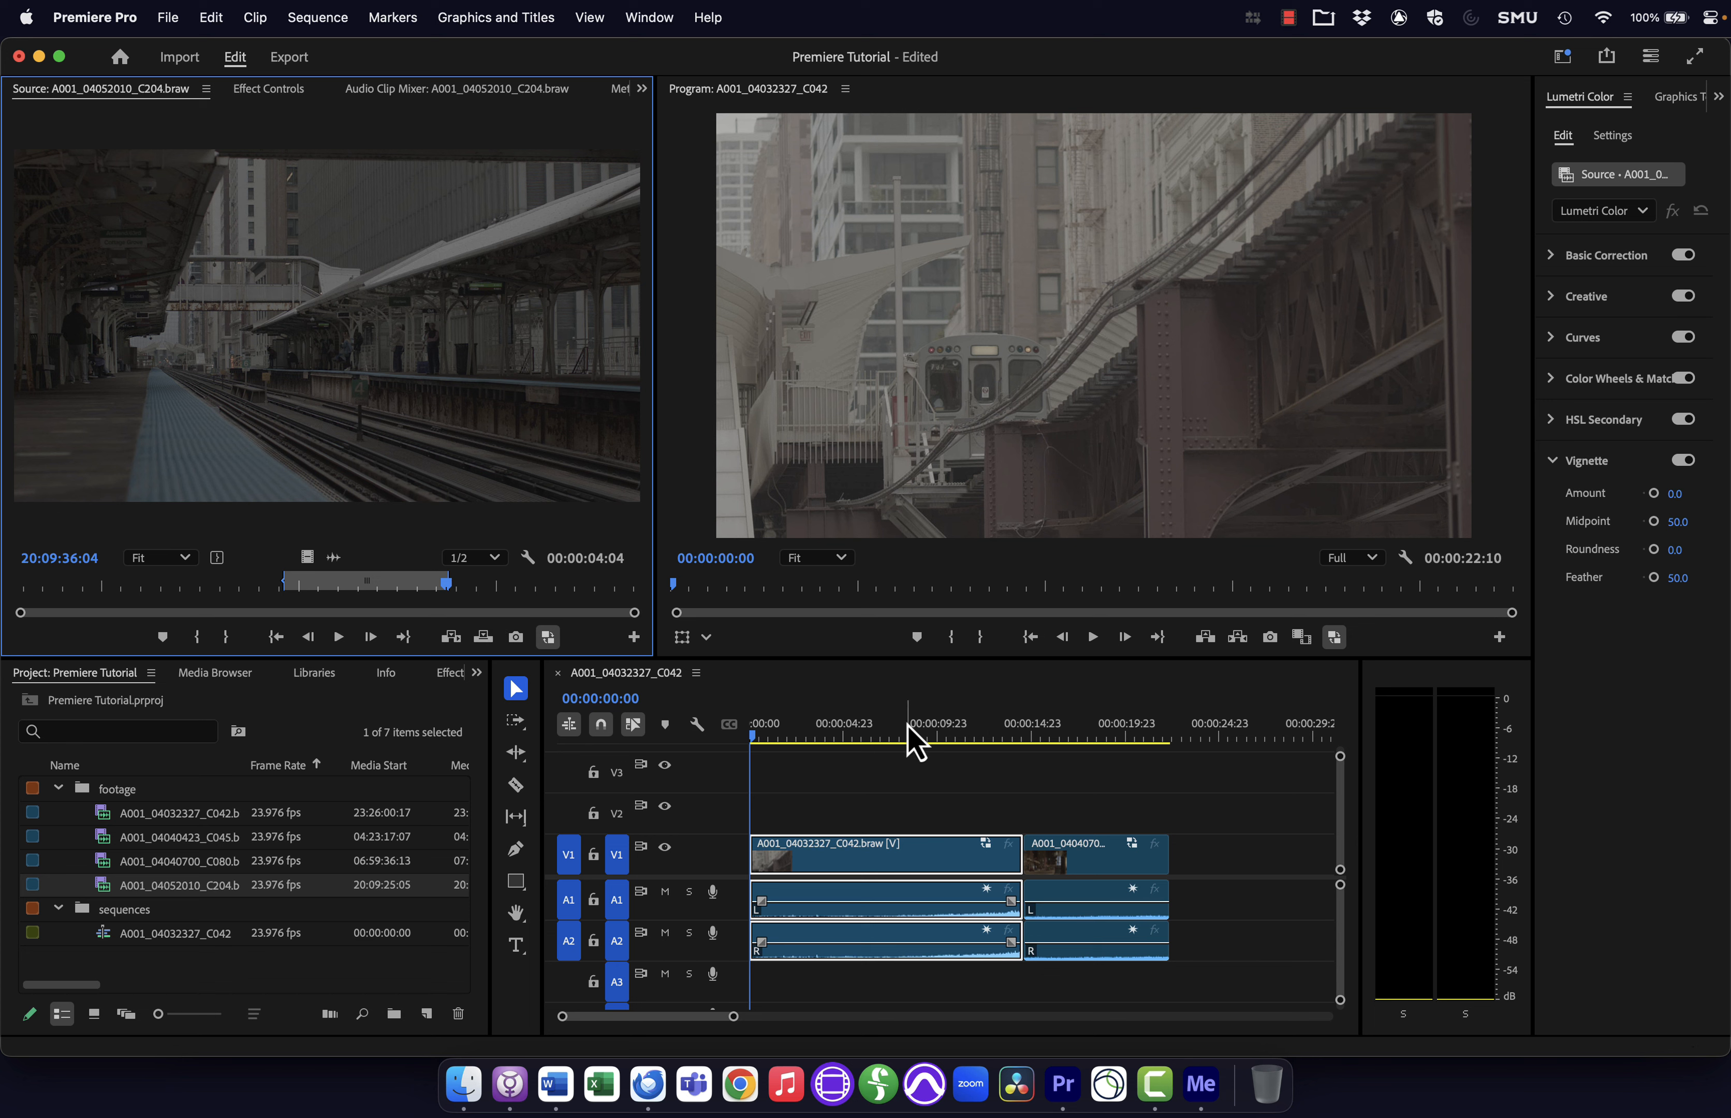
- Place the marked A001_04052010_C204 range at 00:00:14:16 between the two timeline clips, with the A001_04040700_C080 clip moved directly after it
drag(911, 730, 1185, 733)
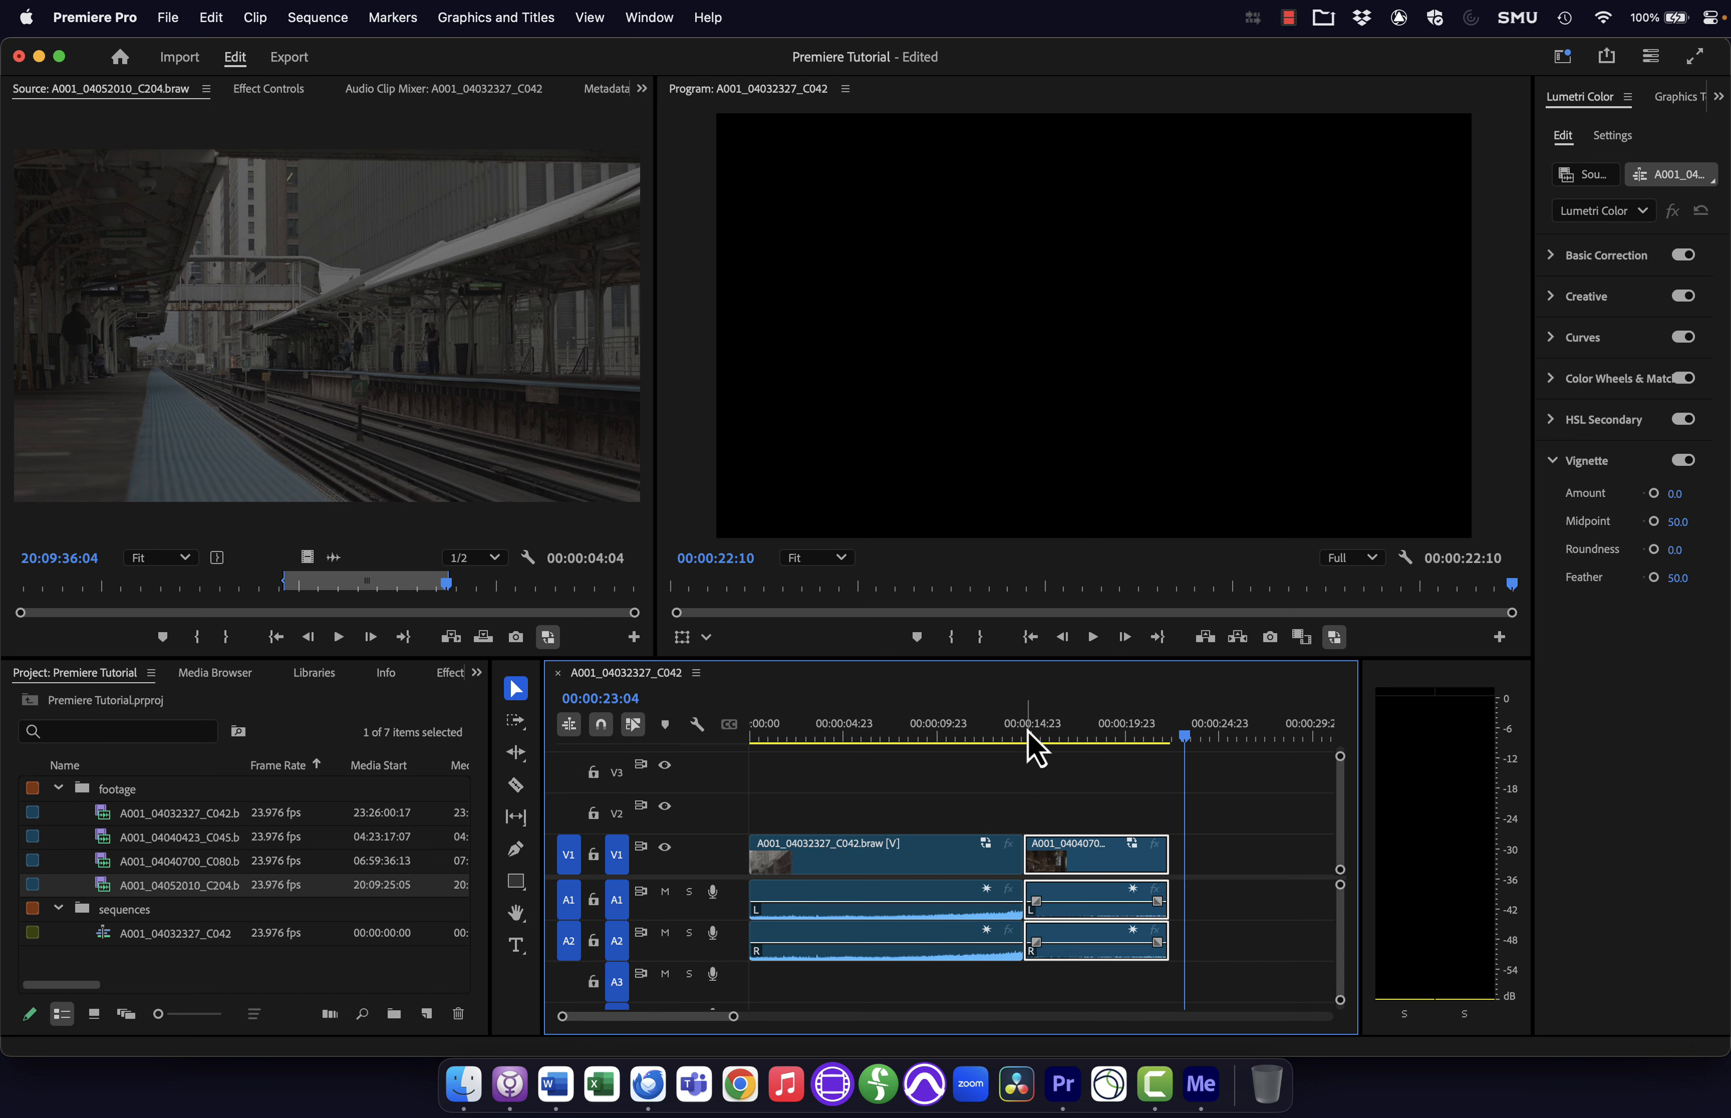
click(1028, 733)
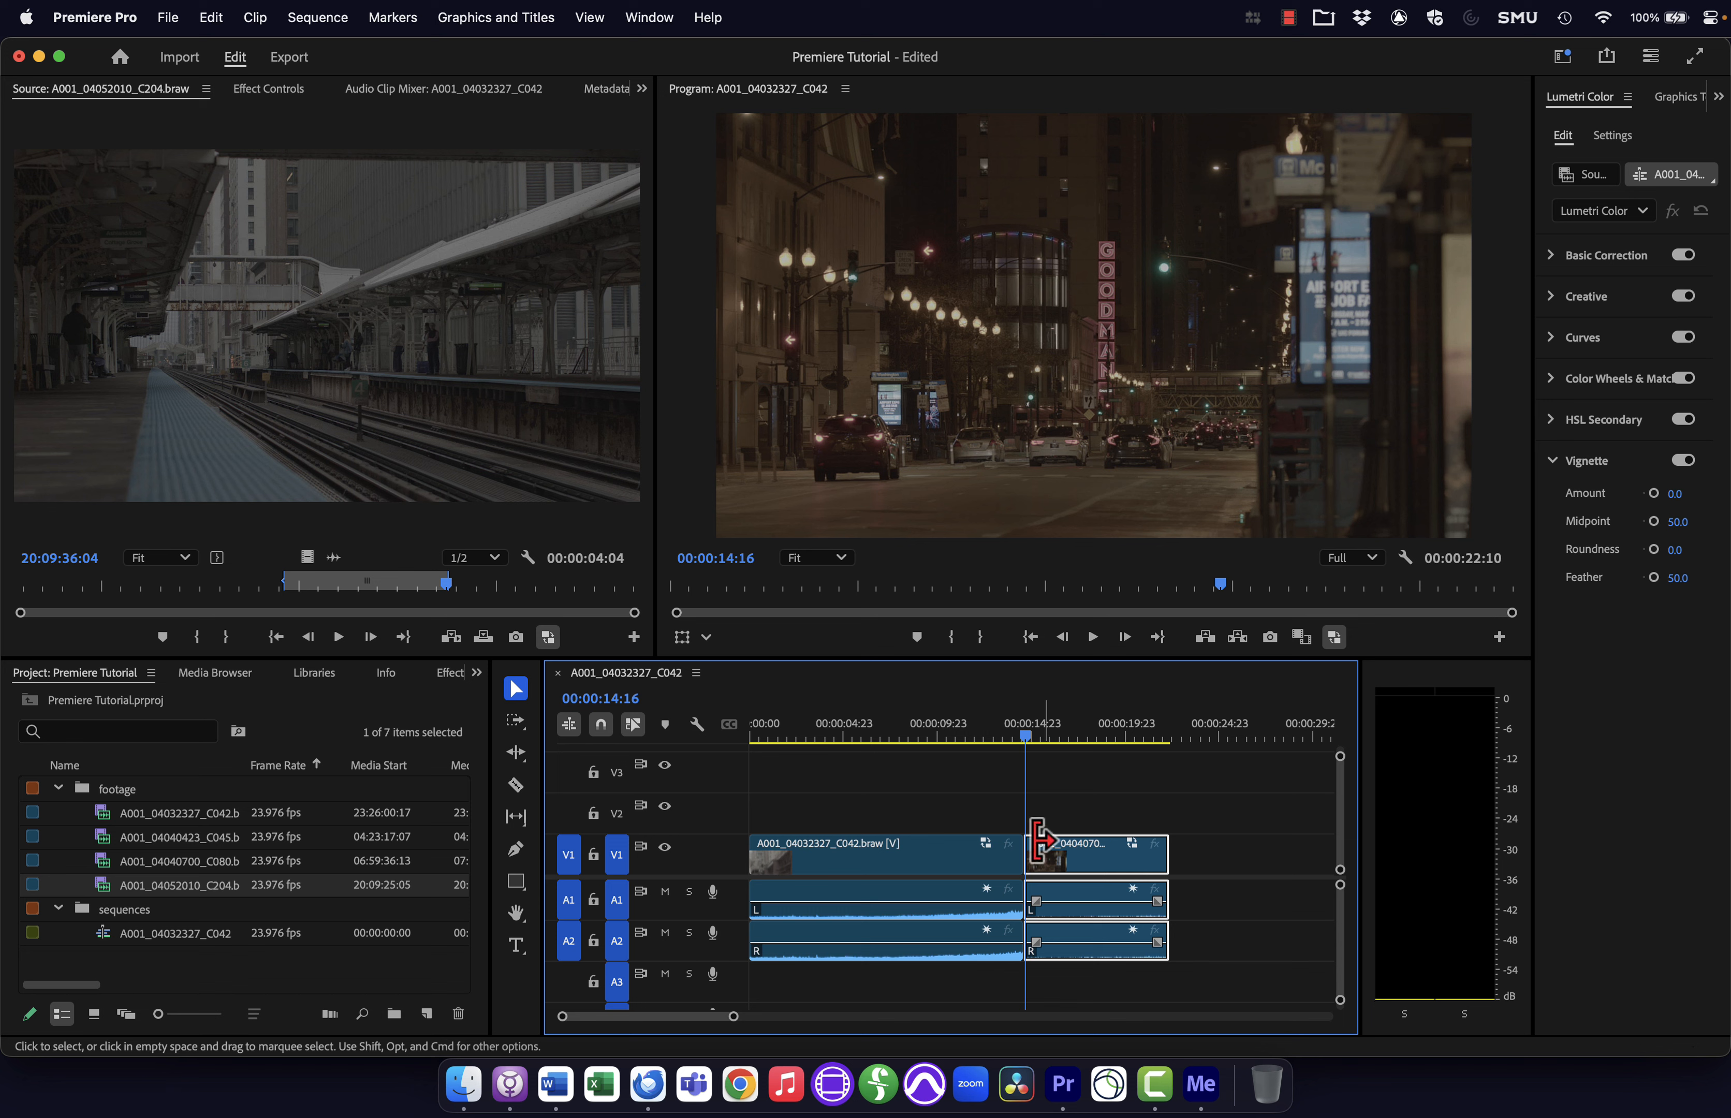
drag(1067, 865, 1210, 879)
drag(300, 493, 1034, 859)
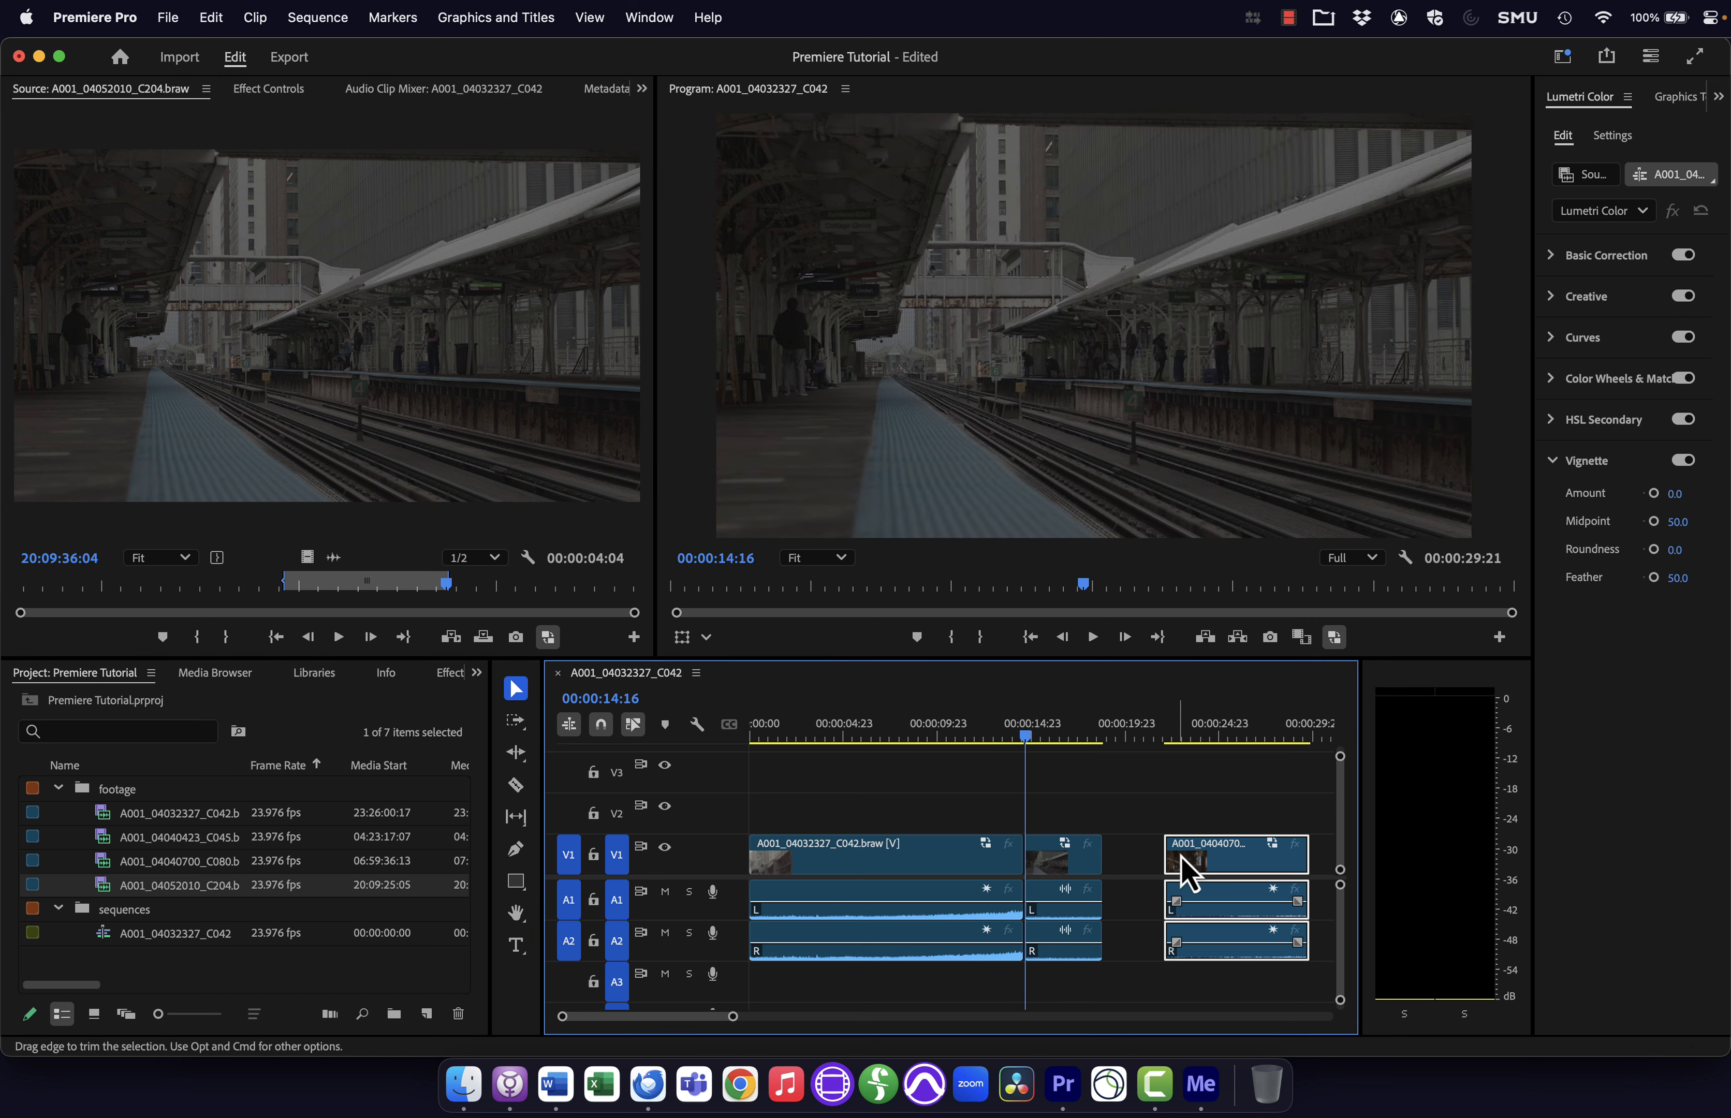
drag(1180, 854, 1146, 872)
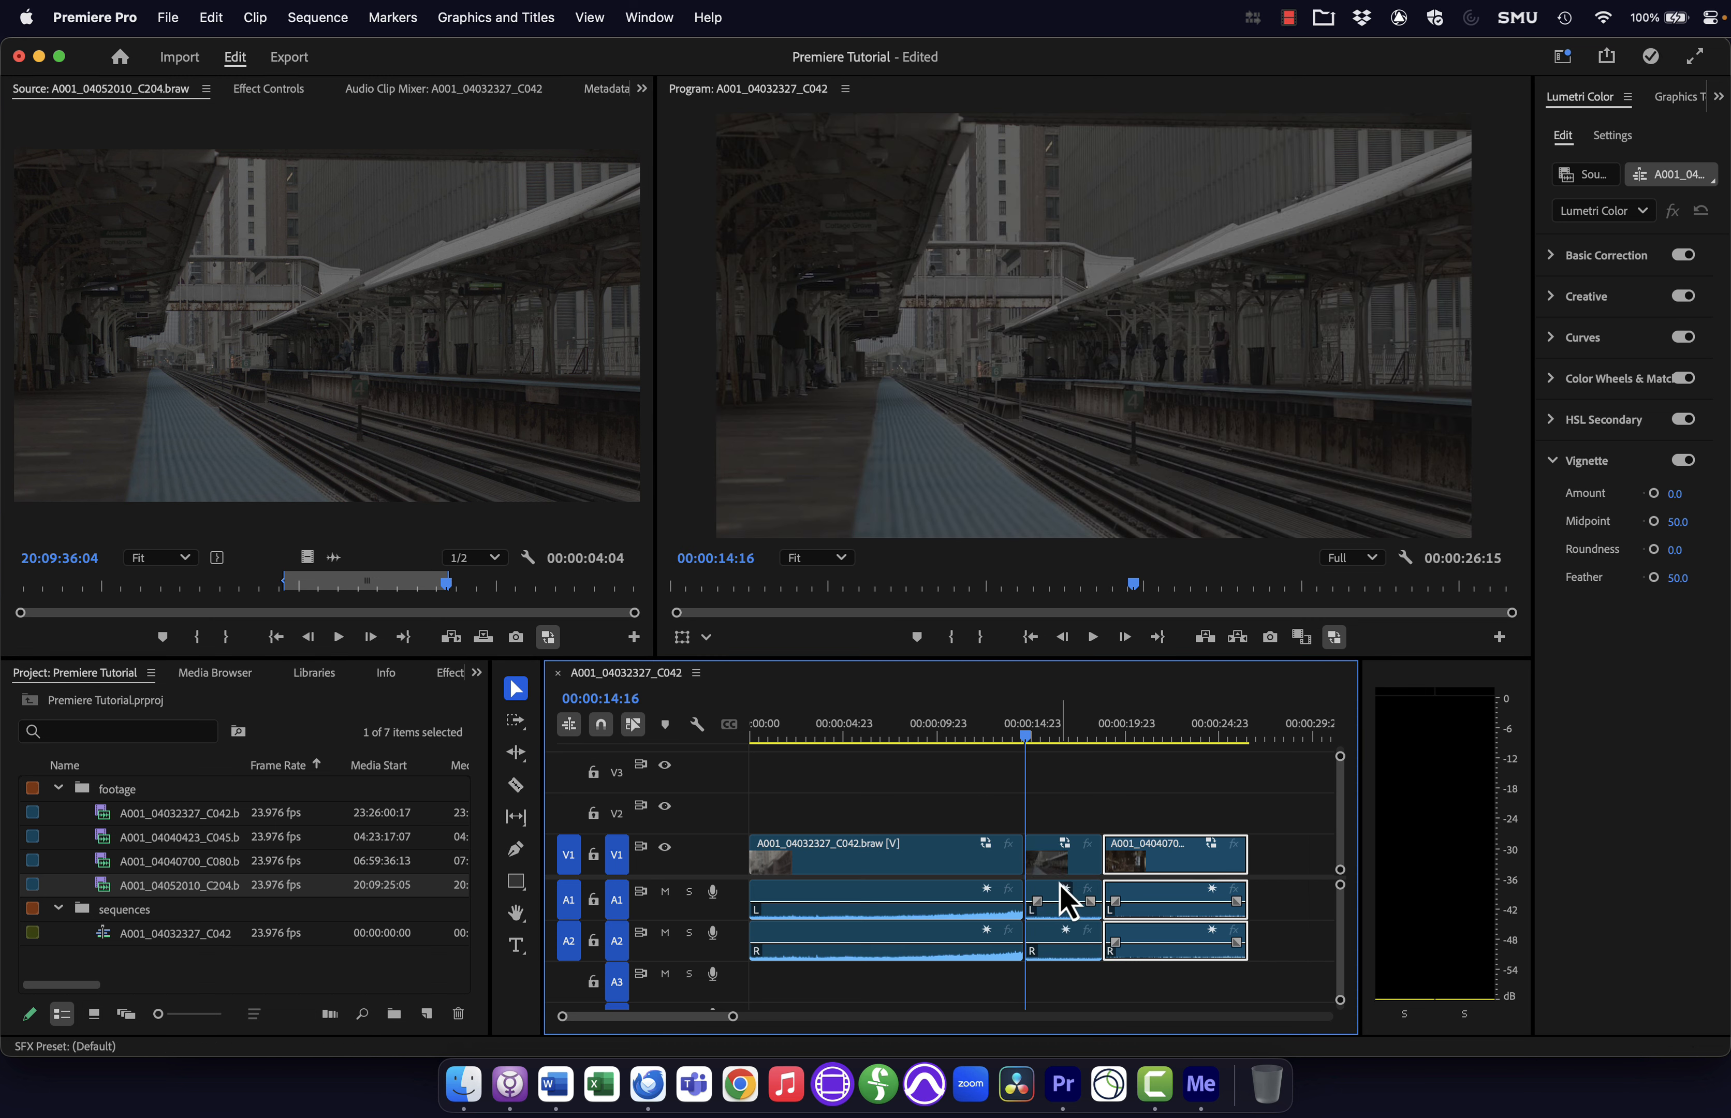
- Move the In point of clip A001_04052010_C204 to 20:09:29:13 and delete that clip's existing copy from the timeline
click(185, 586)
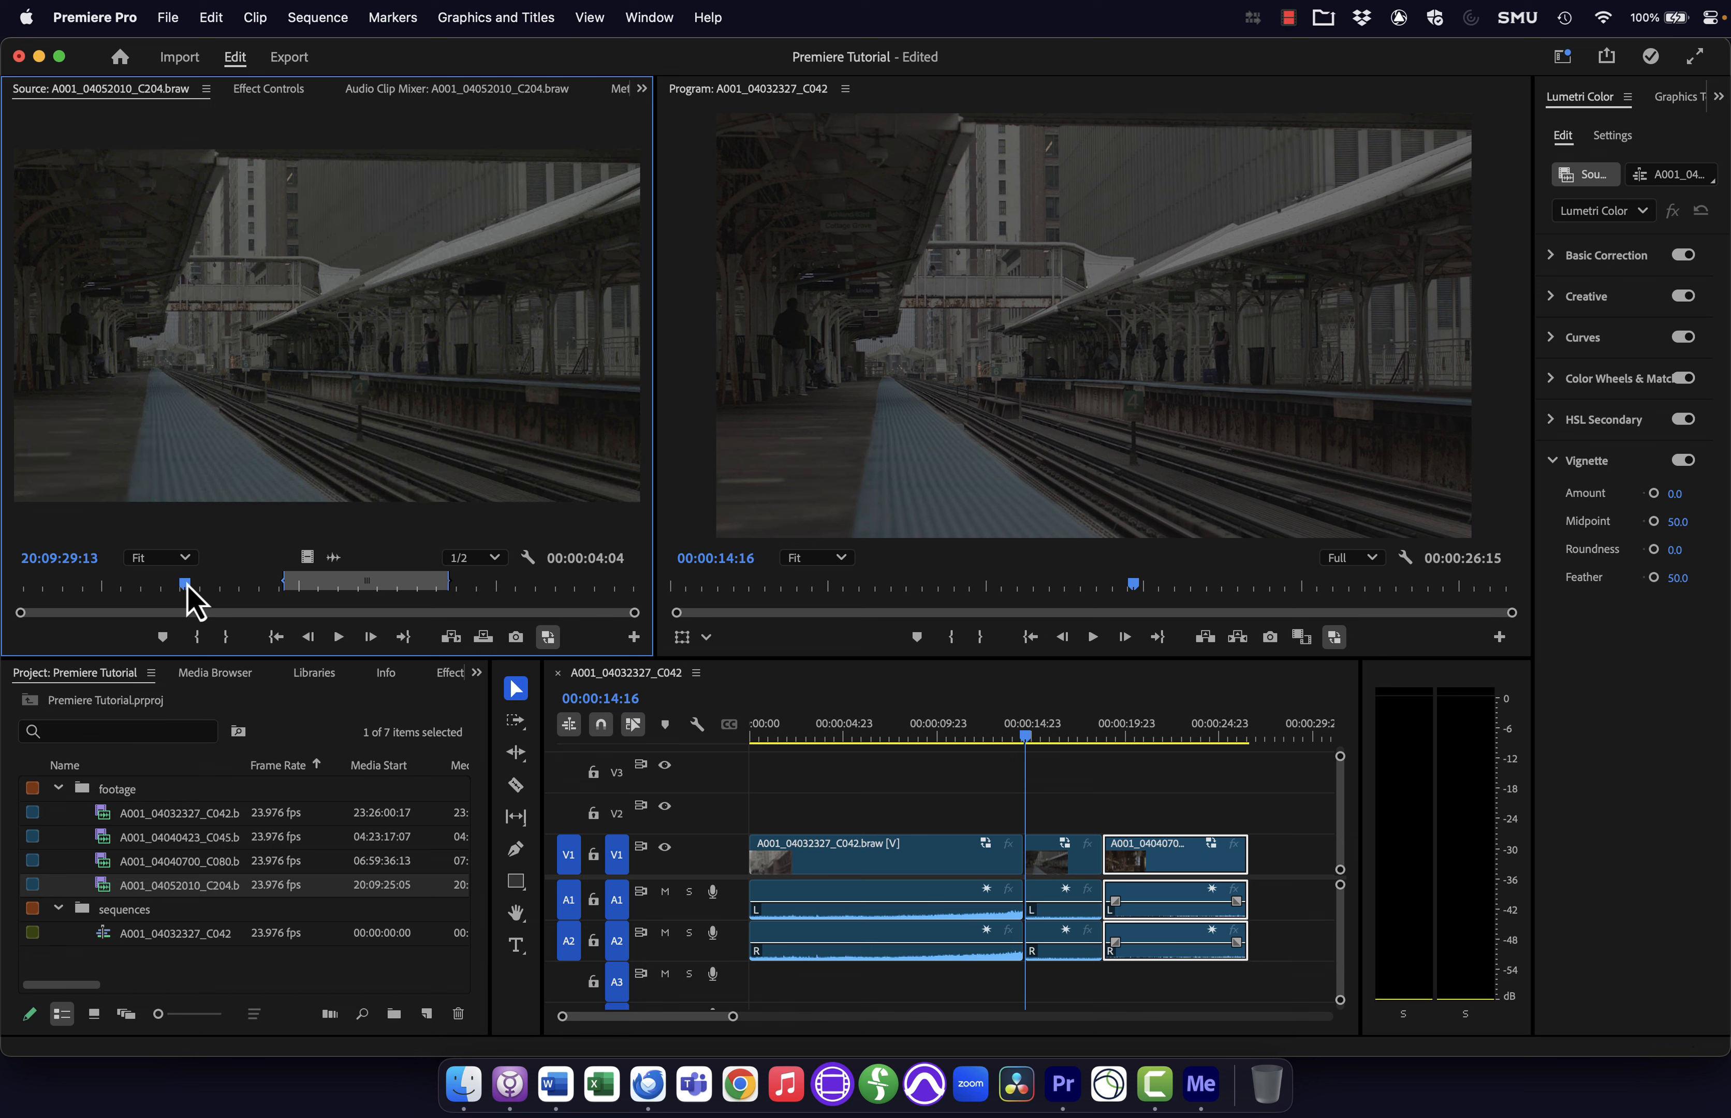
key(i)
click(1059, 867)
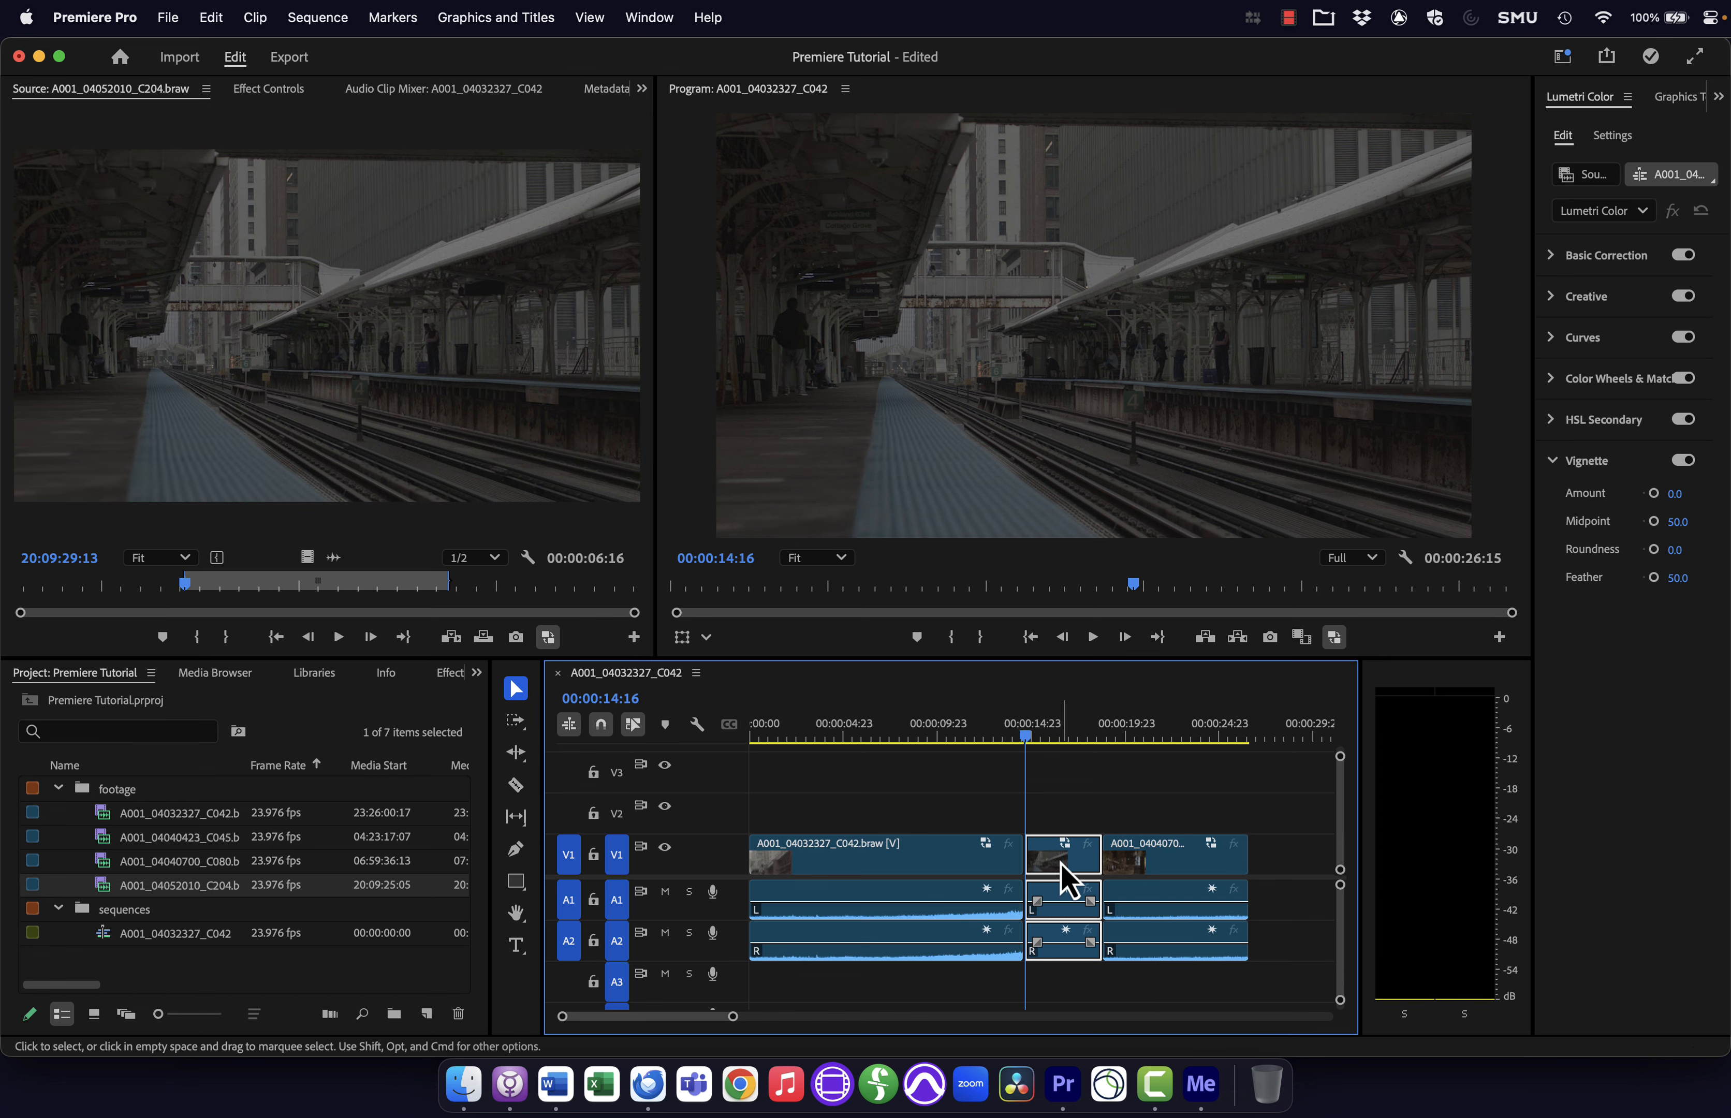
key(Delete)
- With snapping off, place the A001_04040700_C080 clip freehand near the end of A001_04032327_C042 and inspect the cut up close
drag(1193, 864, 1116, 865)
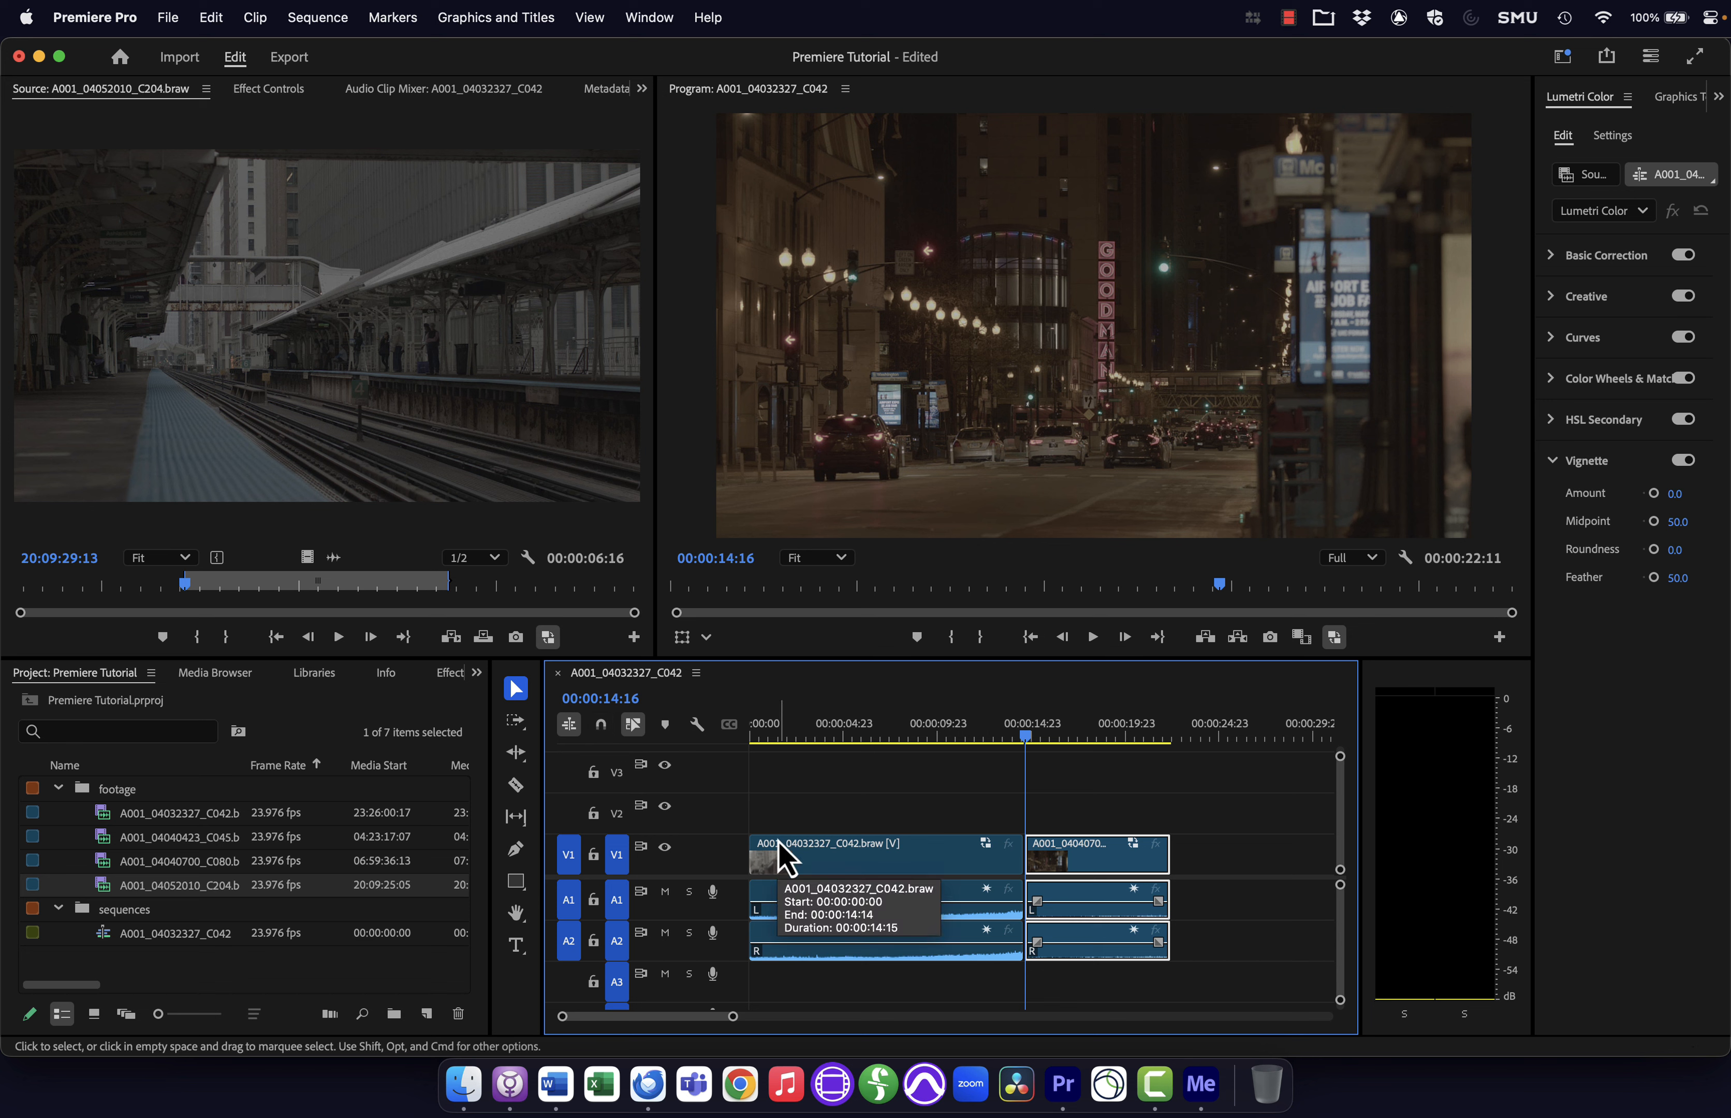
mouse_move(1094, 871)
mouse_down()
mouse_move(1230, 887)
mouse_move(1109, 848)
mouse_move(1214, 871)
mouse_move(1043, 888)
mouse_move(1120, 879)
mouse_move(1078, 867)
mouse_up()
drag(733, 1016, 659, 1018)
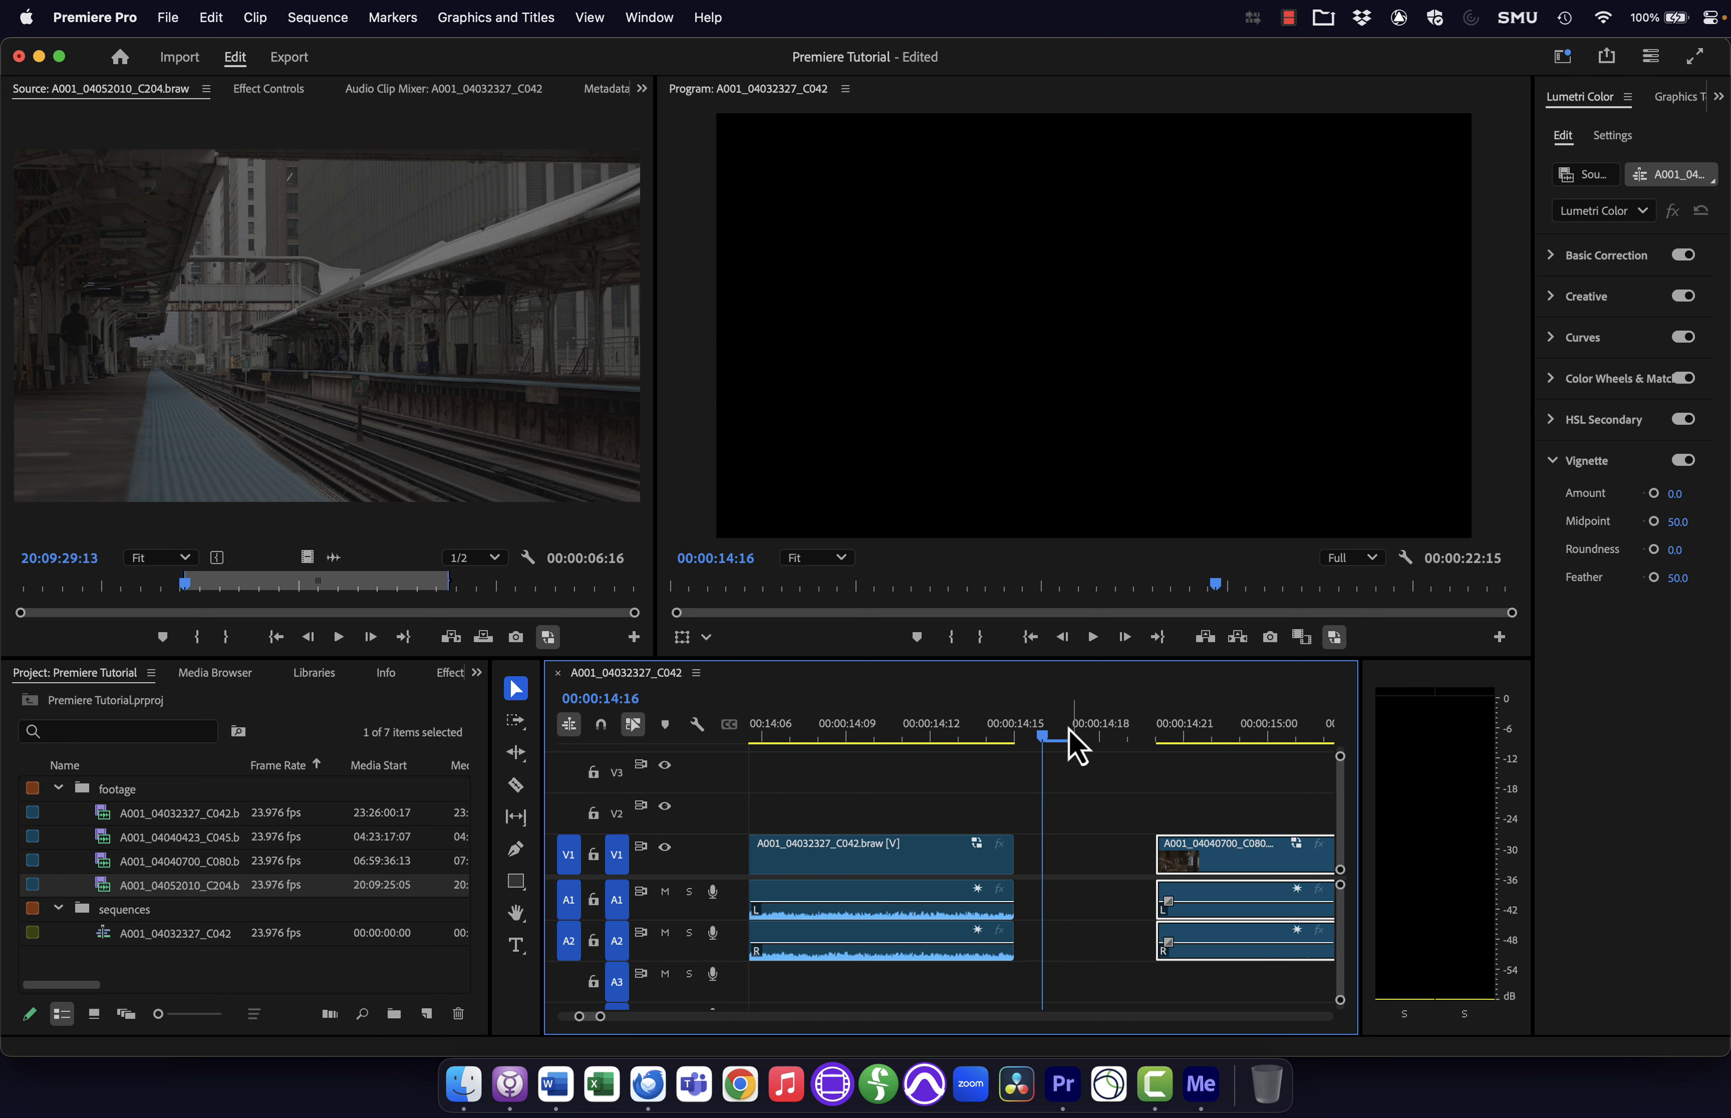
drag(1049, 740, 959, 737)
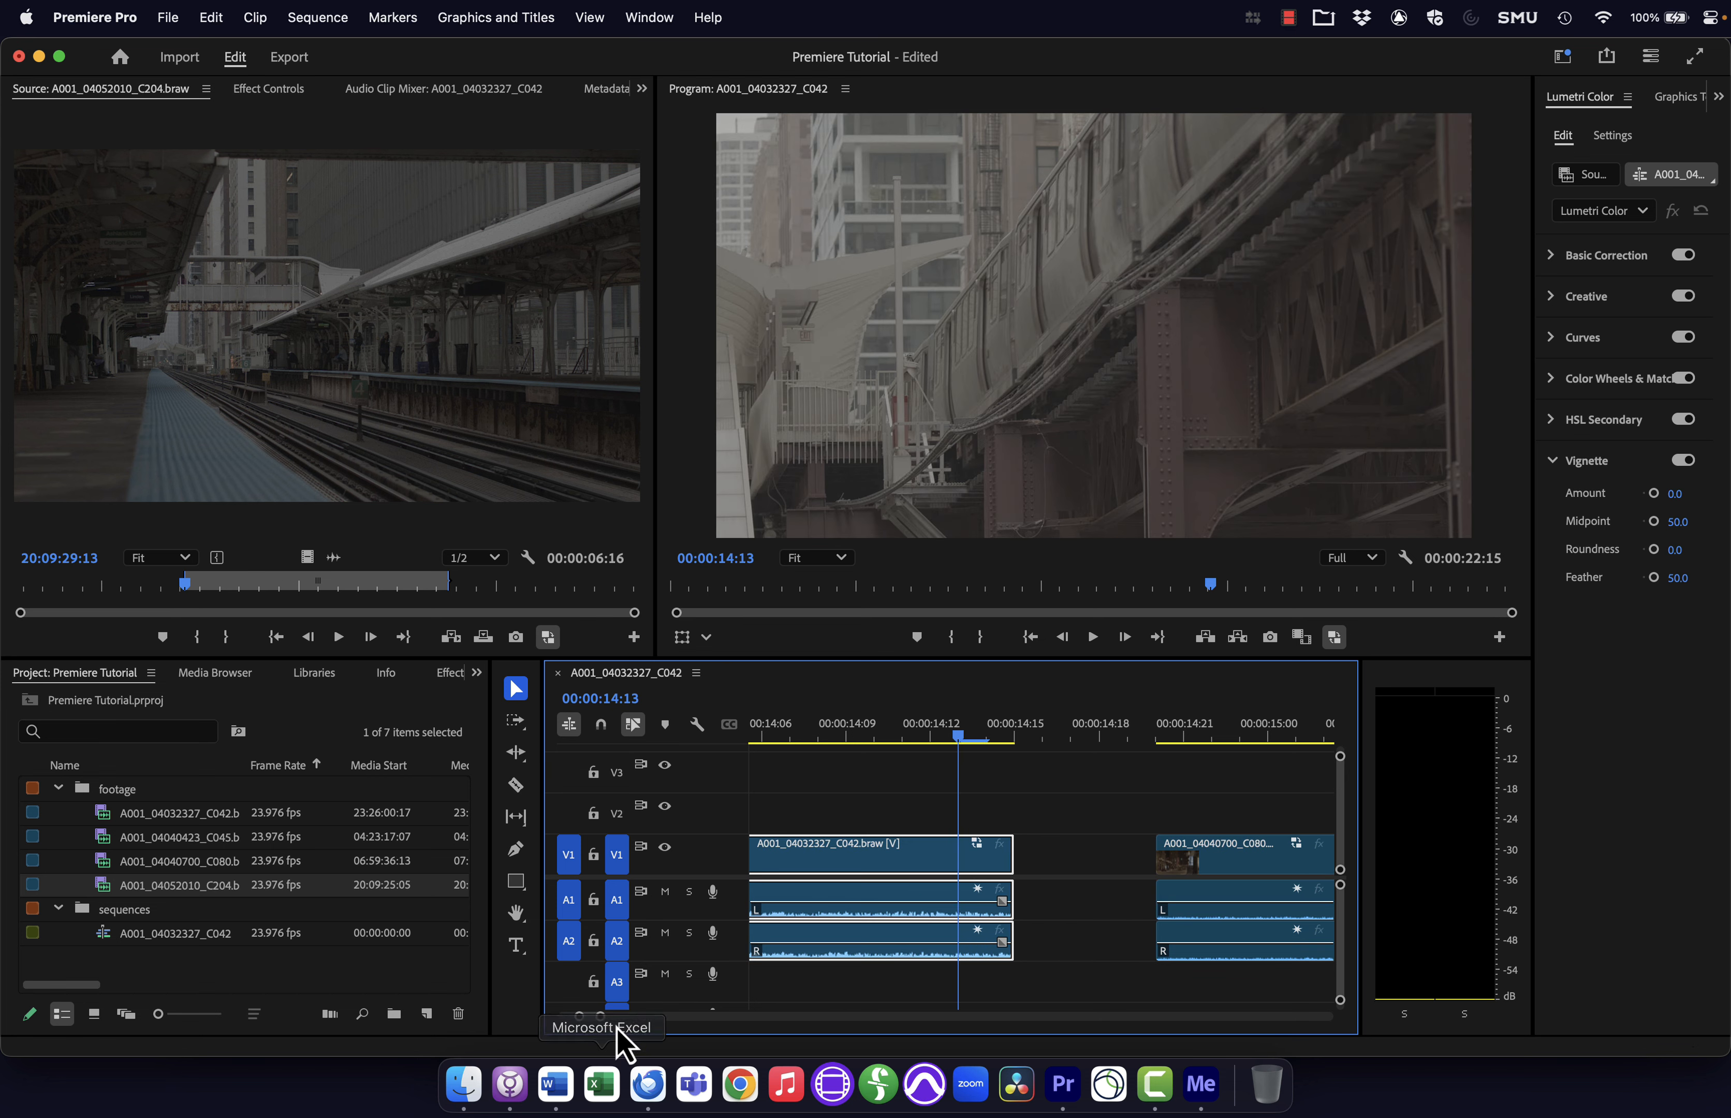
drag(600, 1017, 758, 1016)
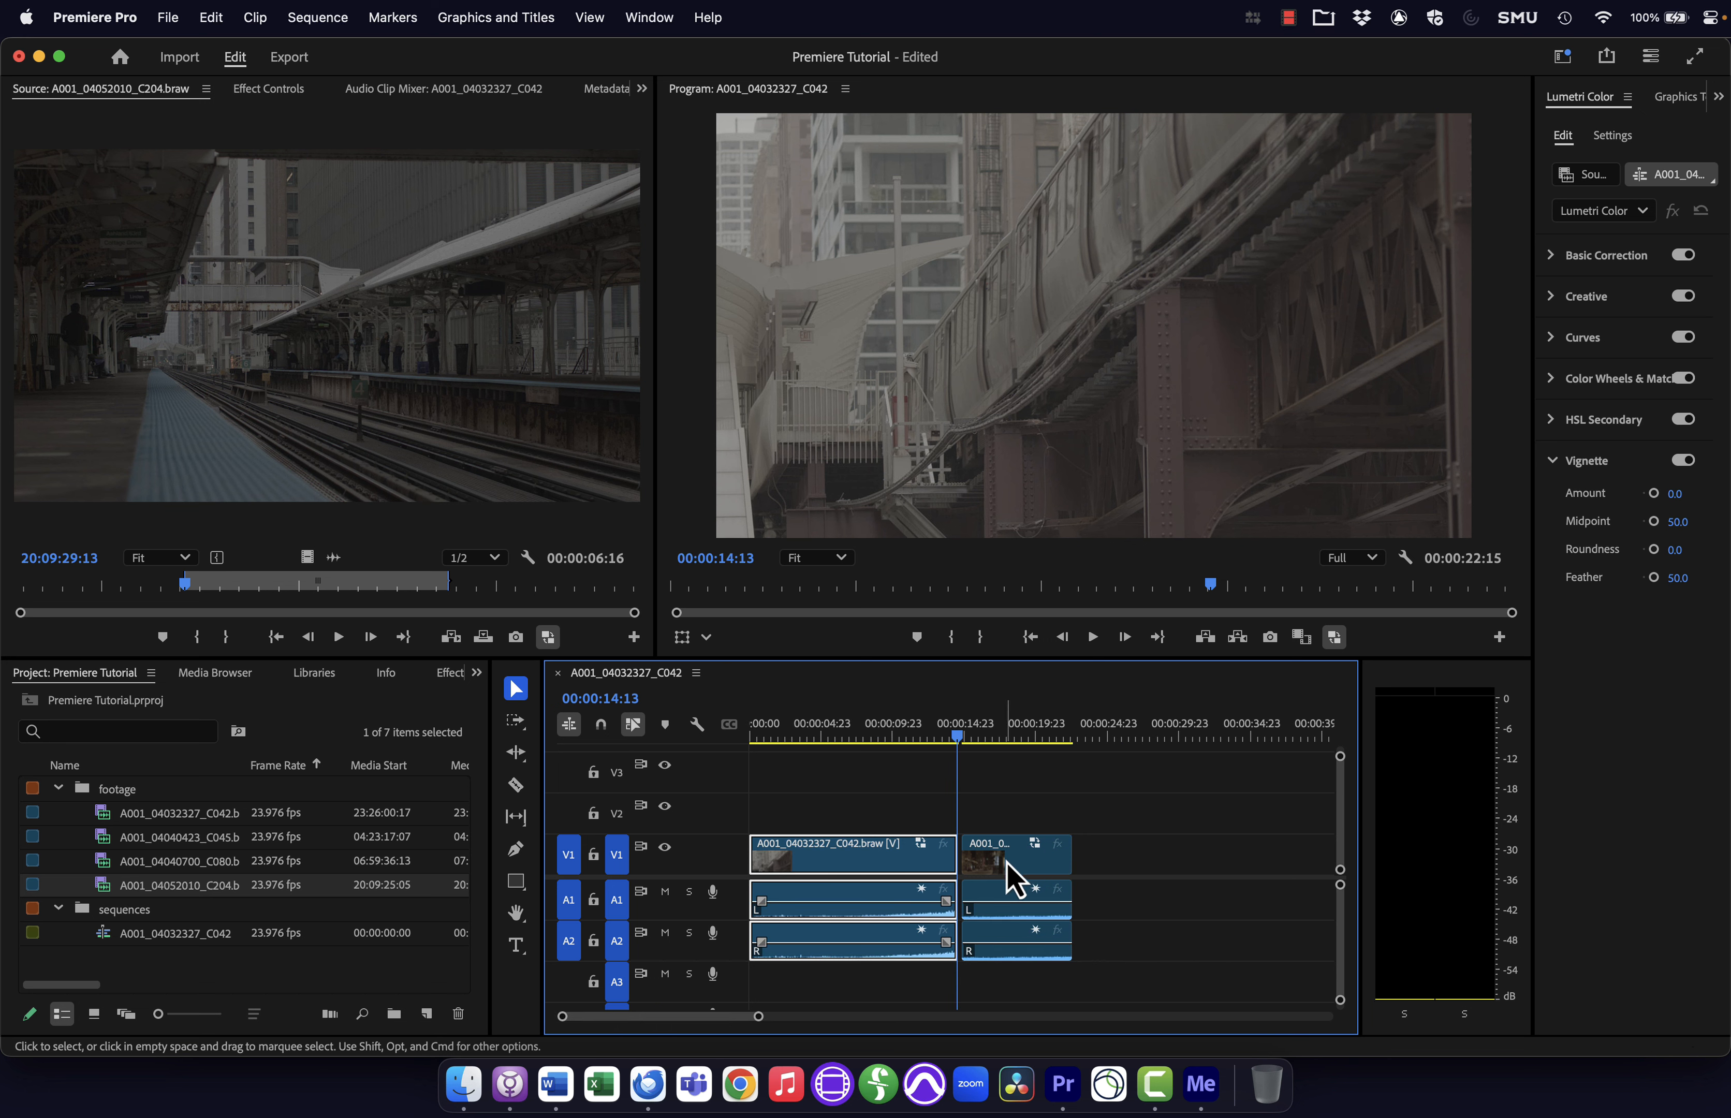
- Try to close the gap by moving the A001_04040700_C080 clip earlier without snapping, and undo the move
drag(1004, 854, 1014, 853)
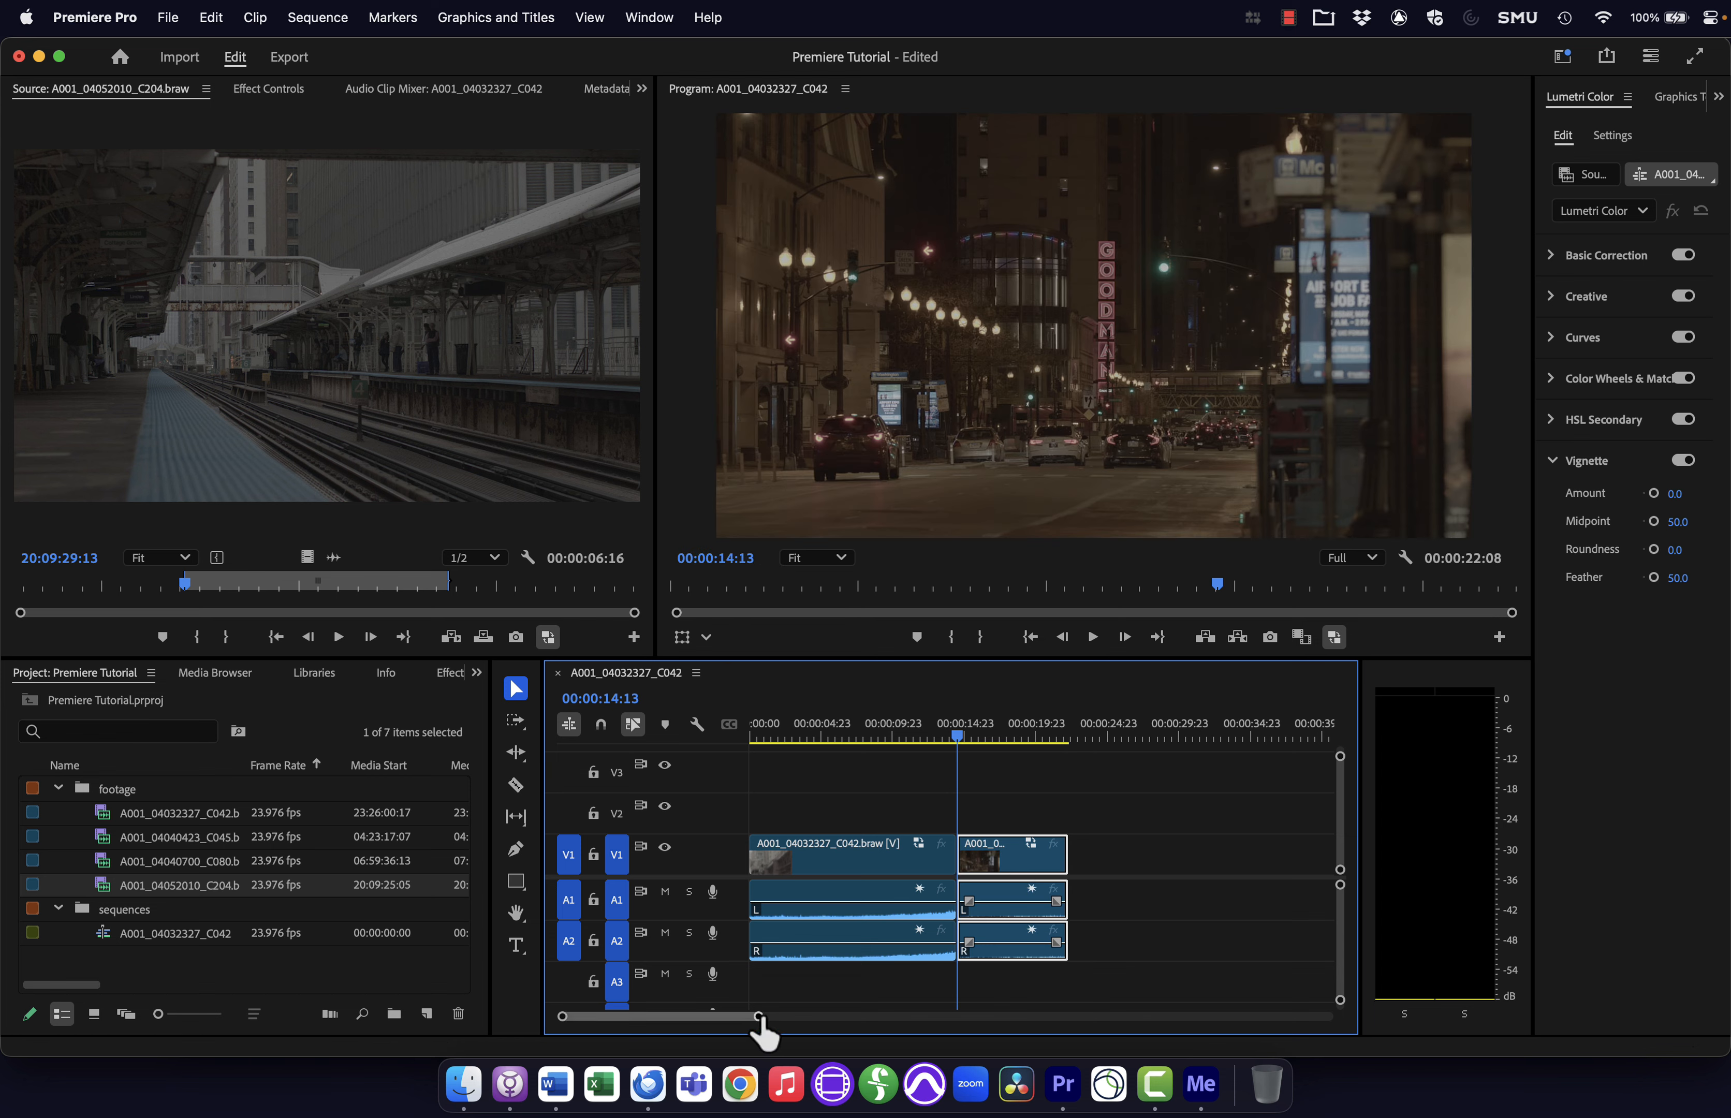
drag(758, 1016, 635, 1018)
key(super+z)
- Turn on timeline snapping and move the A001_04040700_C080 clip directly against the end of A001_04032327_C042
click(601, 724)
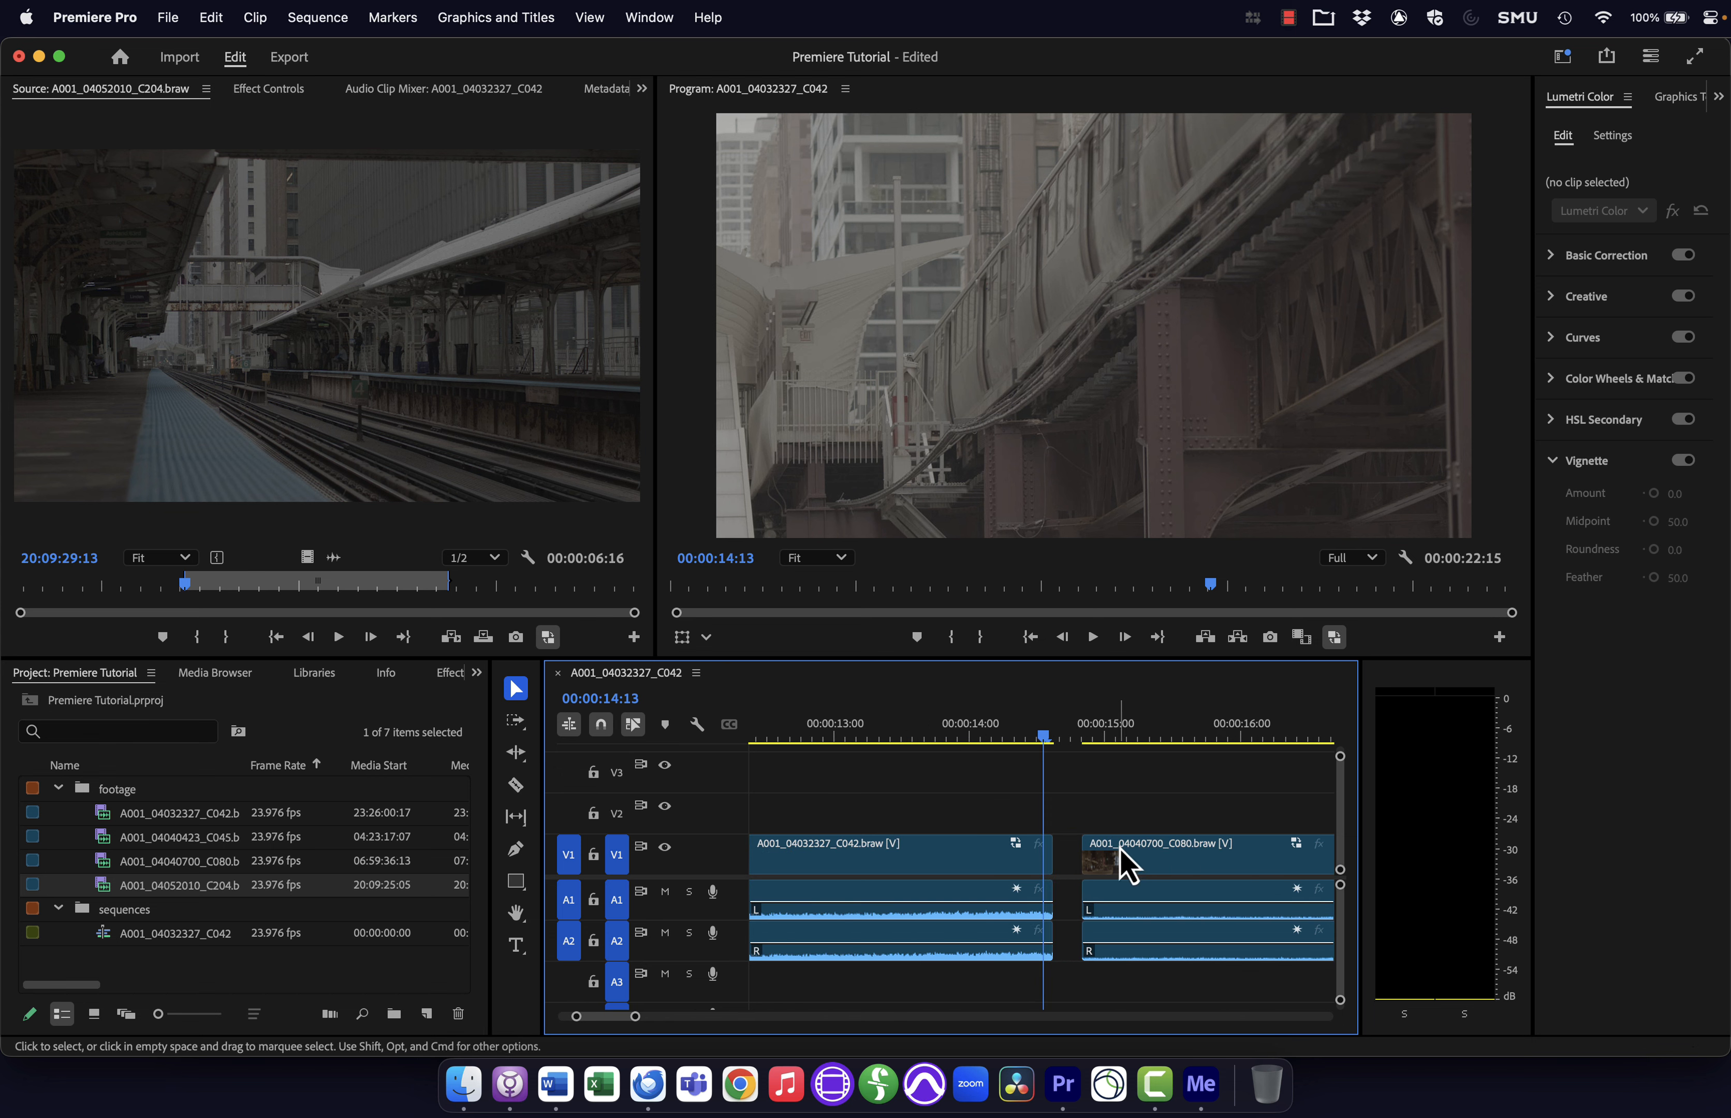
drag(1127, 863, 1106, 867)
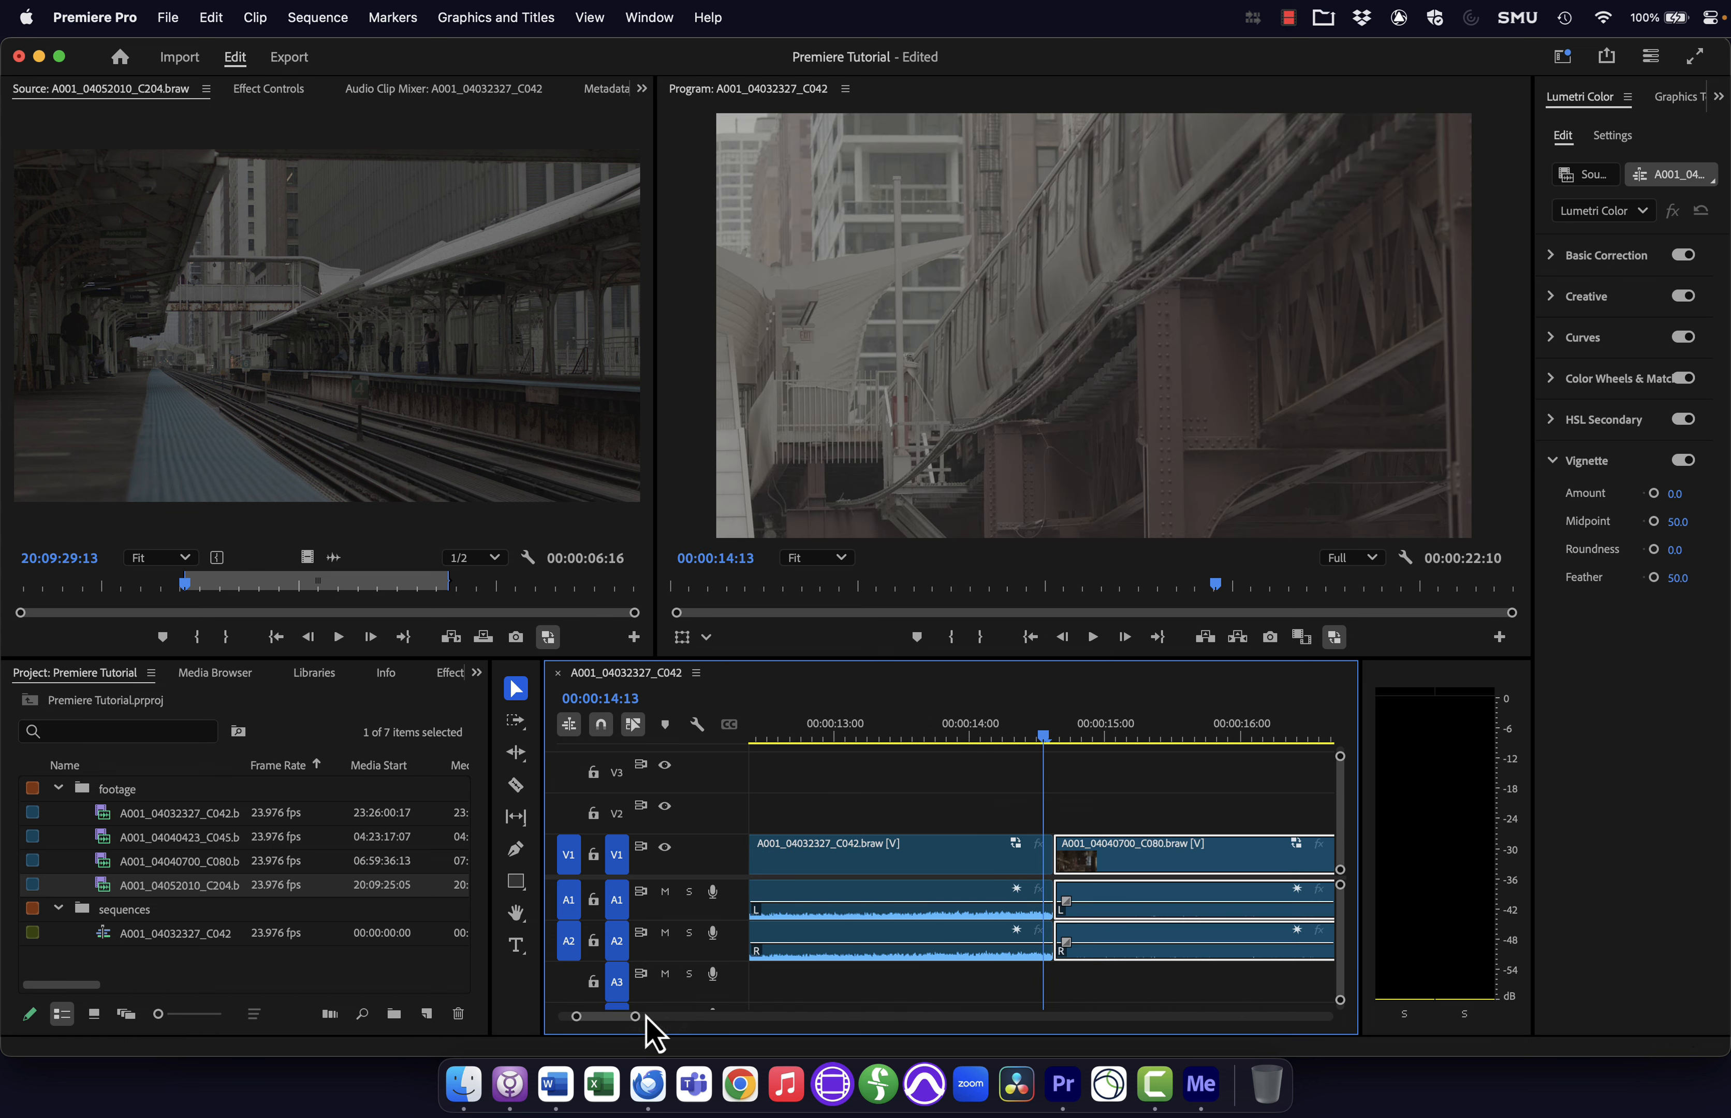
drag(635, 1016, 798, 1012)
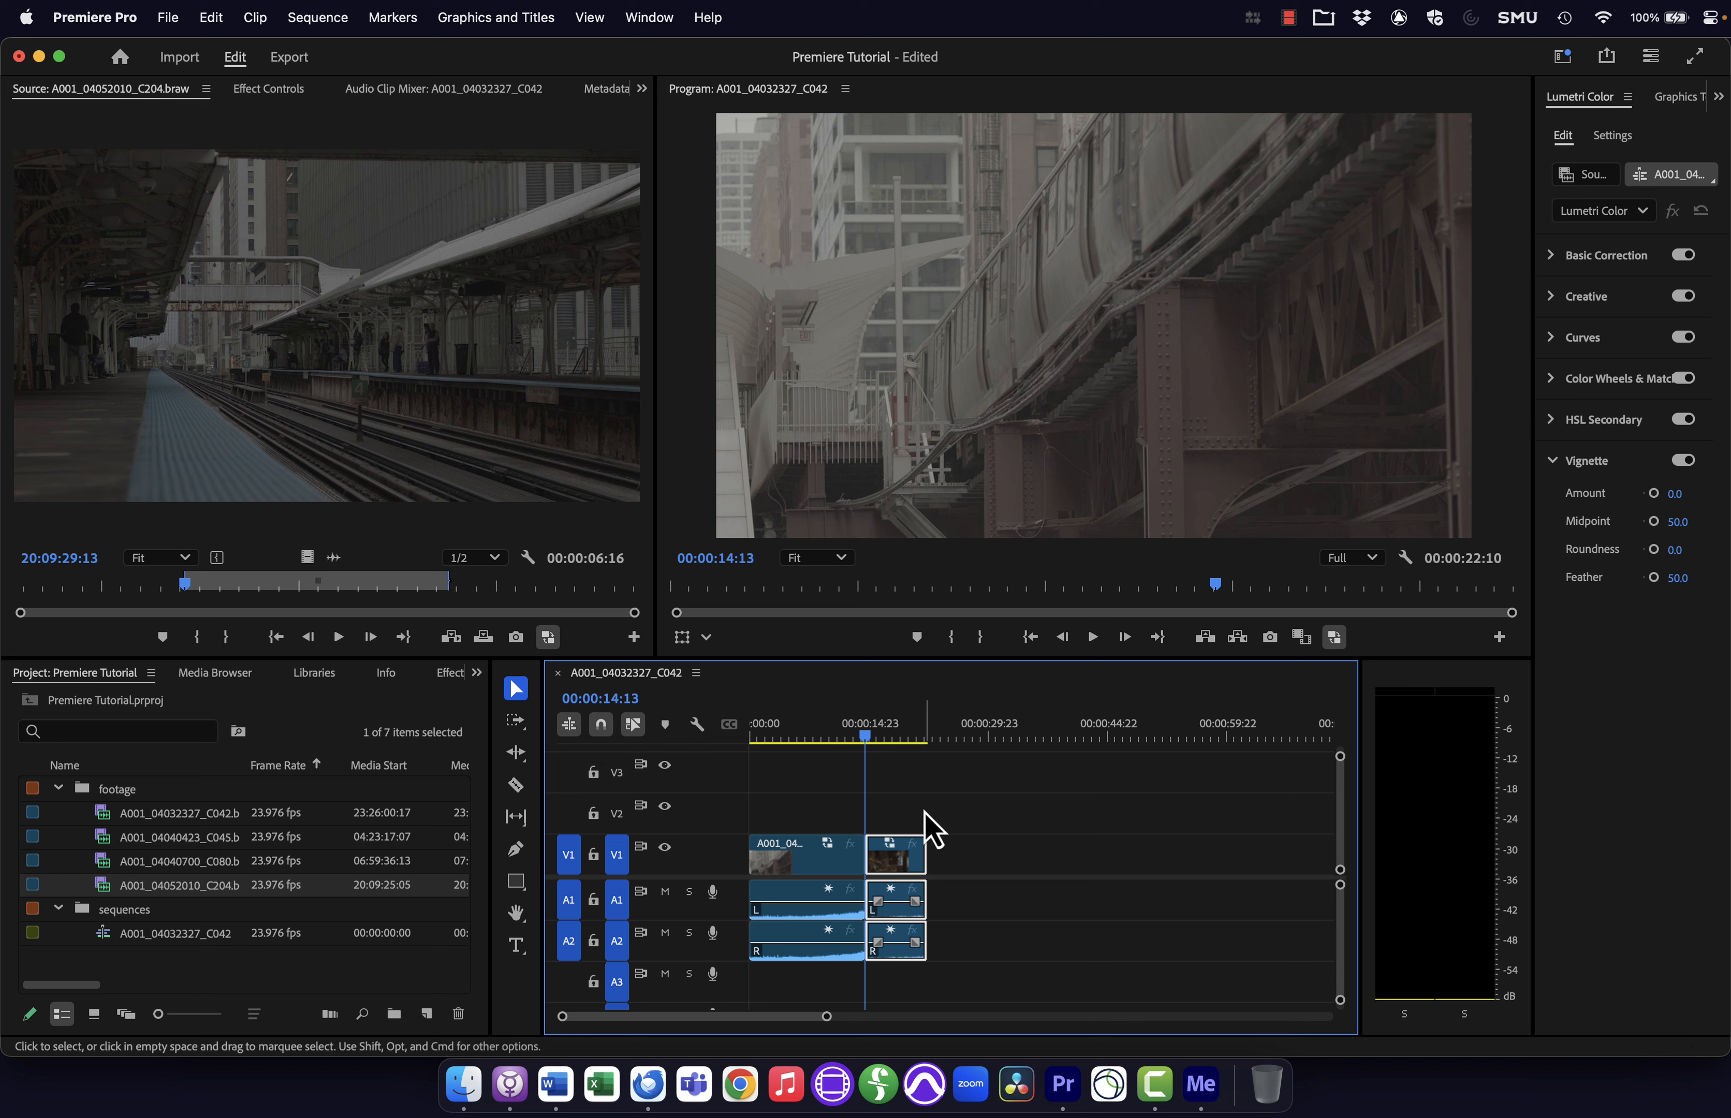
click(932, 824)
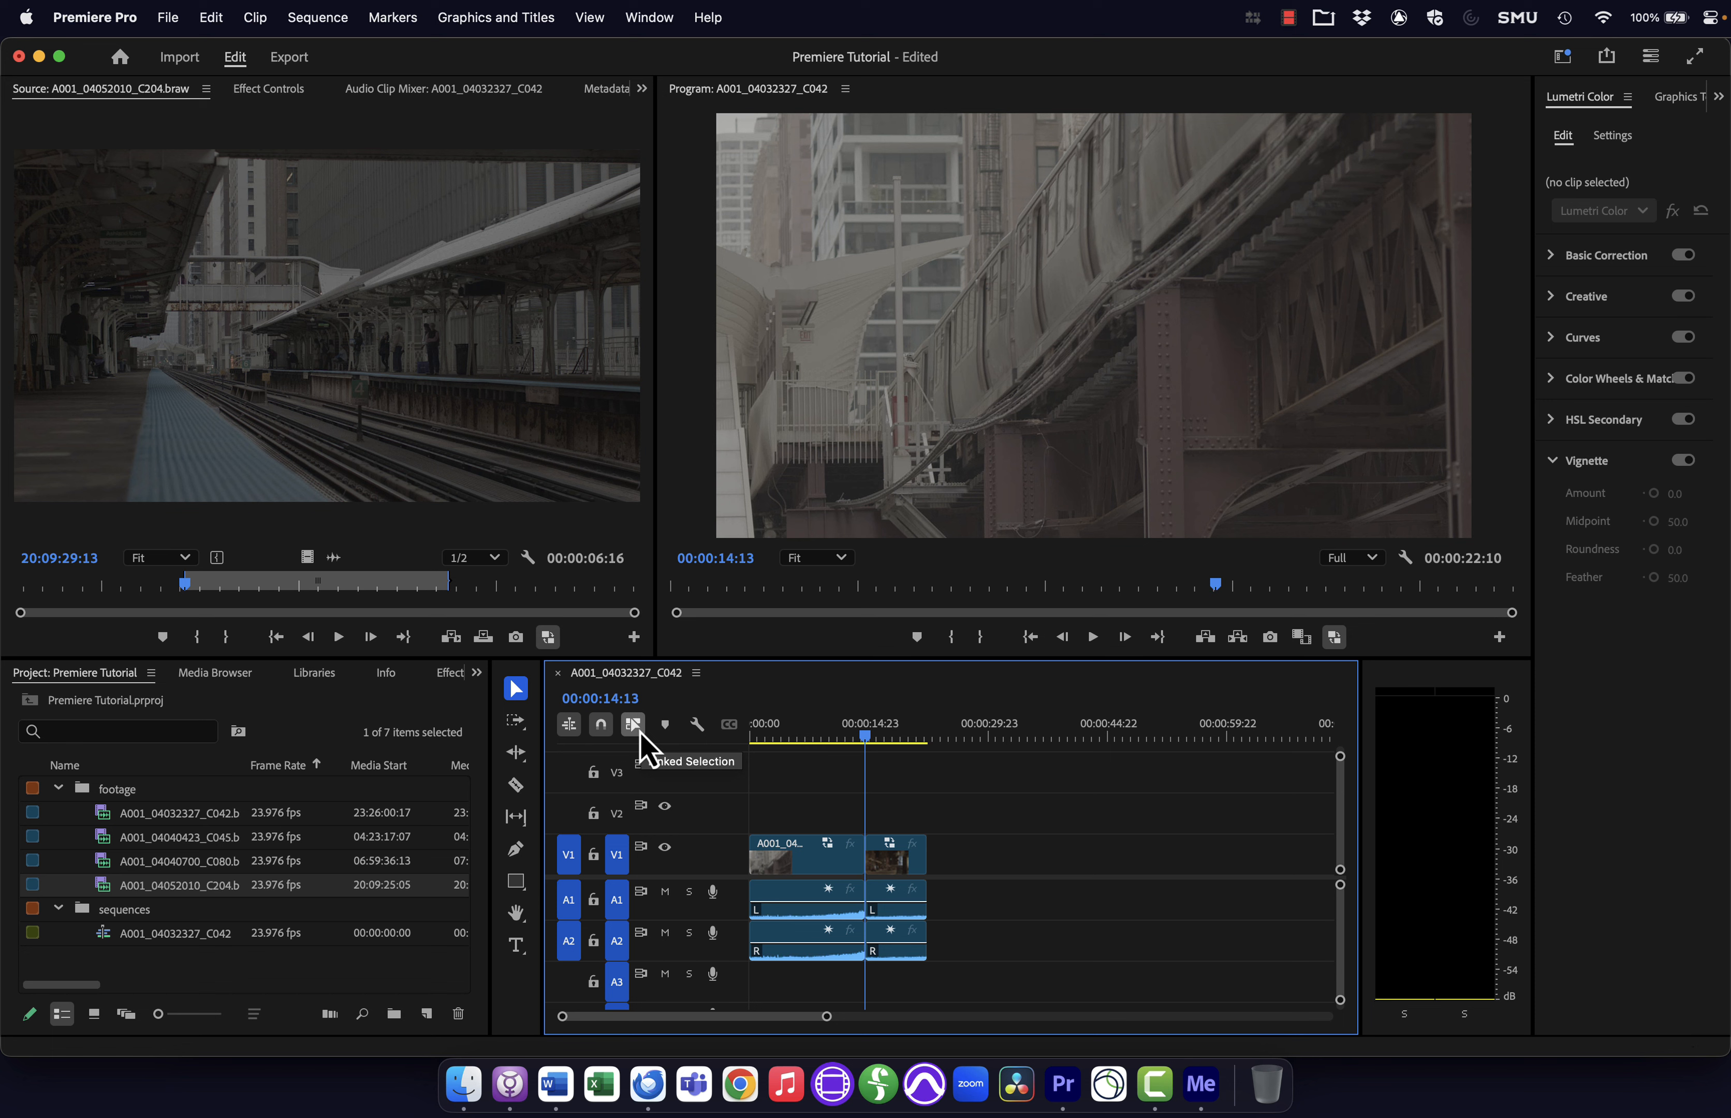
- Move the A001_04040700_C080 clip to about 00:00:30 and, with linked selection off, shift its video and audio apart
click(896, 861)
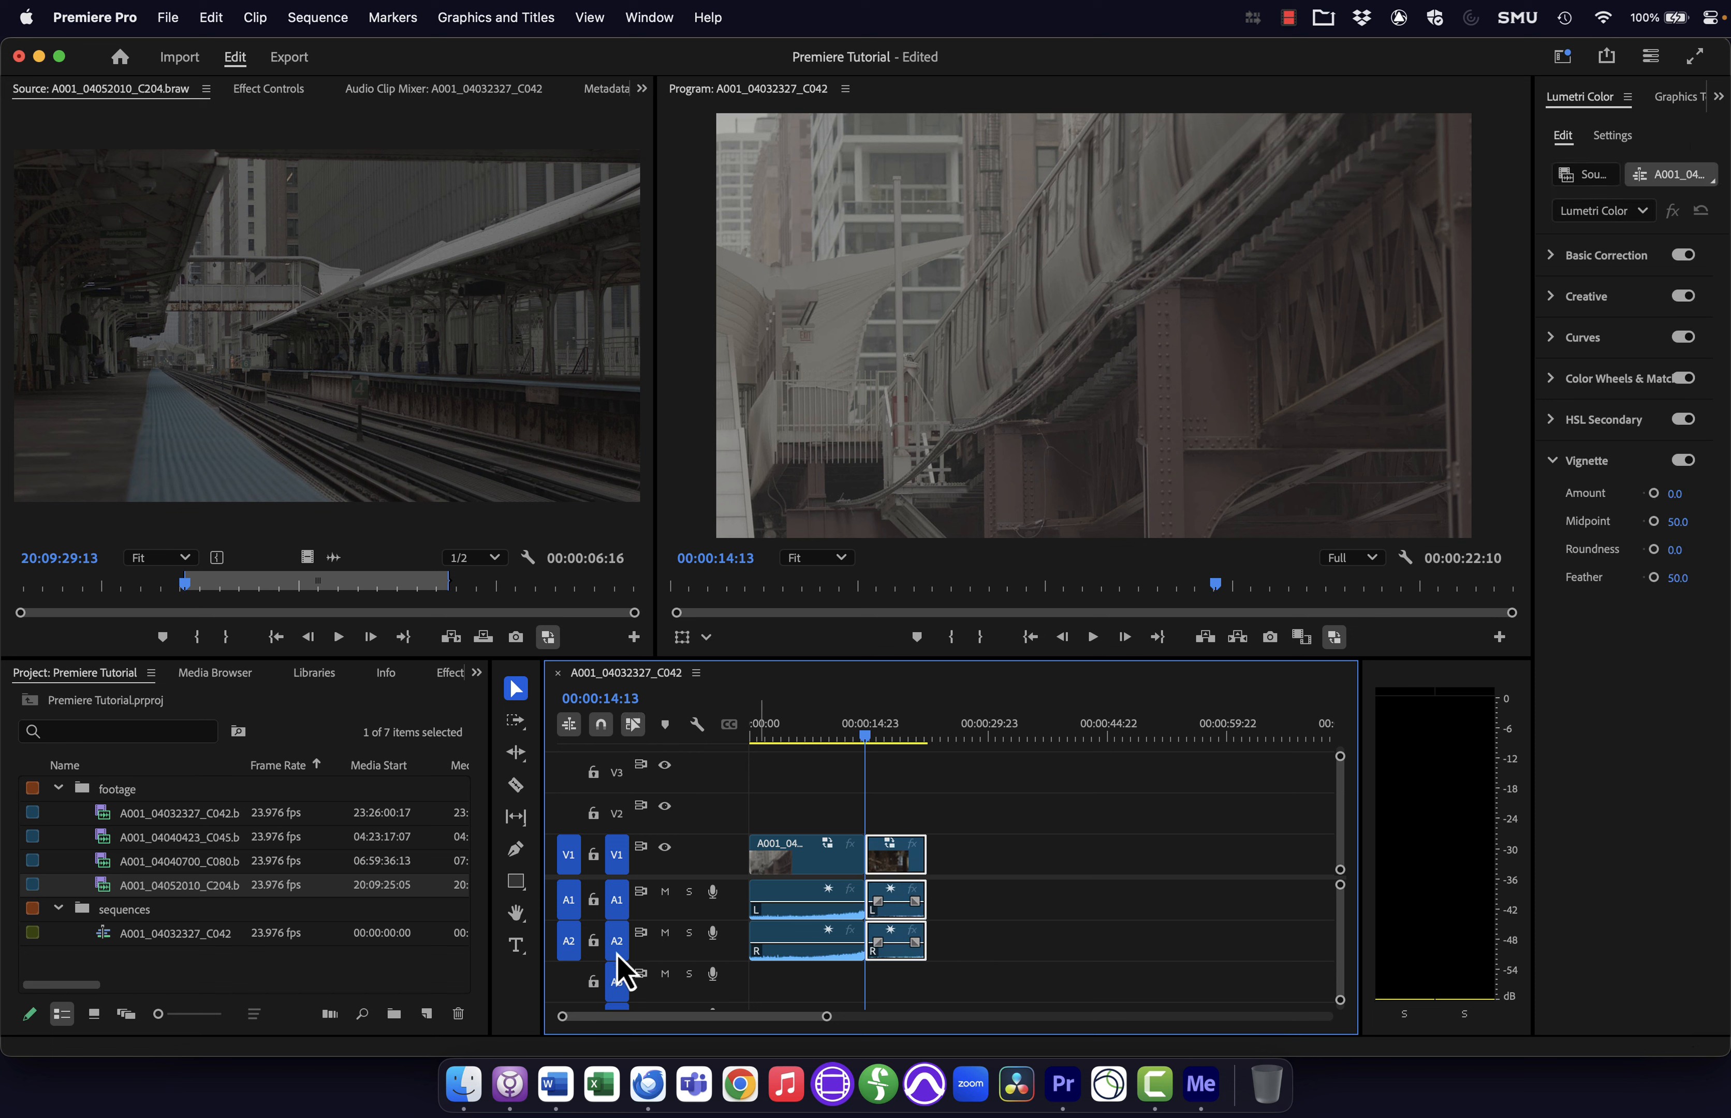
drag(889, 869, 1017, 869)
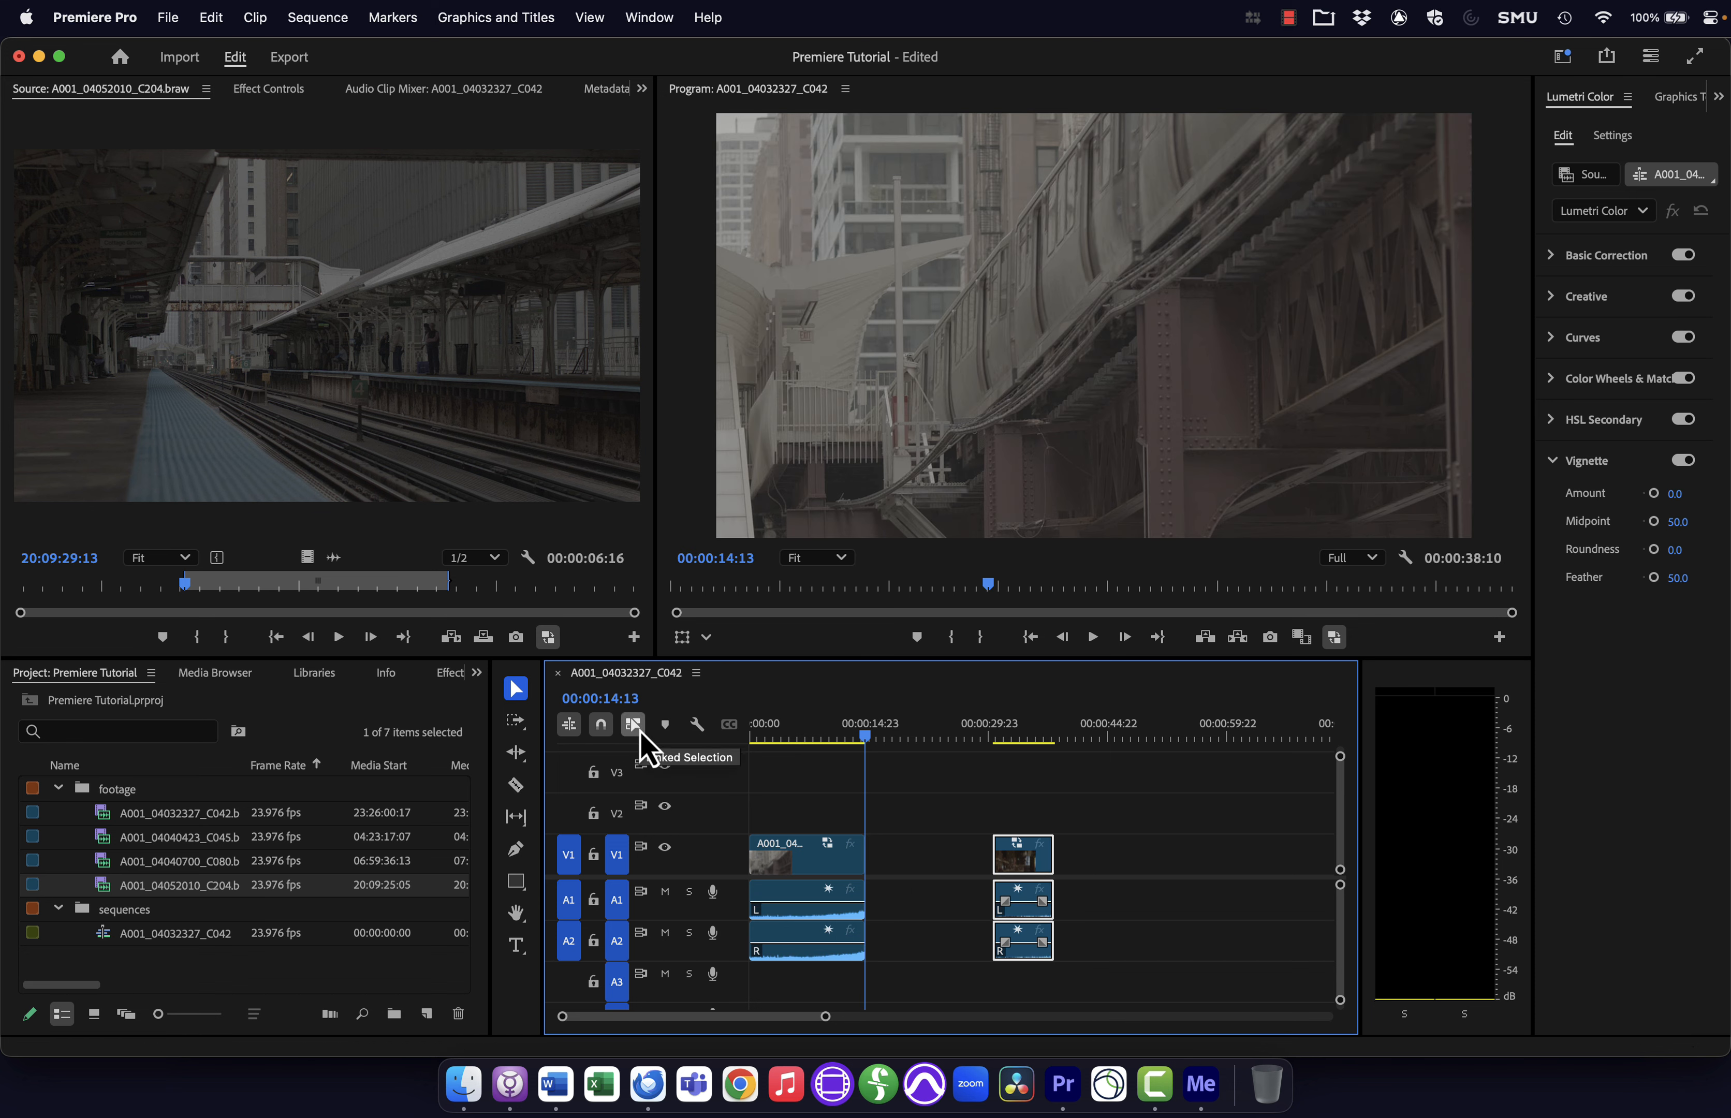
click(640, 729)
drag(1037, 862, 945, 847)
drag(1031, 910, 1078, 931)
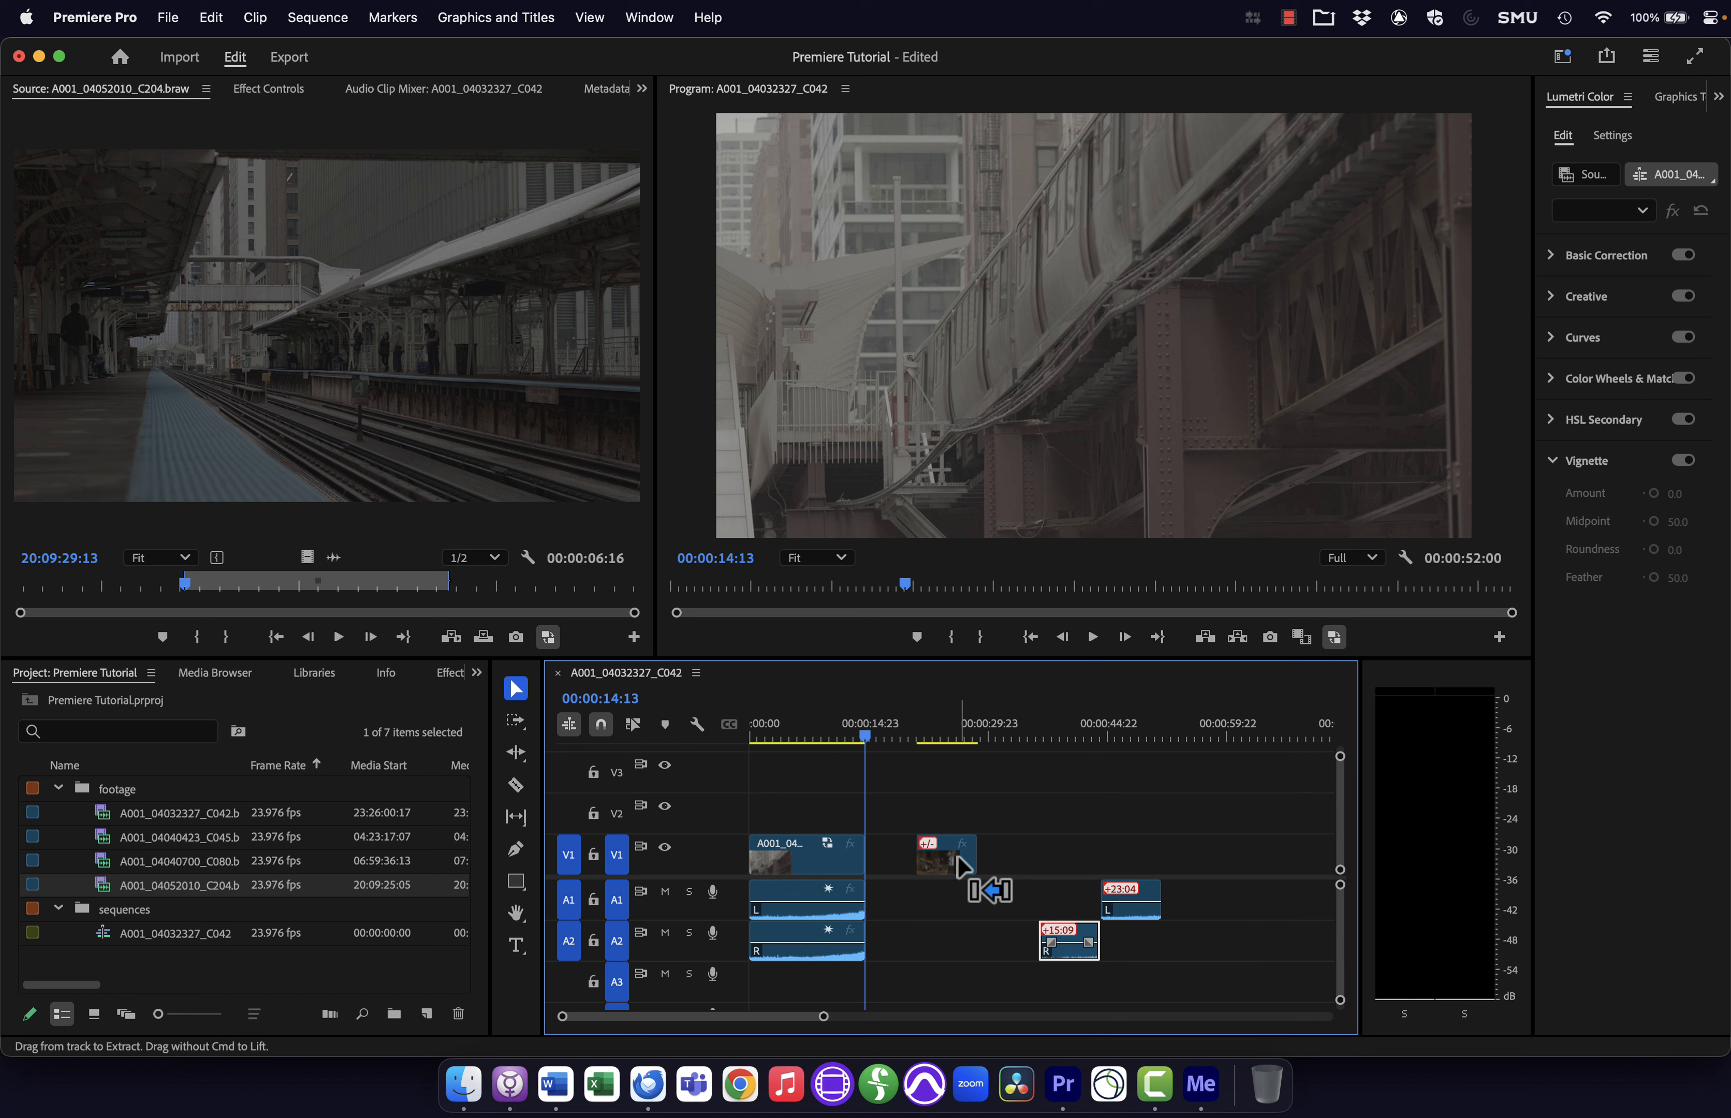
- Undo the separate video and audio moves and, with linked selection on, return the whole A001_04040700_C080 clip against A001_04032327_C042
key(super+z)
key(super+z)
key(super+z)
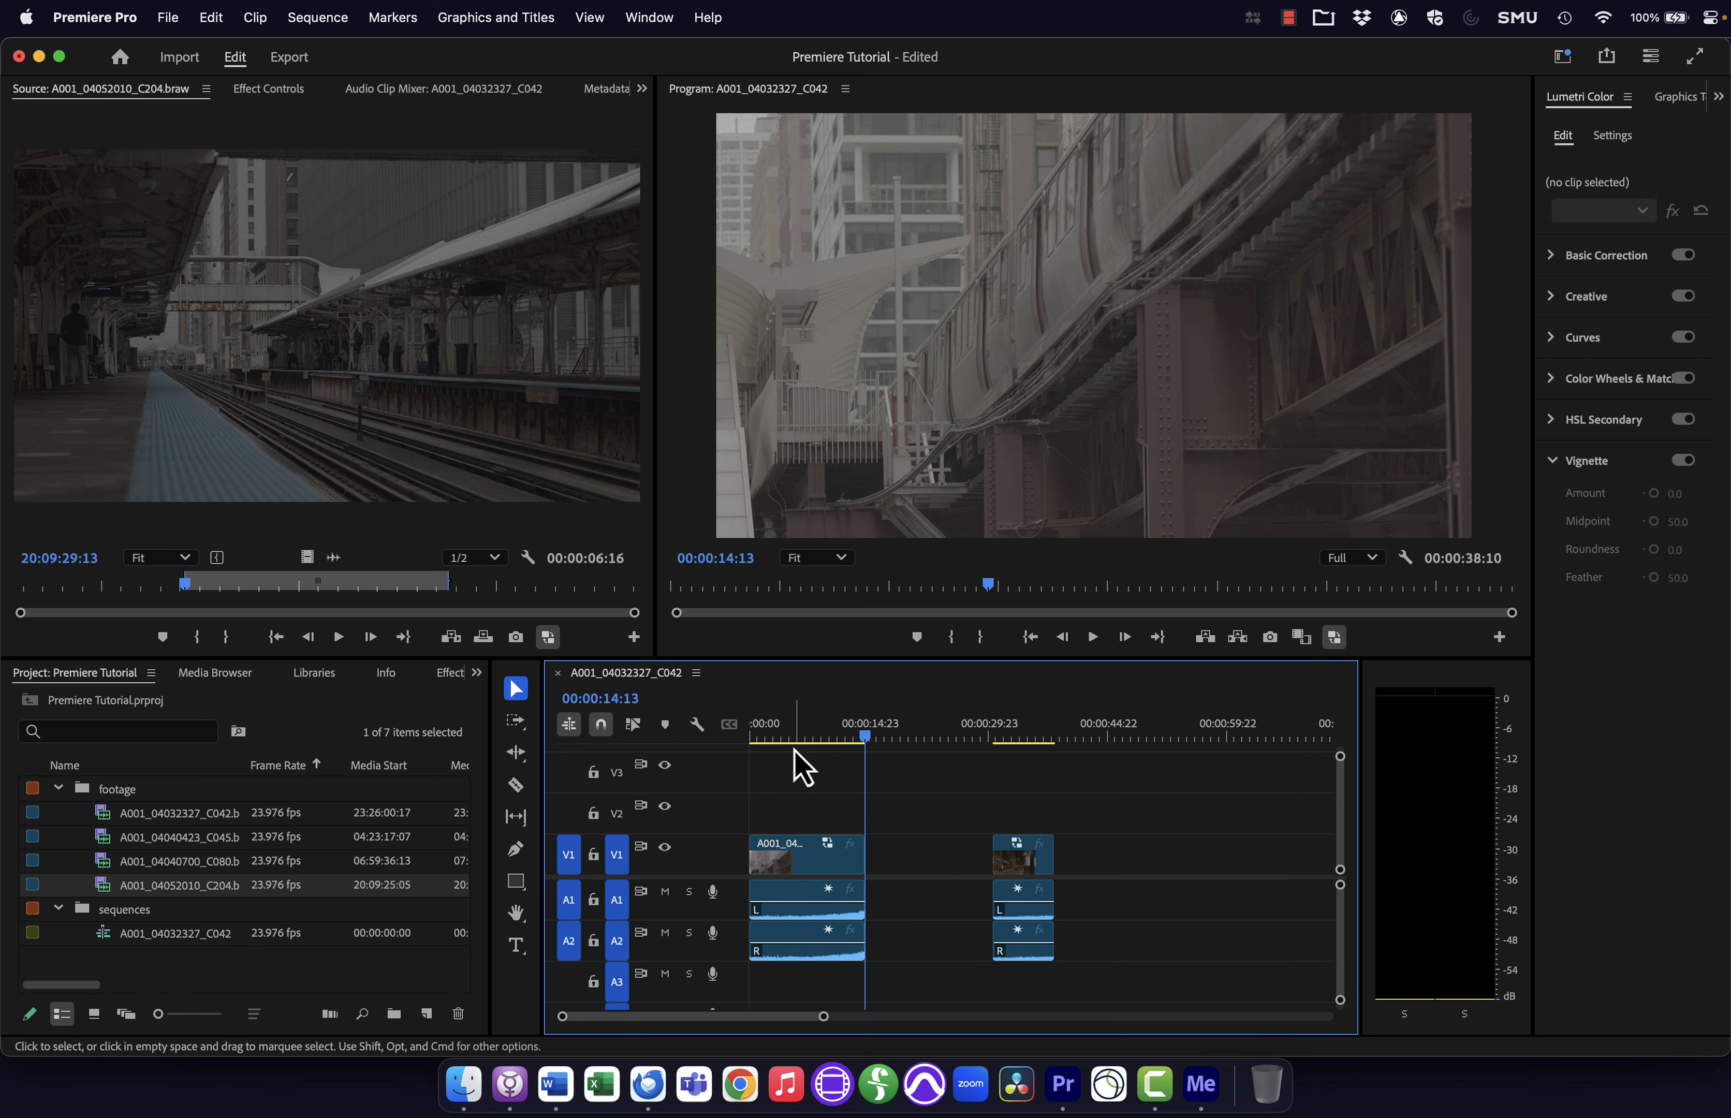
click(639, 725)
drag(1024, 865, 893, 860)
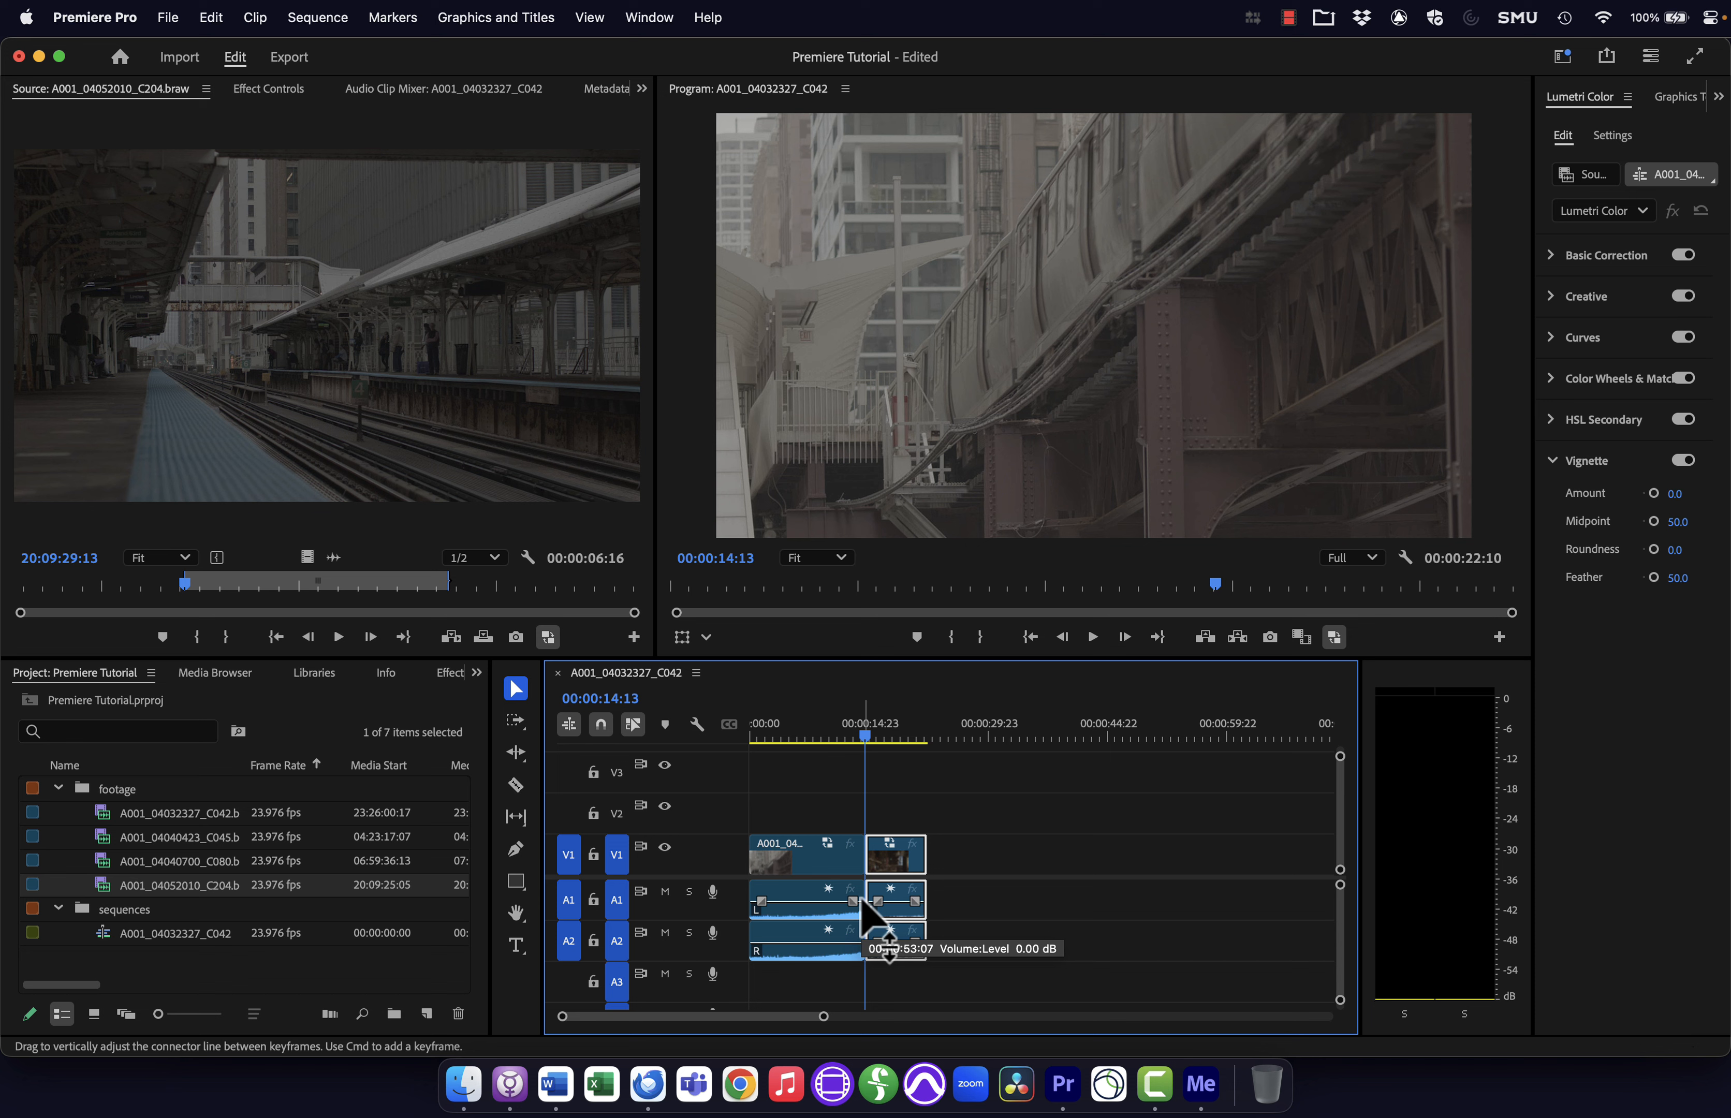
- Set the In point of clip A001_04052010_C204 at 20:09:32:04 in the Source monitor
click(270, 342)
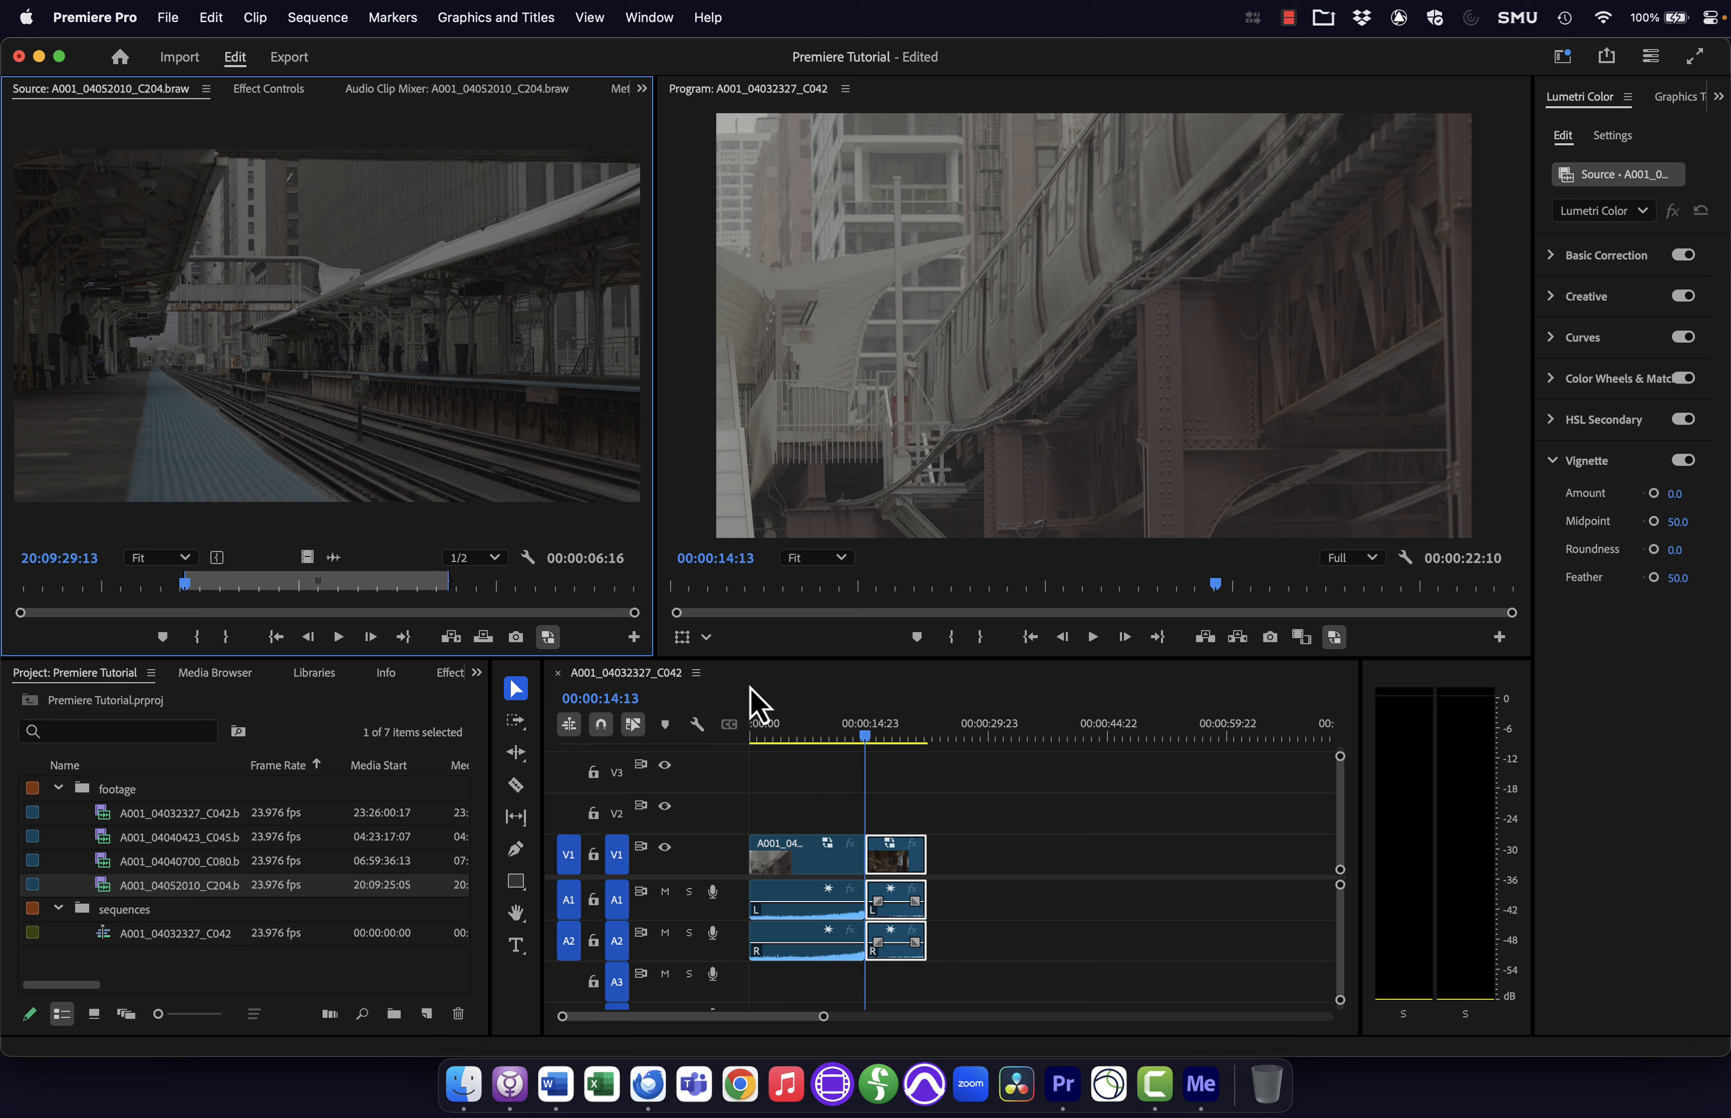
click(291, 582)
key(i)
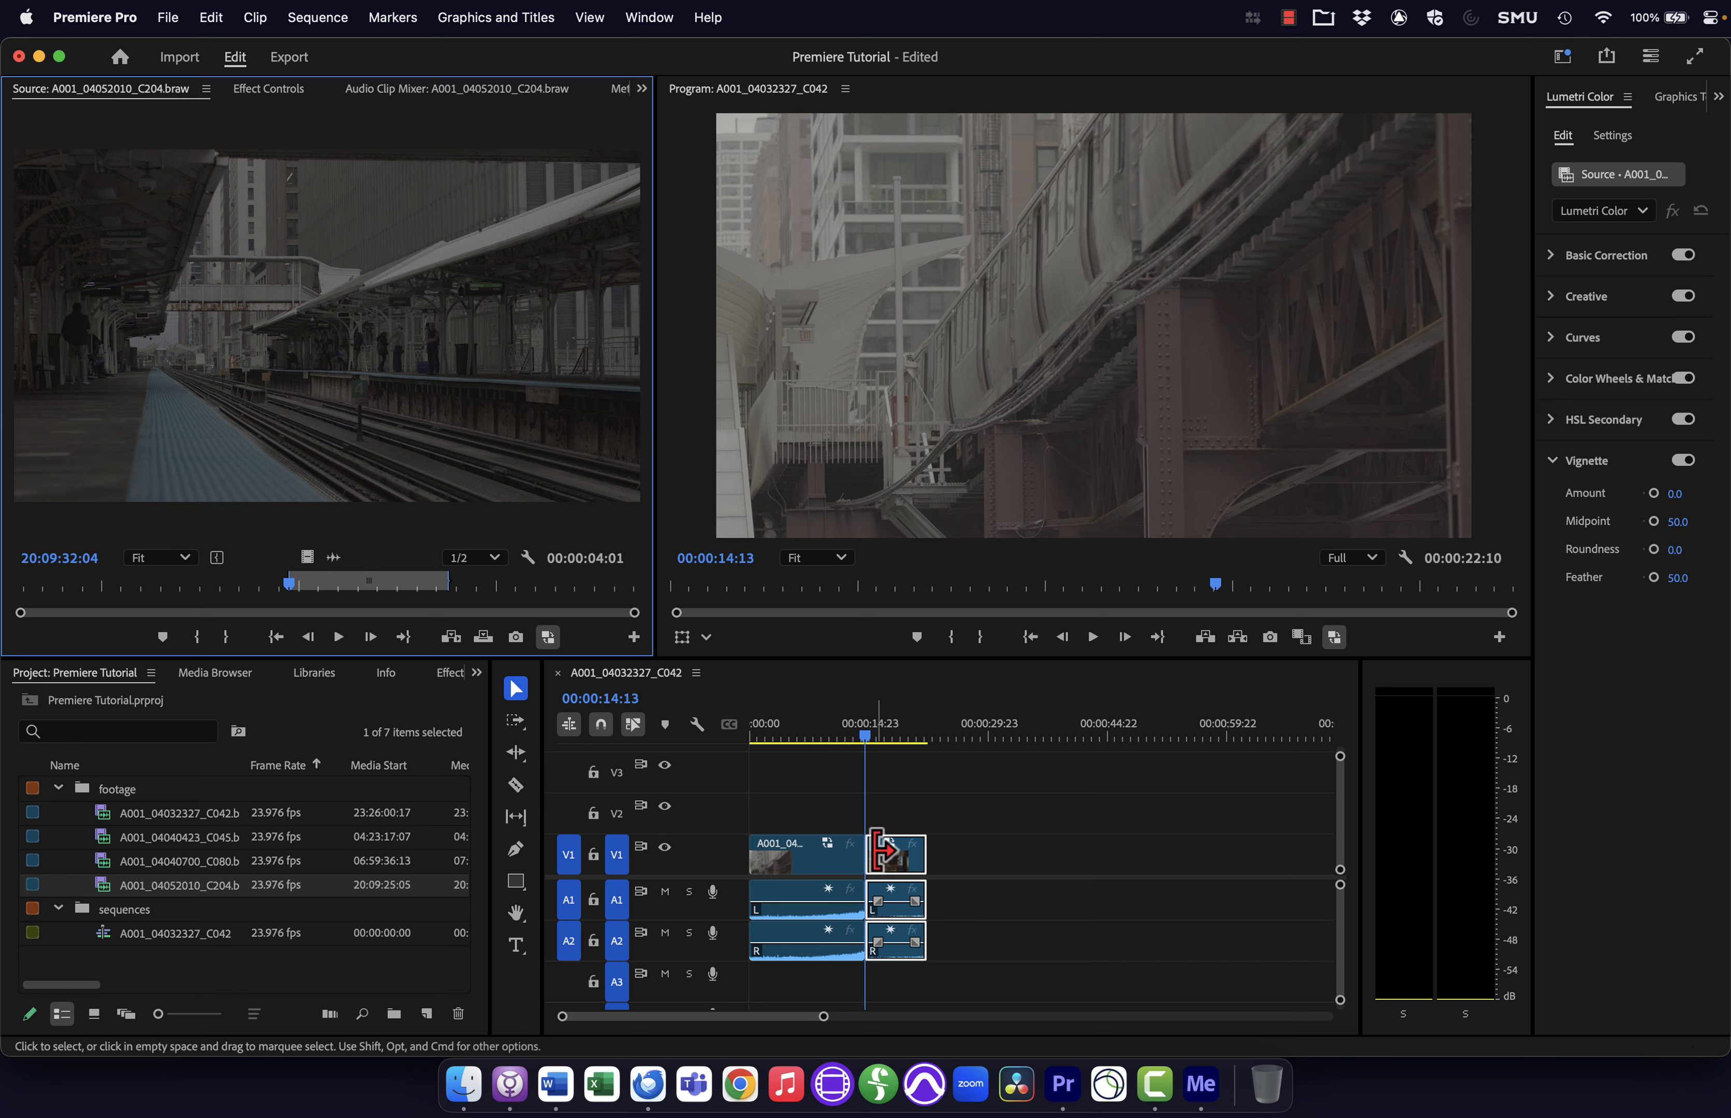
- Overwrite the start of the A001_04040700_C080 clip with the marked A001_04052010_C204 range, scrub near the cut, and undo the edit
mouse_move(822, 1017)
mouse_down()
mouse_move(816, 1033)
mouse_move(776, 1029)
mouse_move(789, 1024)
mouse_up()
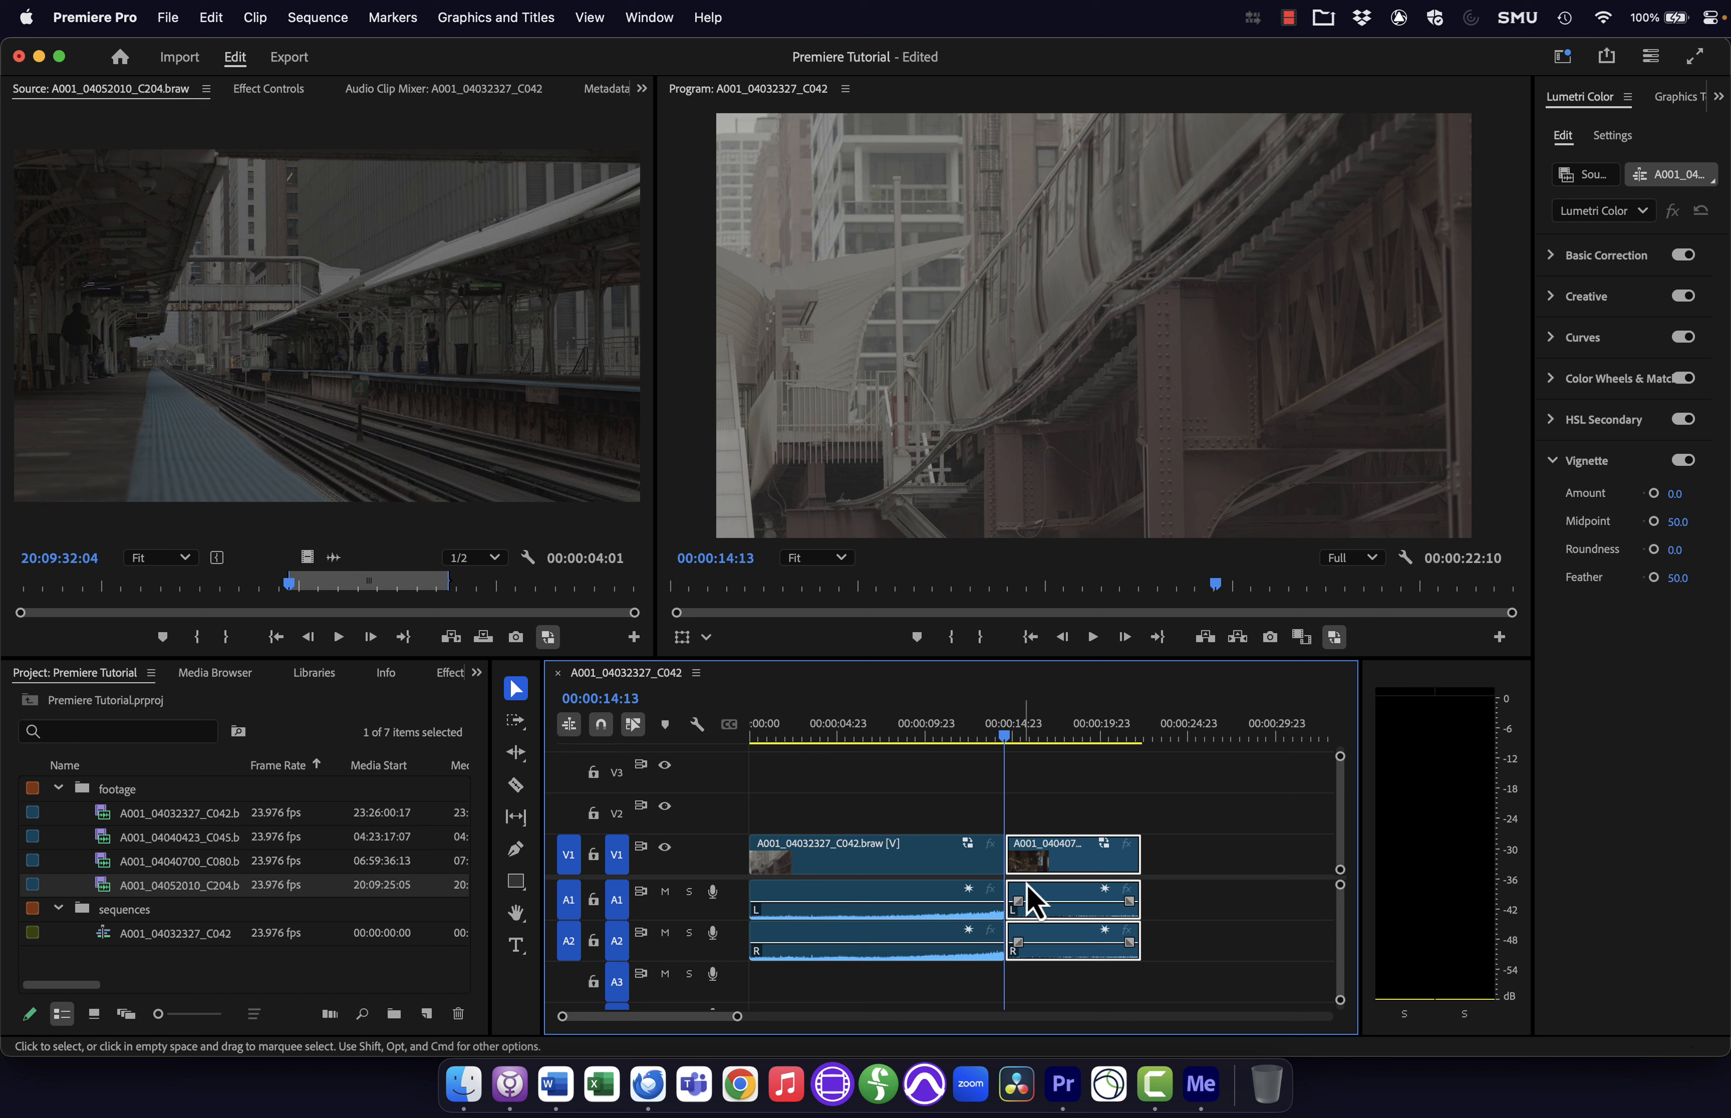
drag(387, 440, 1016, 860)
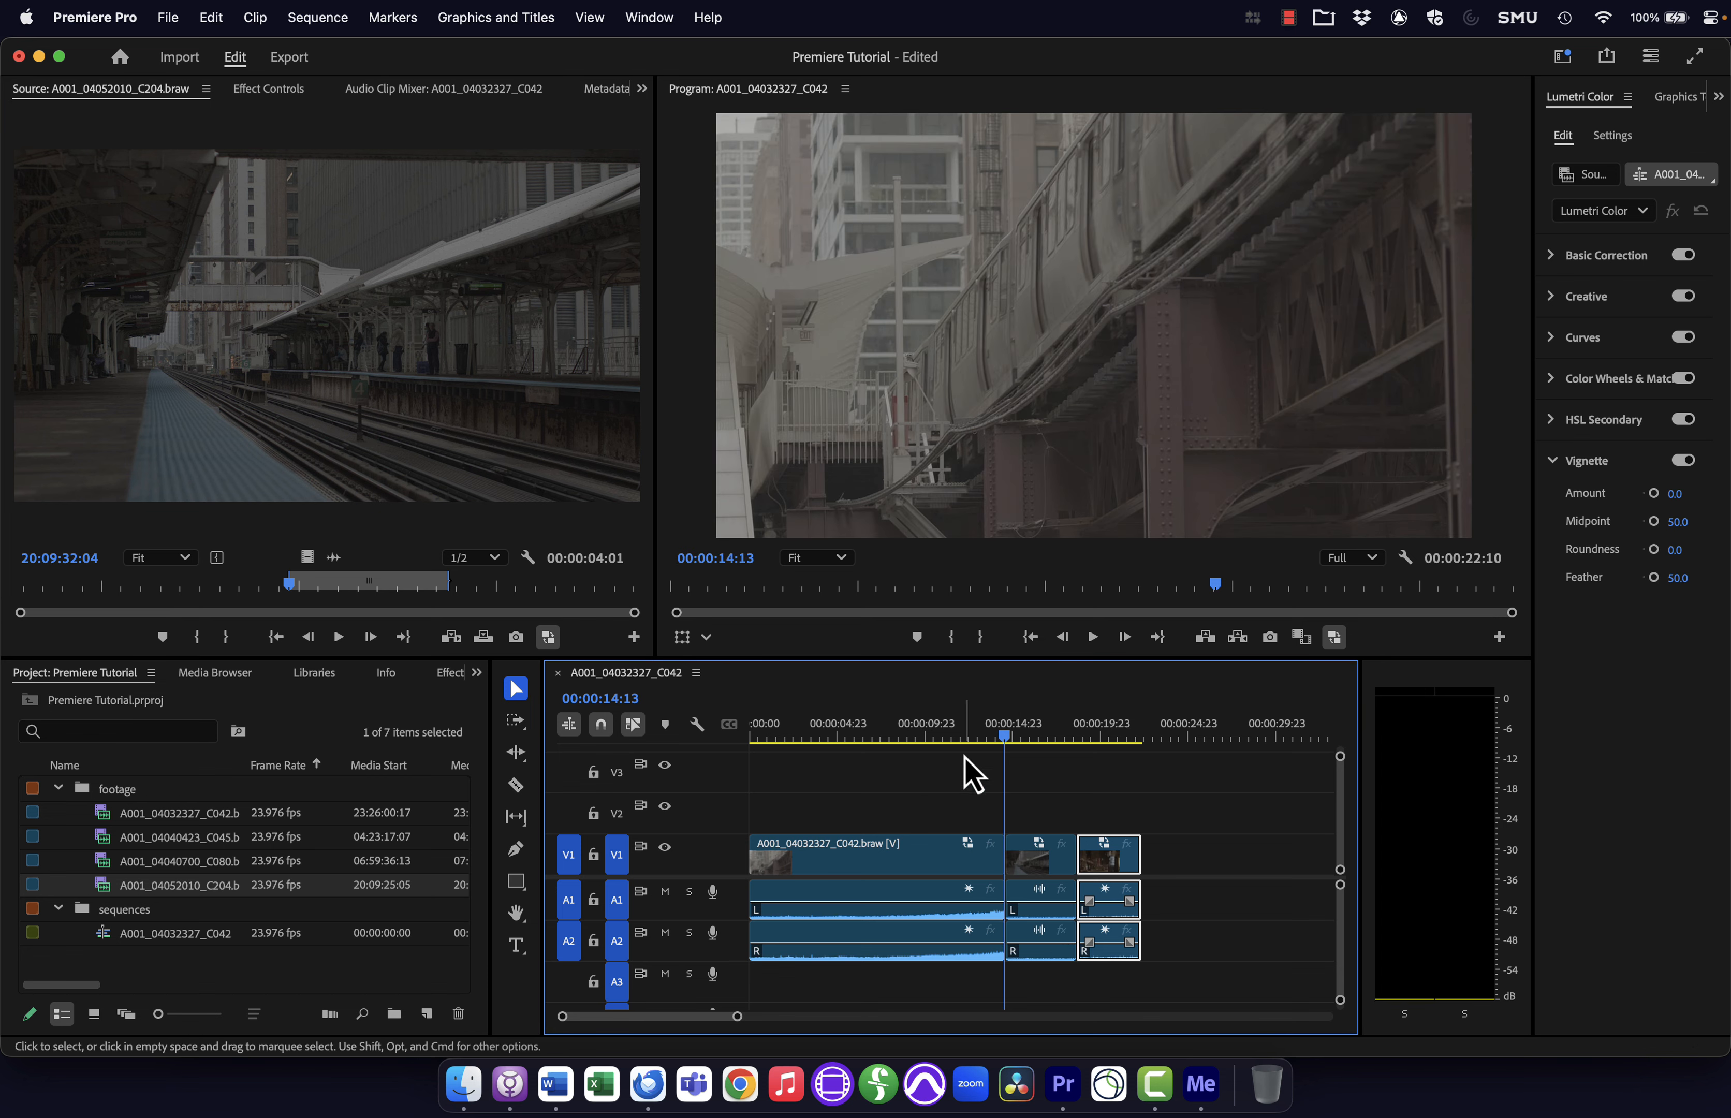
drag(962, 741, 1002, 739)
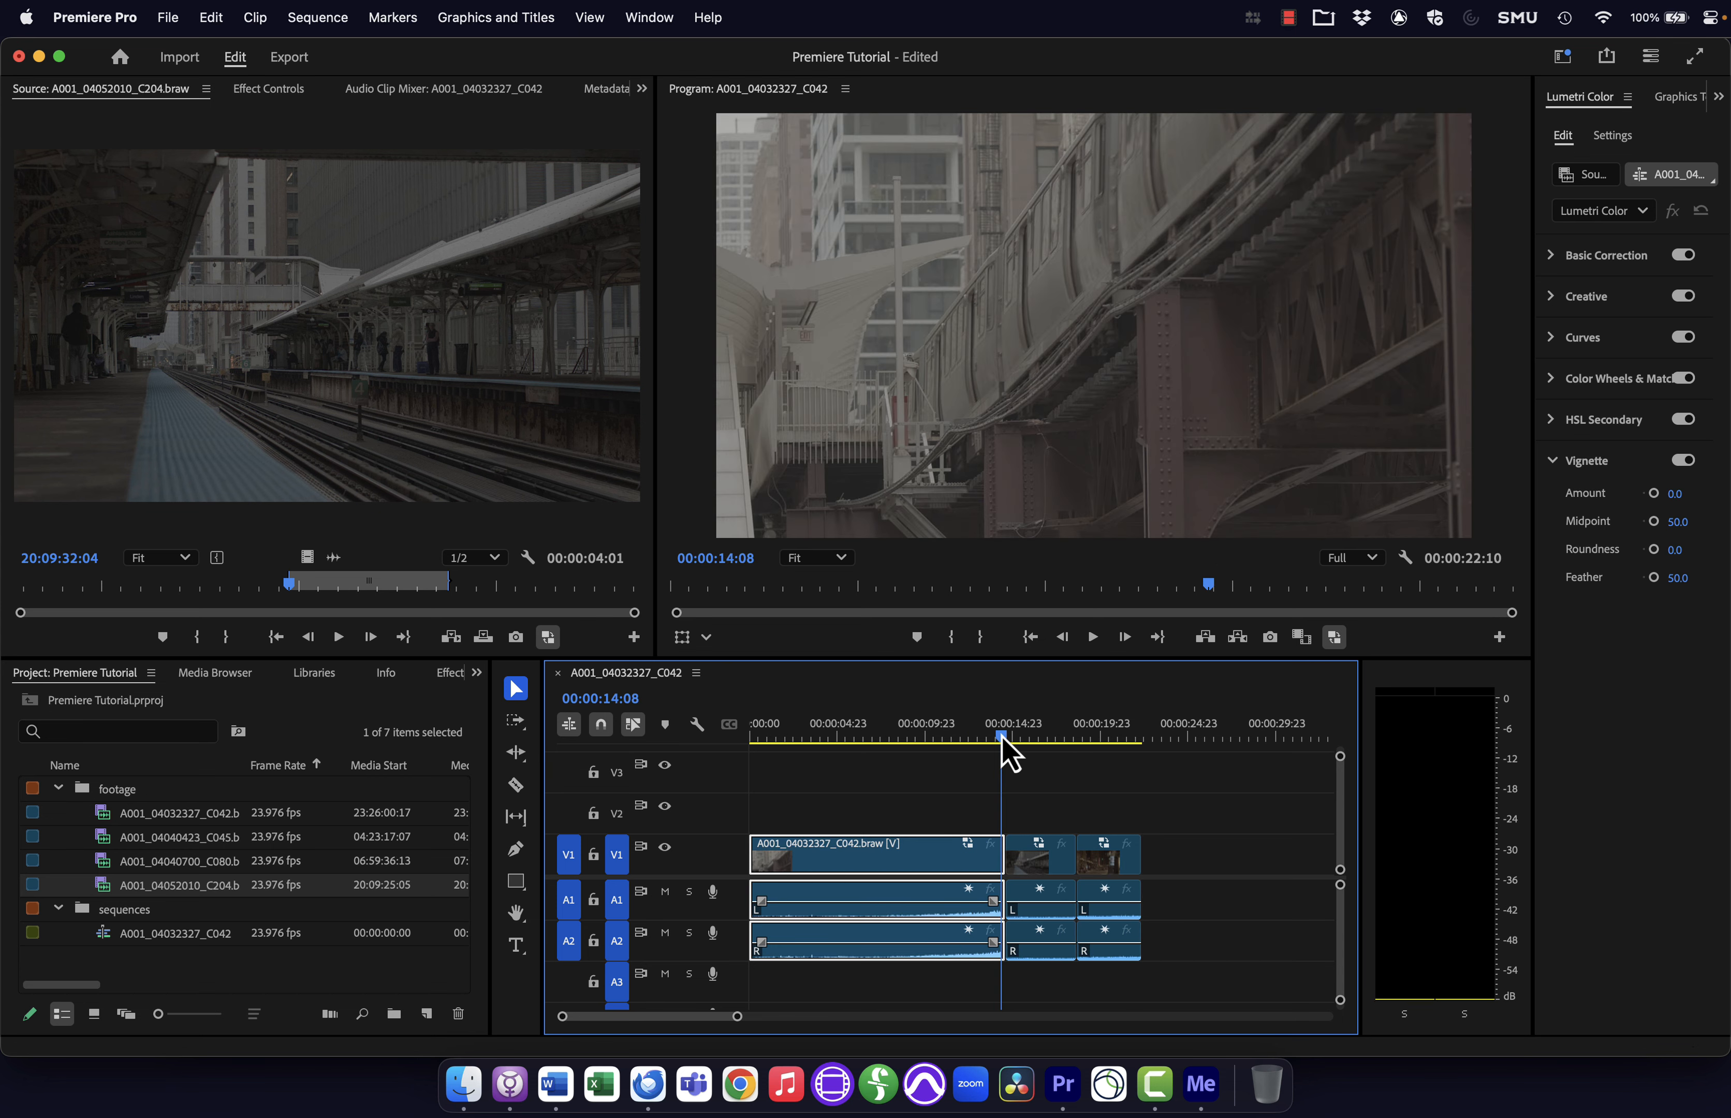
key(super+z)
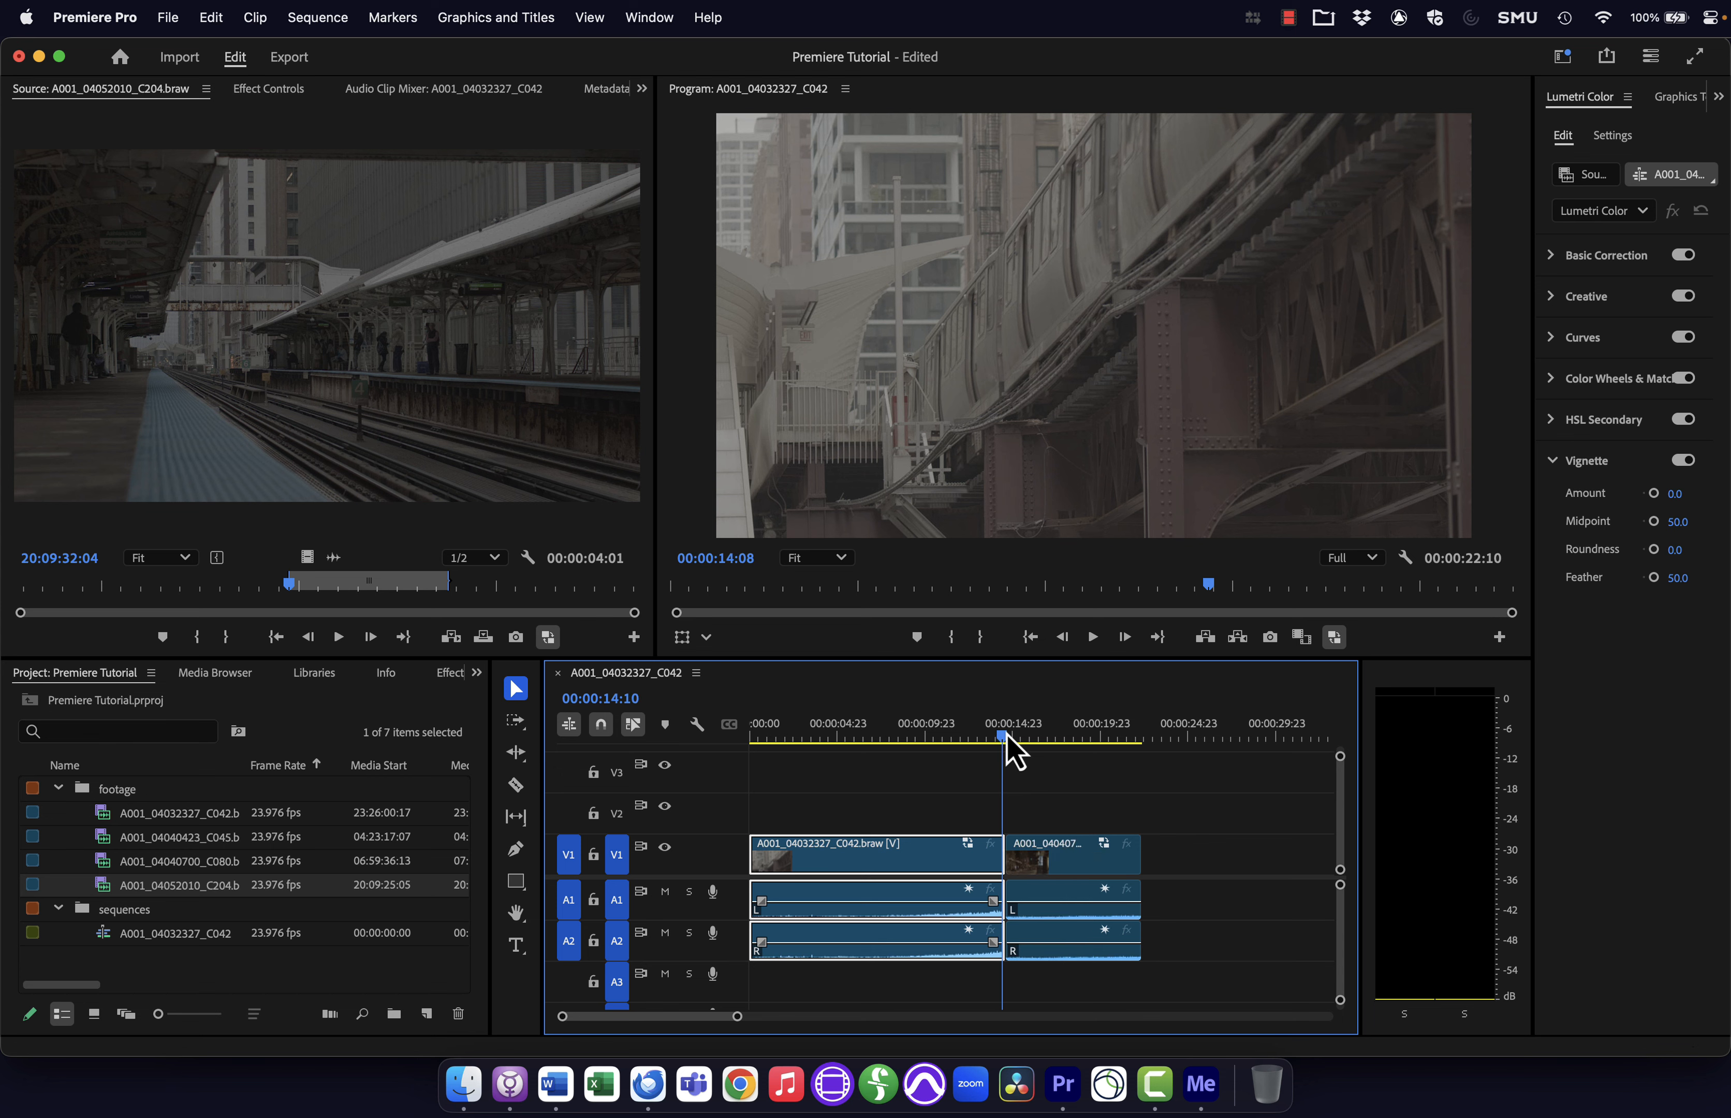
- Compare the frames around the cut before and after overwriting A001_04040700_C080's start with the A001_04052010_C204 range, and undo the overwrite
mouse_move(1007, 738)
mouse_down()
mouse_move(1115, 745)
mouse_move(1025, 739)
mouse_up()
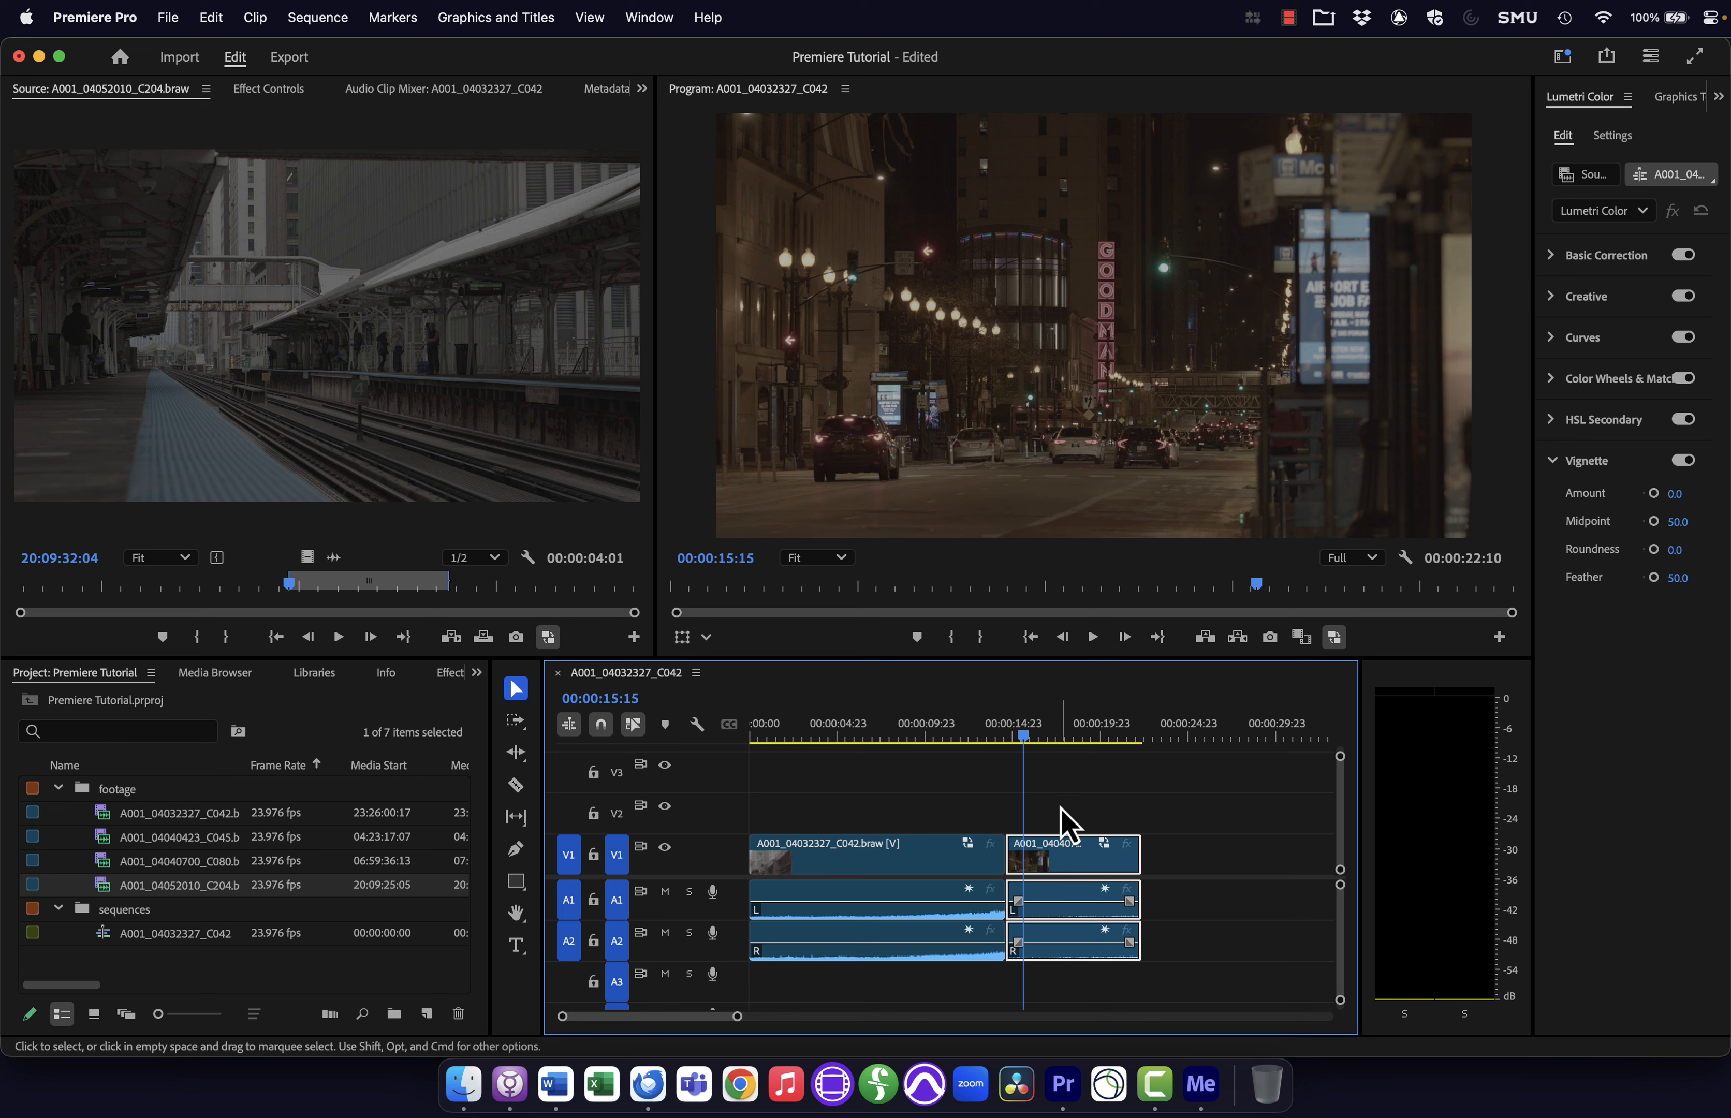
drag(1023, 738, 924, 738)
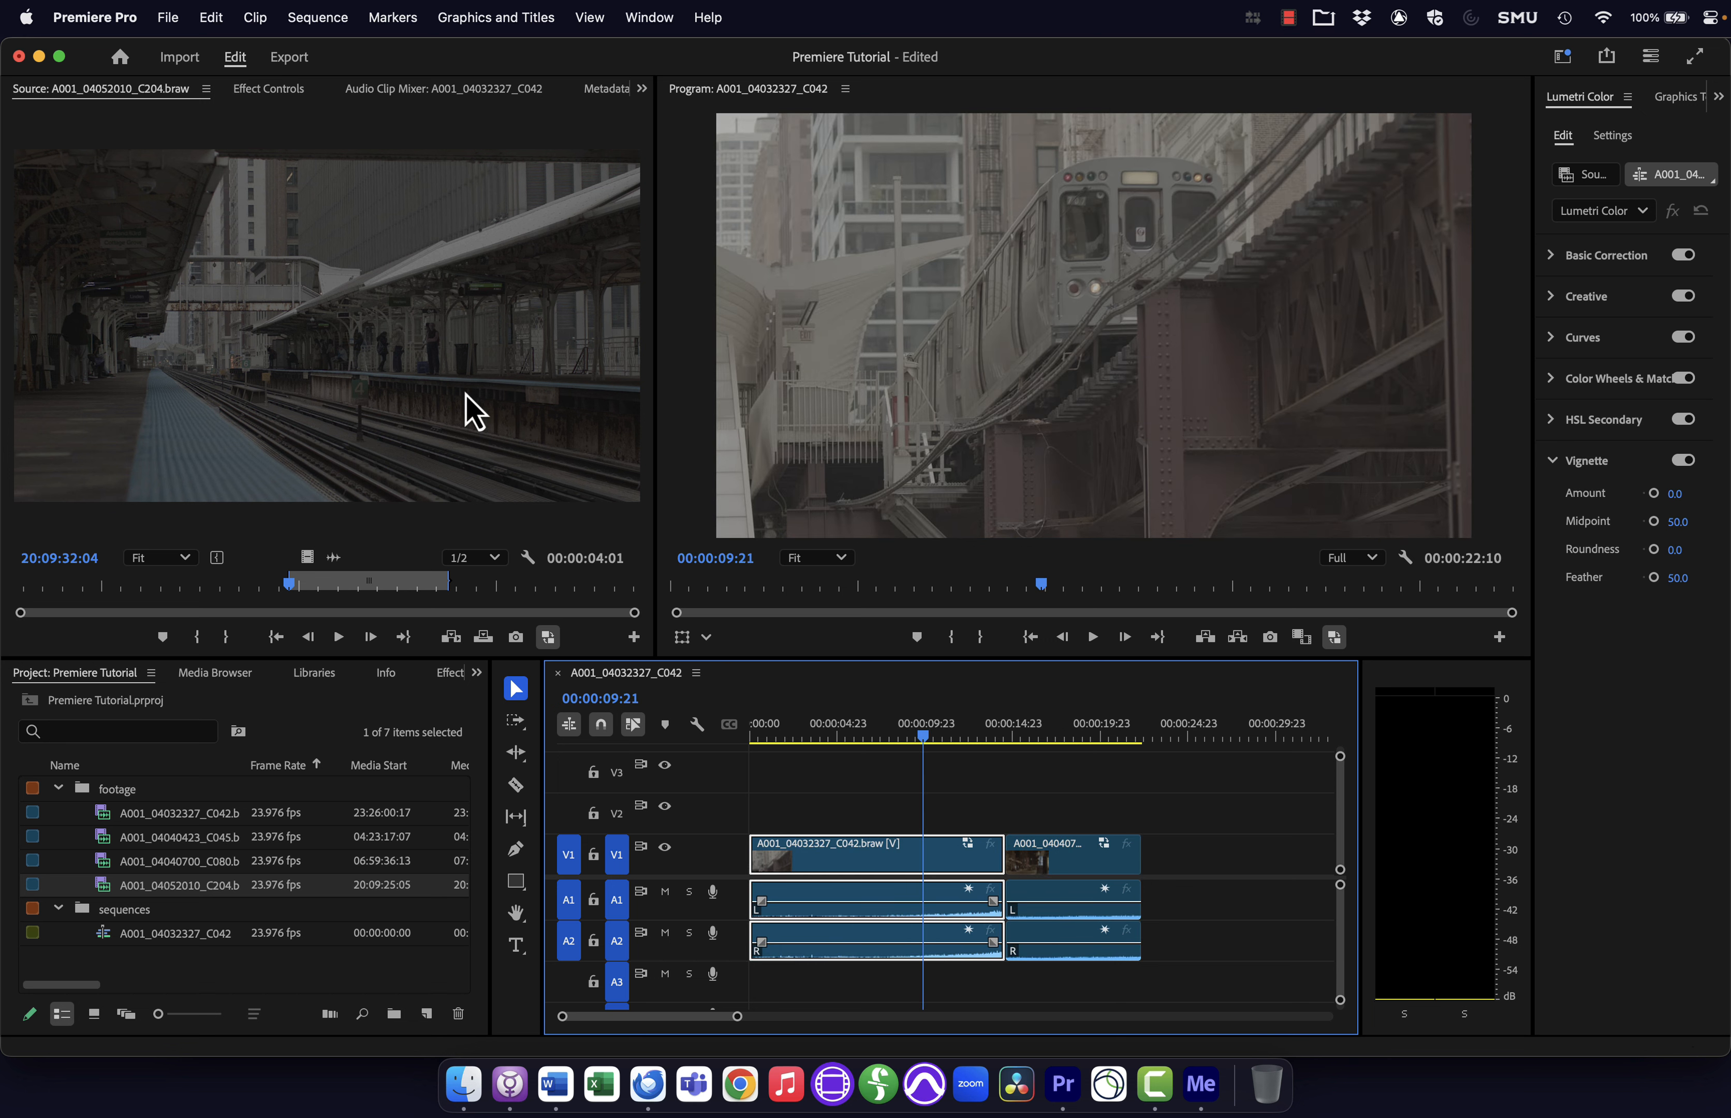
drag(465, 411, 1001, 843)
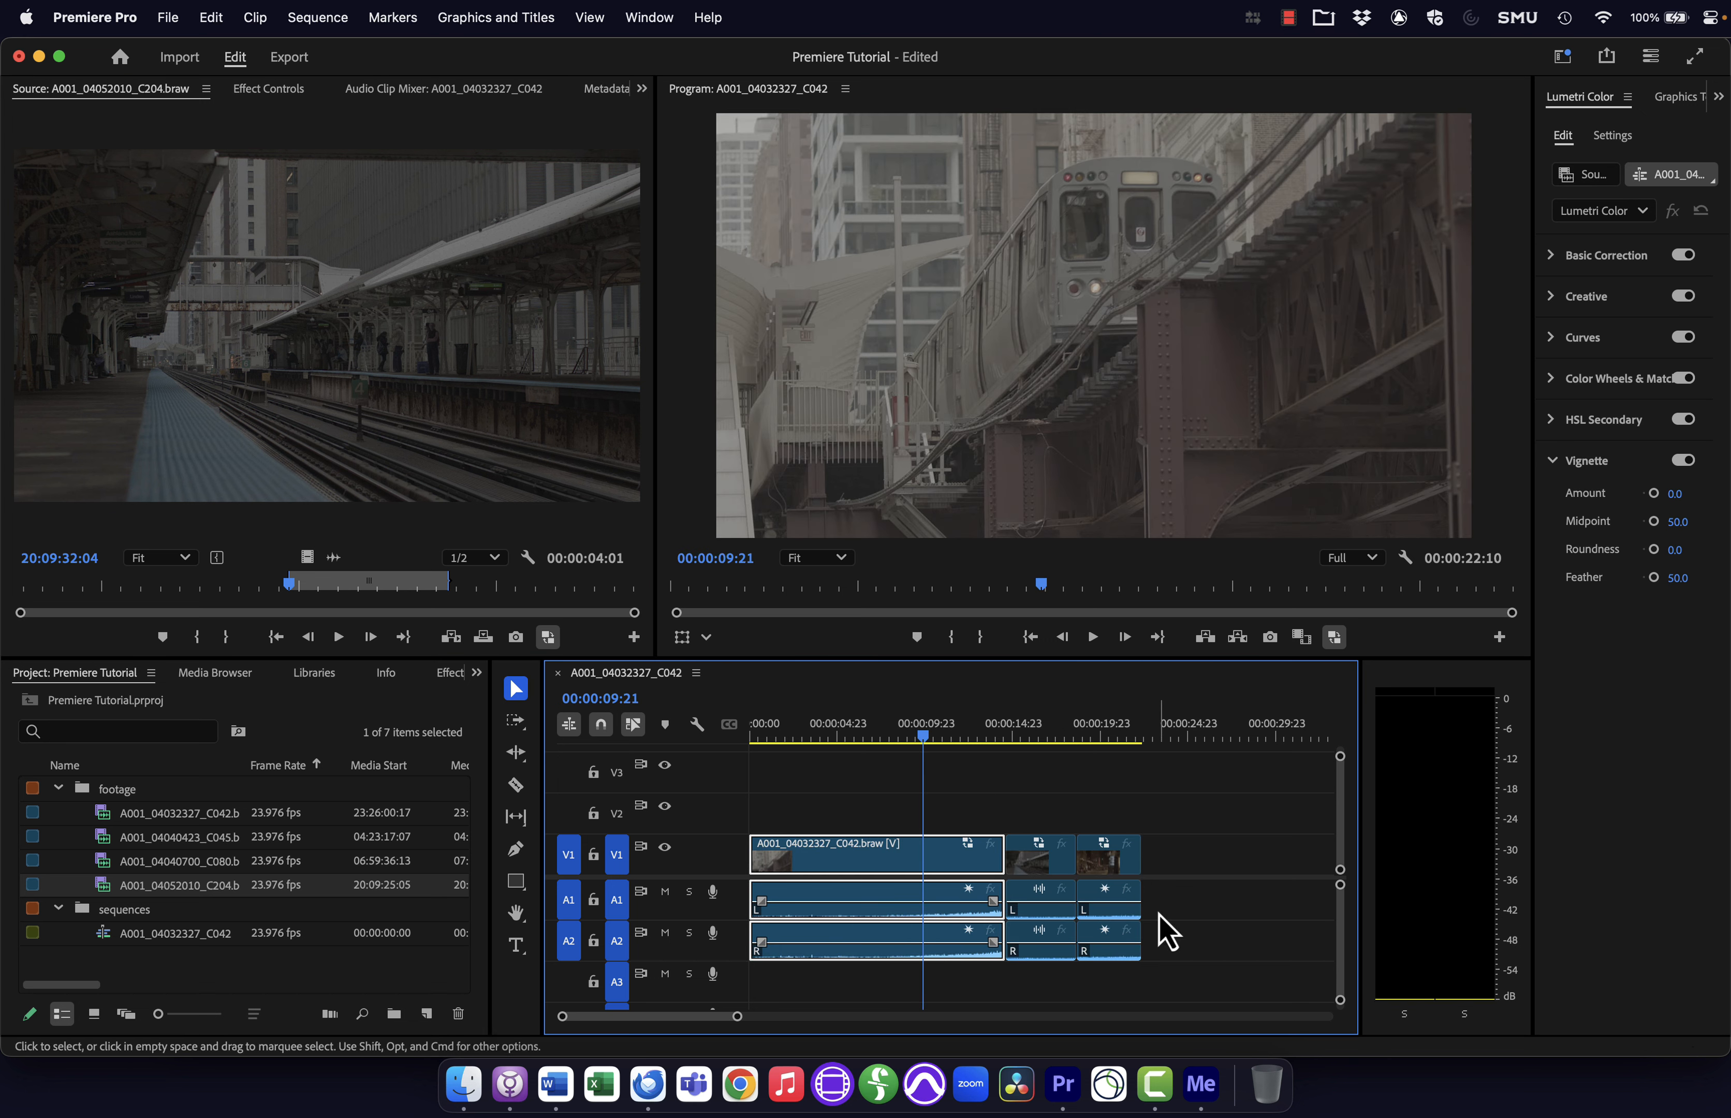
click(1101, 736)
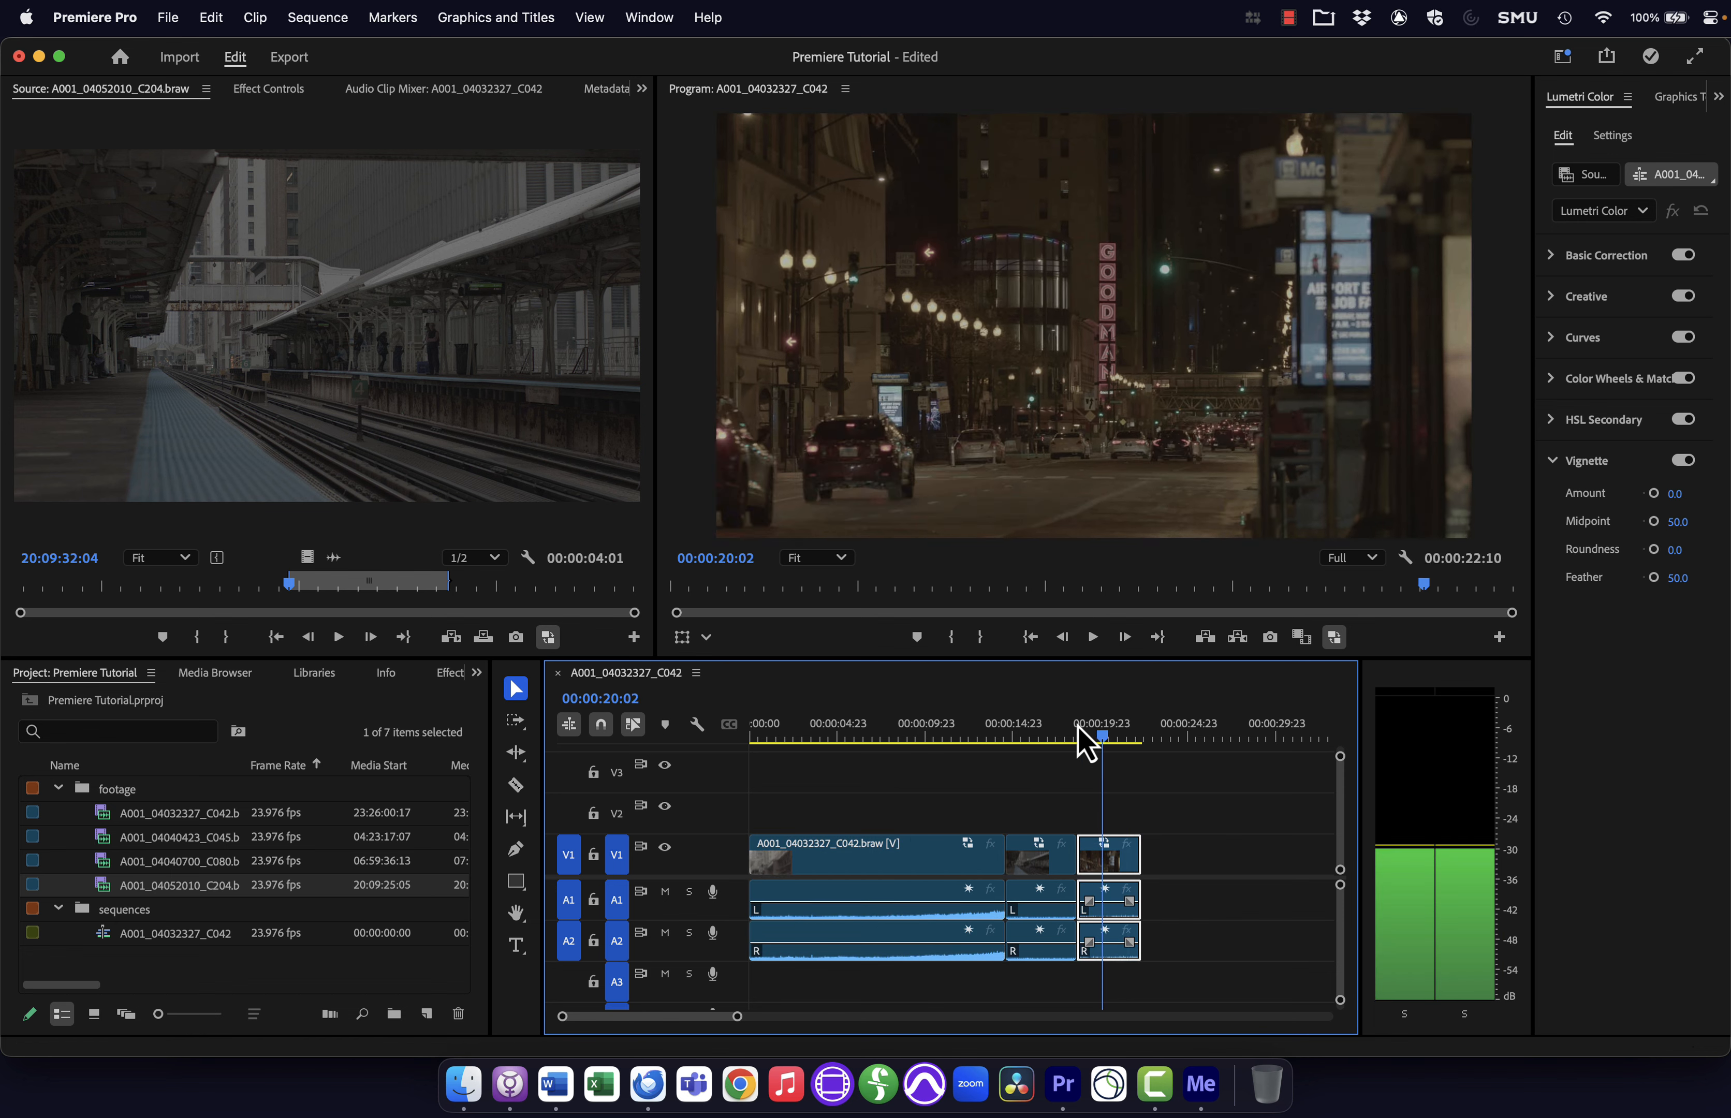
mouse_move(1079, 735)
mouse_down()
mouse_move(1016, 738)
mouse_move(1079, 734)
mouse_up()
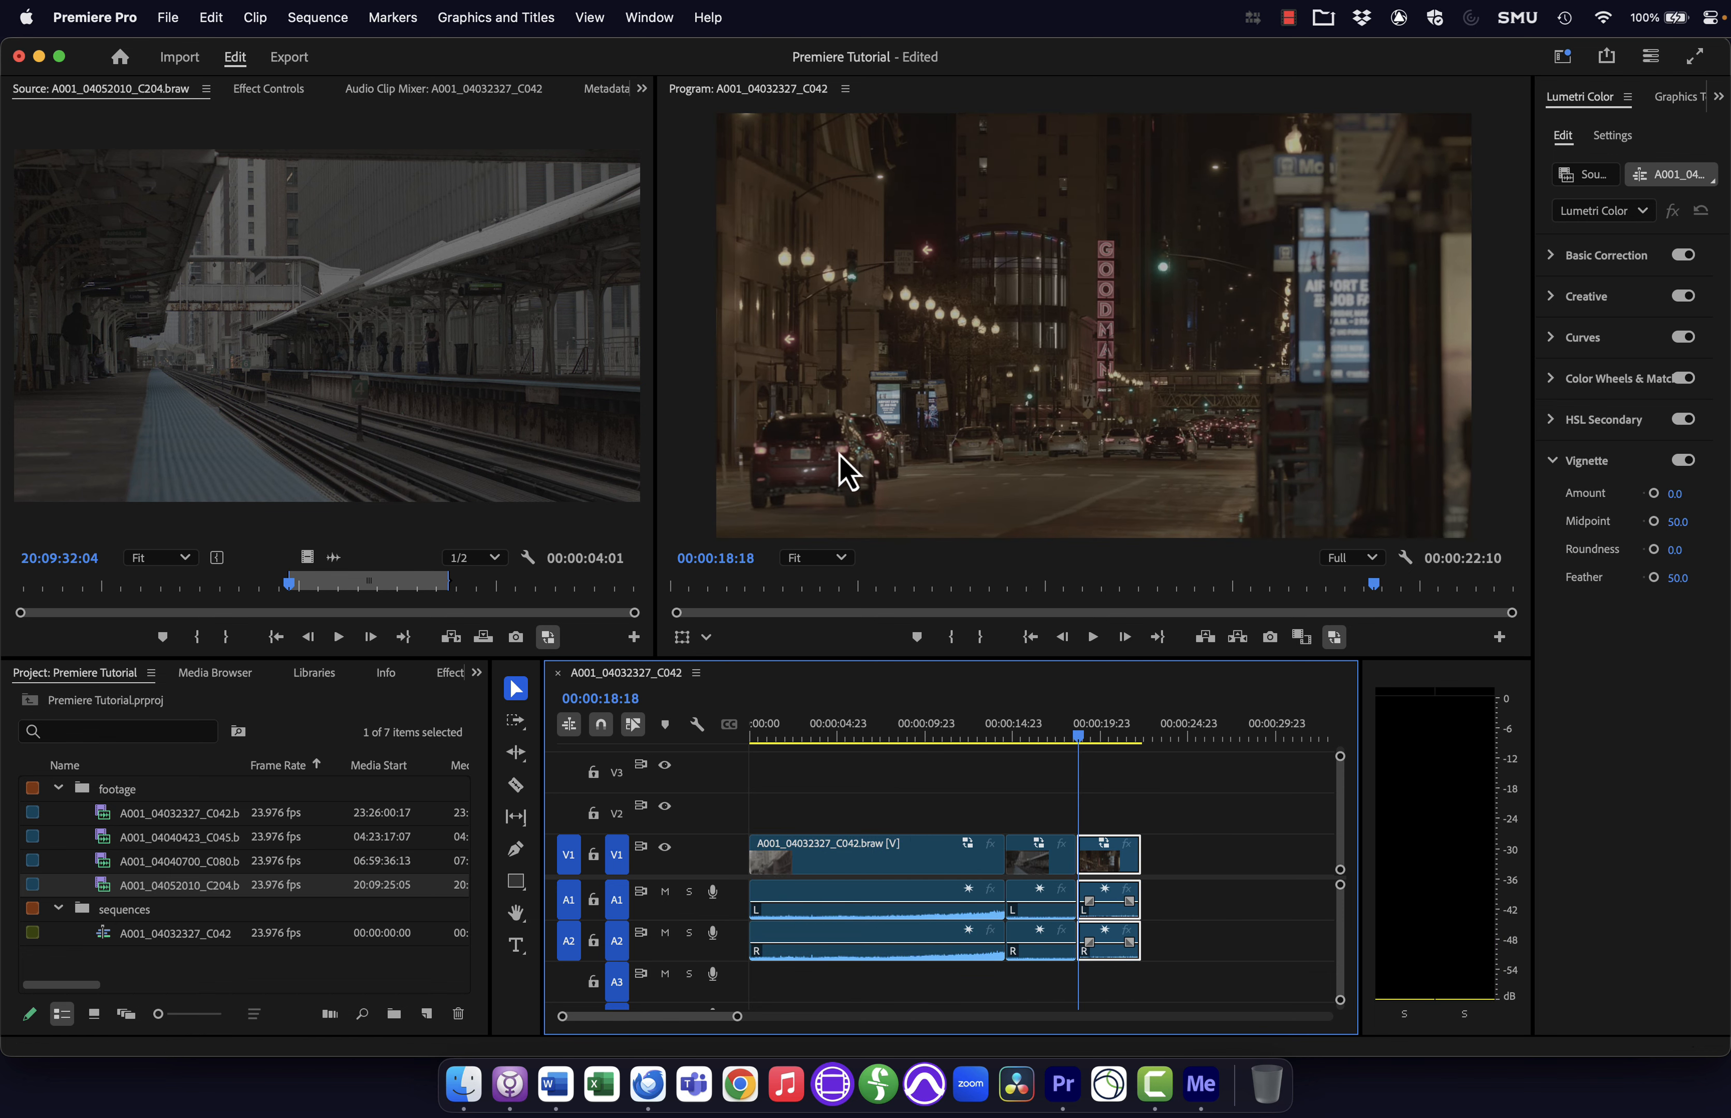
drag(1072, 739, 973, 738)
key(super+z)
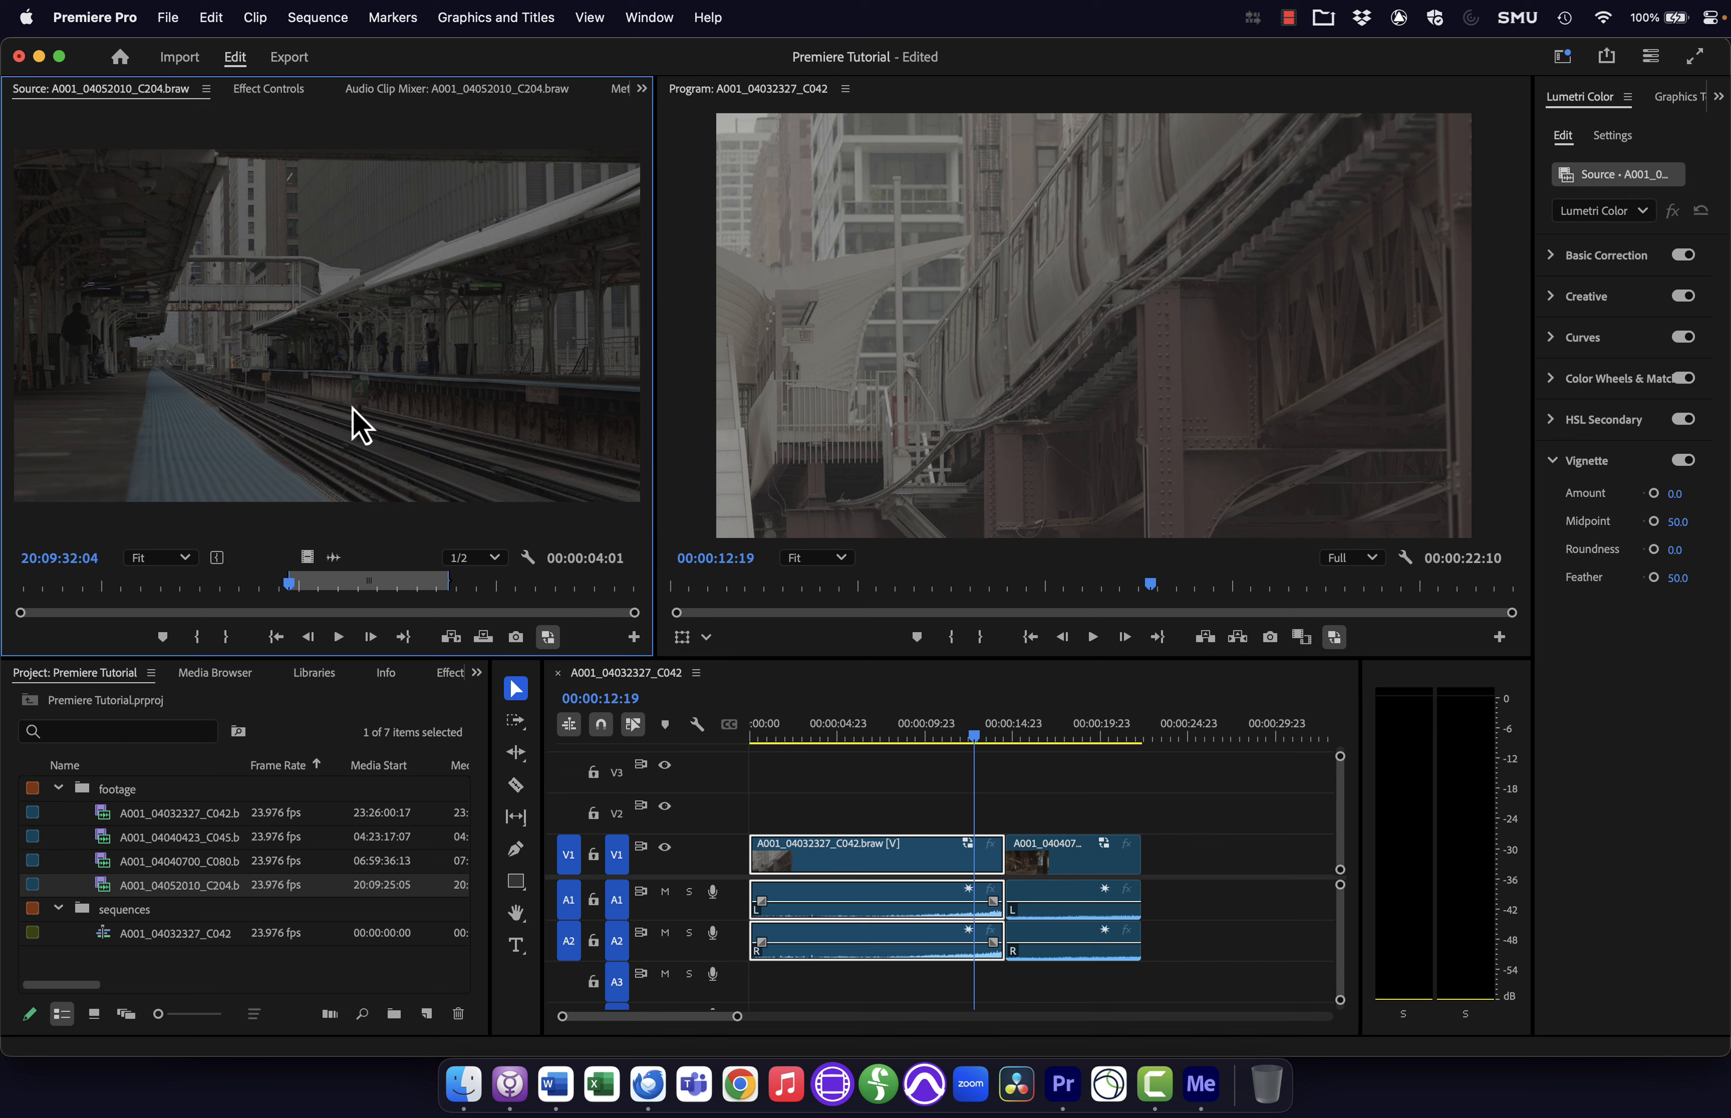
- Overwrite the start of A001_04040700_C080 with the marked range once more, scrub through the placed clip, and remove it again
drag(352, 411, 1022, 864)
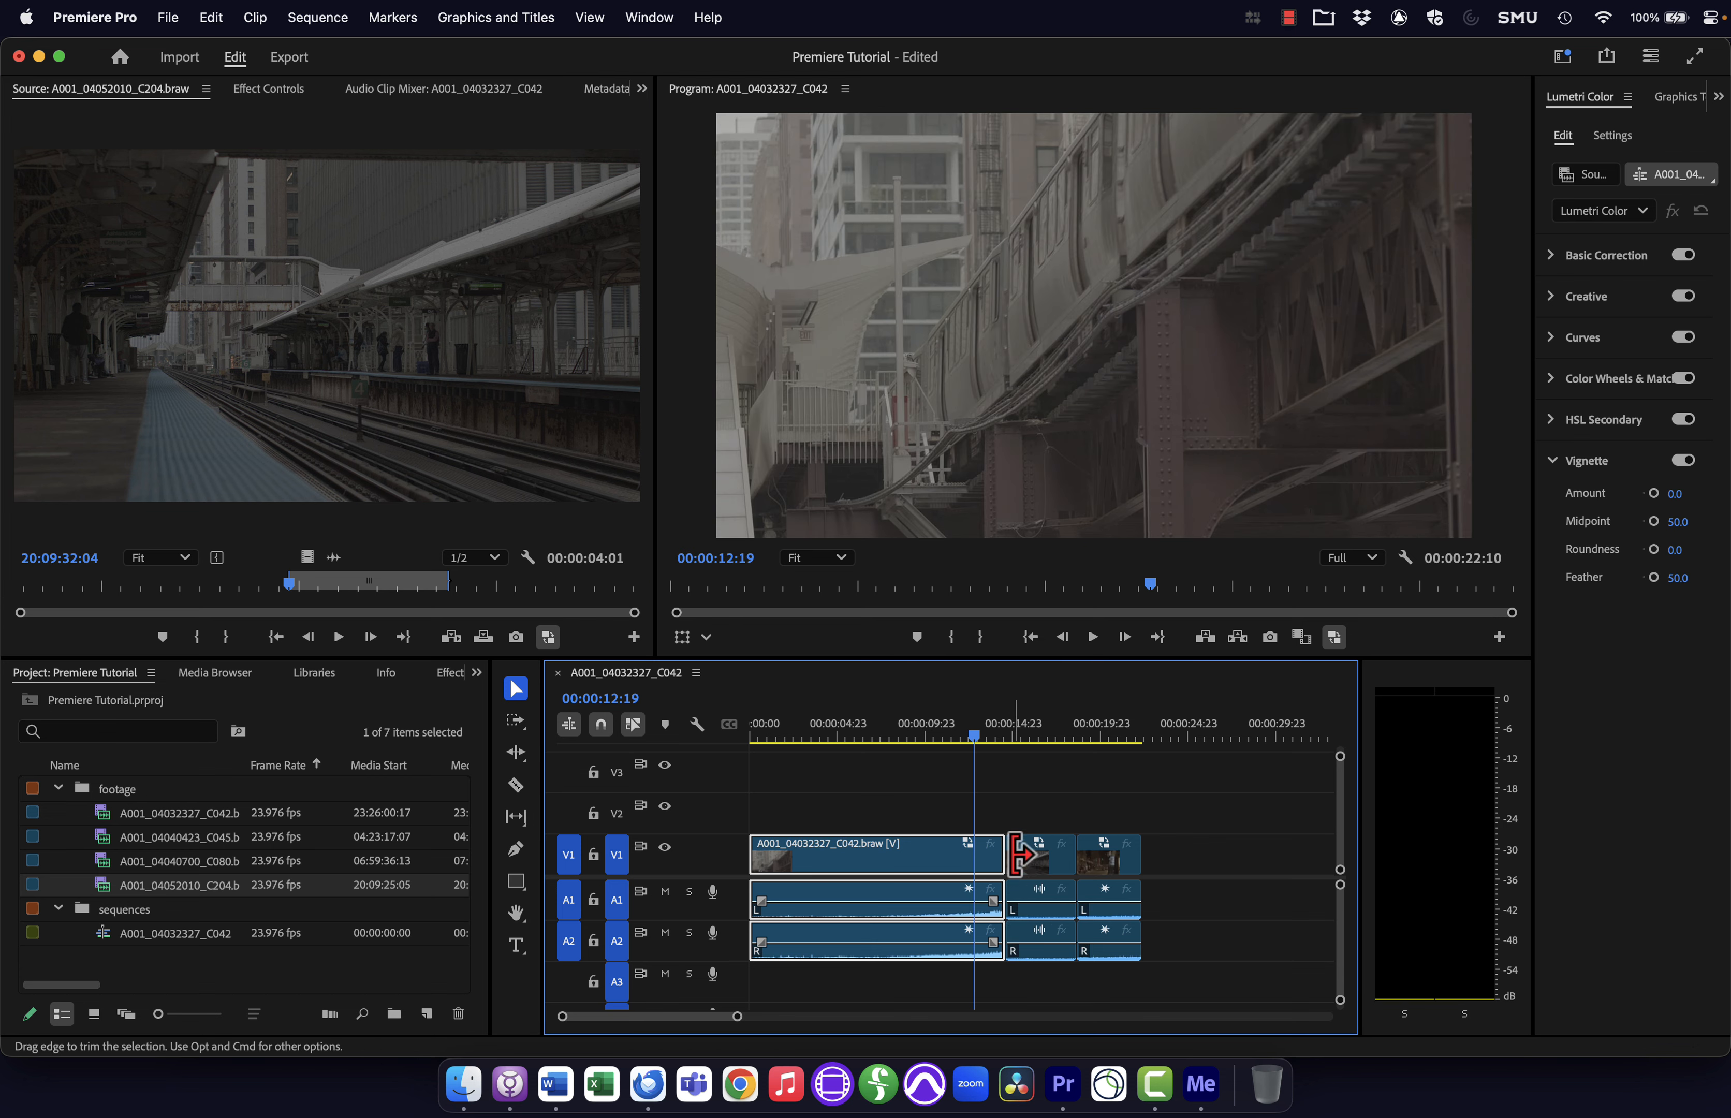
mouse_move(1039, 736)
mouse_down()
mouse_move(1121, 735)
mouse_move(1045, 755)
mouse_move(1065, 757)
mouse_up()
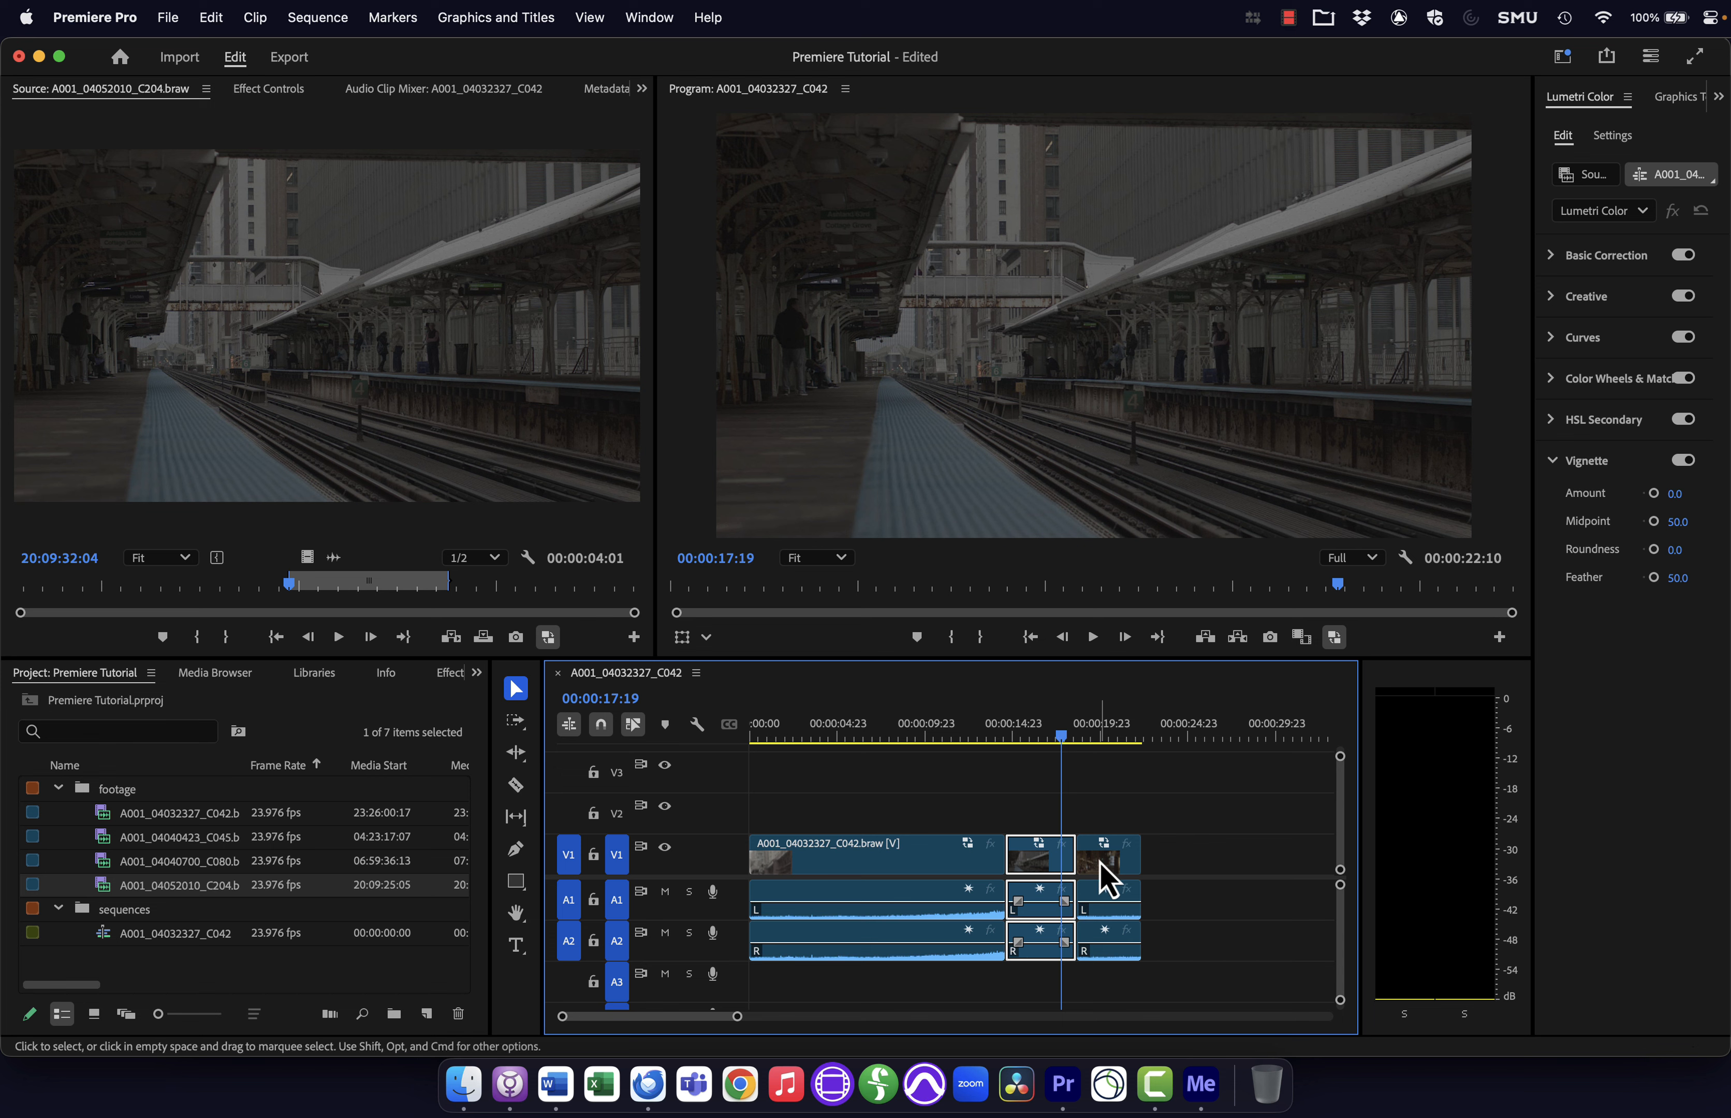
click(1069, 869)
key(Delete)
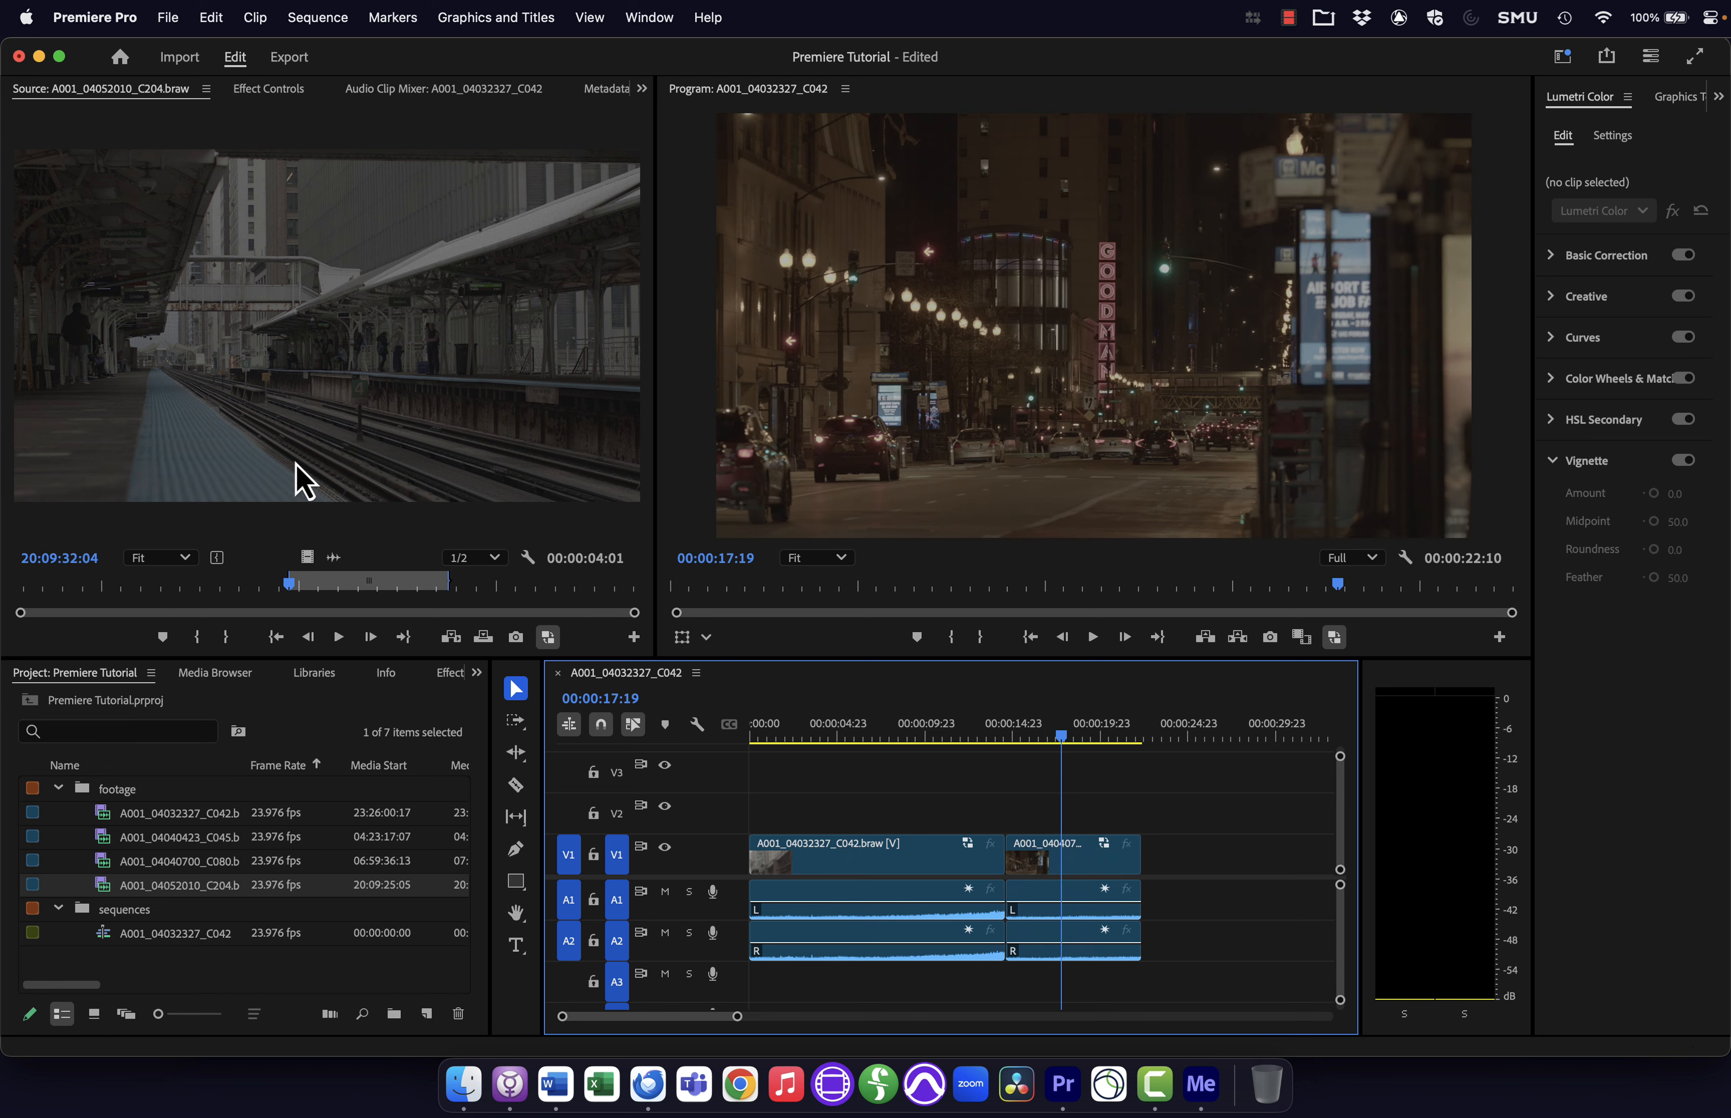
- Insert the marked A001_04052010_C204 range between the two timeline clips so that A001_04040700_C080 shifts later, and undo the insert
click(243, 374)
drag(760, 613, 1017, 858)
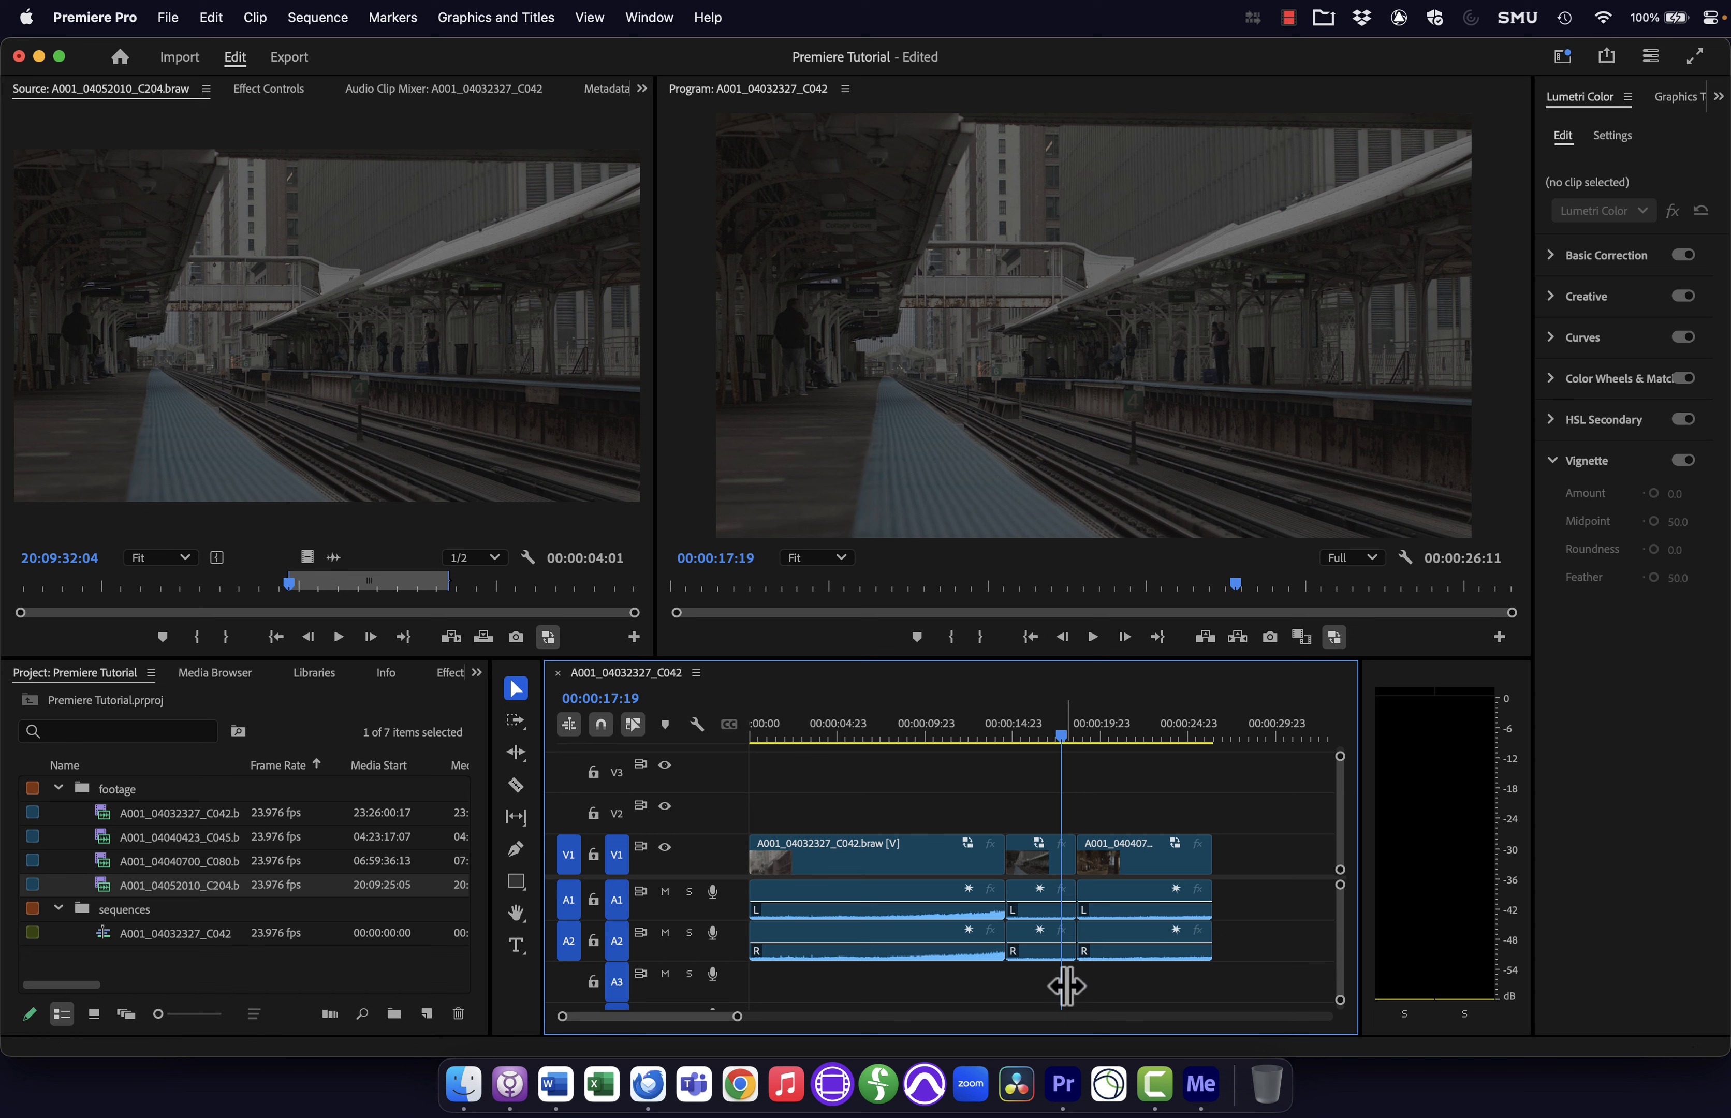
key(super+z)
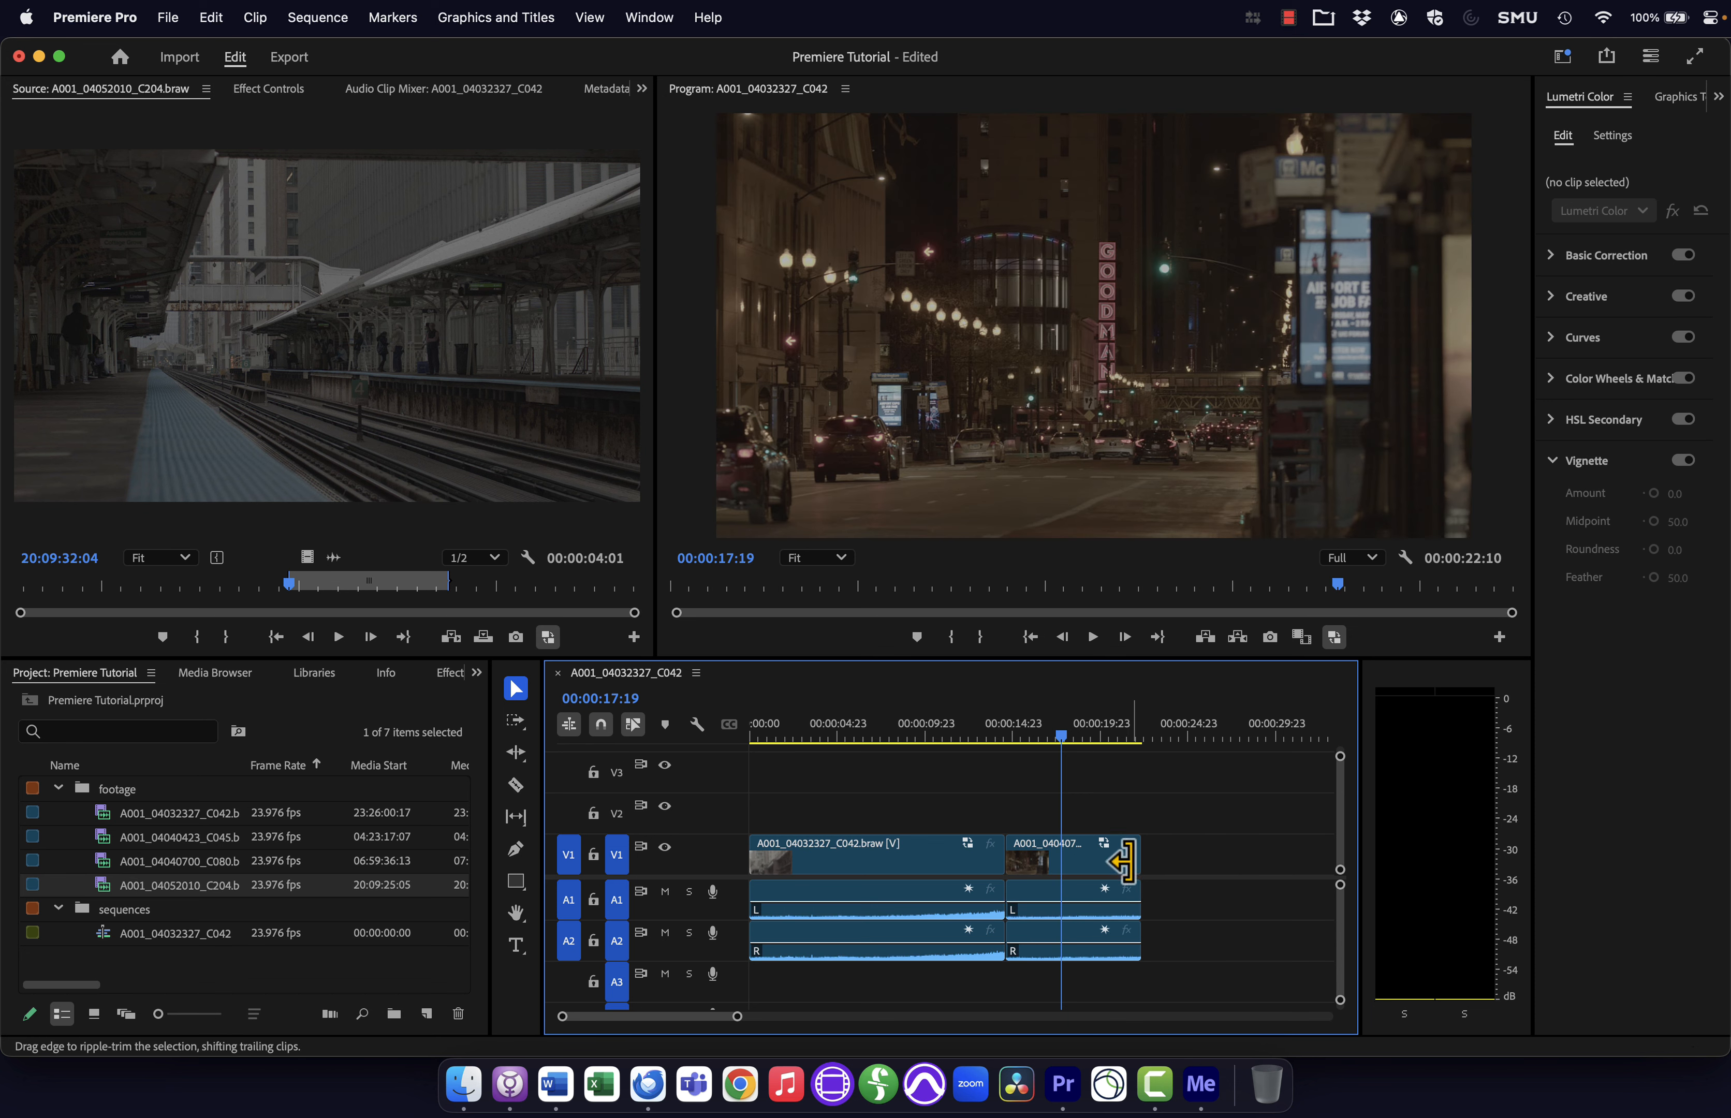
- Check the sequence's last frames at 00:00:22:06 and insert the marked A001_04052010_C204 range between the two clips, shifting A001_04040700_C080 later
drag(1125, 721, 1142, 717)
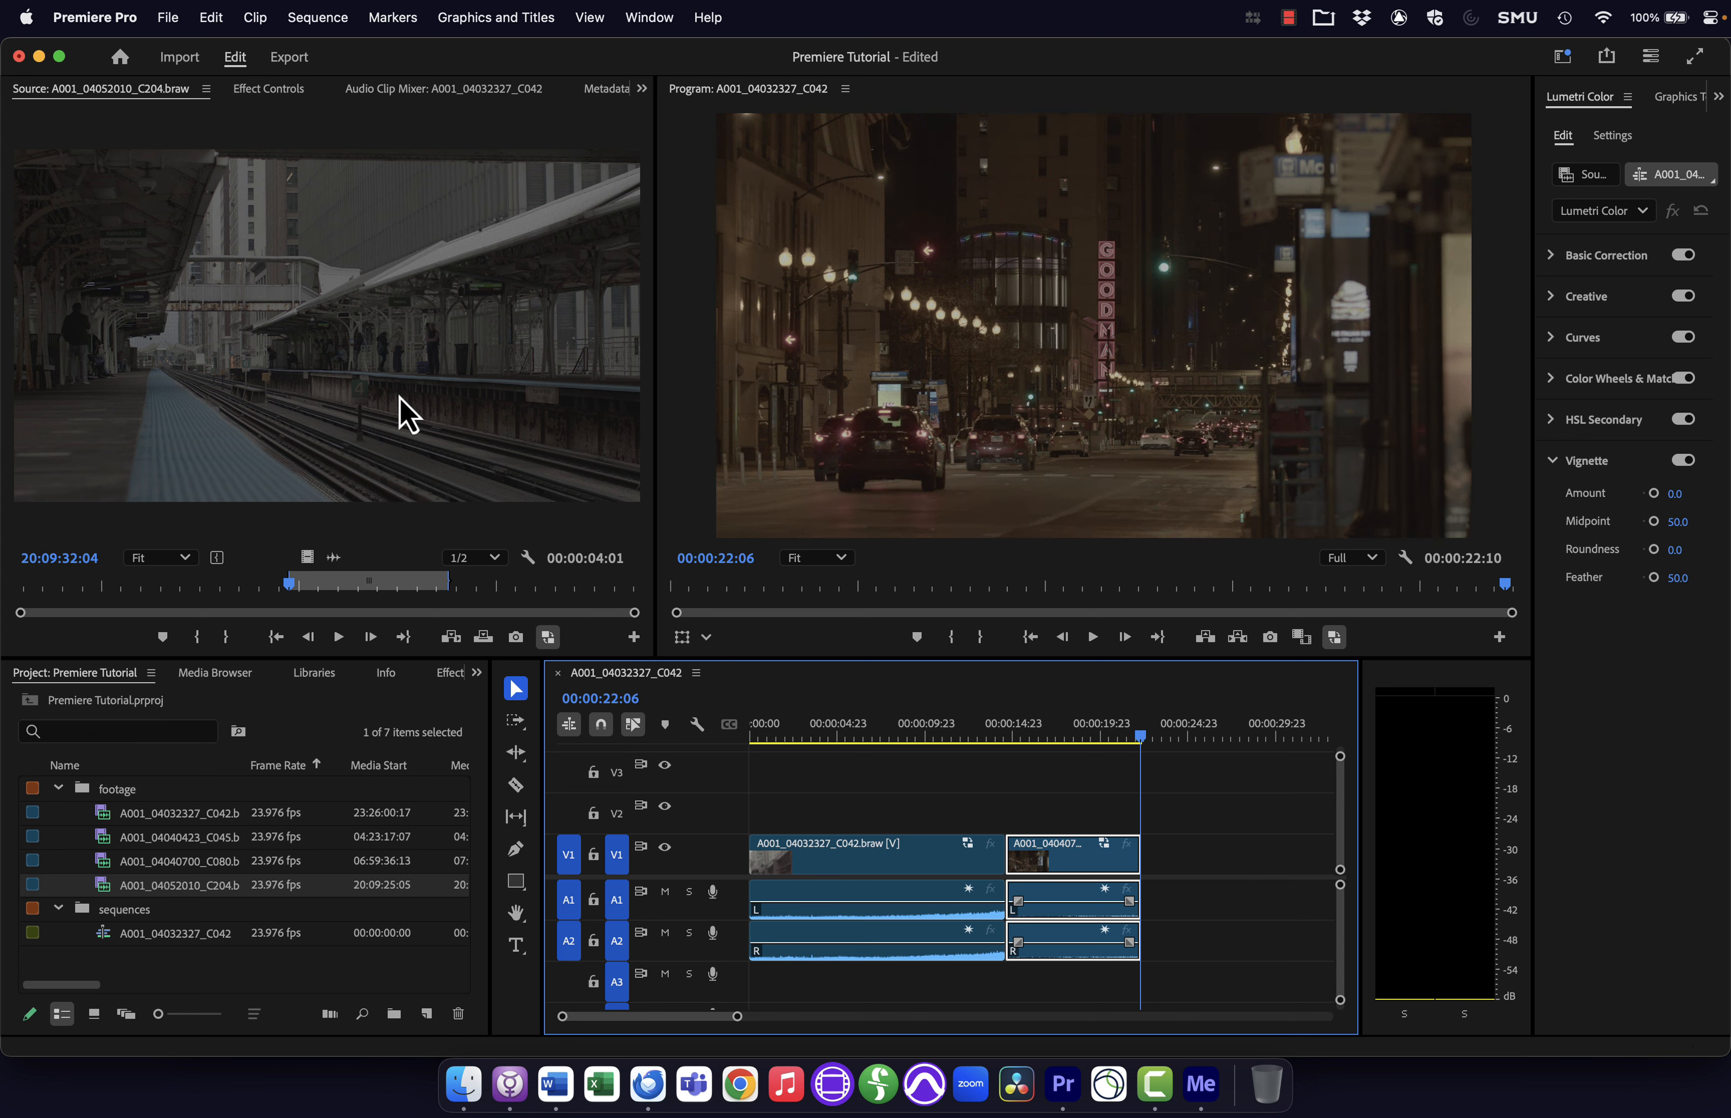
drag(399, 396, 1019, 845)
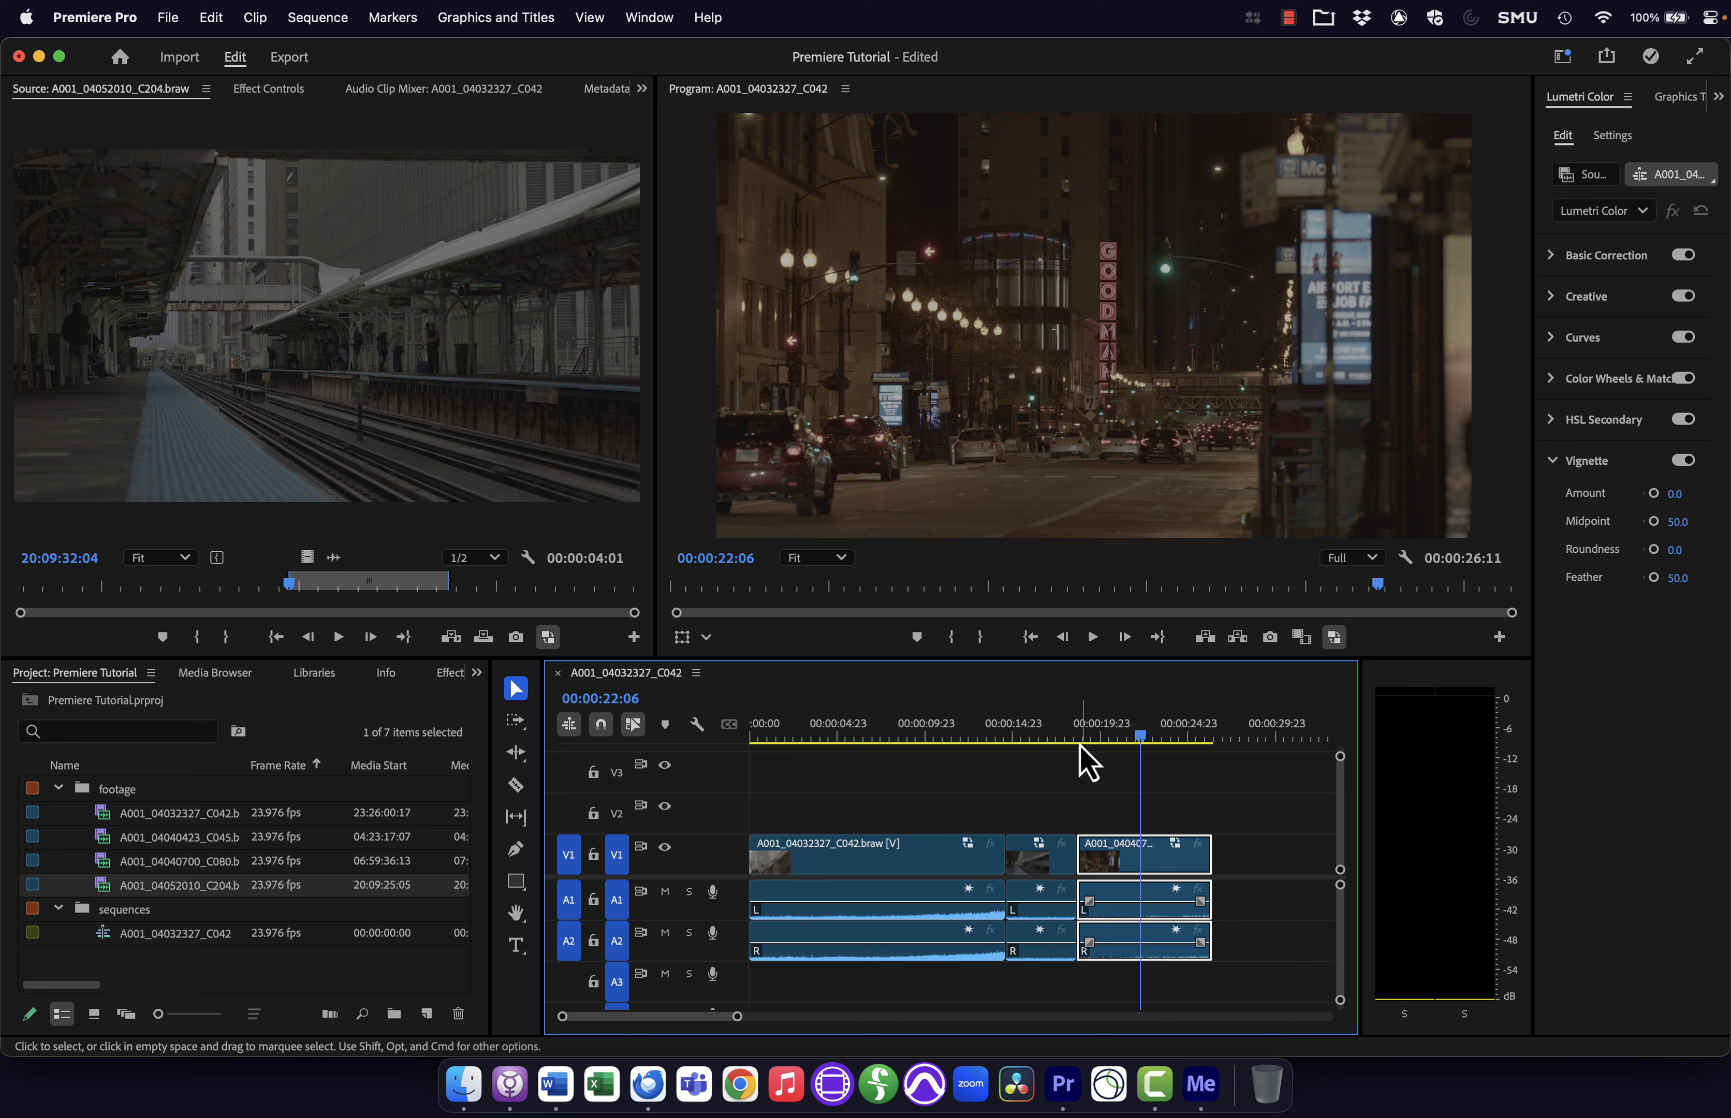
- Undo the A001_04052010_C204 insert and place the marked range again as an insert edit at the 00:00:14:15 cut
drag(1080, 743, 1133, 748)
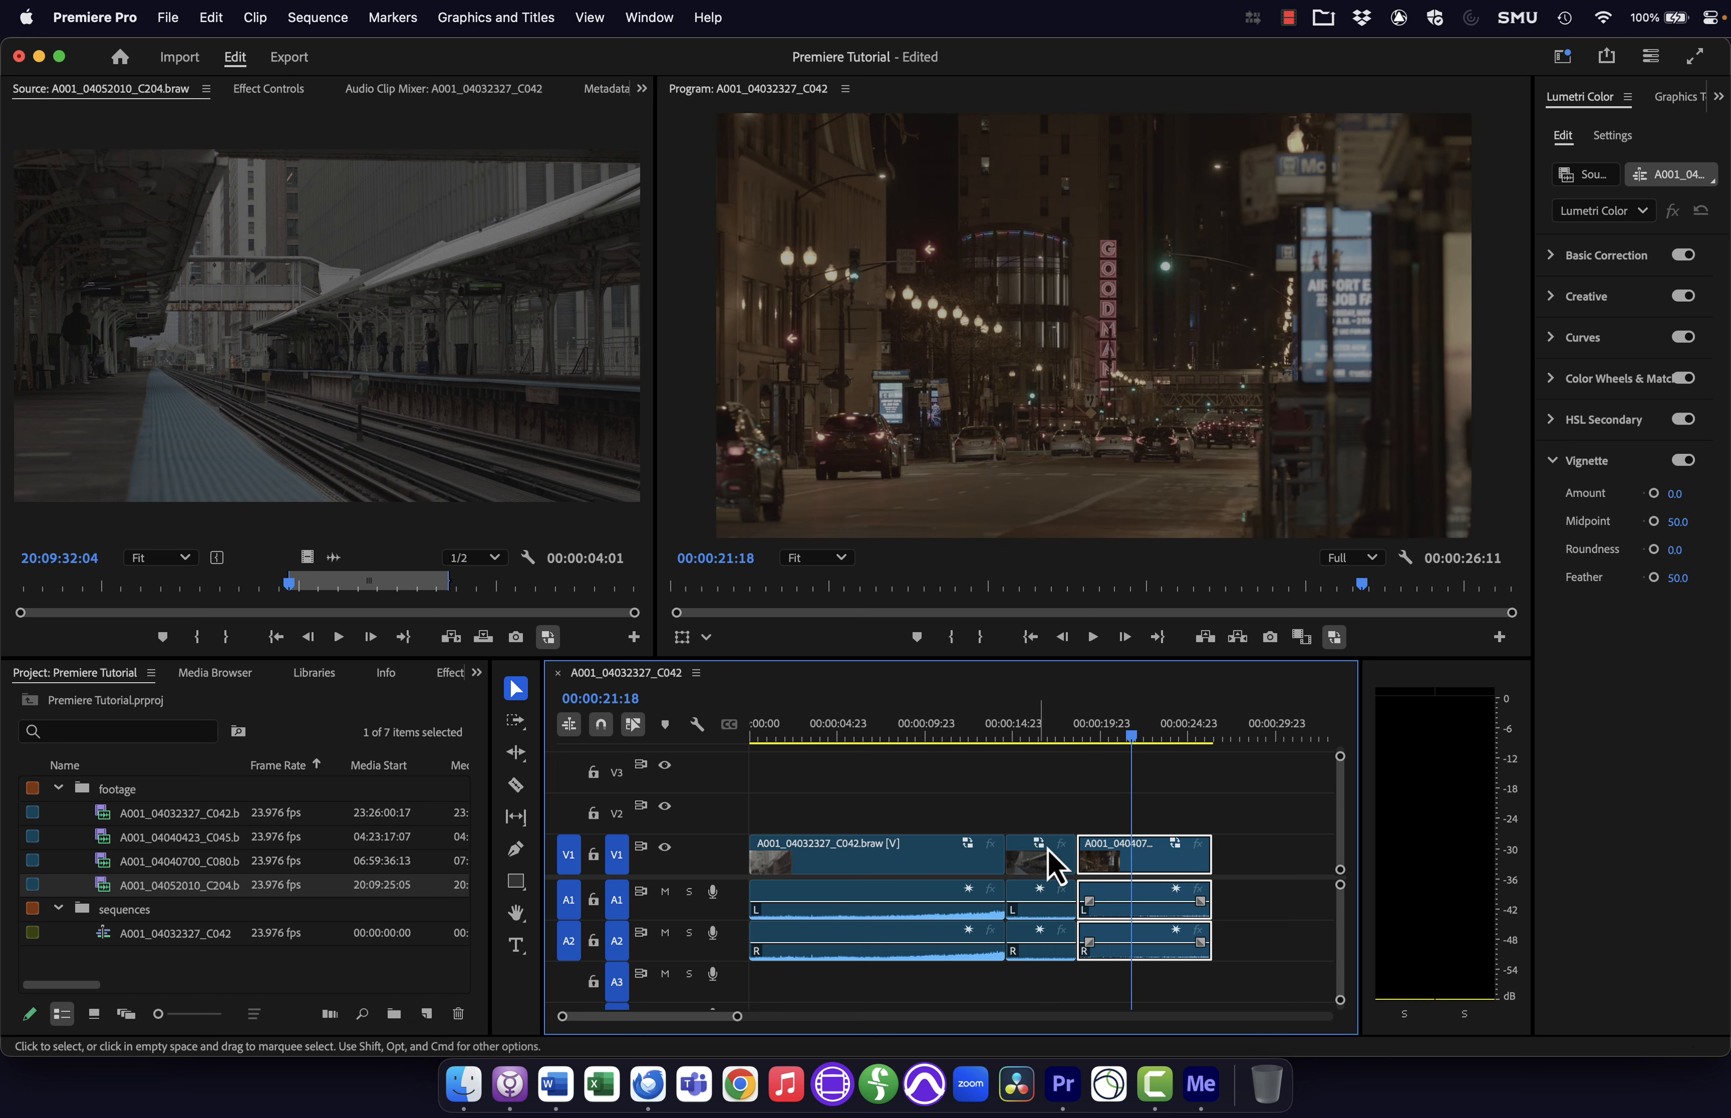
key(super+z)
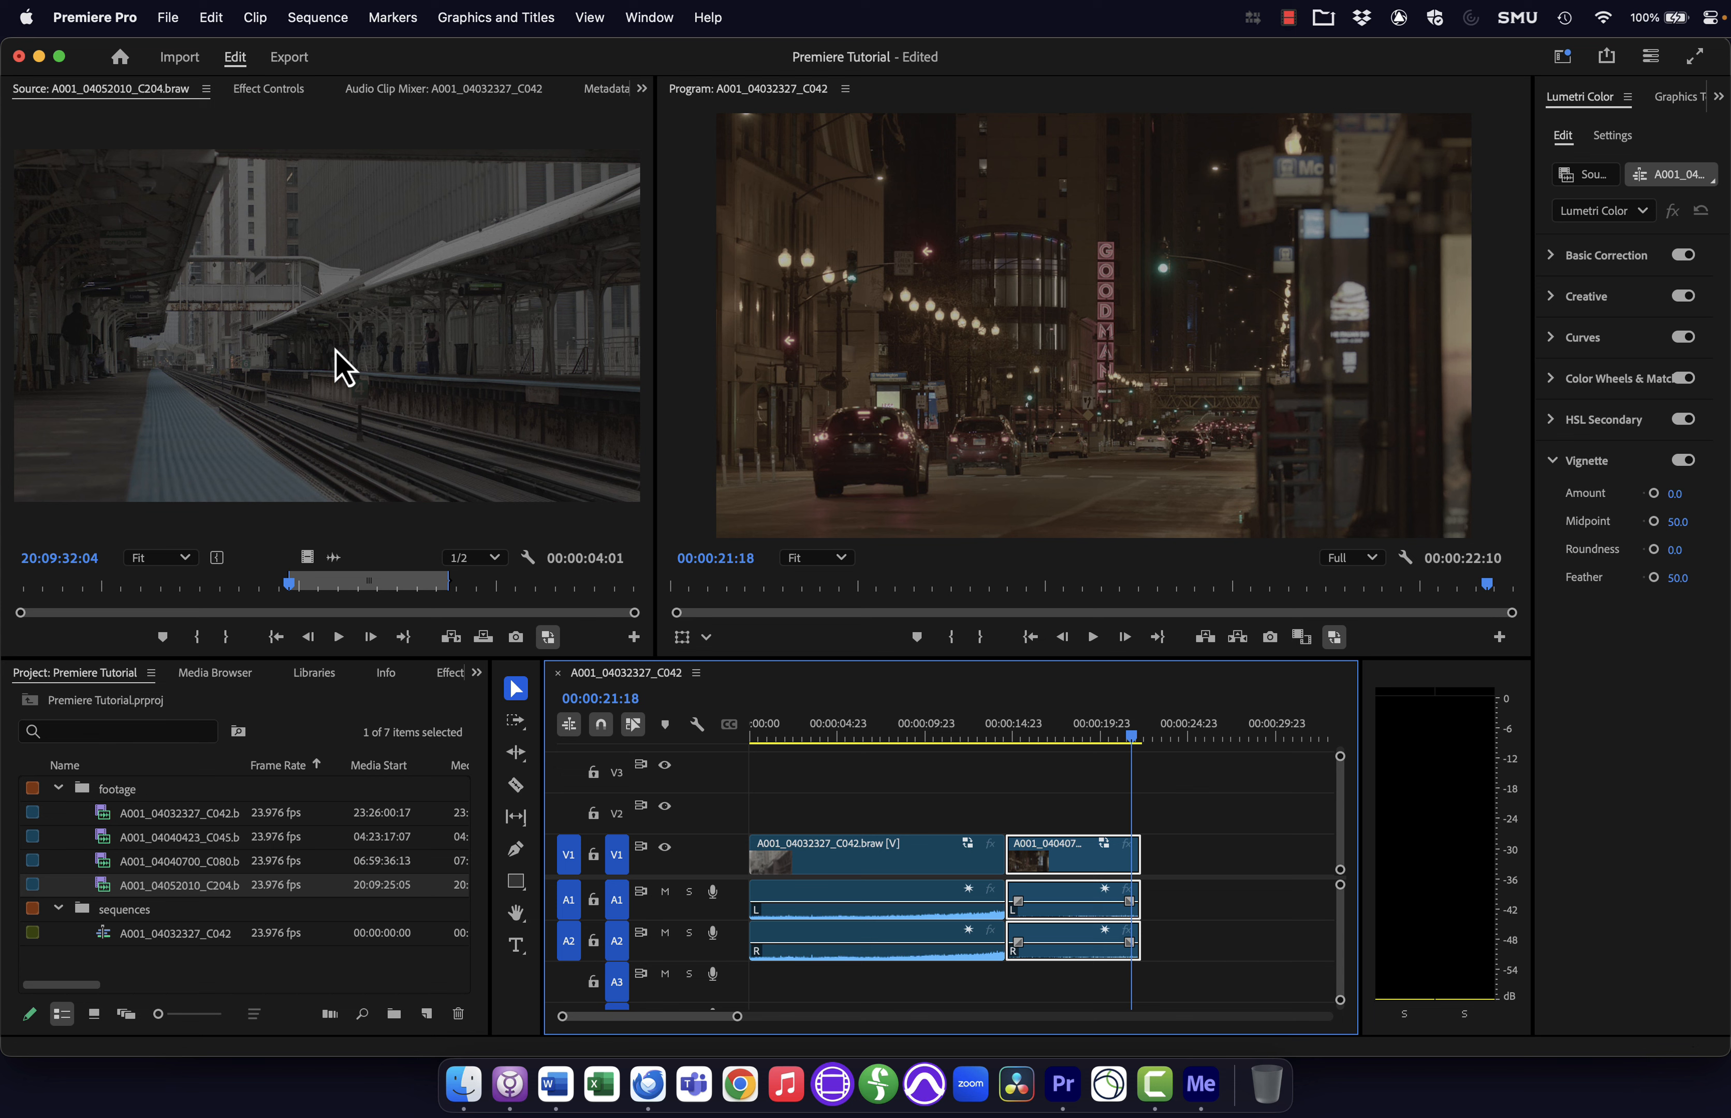
drag(342, 368, 1004, 861)
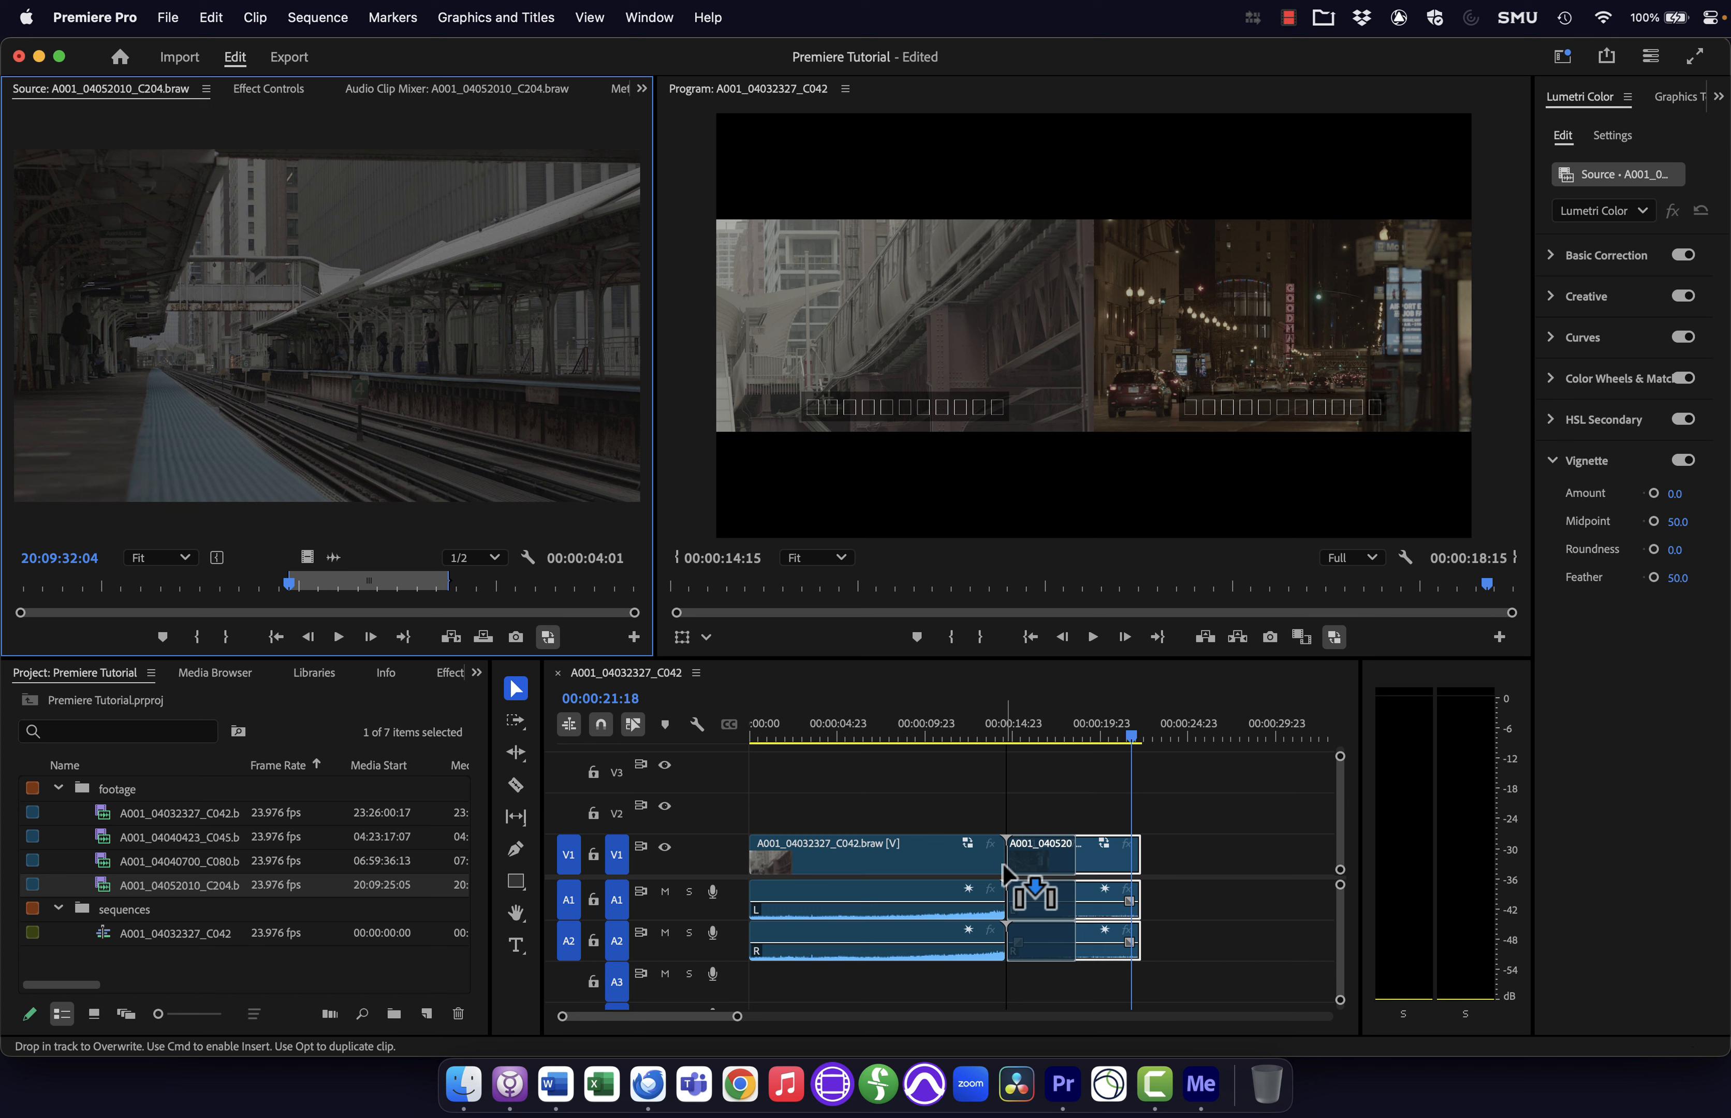
drag(1004, 866, 1006, 867)
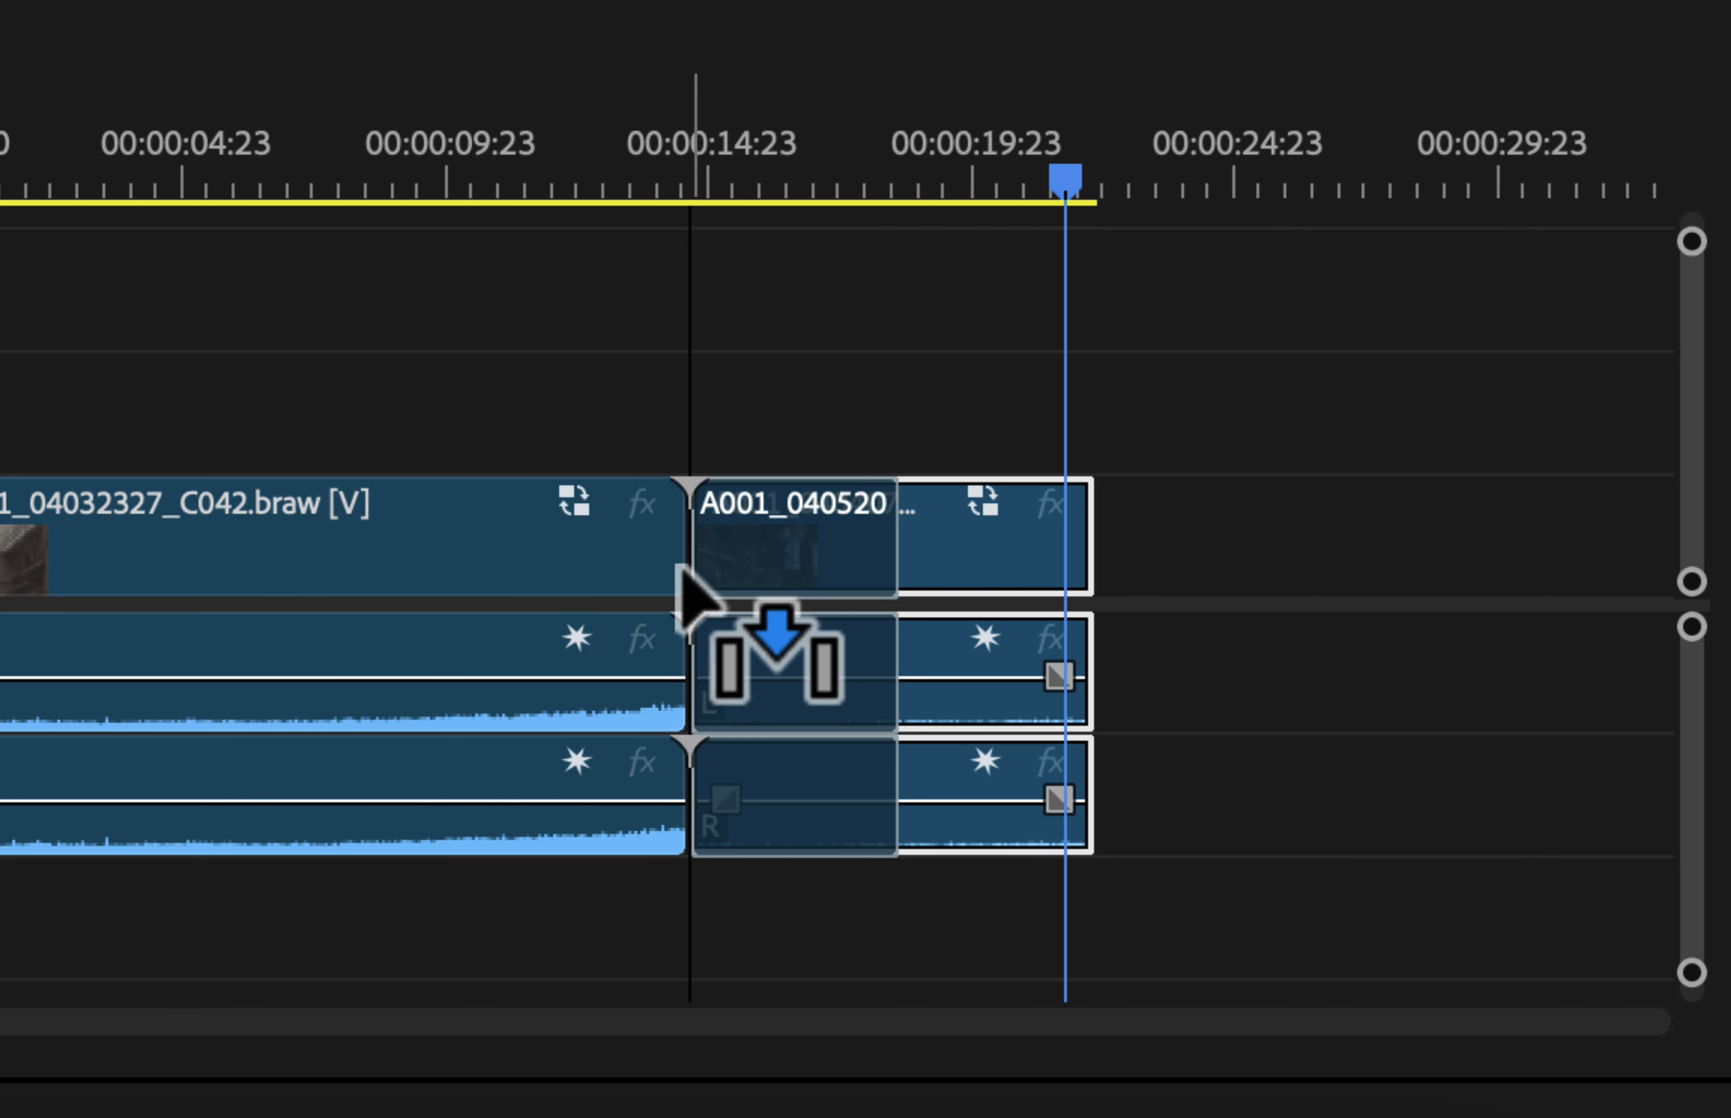
key(super)
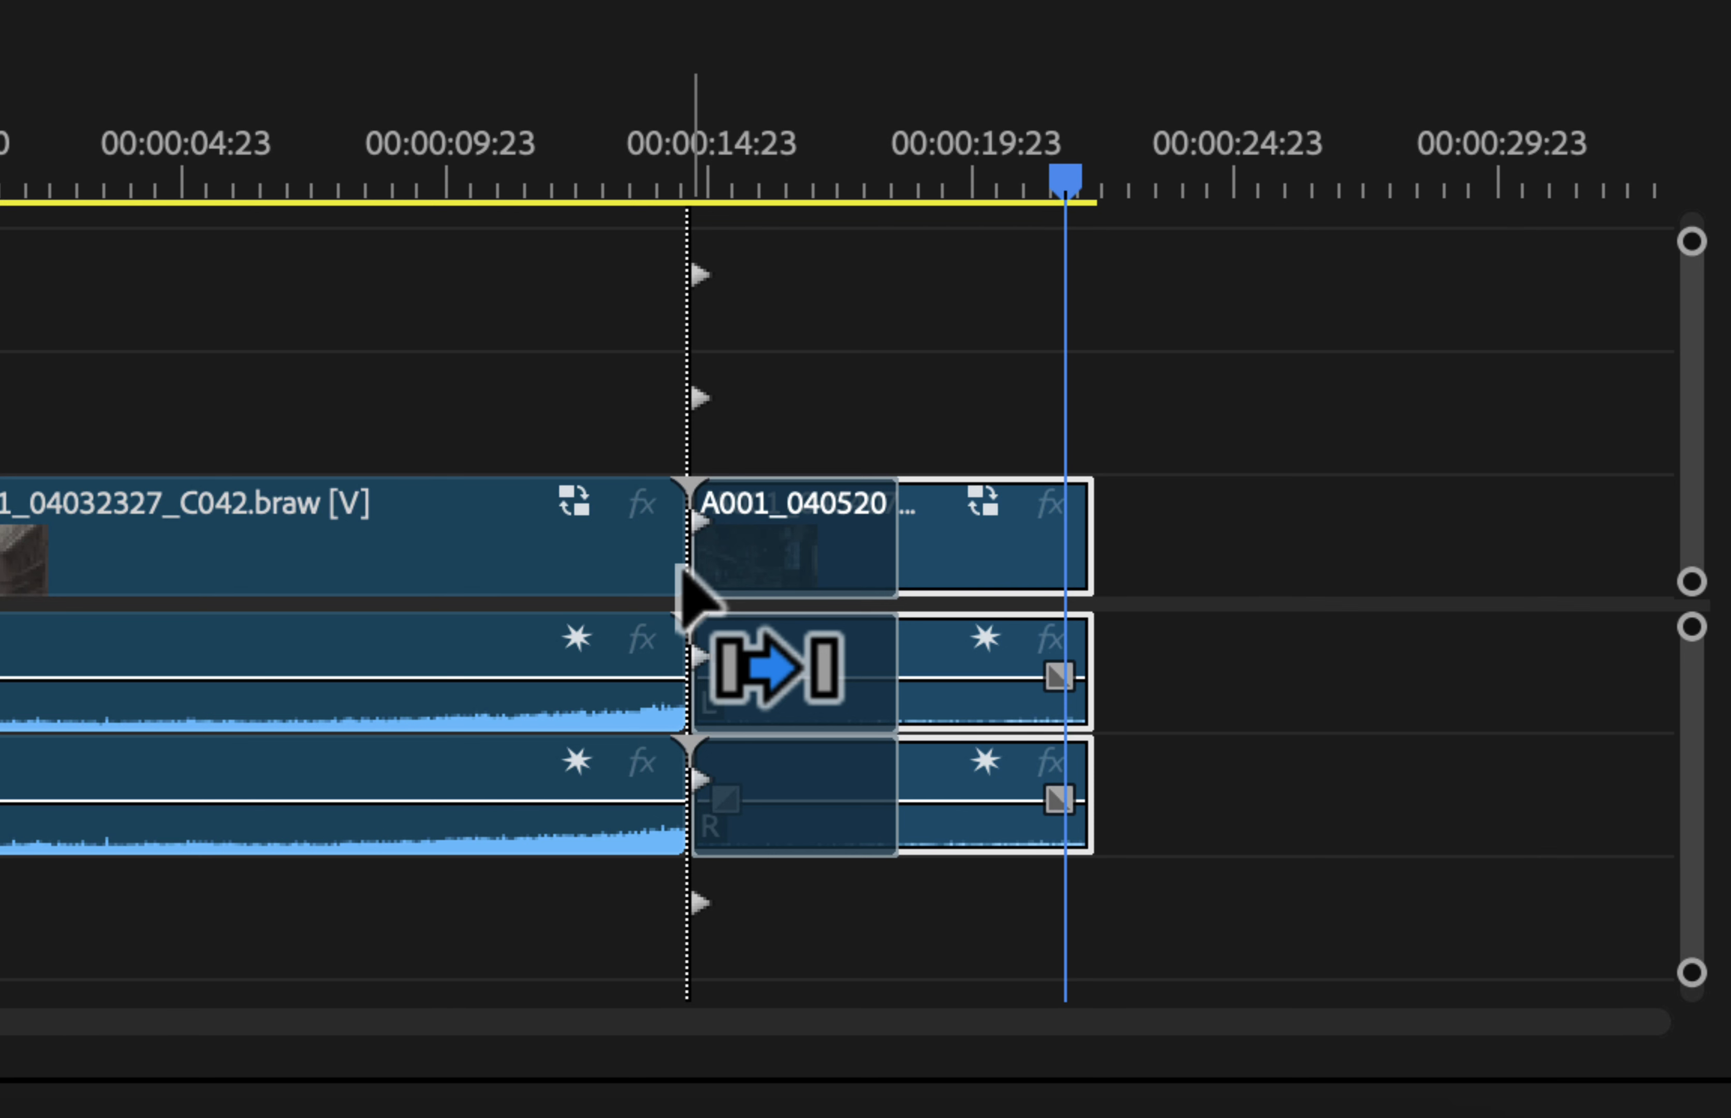
drag(677, 568, 707, 635)
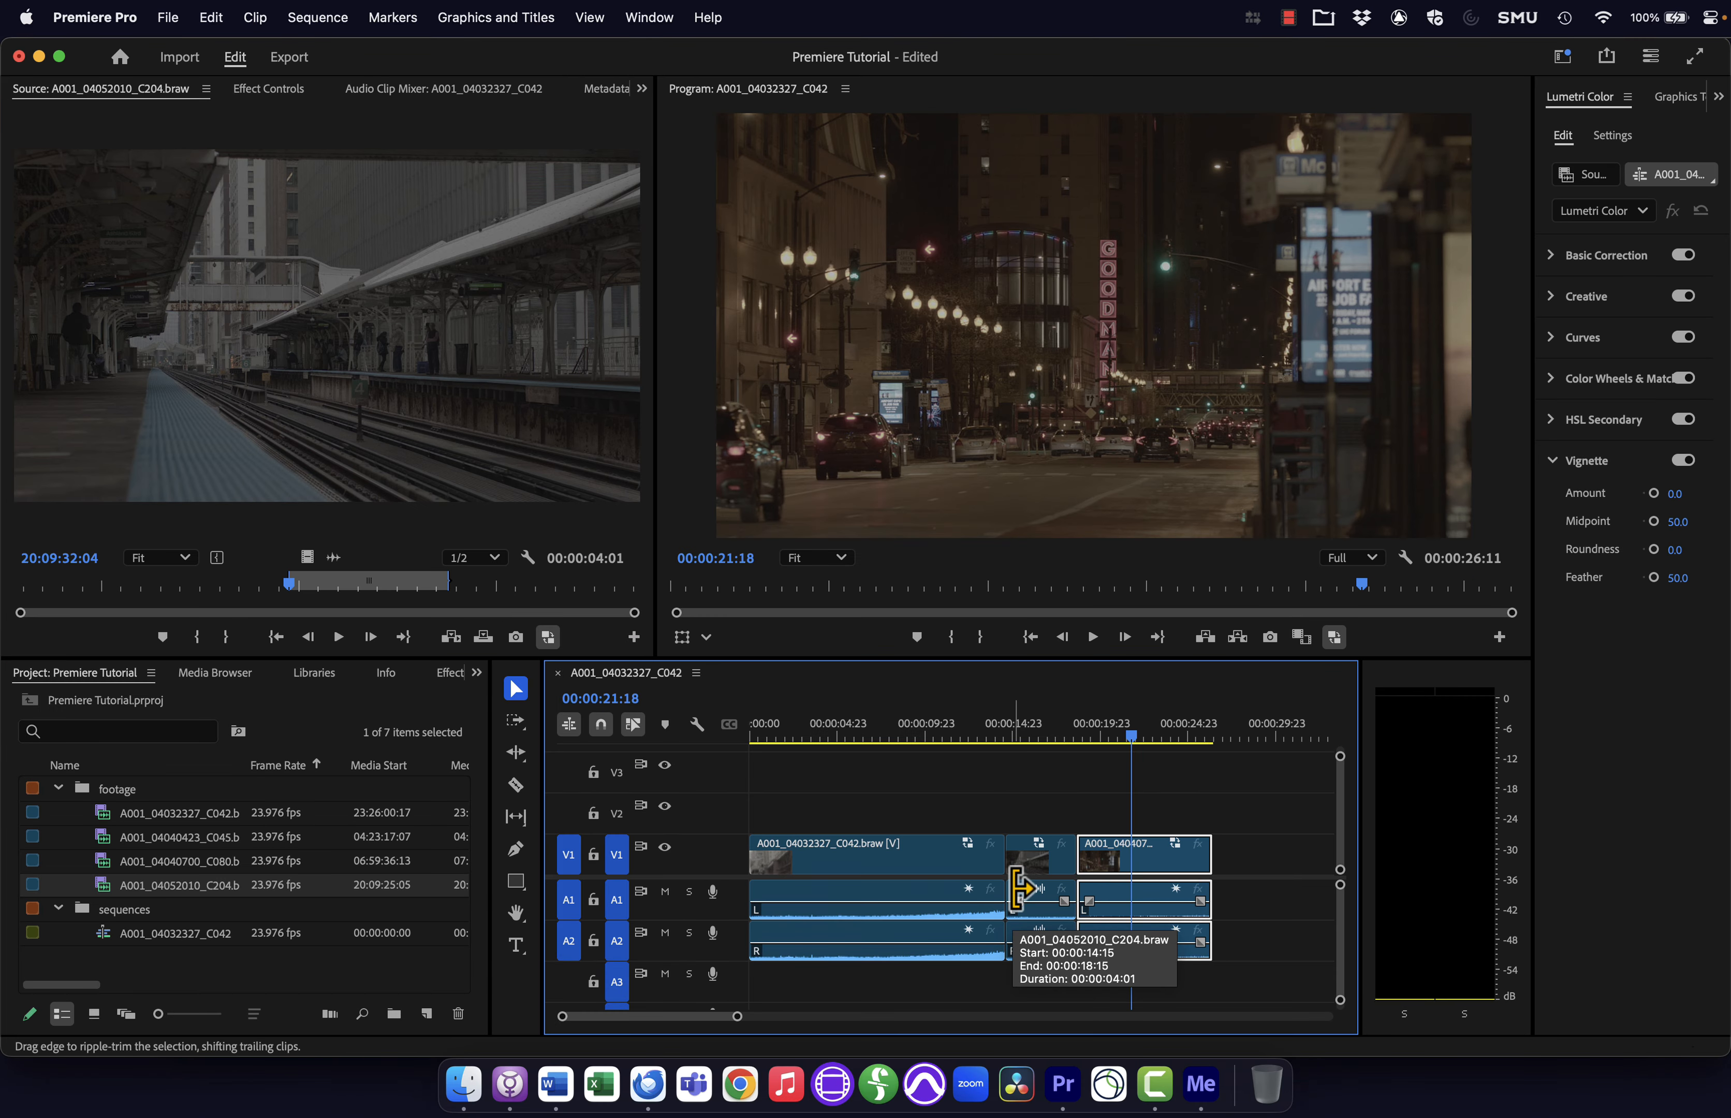
- Undo the insert, park the playhead at 00:00:14:15, and insert the marked A001_04052010_C204 range there
key(super+z)
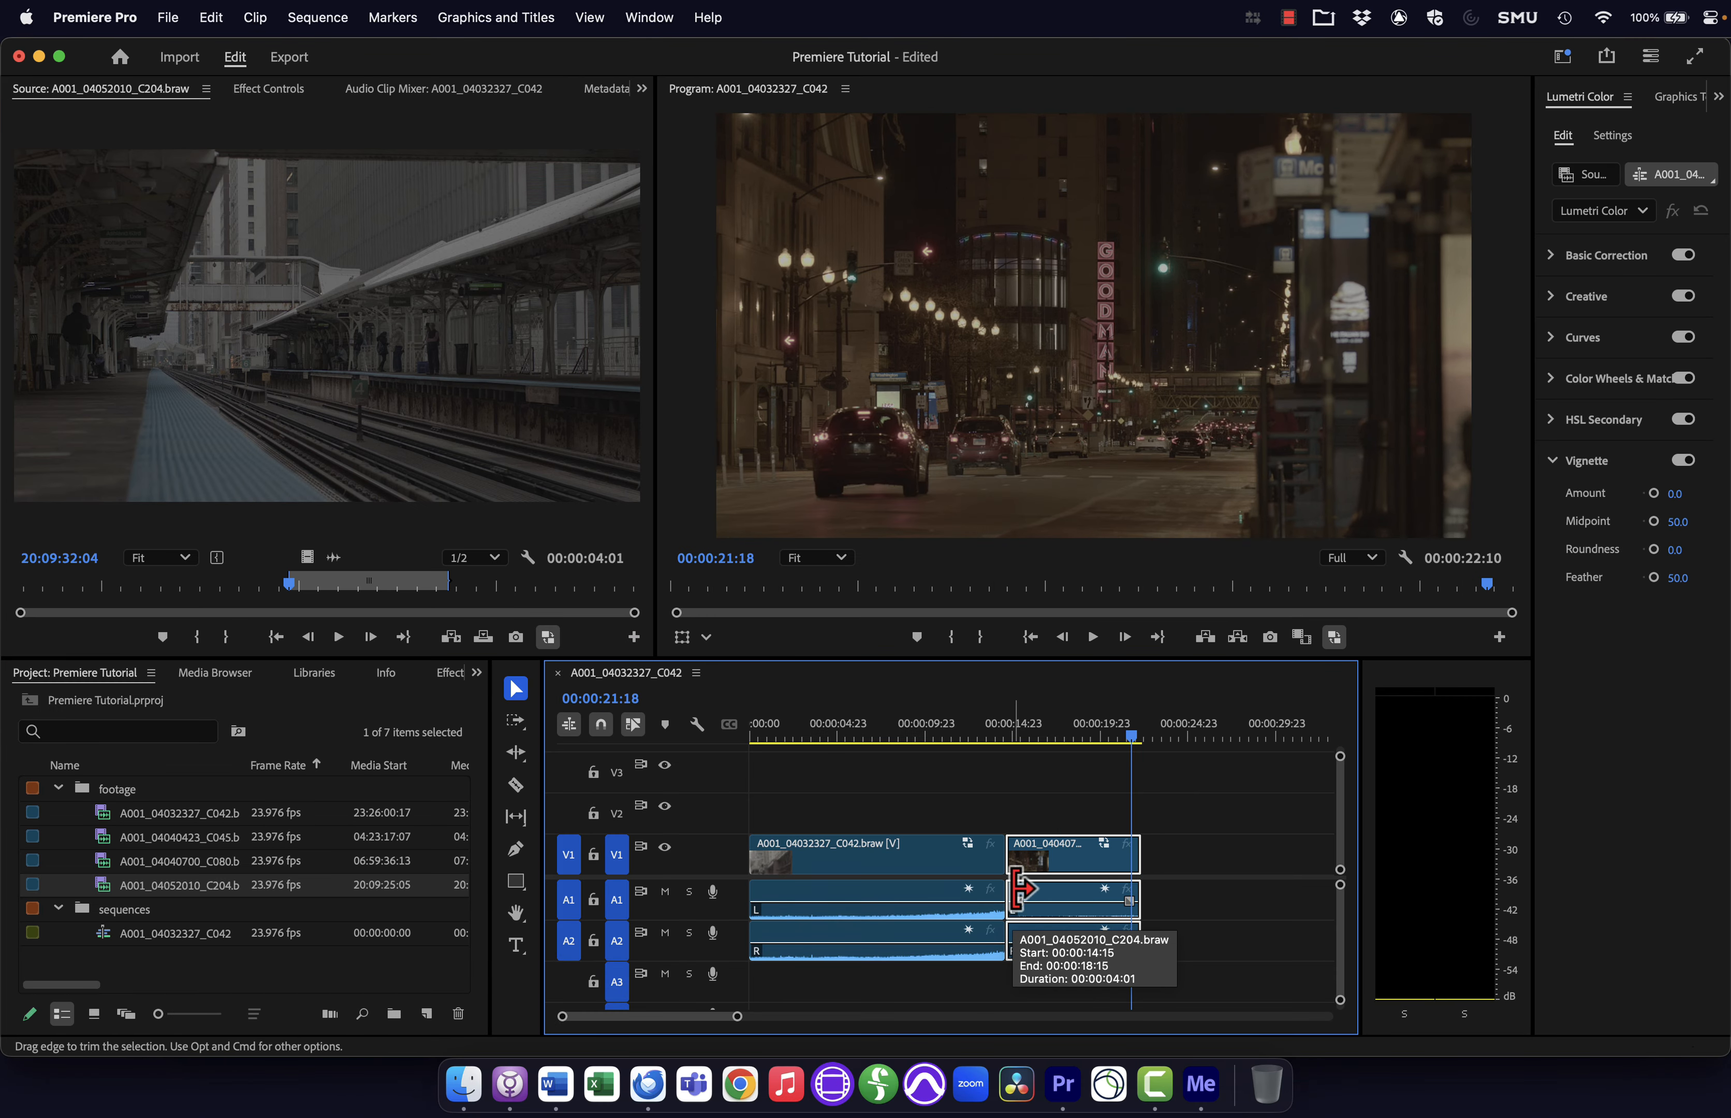
drag(1058, 736, 1007, 730)
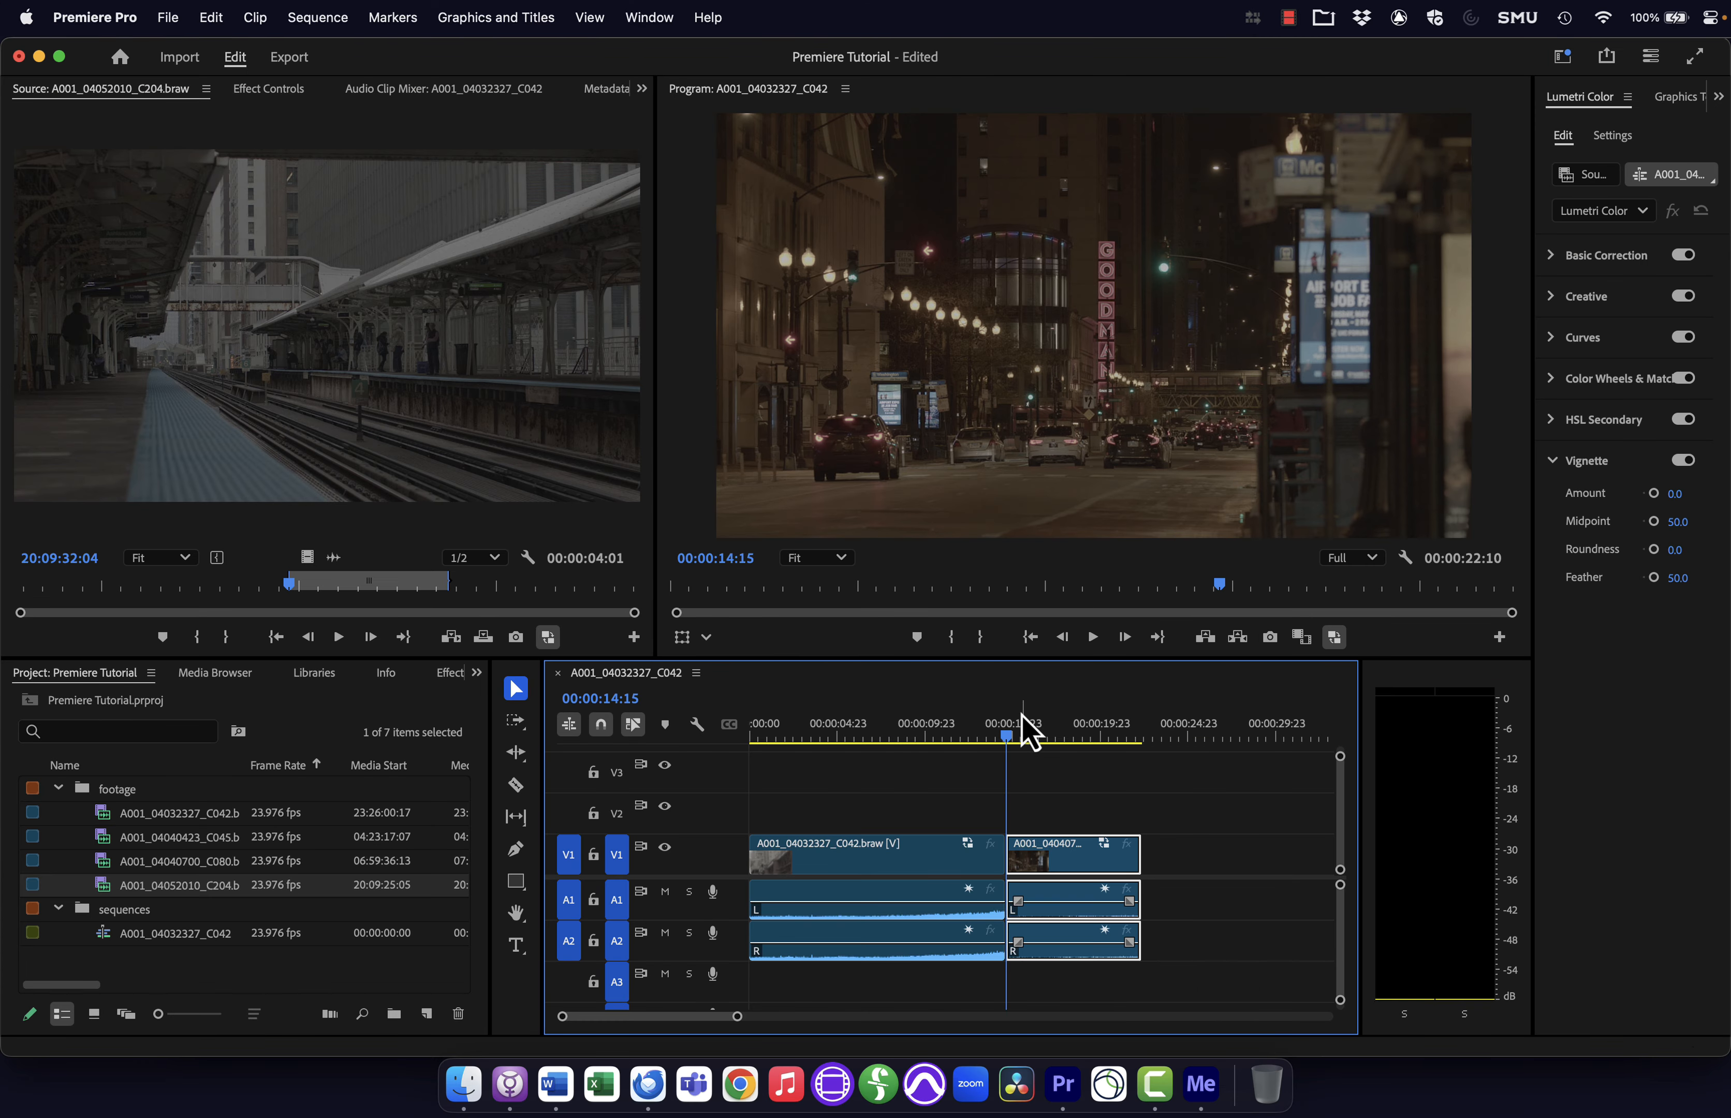
key(comma)
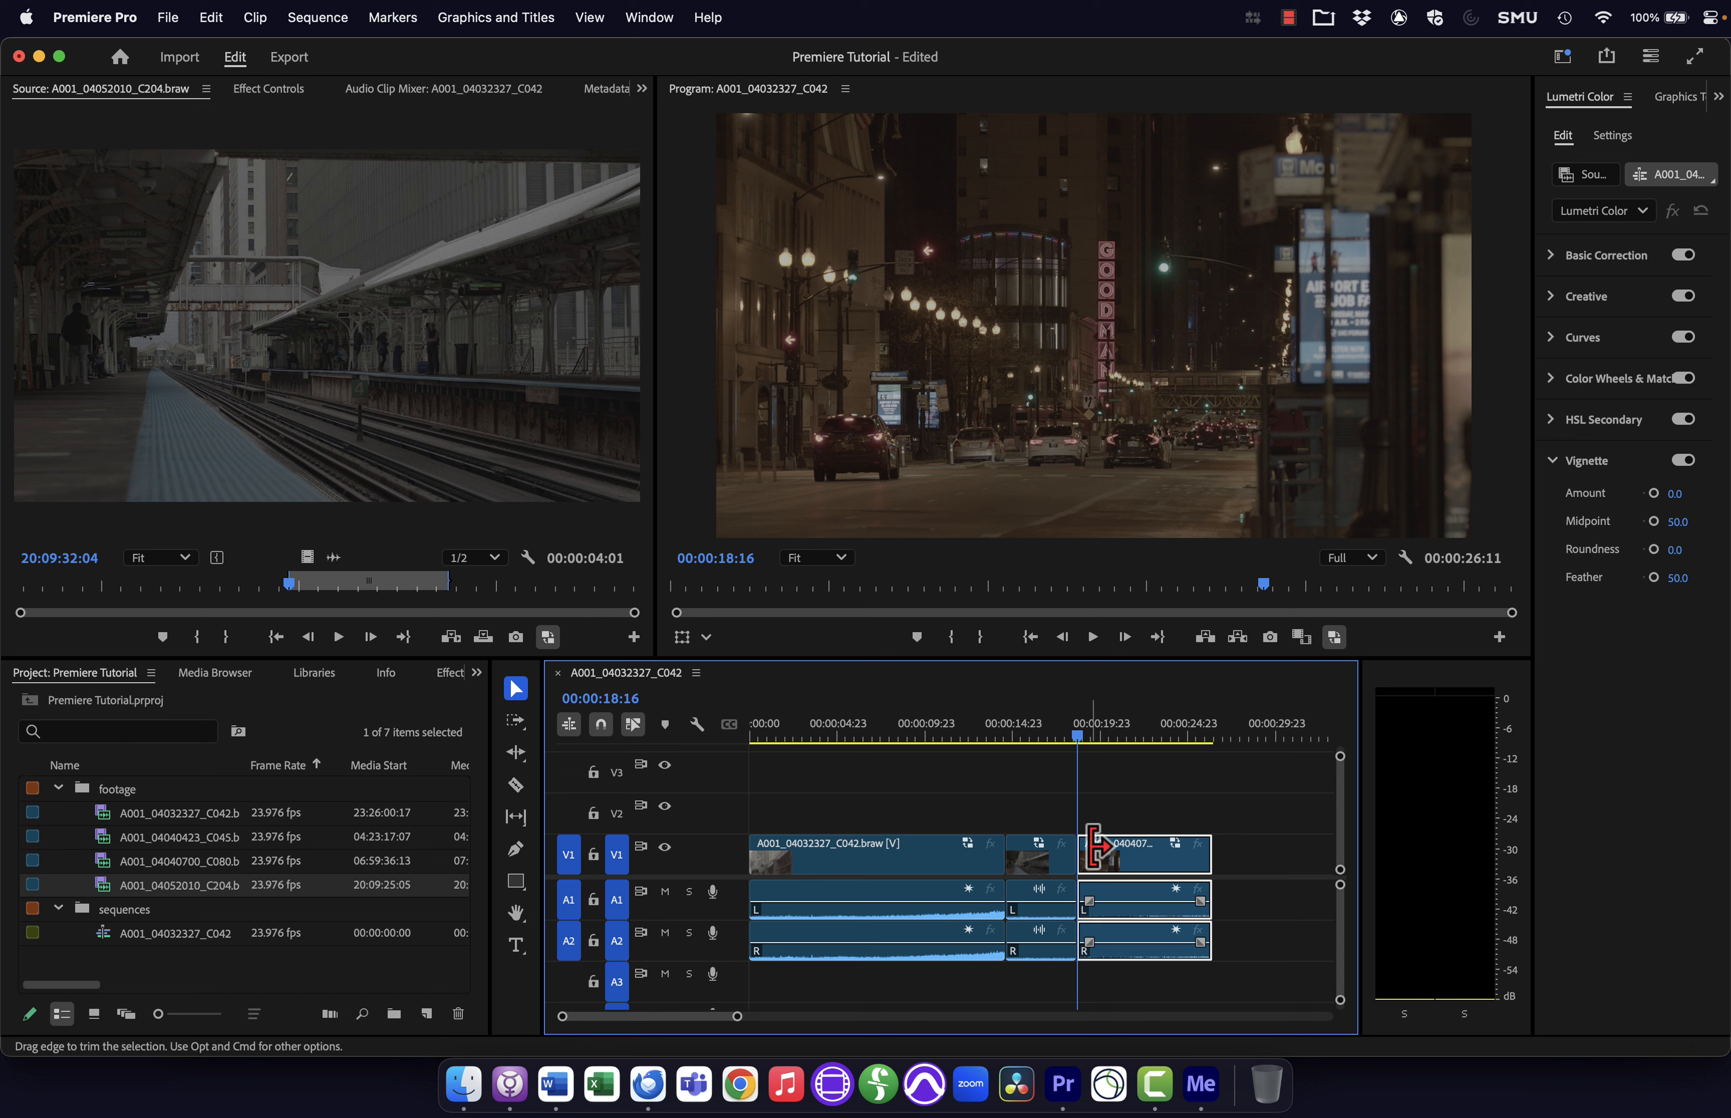
- Swap the insert for an overwrite edit at 00:00:14:15, undo the overwrite, and insert the marked A001_04052010_C204 range again
key(super+z)
key(period)
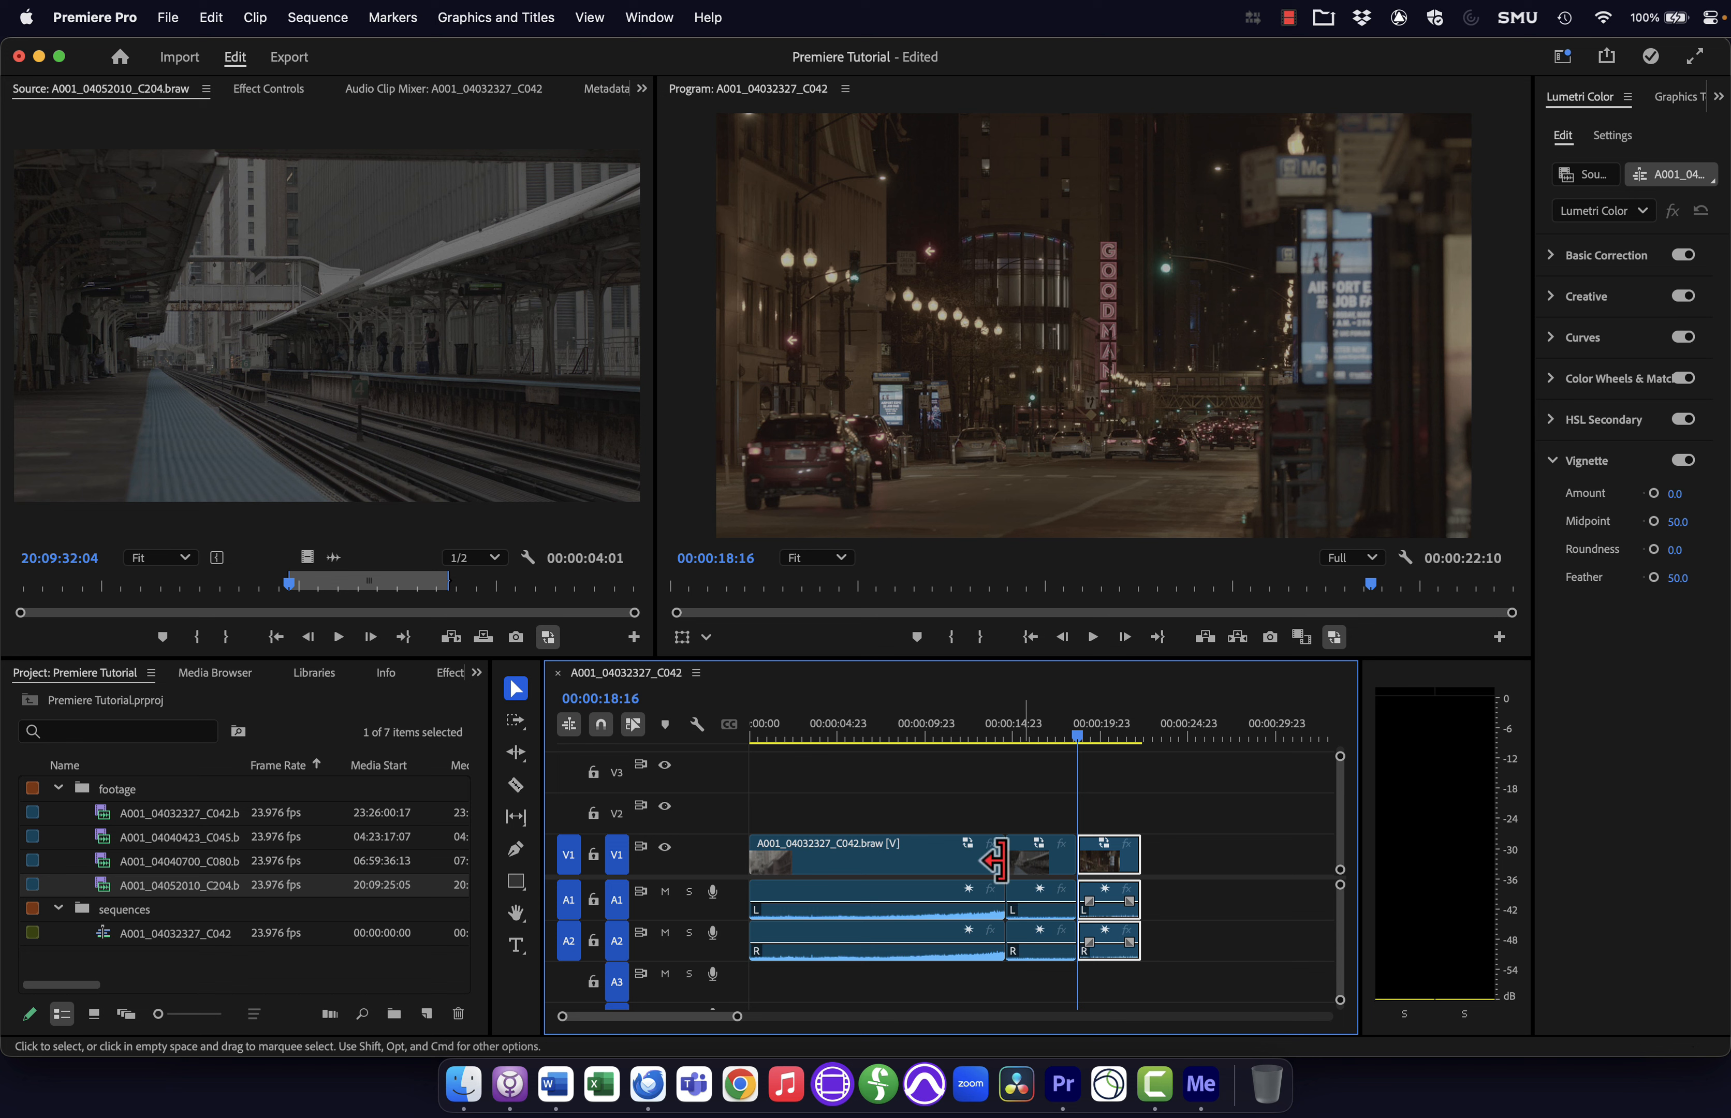
key(super+z)
key(comma)
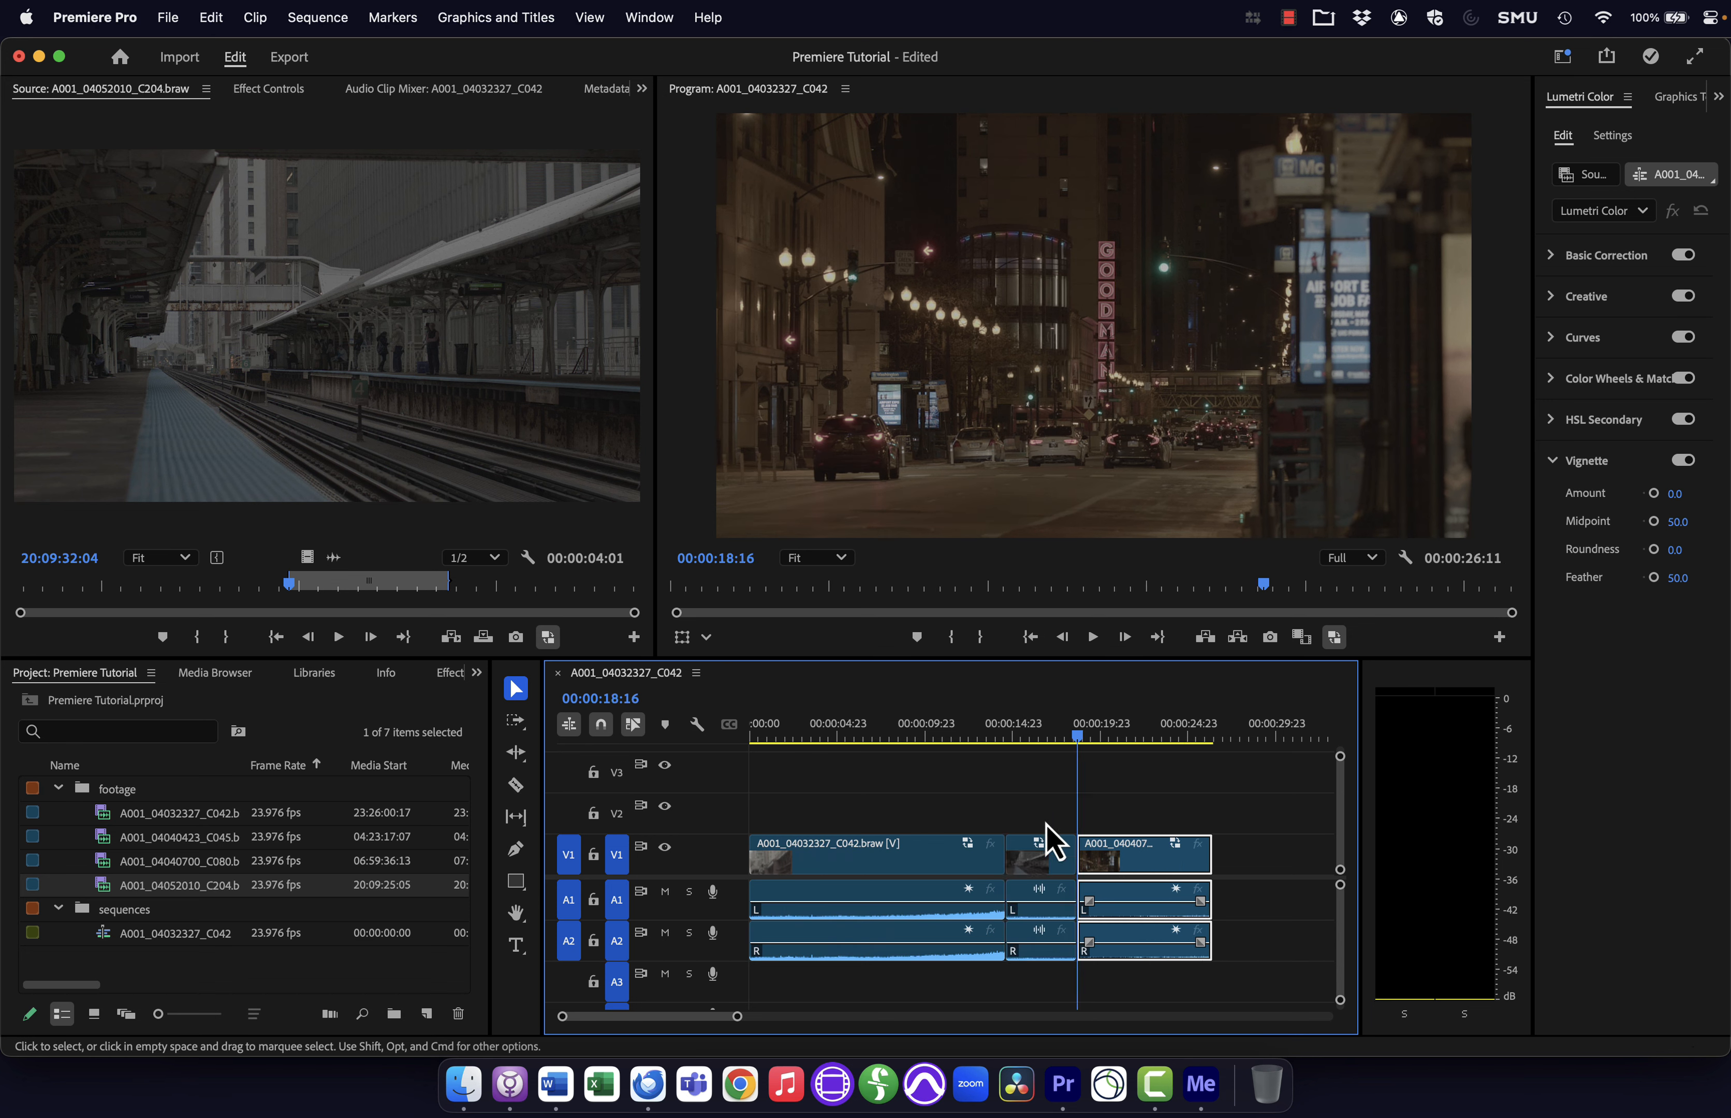
- Open A001_04040423_C045 in the source viewer and mark its range from 04:23:27:17 to 04:23:33:13
drag(1077, 736, 846, 726)
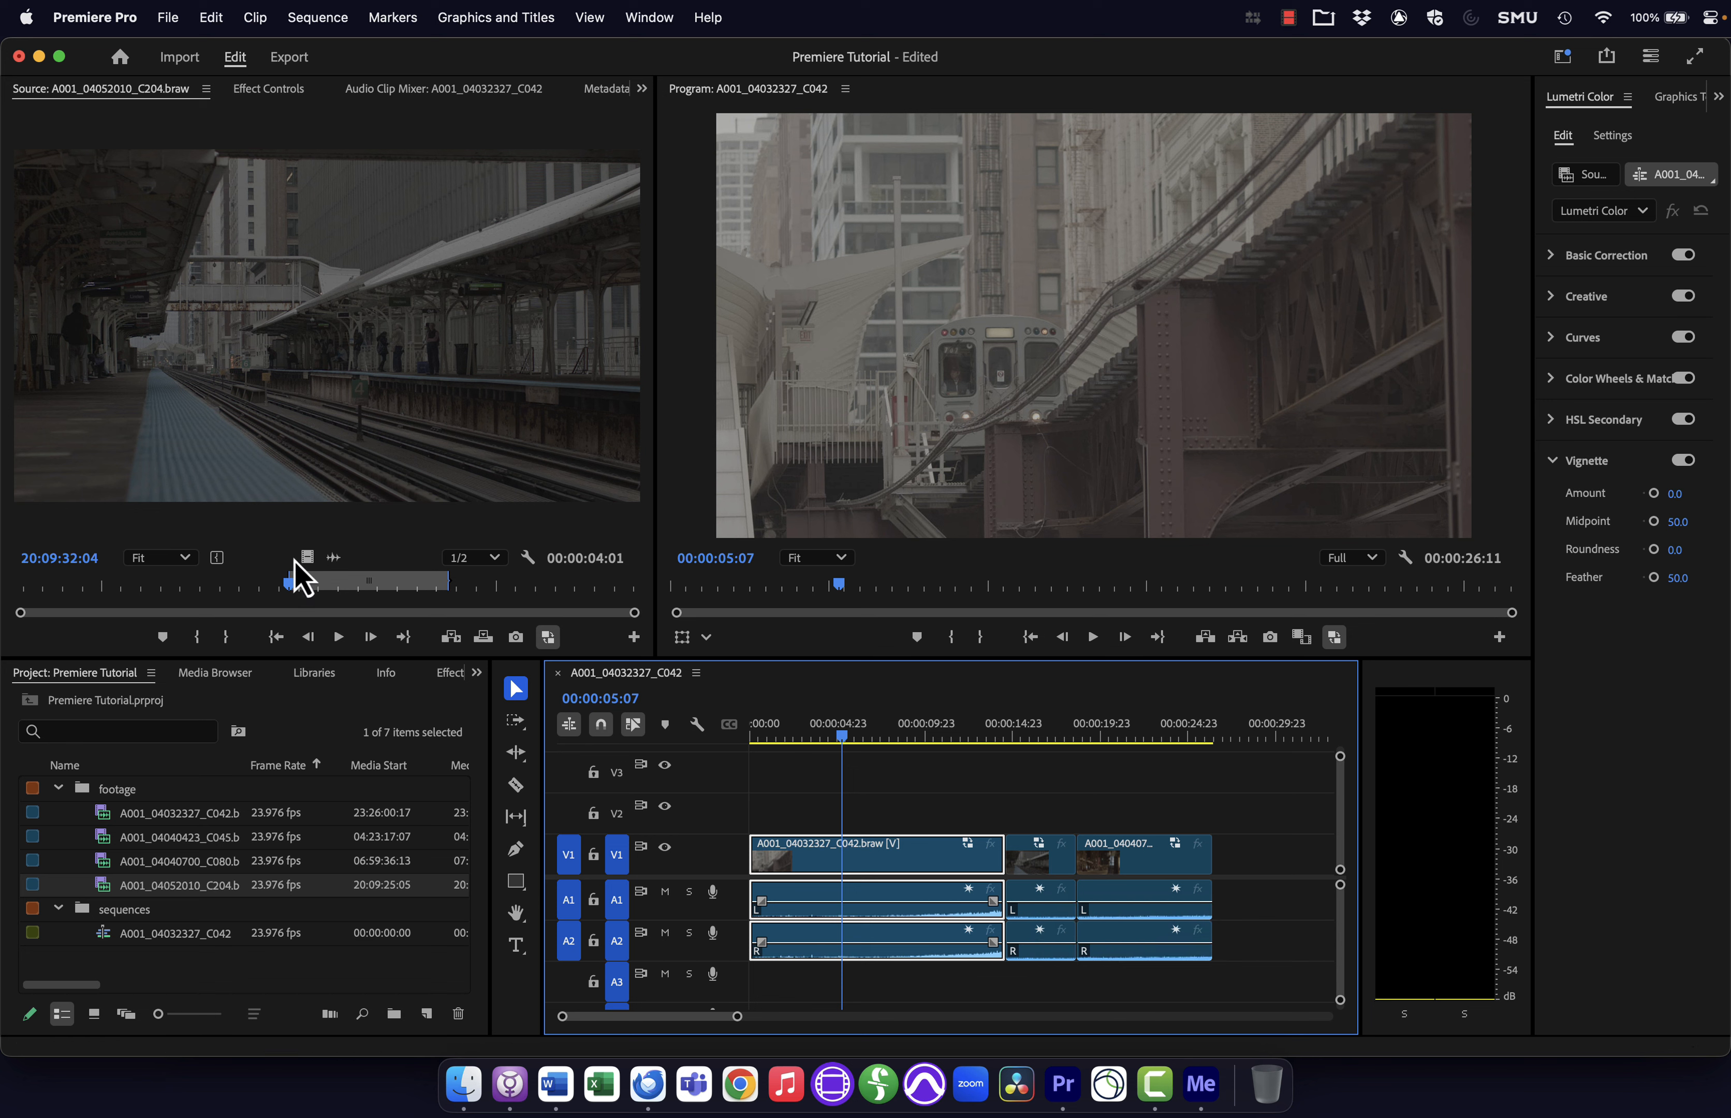
click(103, 863)
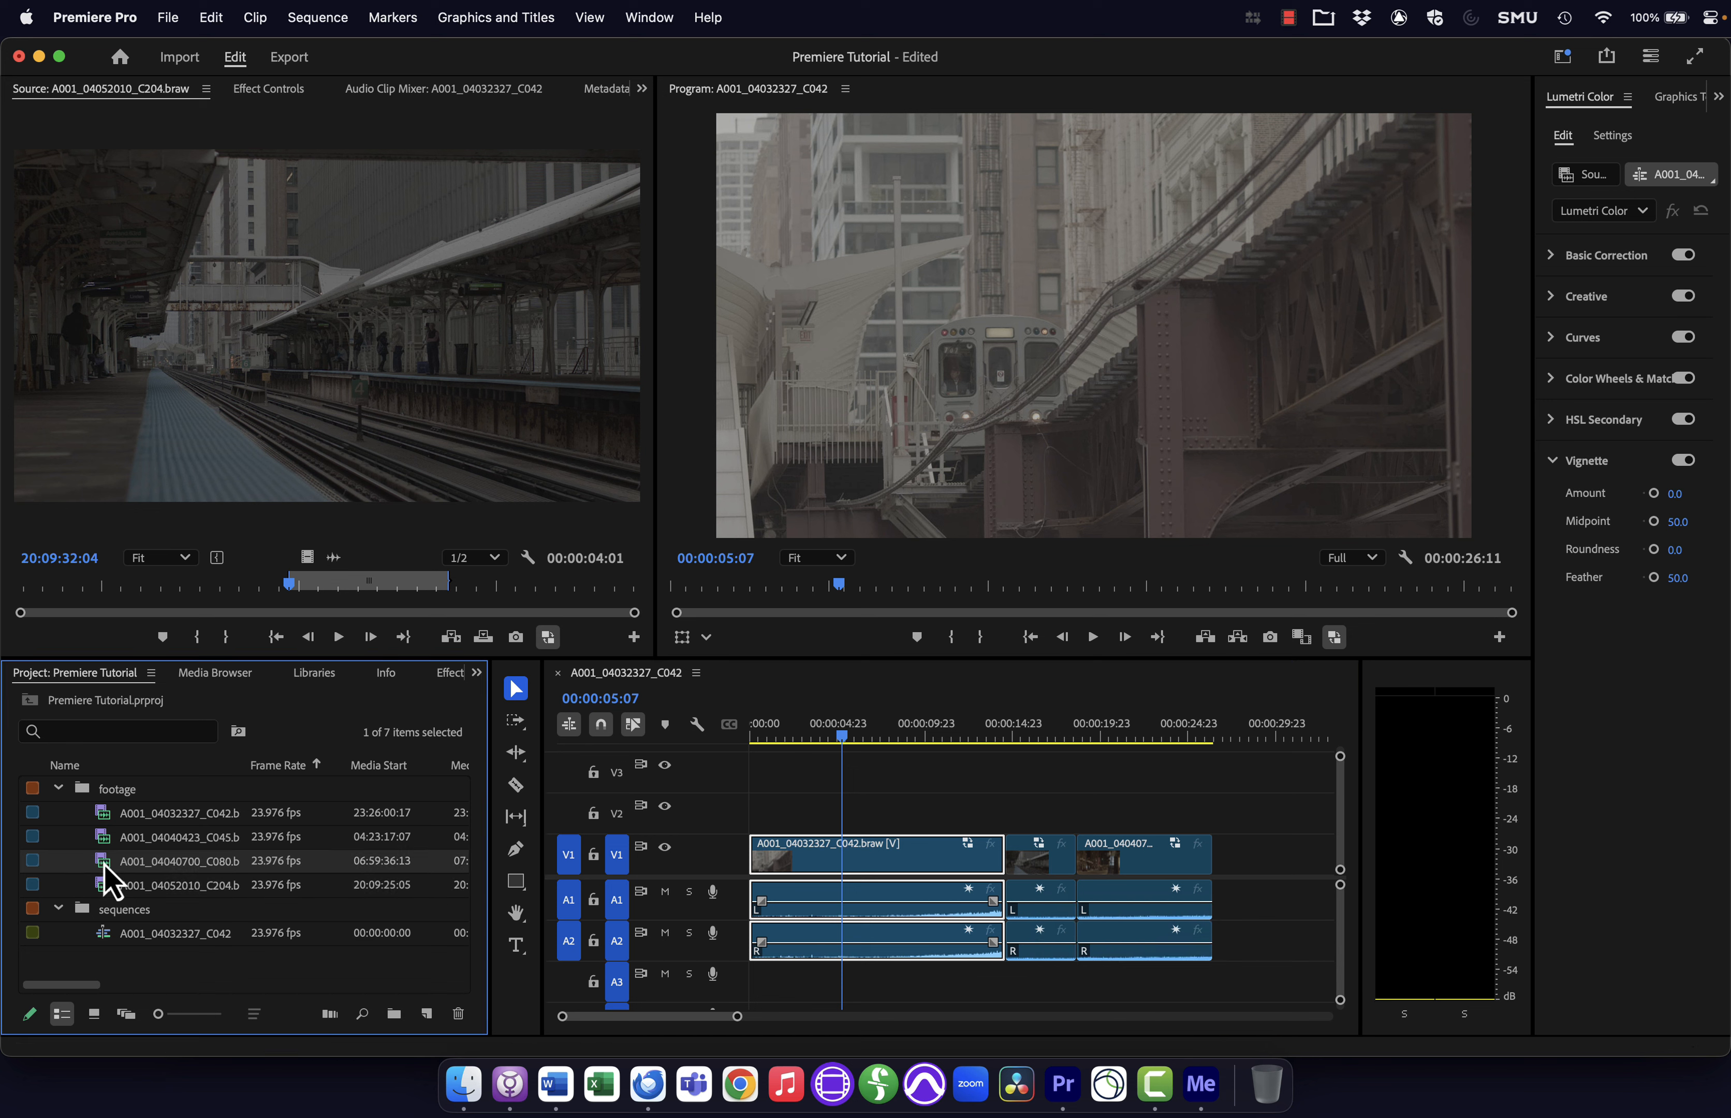
double_click(105, 843)
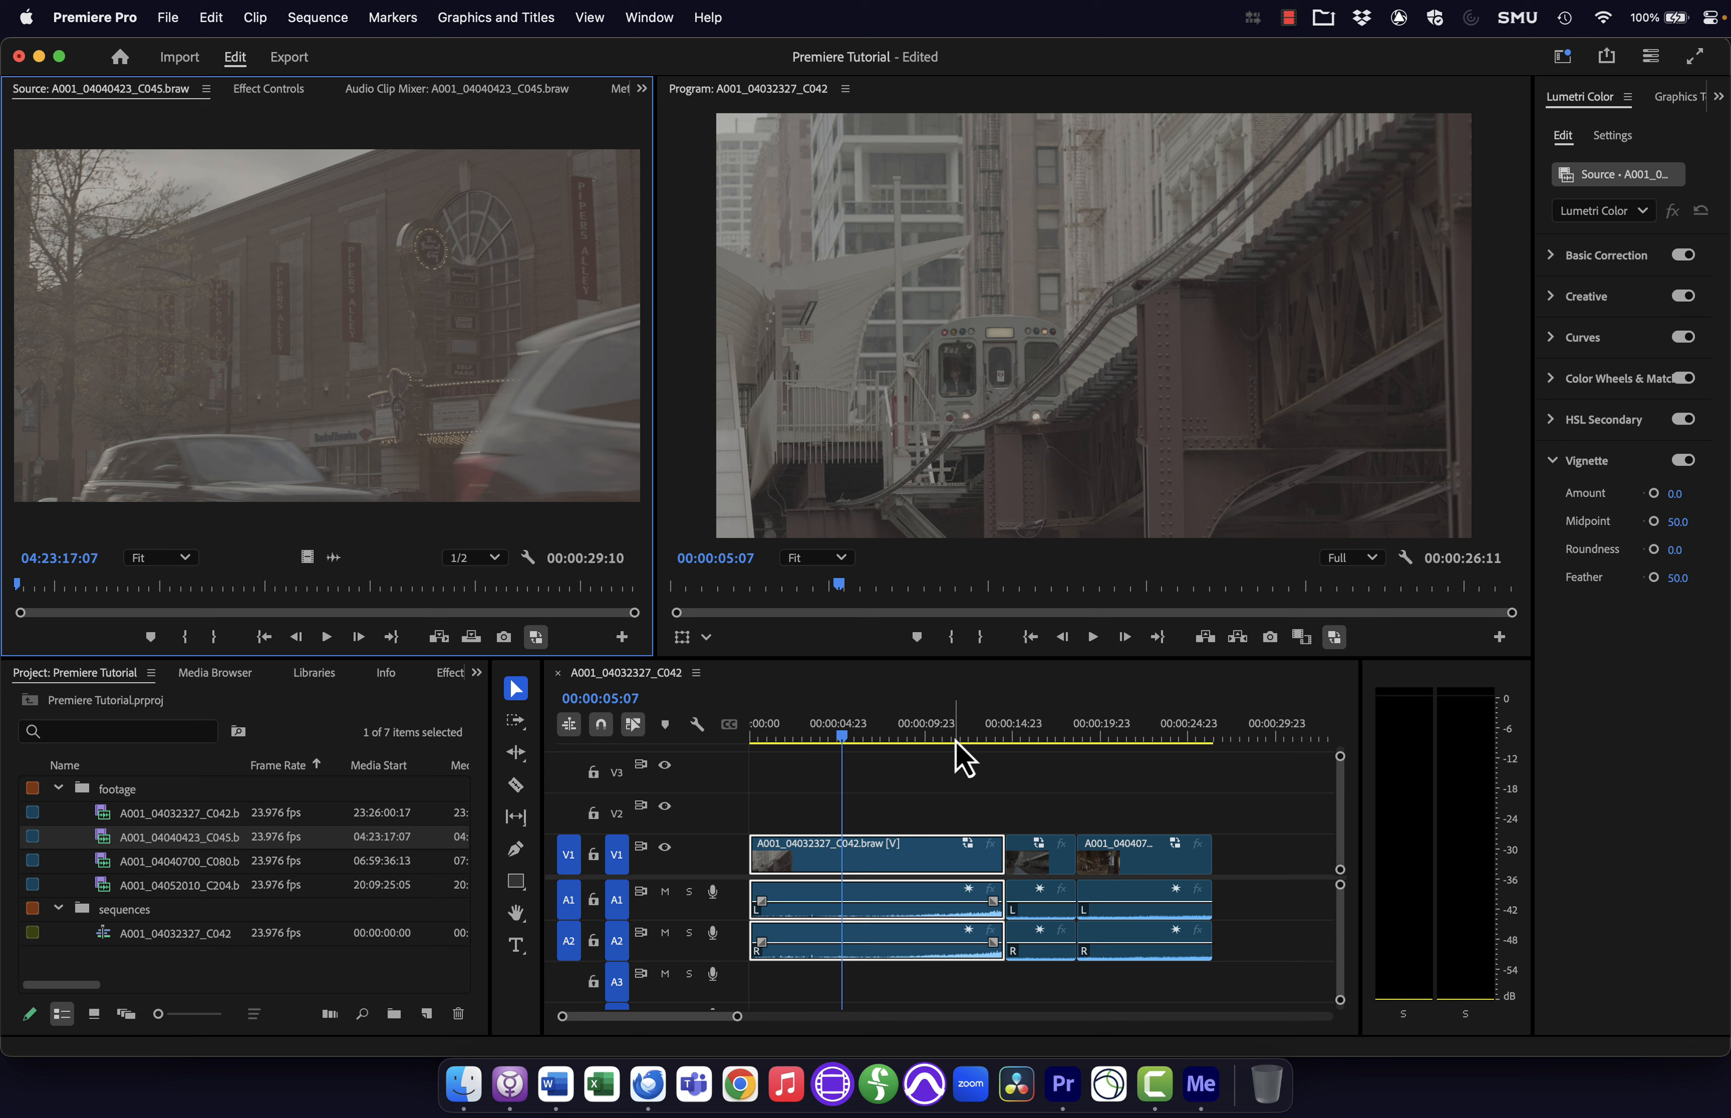
click(234, 585)
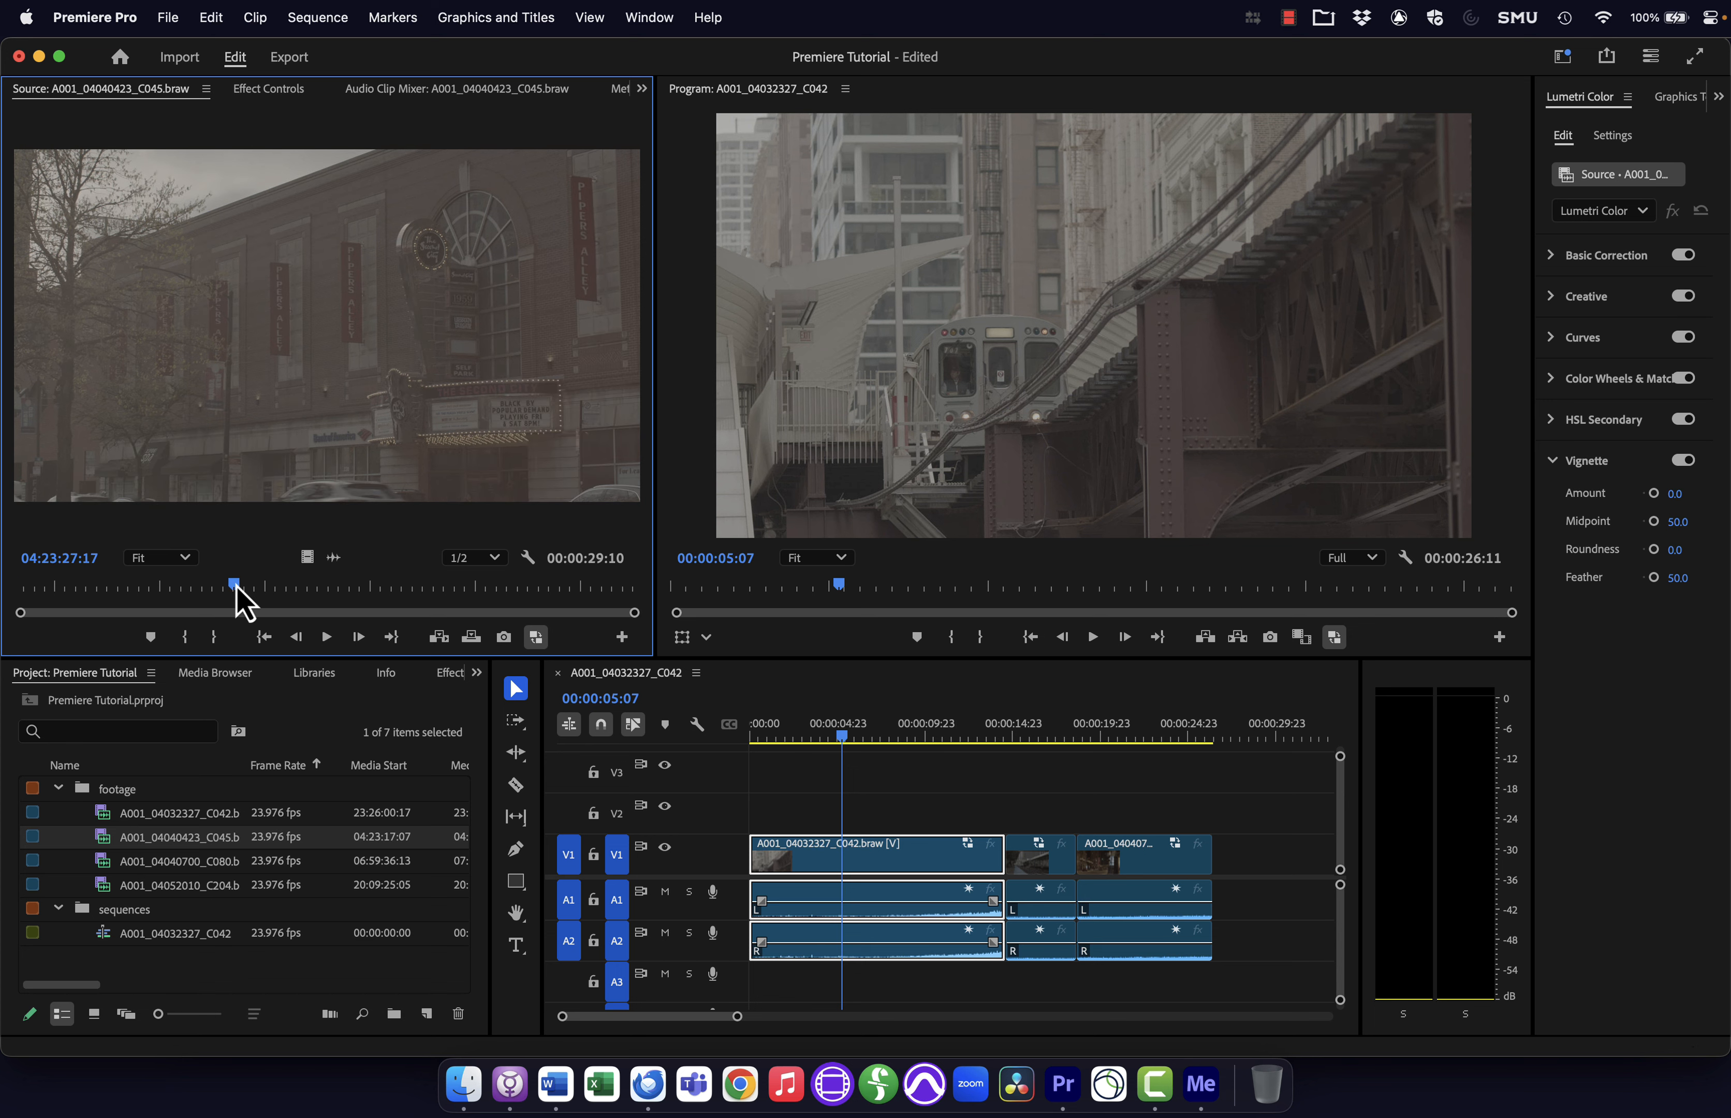
key(i)
click(358, 591)
key(o)
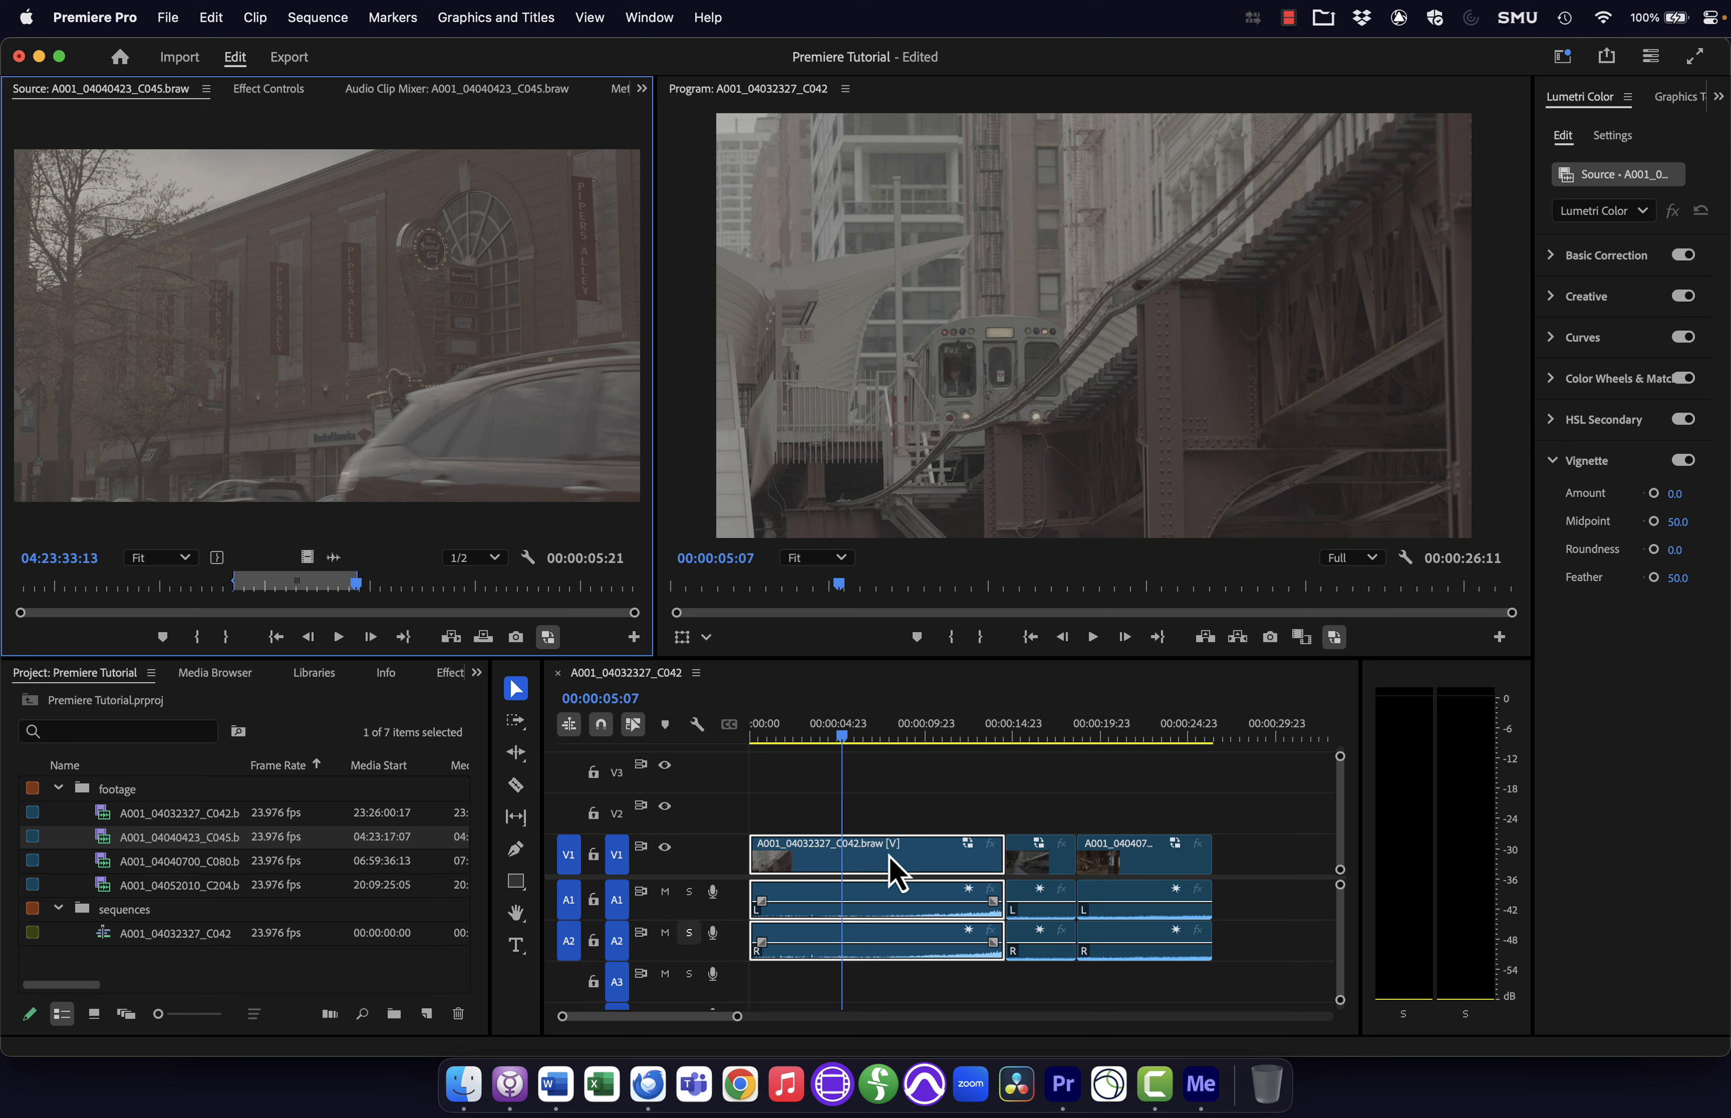
- Mark a sequence In point at 00:00:27:13, place the marked A001_04040423_C045 range there, and undo the placement
click(1232, 740)
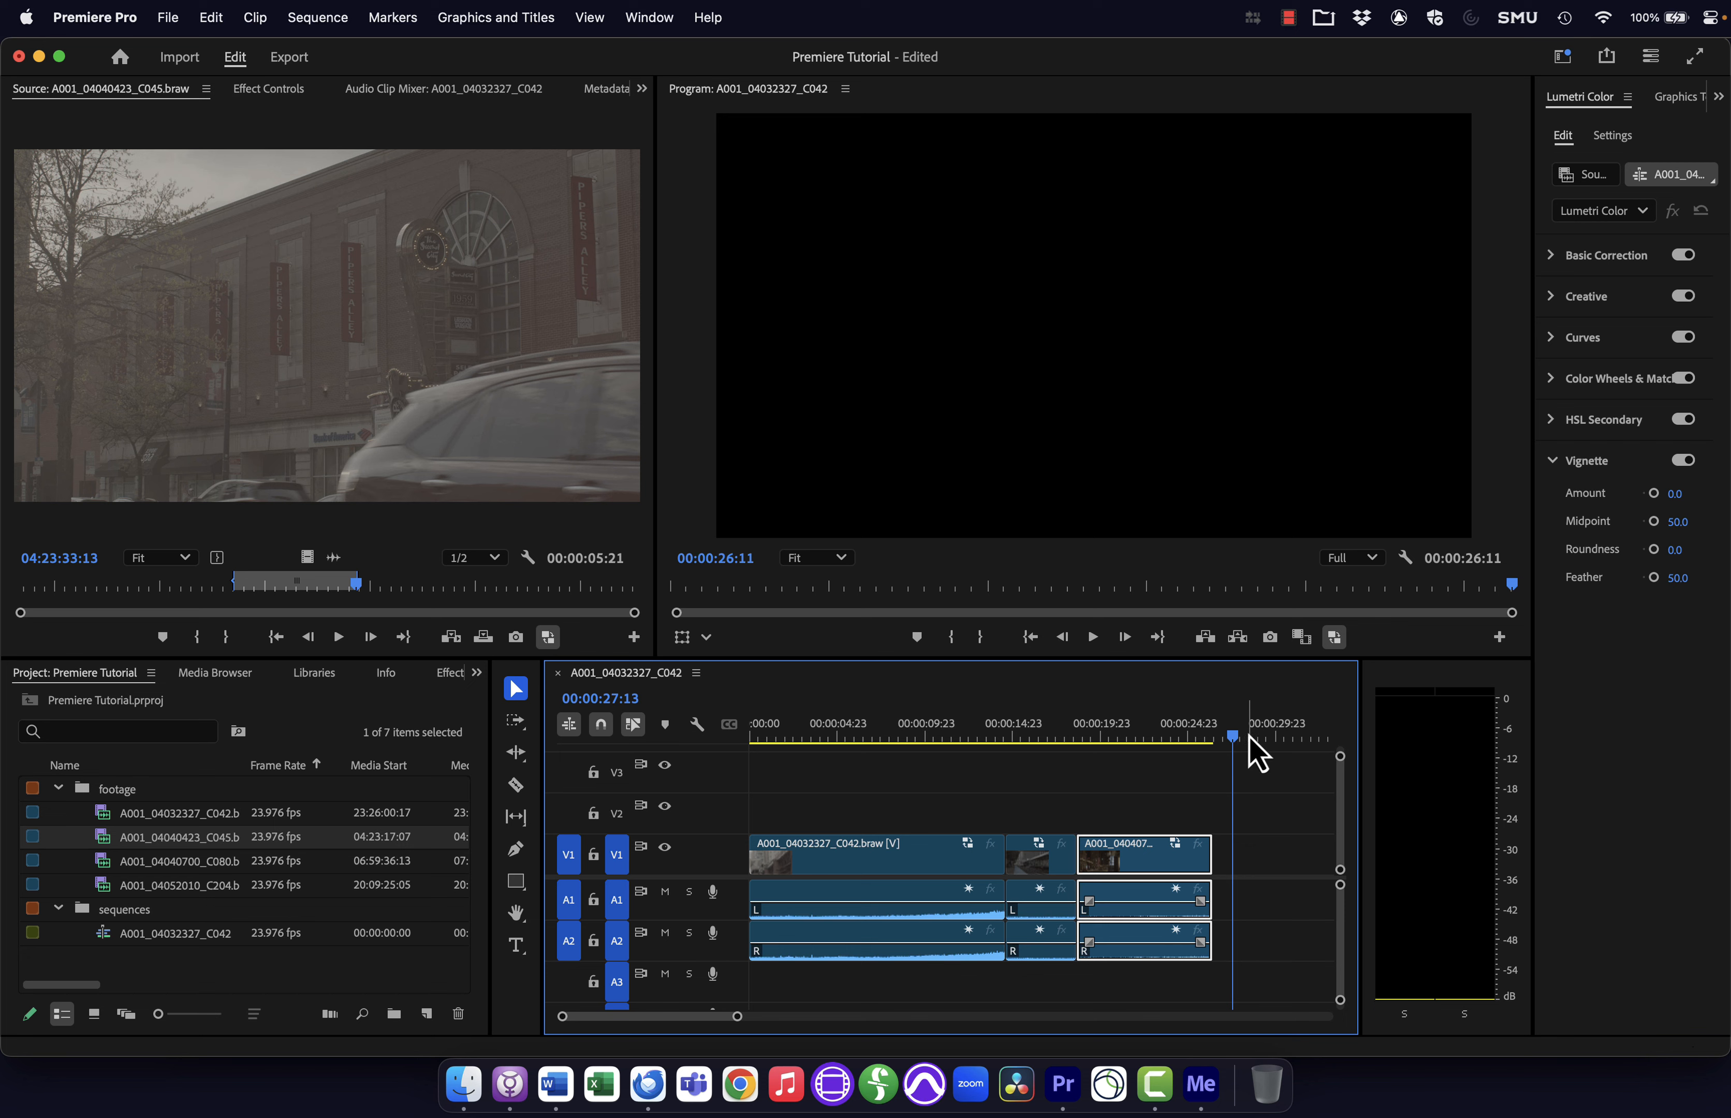
key(i)
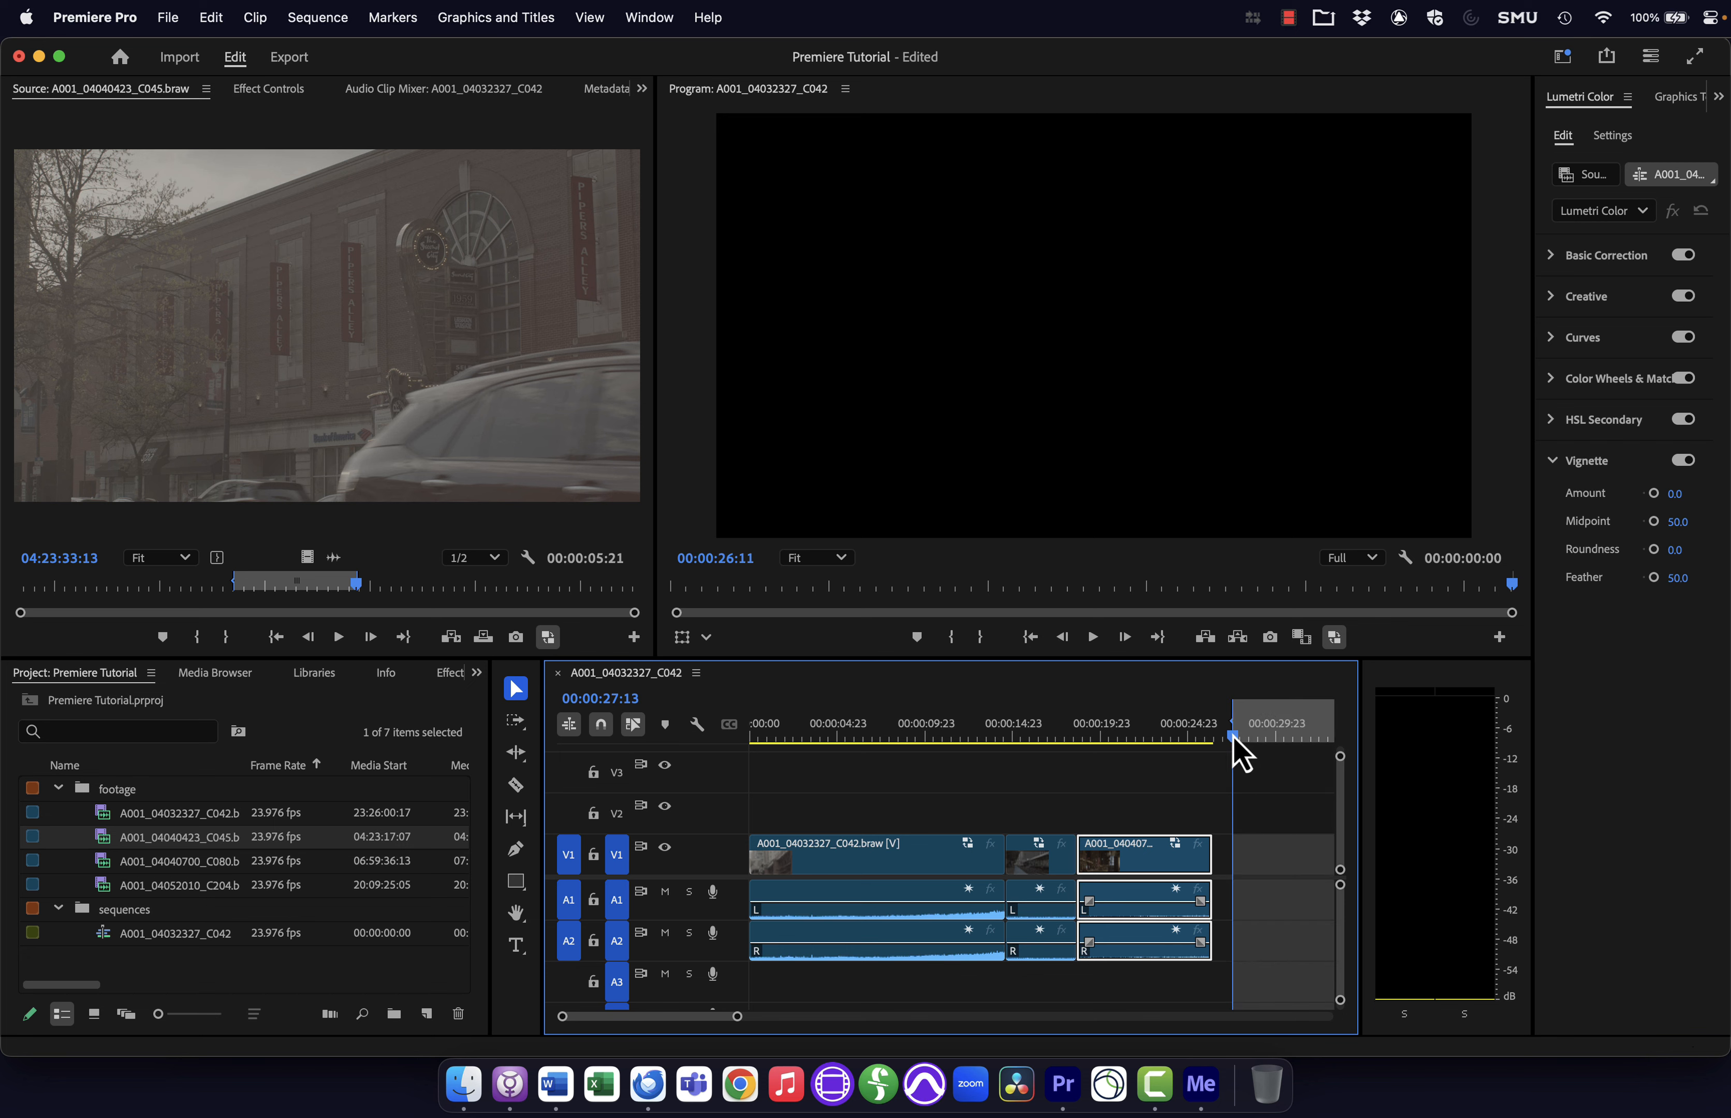
click(849, 741)
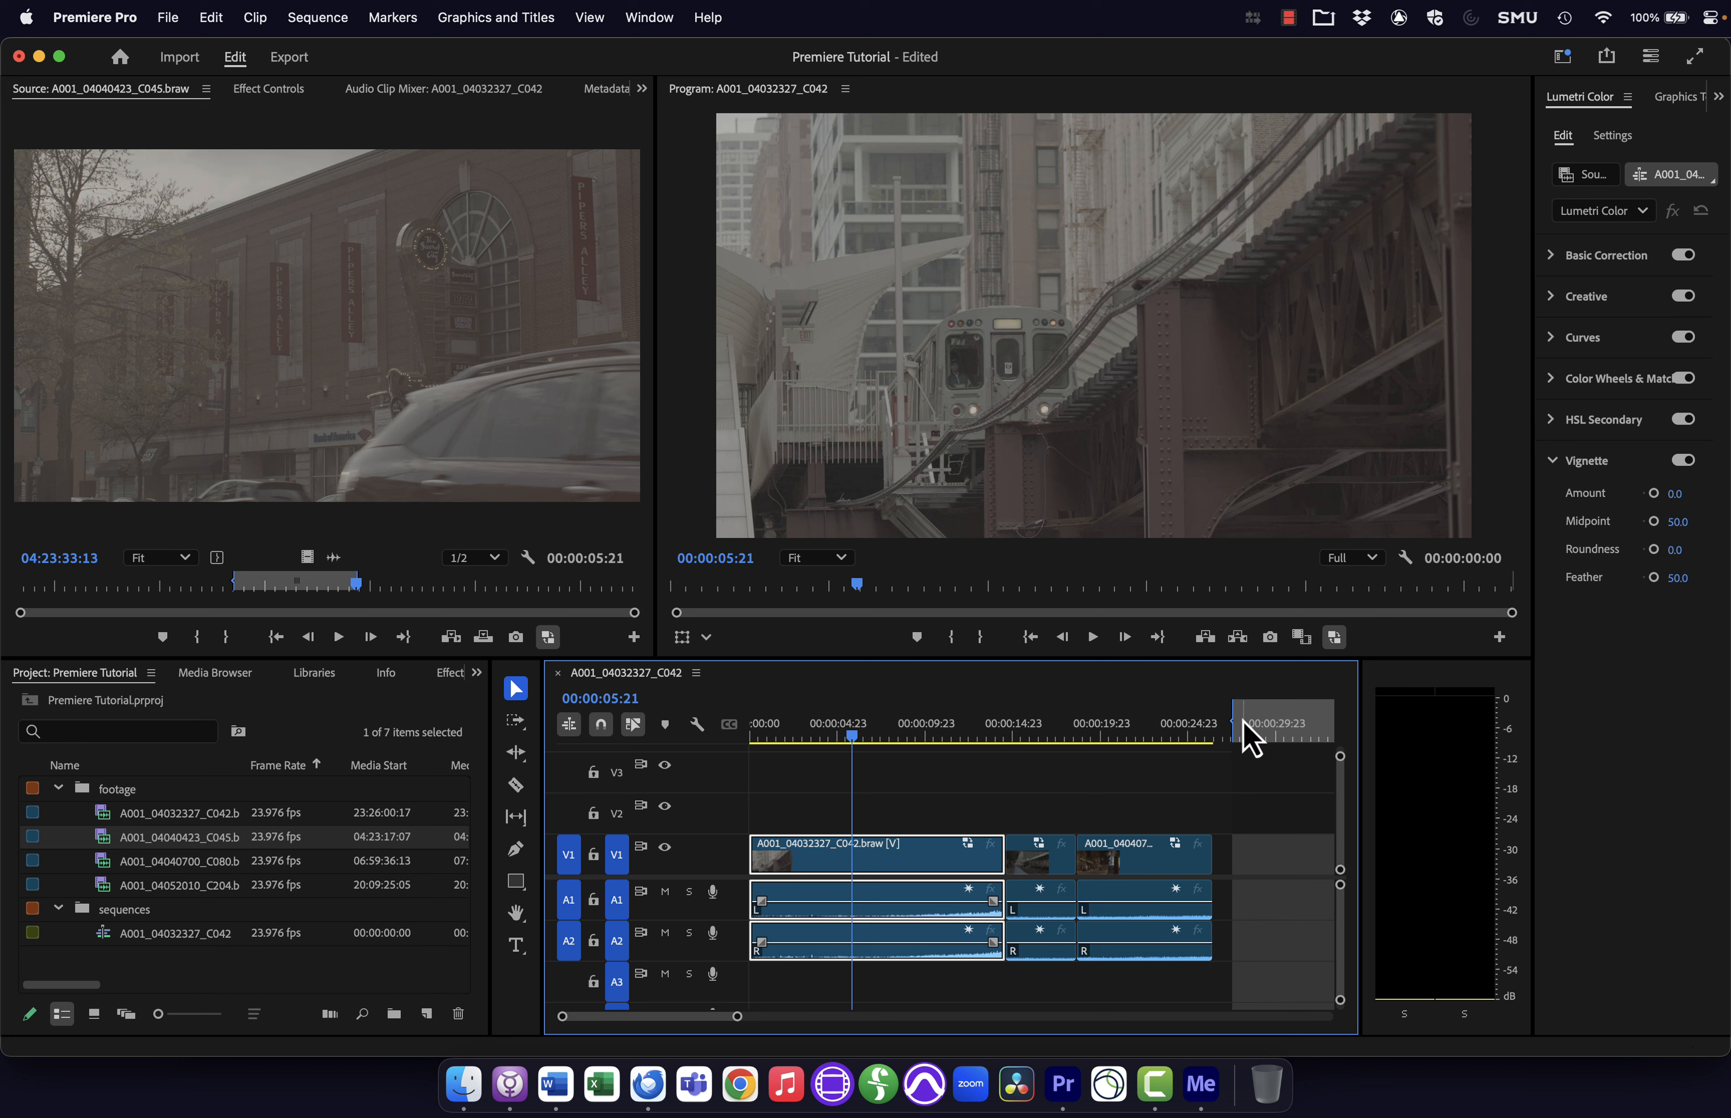
drag(1237, 703, 1234, 701)
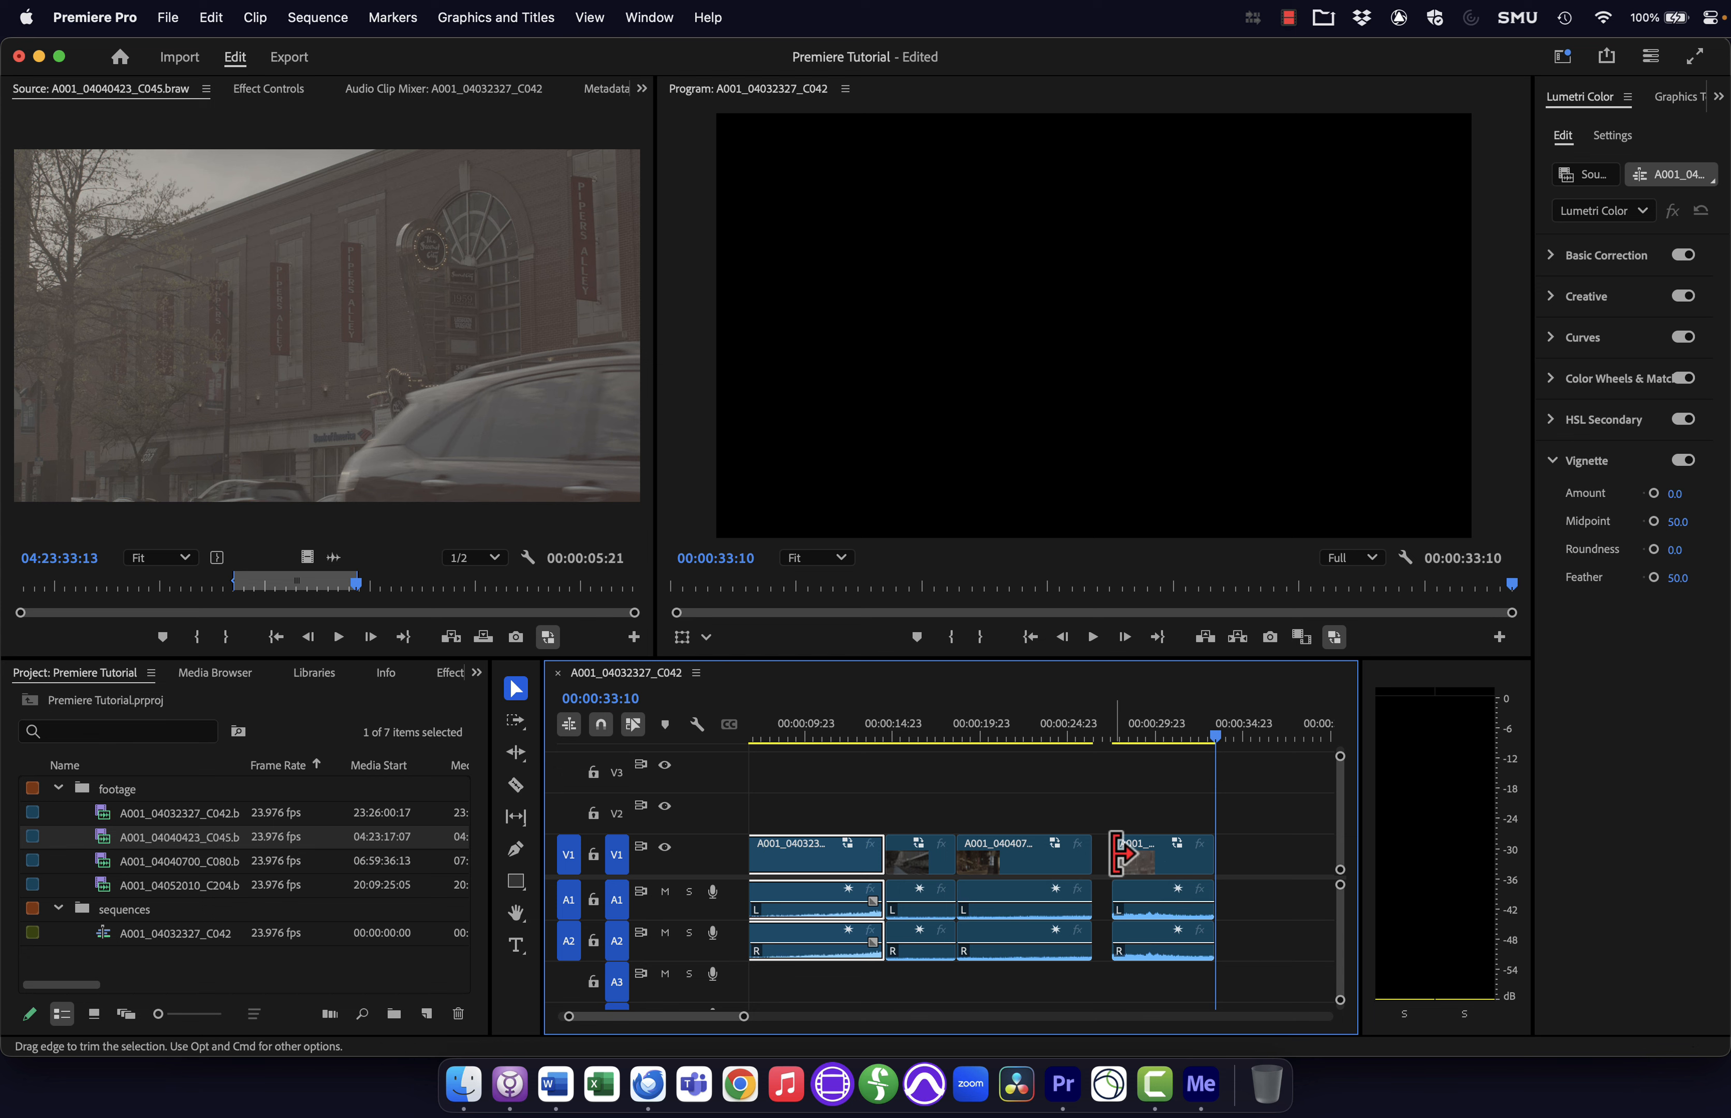
key(super+z)
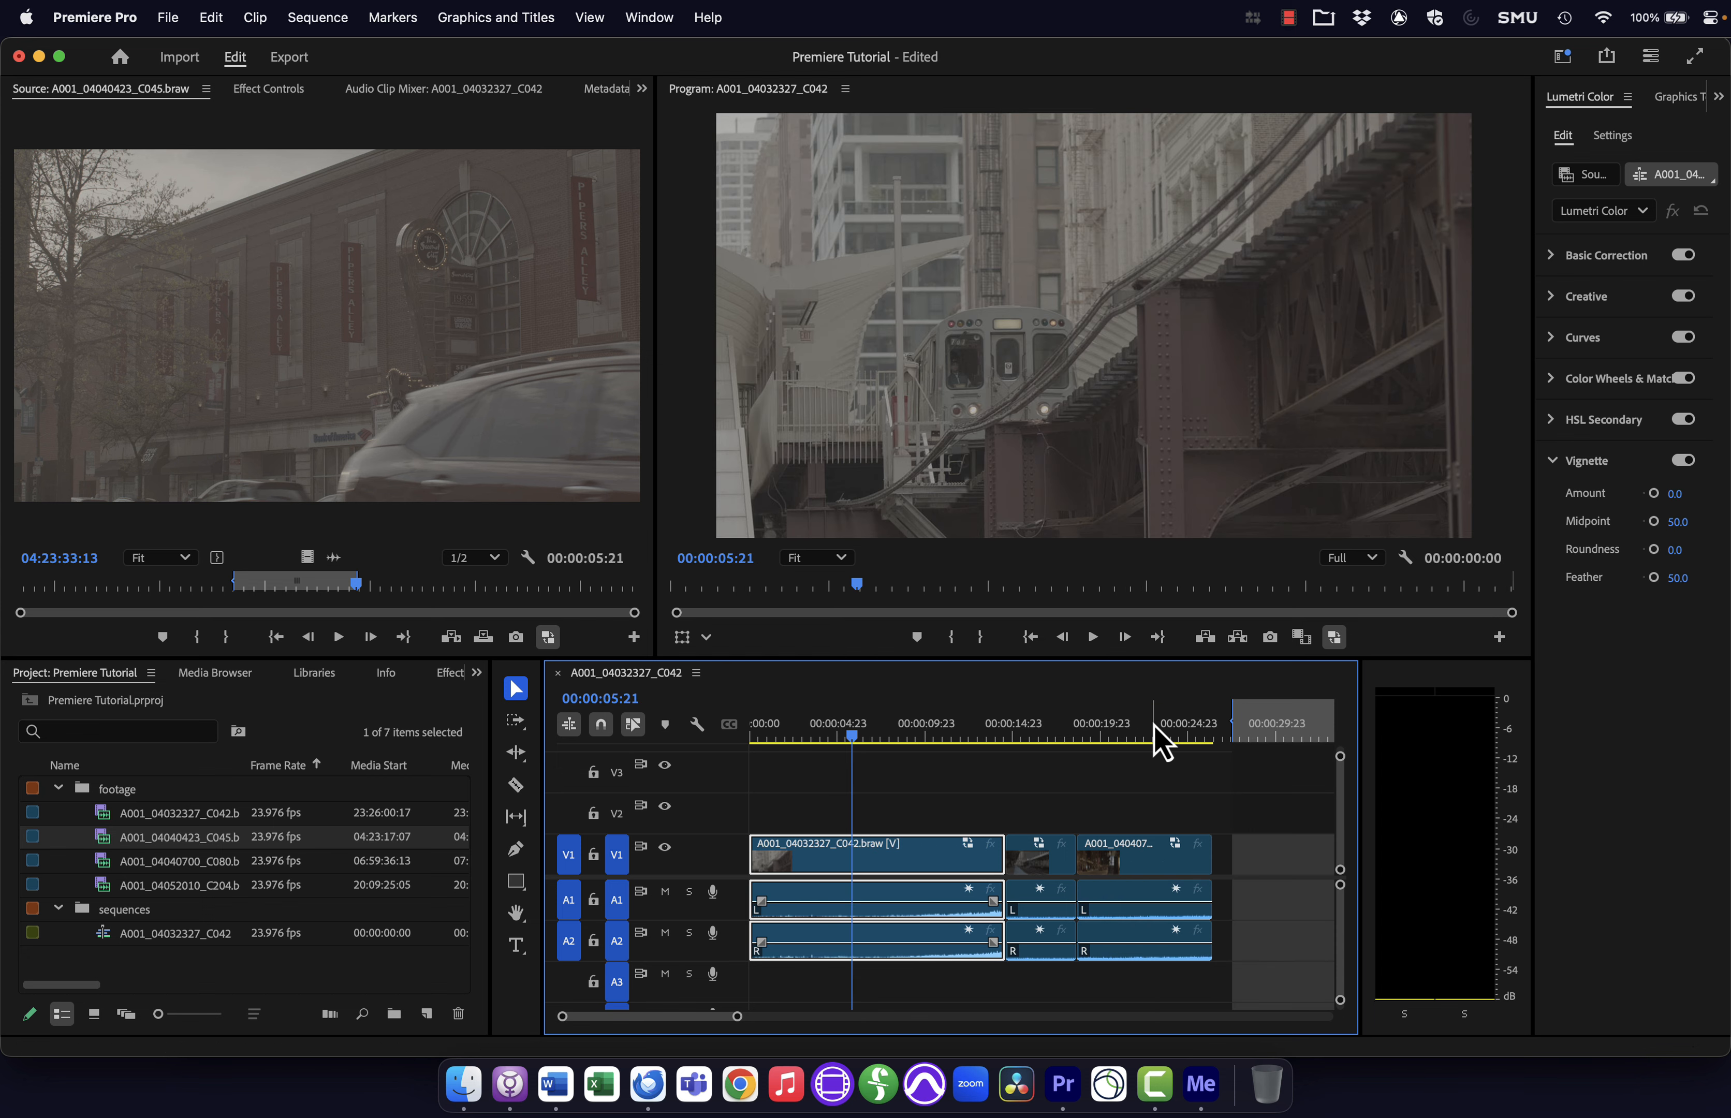
- Clear the sequence's In point and move the playhead to 00:00:04:01
drag(1160, 741, 830, 734)
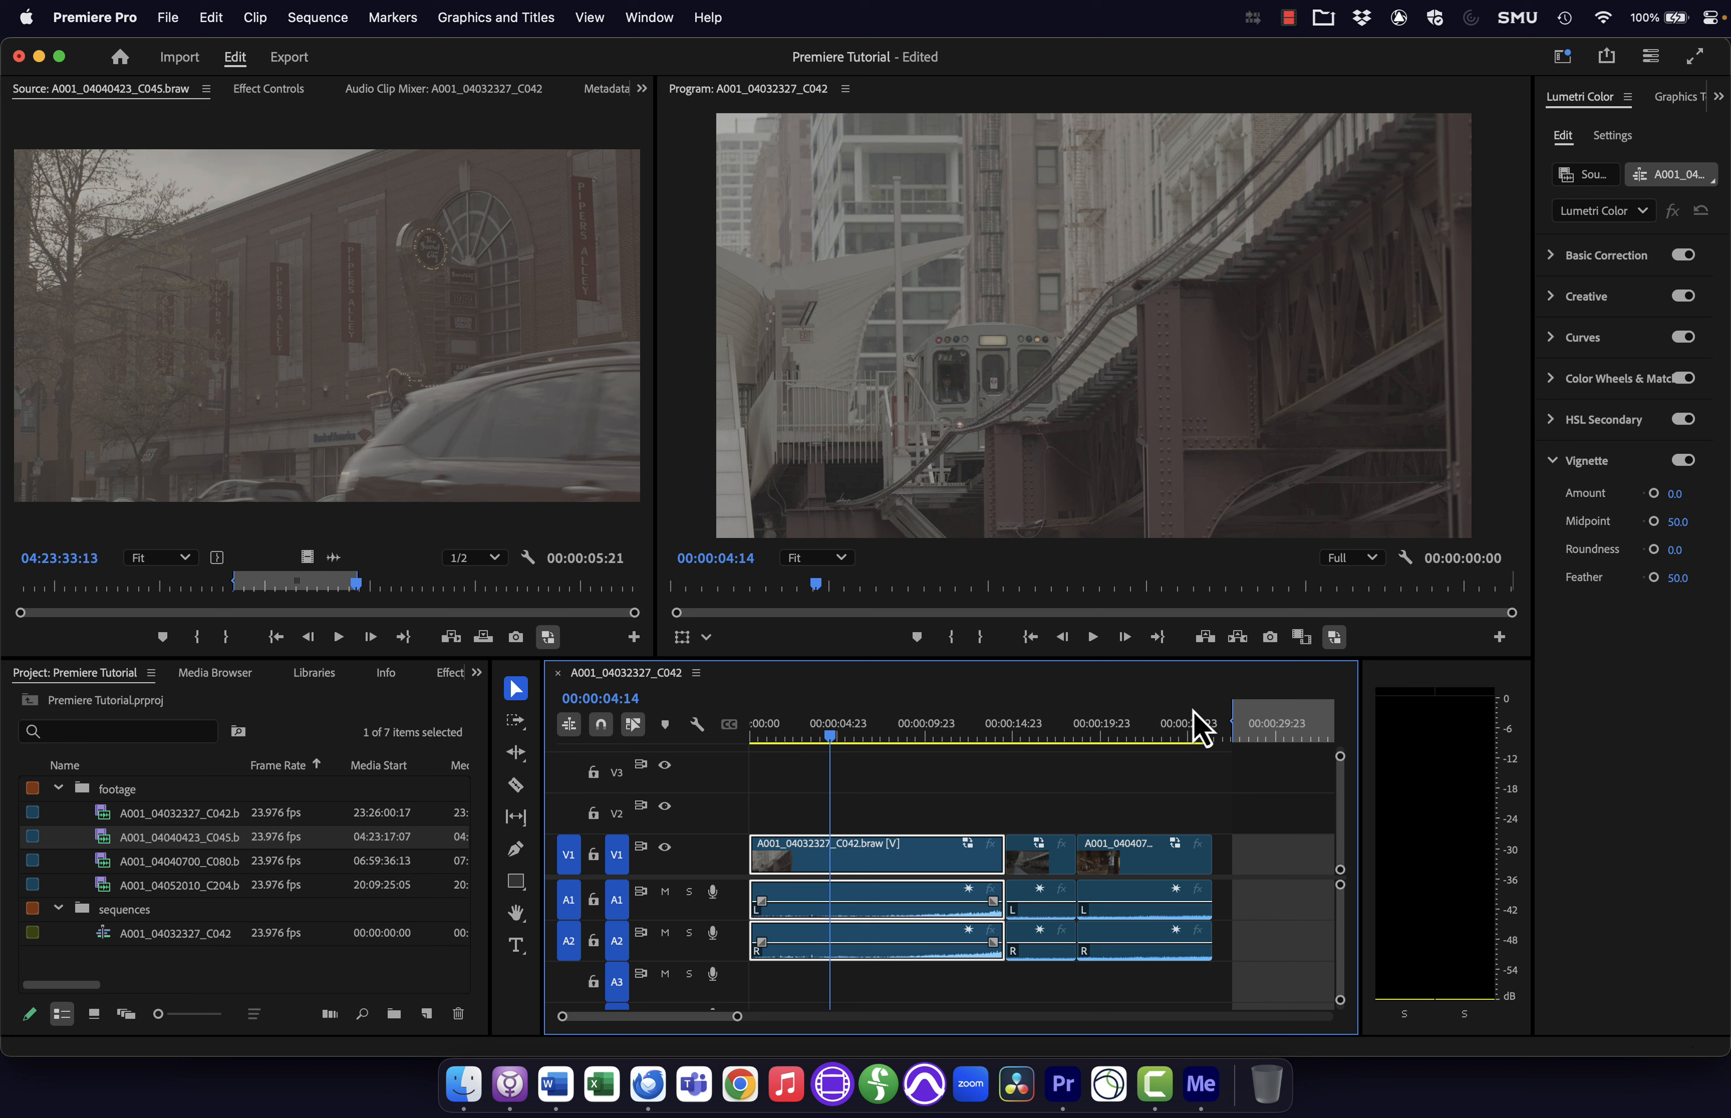
click(1085, 807)
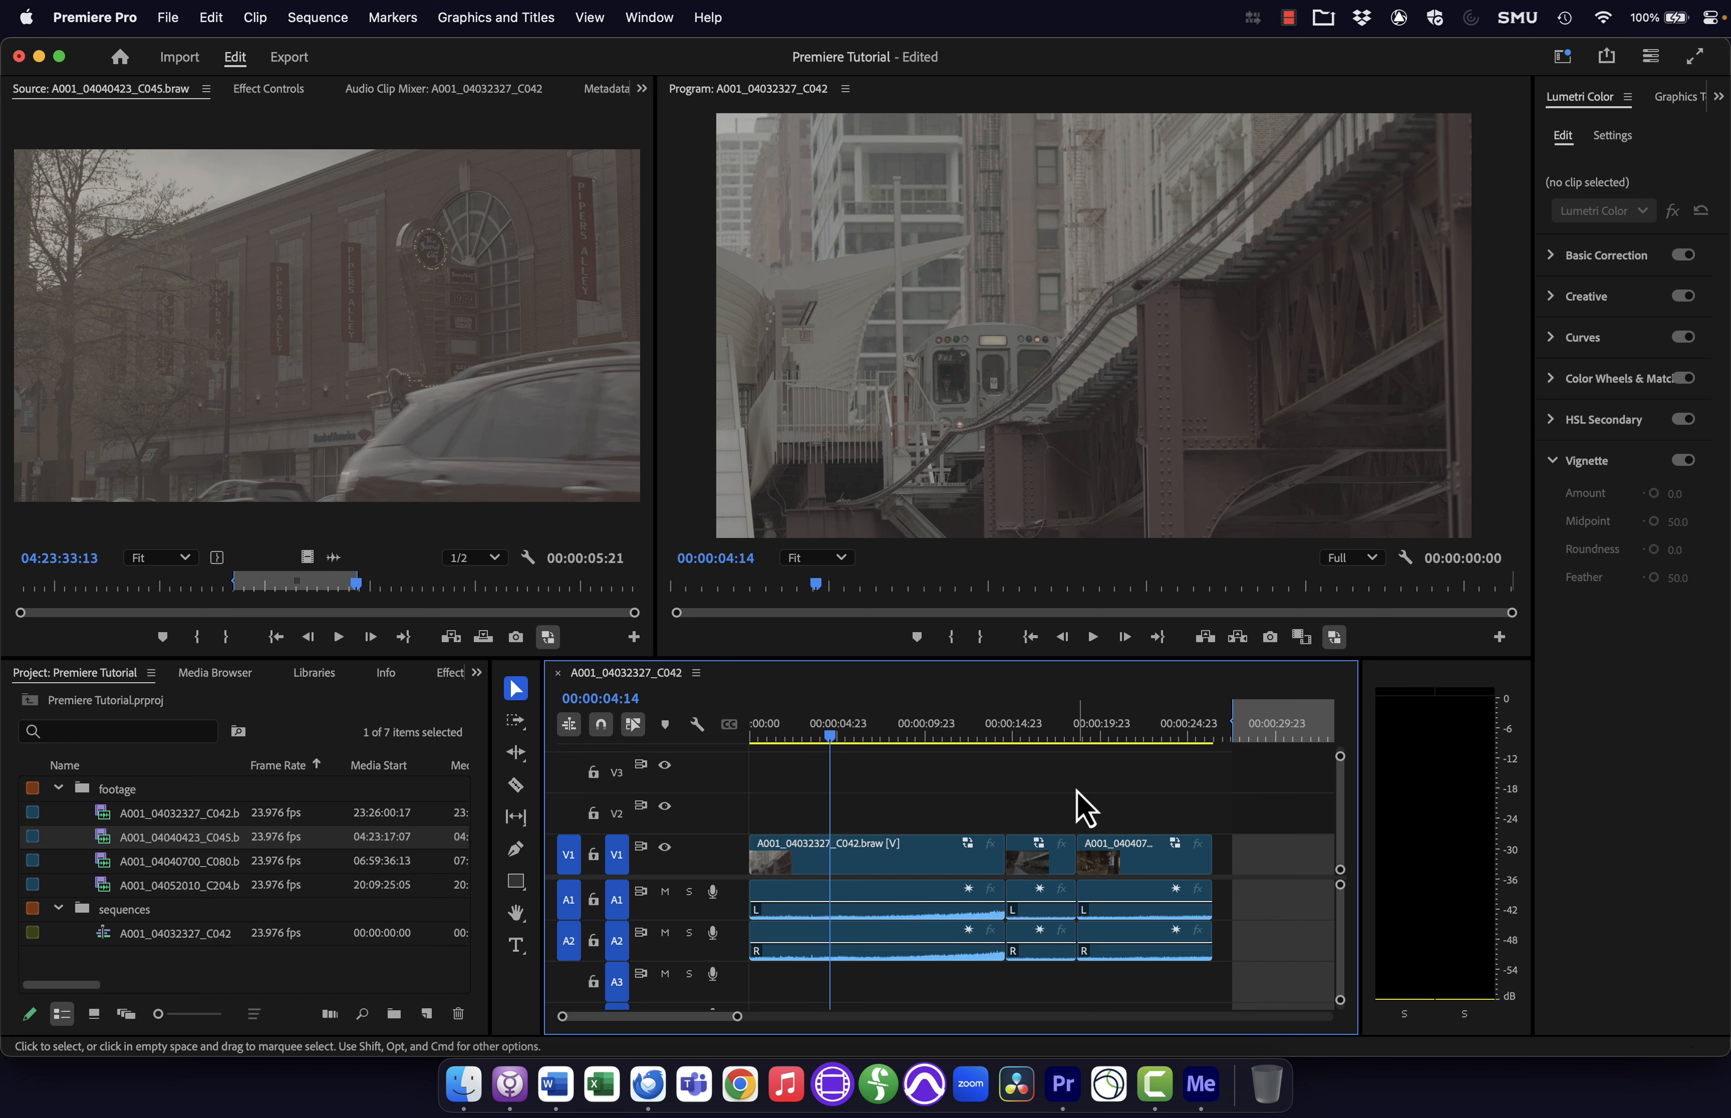
drag(844, 735, 824, 736)
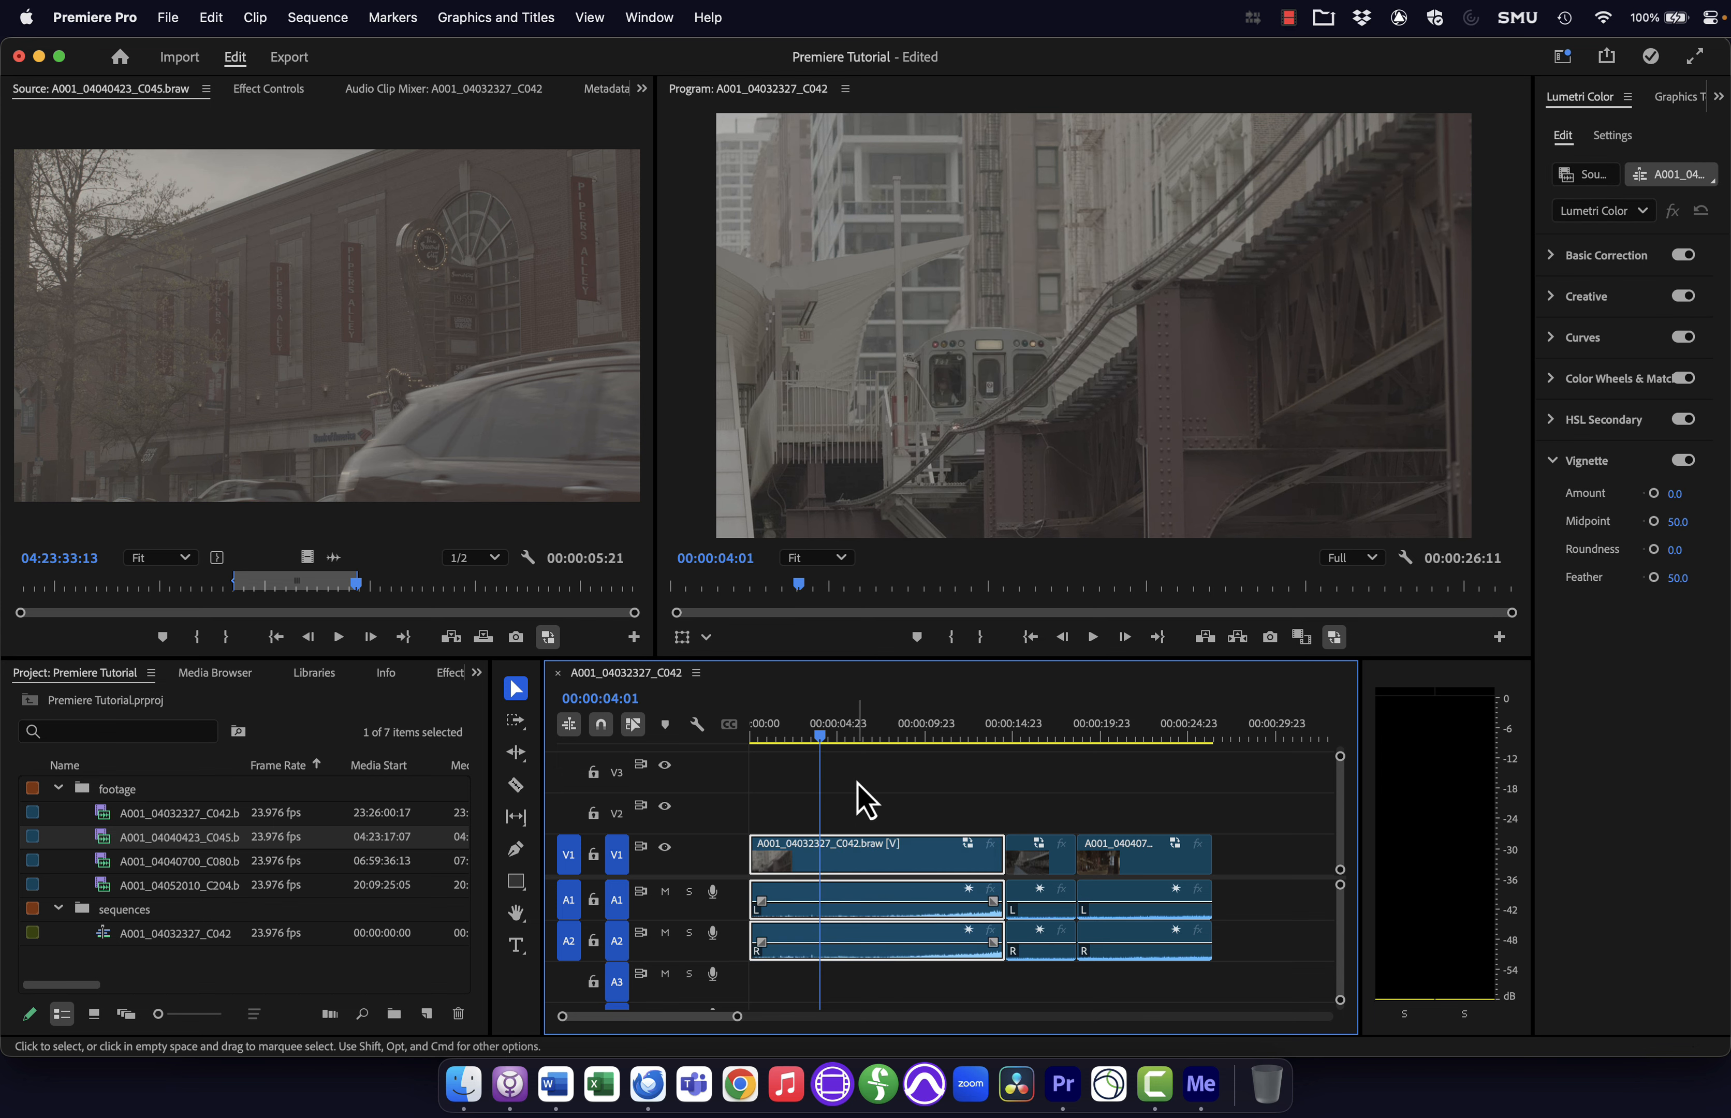
- Jump the playhead back and forth through the sequence's edit points, going to its end and back to its start
key(Up)
key(Down)
key(Down)
key(Down)
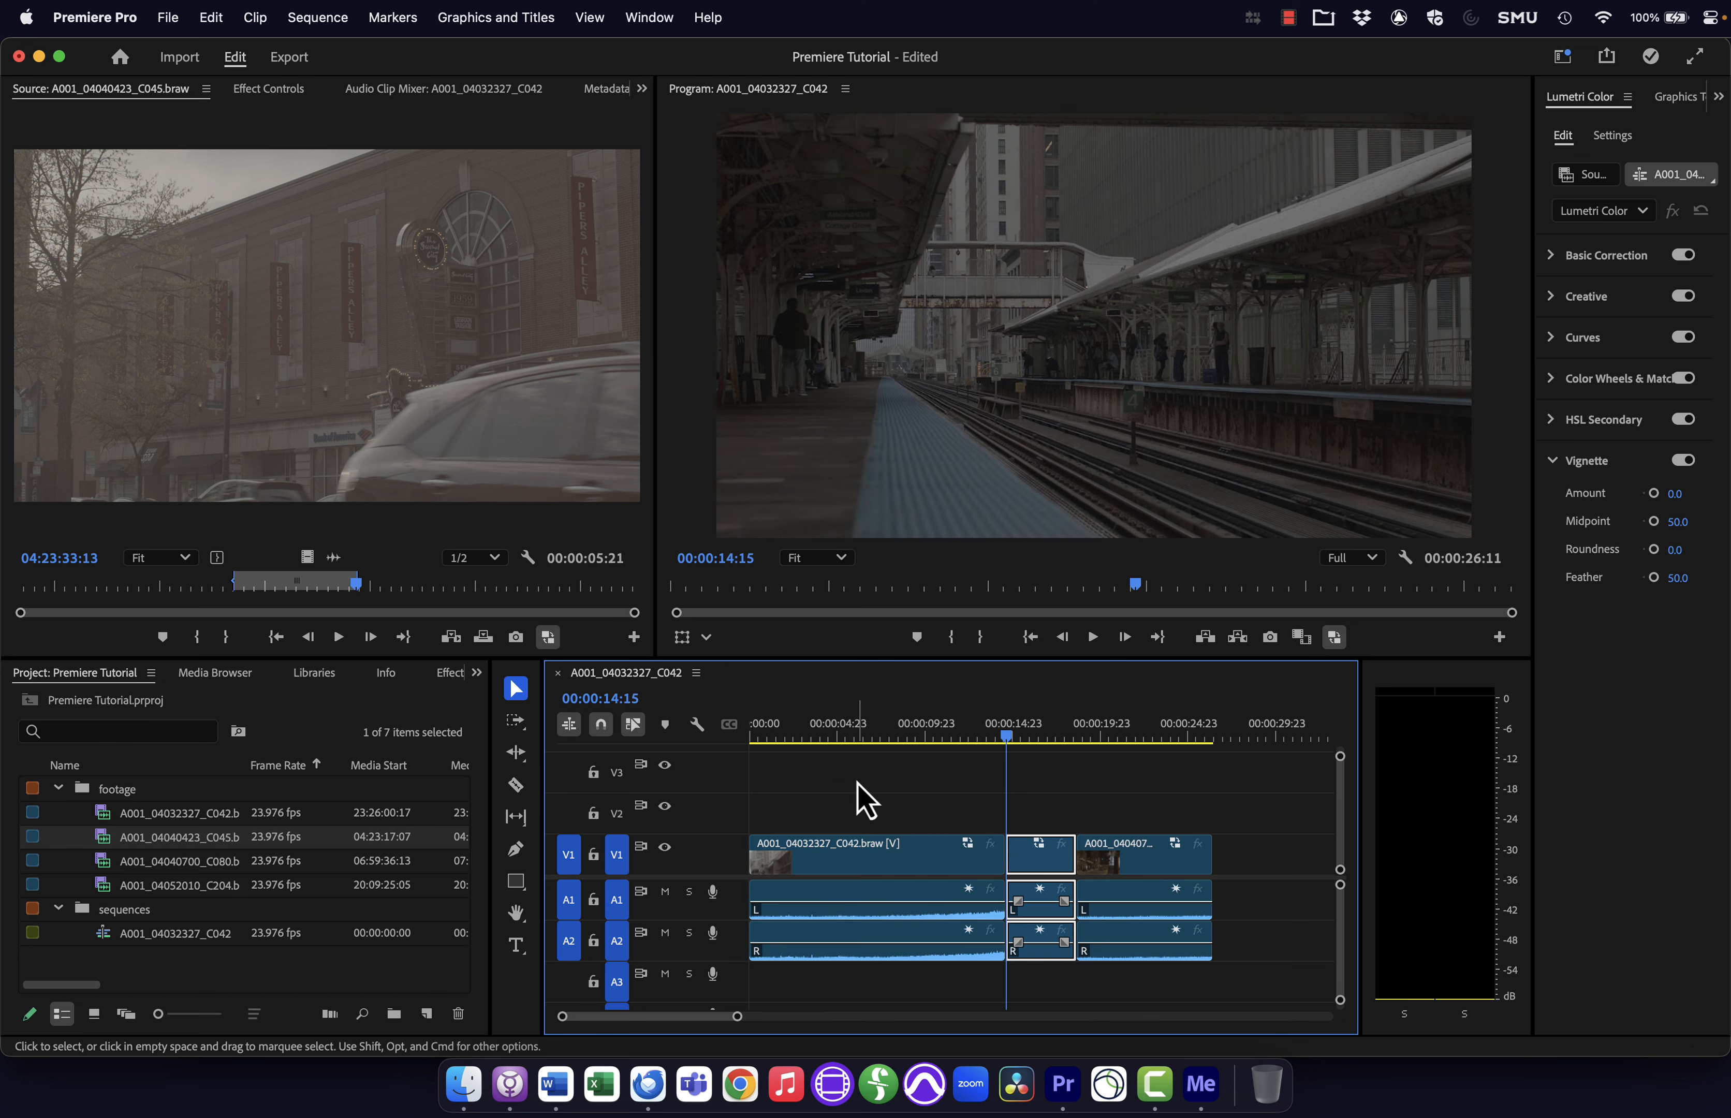
key(Up)
key(Up)
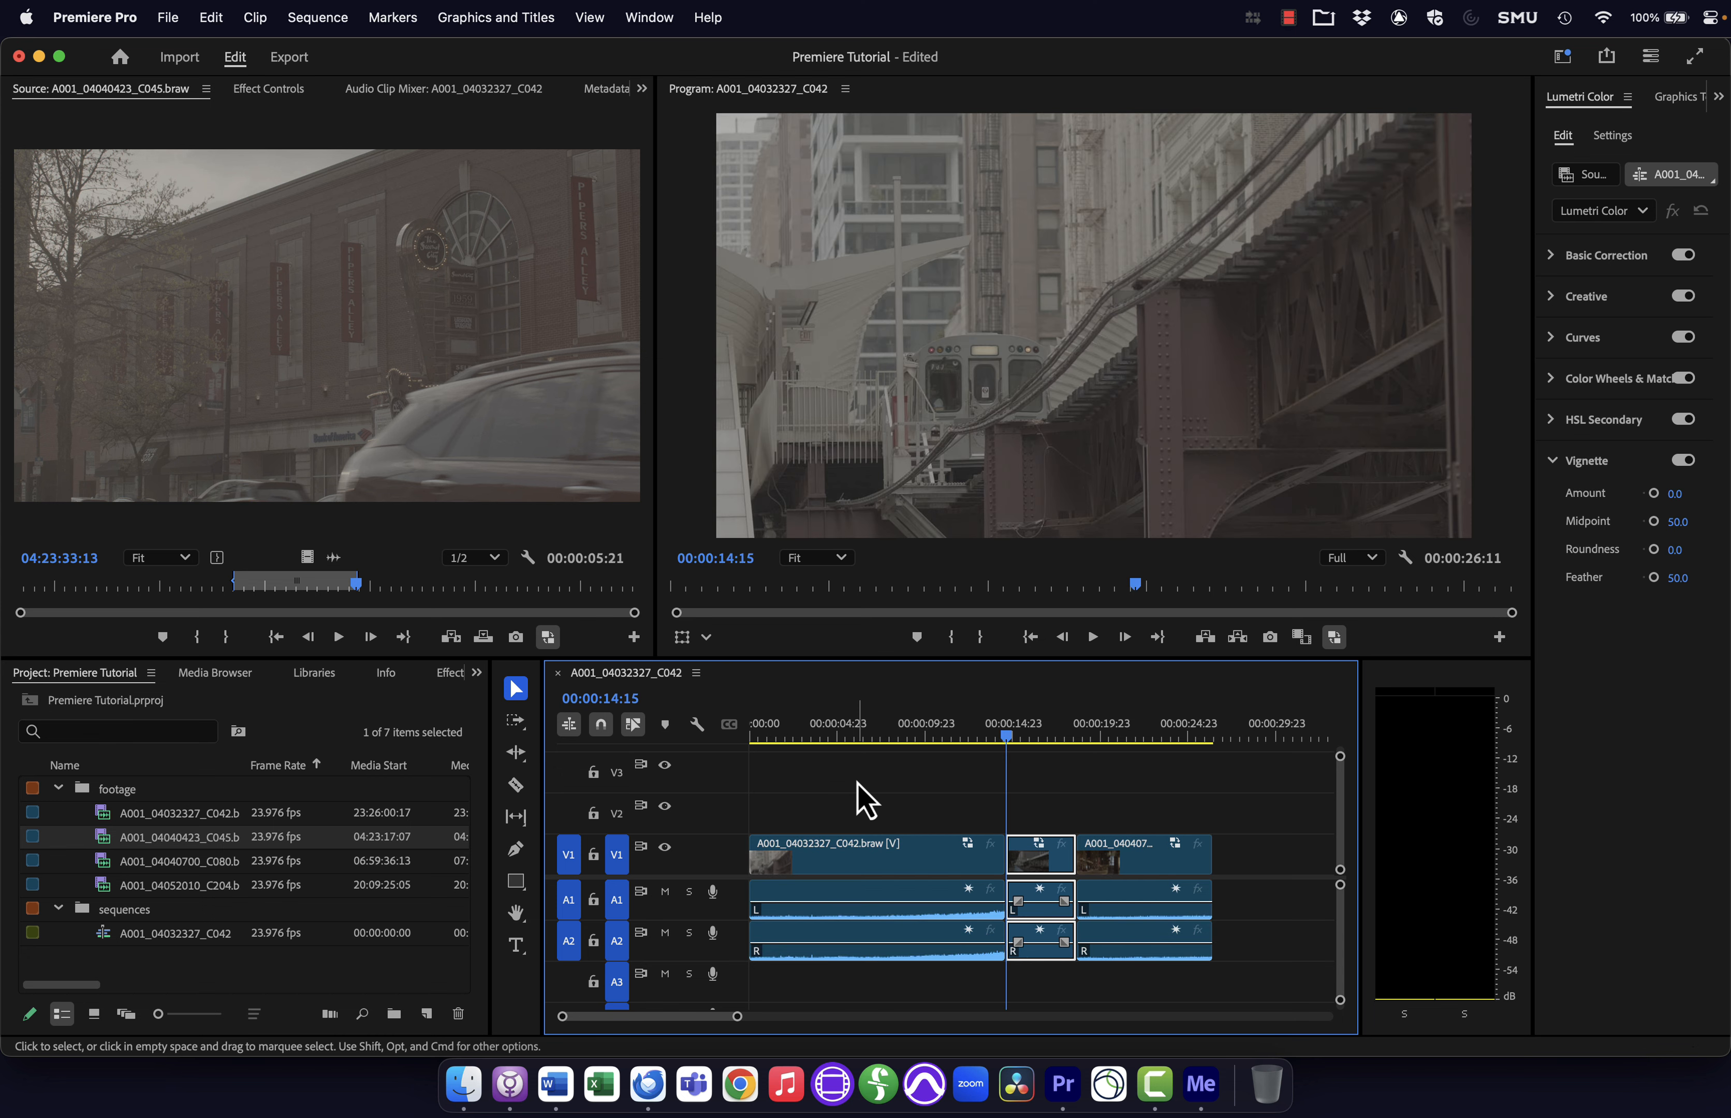
key(Down)
key(Down)
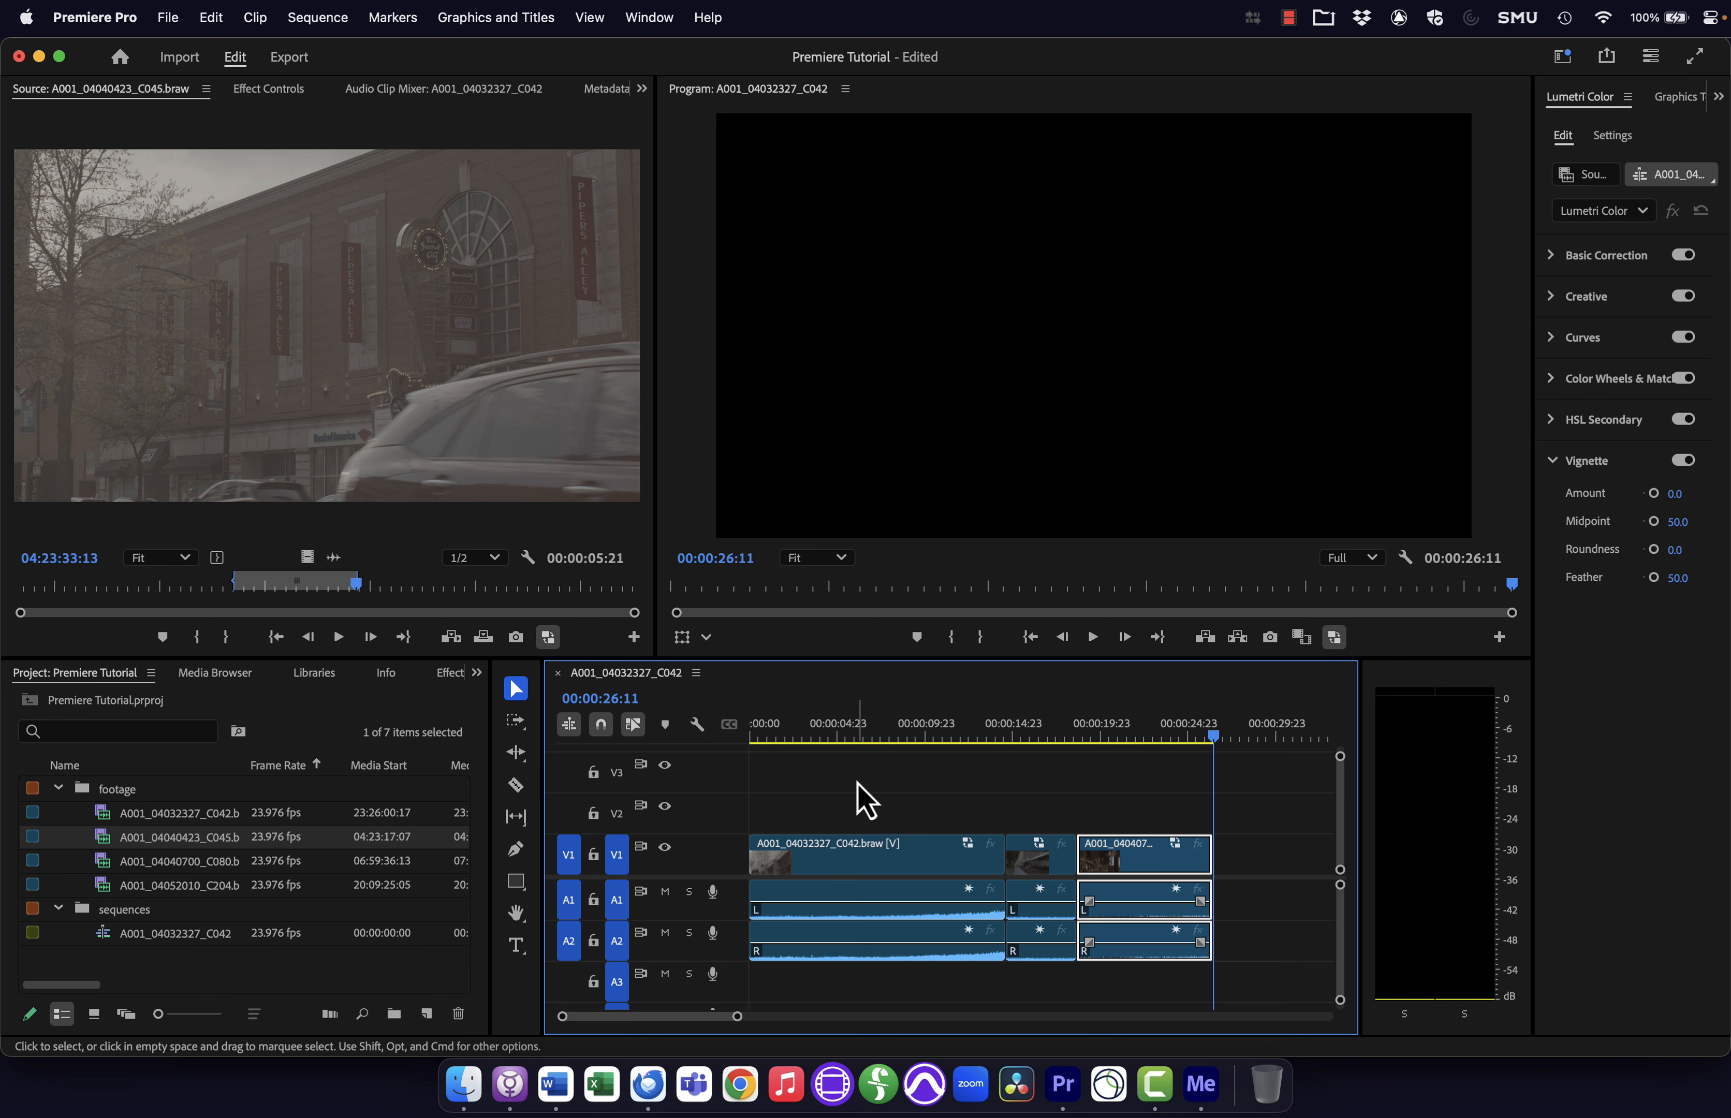
key(Up)
key(Up)
key(Up)
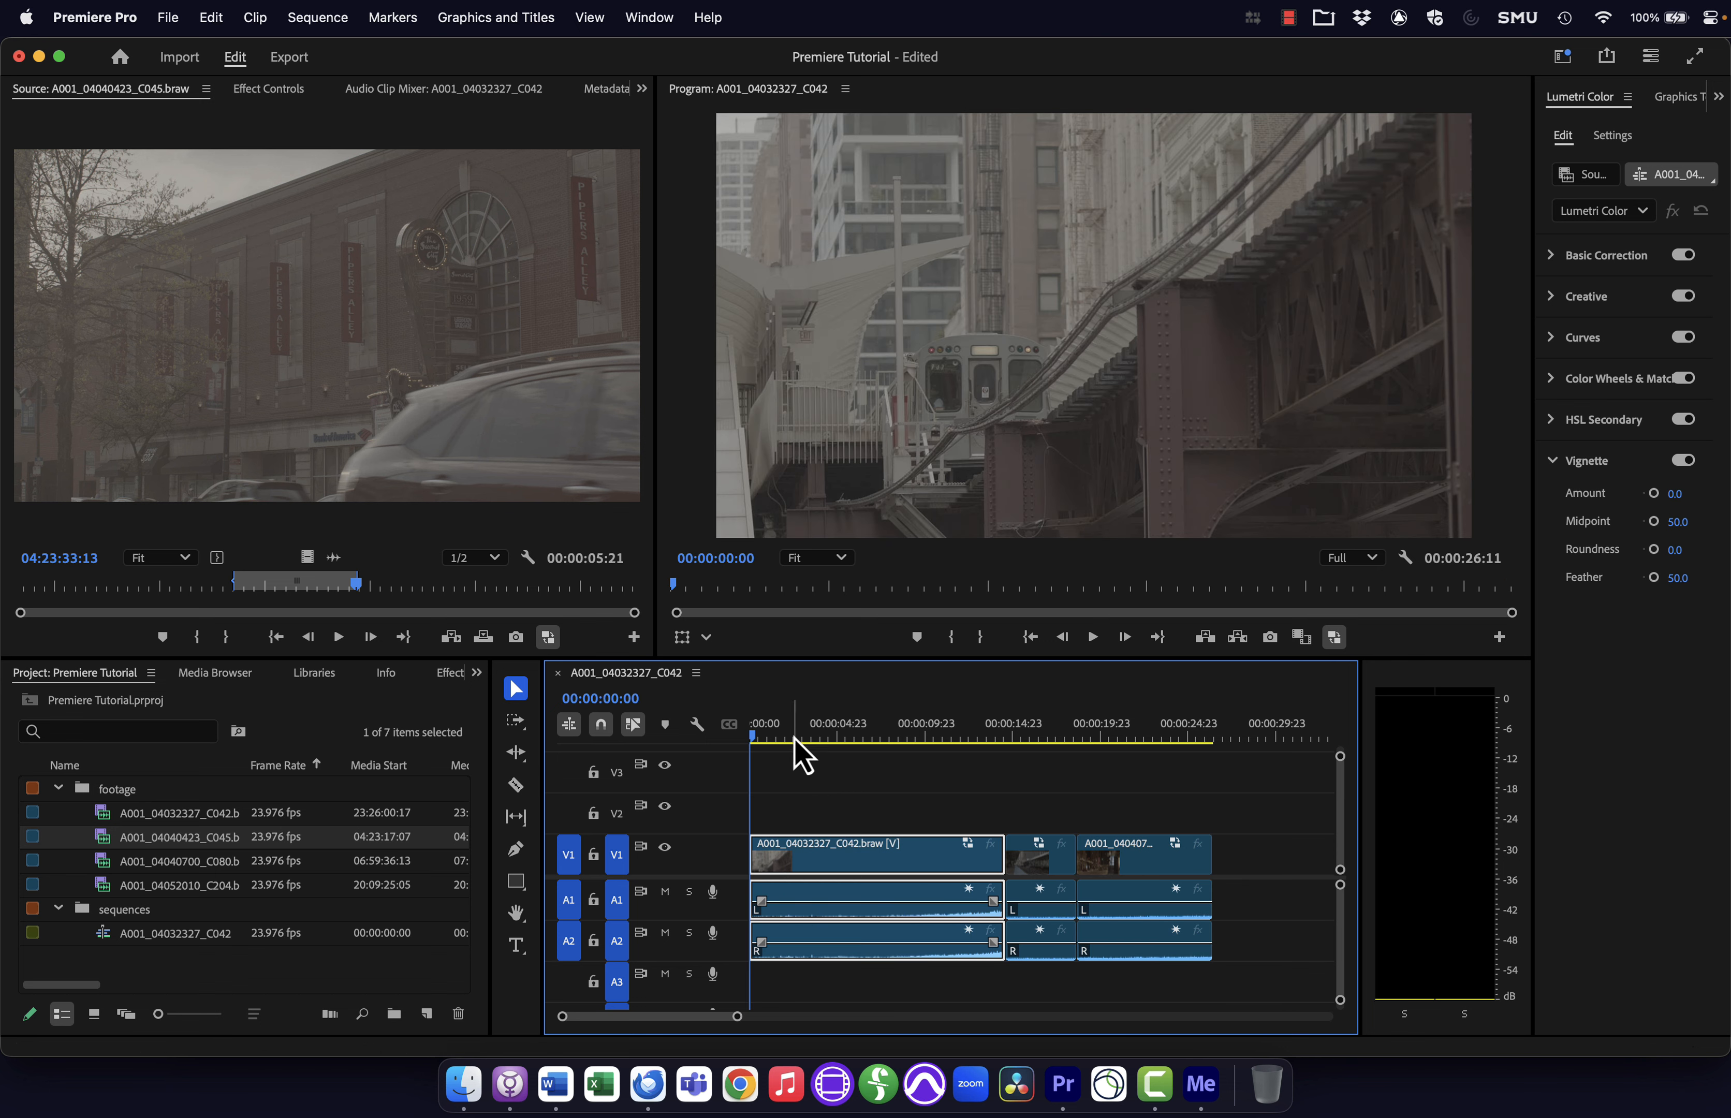
- Mark a 00:00:06:11 range ending at 00:00:11:17 in the sequence, and clear its In and Out points again
drag(796, 736, 956, 734)
key(i)
key(o)
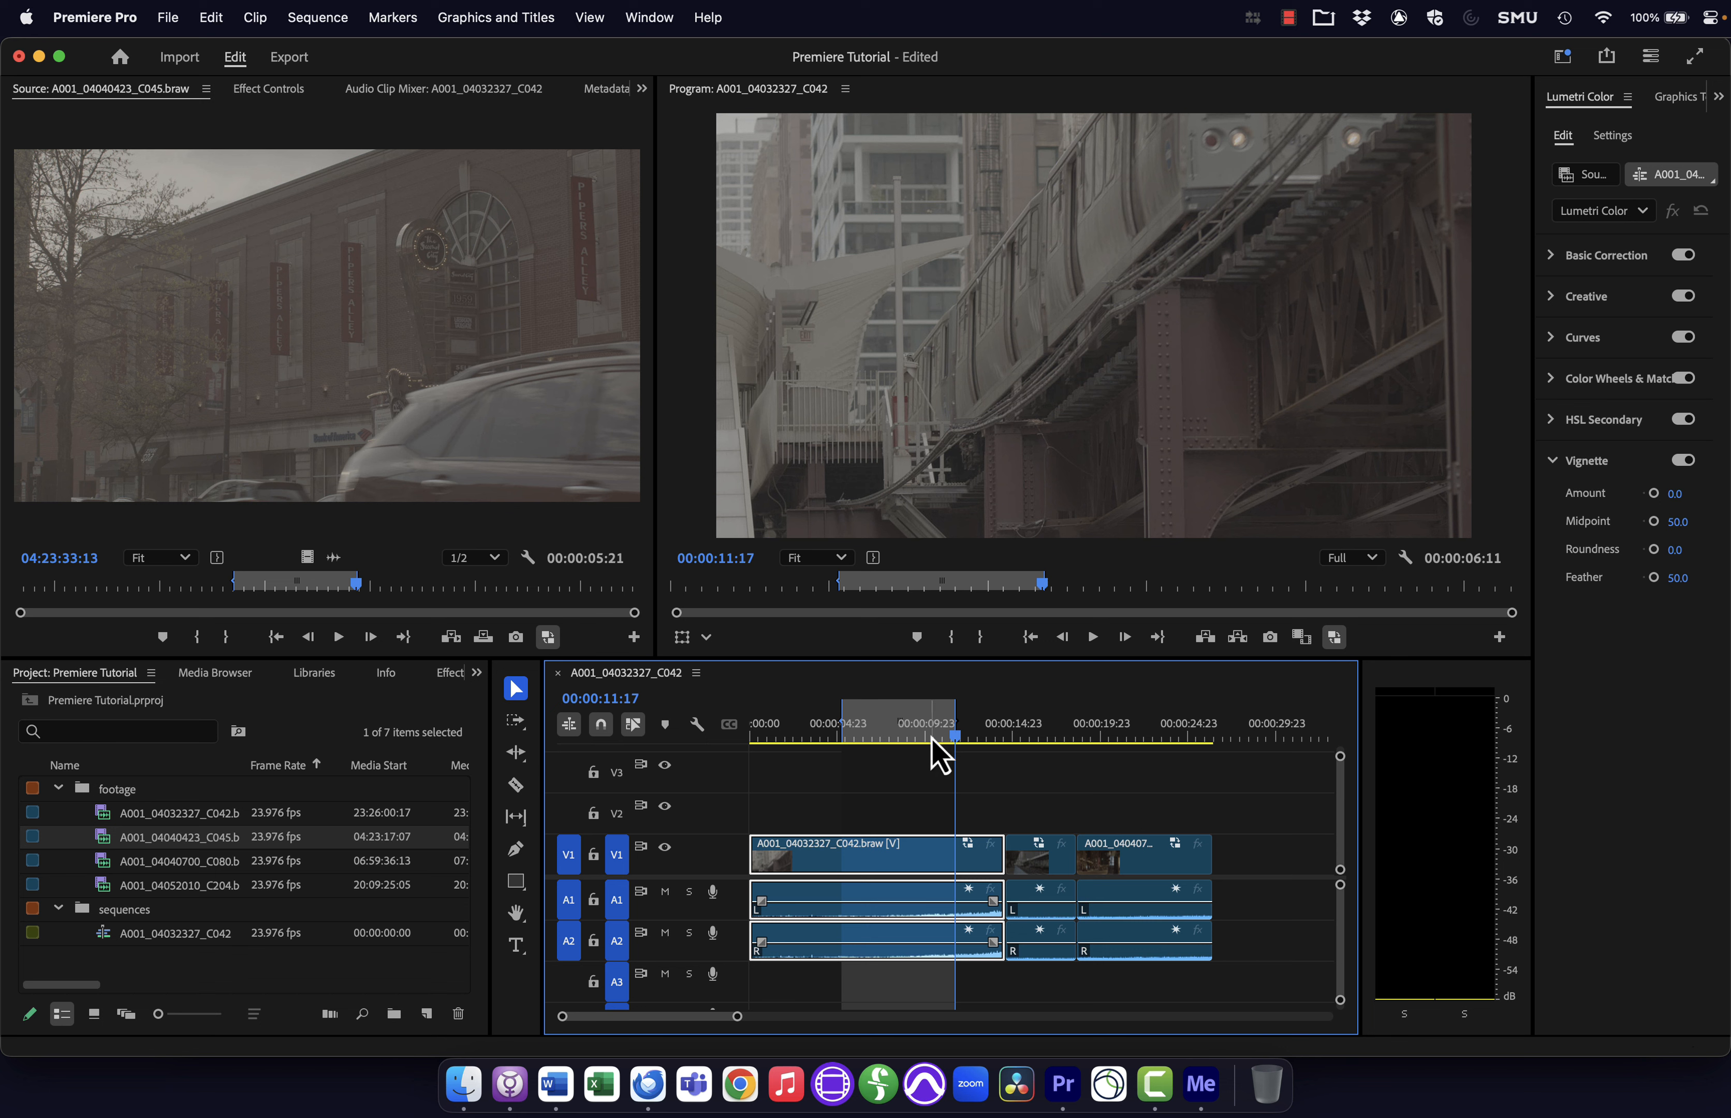
key(alt+i)
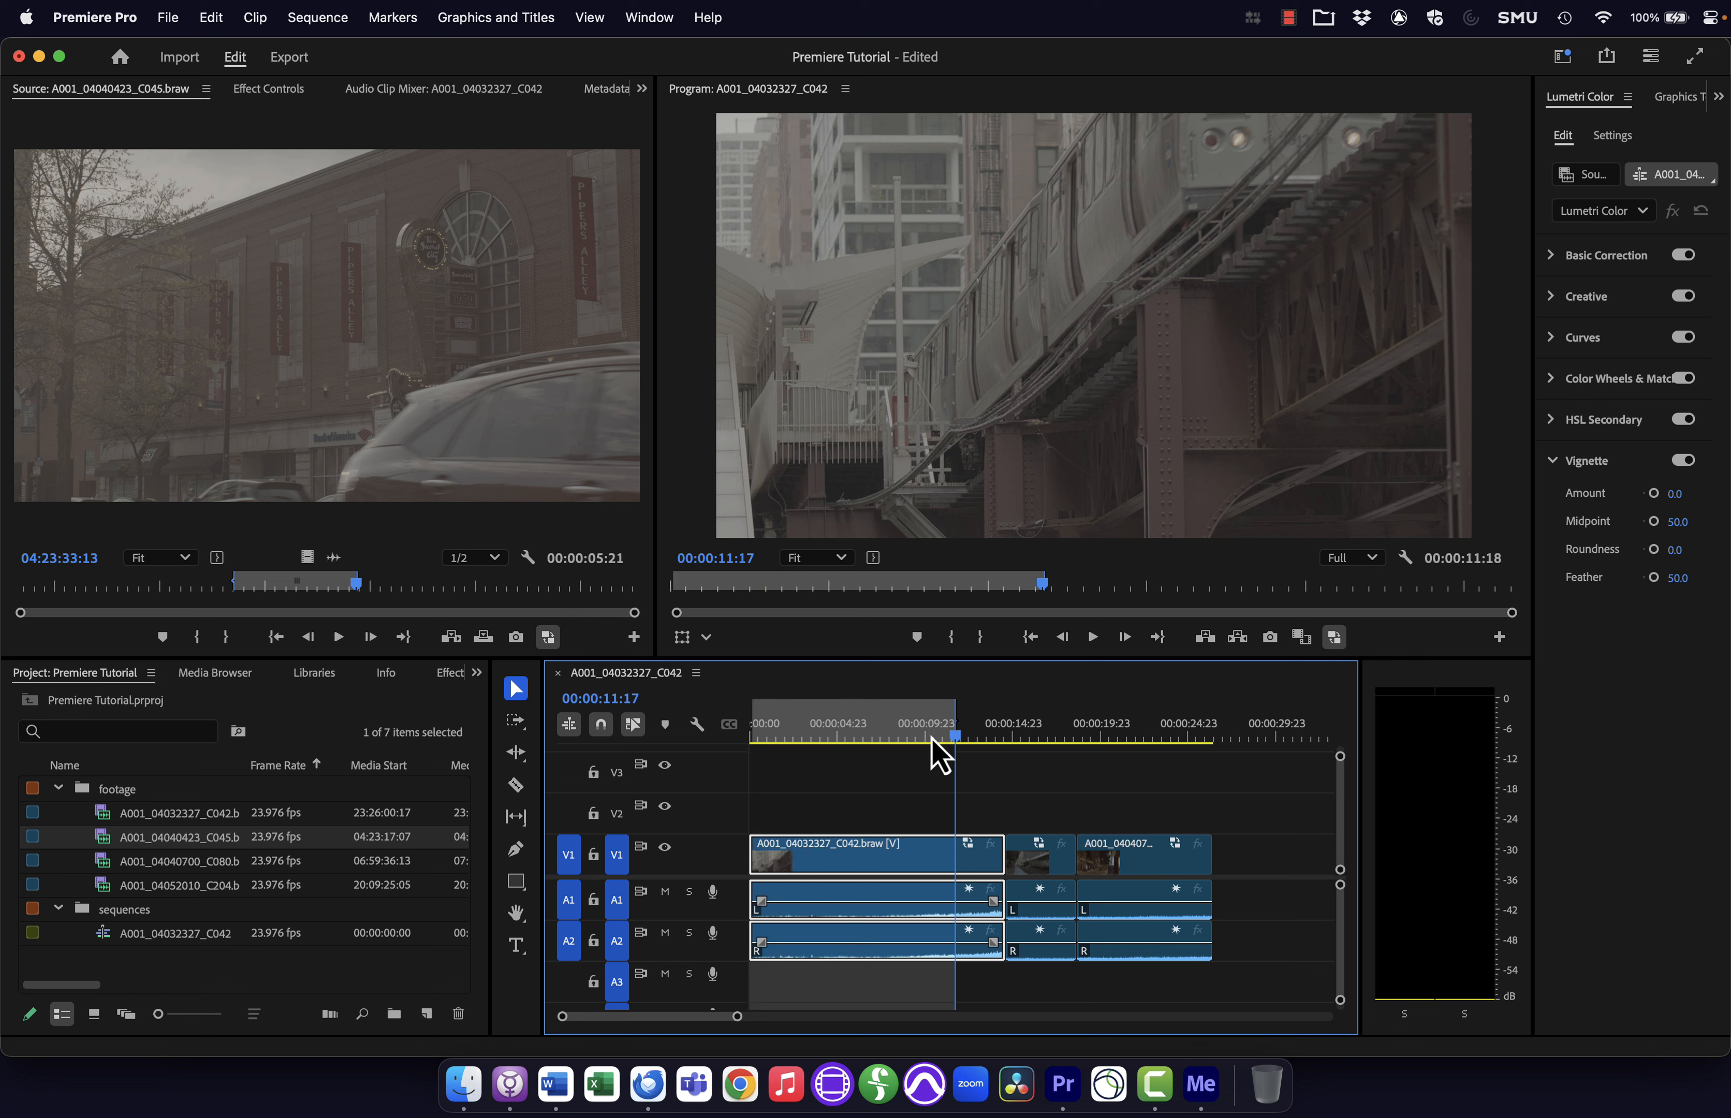
key(alt+o)
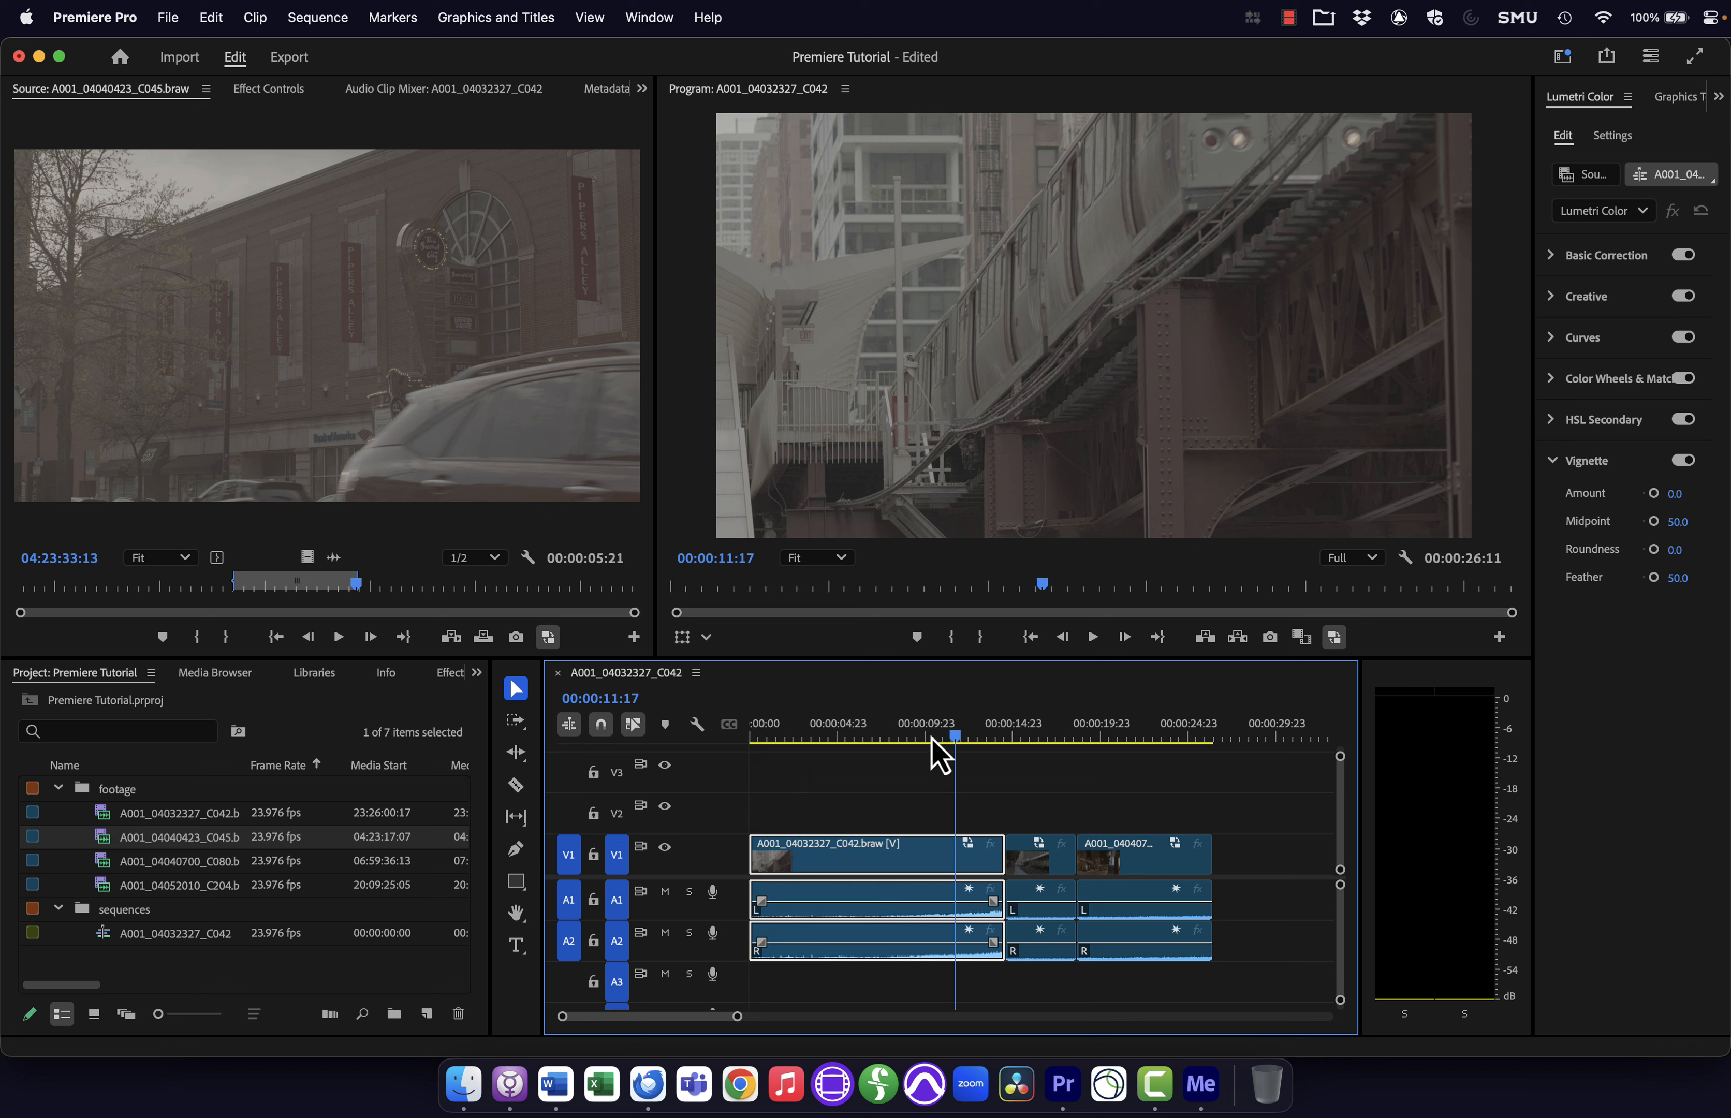
- Move the sequence playhead to 00:00:07:11 and clear the Out and In points of the A001_04040423_C045 source clip
drag(930, 736, 881, 735)
click(306, 440)
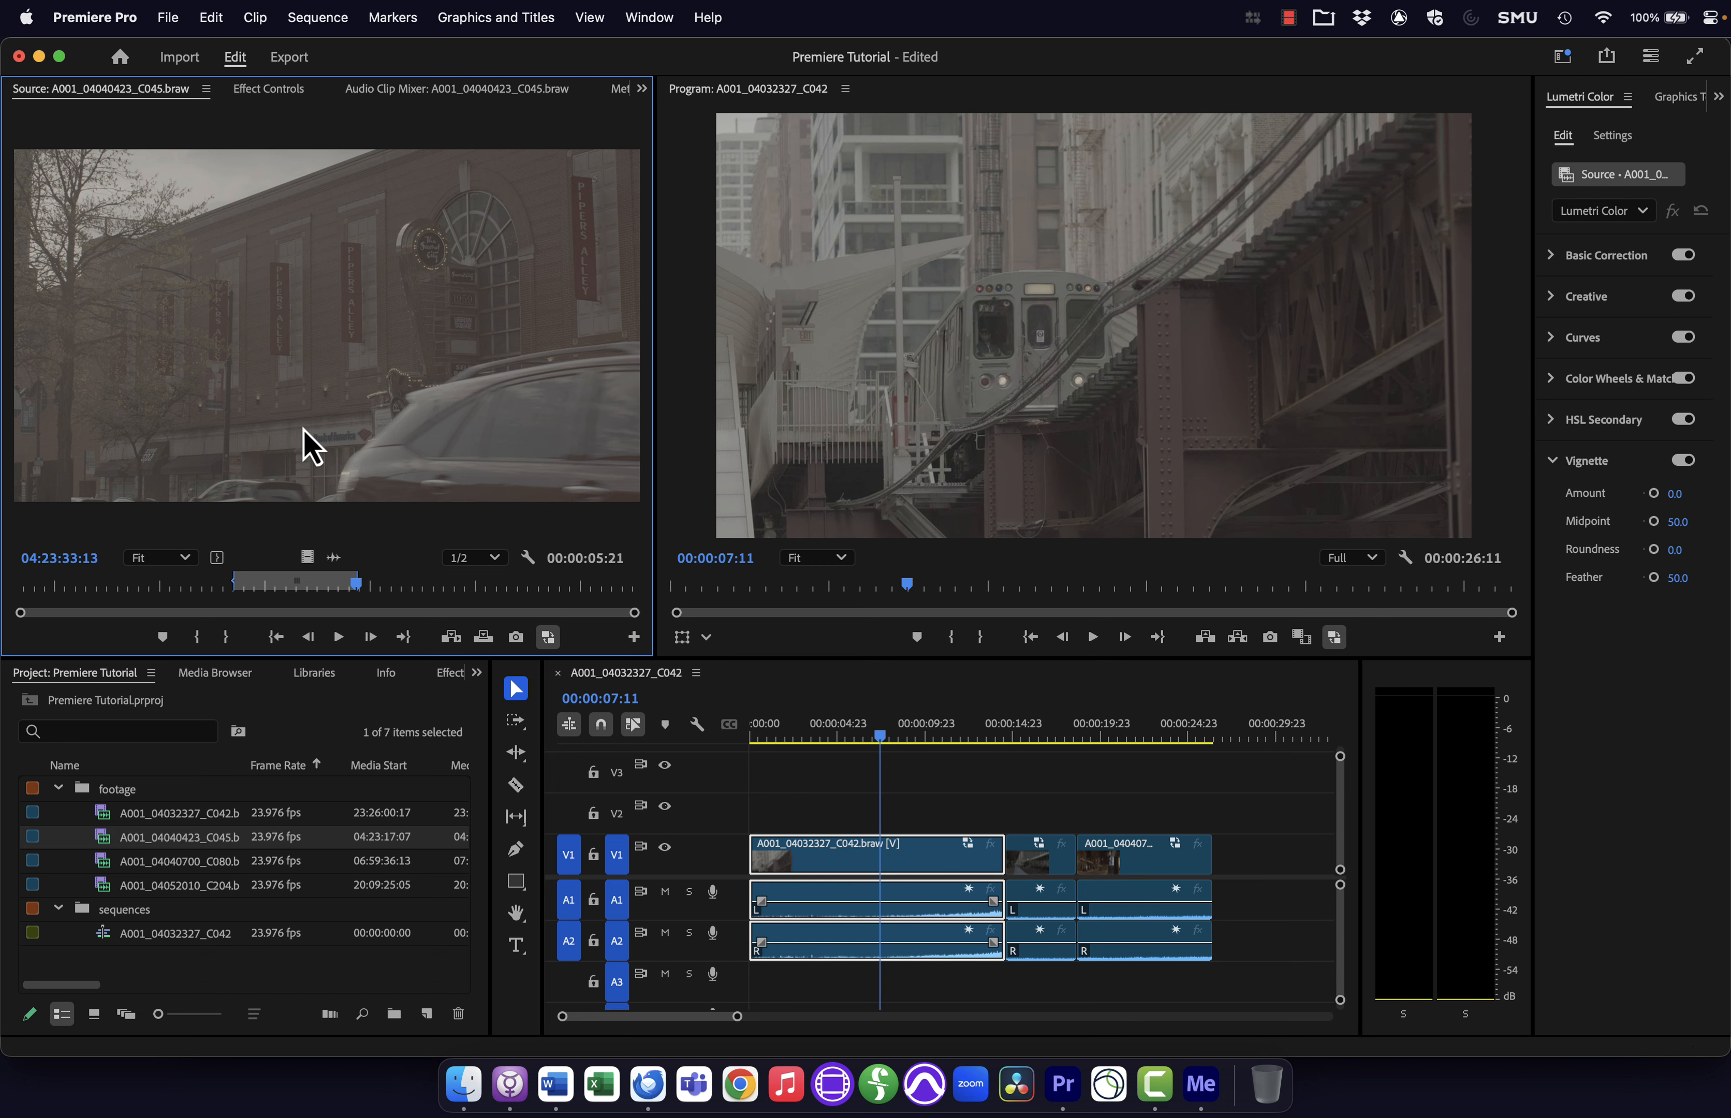
key(alt+o)
key(alt+i)
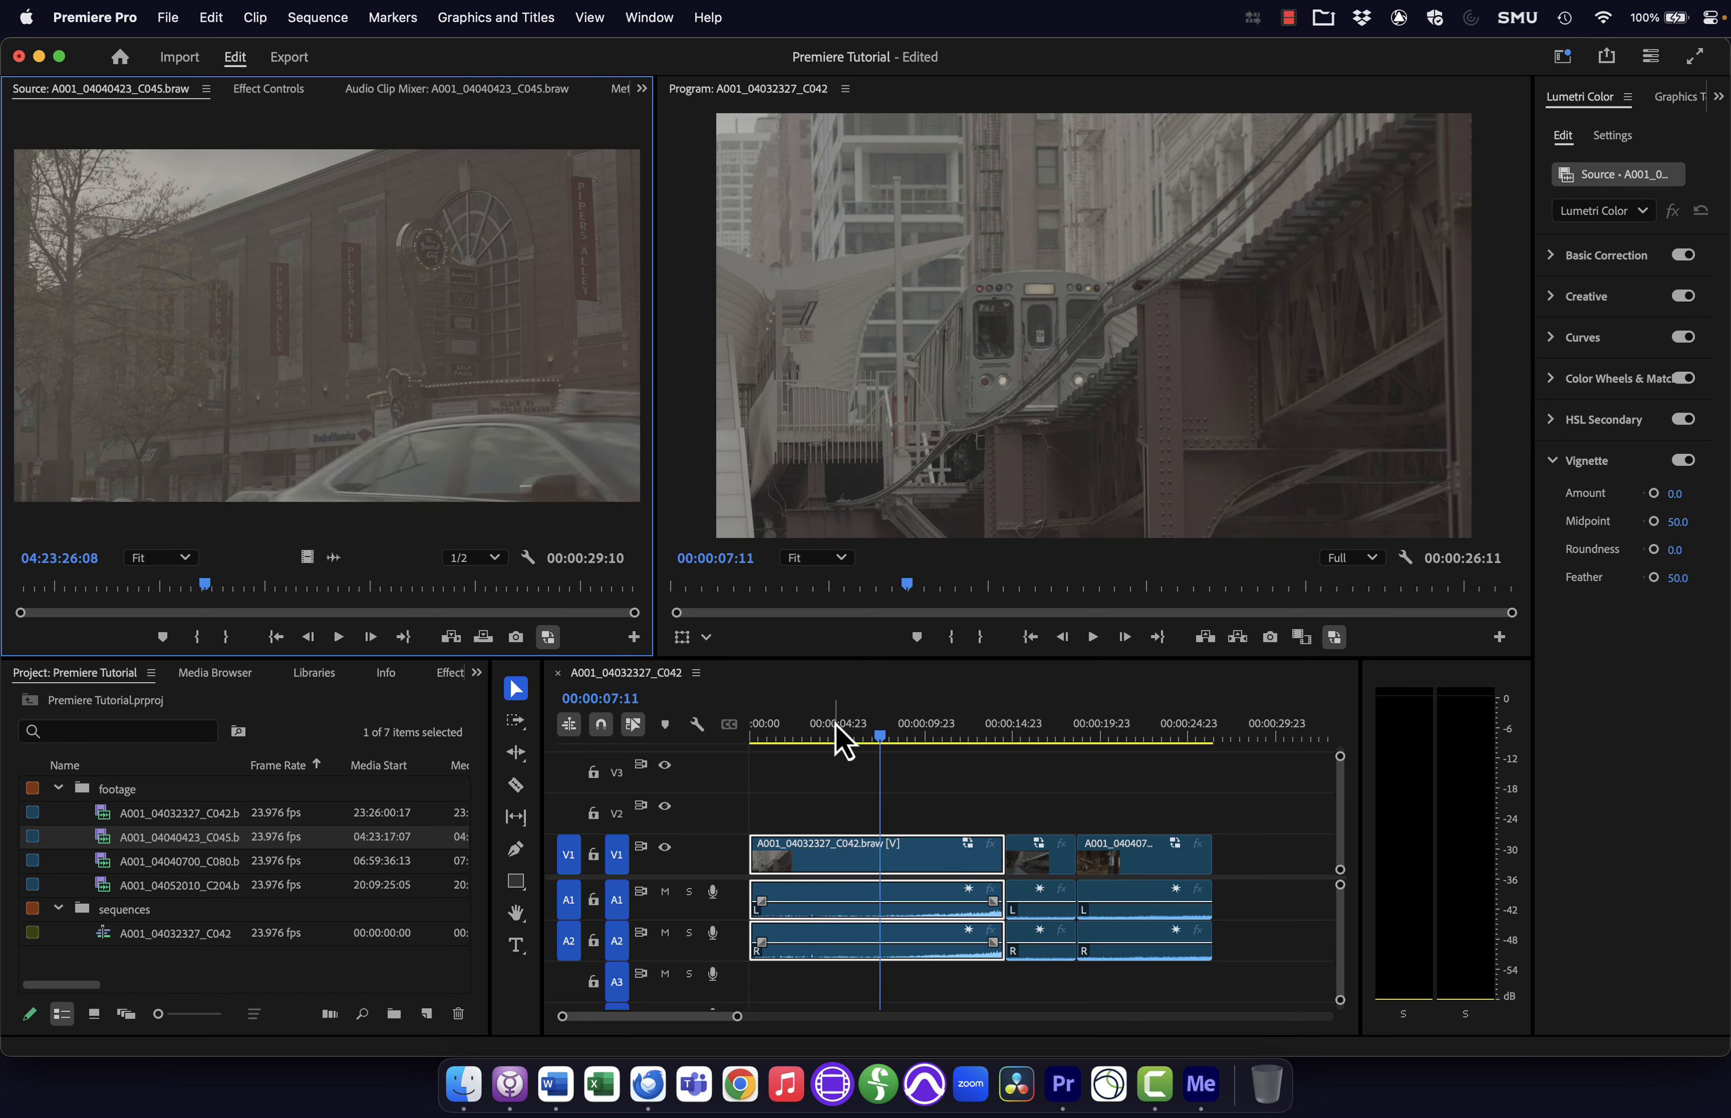
- Mark the sequence's In point at 00:00:03:22 and its Out point at 00:00:08:05, and move the playhead to 00:00:13:21
mouse_move(837, 736)
mouse_down()
mouse_move(1016, 737)
mouse_move(757, 738)
mouse_move(1040, 783)
mouse_move(1204, 772)
mouse_move(769, 734)
mouse_move(918, 716)
mouse_move(1013, 729)
mouse_move(810, 721)
mouse_move(822, 715)
mouse_up()
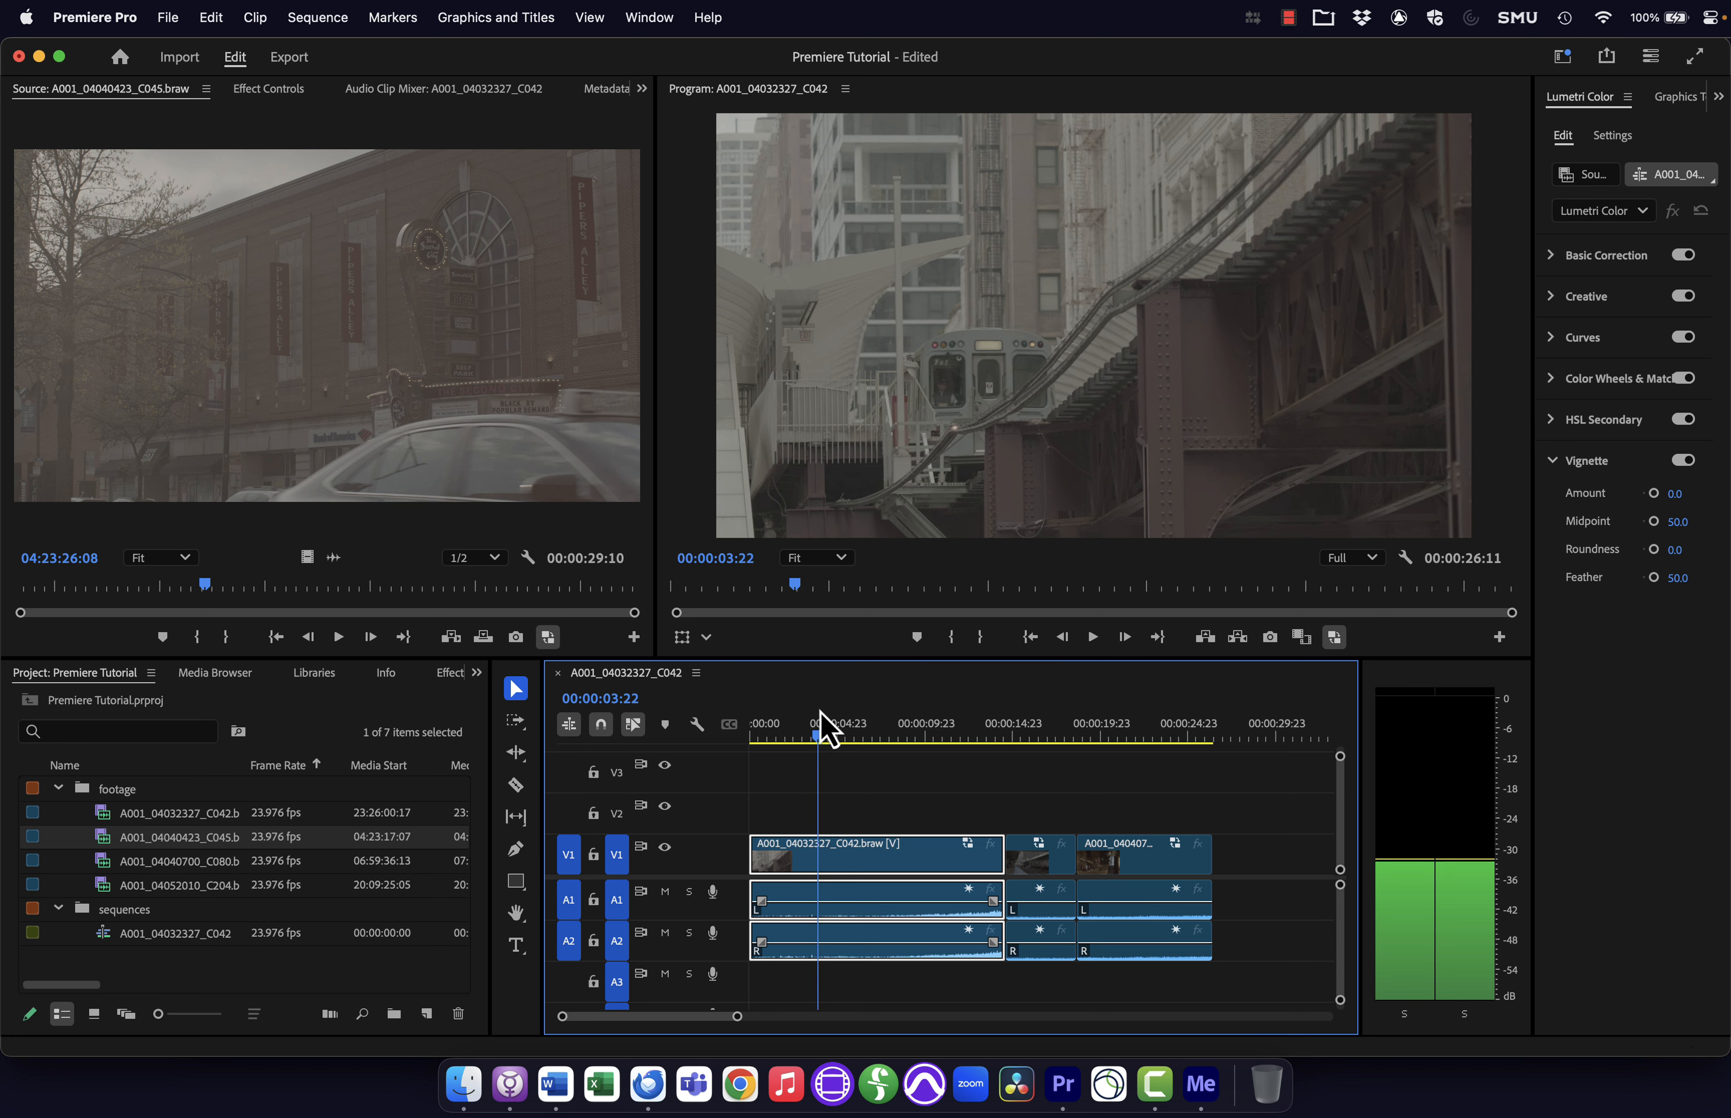
key(i)
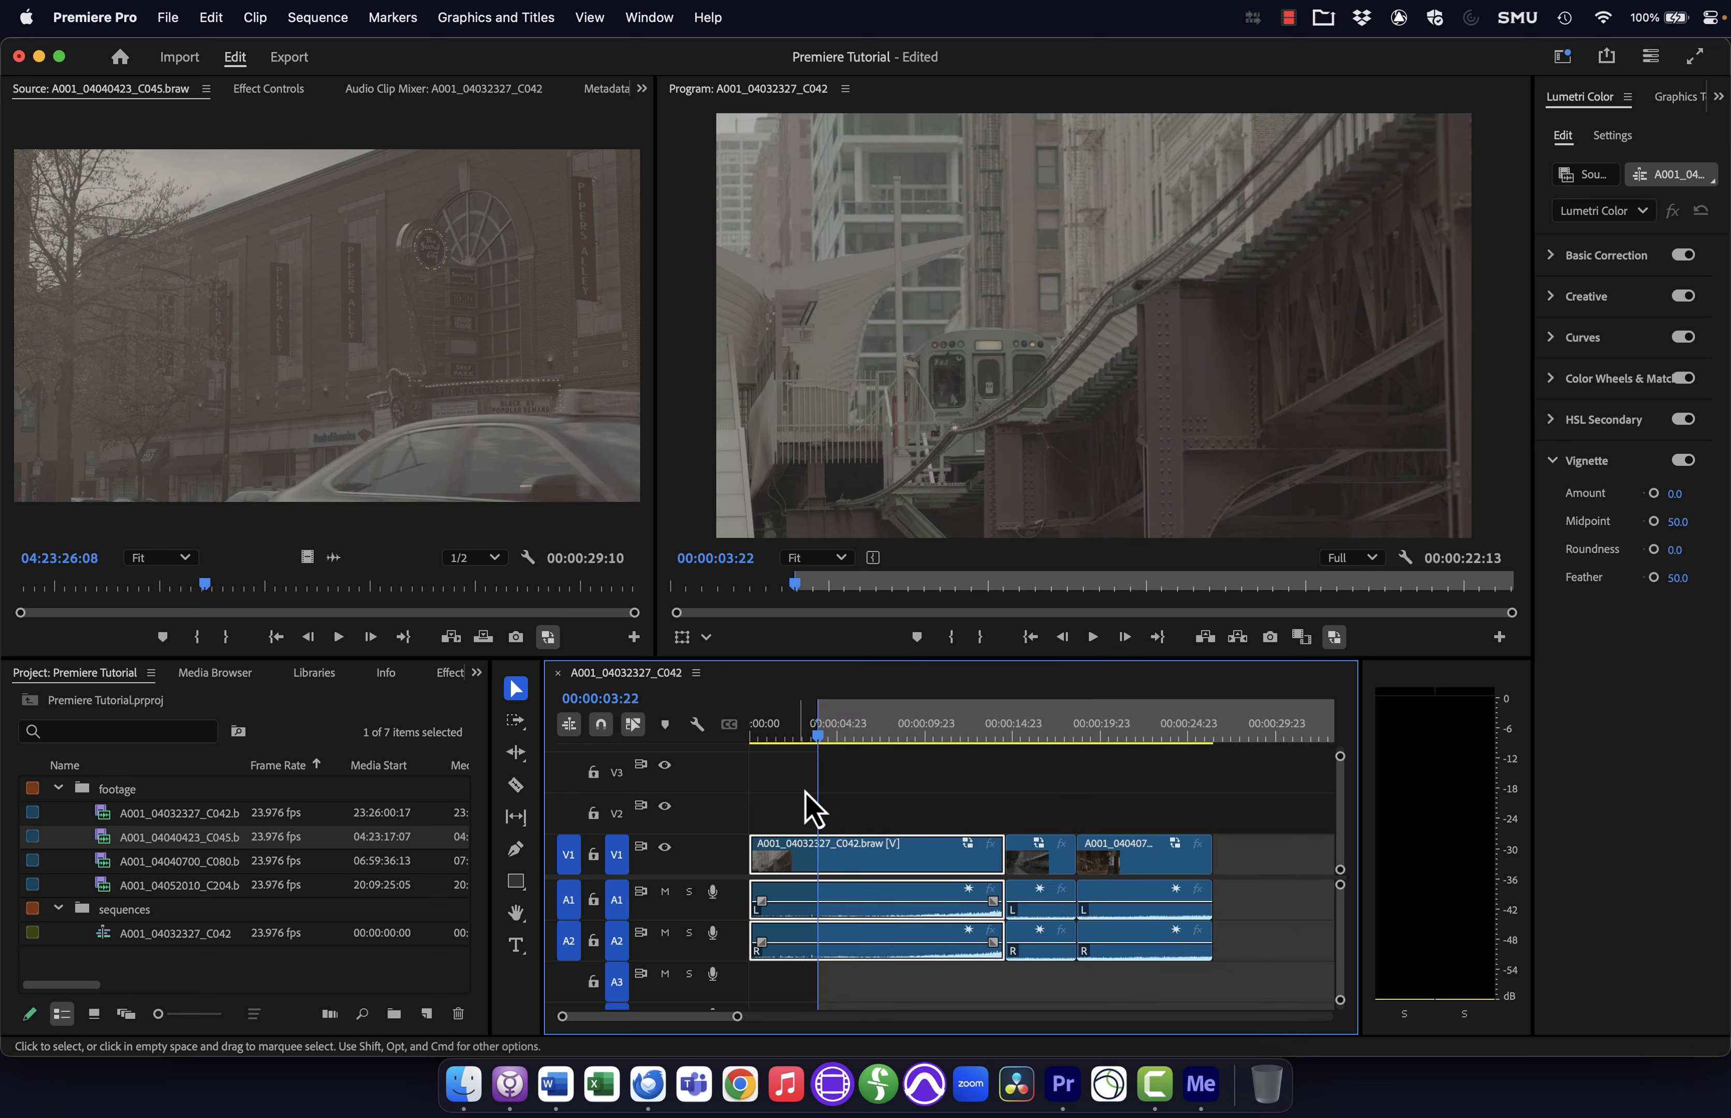
click(878, 738)
key(space)
key(o)
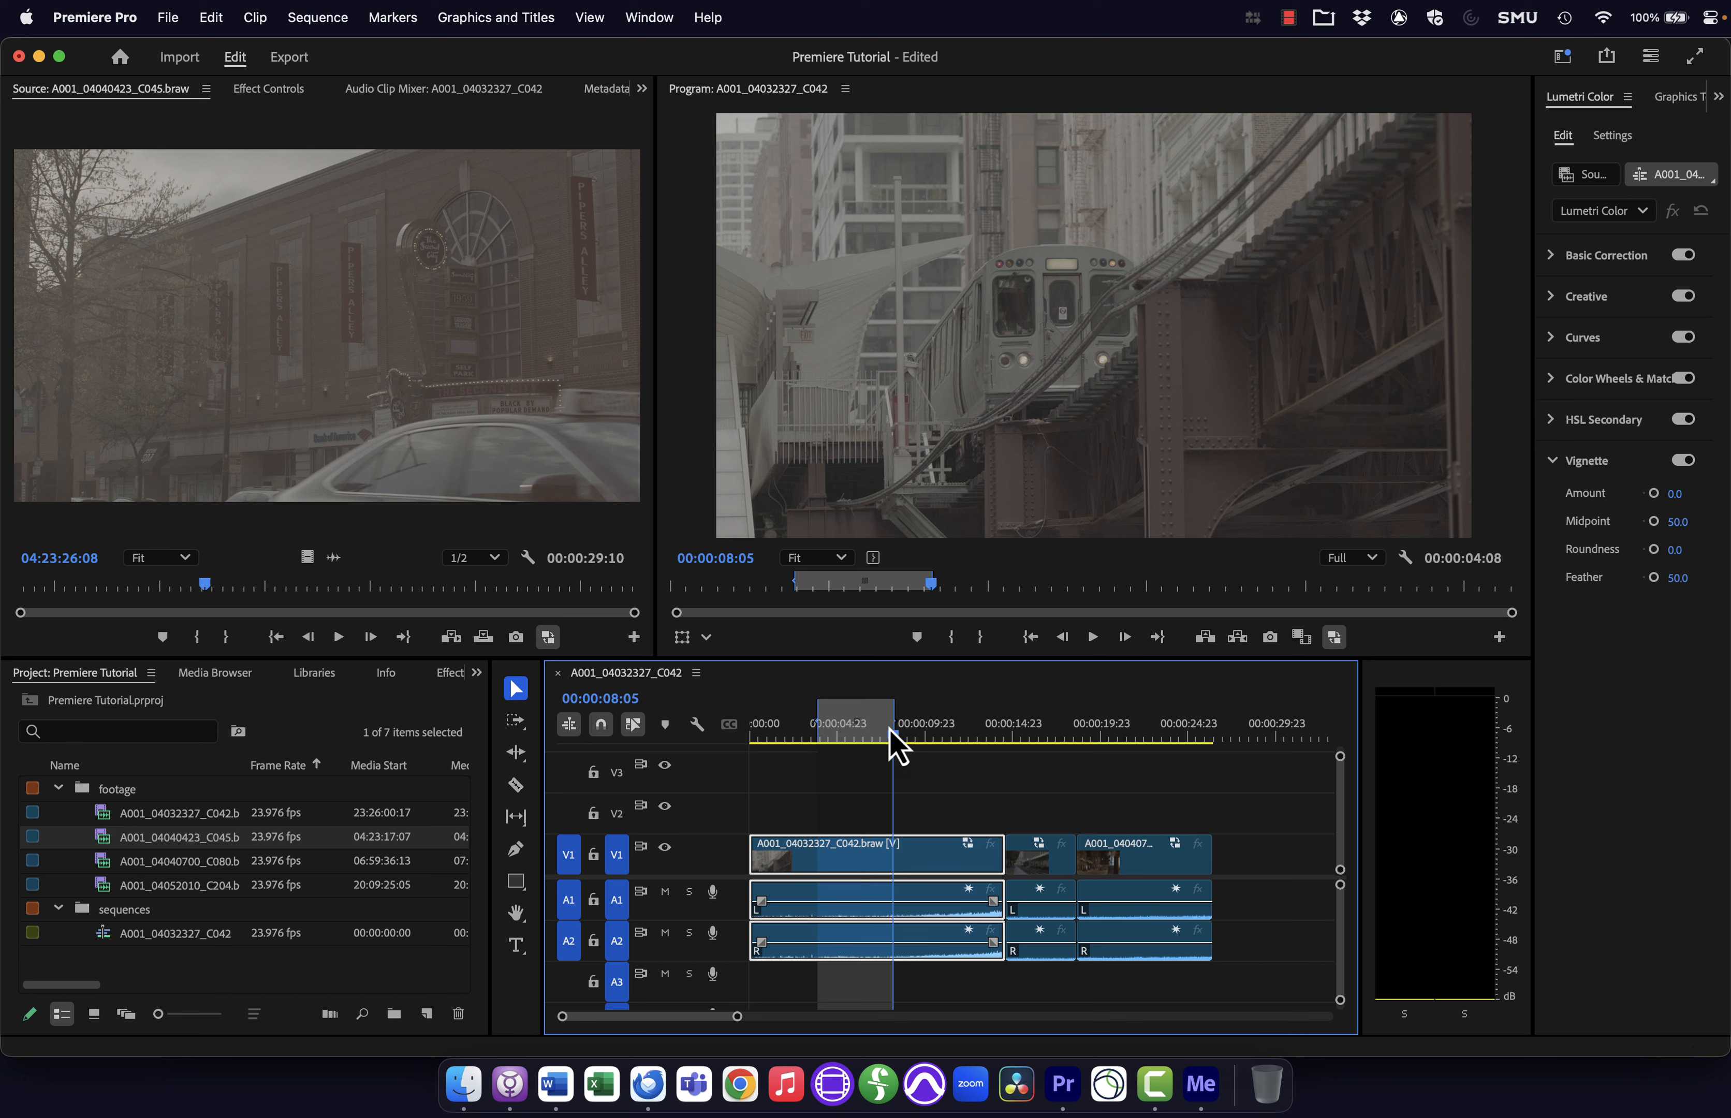
click(993, 735)
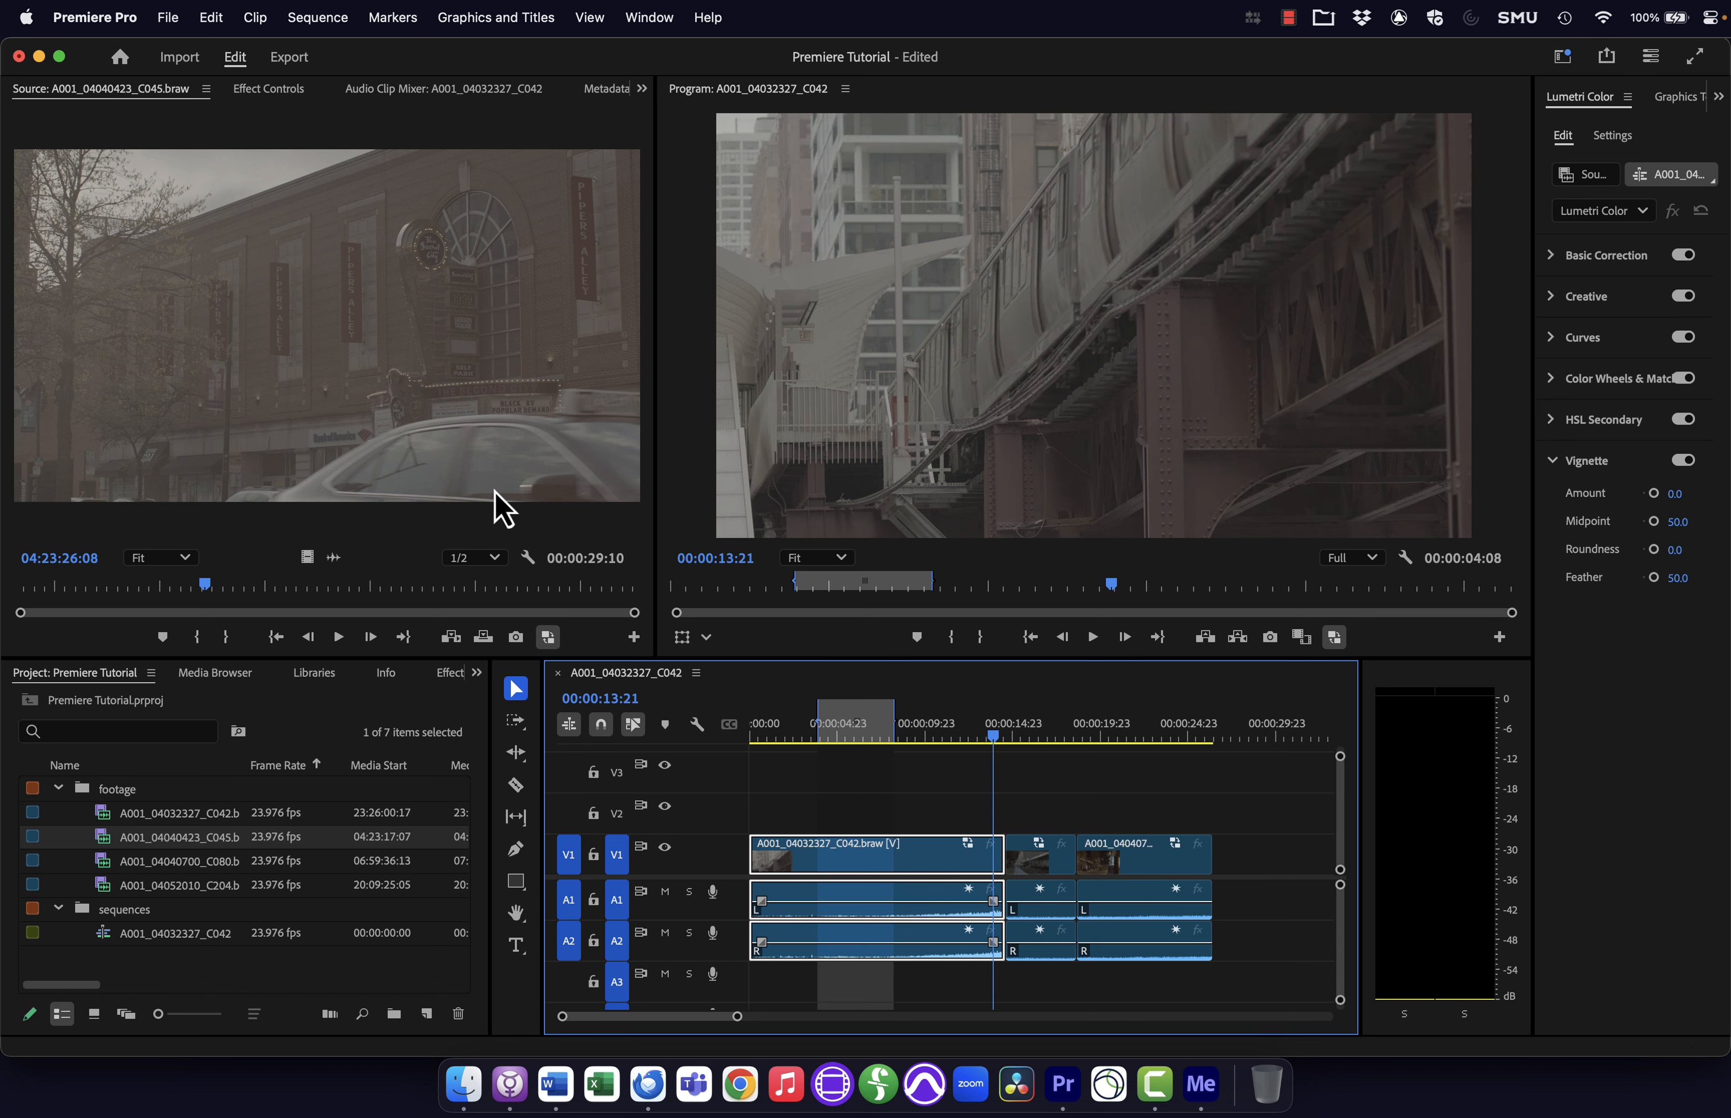
- Overwrite the marked sequence range with the A001_04040423_C045 source ending at Out point 04:23:34:04, and scrub the sequence to 00:00:22:17
drag(320, 600, 369, 586)
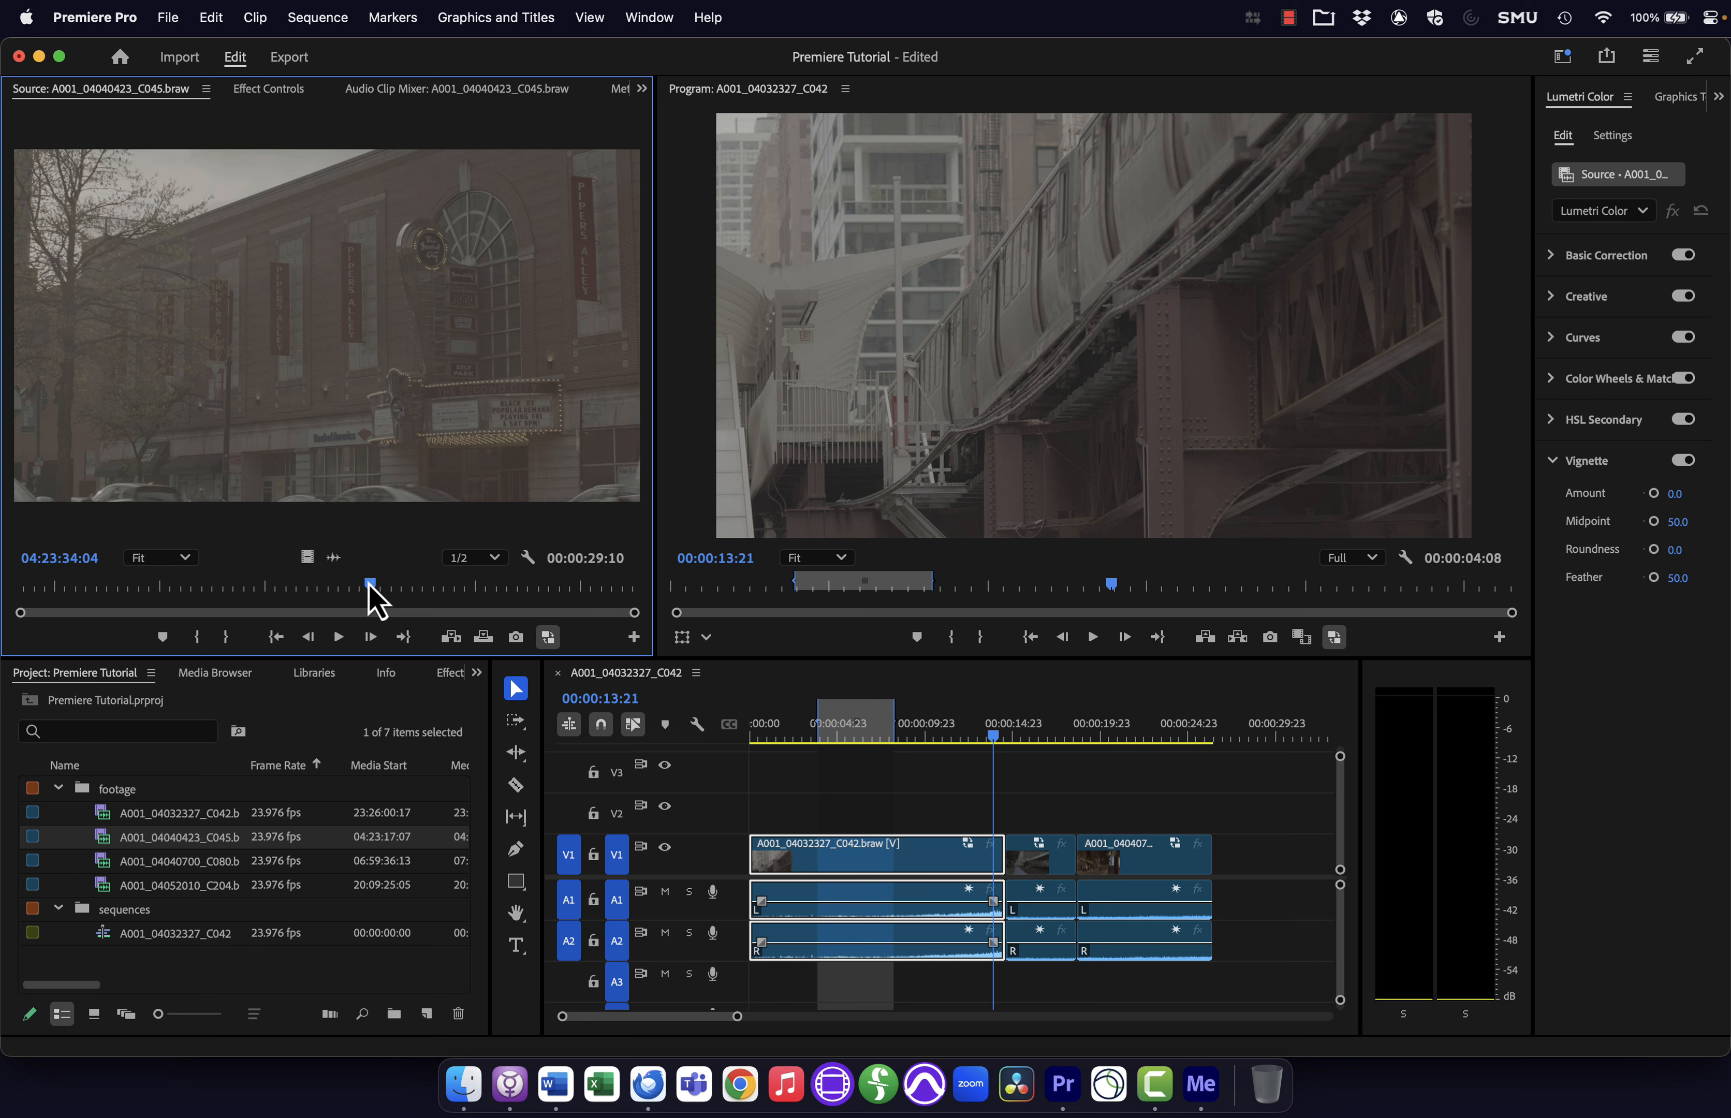
key(o)
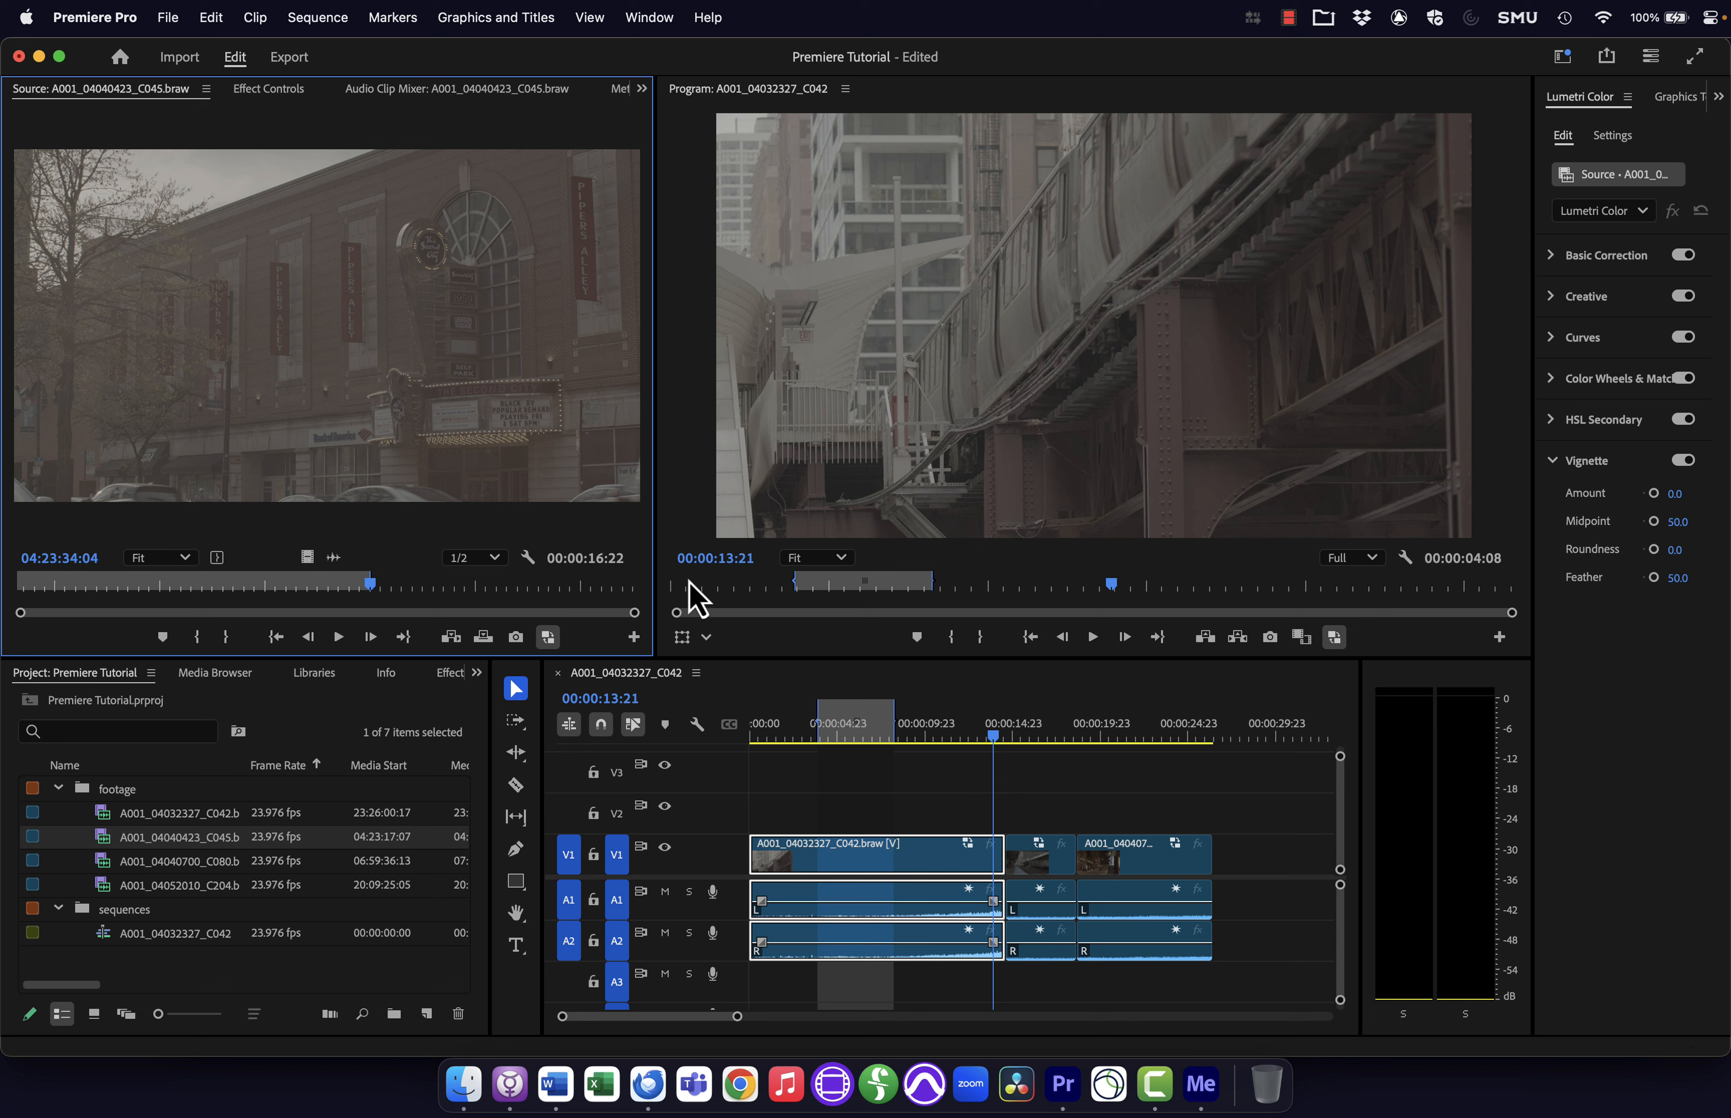
key(period)
drag(891, 733, 844, 738)
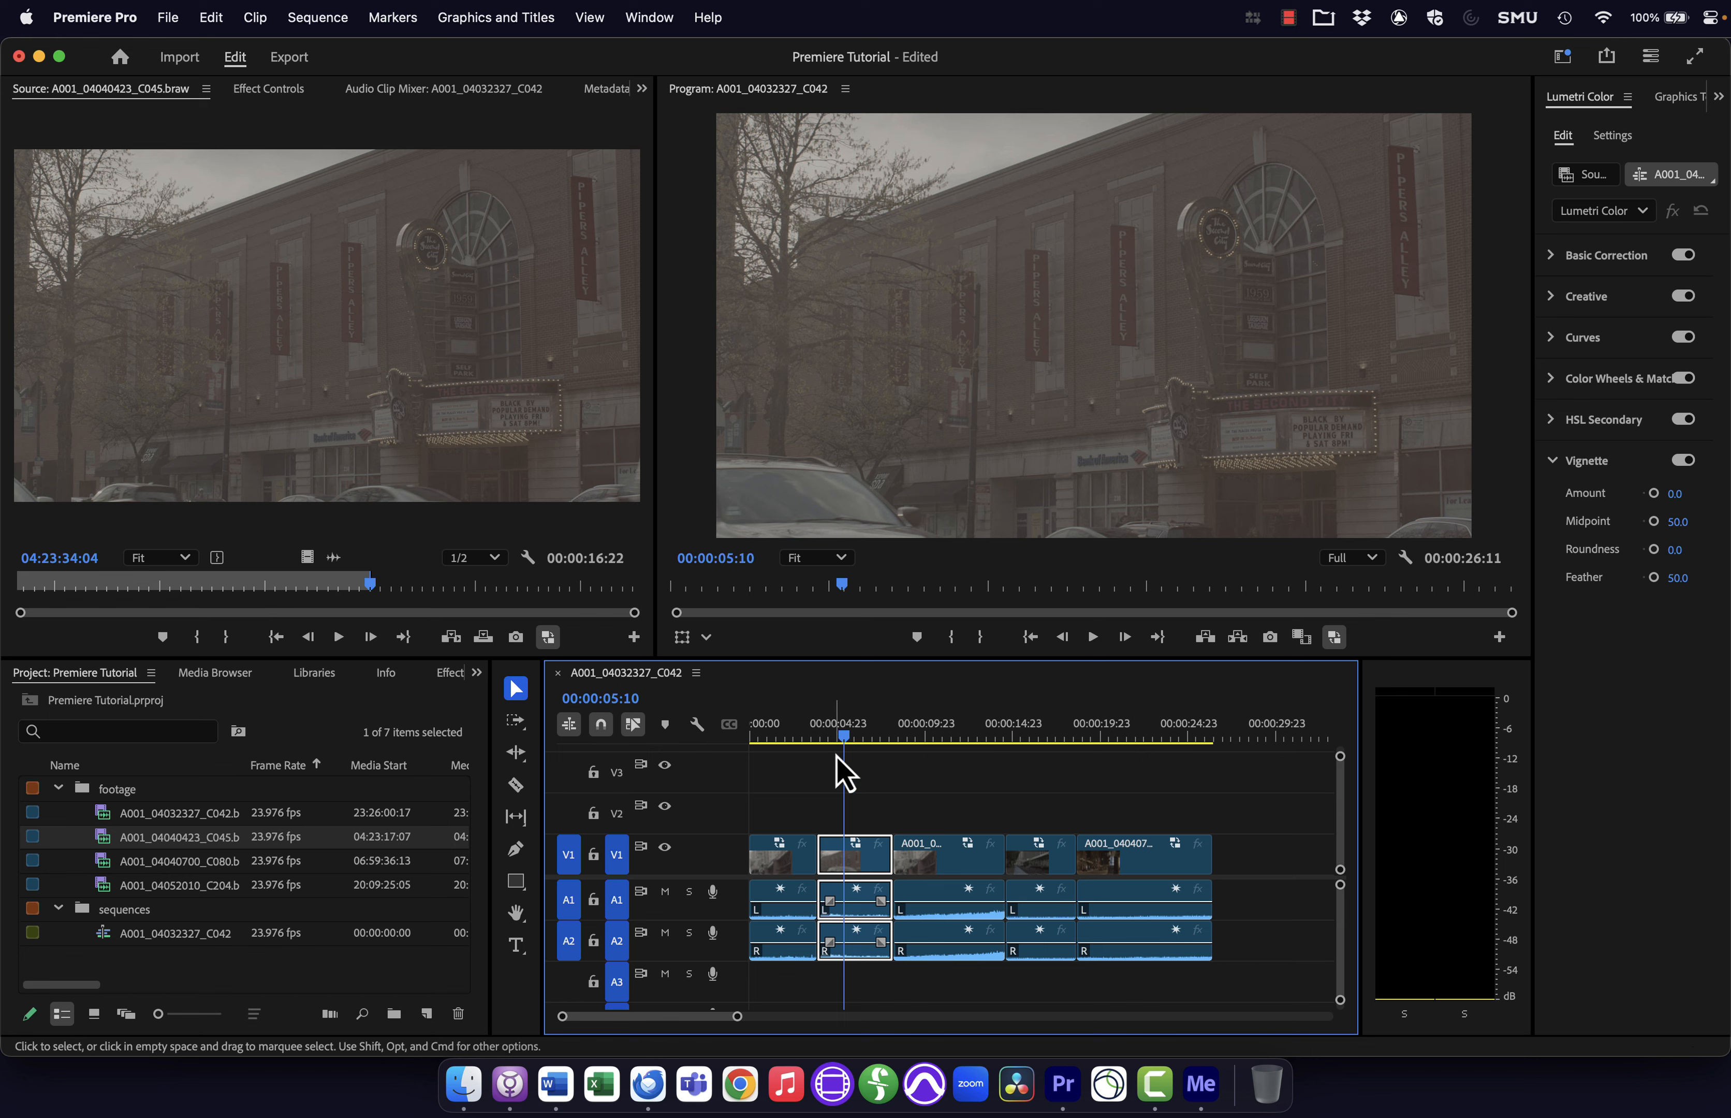
drag(848, 739, 1148, 780)
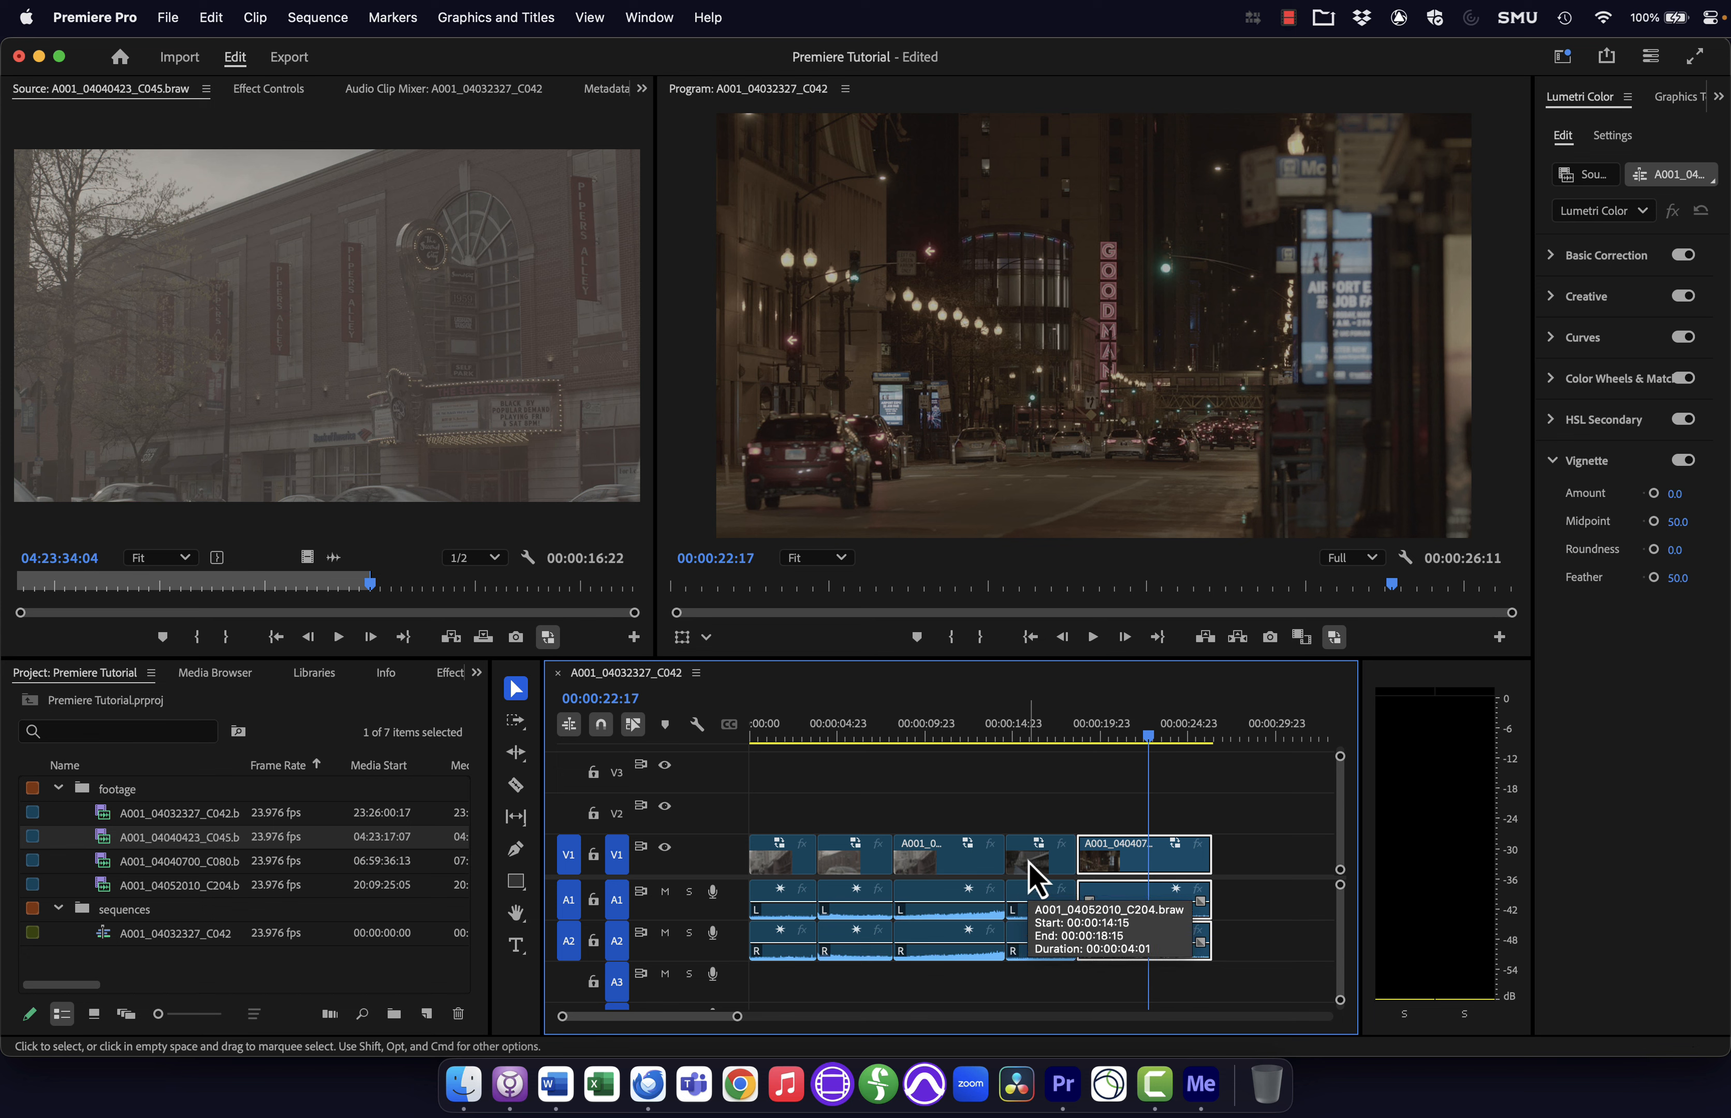
- Spread the last clips apart, shifting the A001_04052010_C204 clip and the train clip before it later together as a multiple selection
mouse_move(1121, 856)
mouse_down()
mouse_move(1246, 856)
mouse_move(1045, 861)
mouse_move(1103, 879)
mouse_up()
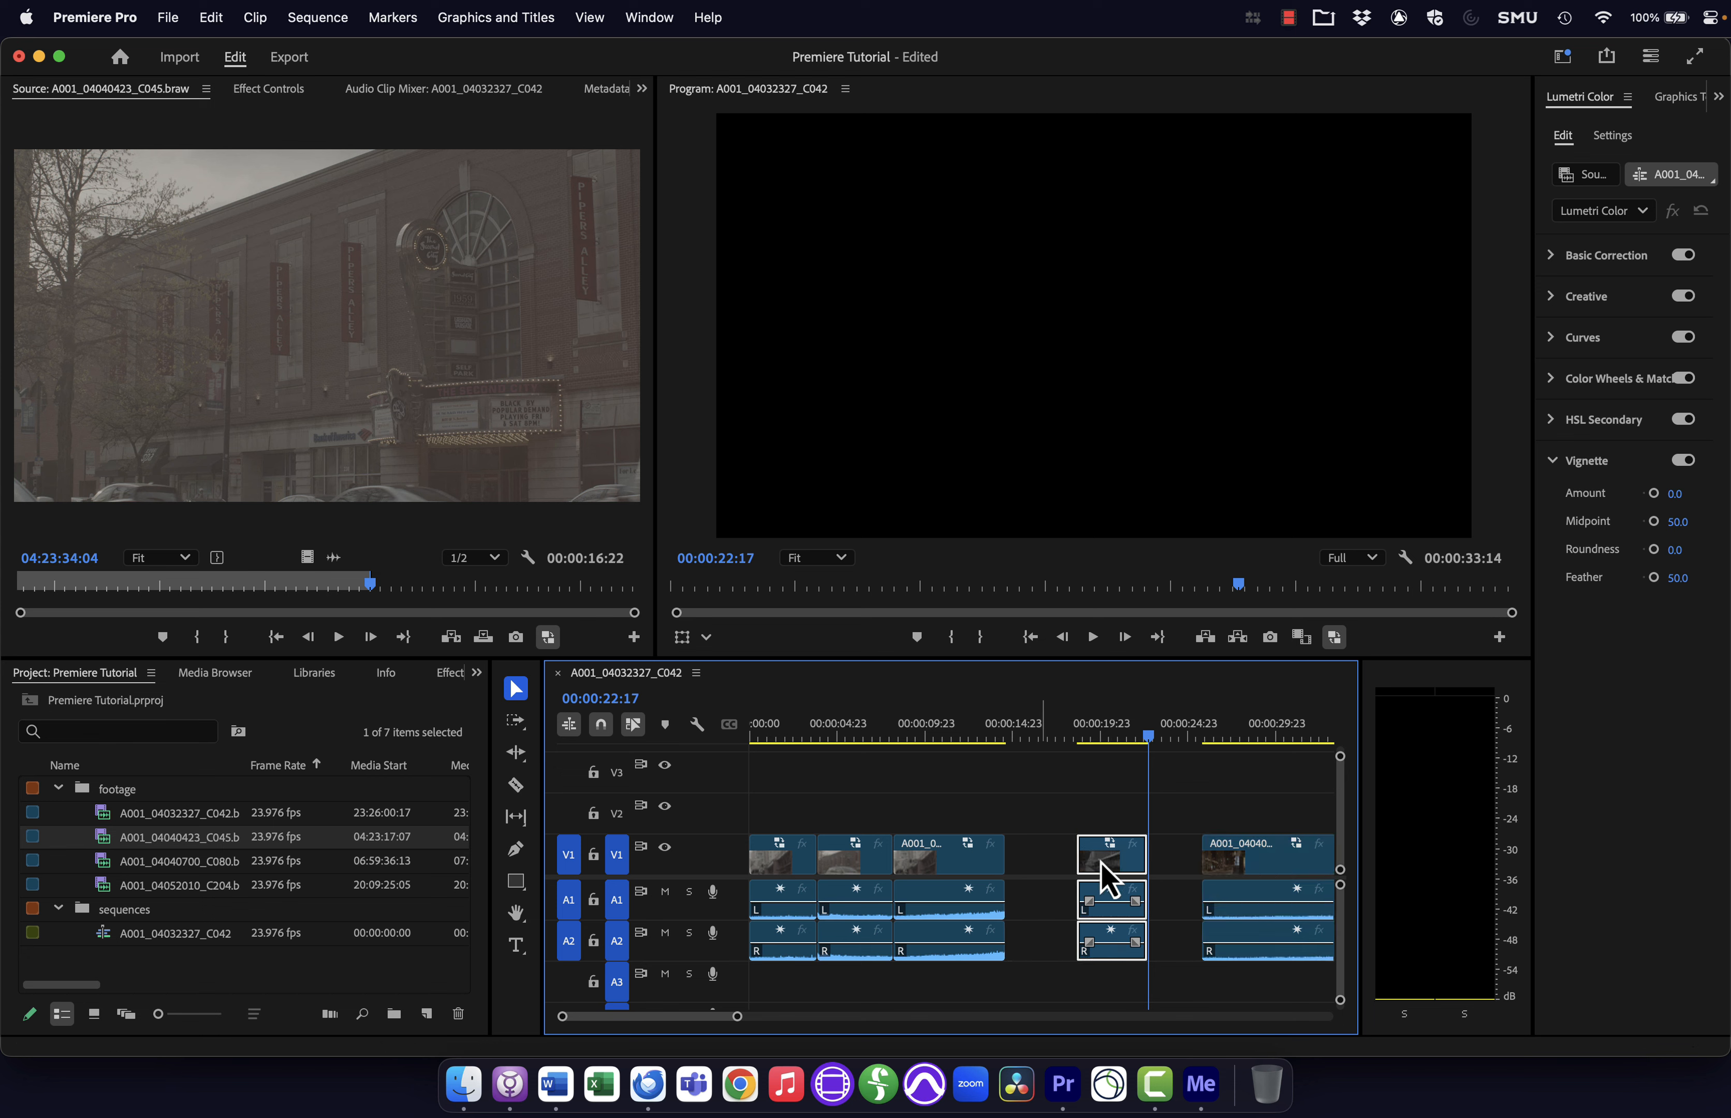
shift+click(950, 852)
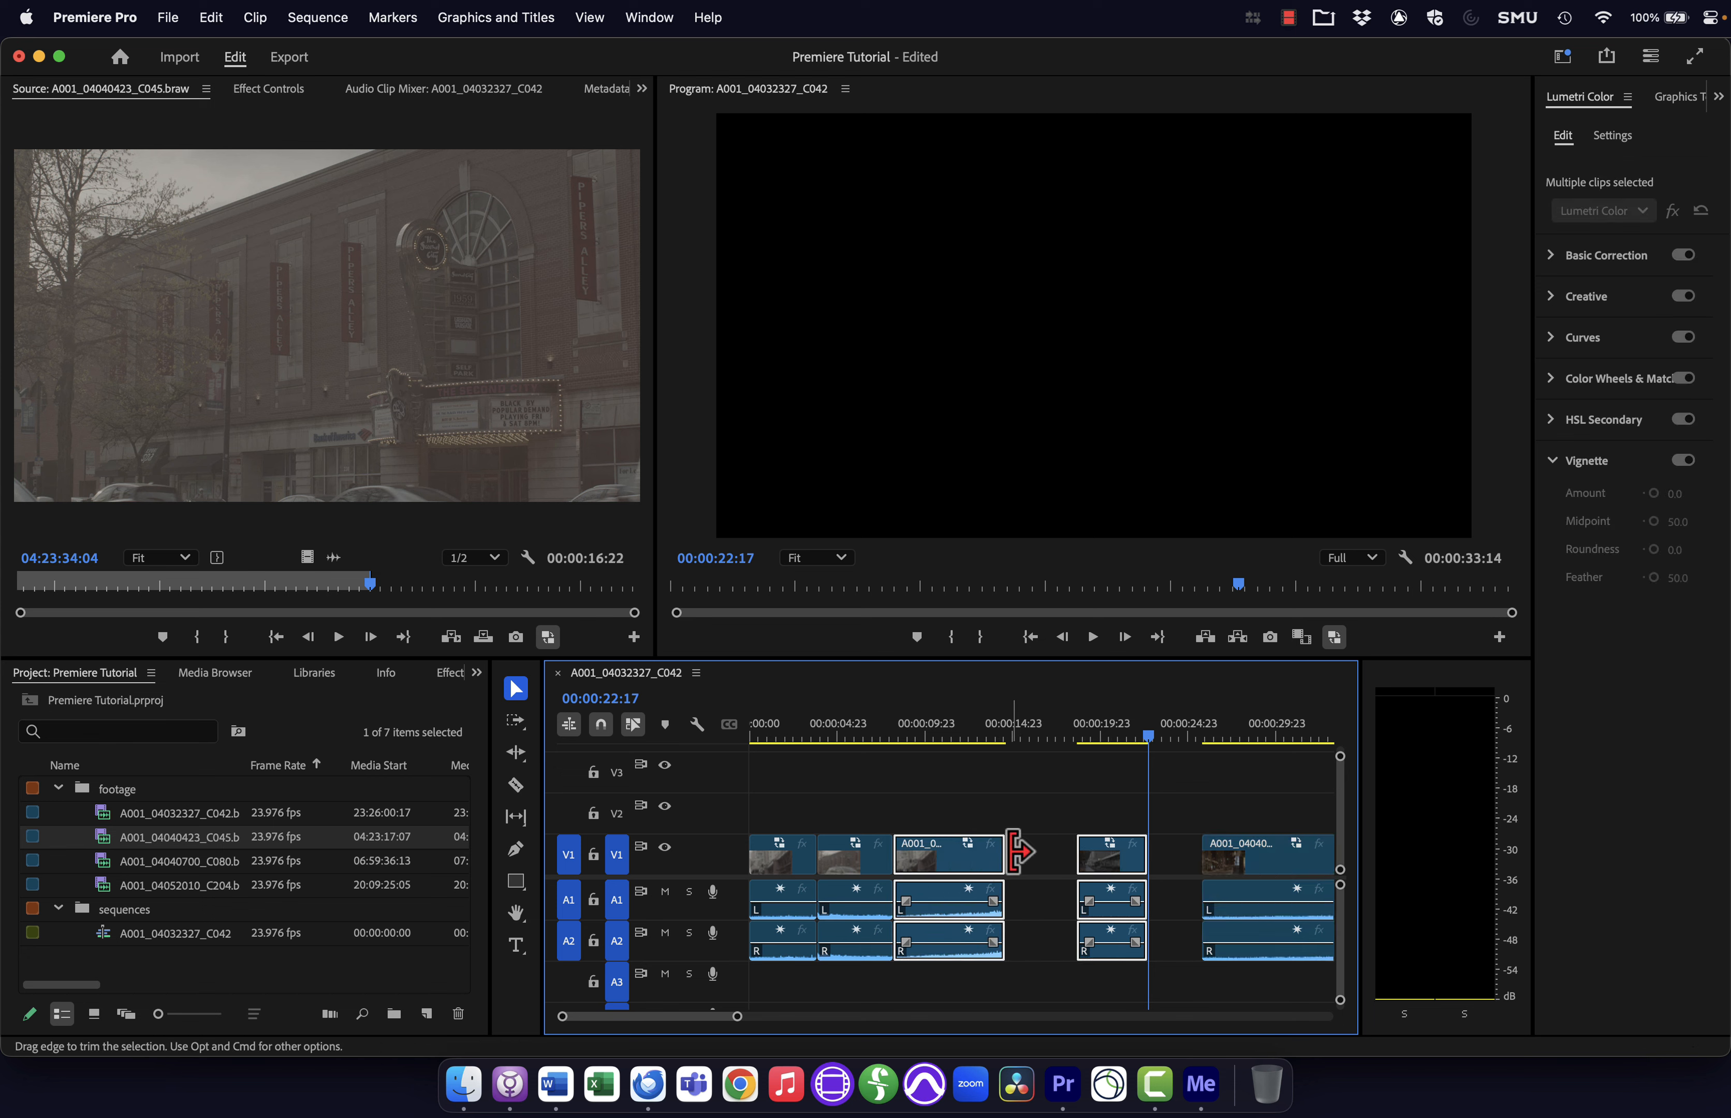
drag(967, 855, 991, 856)
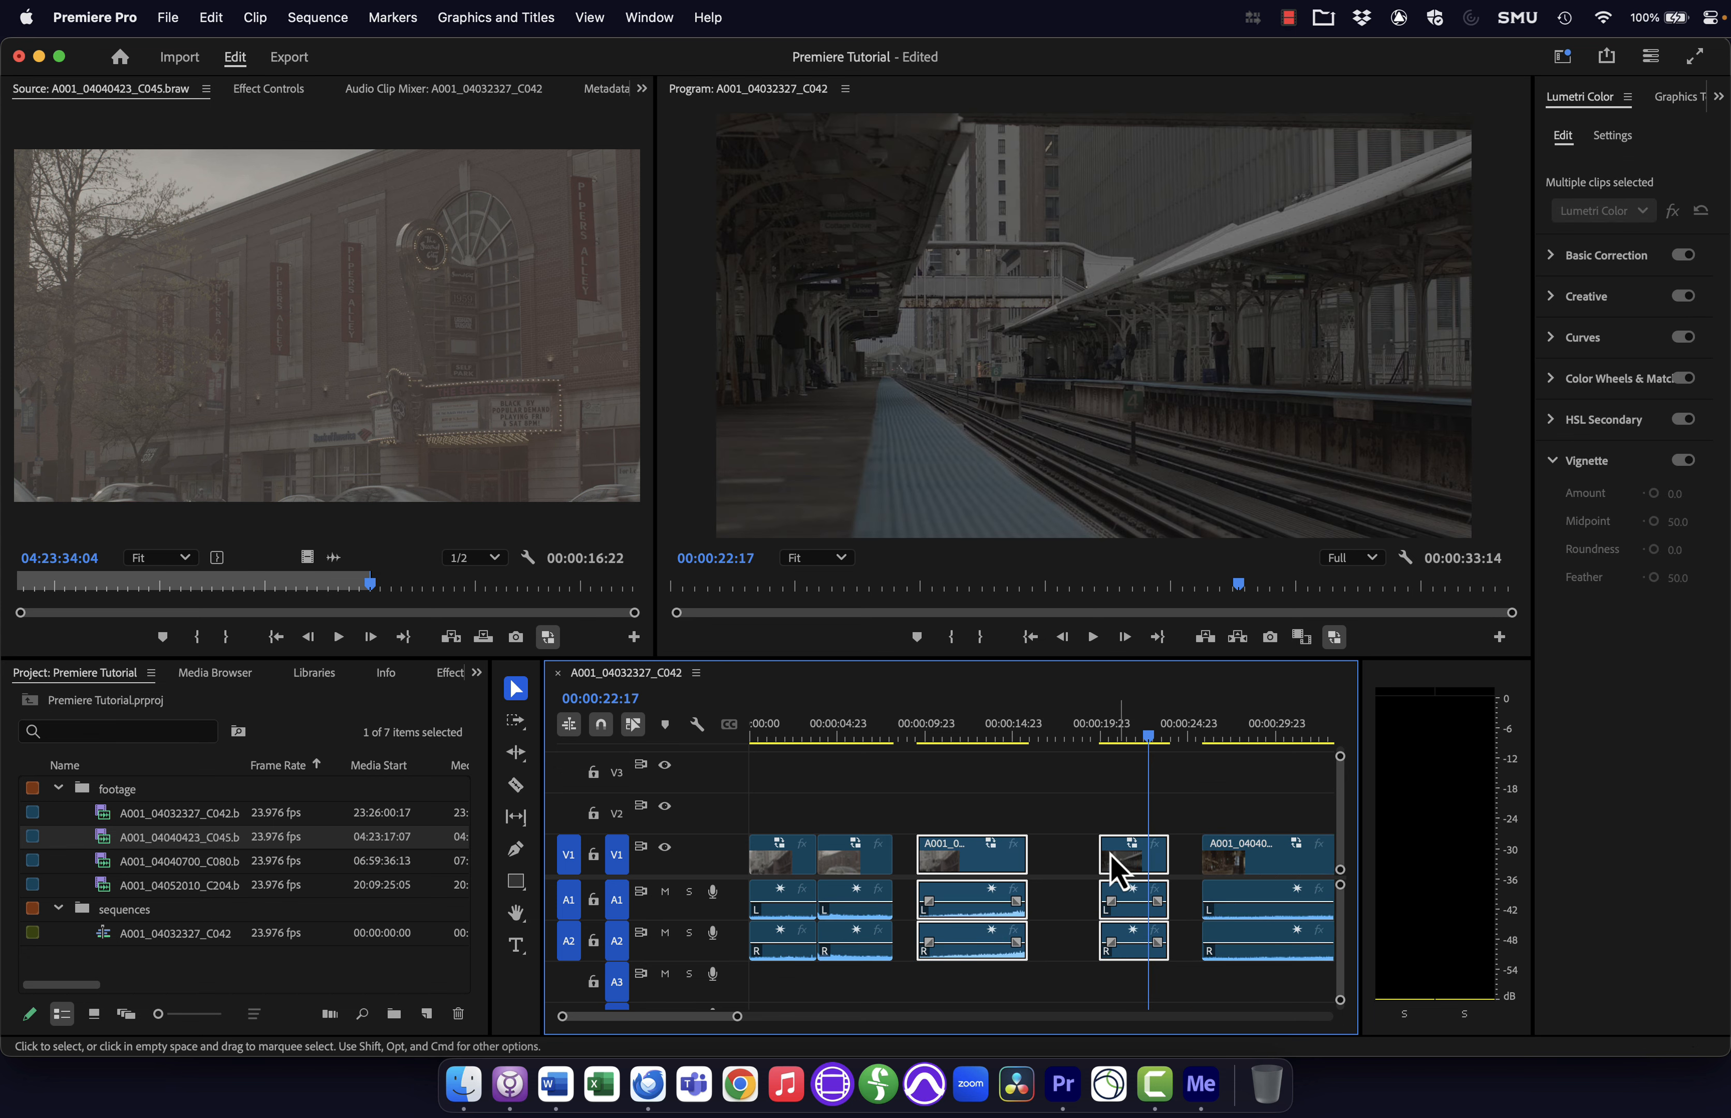
- Move the last three clips back earlier in the sequence to close the gaps, leaving all three selected
mouse_move(1112, 856)
mouse_down()
mouse_move(1037, 858)
mouse_move(1148, 859)
mouse_move(1093, 869)
mouse_up()
click(1110, 824)
drag(1223, 873, 1137, 879)
shift+click(995, 859)
shift+click(1076, 861)
drag(1000, 880, 962, 881)
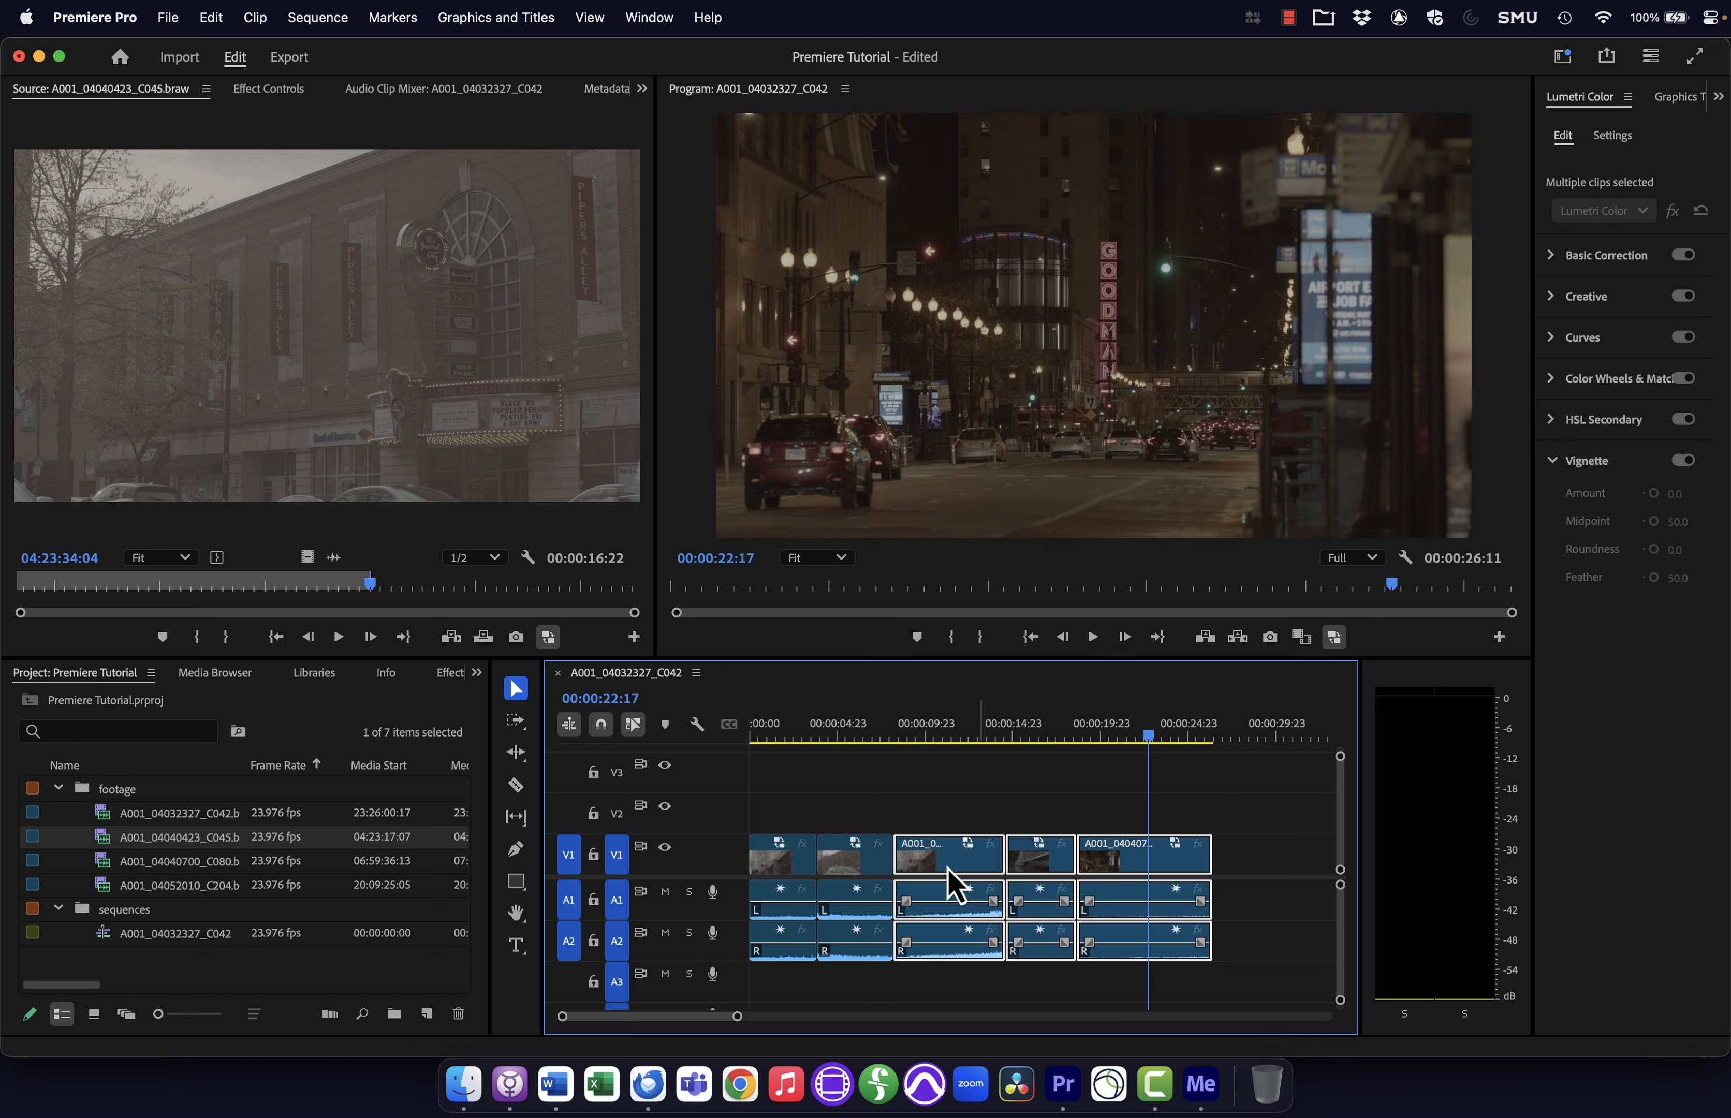
- Select every clip from the second one onward with the Track Select Forward Tool and shift them later, leaving a gap after the first clip
click(518, 727)
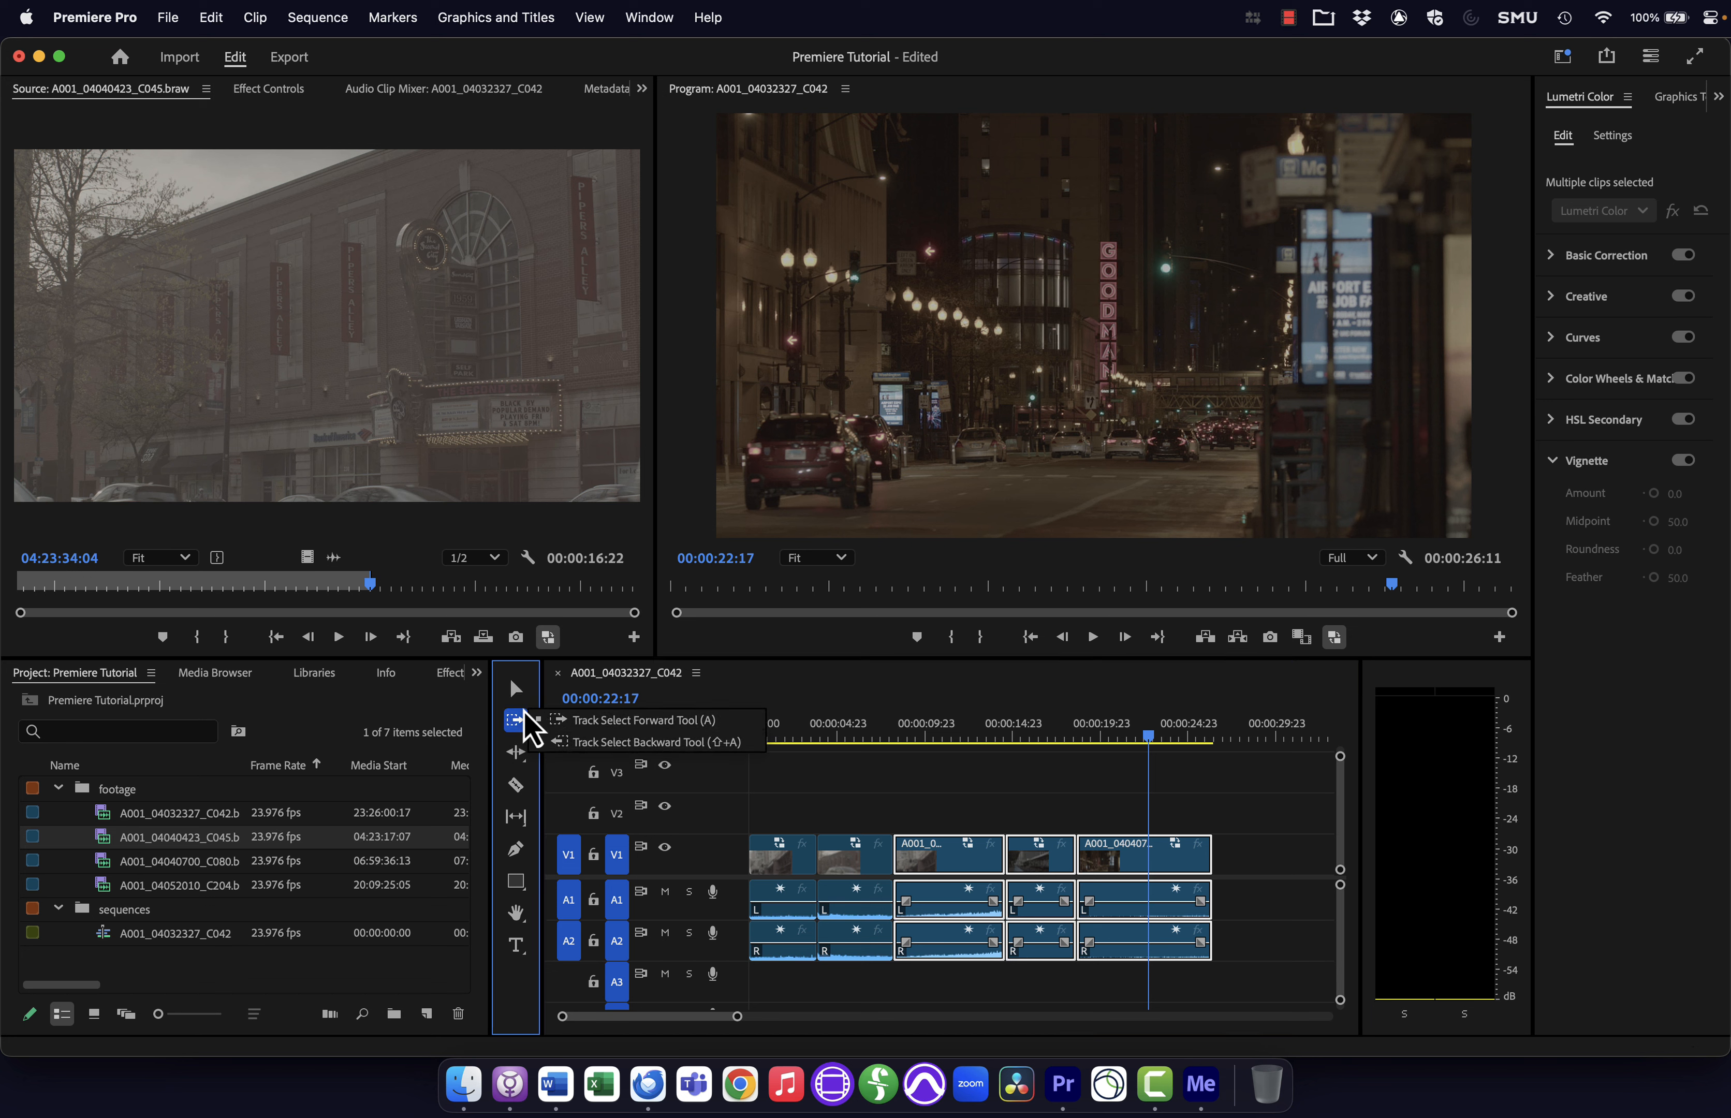
click(525, 714)
click(517, 689)
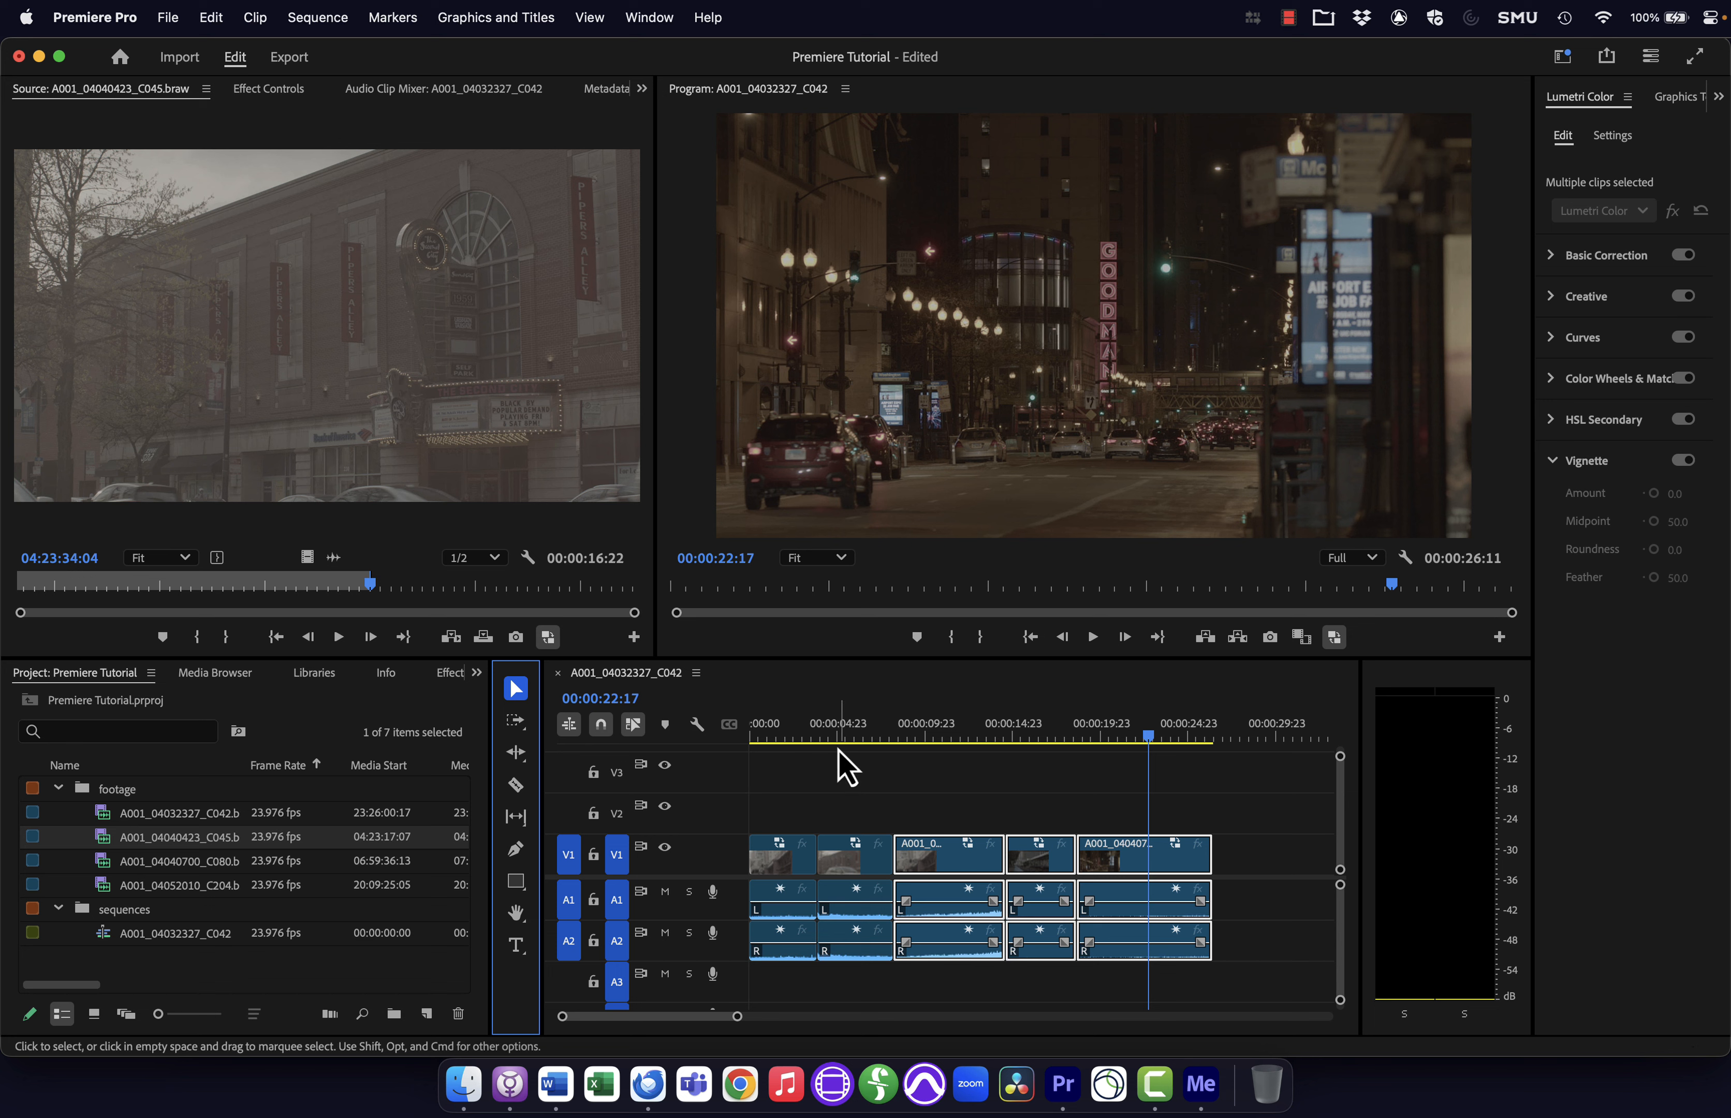
click(844, 789)
click(525, 722)
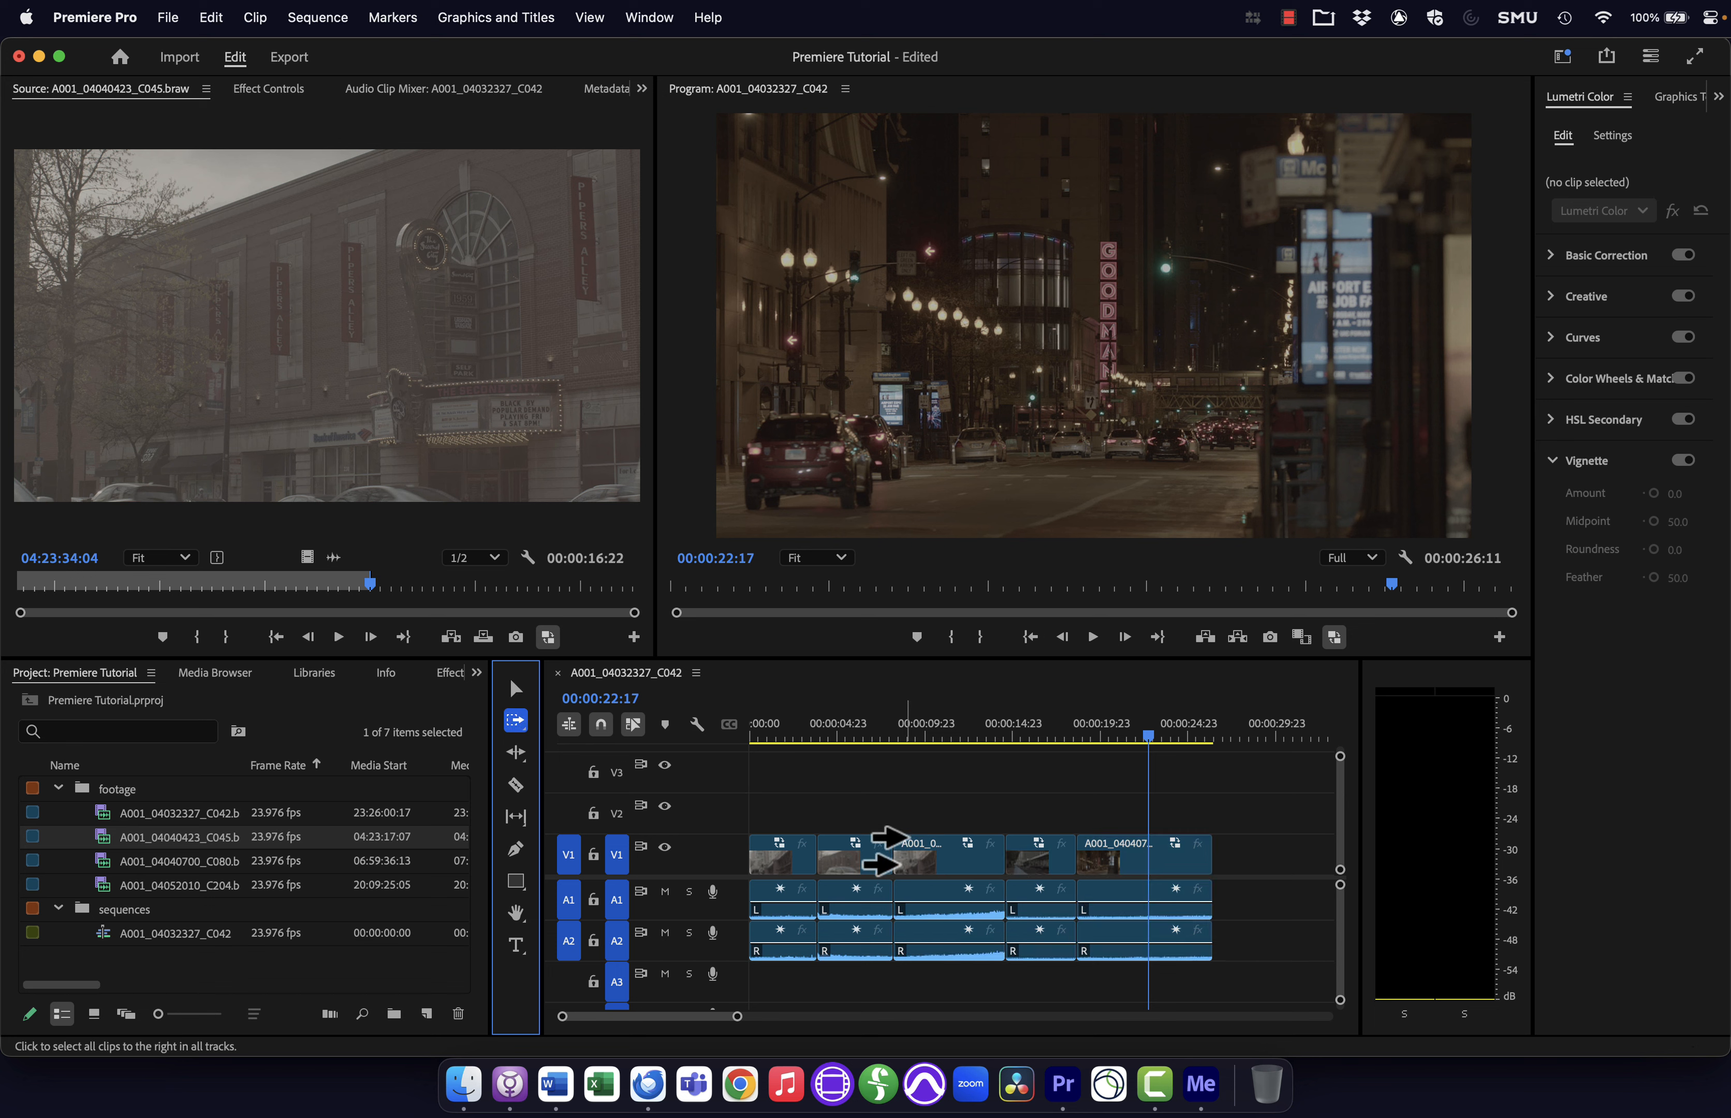
click(840, 852)
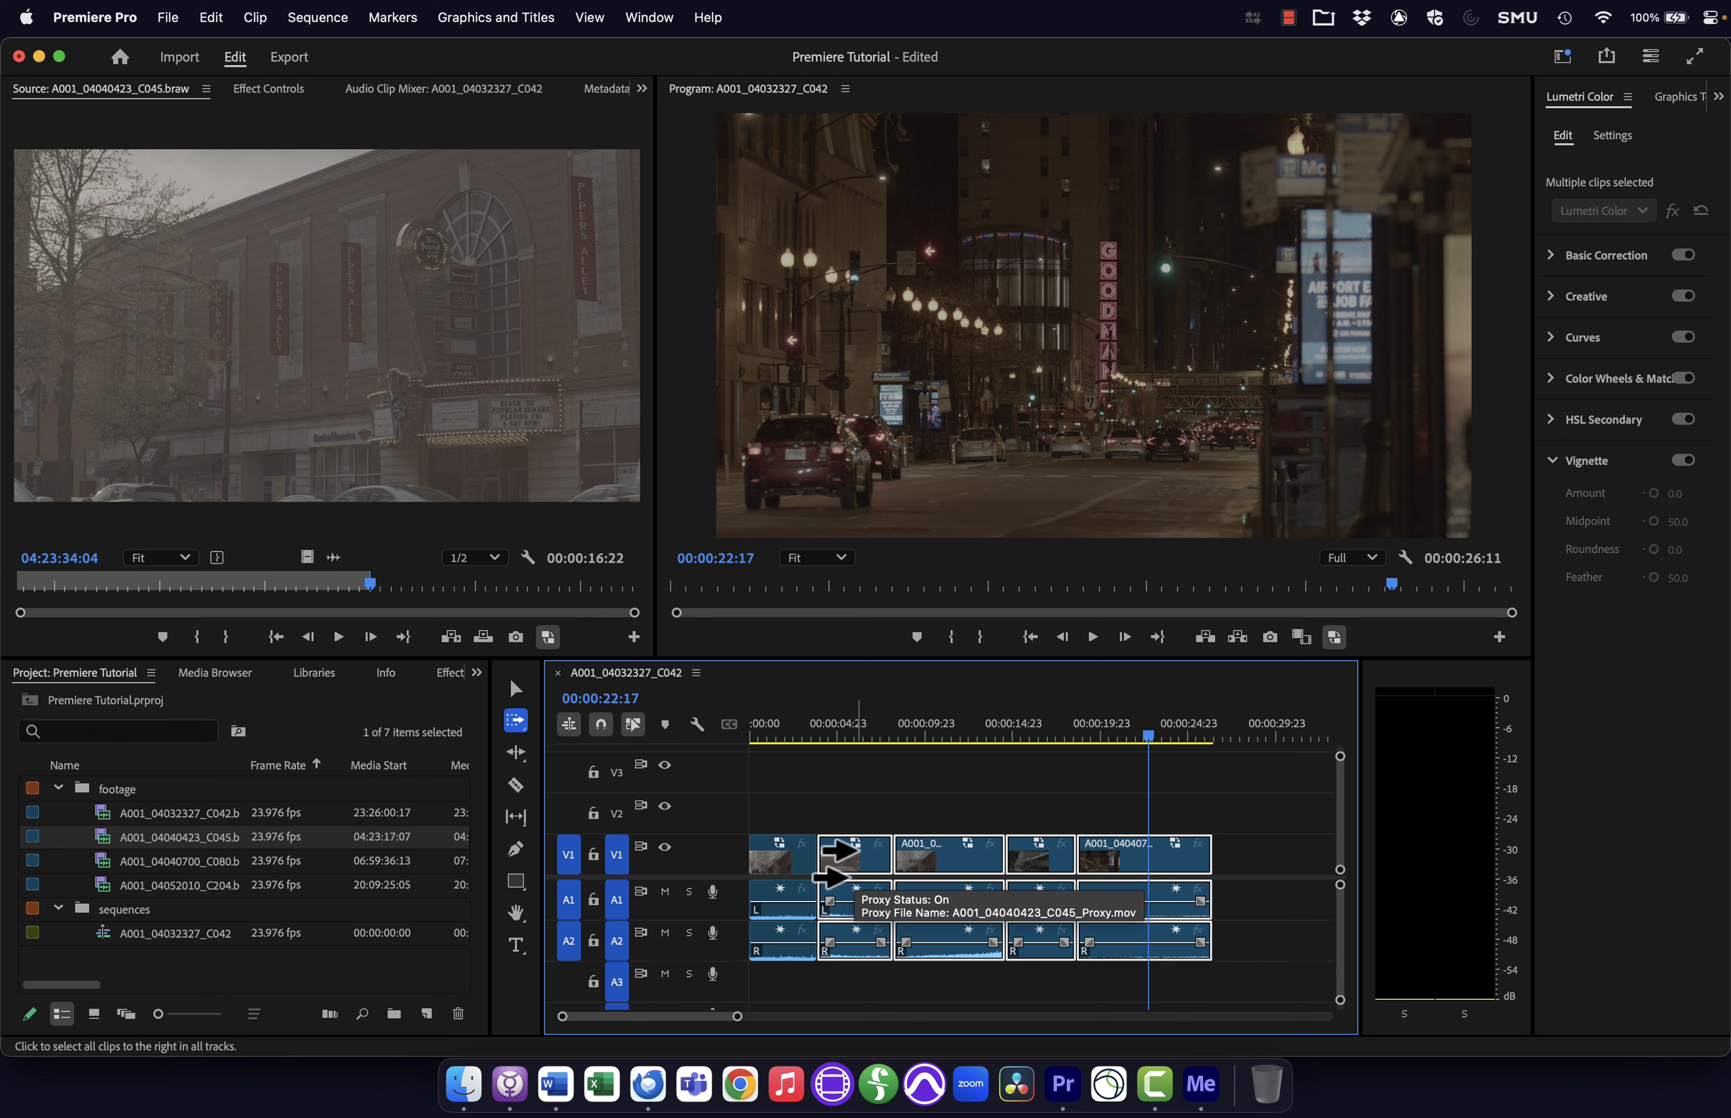
drag(831, 858, 1019, 873)
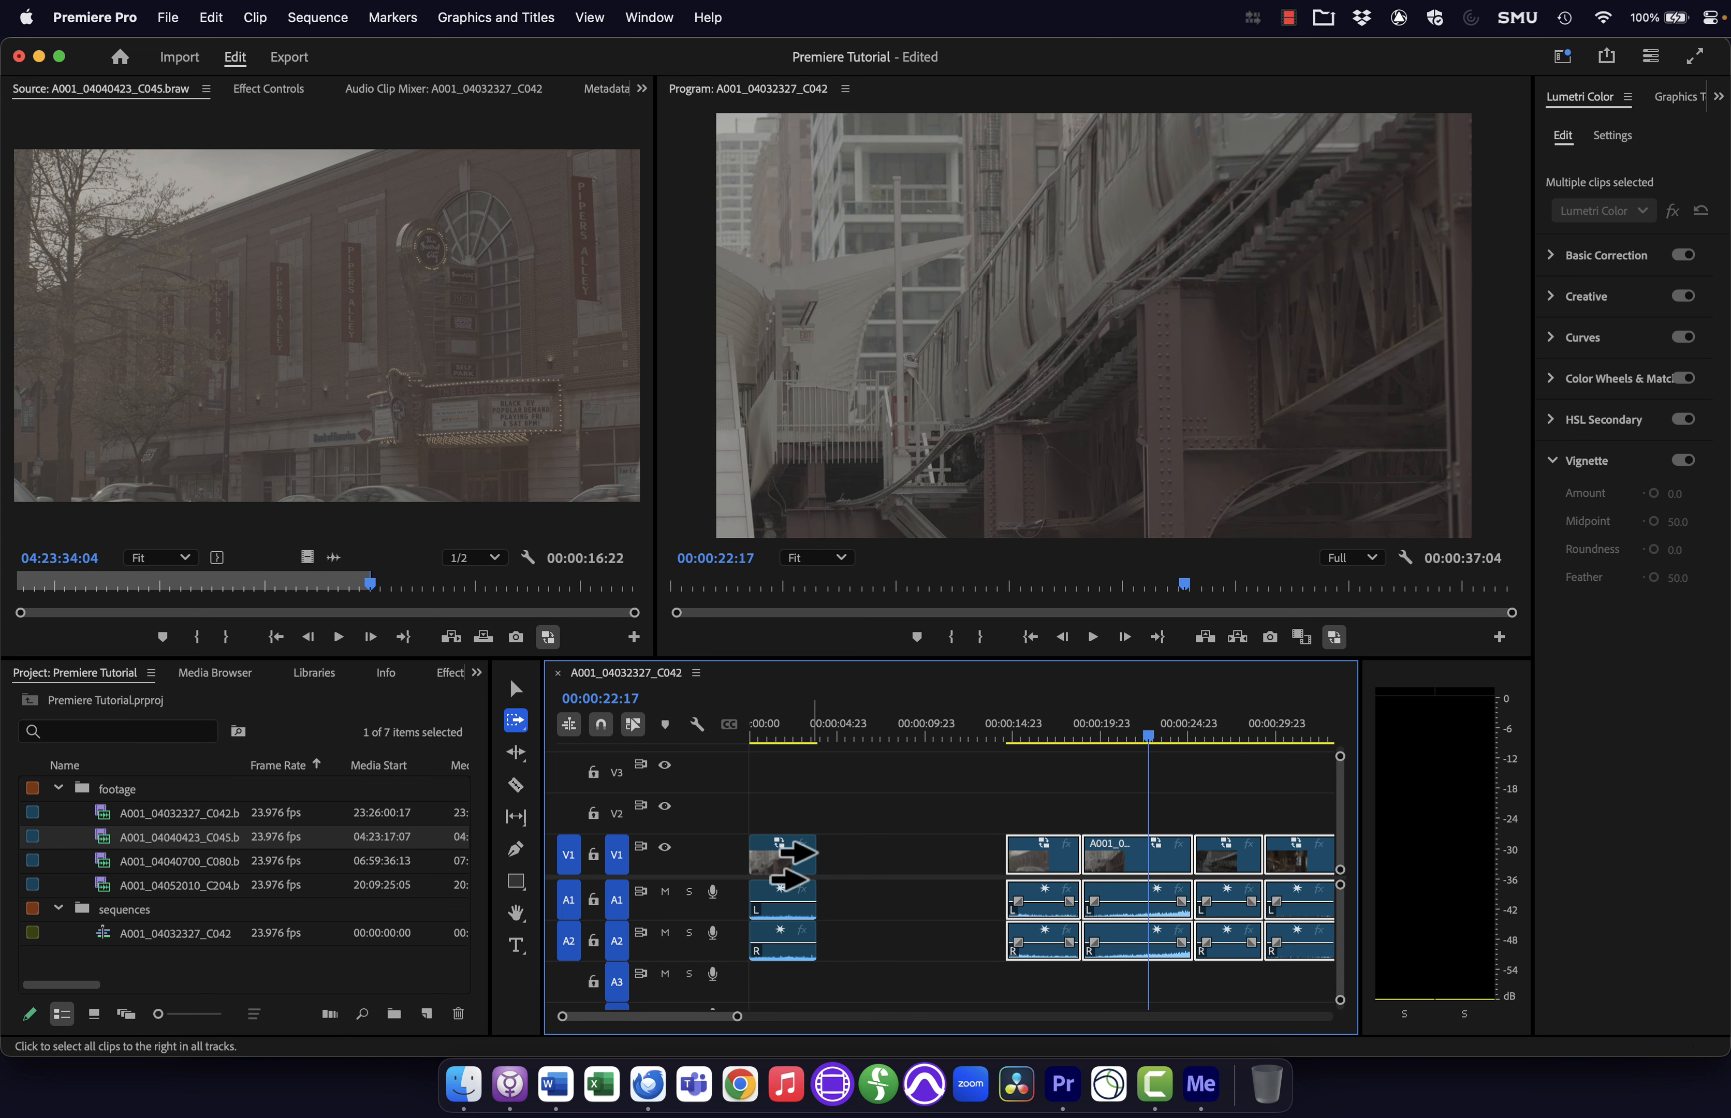
- Use the Track Select Backward Tool to select all clips up to the second clip, and again up to the fourth clip
click(522, 738)
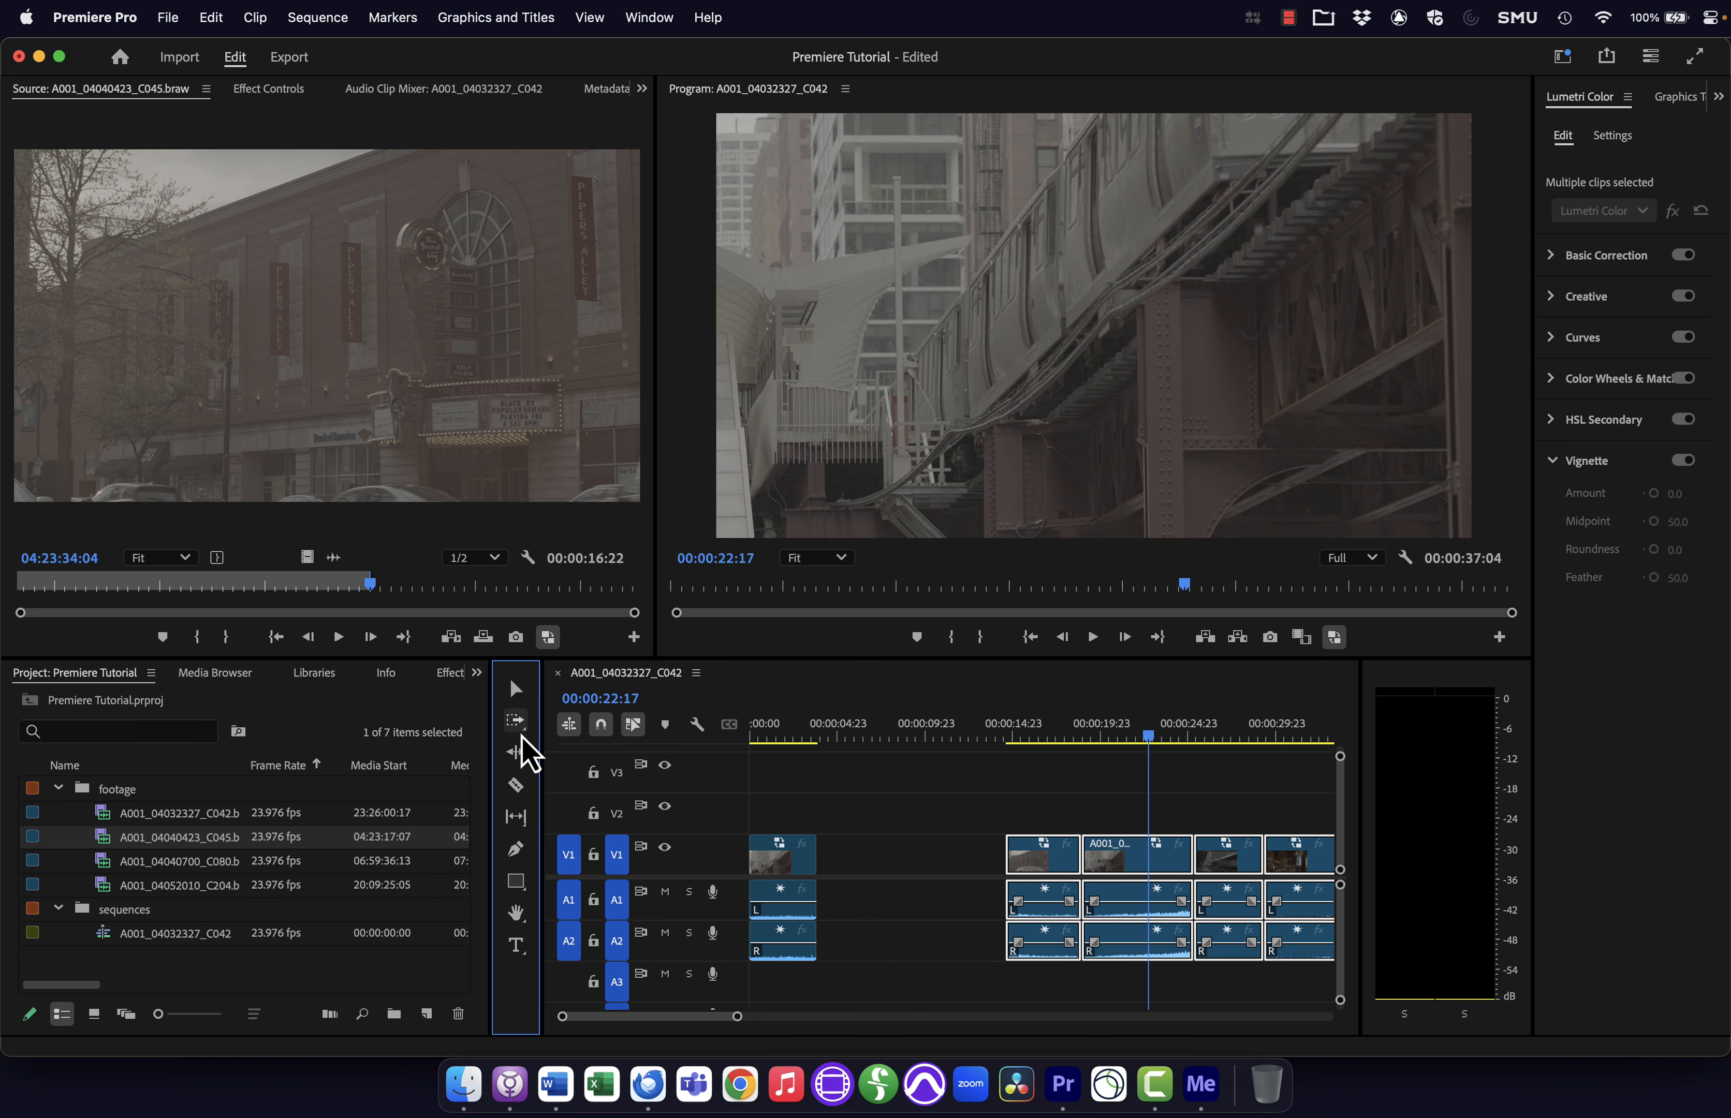
click(571, 745)
click(1033, 861)
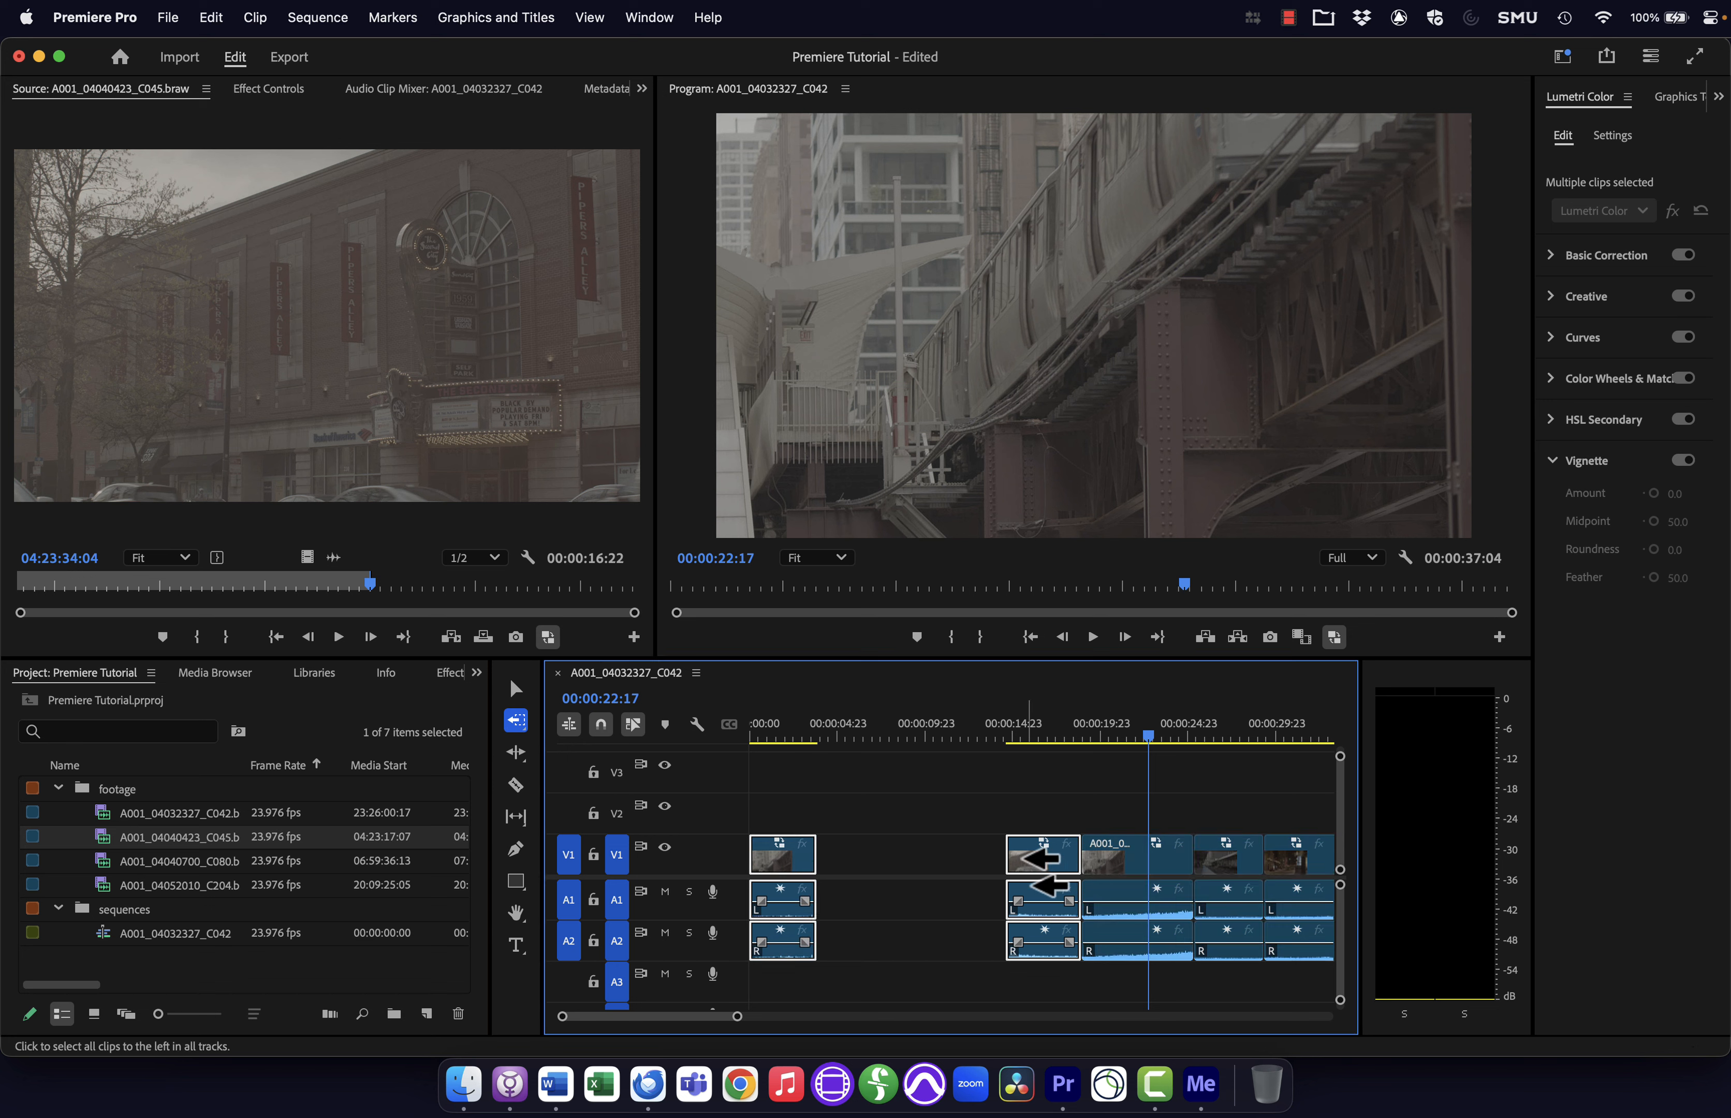
click(1230, 869)
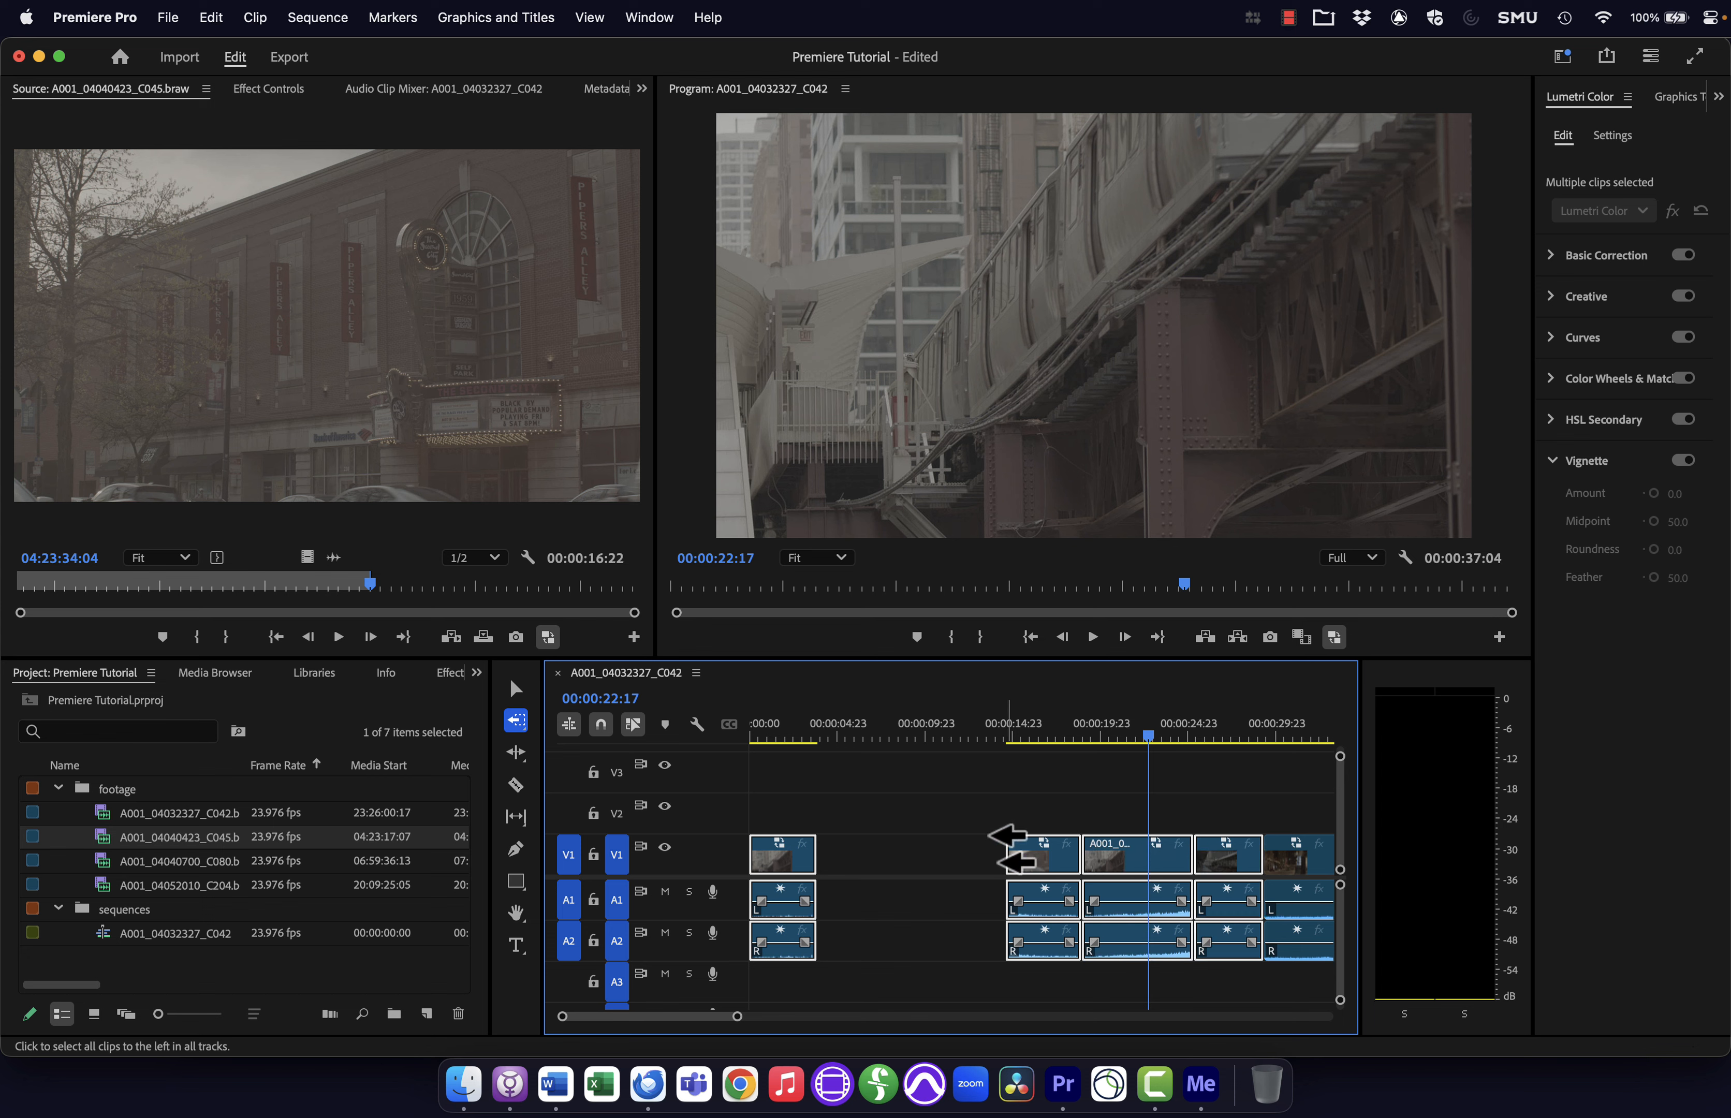
- Select all clips after the gap with the Track Select Forward Tool and move them back against the first clip
click(575, 720)
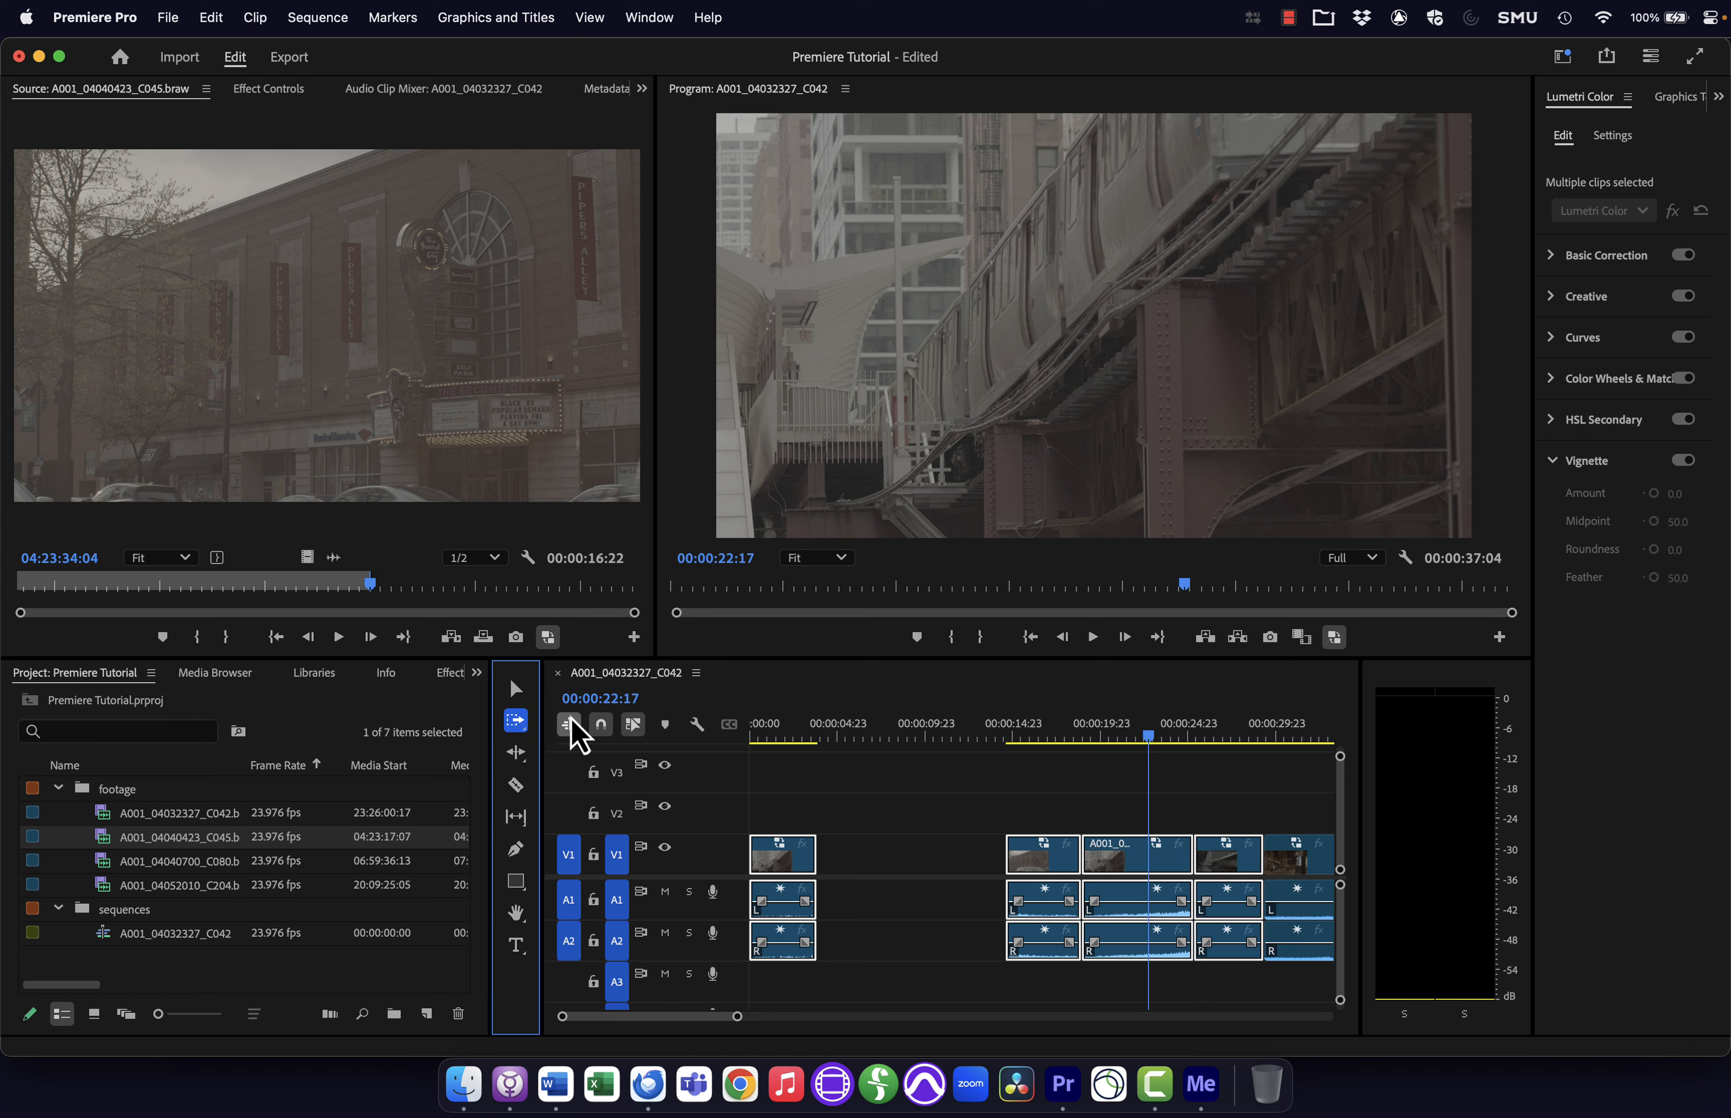
click(1033, 861)
drag(1041, 862, 865, 865)
- Split the third clip at about 00:00:11:00 with the Razor tool, and move the playhead to 00:00:01:20
click(517, 786)
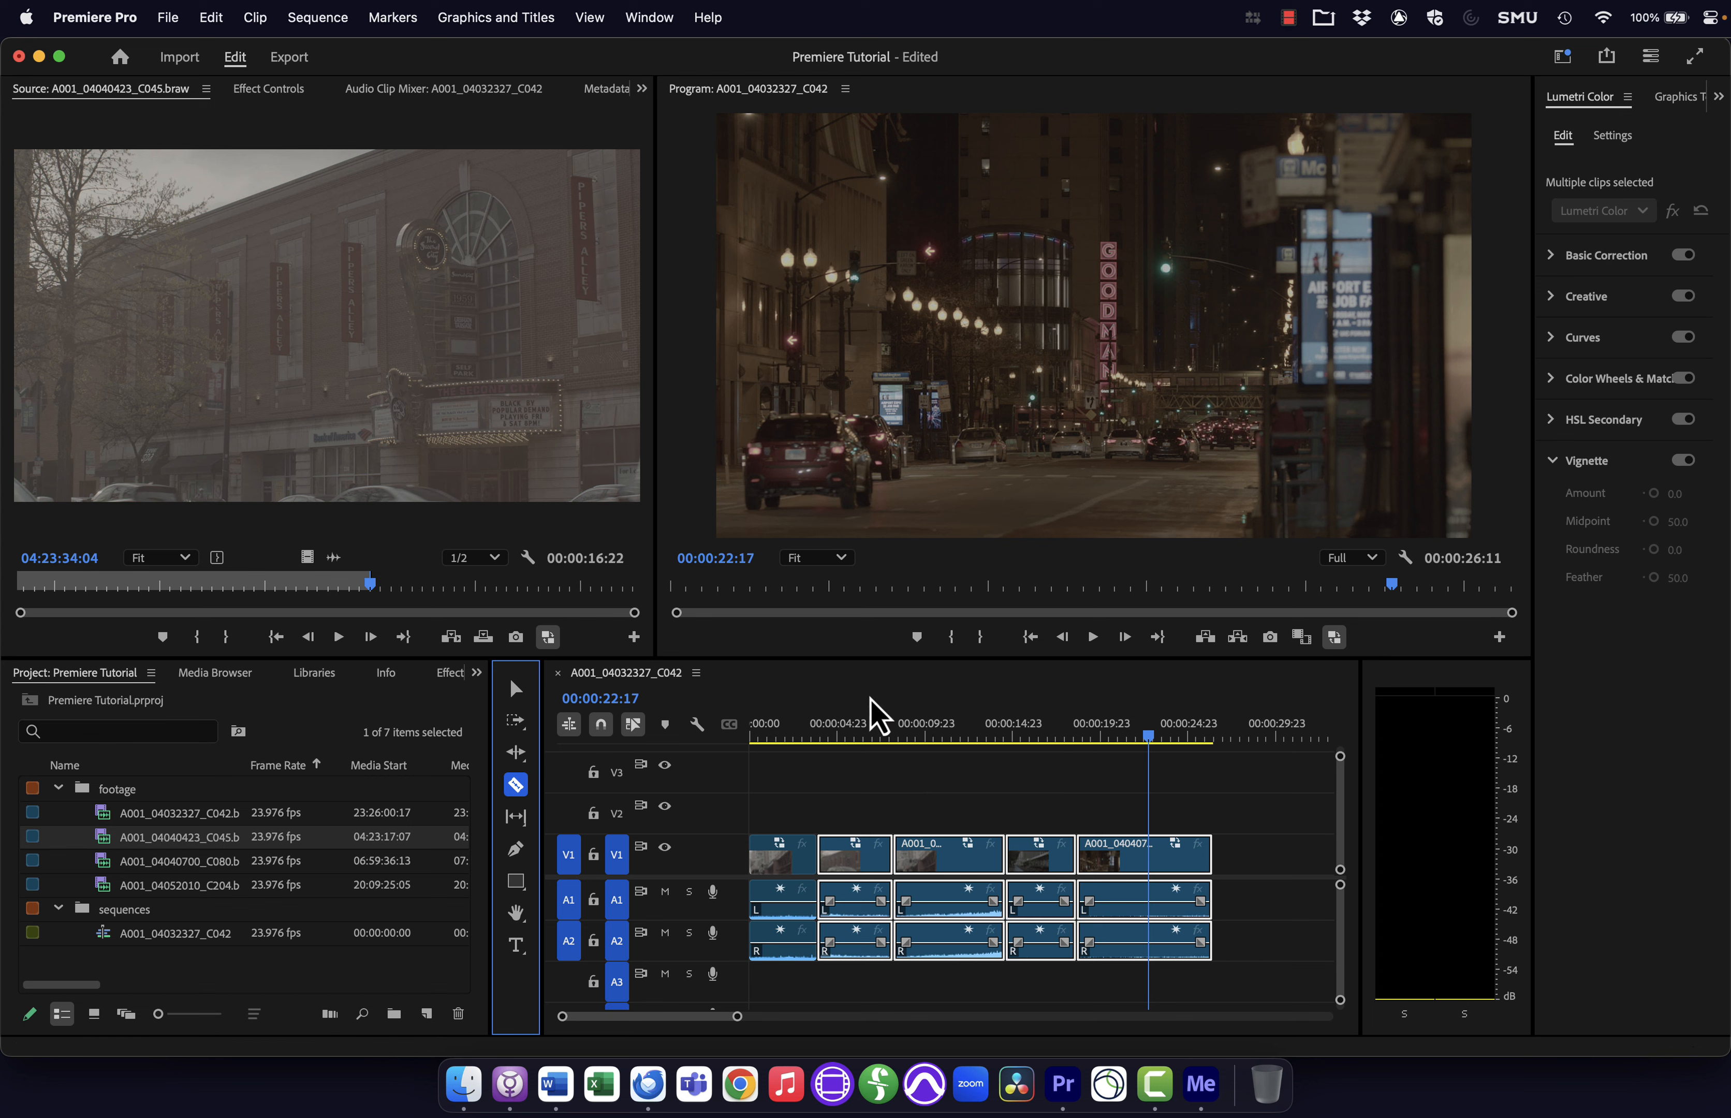
drag(862, 738, 942, 736)
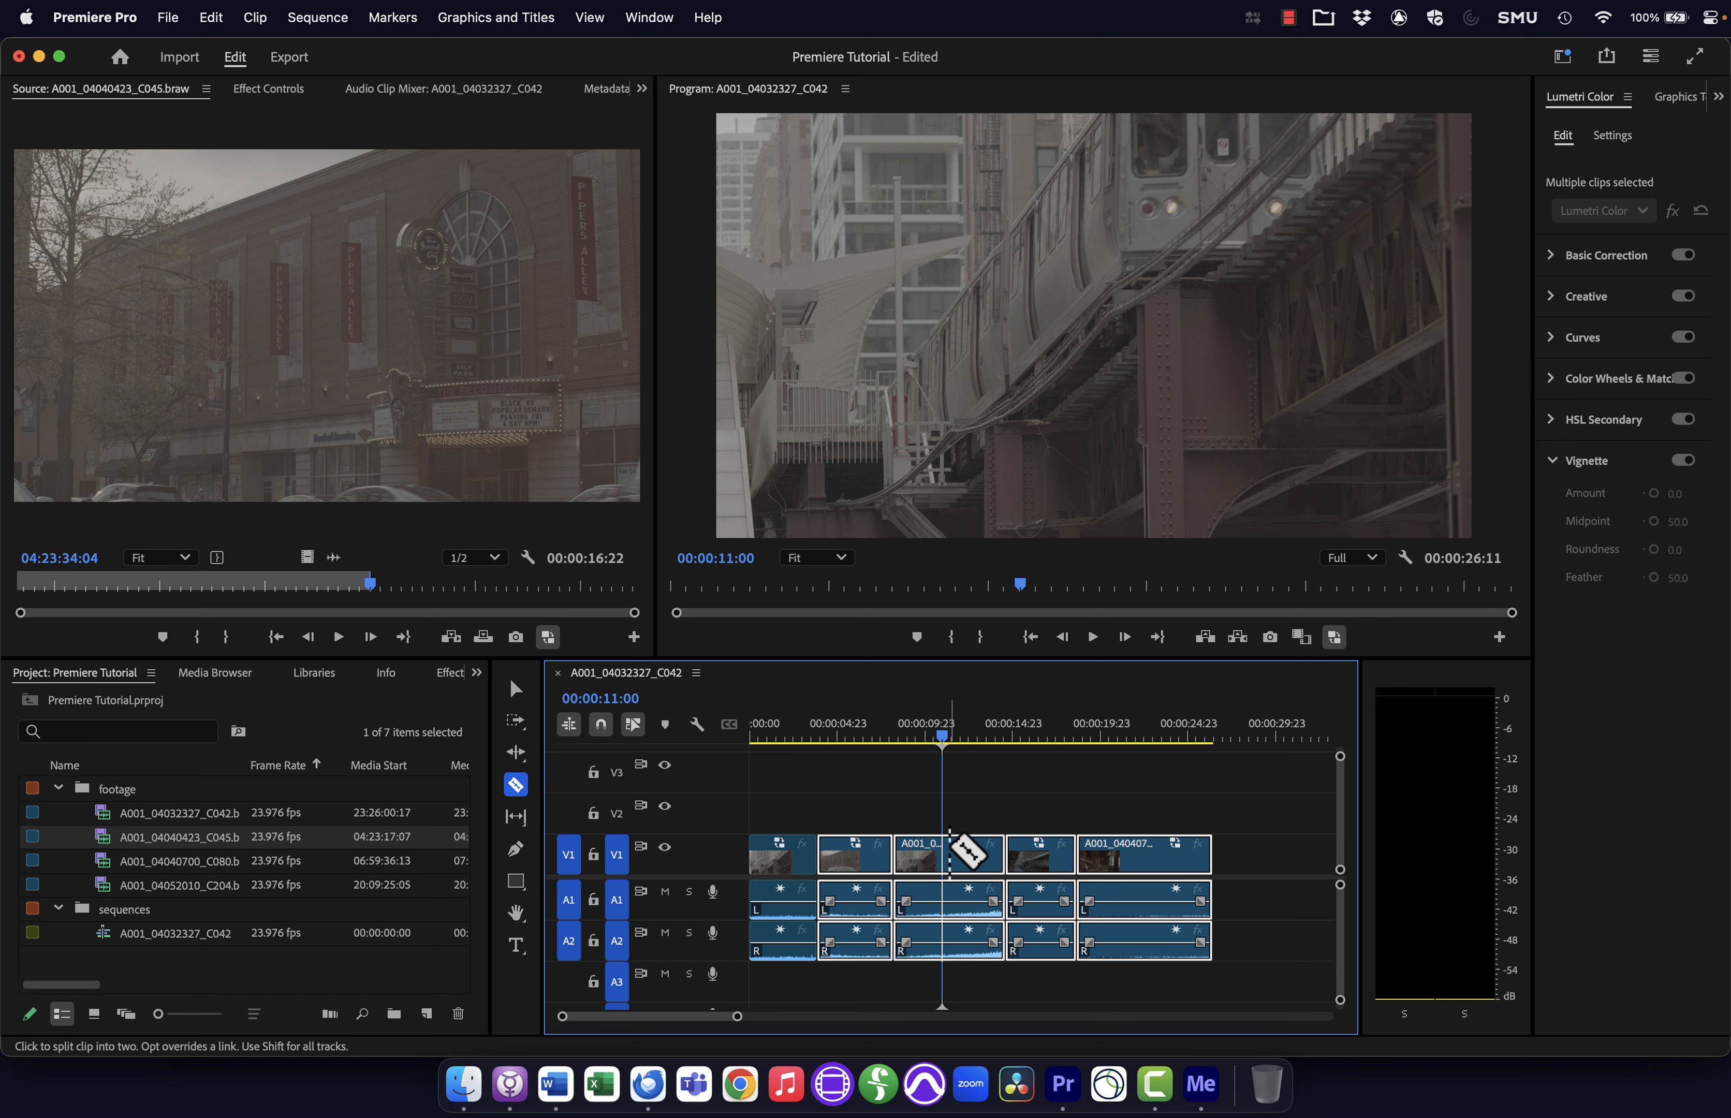
drag(947, 737, 782, 738)
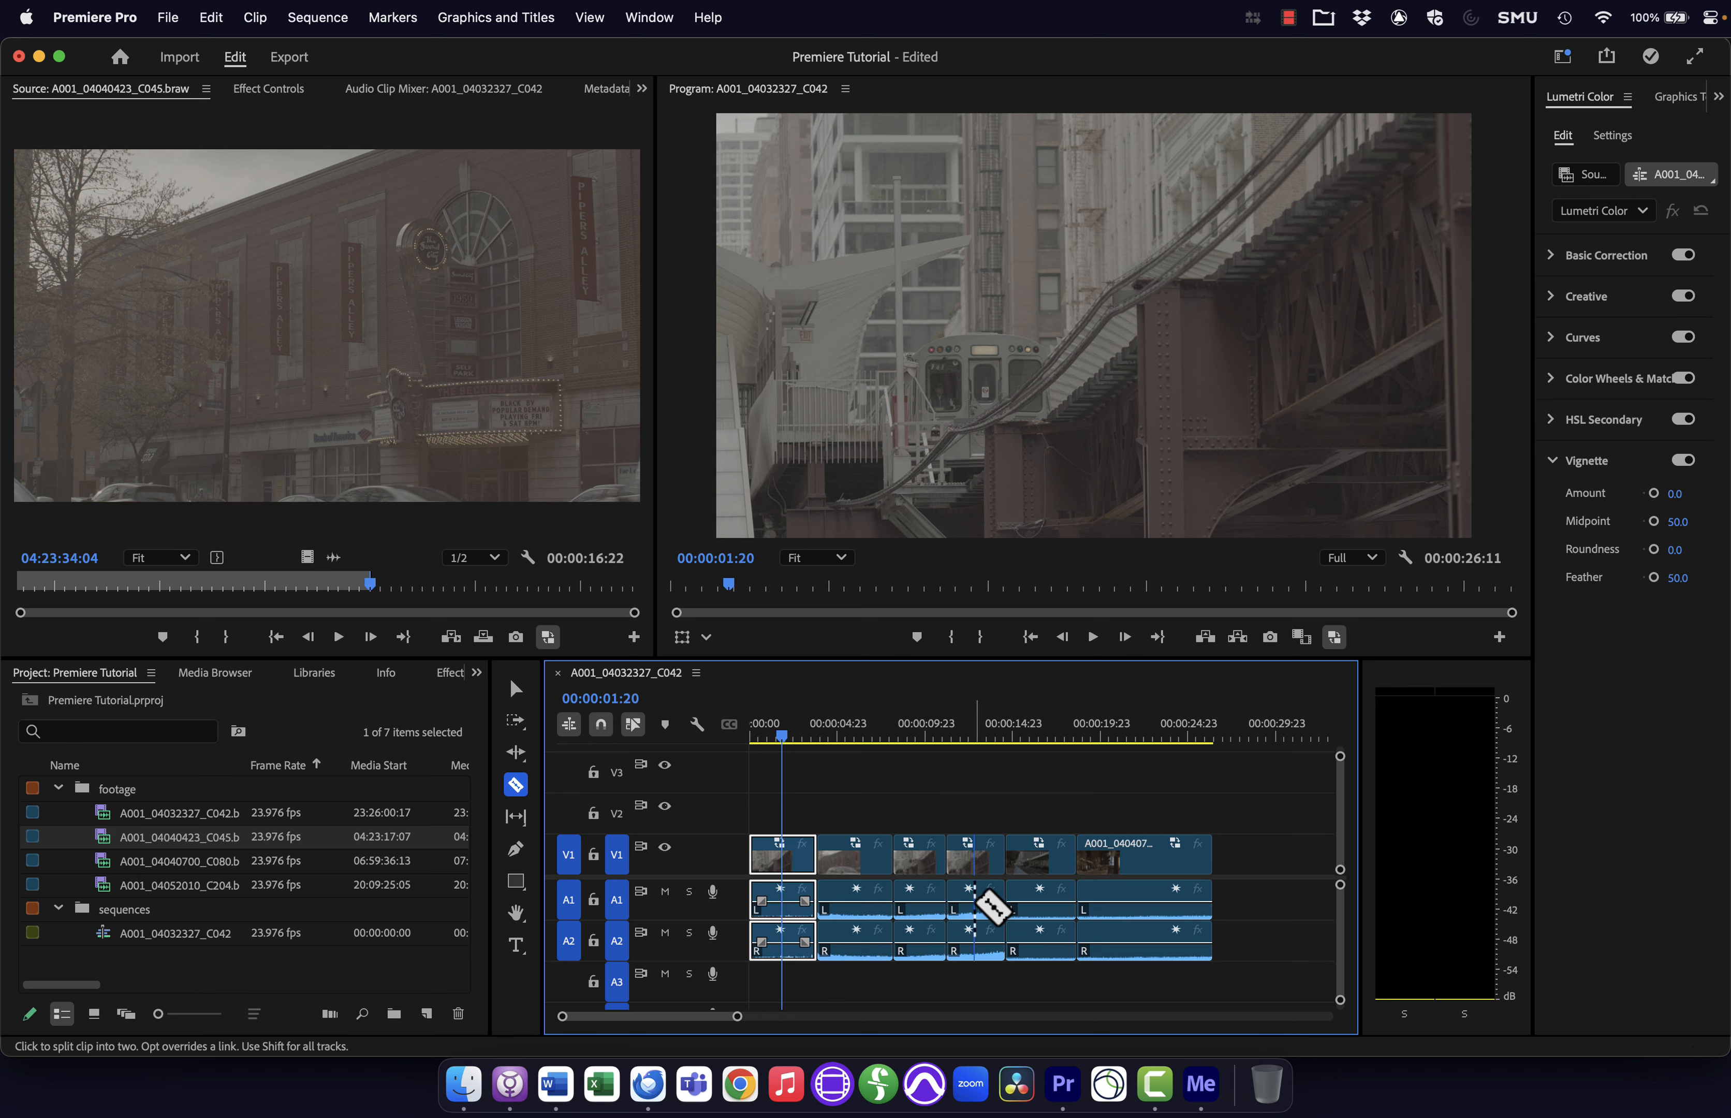
- Move the second half of the split train clip to the end of the sequence and shift the other clips earlier to close all gaps
key(v)
drag(966, 895, 1286, 862)
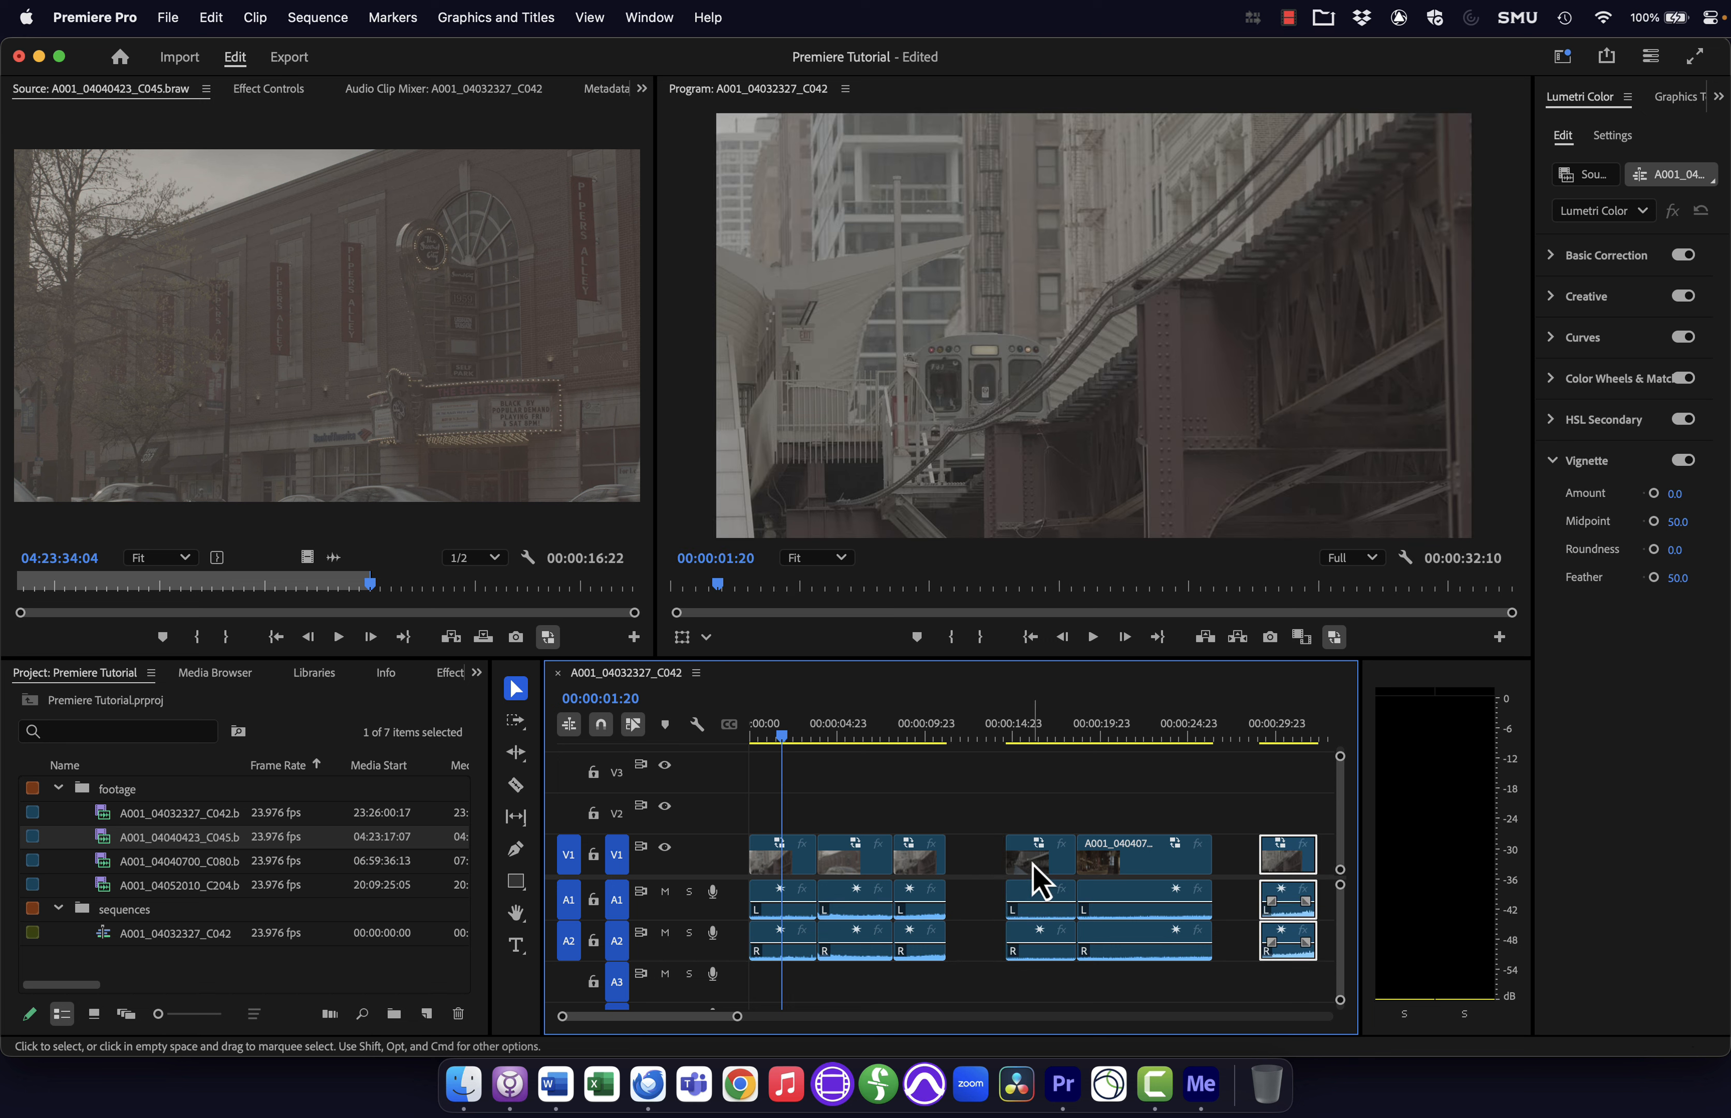
drag(1040, 880, 981, 880)
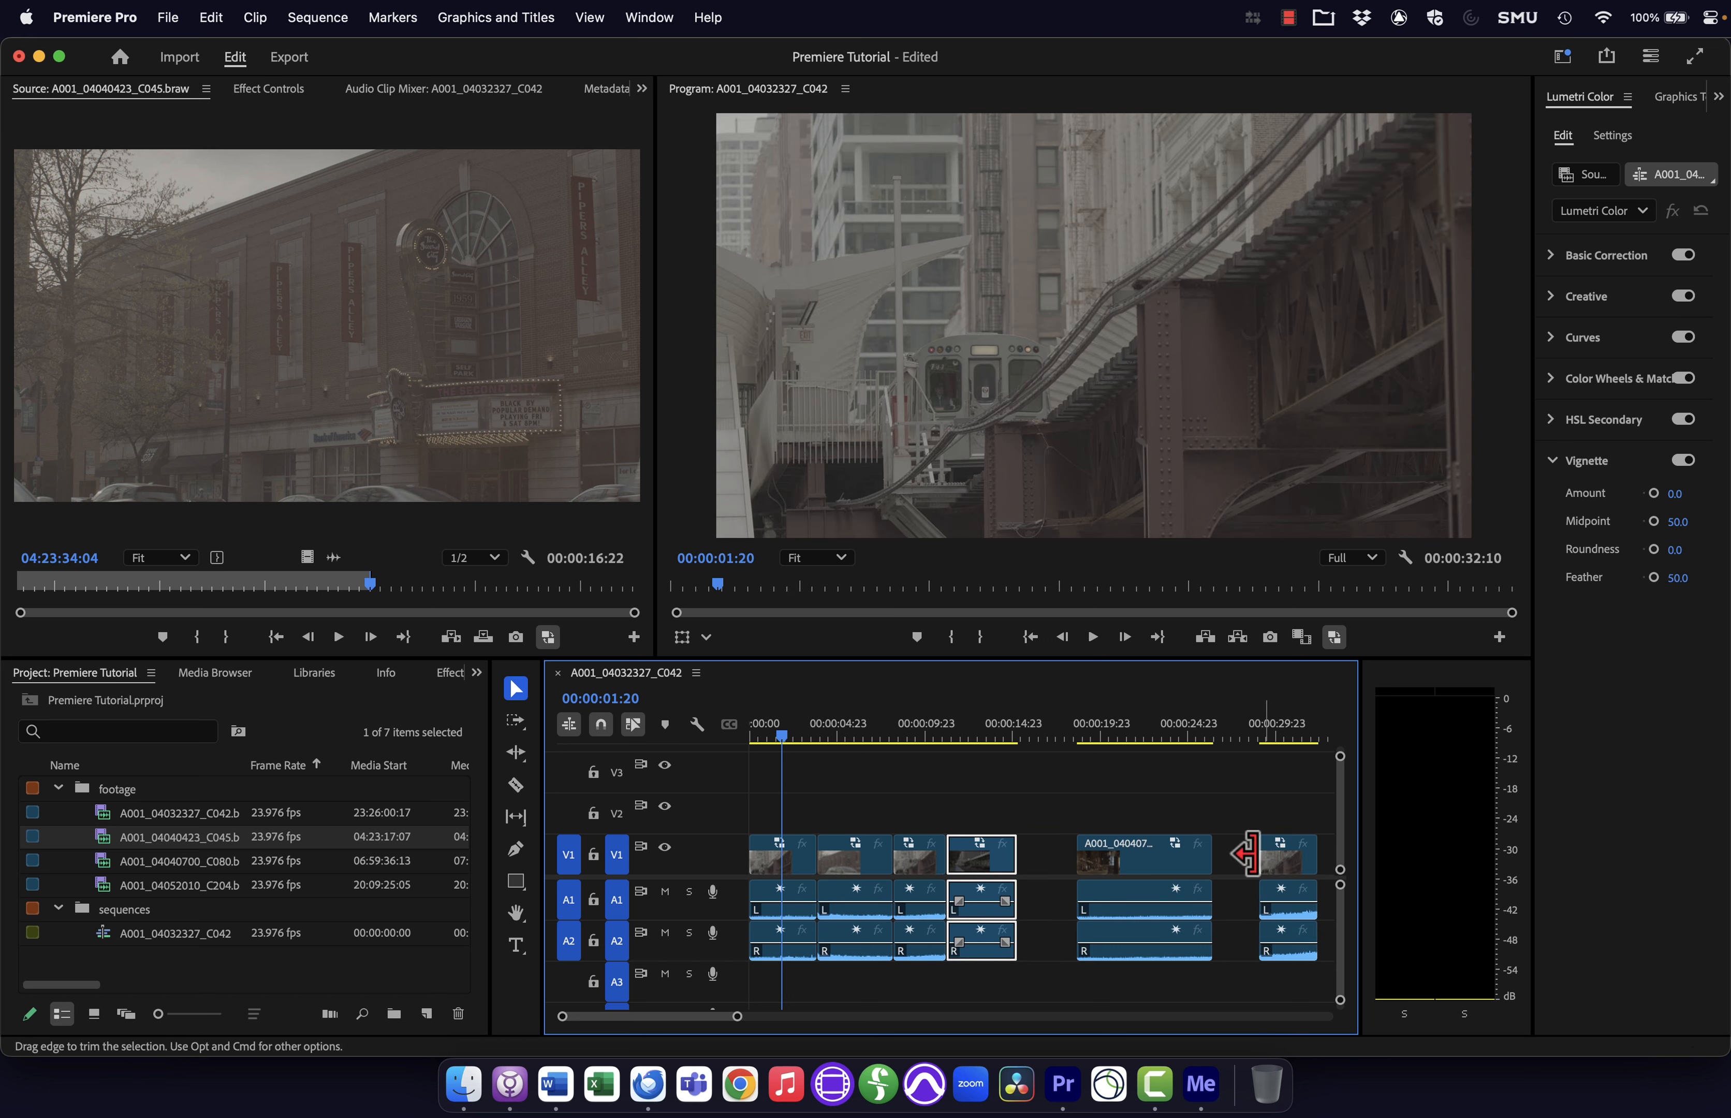
drag(1157, 876, 1098, 873)
click(1292, 872)
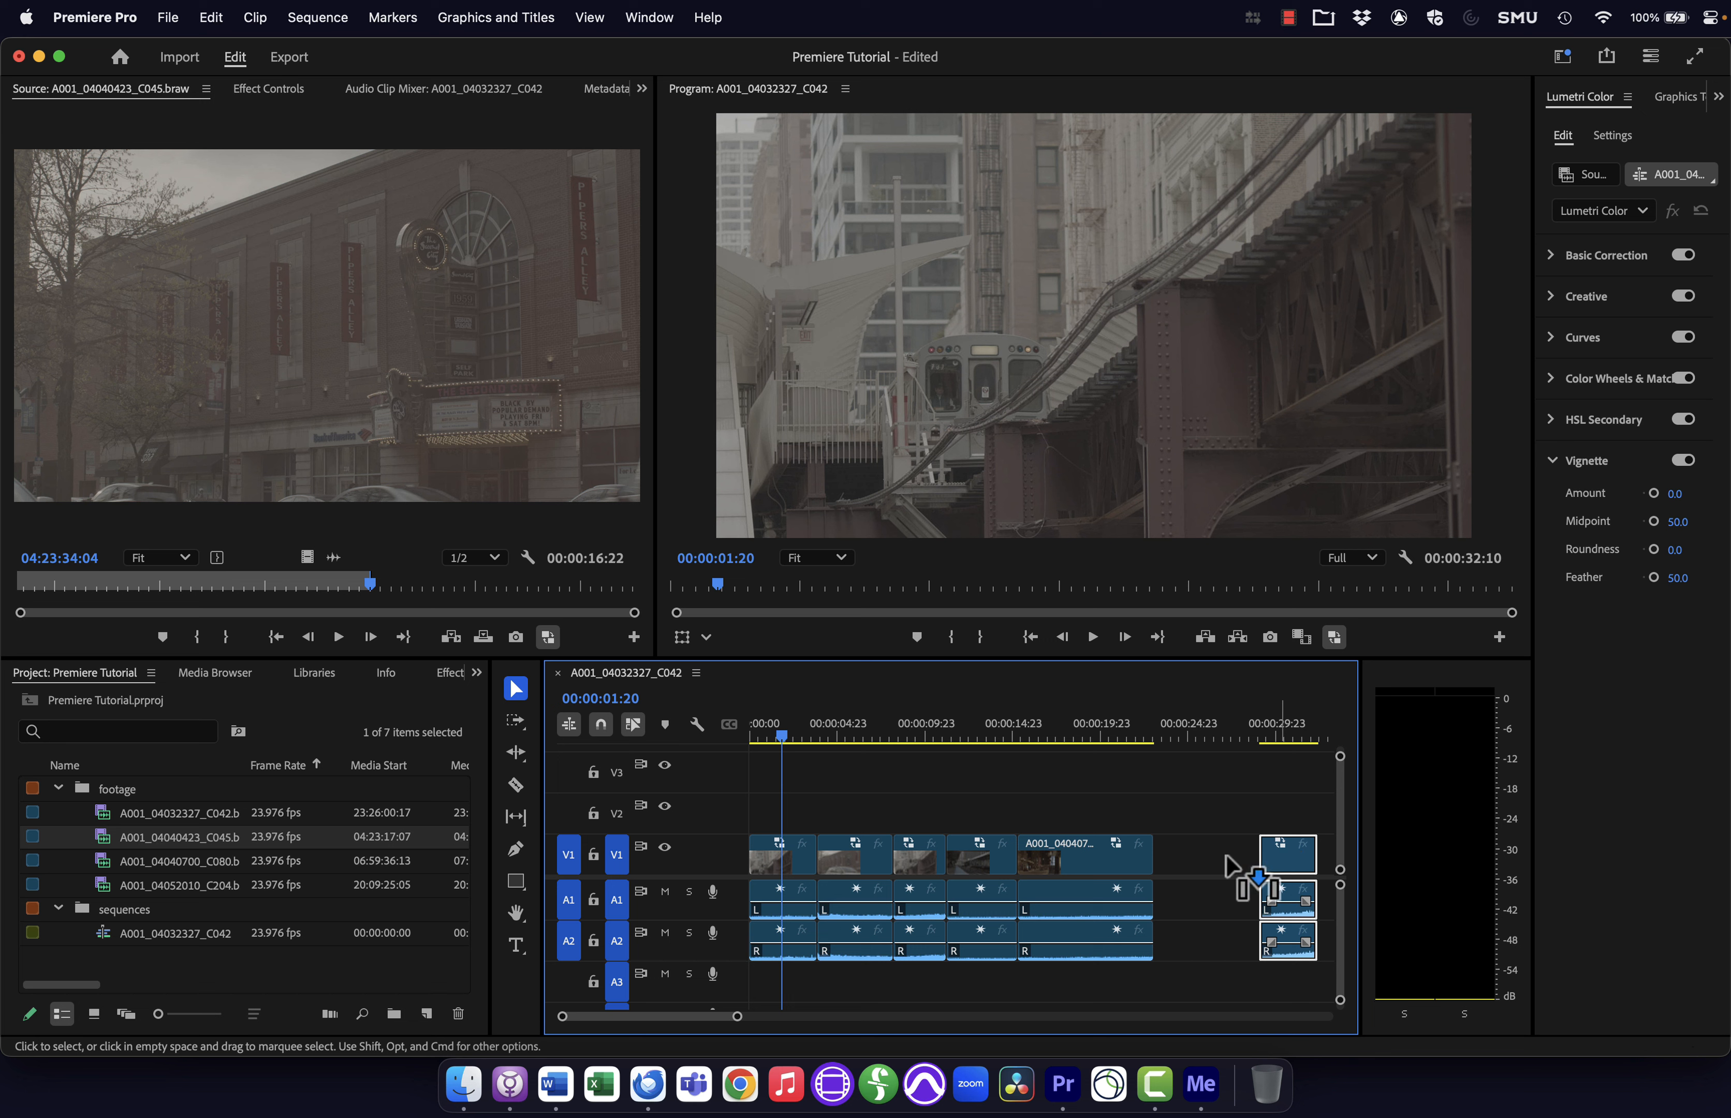
drag(1228, 858, 1190, 858)
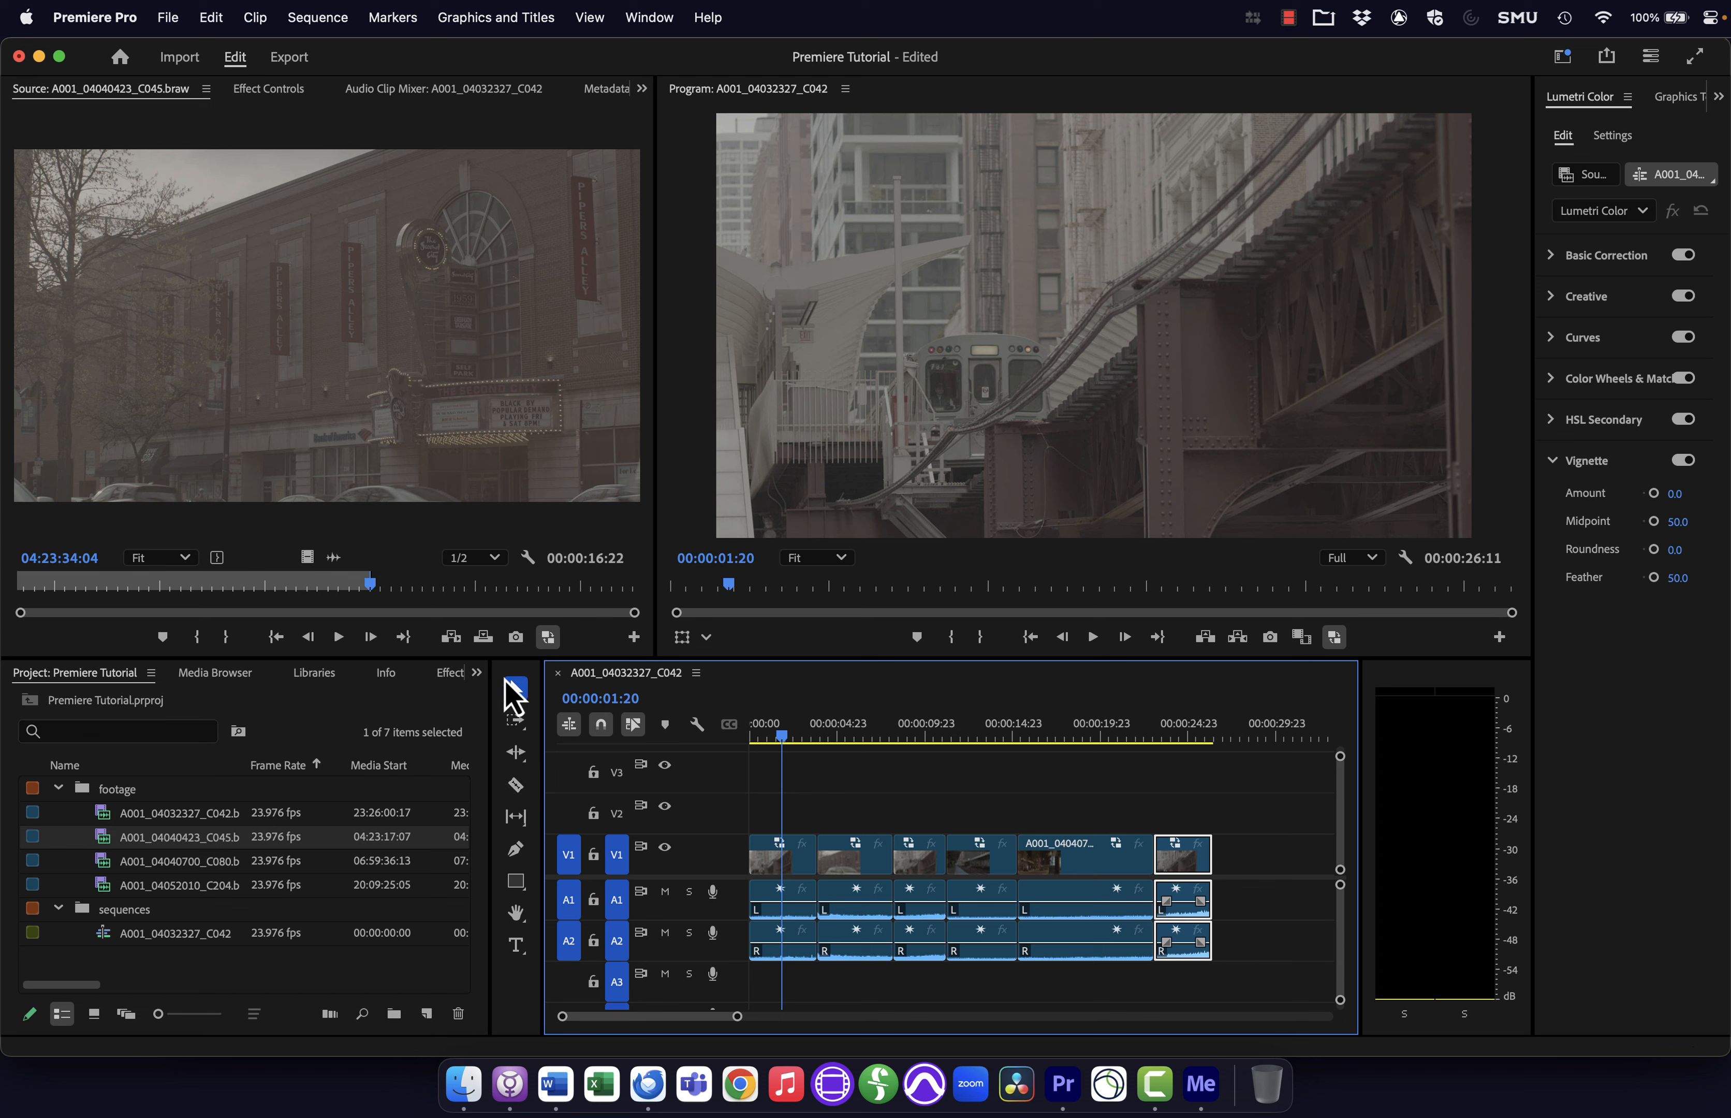
- Select the edit point before the night street clip with the Rolling Edit Tool, deselect it, and scrub the playhead to 00:00:18:01
click(514, 688)
click(796, 734)
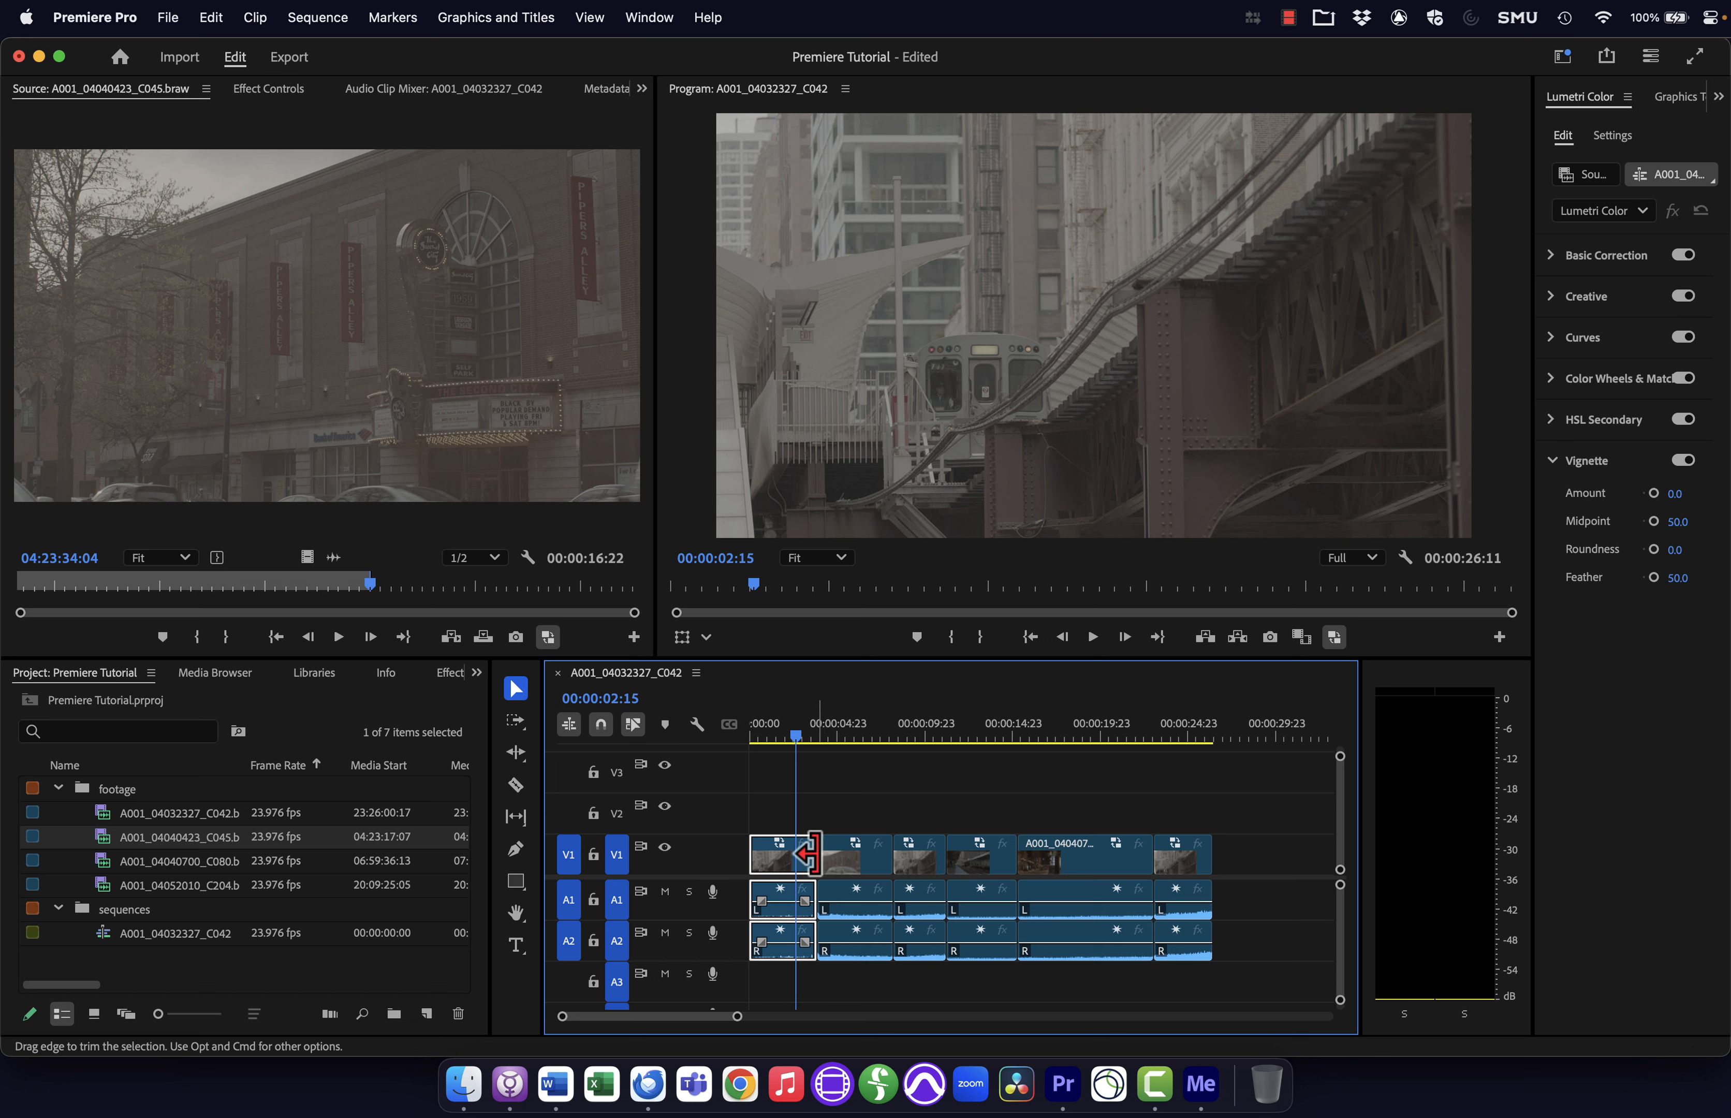
click(518, 755)
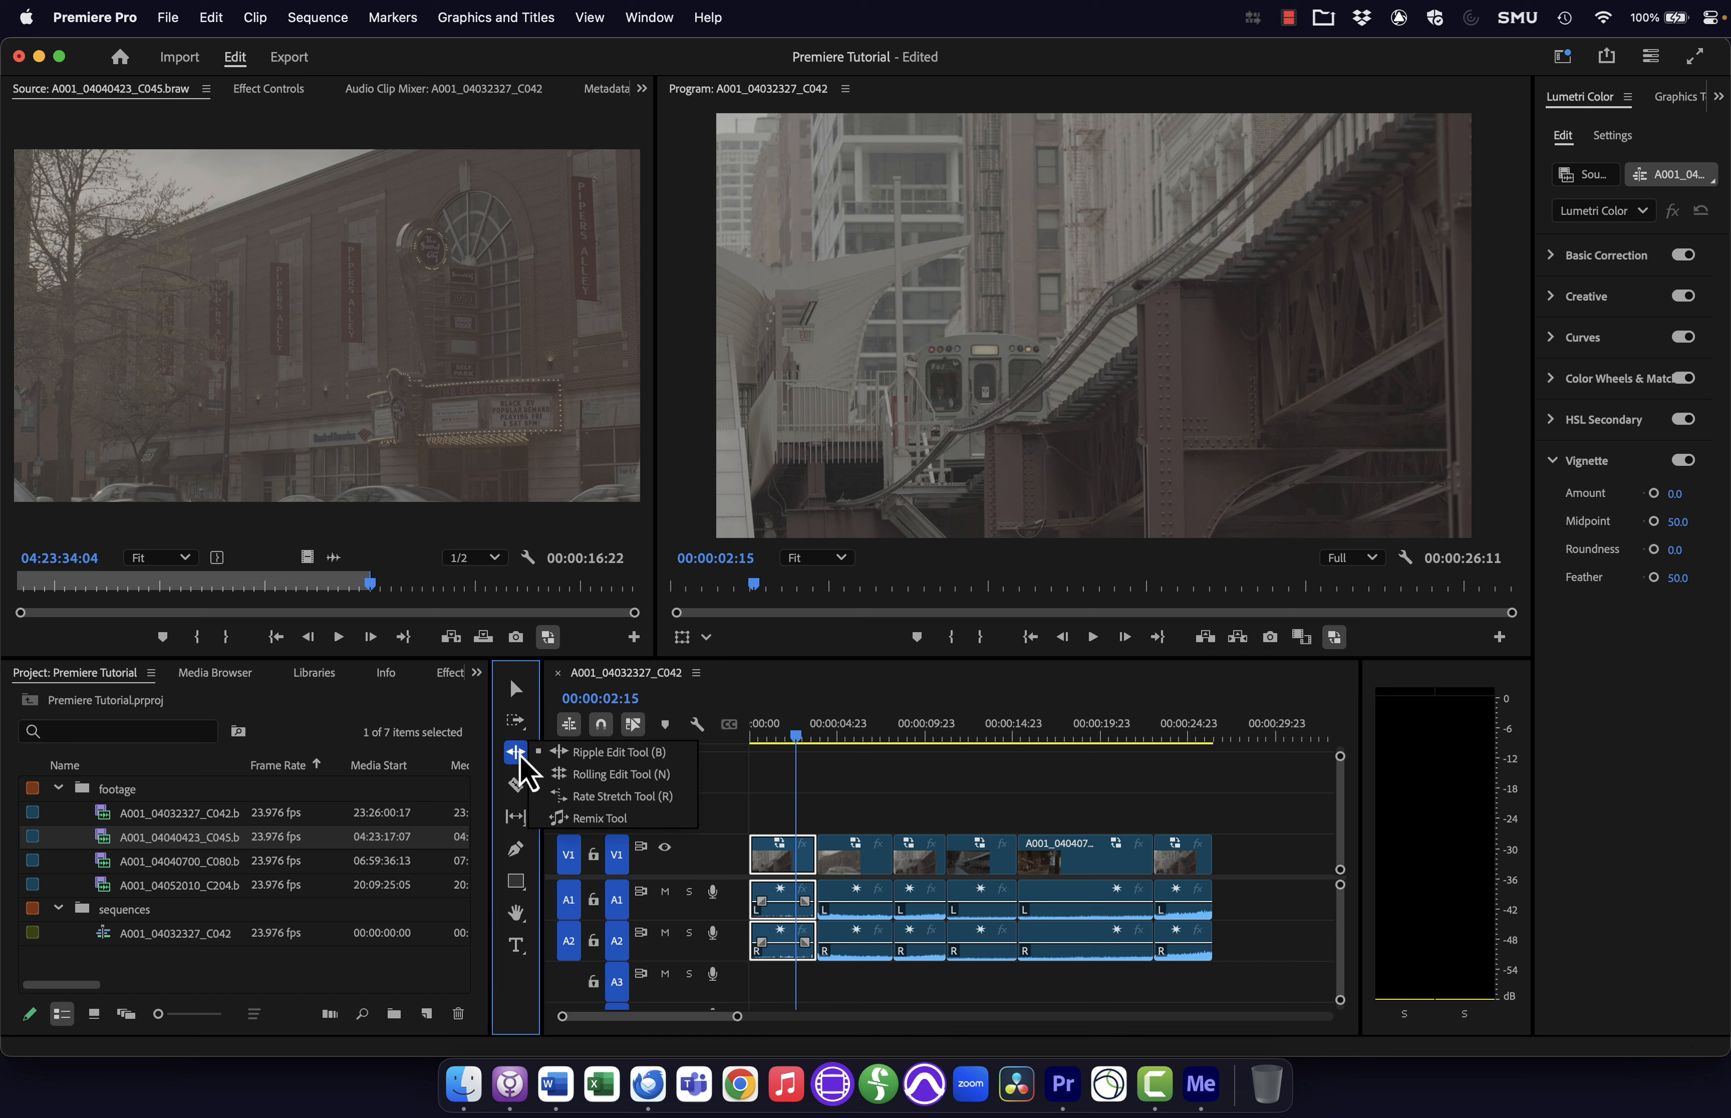
click(561, 775)
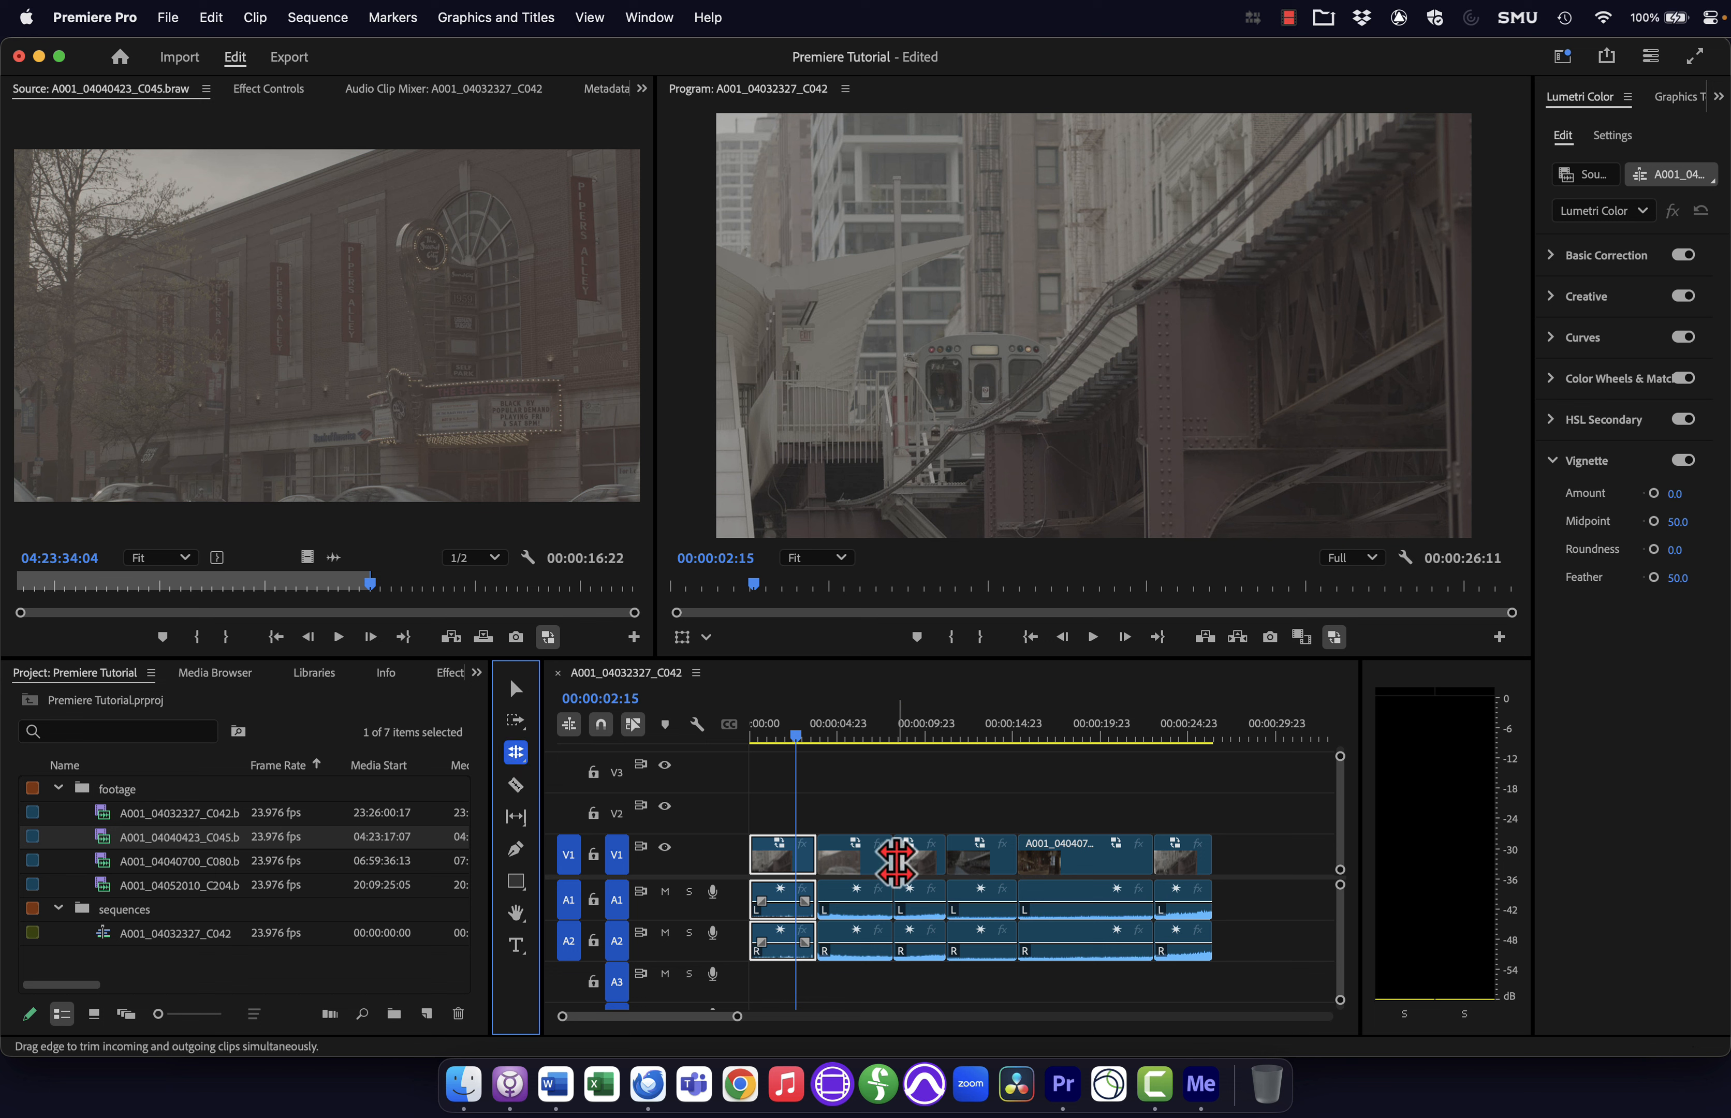
click(1016, 858)
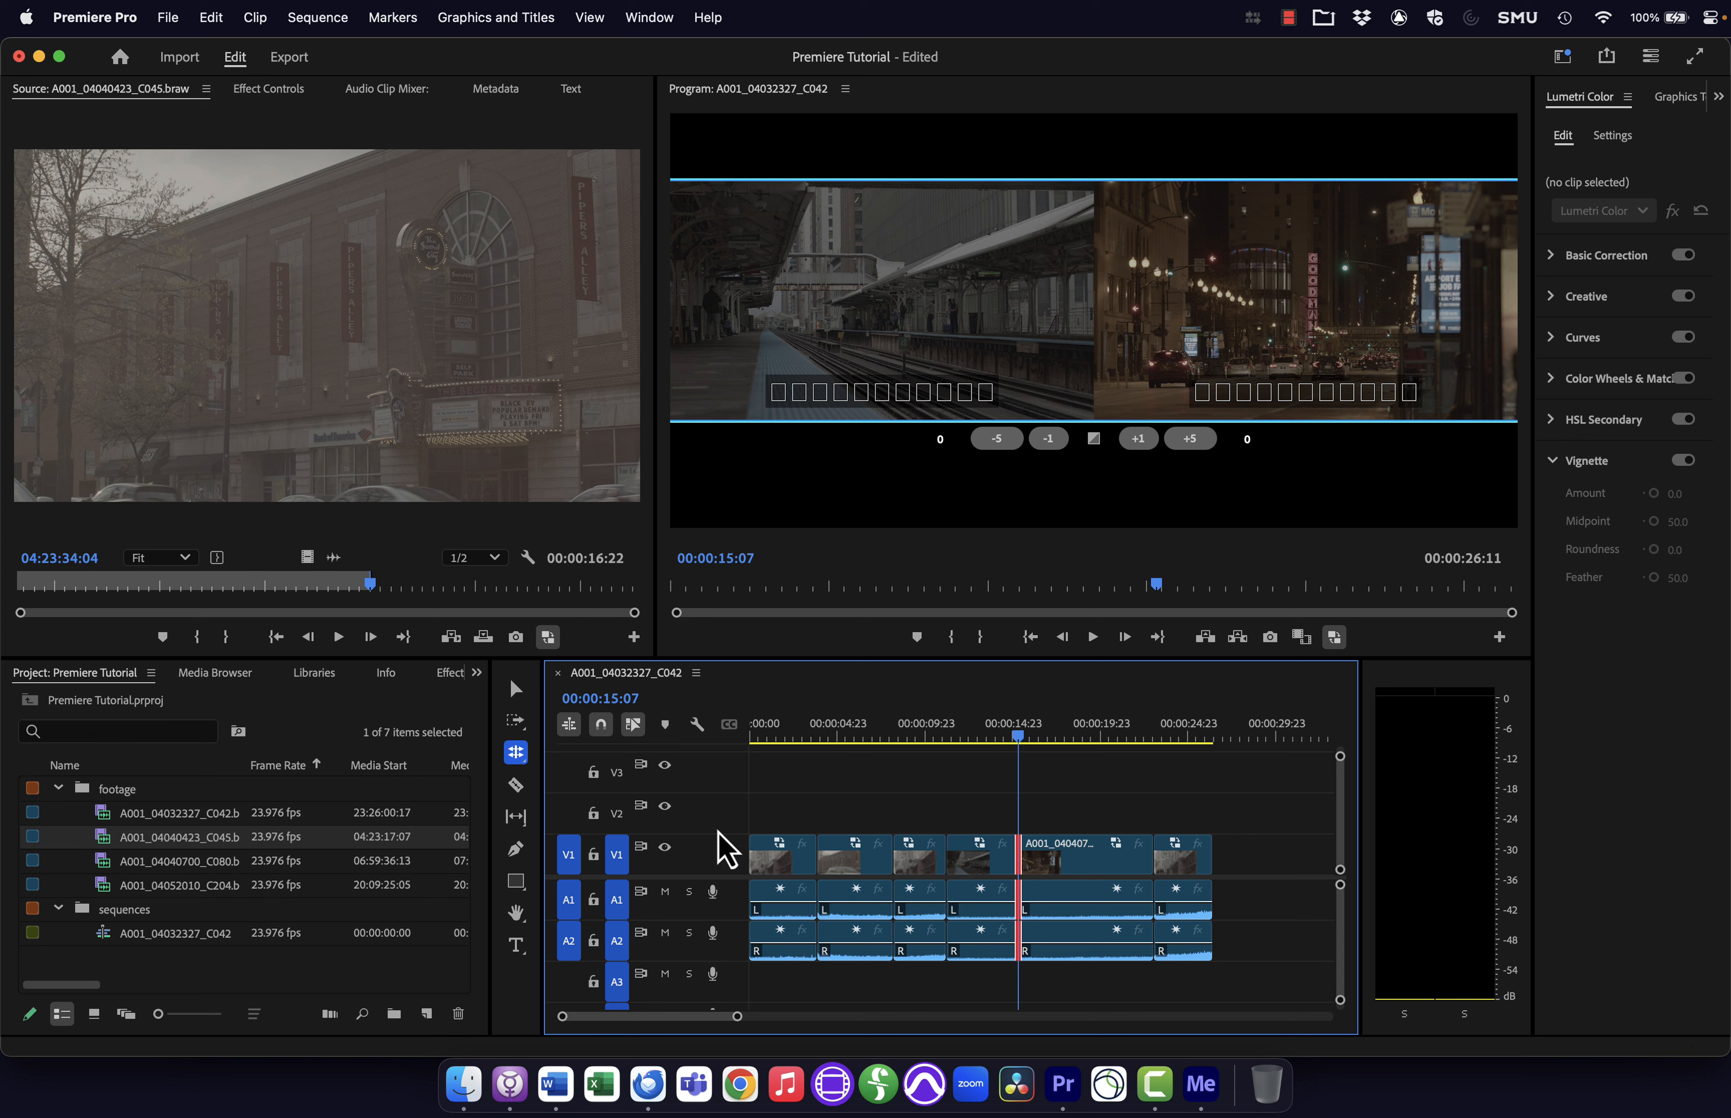
click(849, 780)
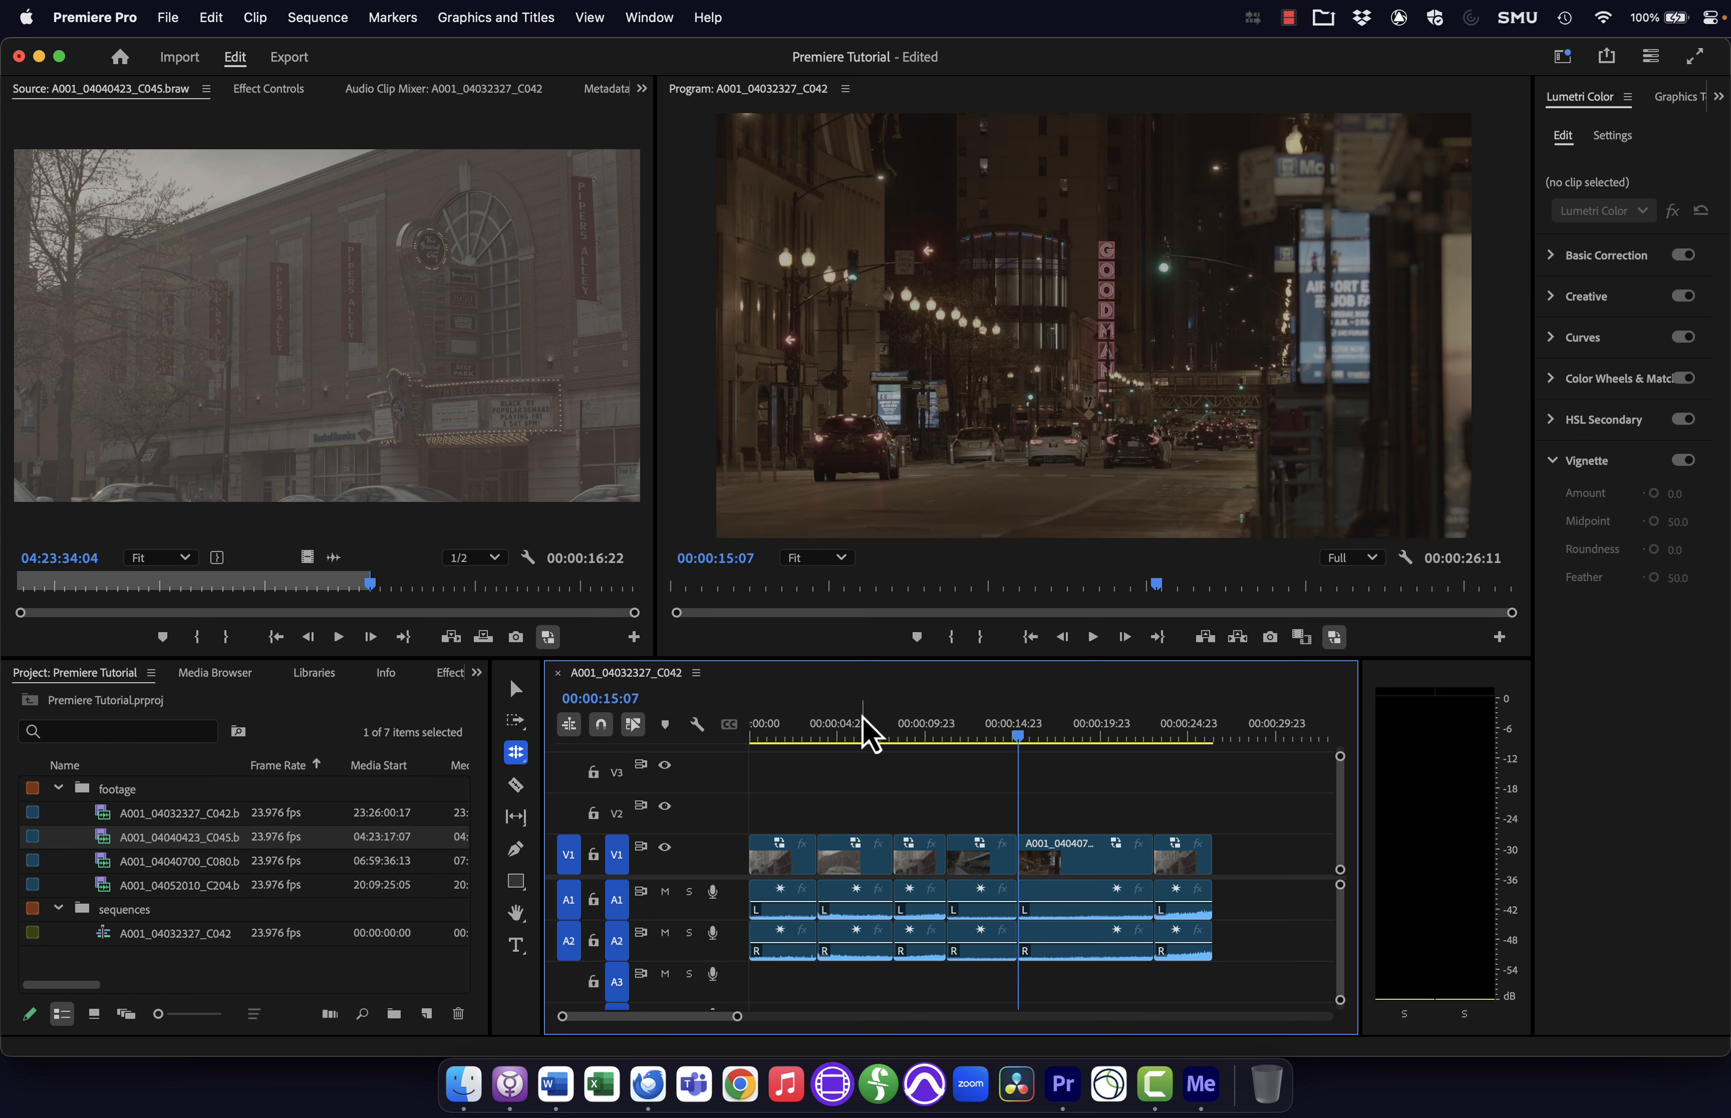
drag(1007, 738, 920, 938)
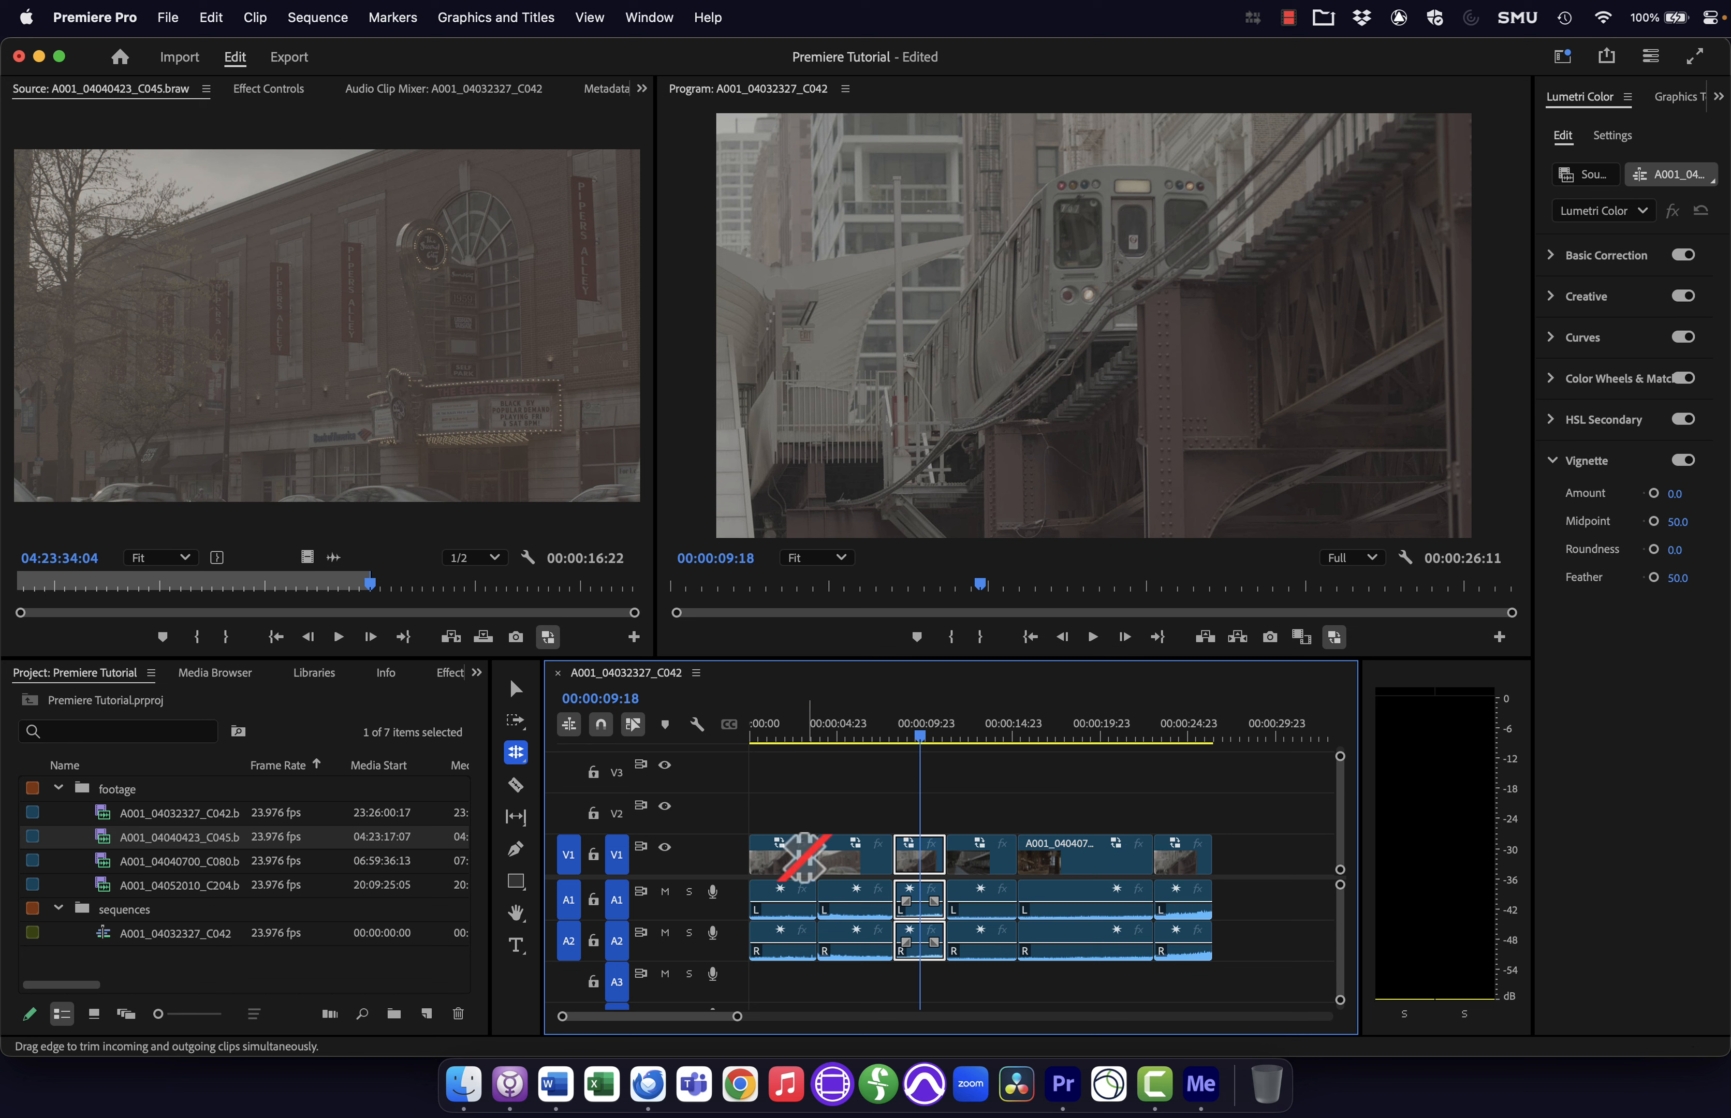
drag(918, 737, 1067, 738)
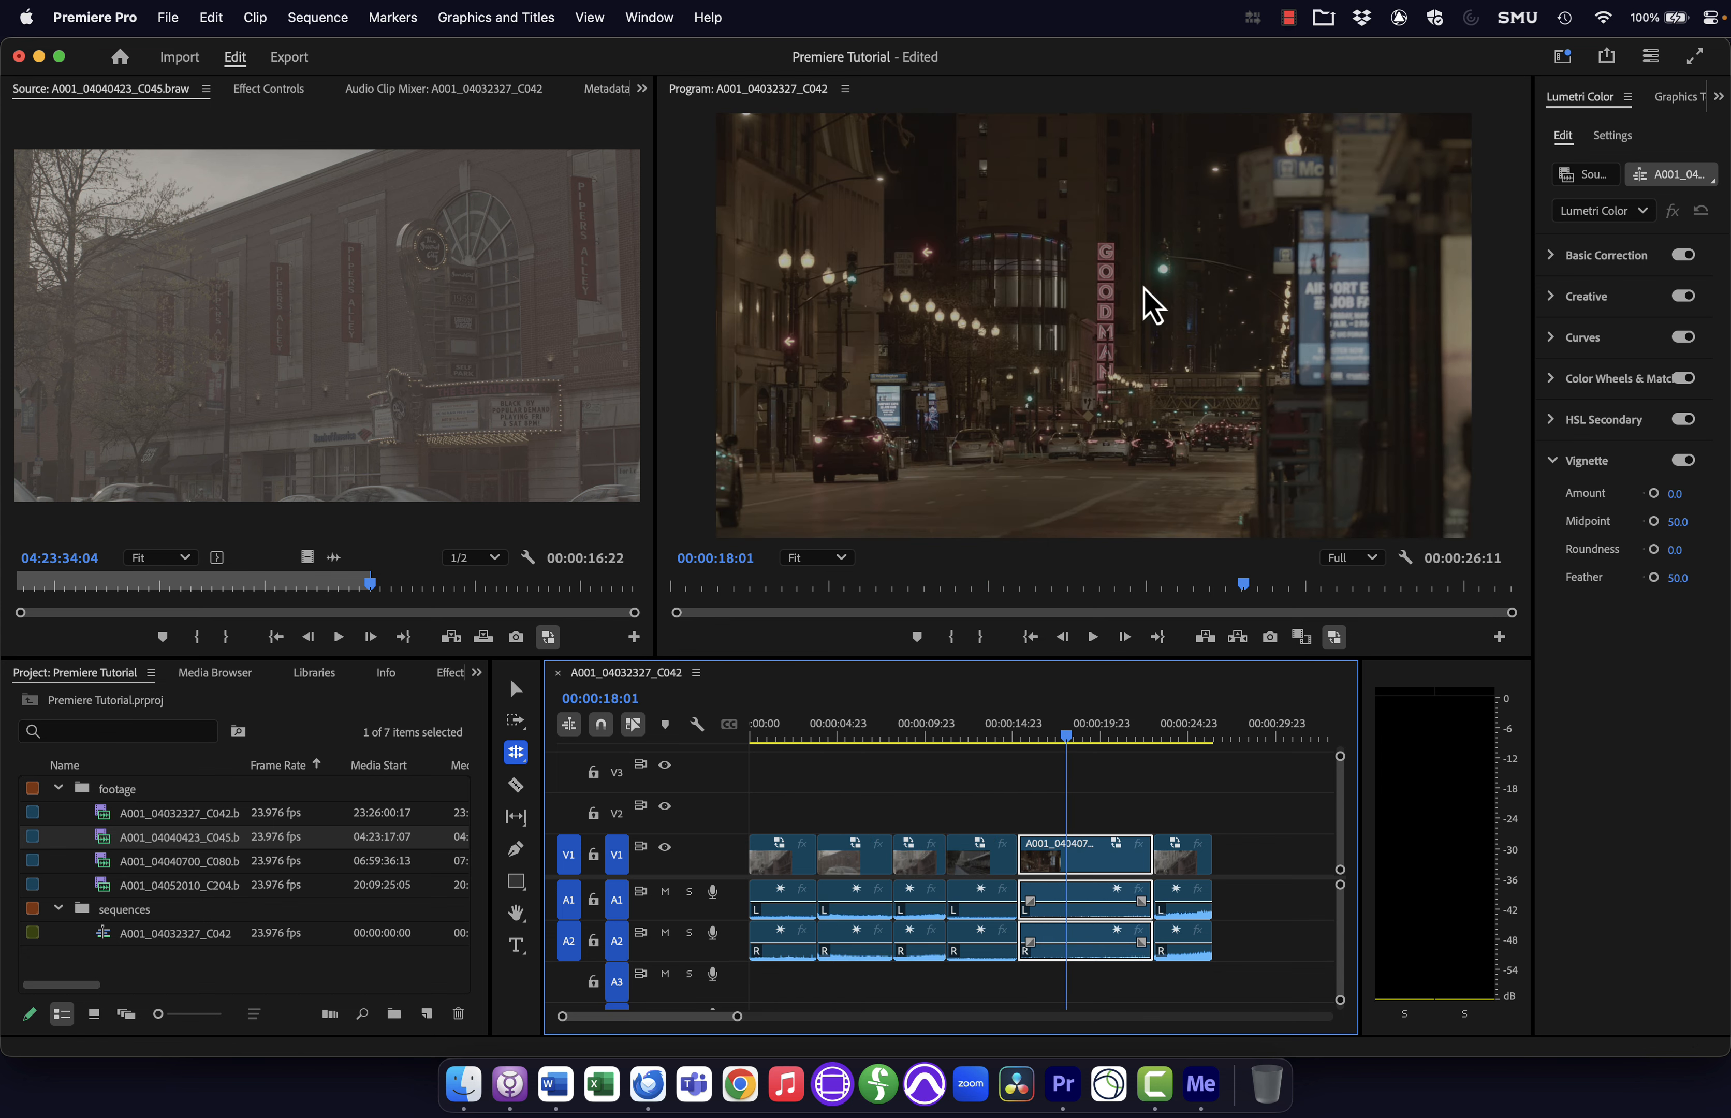
- Open trim mode on the edit point before the night street clip with the Rolling Edit Tool
drag(1249, 585, 981, 595)
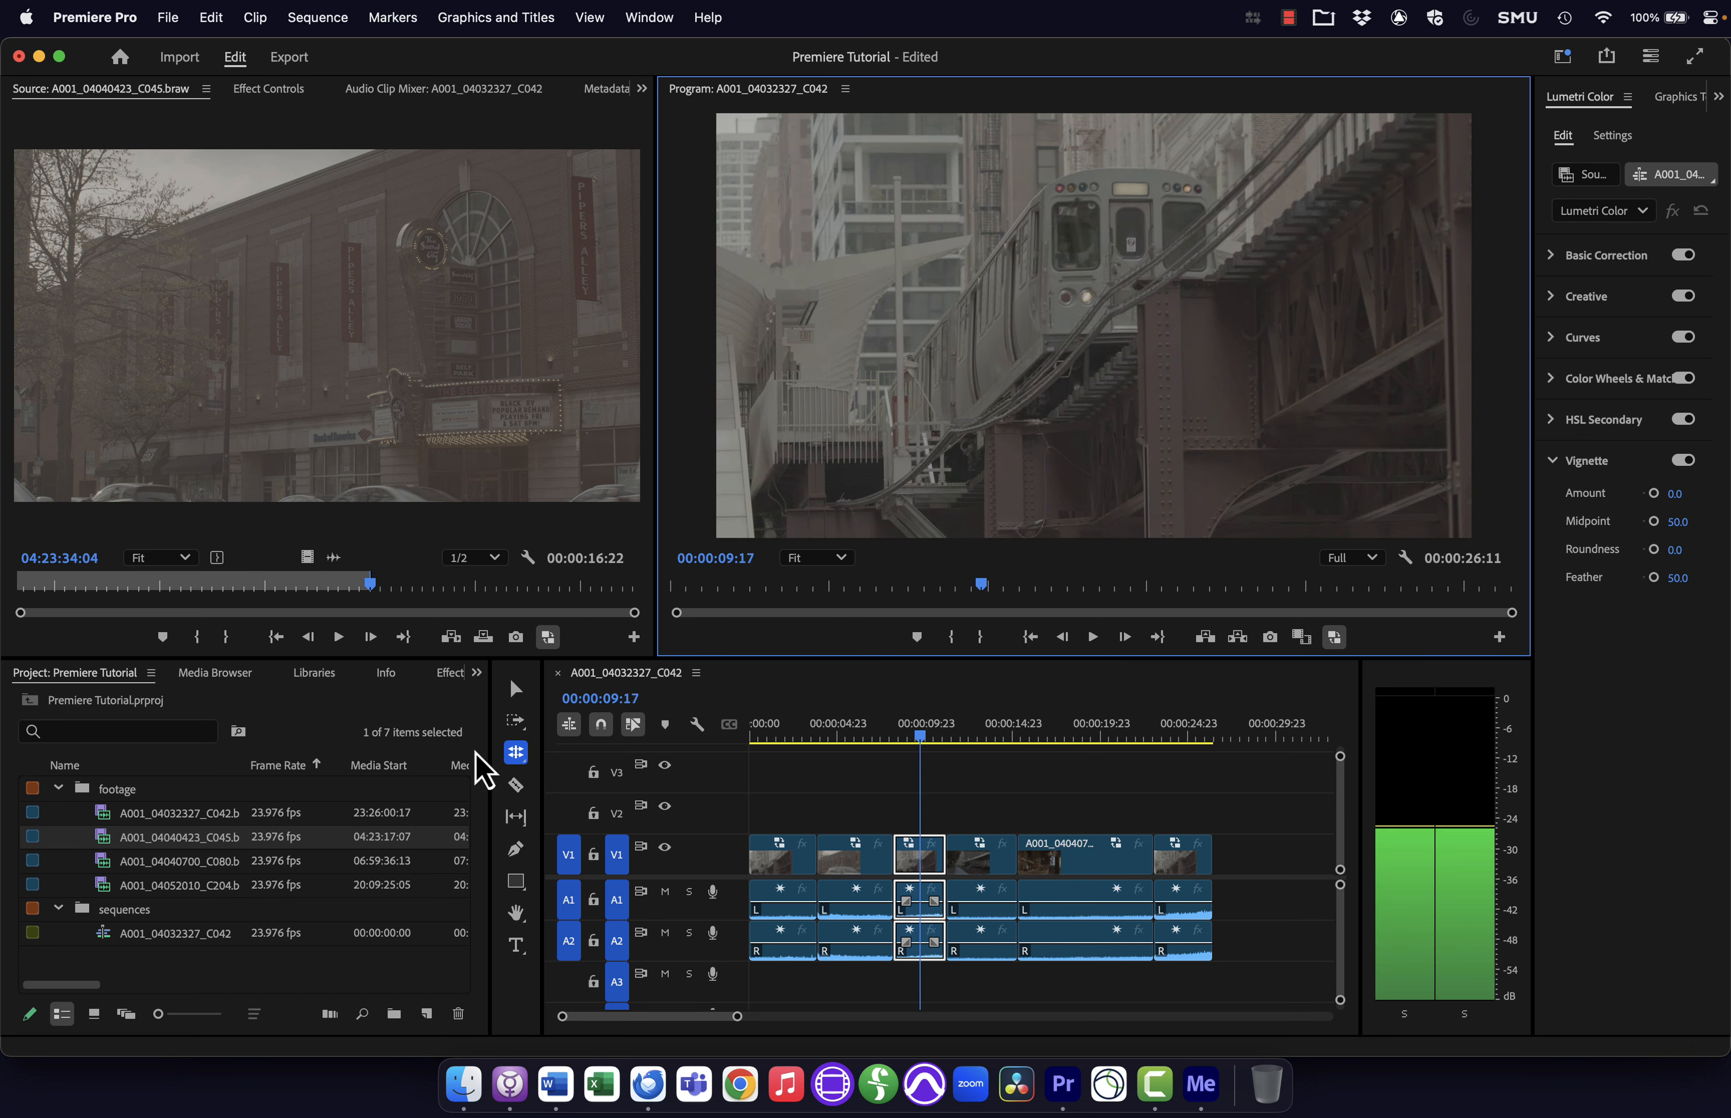
click(518, 757)
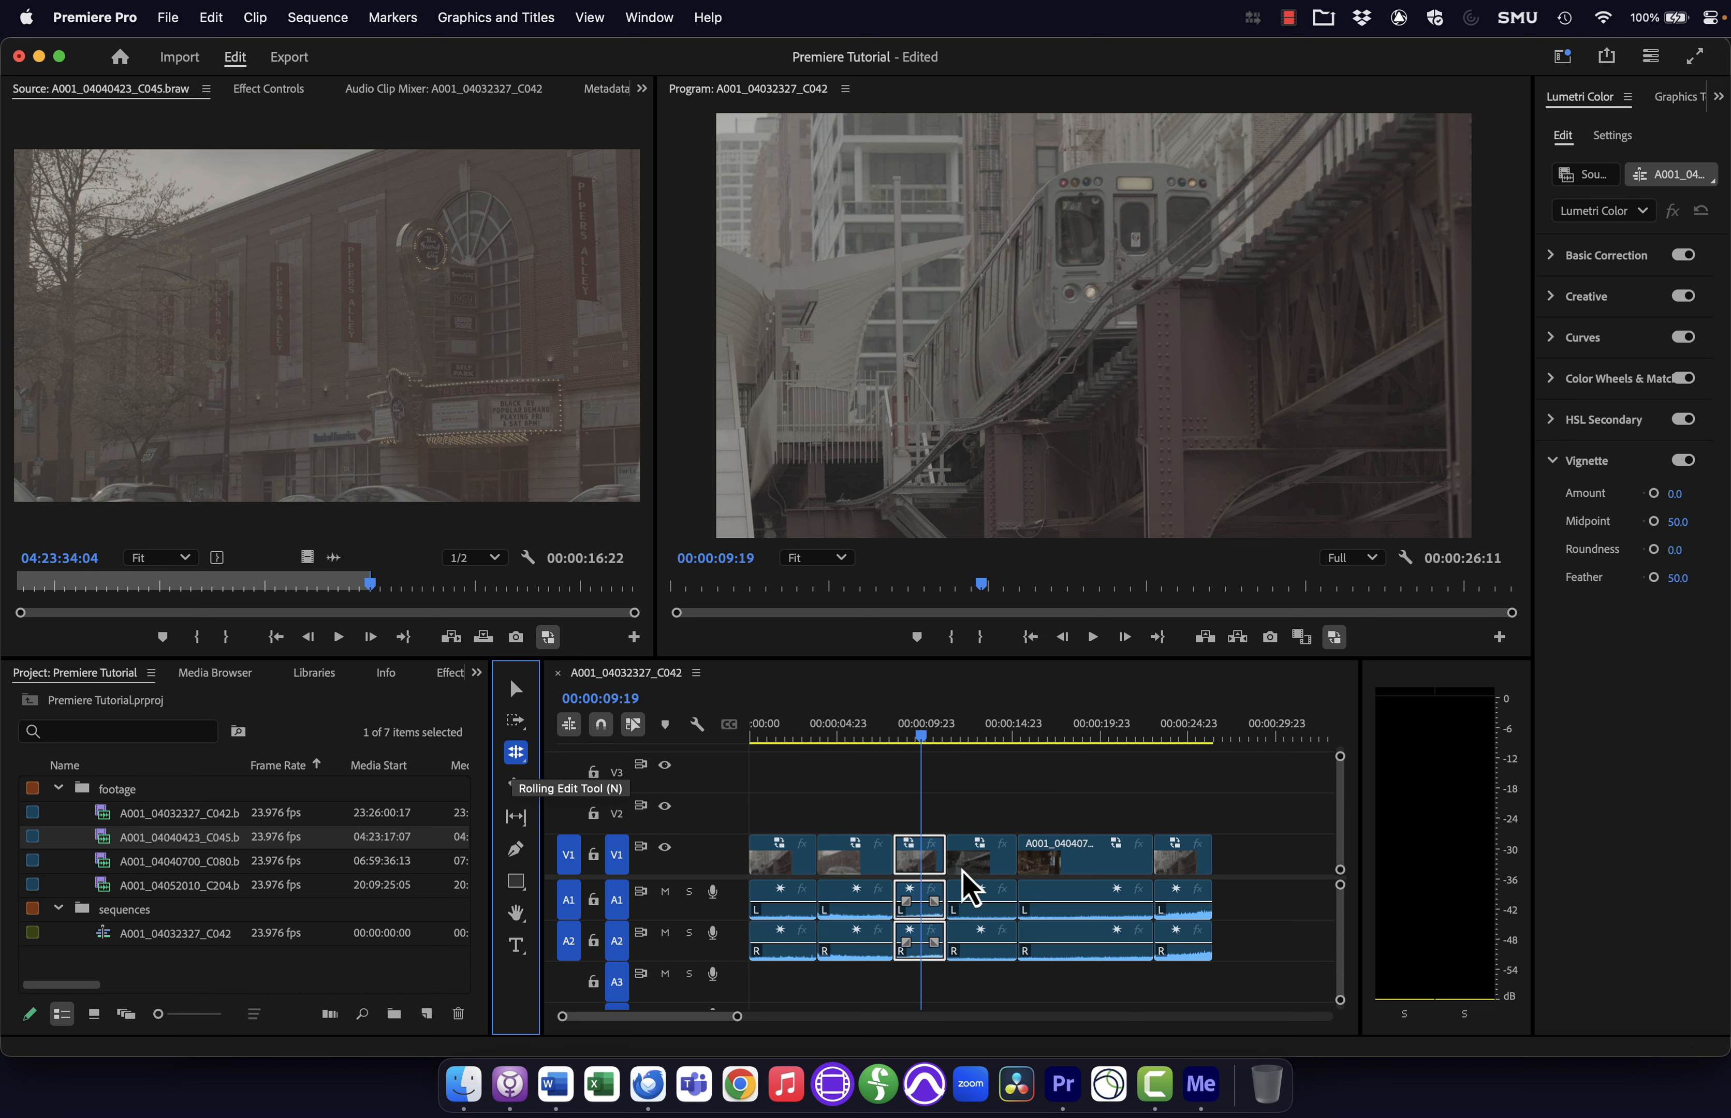
double_click(1017, 862)
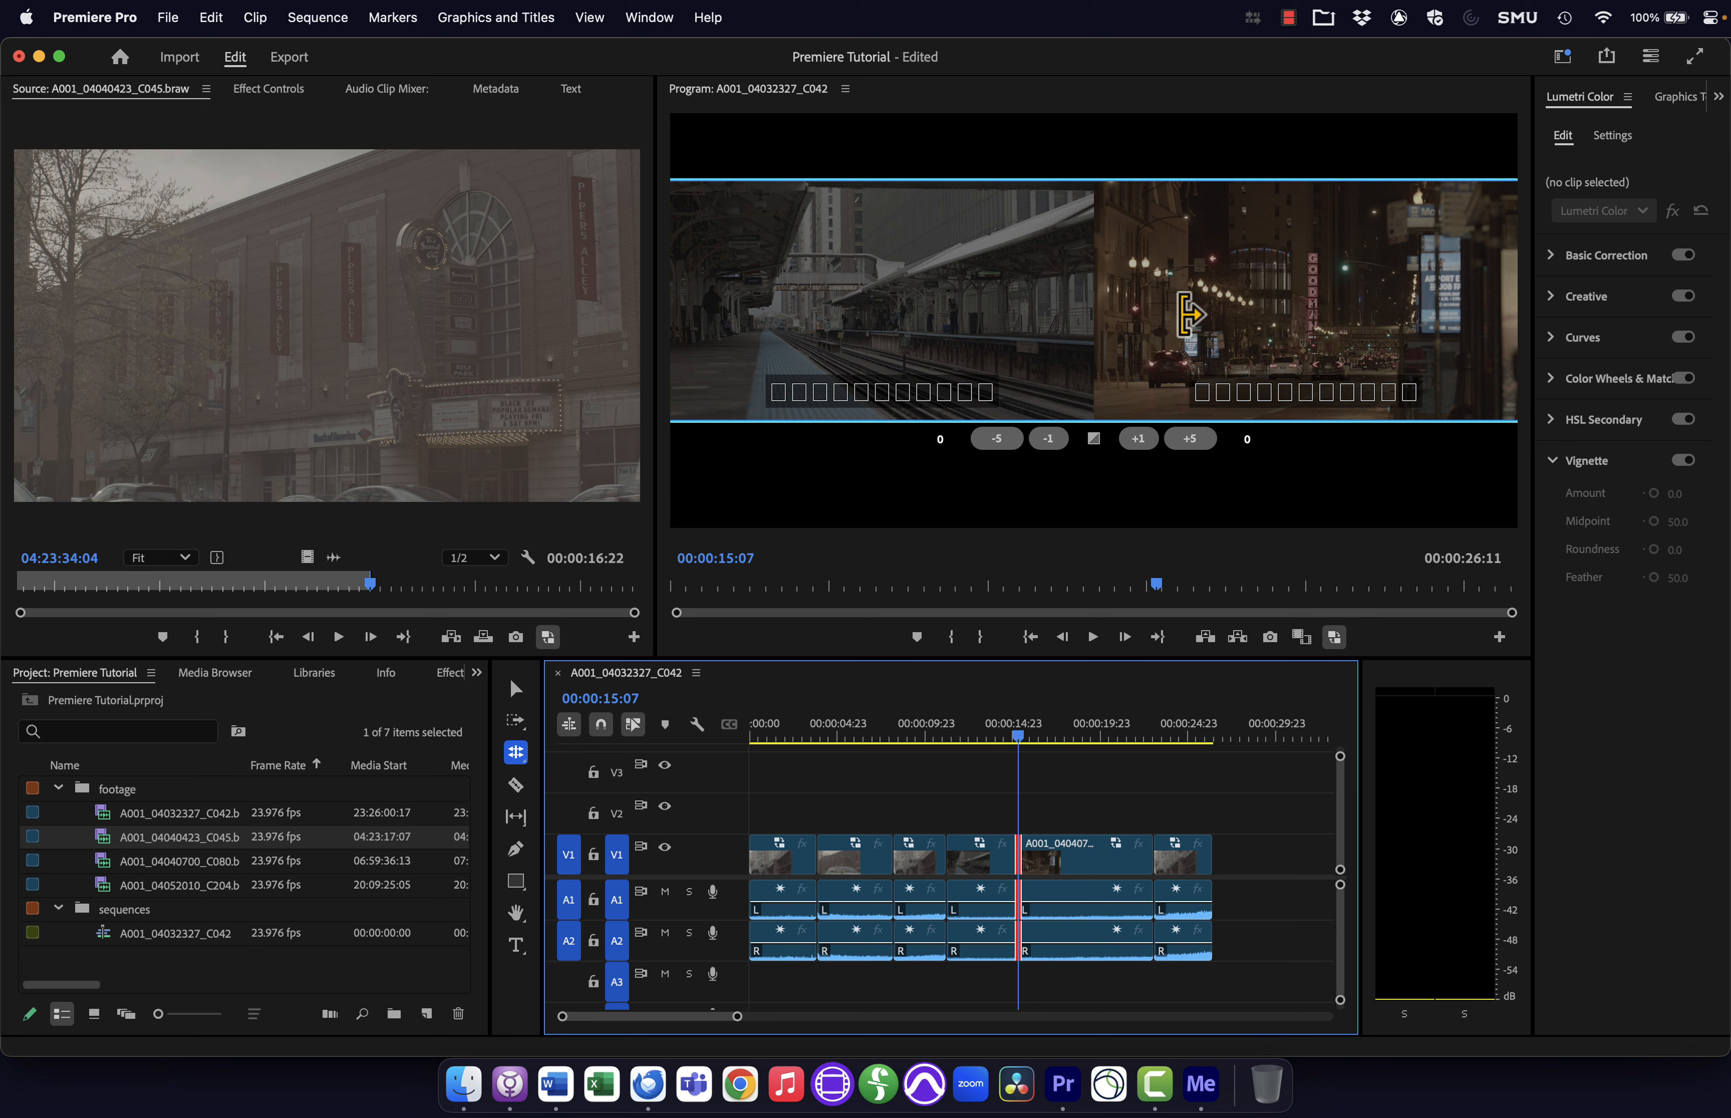
- Switch the trim focus between the incoming night street clip, the outgoing platform clip and both sides of the edit
click(1250, 309)
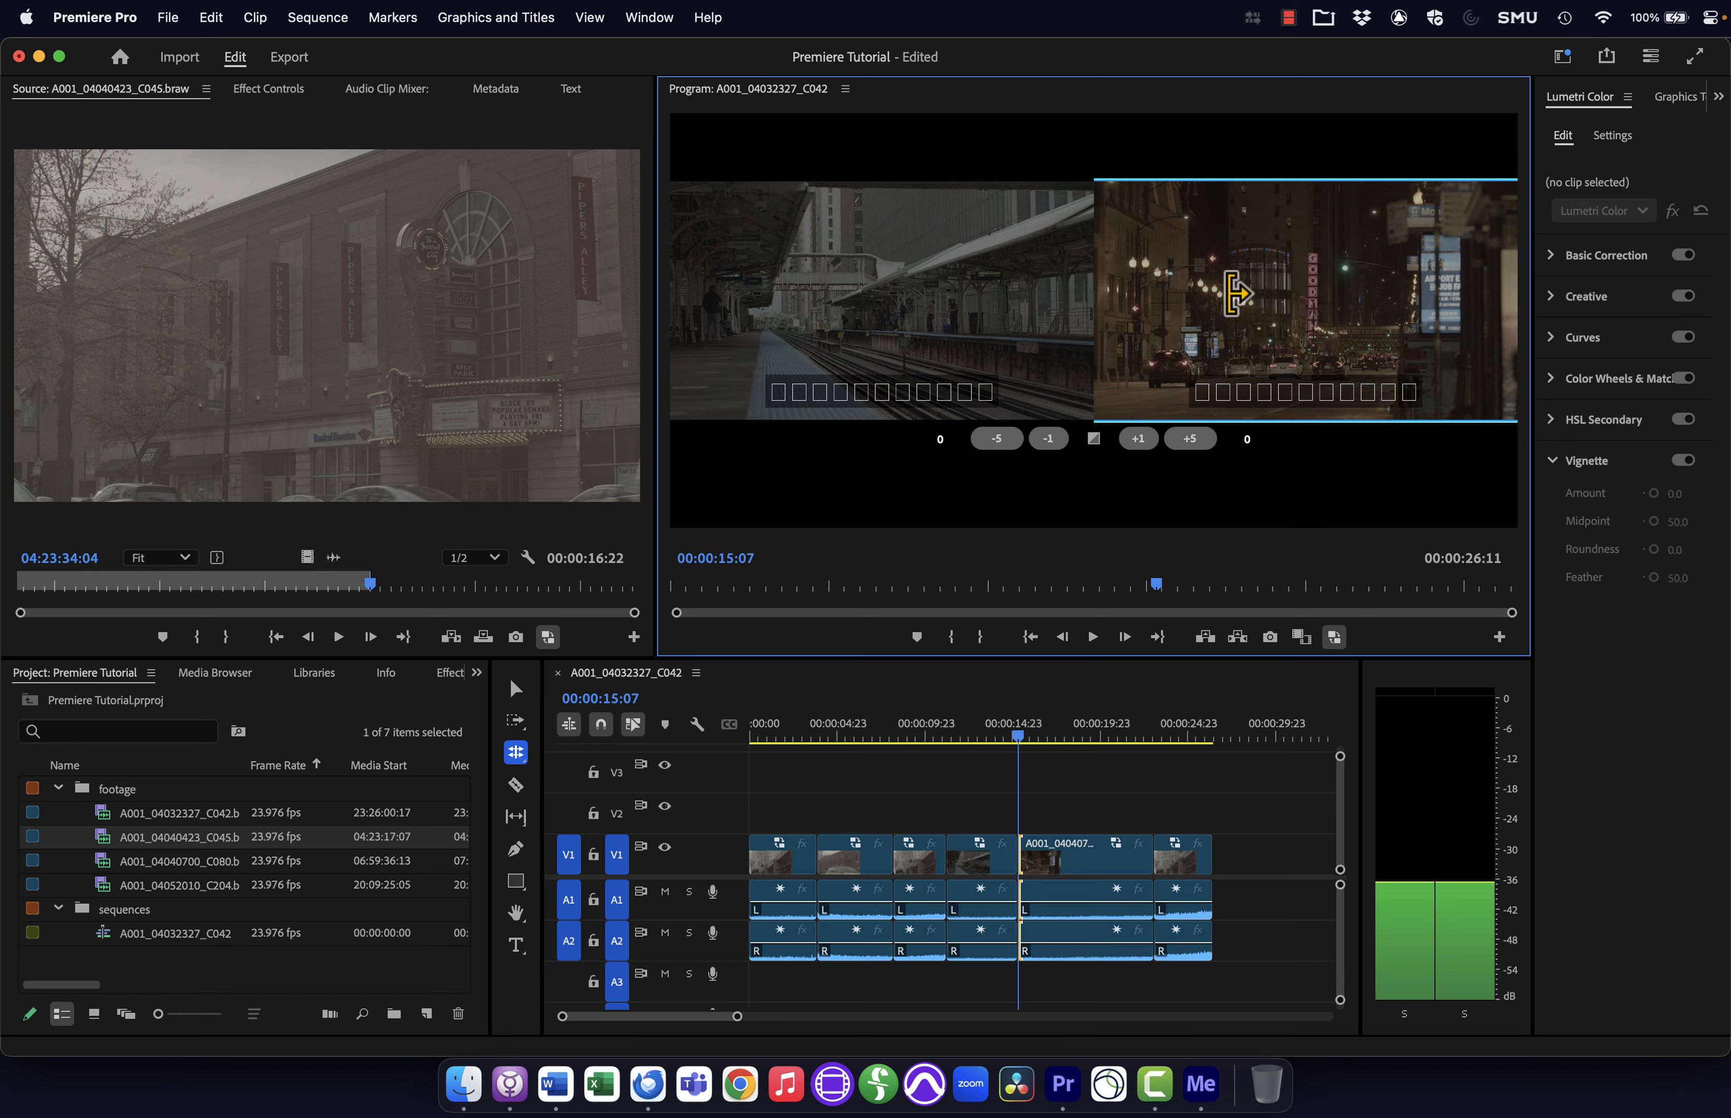
click(1091, 637)
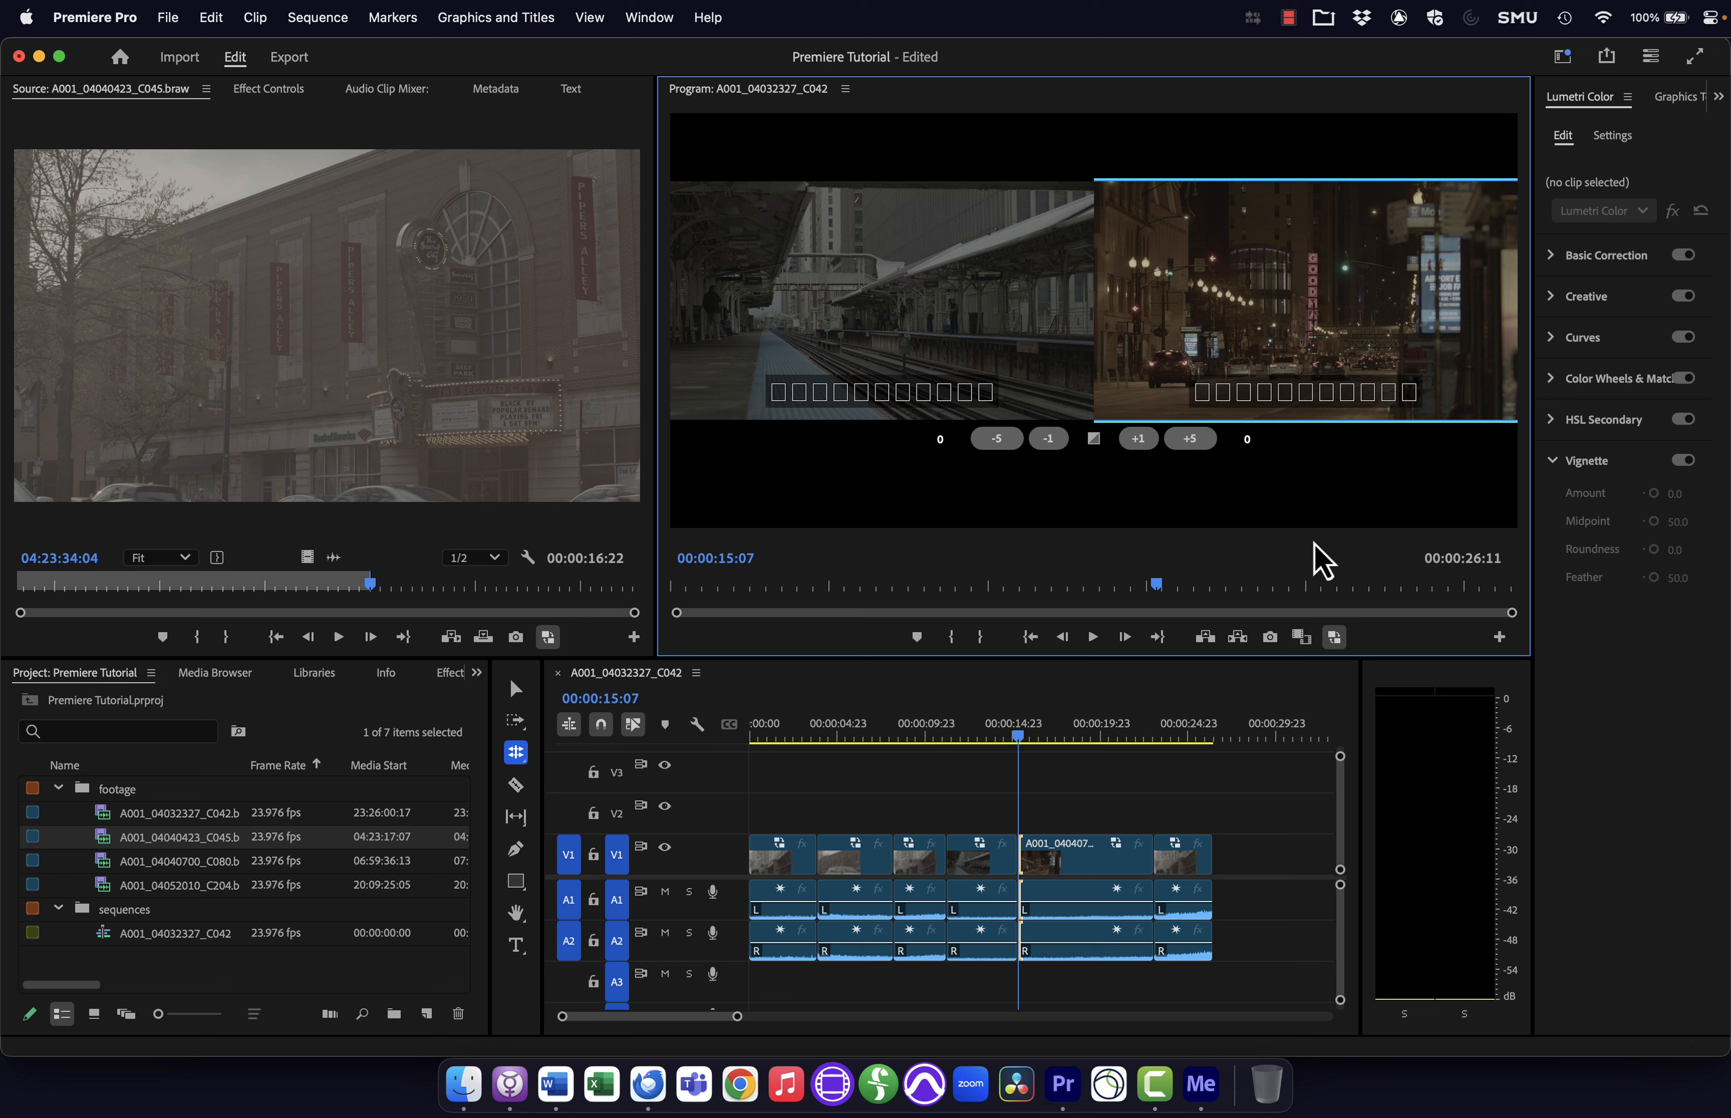
click(1095, 319)
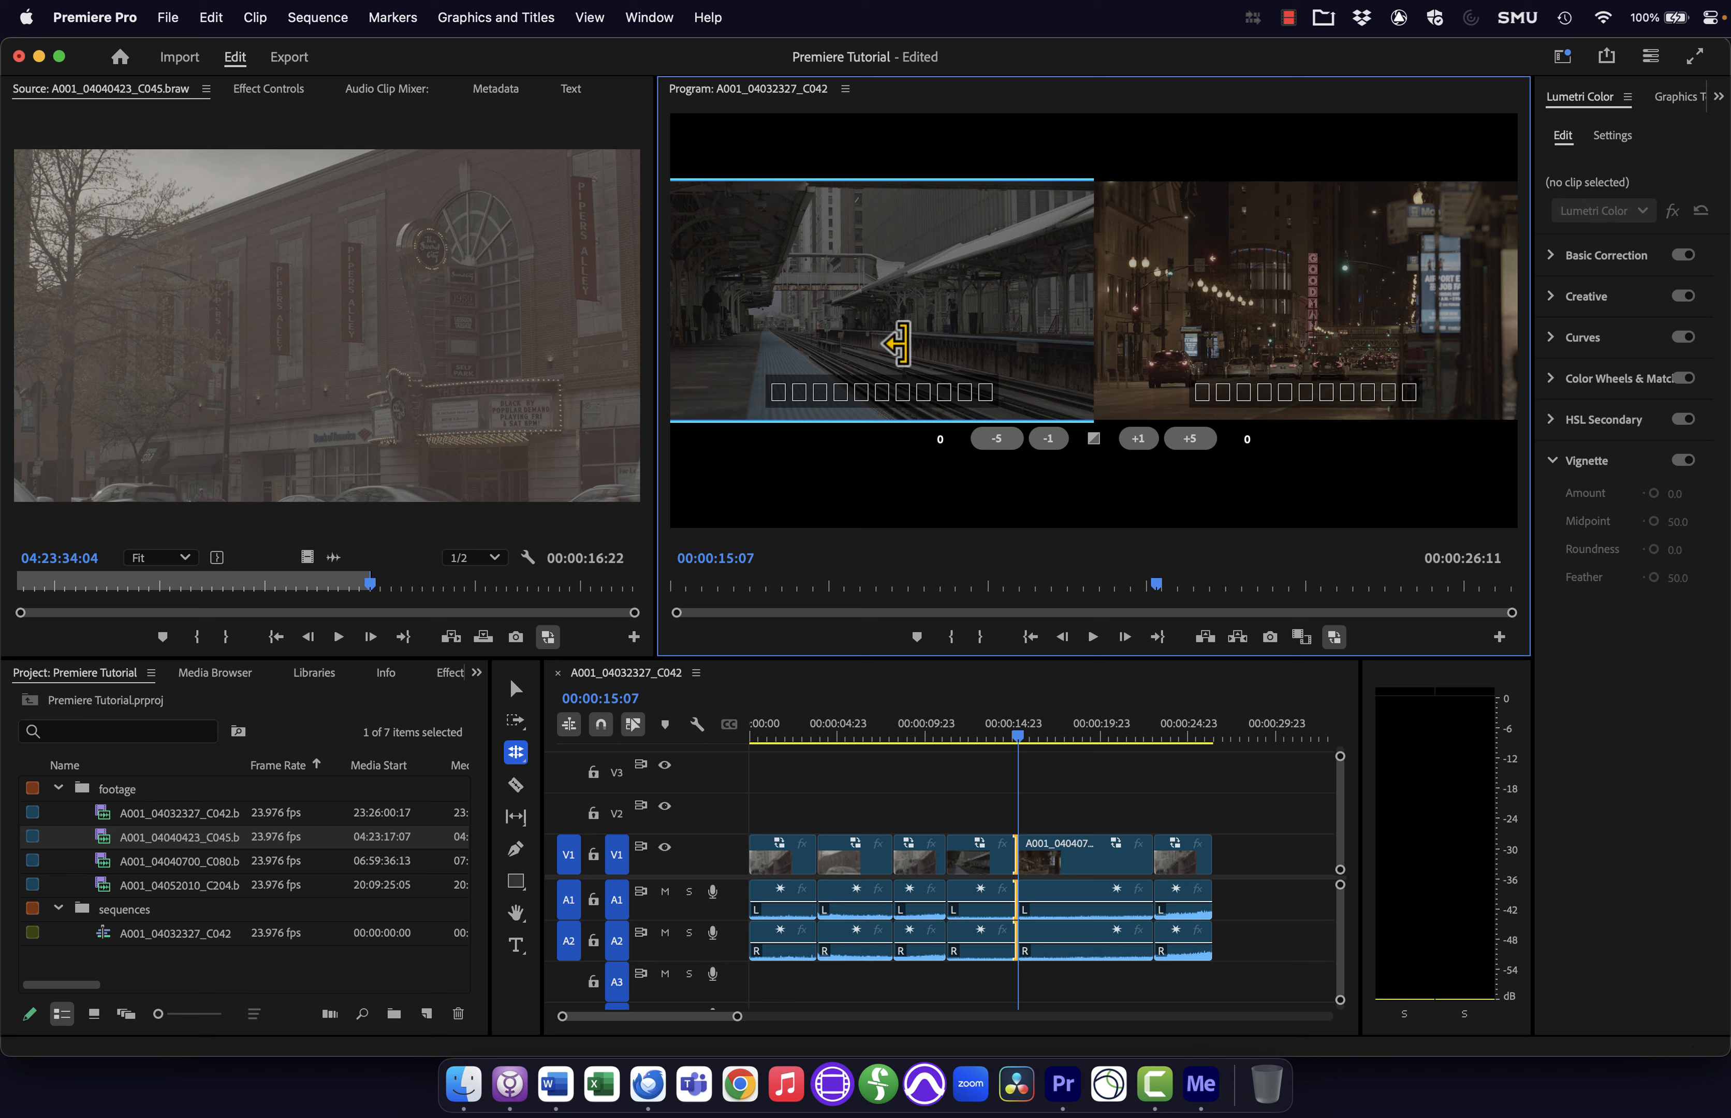
click(1230, 323)
key(space)
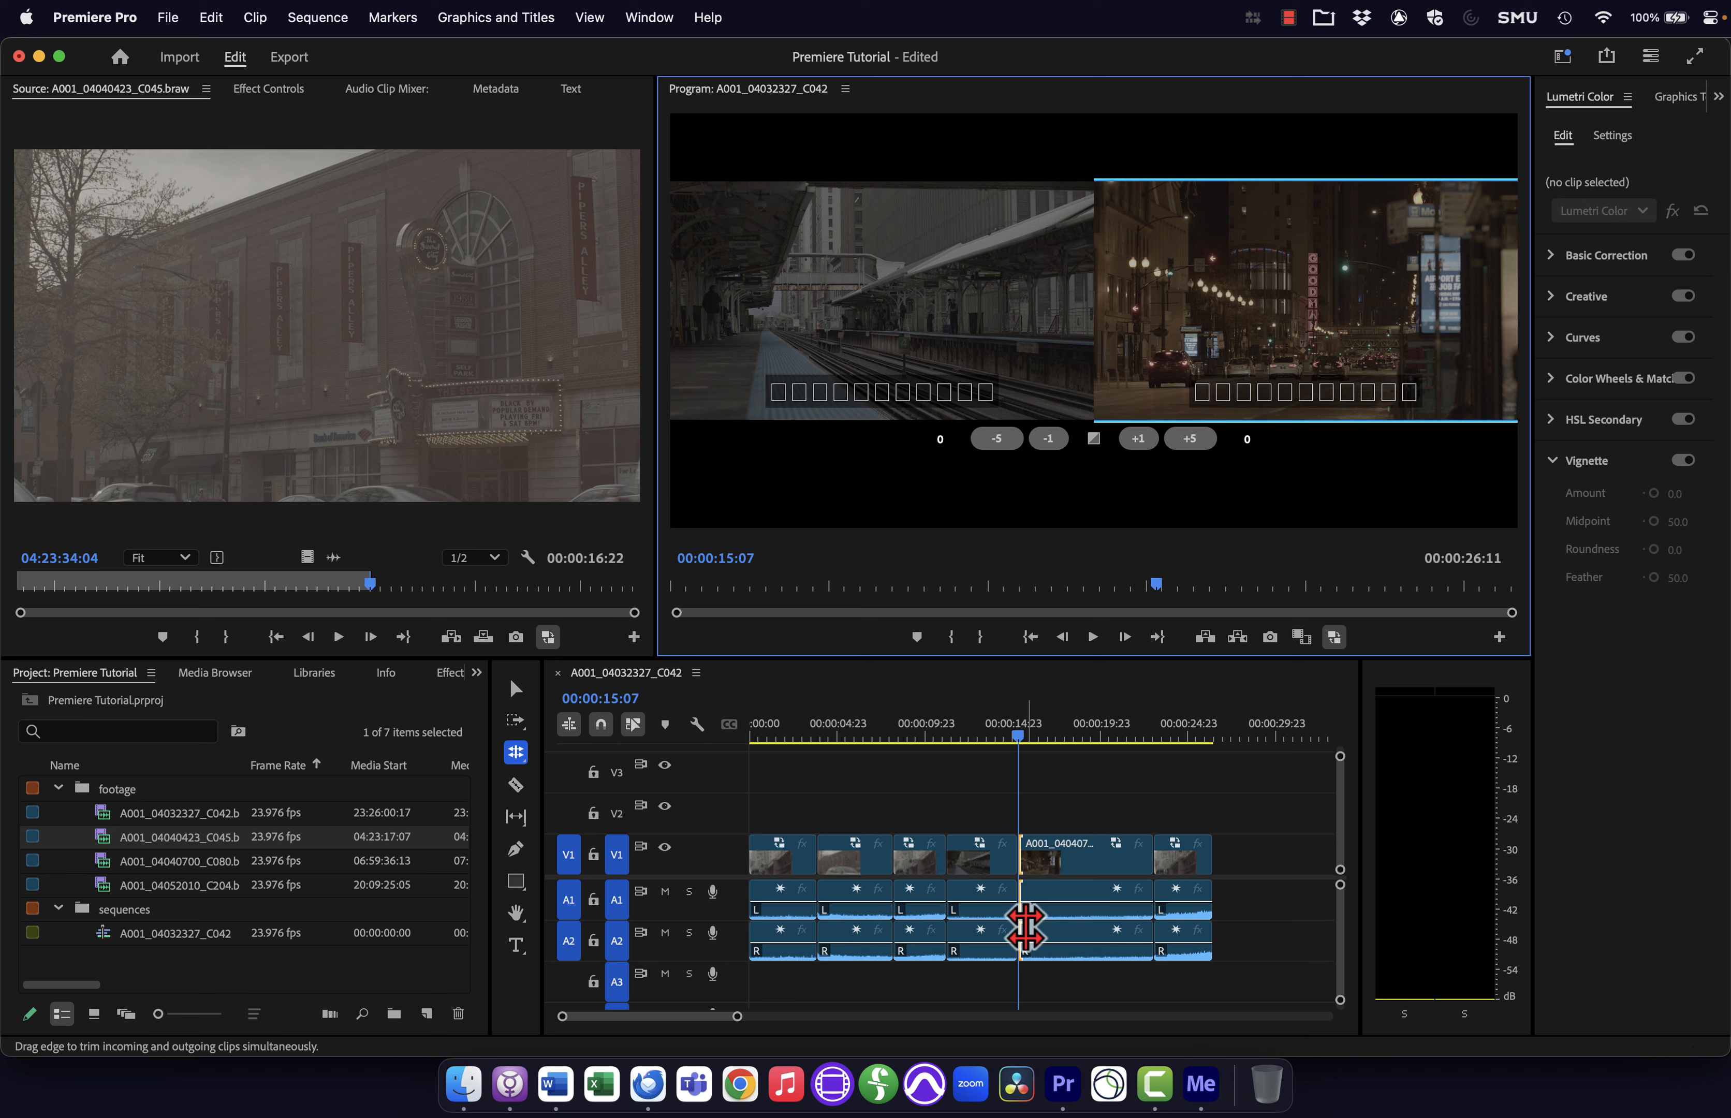
click(966, 374)
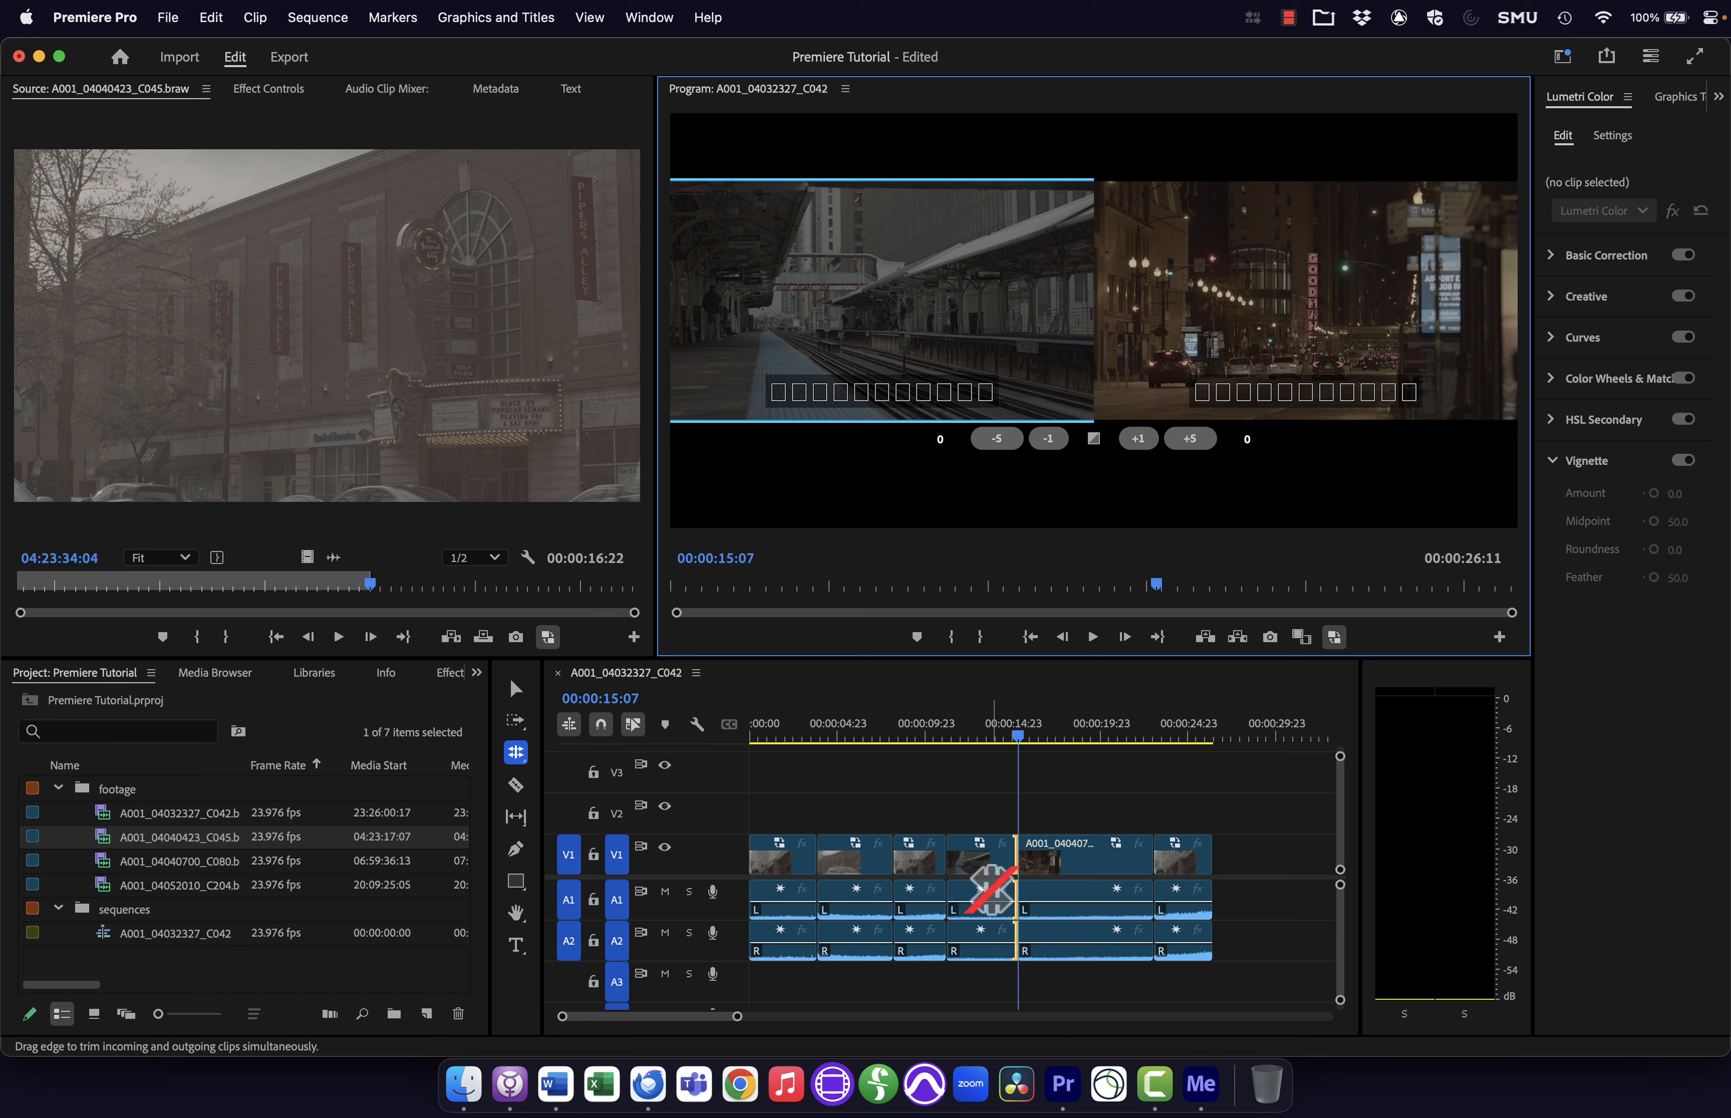
click(1101, 282)
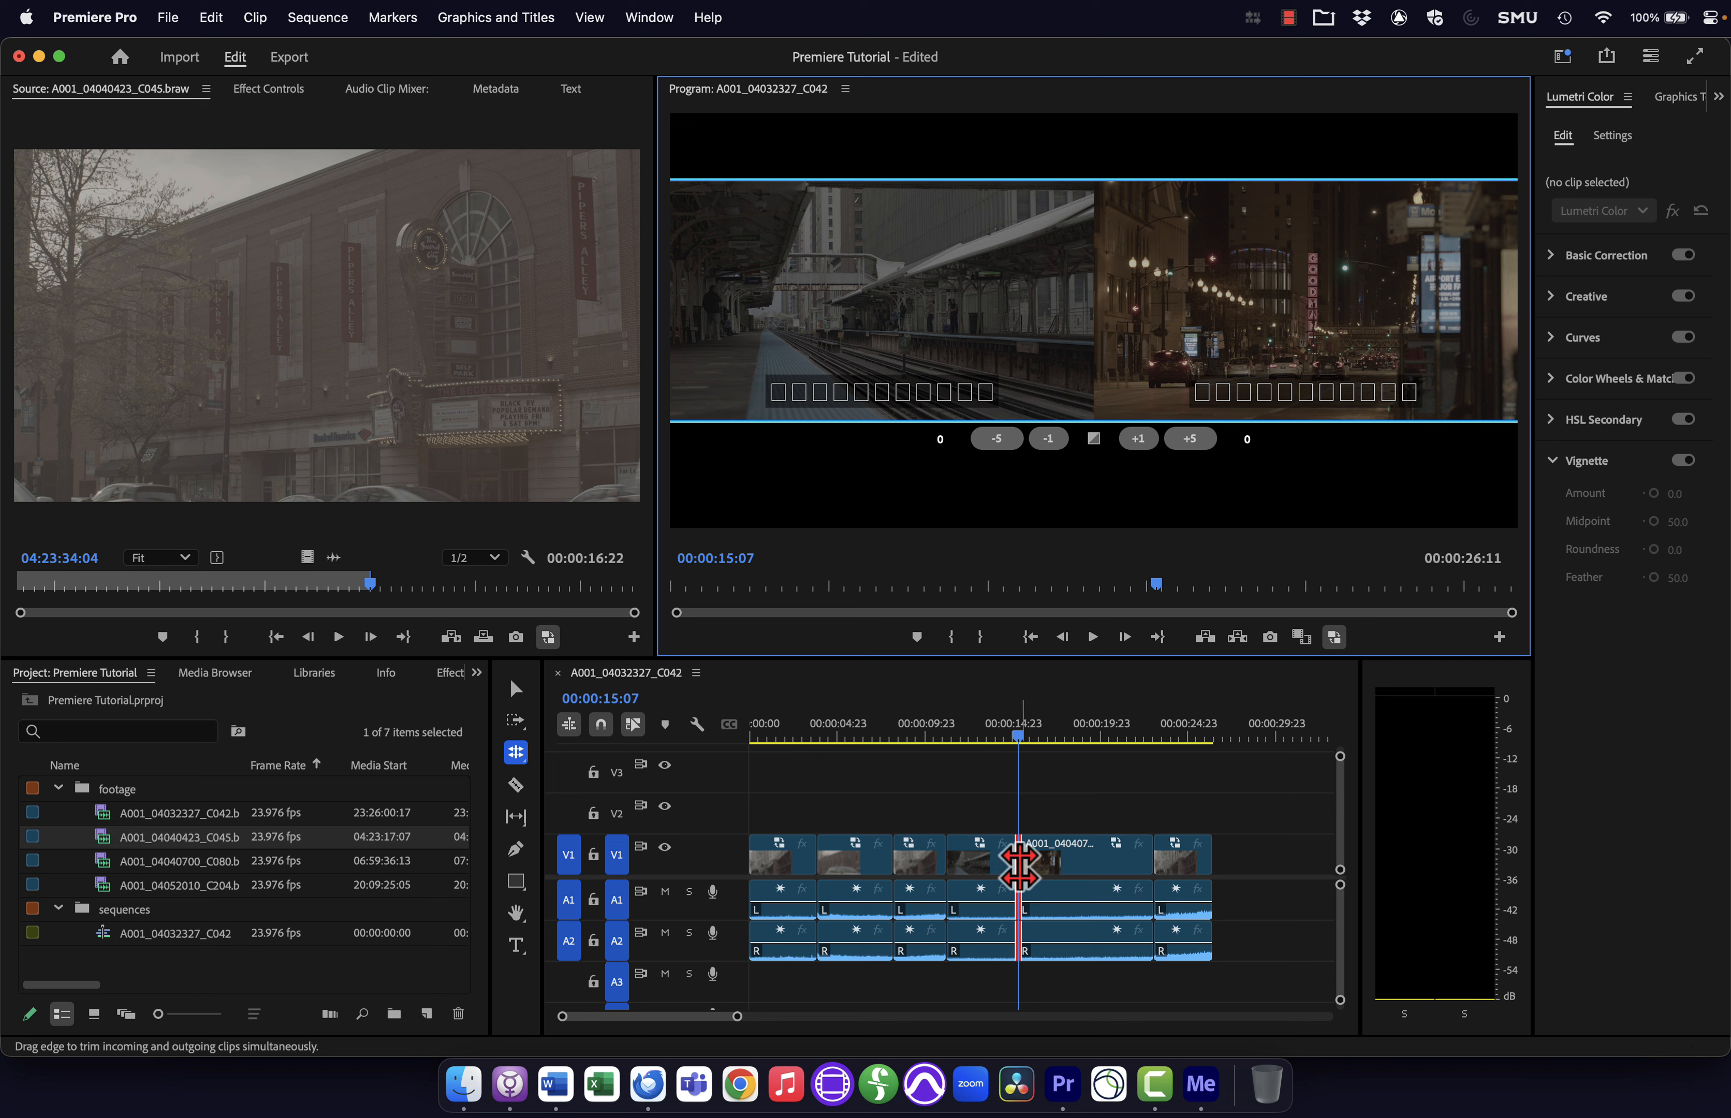
- Select only the incoming side of the edit and ripple trim 81 frames off the start of the night street clip
click(1206, 375)
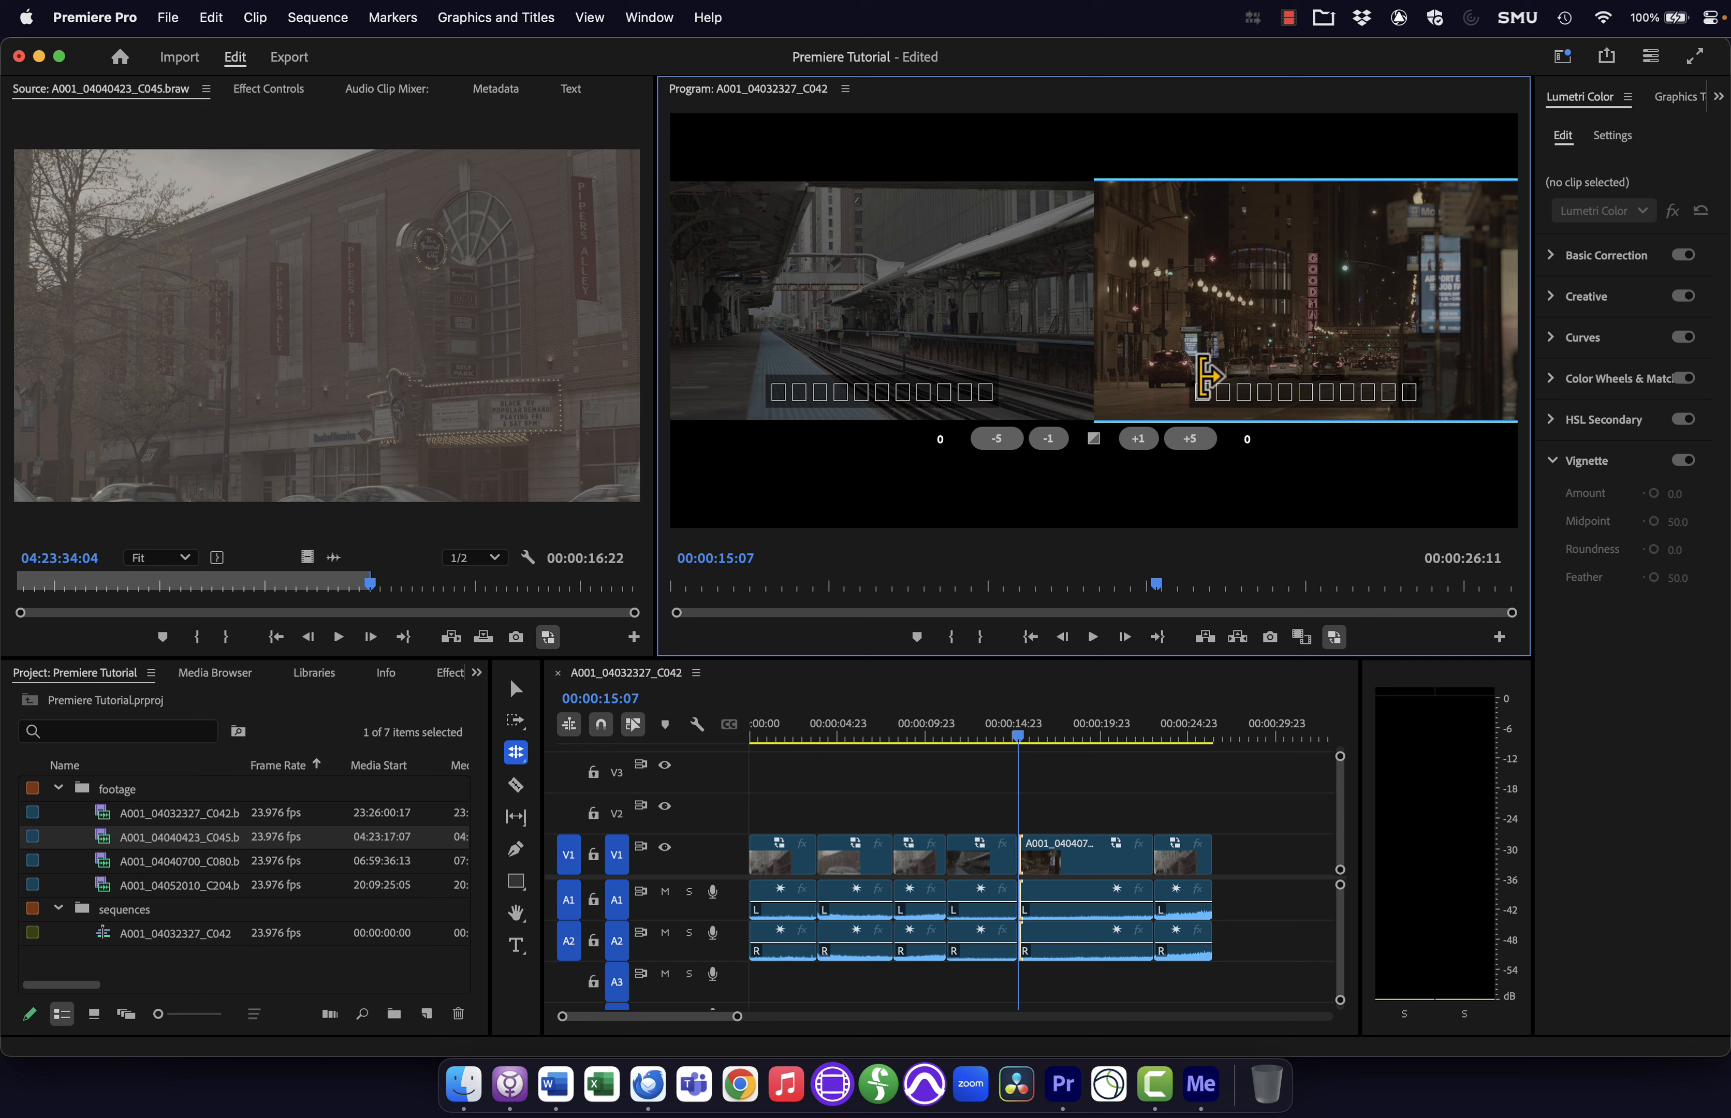
click(1139, 439)
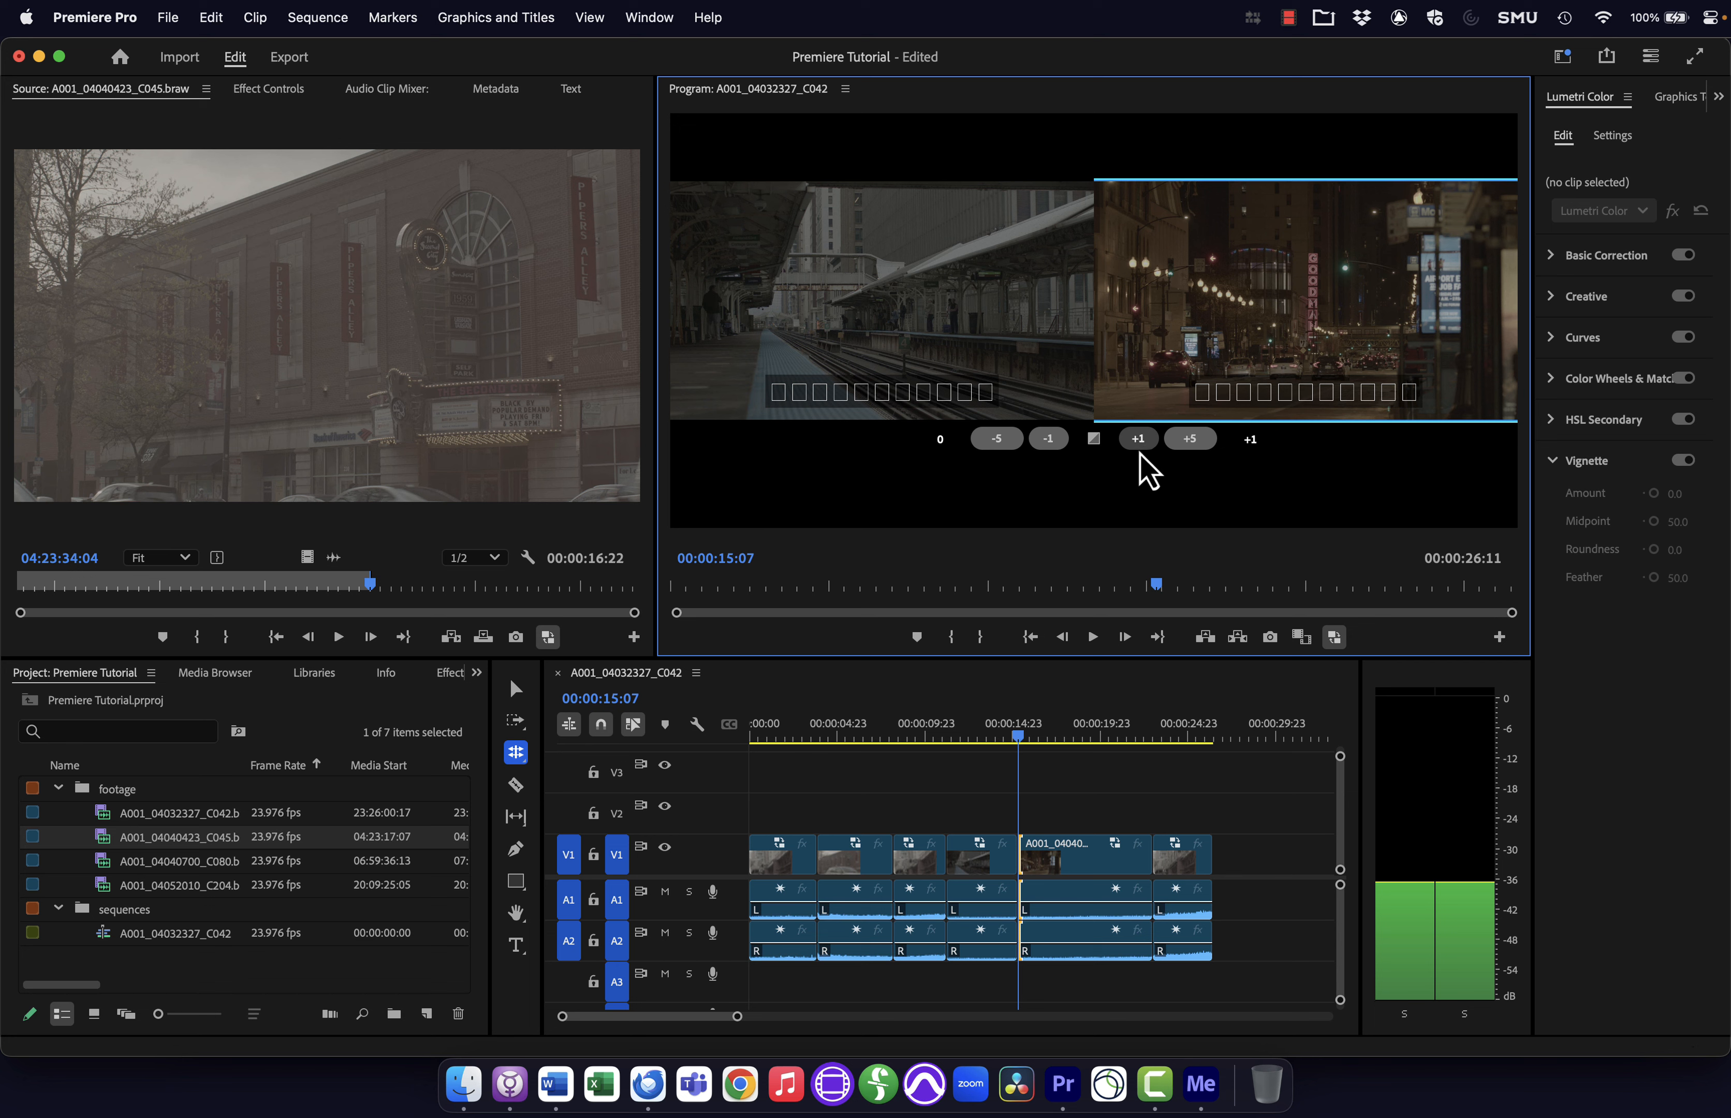
click(1139, 439)
click(1138, 439)
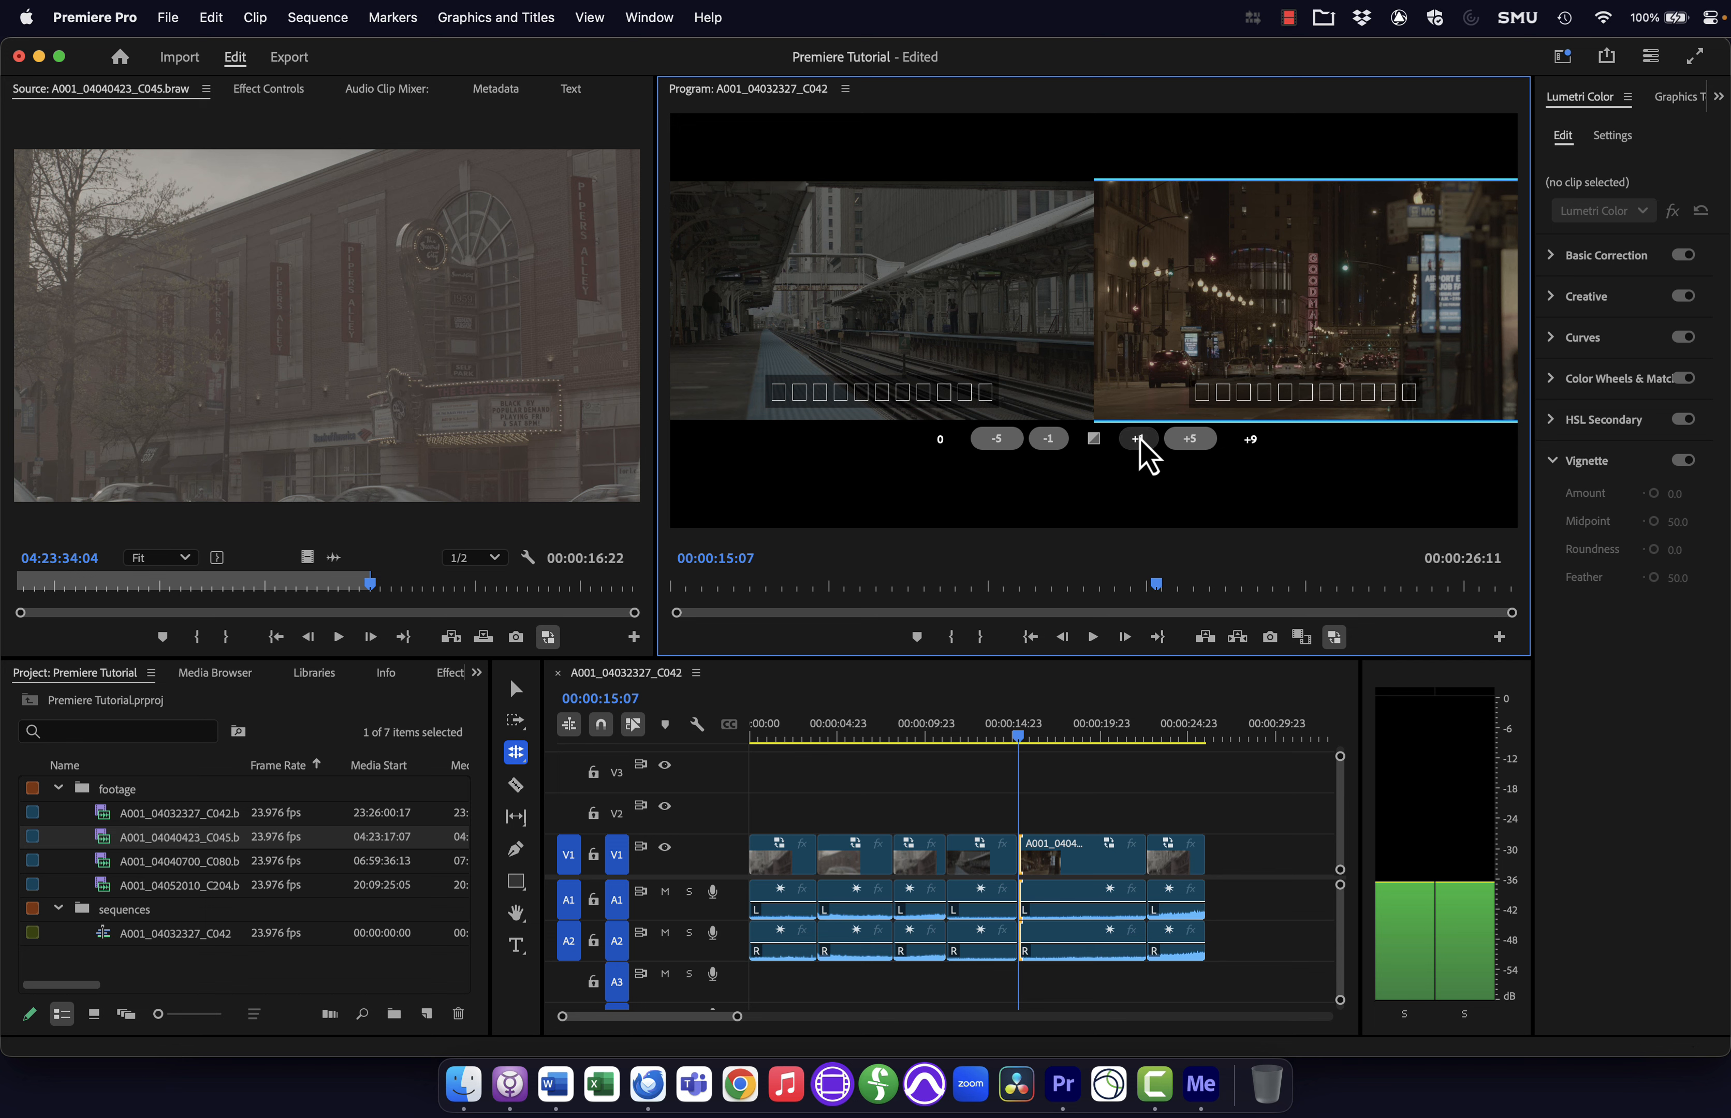
click(1139, 439)
click(1139, 439)
click(1178, 442)
click(1178, 443)
click(1178, 442)
click(1179, 442)
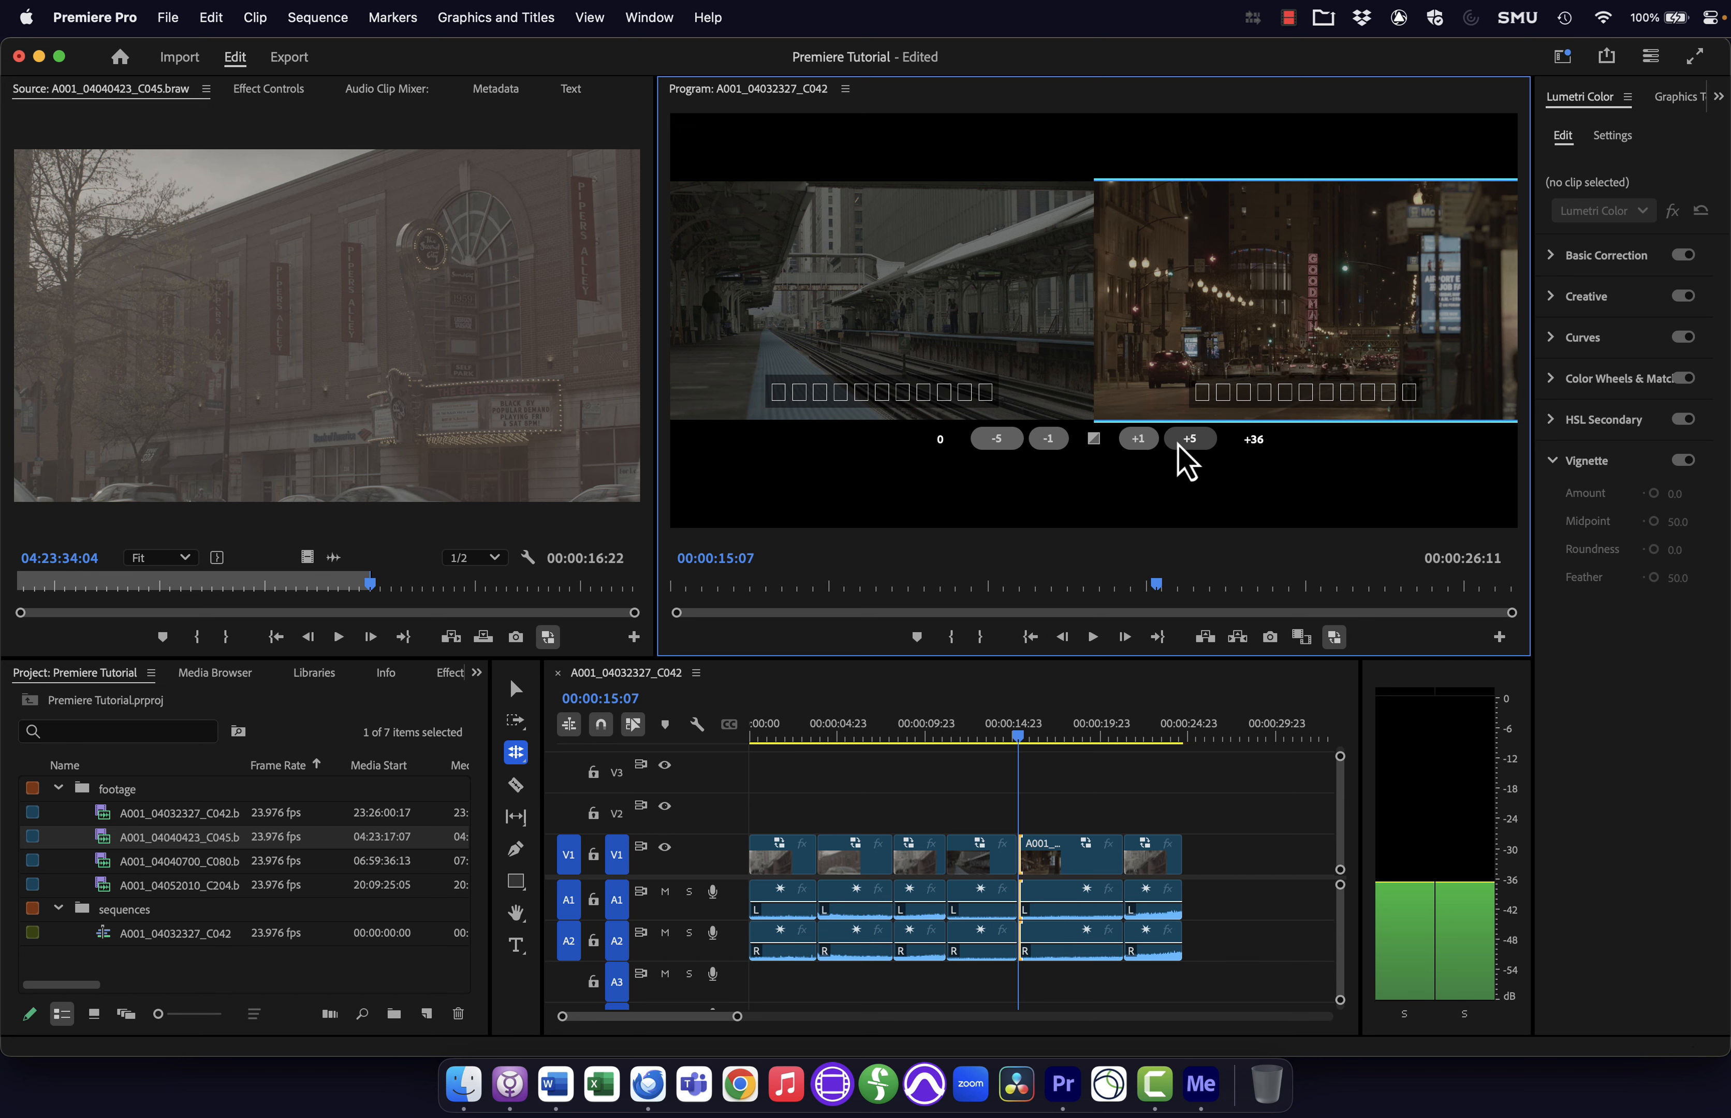
click(1178, 442)
click(1179, 442)
click(1178, 442)
click(1178, 442)
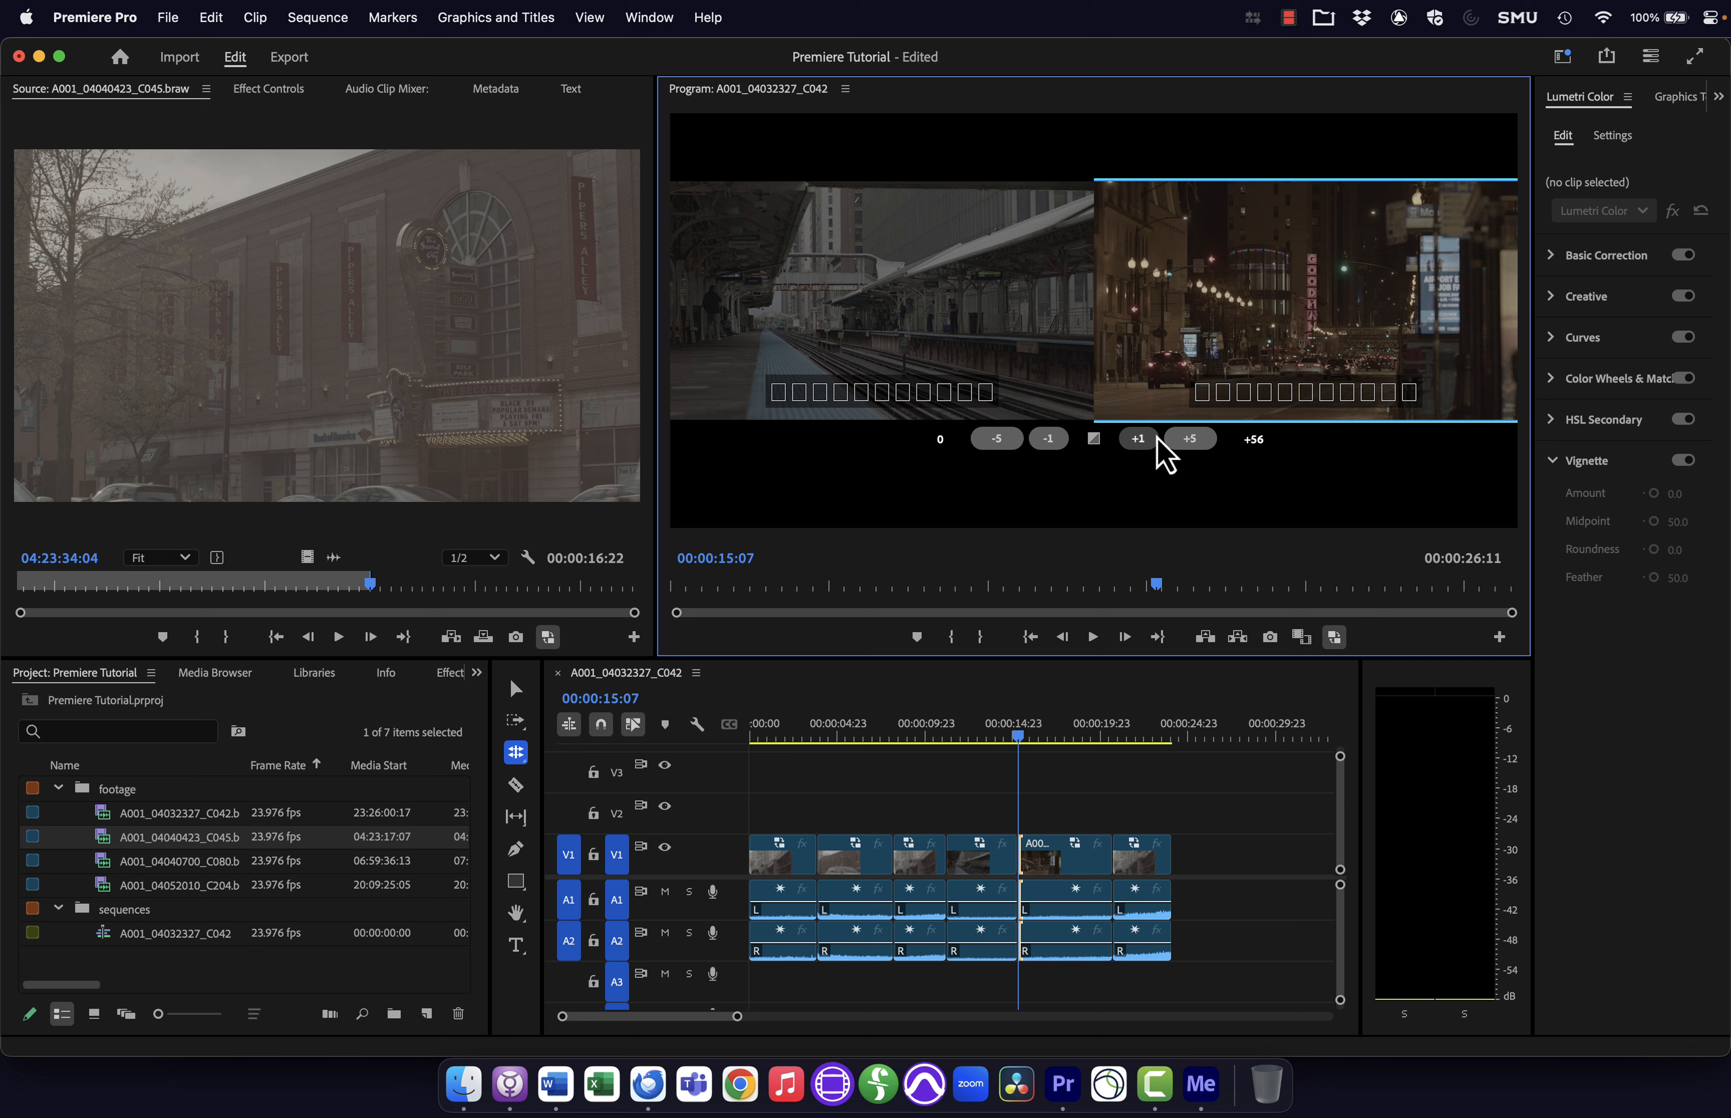
click(1184, 440)
click(1184, 440)
click(1184, 441)
click(1186, 439)
click(1186, 439)
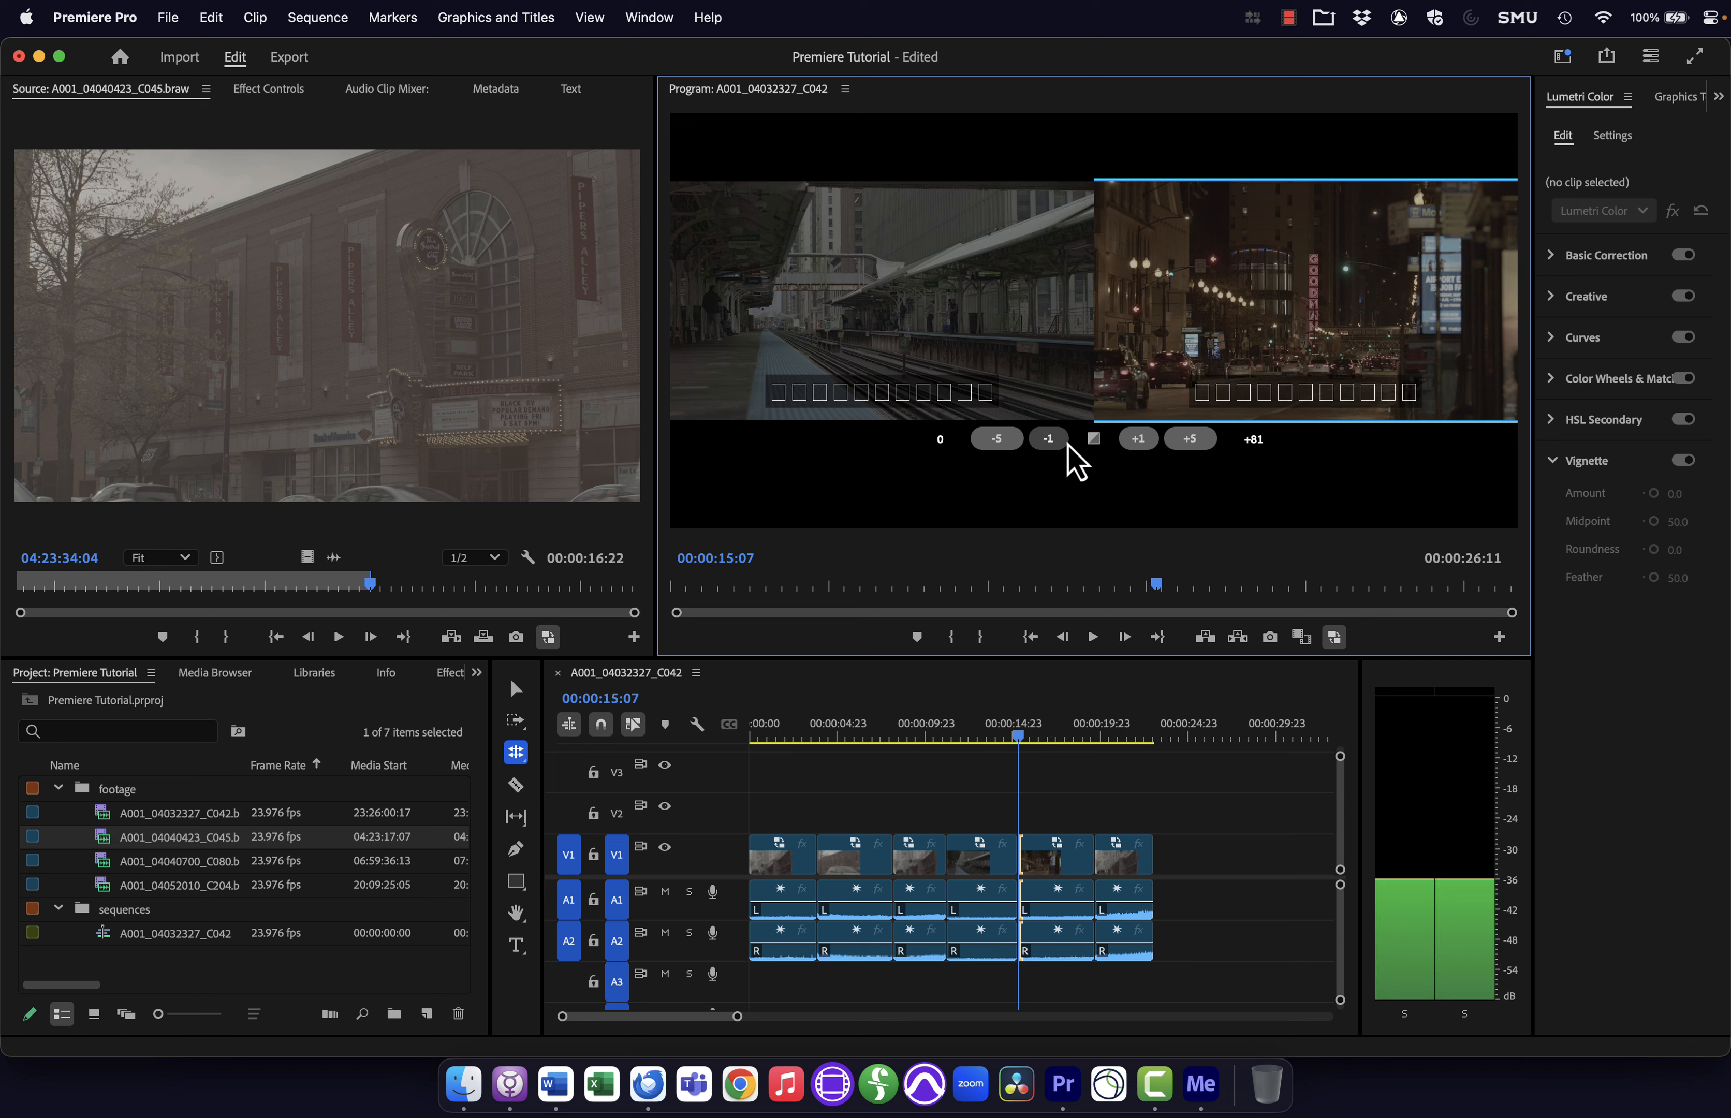
- Reduce the night street clip's start trim to 62 frames and play back the edit to preview it
click(1051, 441)
click(1050, 440)
click(1051, 440)
click(1049, 438)
click(1048, 438)
click(1049, 439)
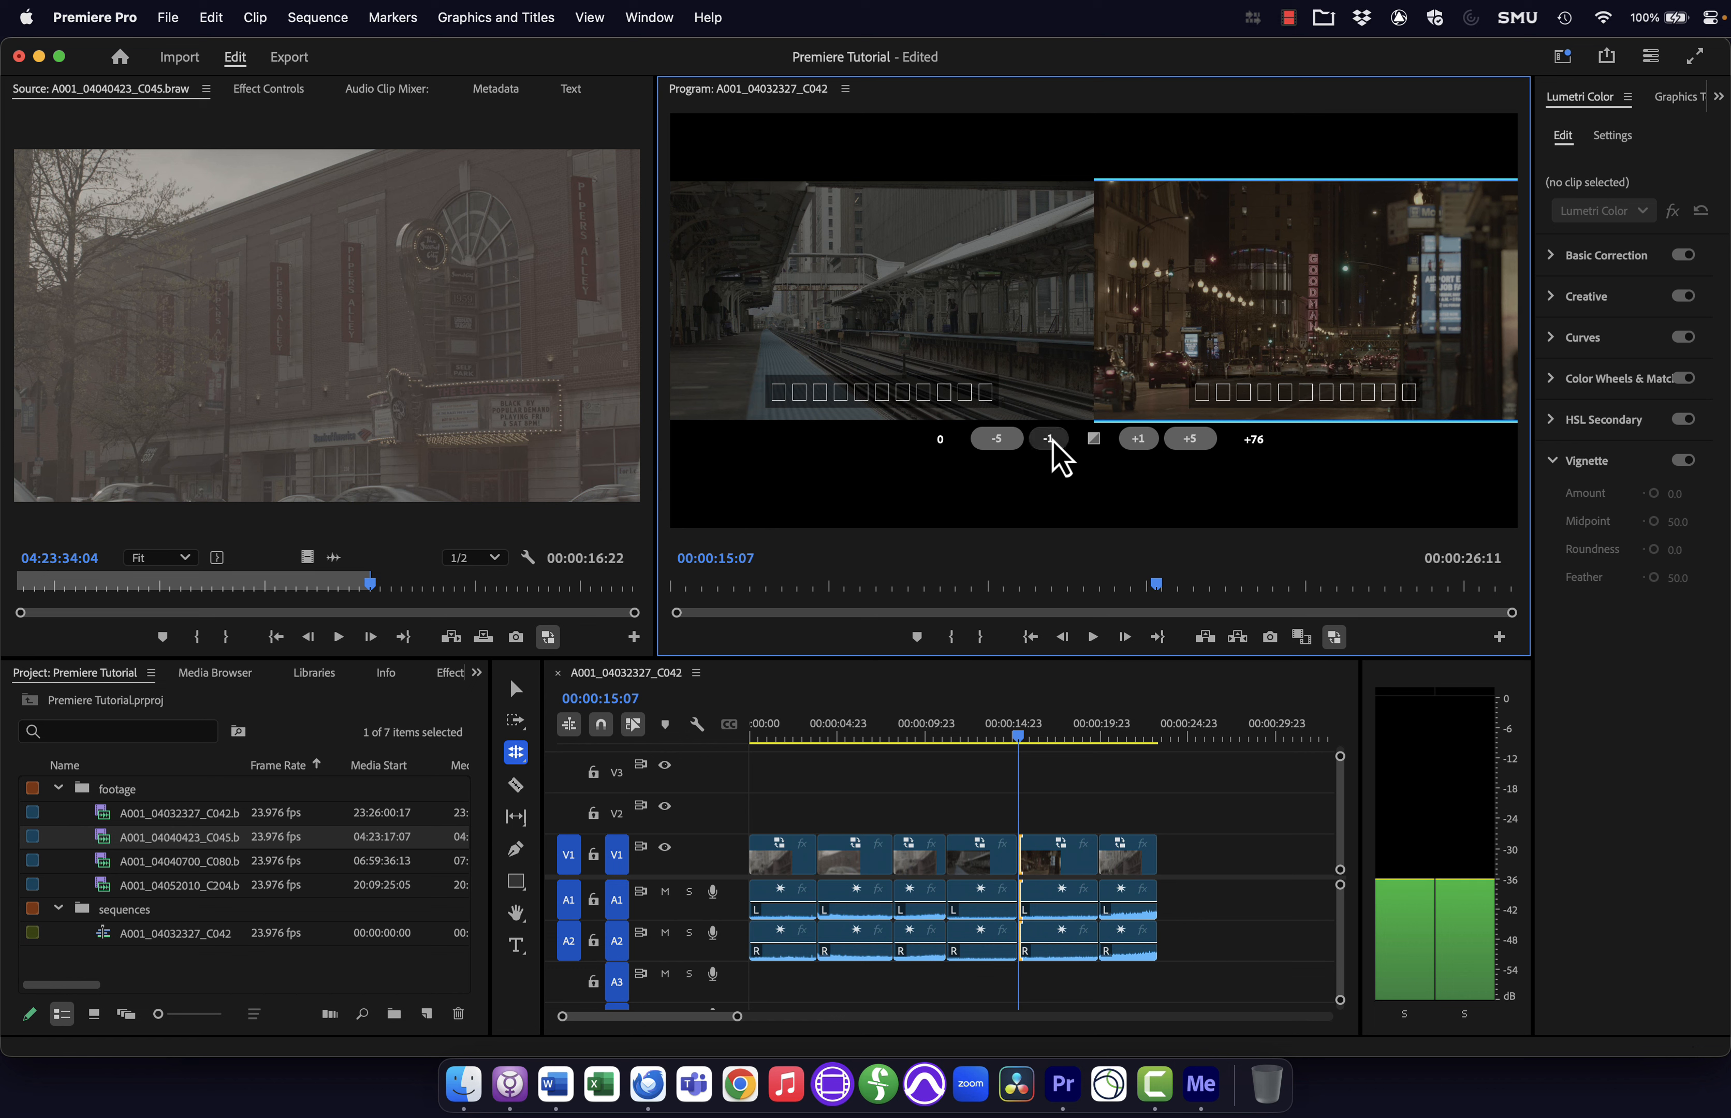
click(1048, 439)
click(1048, 438)
click(1048, 439)
click(1049, 438)
click(1048, 438)
click(1048, 439)
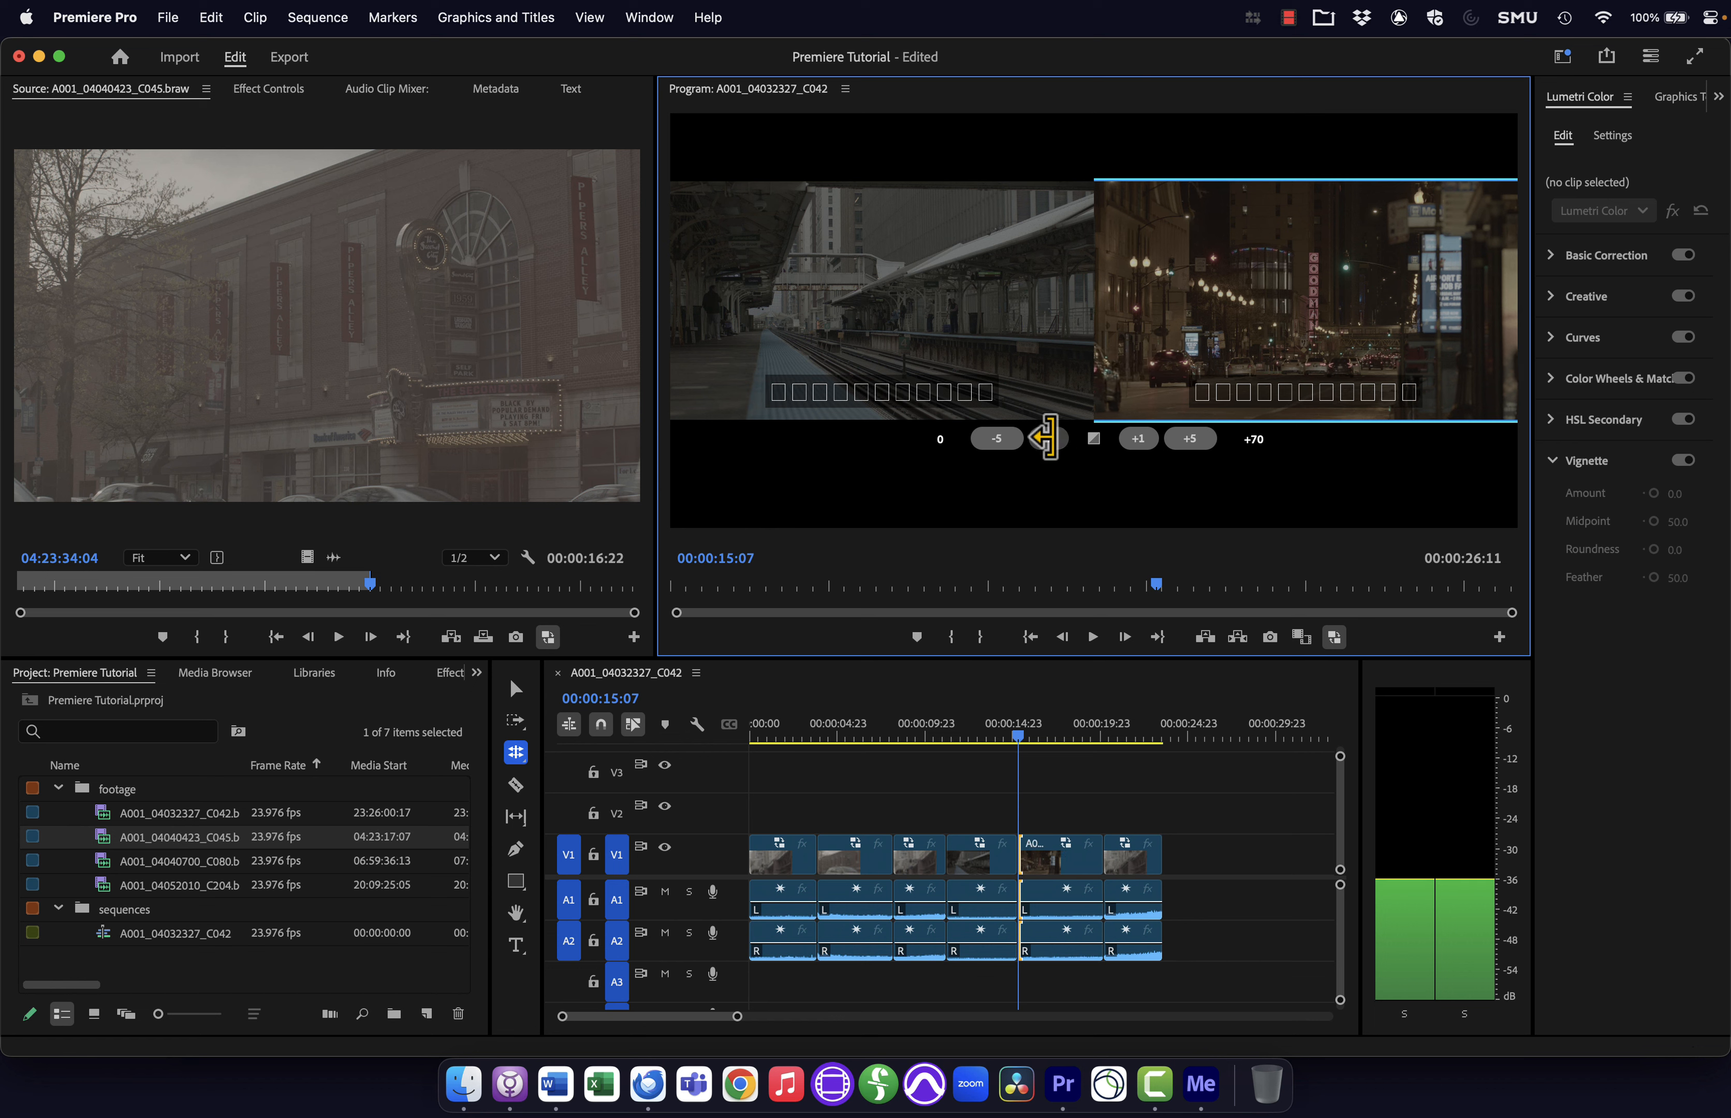
click(1049, 439)
click(1053, 441)
click(1052, 441)
click(1053, 440)
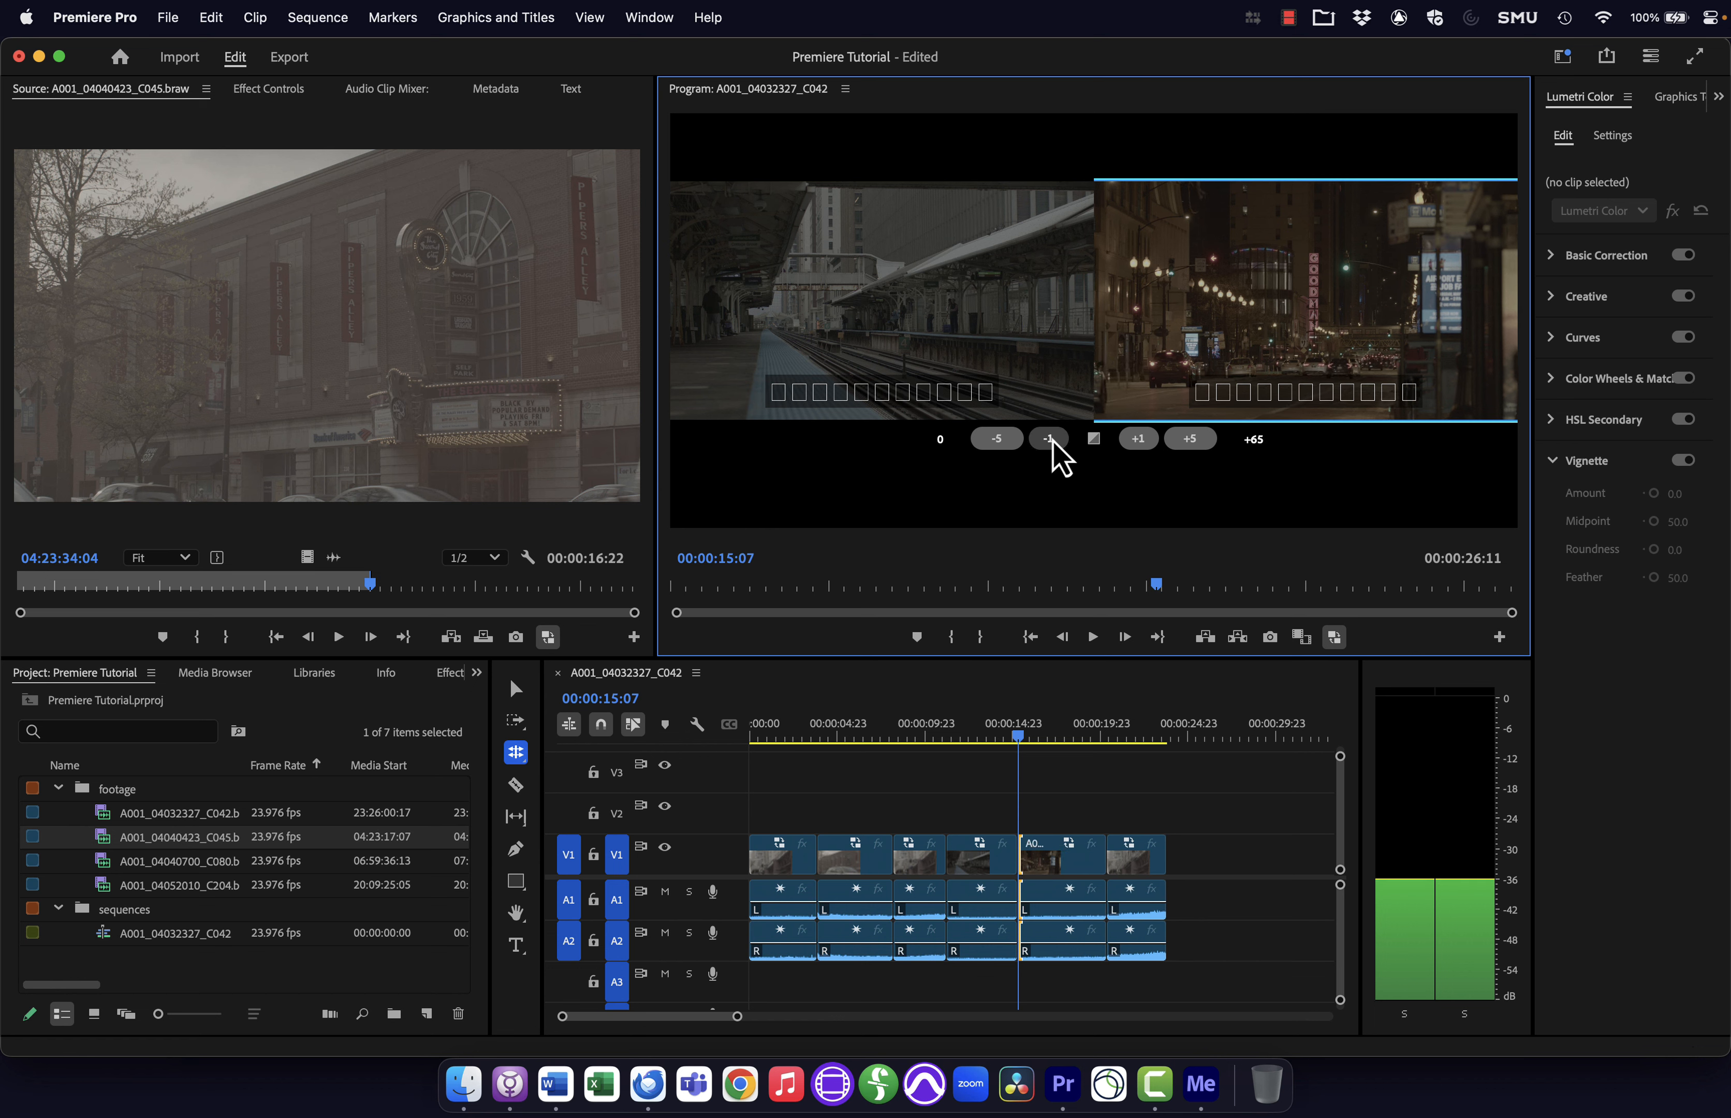
click(1053, 440)
click(1049, 438)
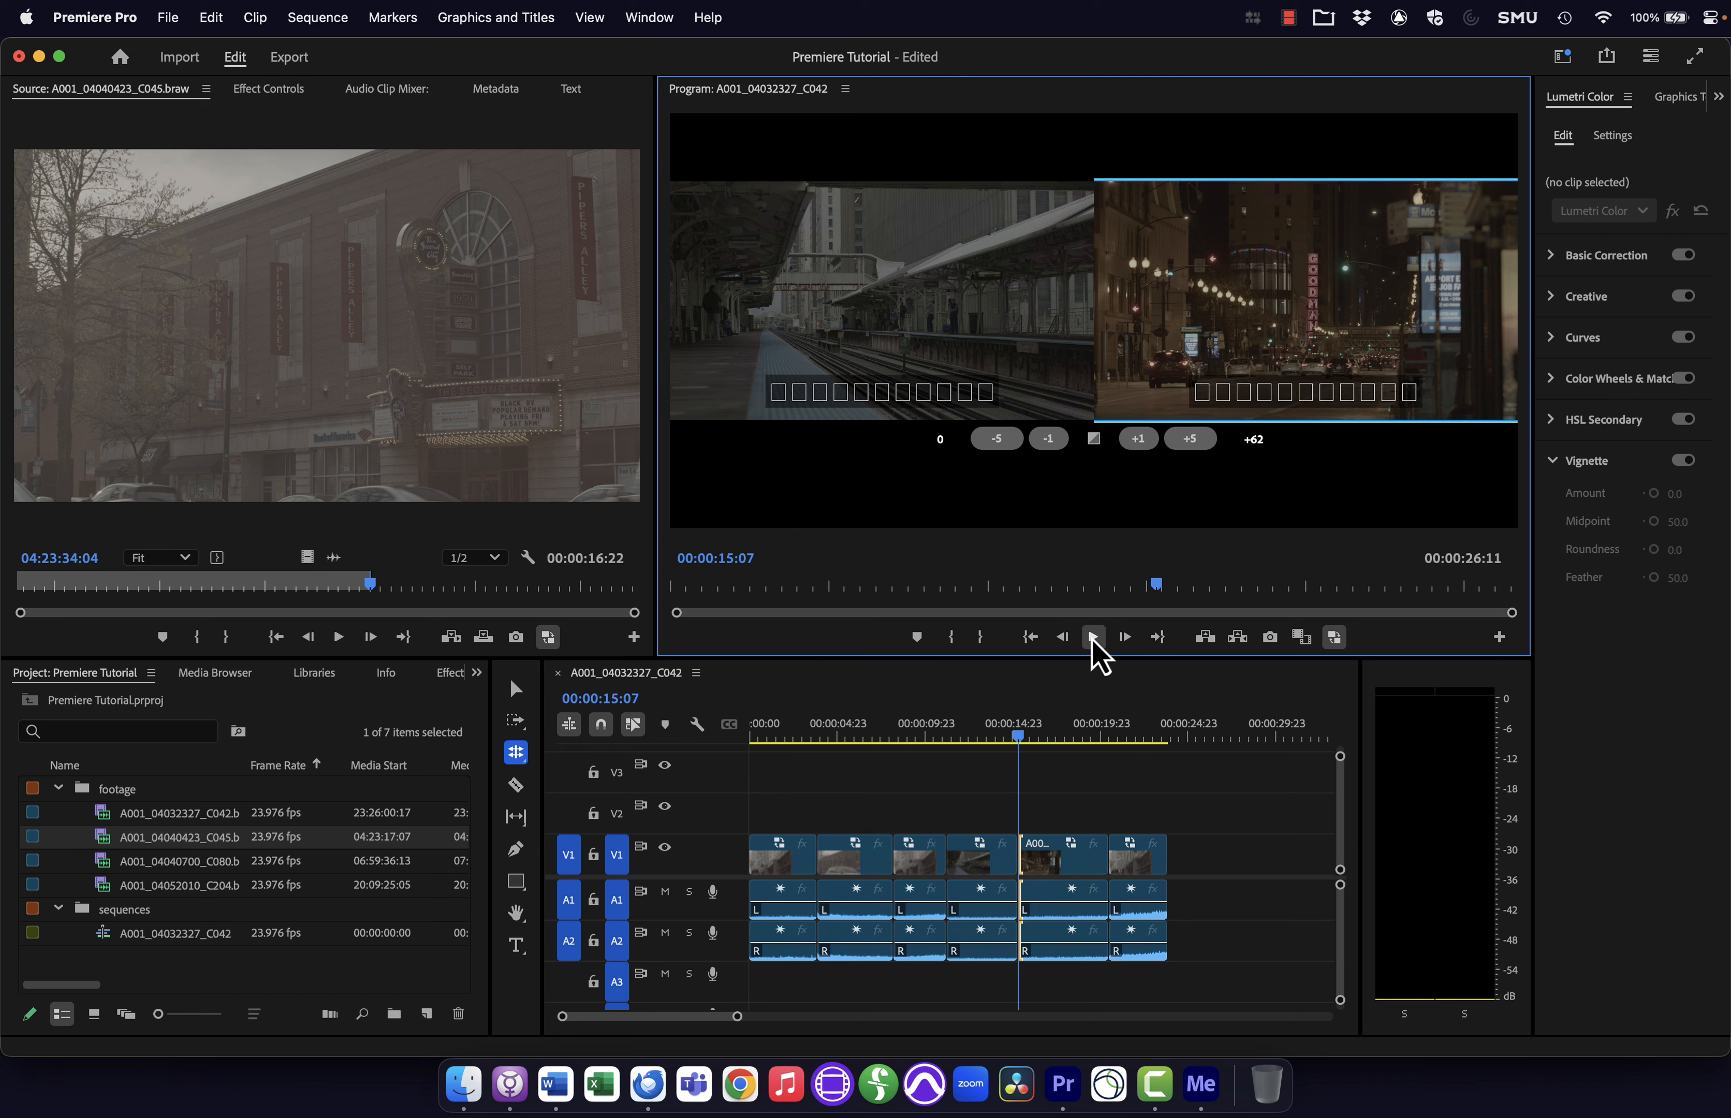
click(1093, 638)
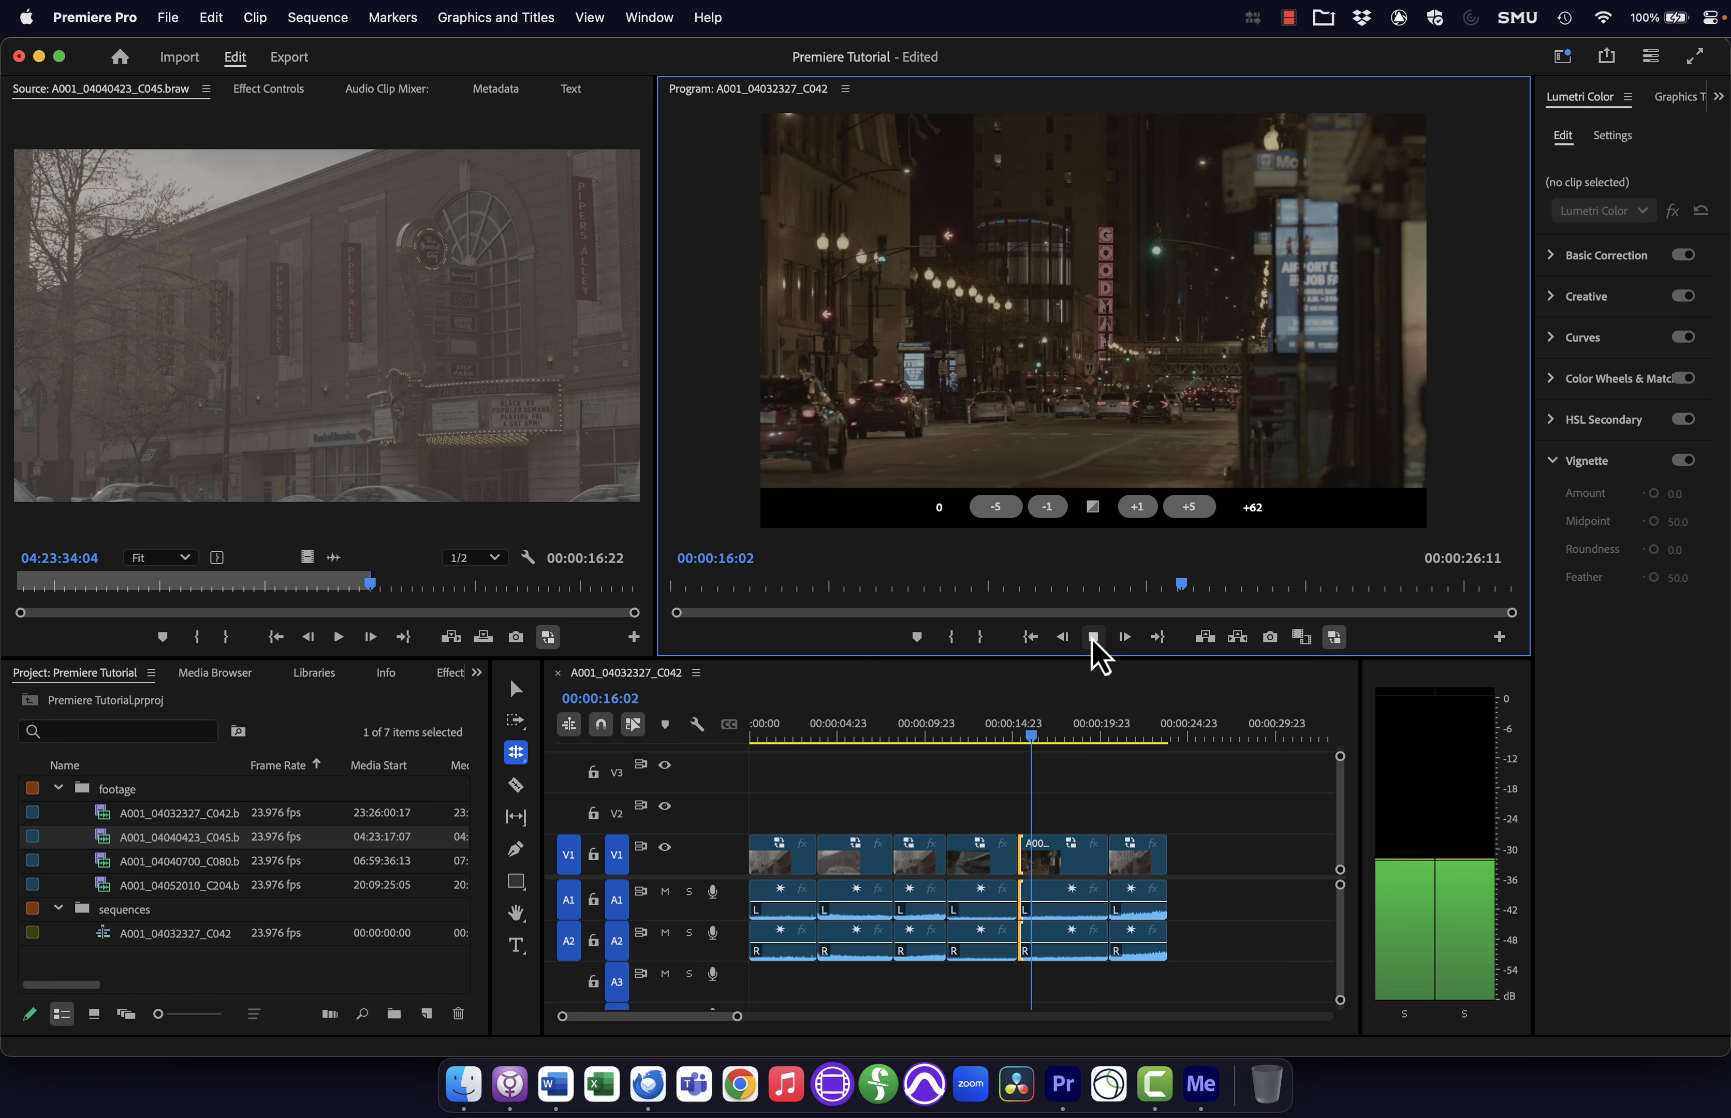
click(1092, 638)
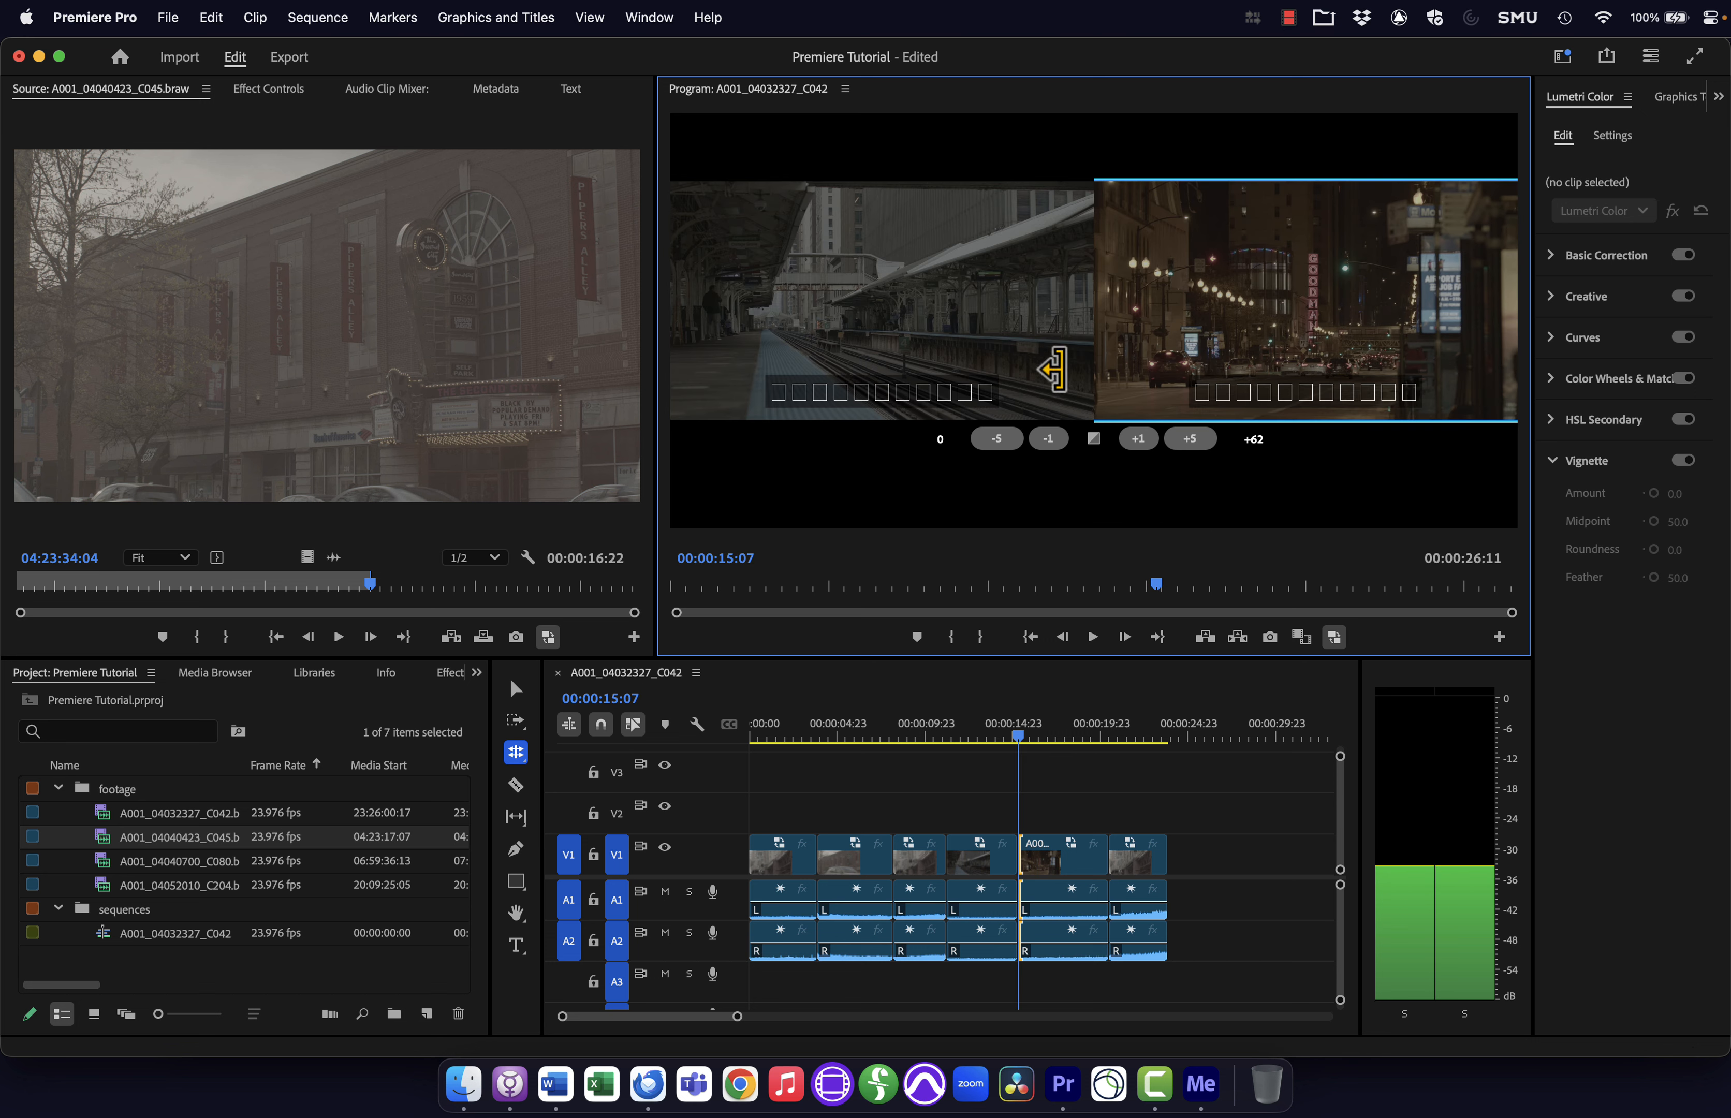
- Select both sides of the edit and roll the cut between the platform and night street clips 40 frames later
click(1092, 344)
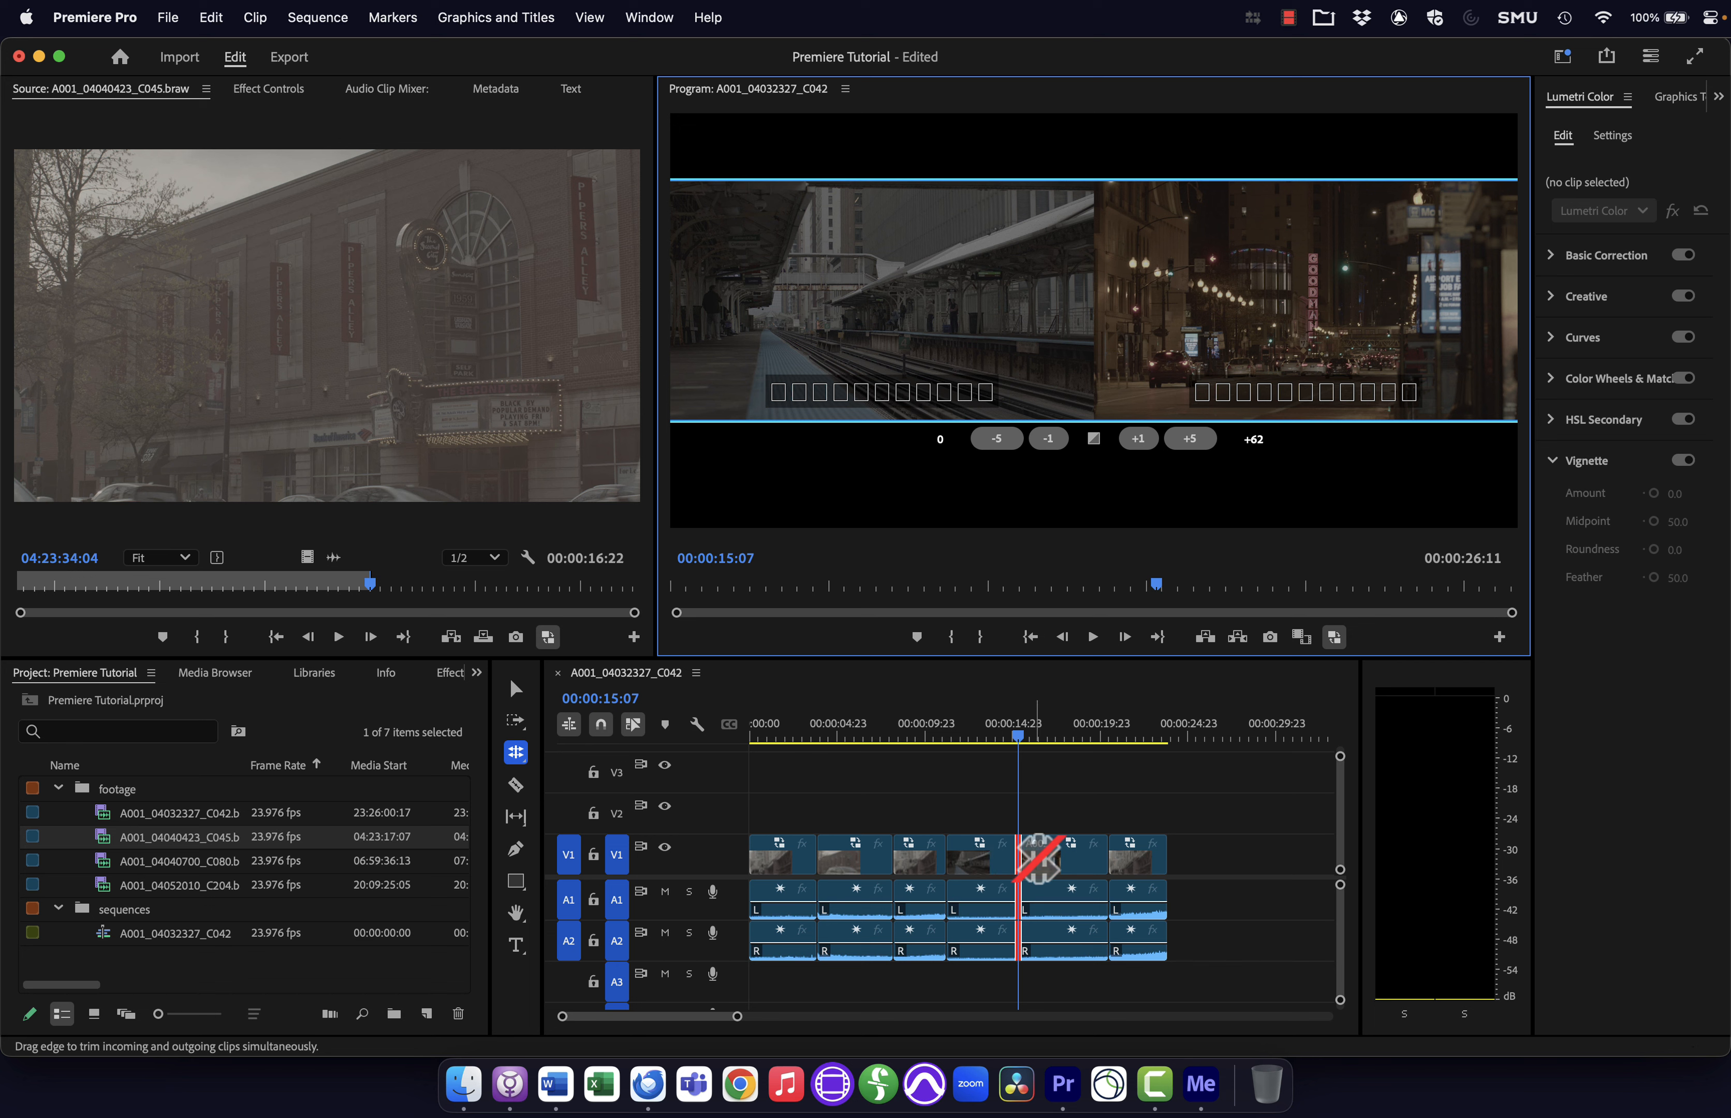
click(1193, 441)
click(1193, 441)
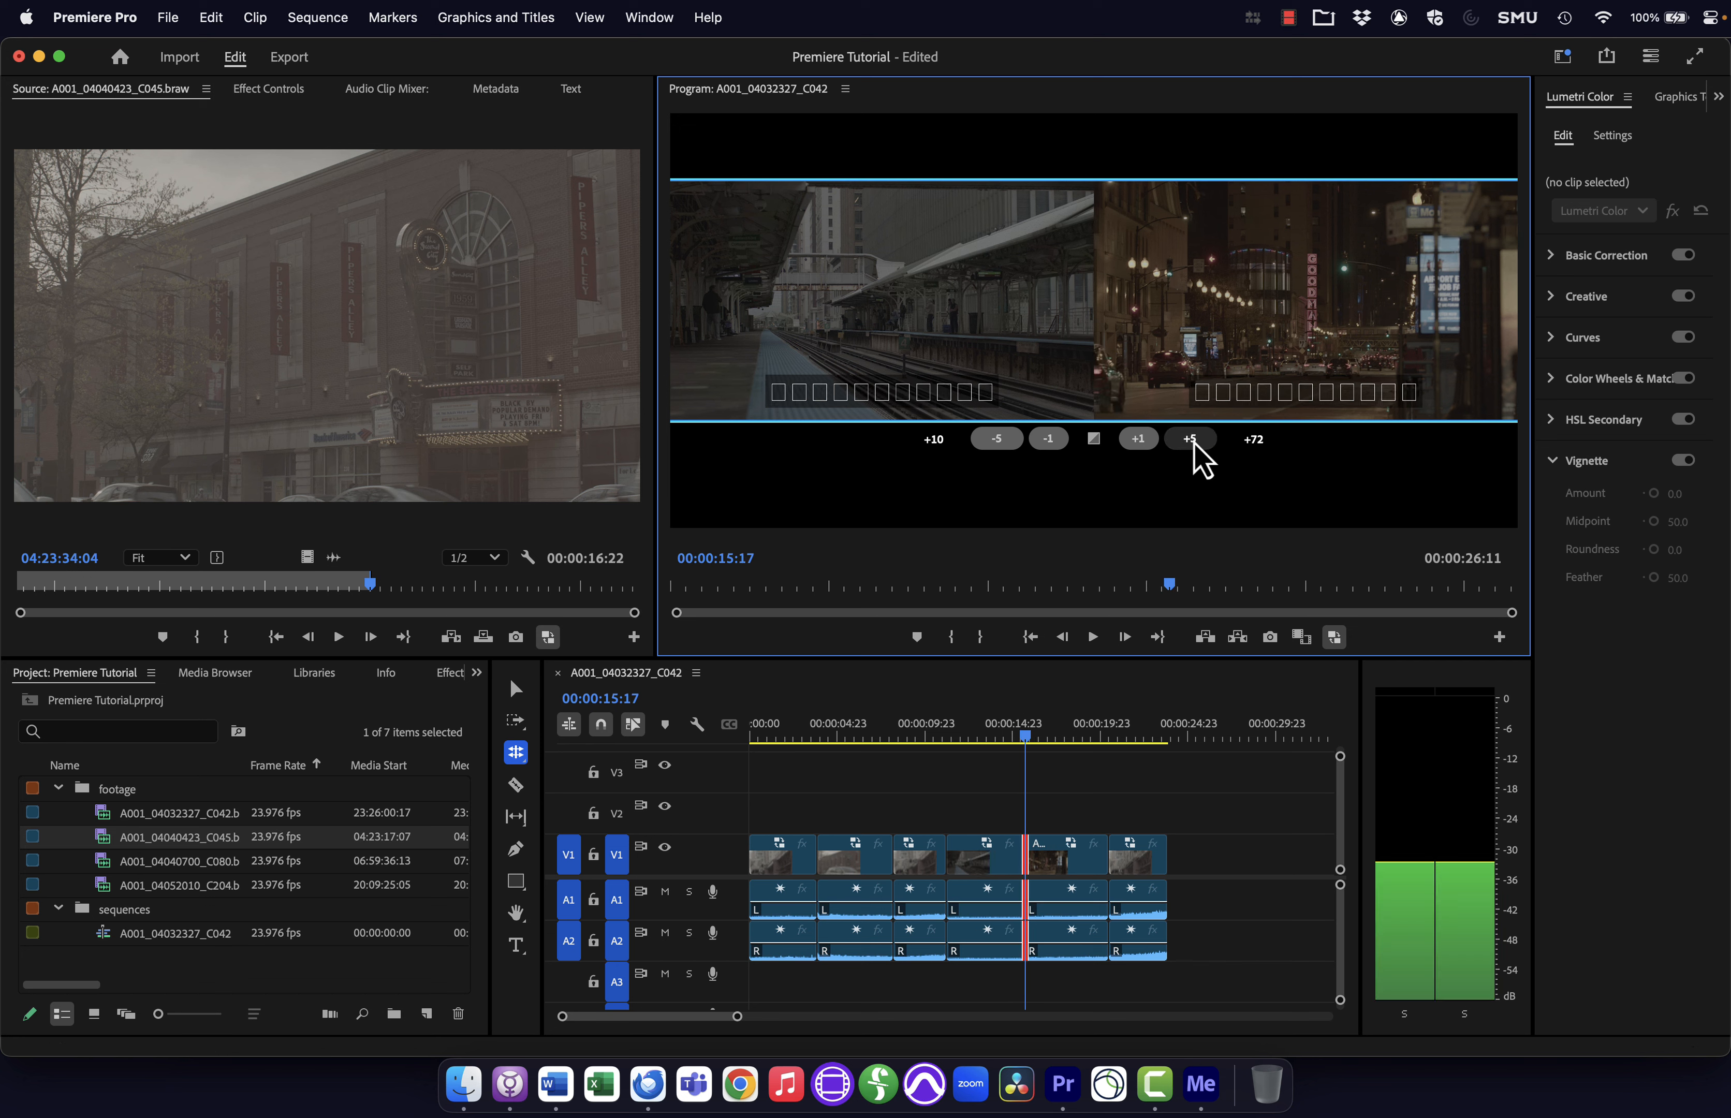
click(1193, 440)
click(1193, 441)
click(1193, 440)
click(1193, 441)
click(1193, 440)
click(1193, 441)
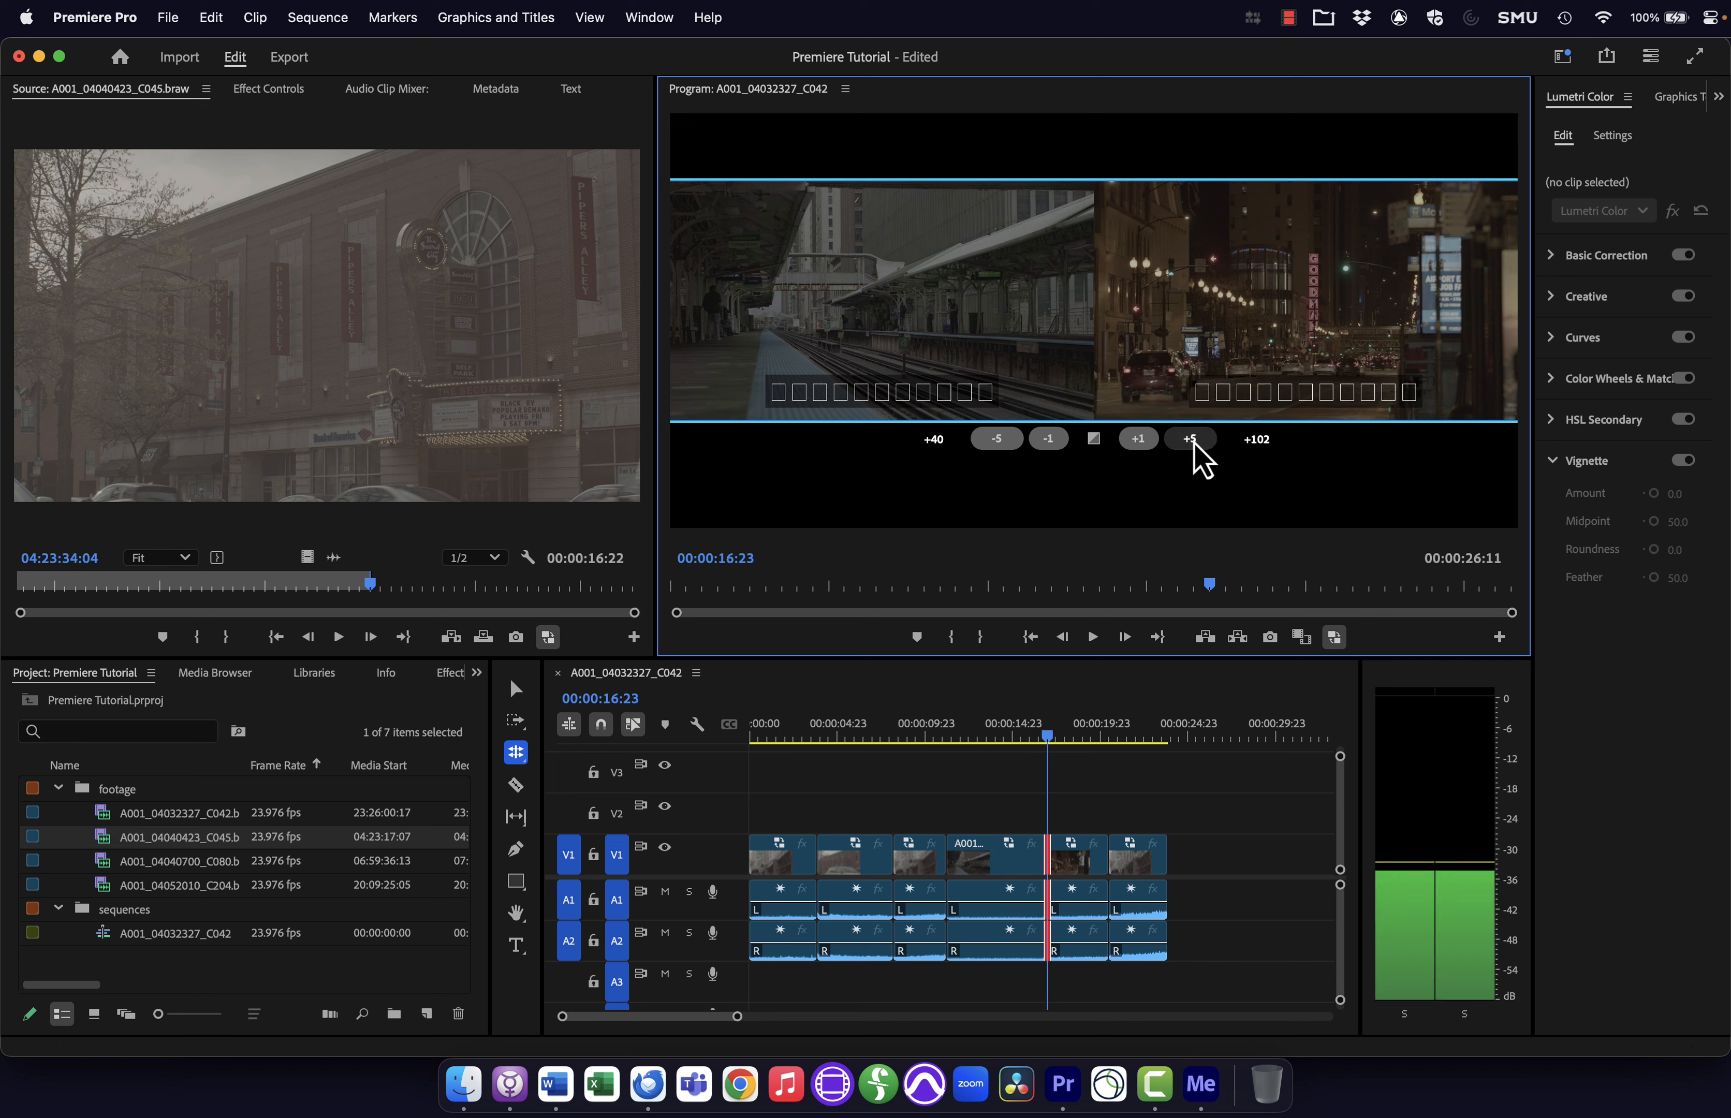
- Roll the cut between the platform and night street clips earlier, to an offset of -25 frames
click(1007, 443)
click(998, 439)
click(999, 439)
click(998, 439)
click(998, 439)
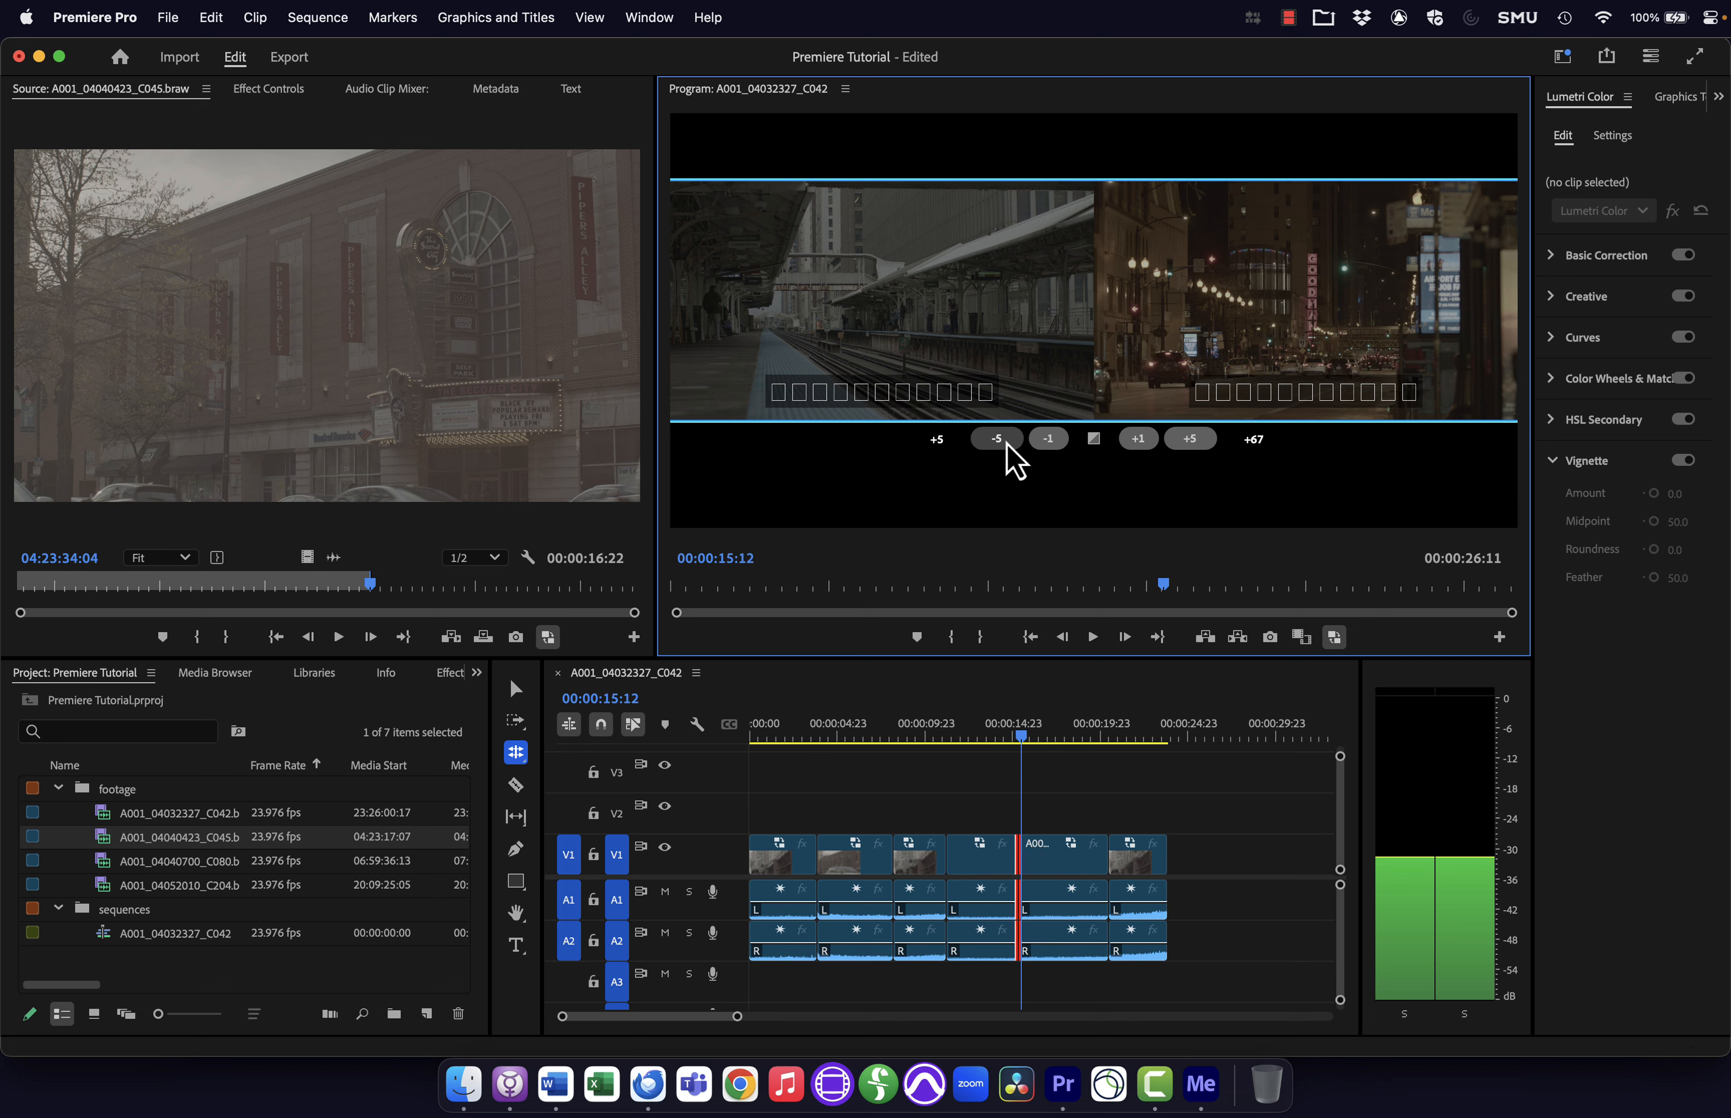
click(999, 439)
click(998, 439)
click(999, 439)
click(998, 439)
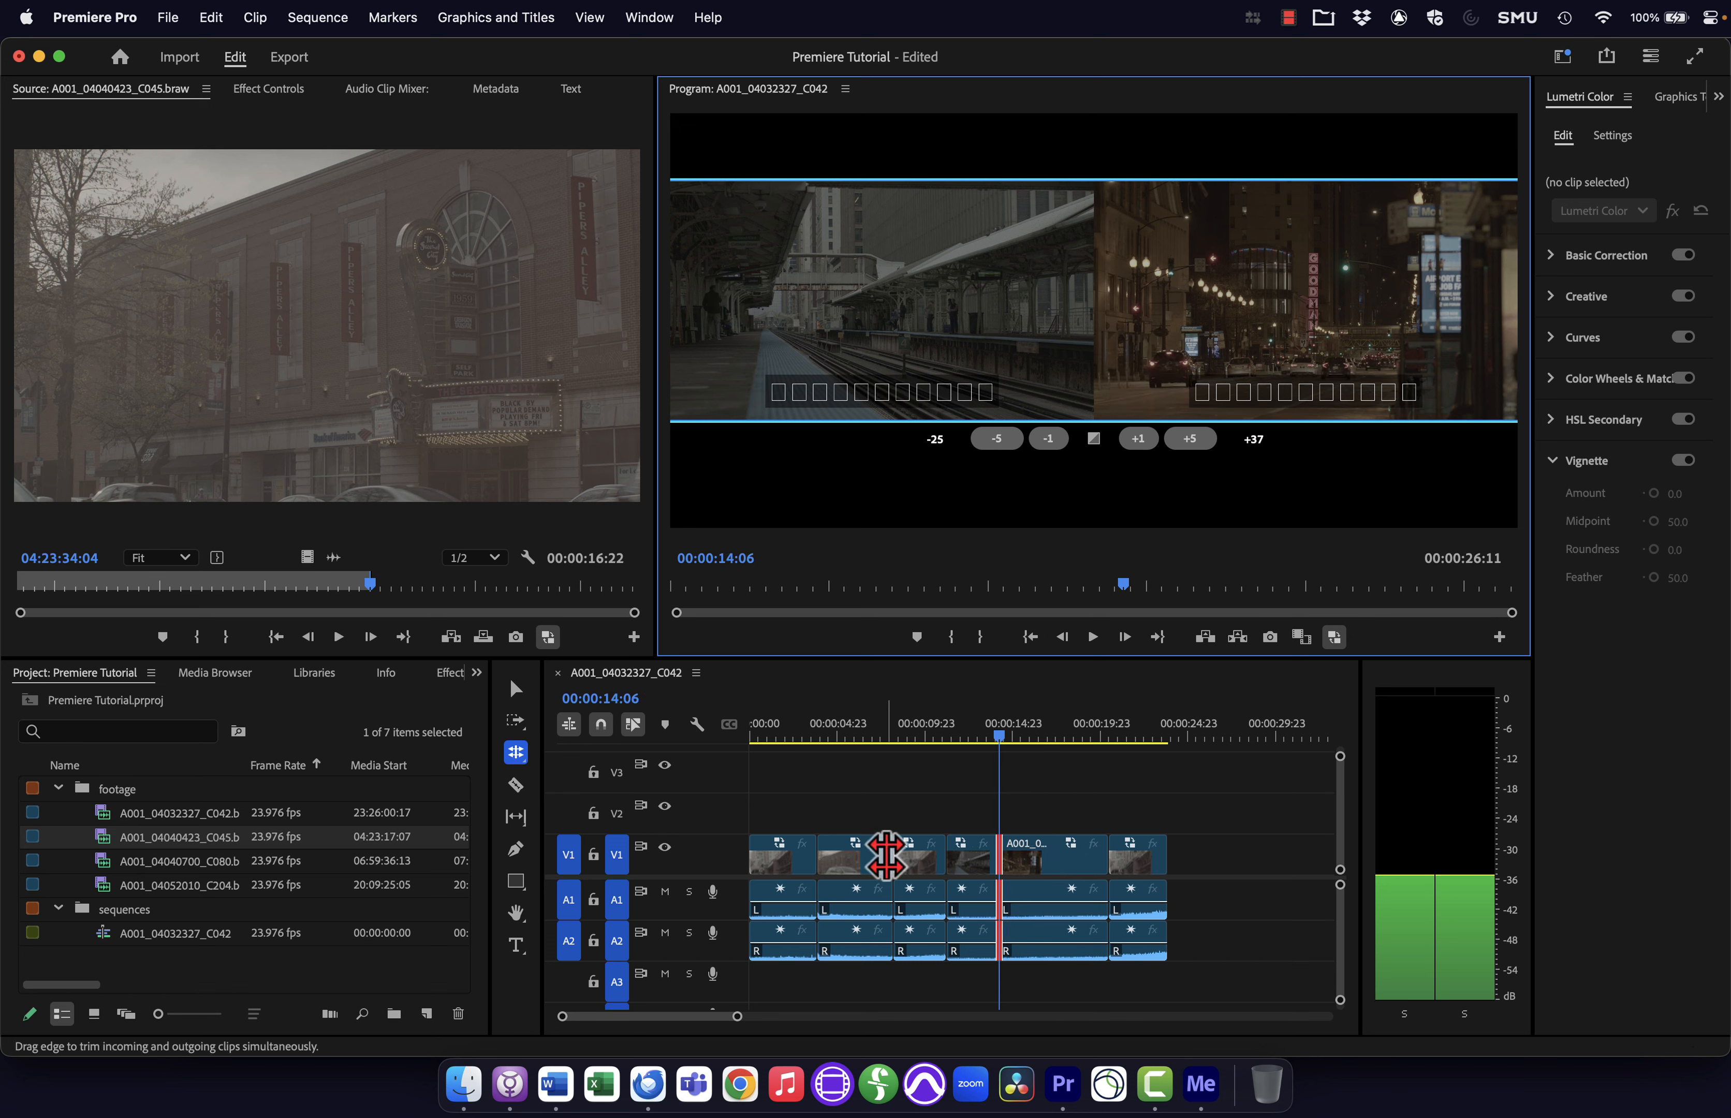
- Roll the cut later to an offset of +35 frames, and bring it back to +20 frames
click(1190, 440)
double_click(1190, 440)
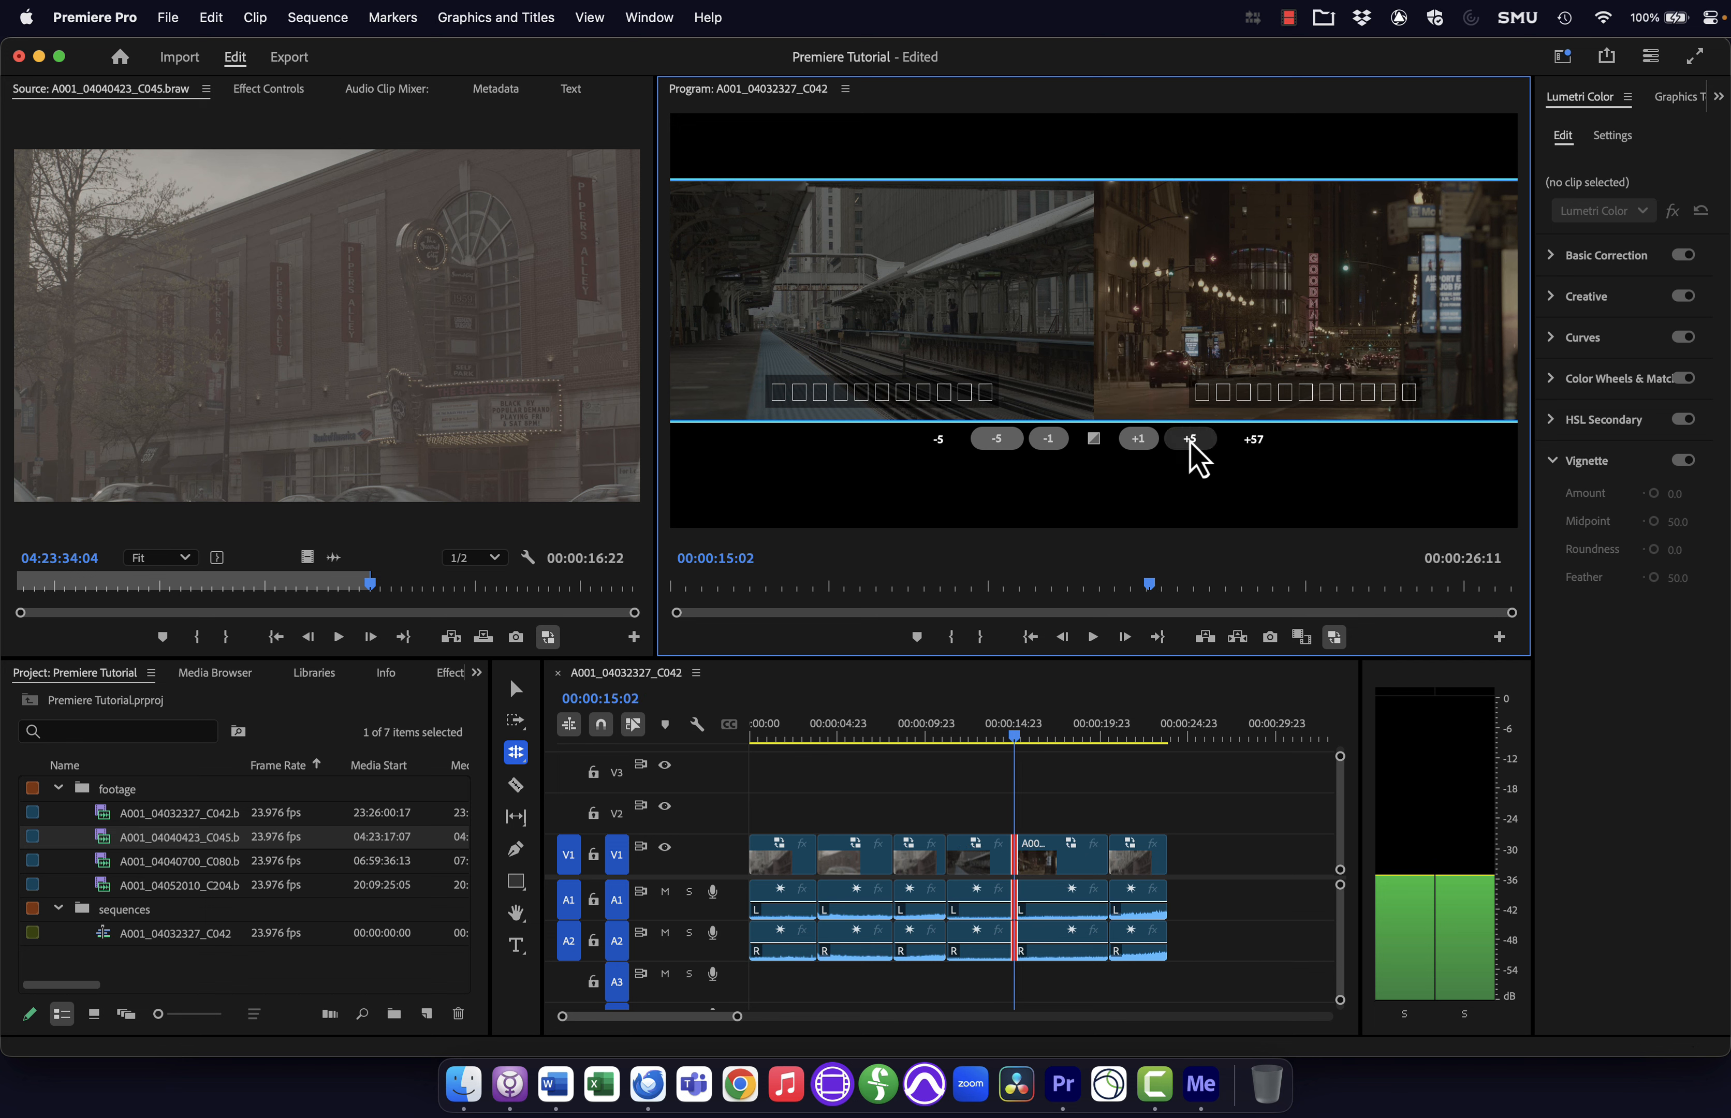
click(1190, 440)
double_click(1191, 440)
double_click(1191, 440)
double_click(1190, 440)
click(1190, 440)
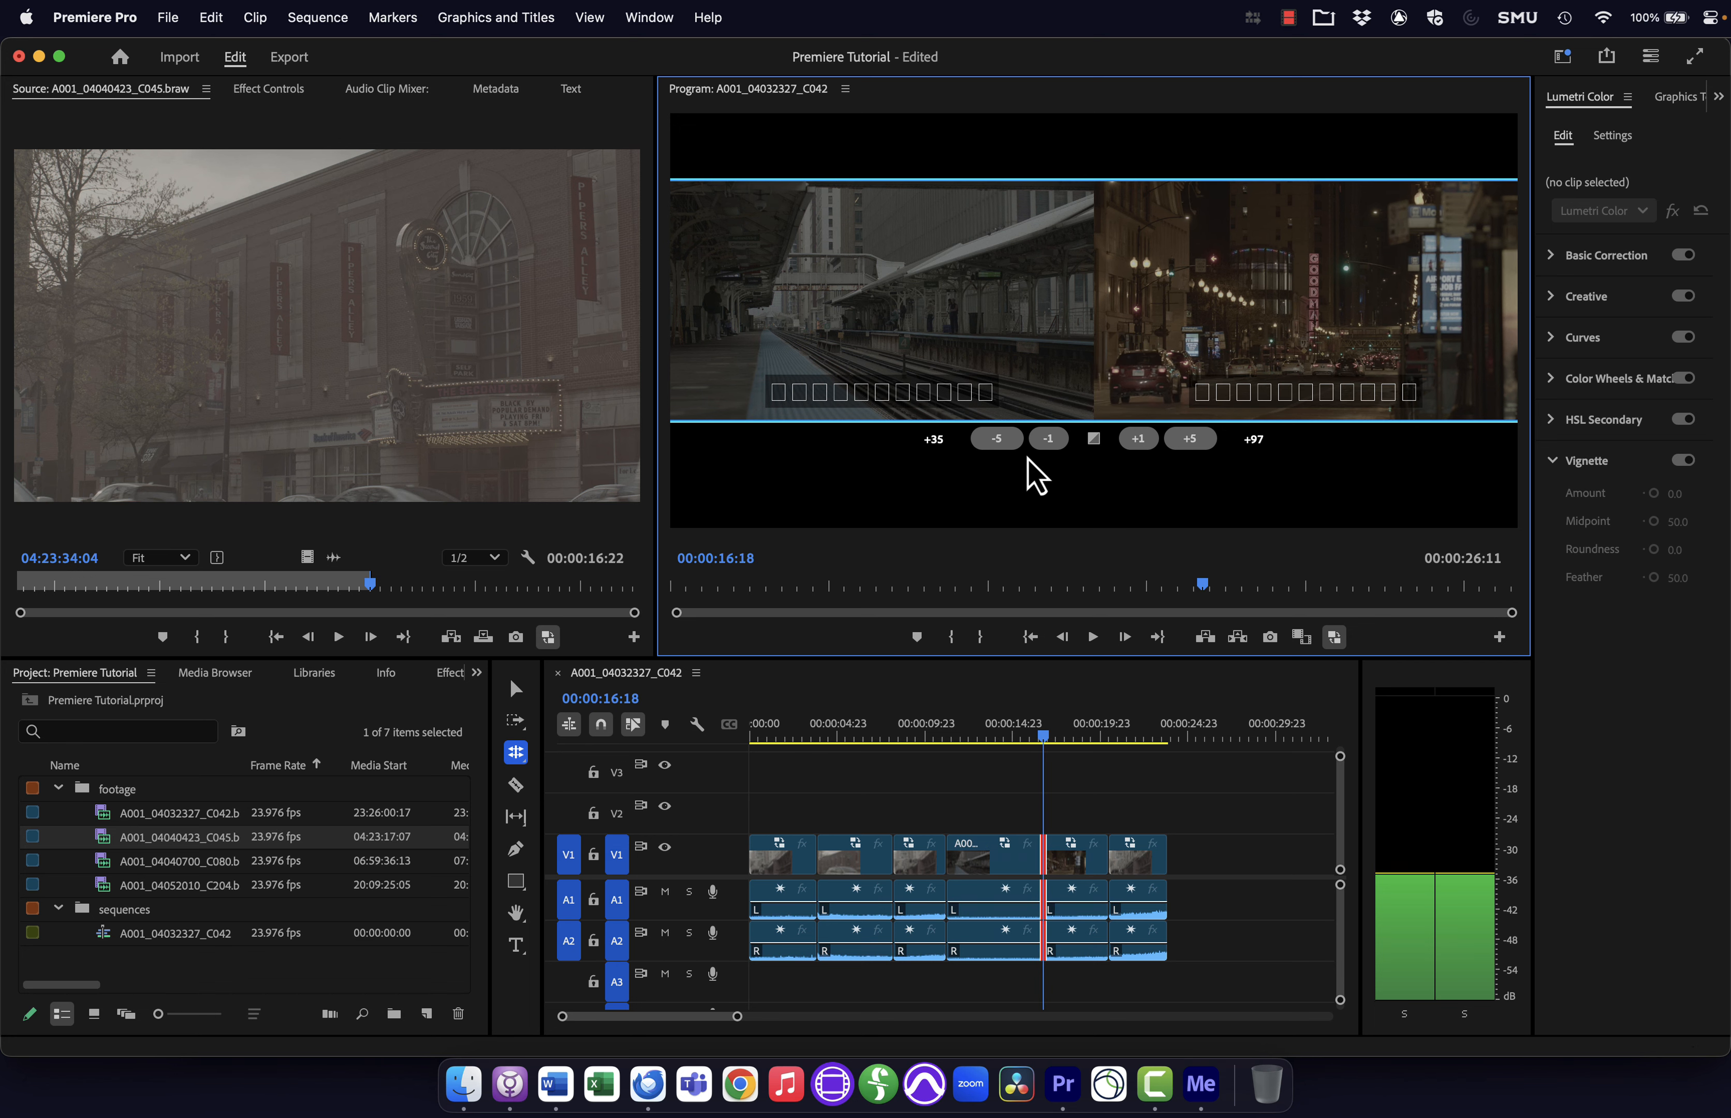
click(995, 446)
click(995, 446)
click(995, 446)
click(995, 446)
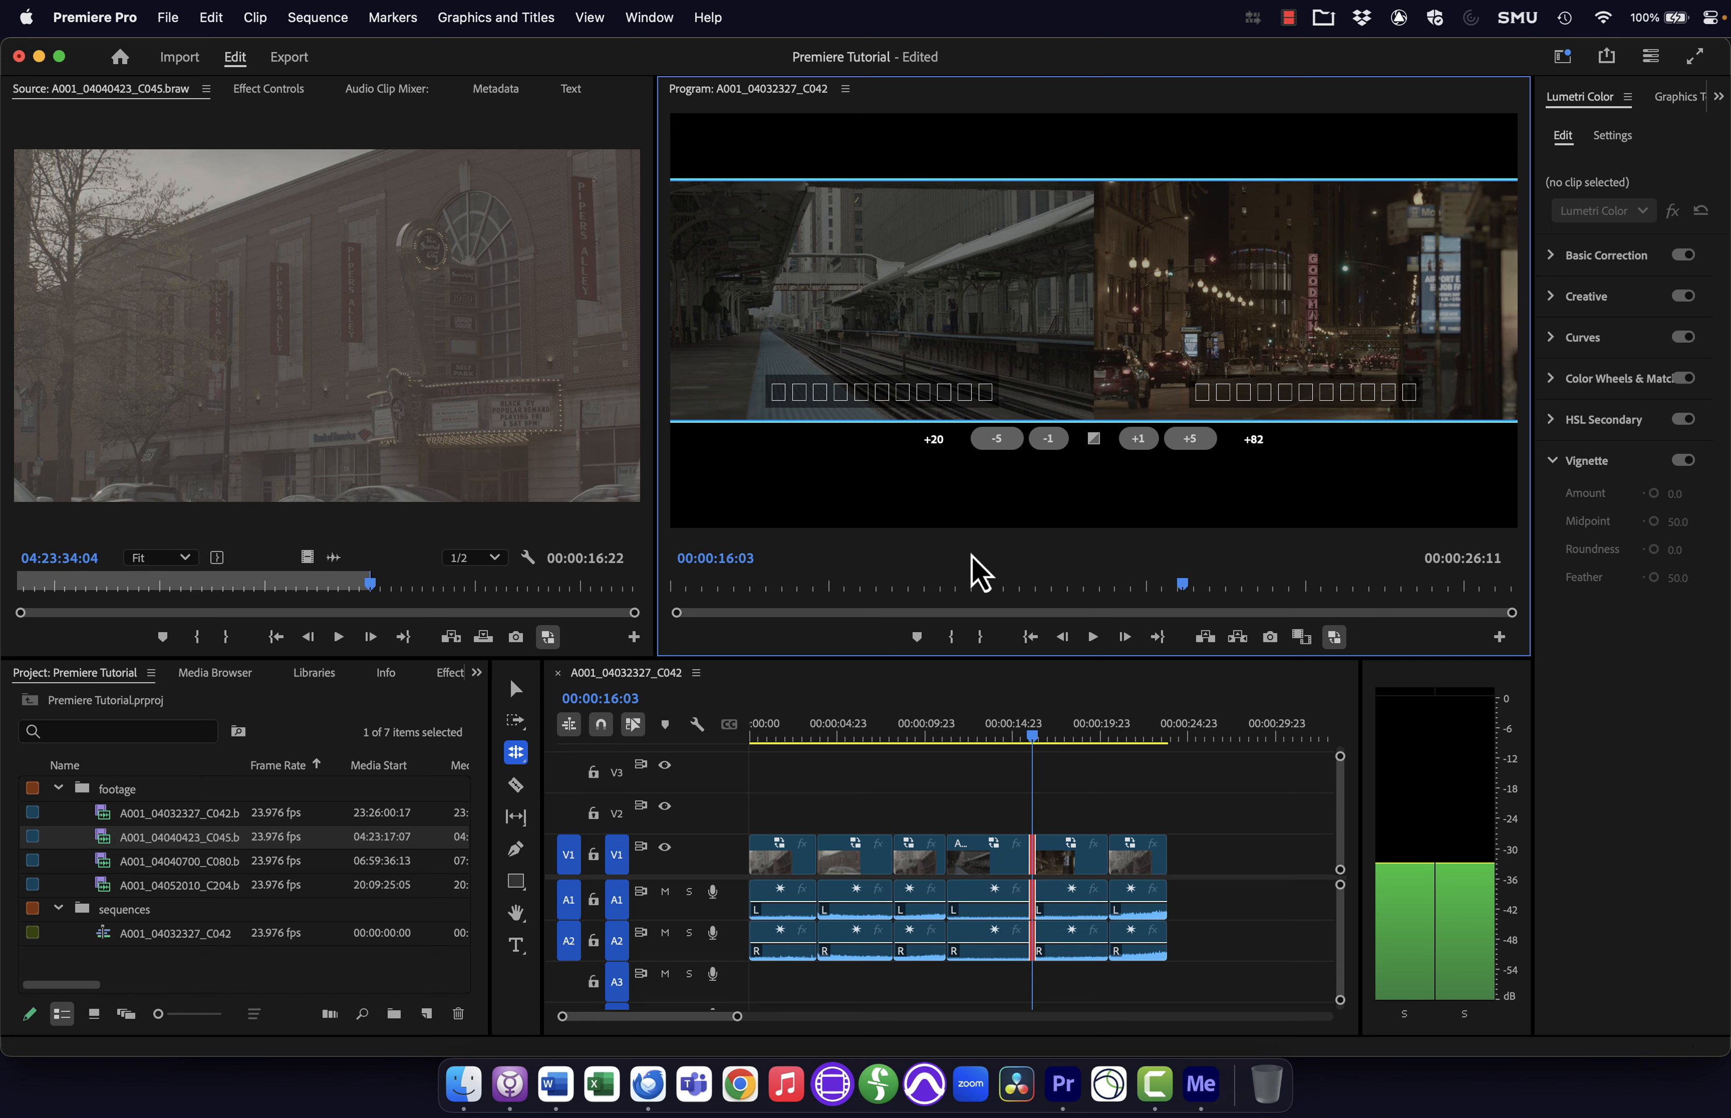
- Leave trim mode, activate the Selection Tool and return the playhead to the start of the sequence
click(950, 724)
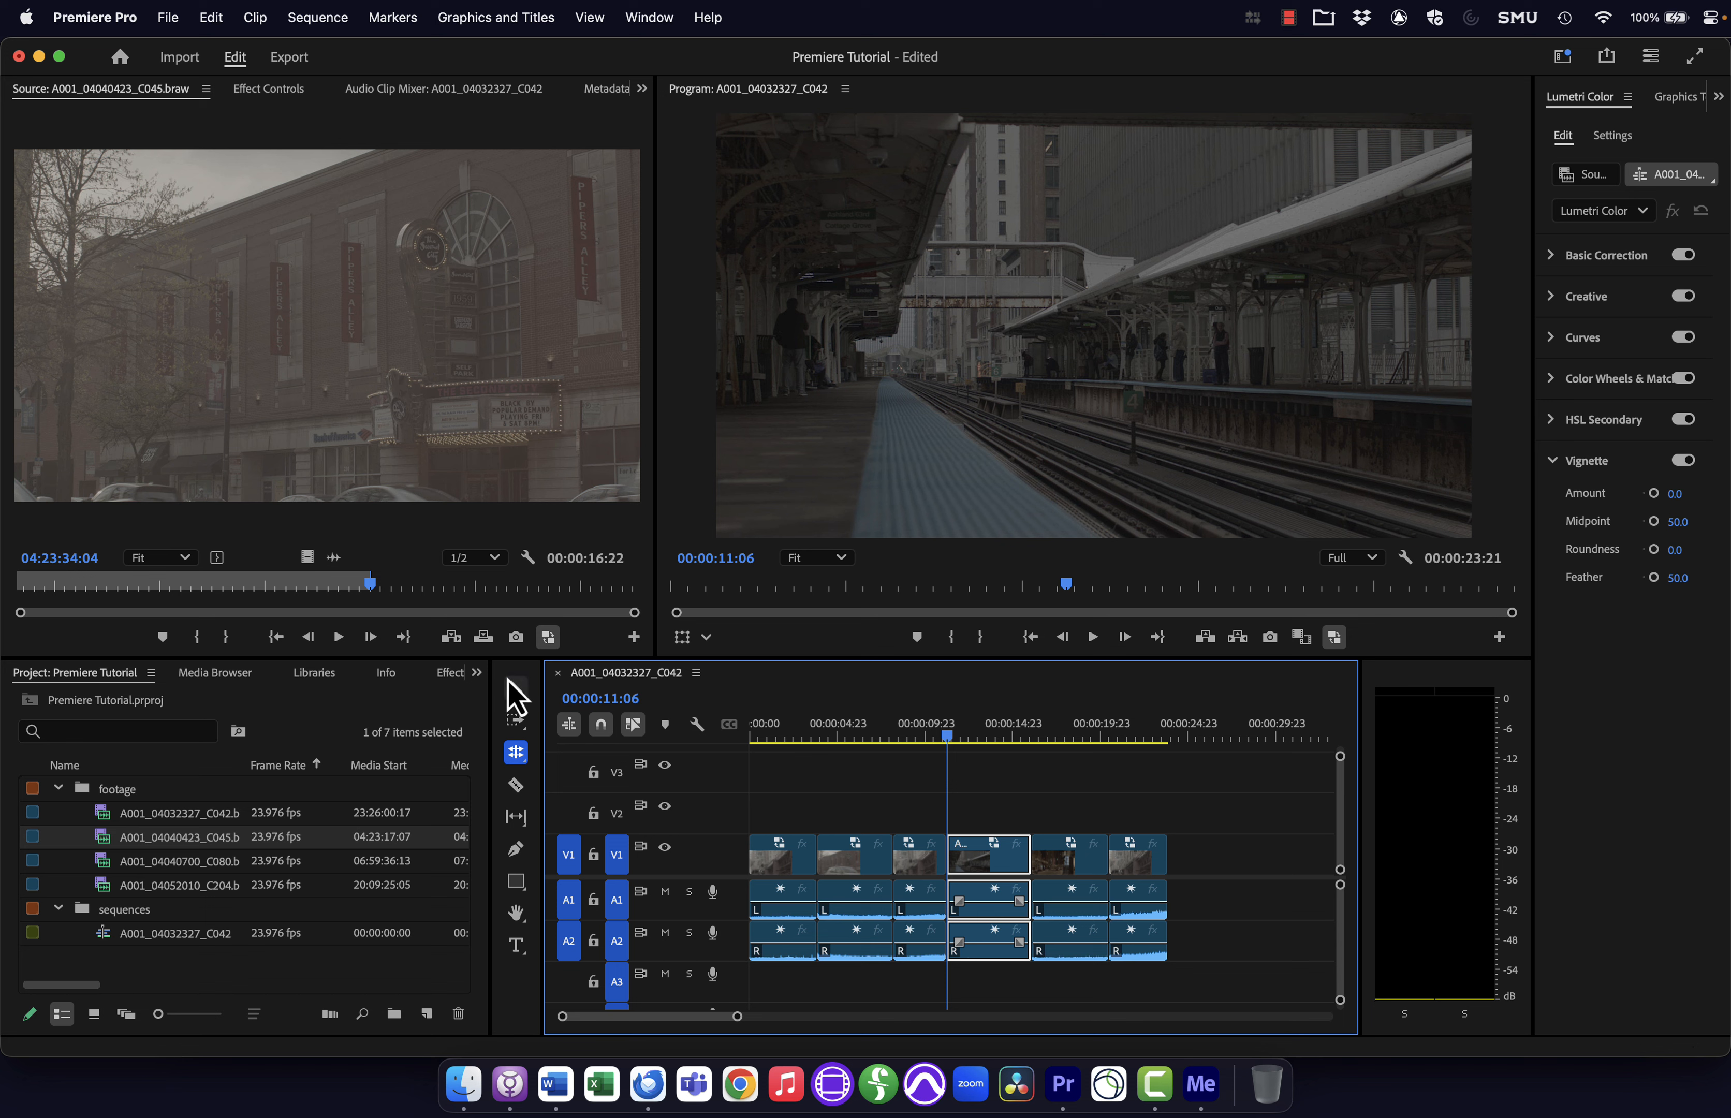
click(516, 690)
drag(754, 725, 729, 725)
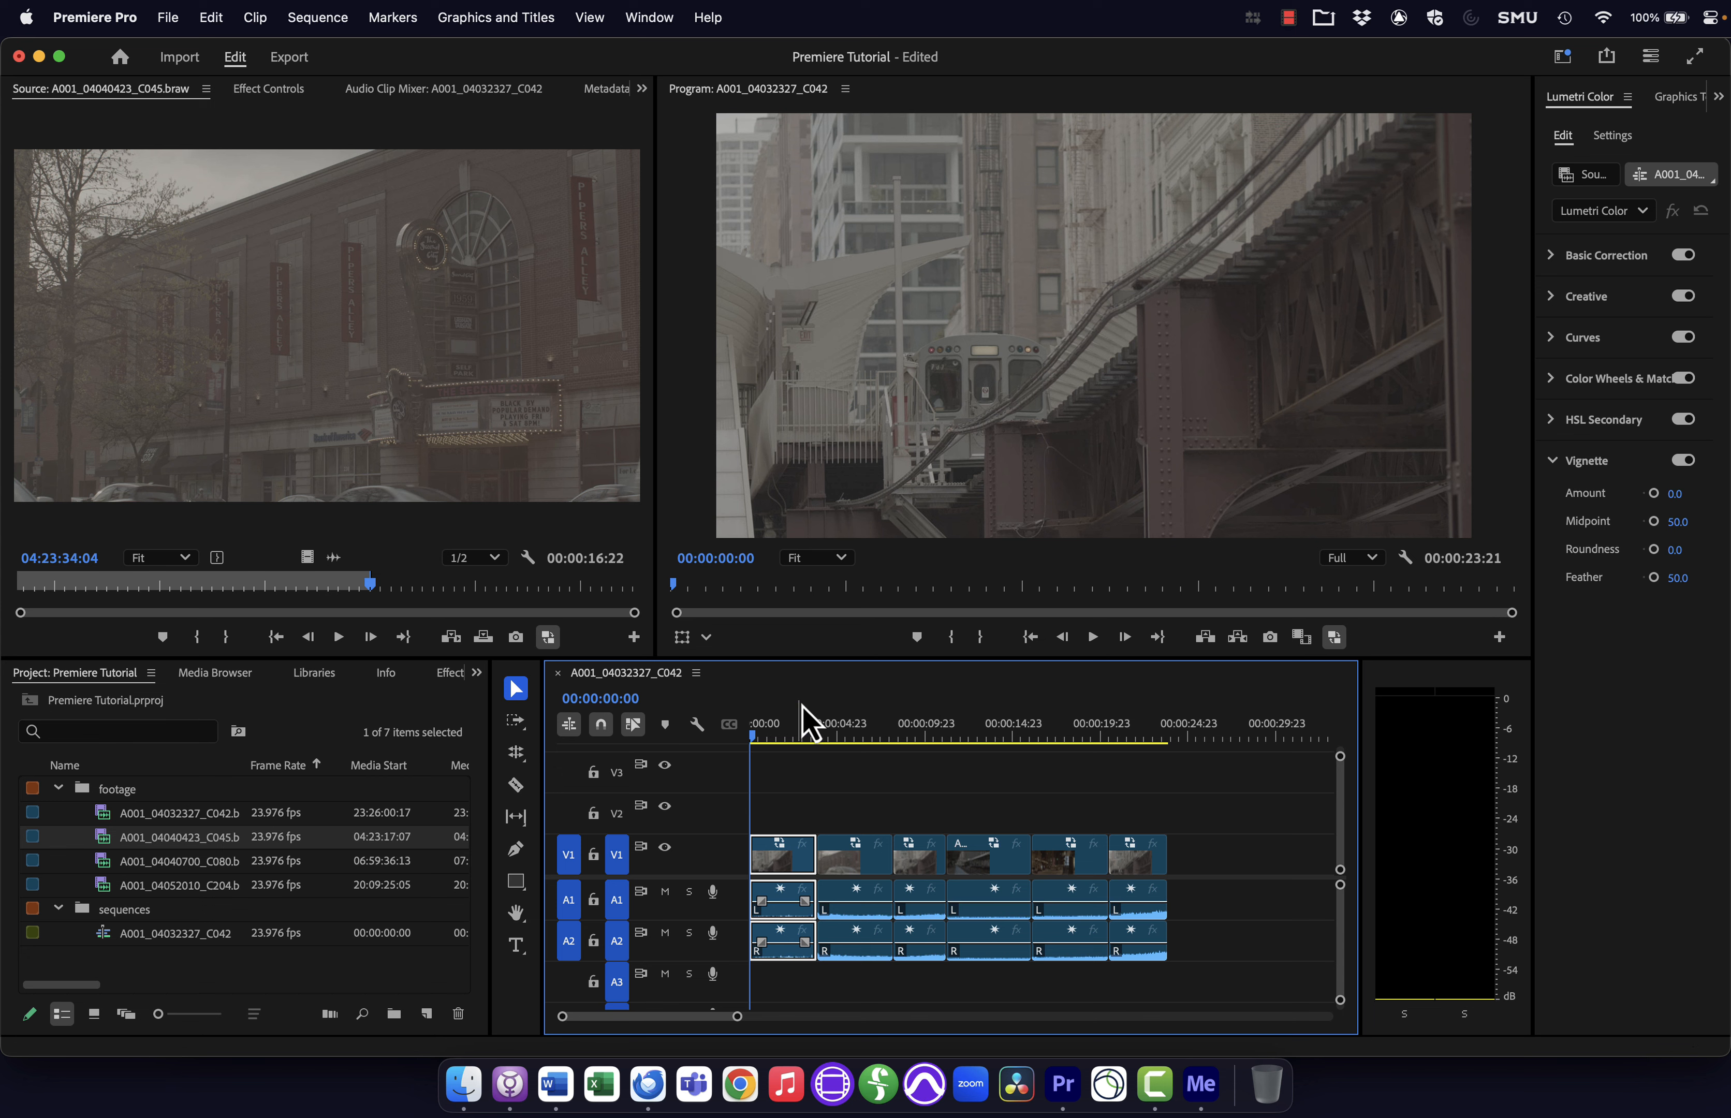
drag(794, 740, 738, 737)
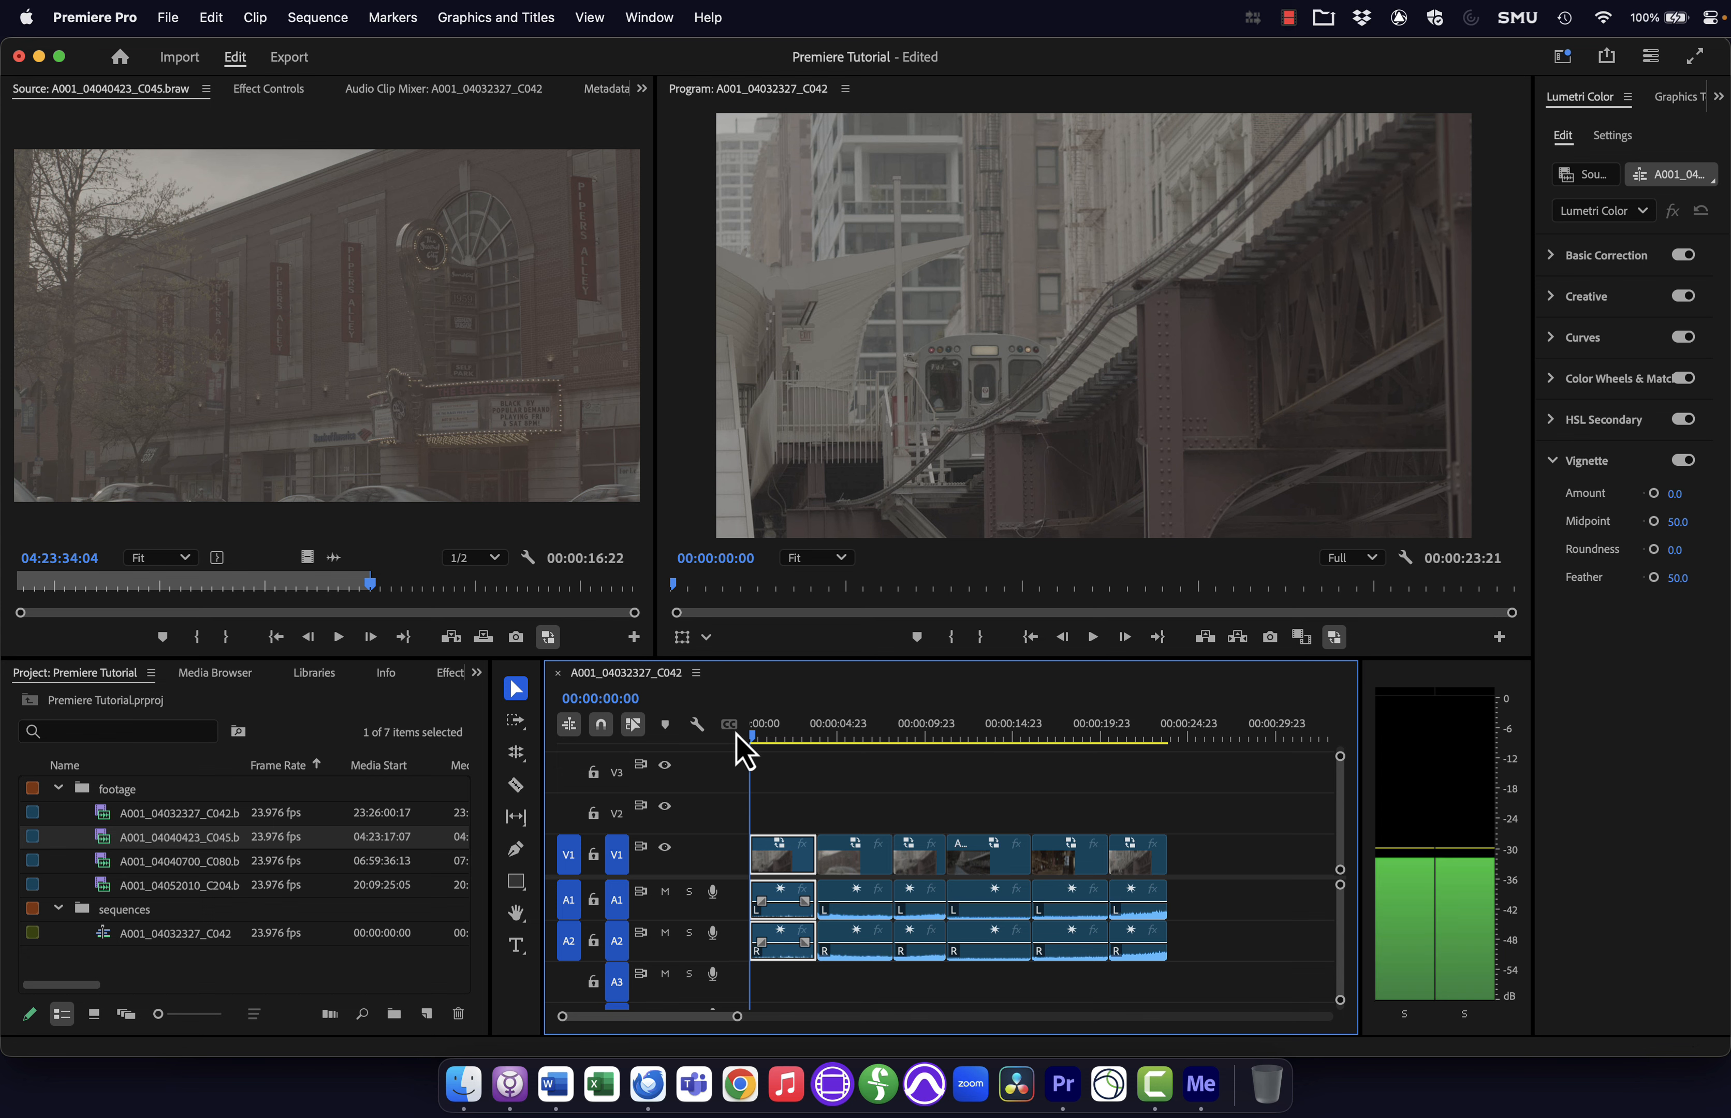
- Turn off proxy playback and mark the in-to-out range from the sequence start to 00:00:23:21
click(1335, 640)
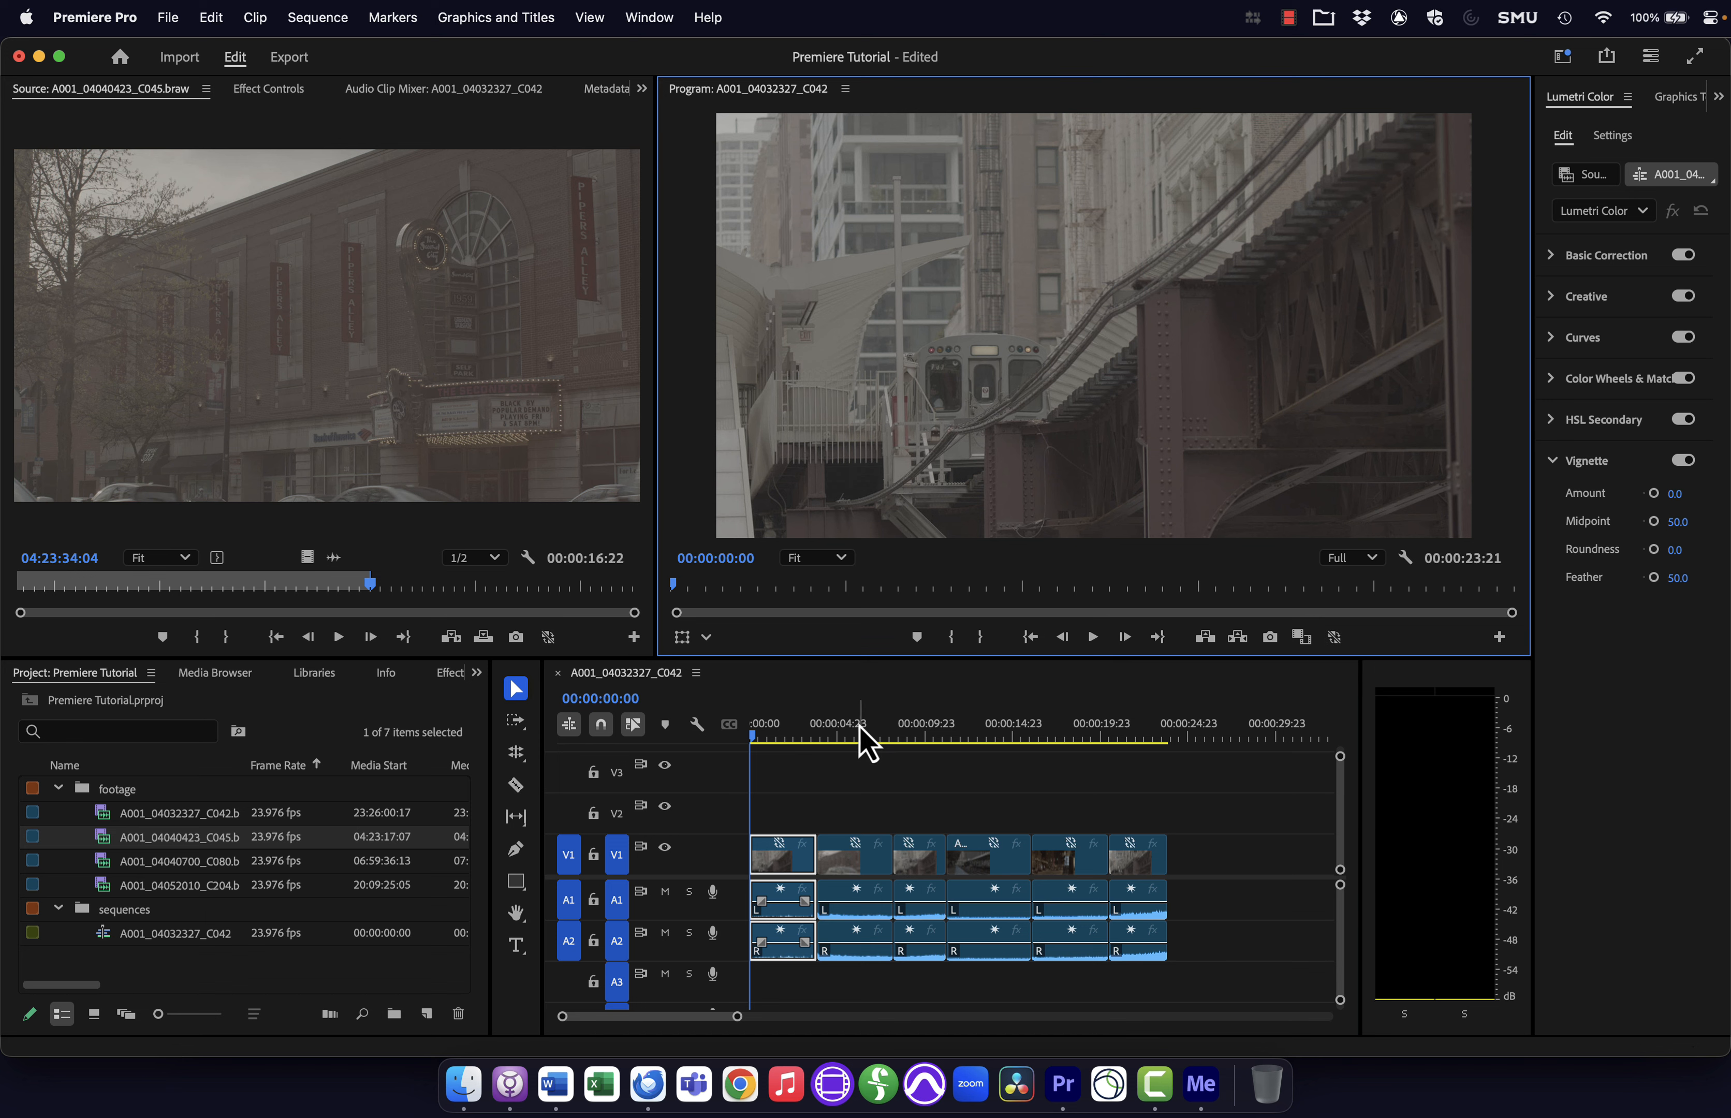
click(1170, 736)
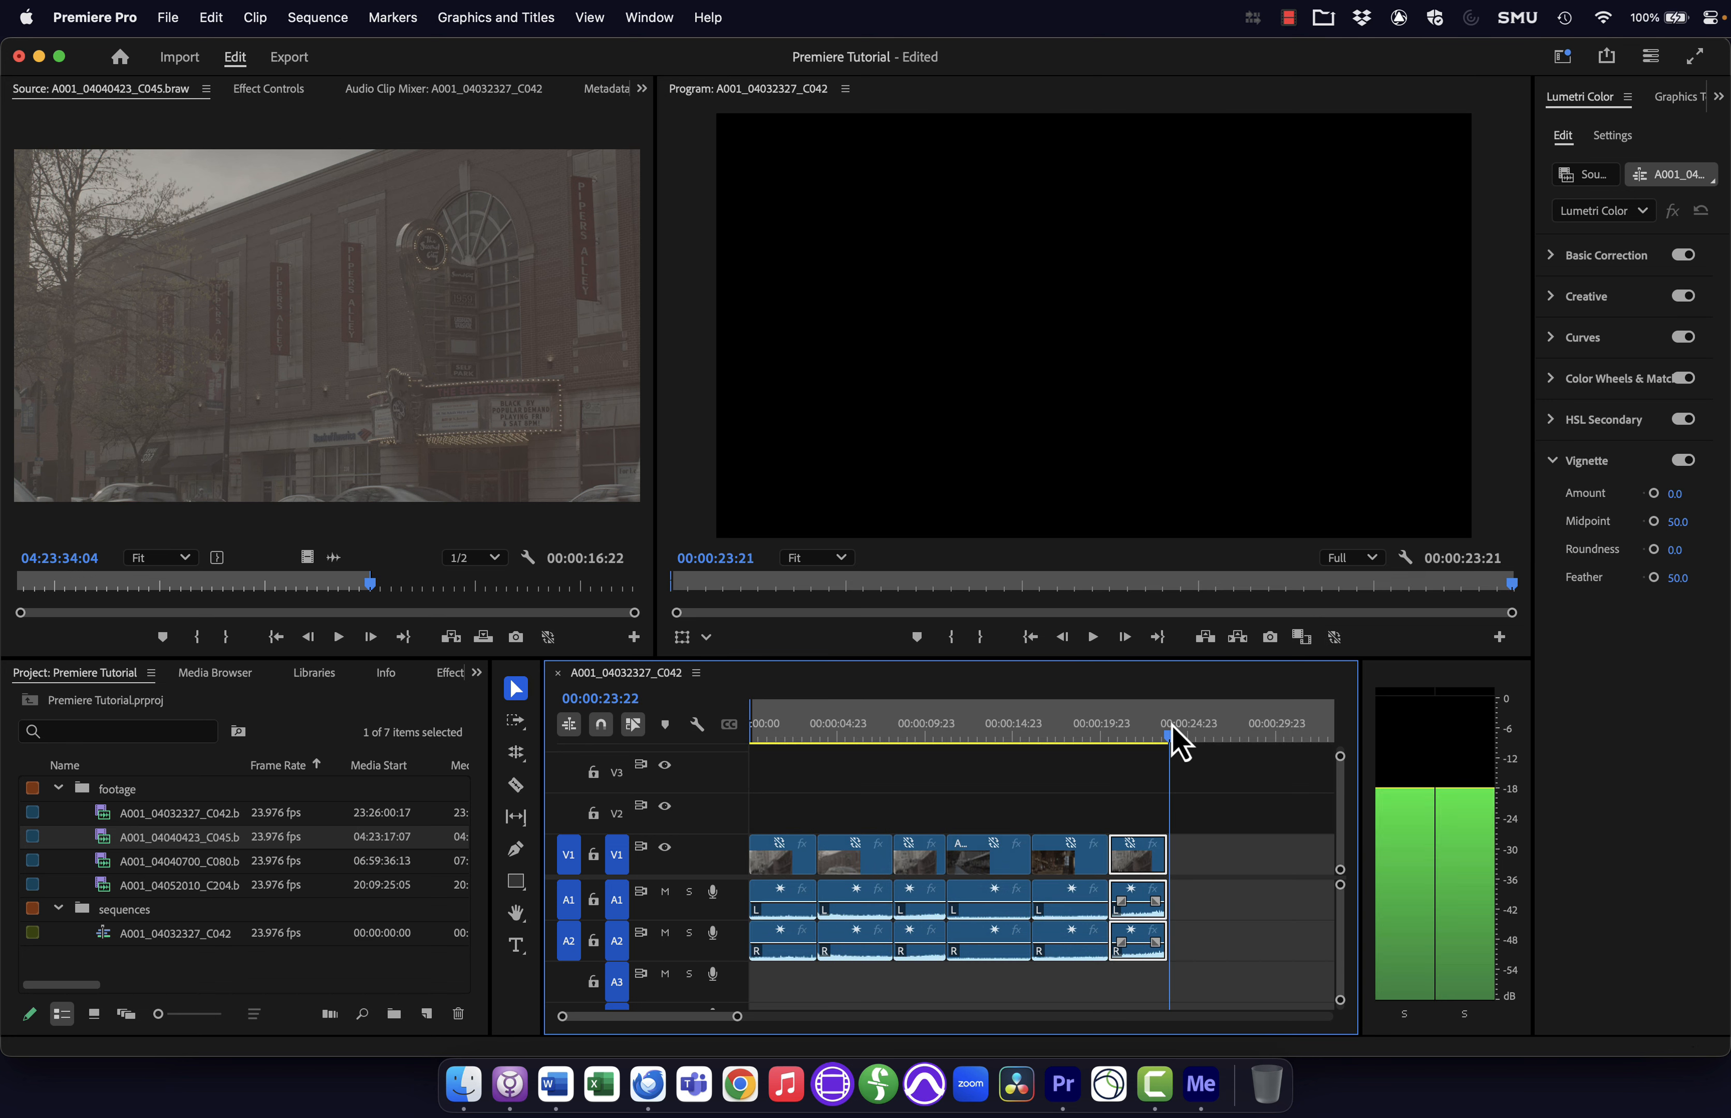
click(980, 636)
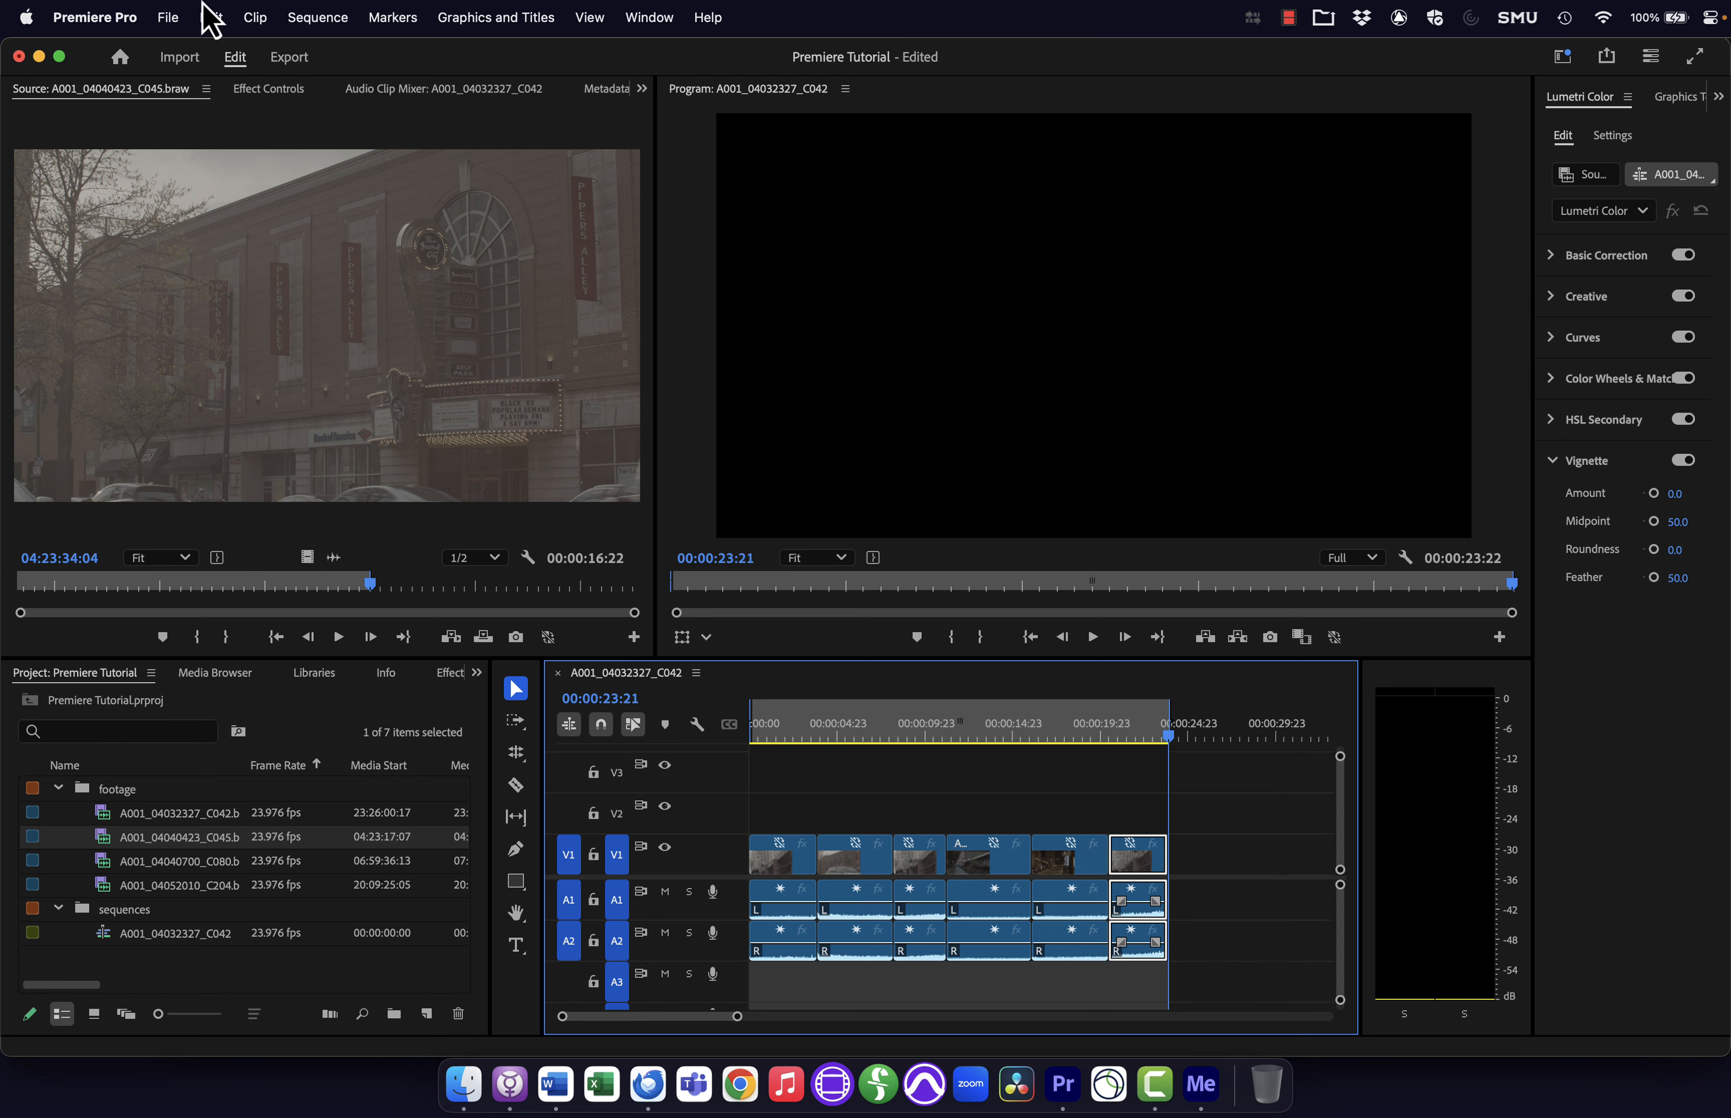
- Open the media export settings for the marked sequence range and check the output file's save location
click(169, 18)
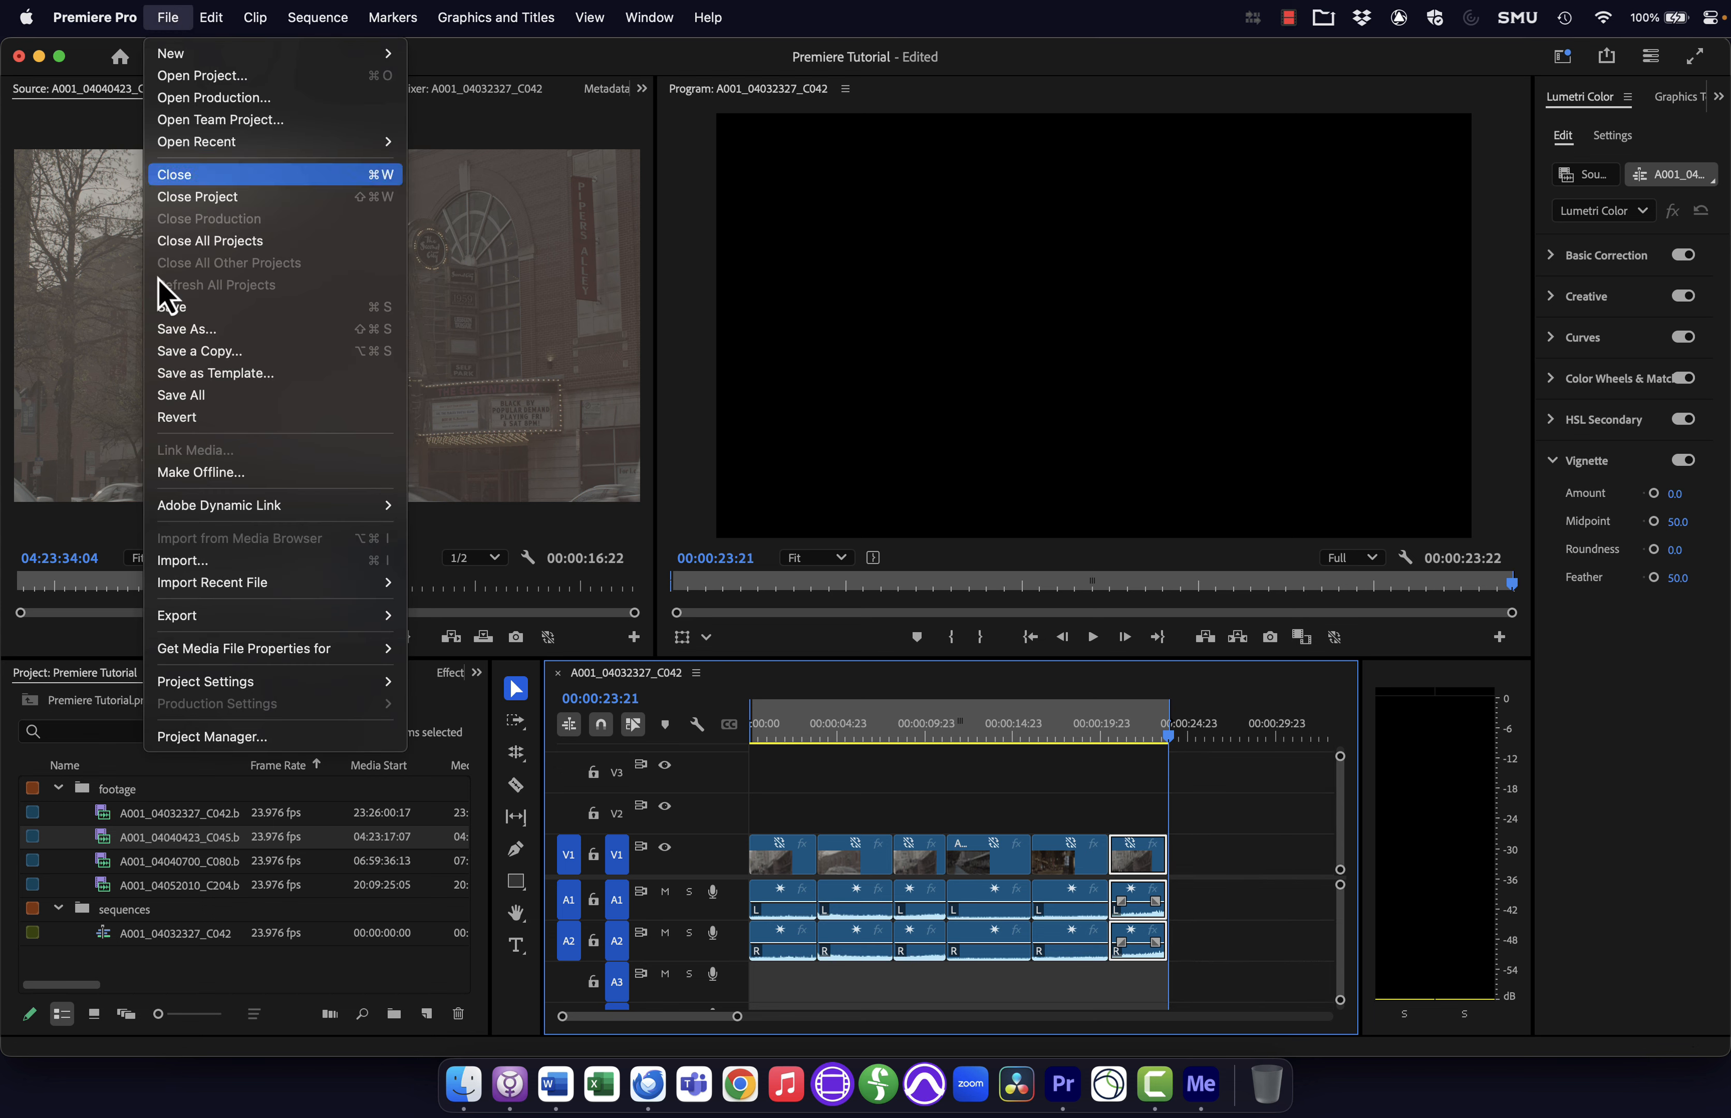
mouse_move(295, 633)
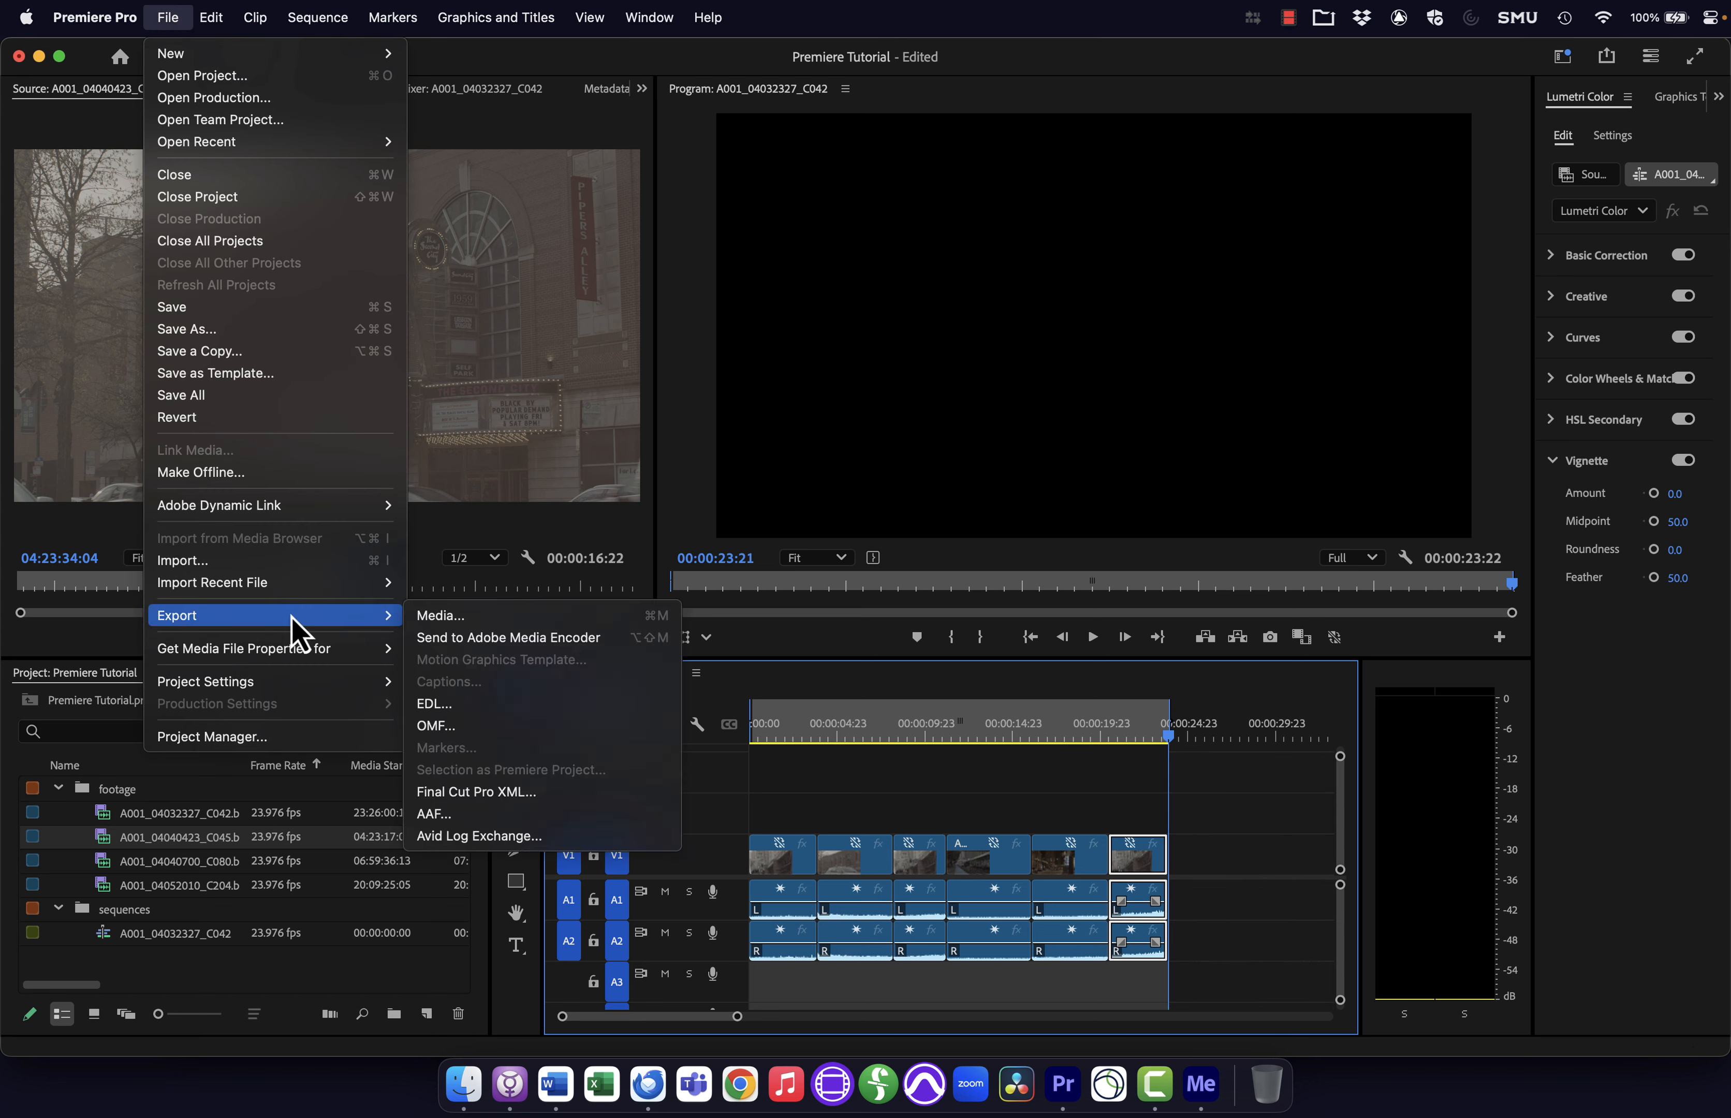
click(494, 615)
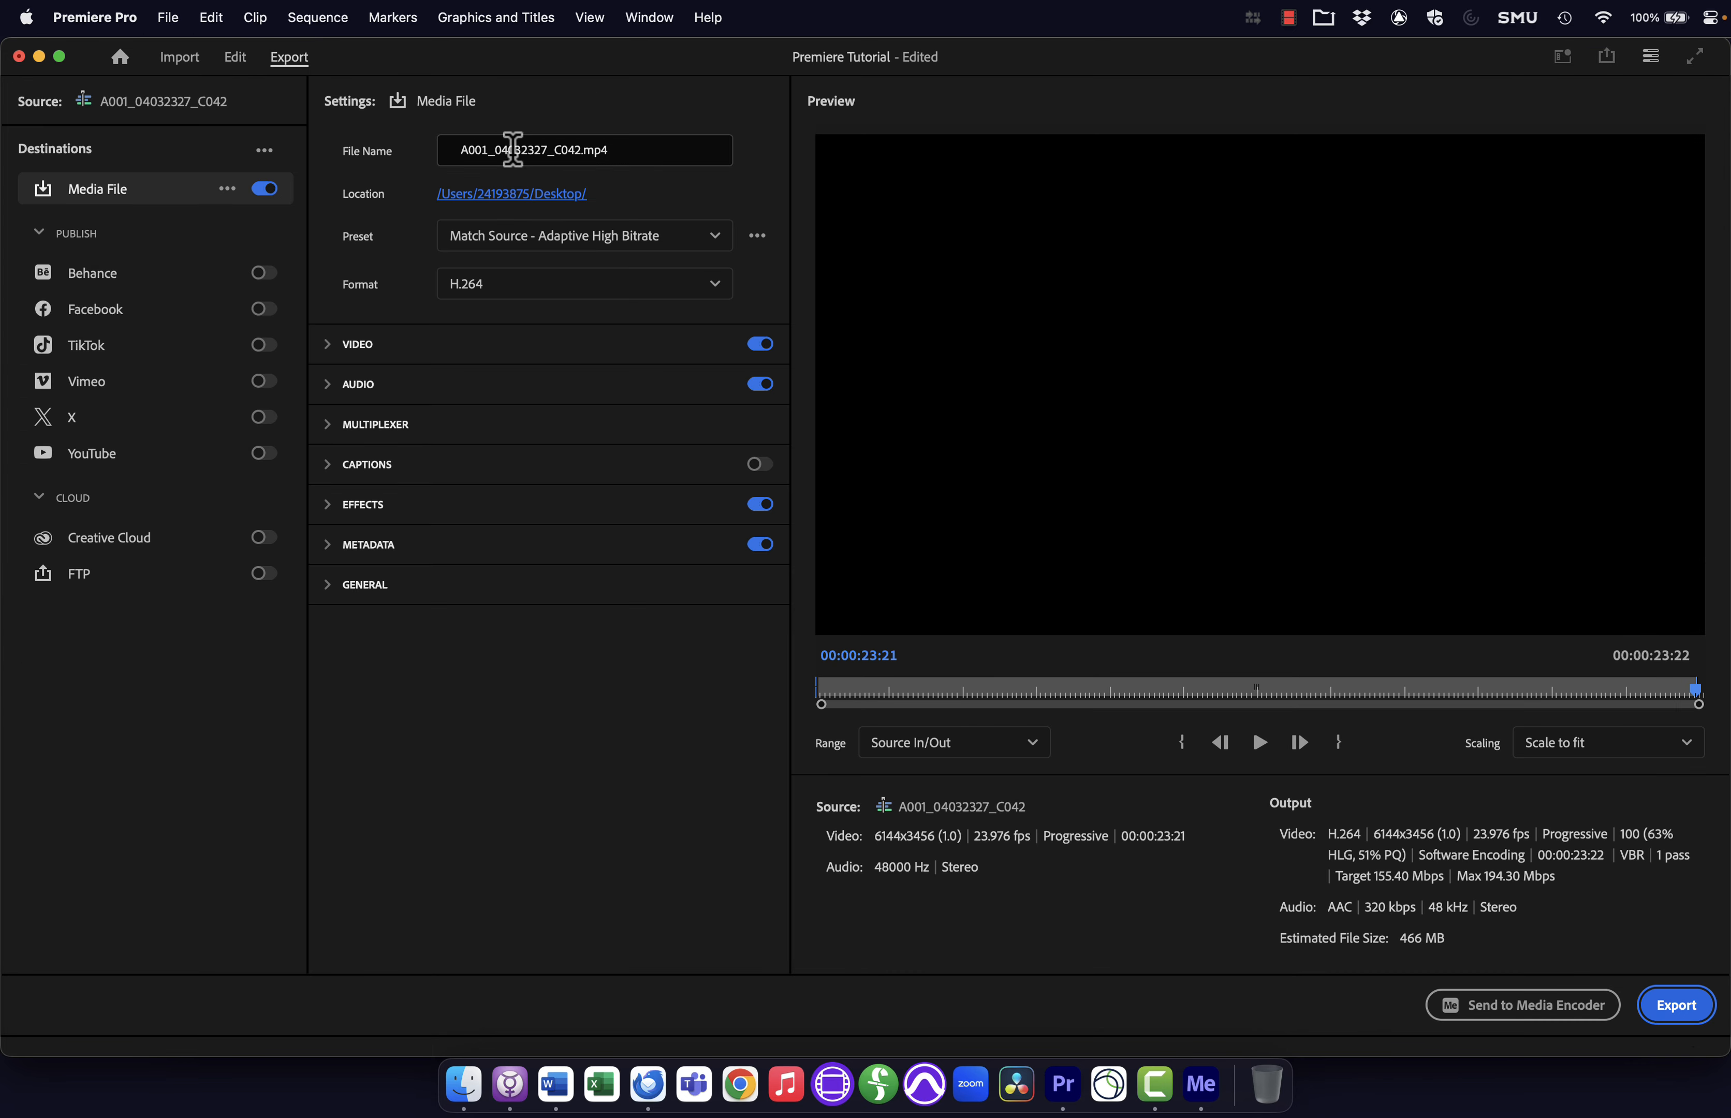
click(524, 212)
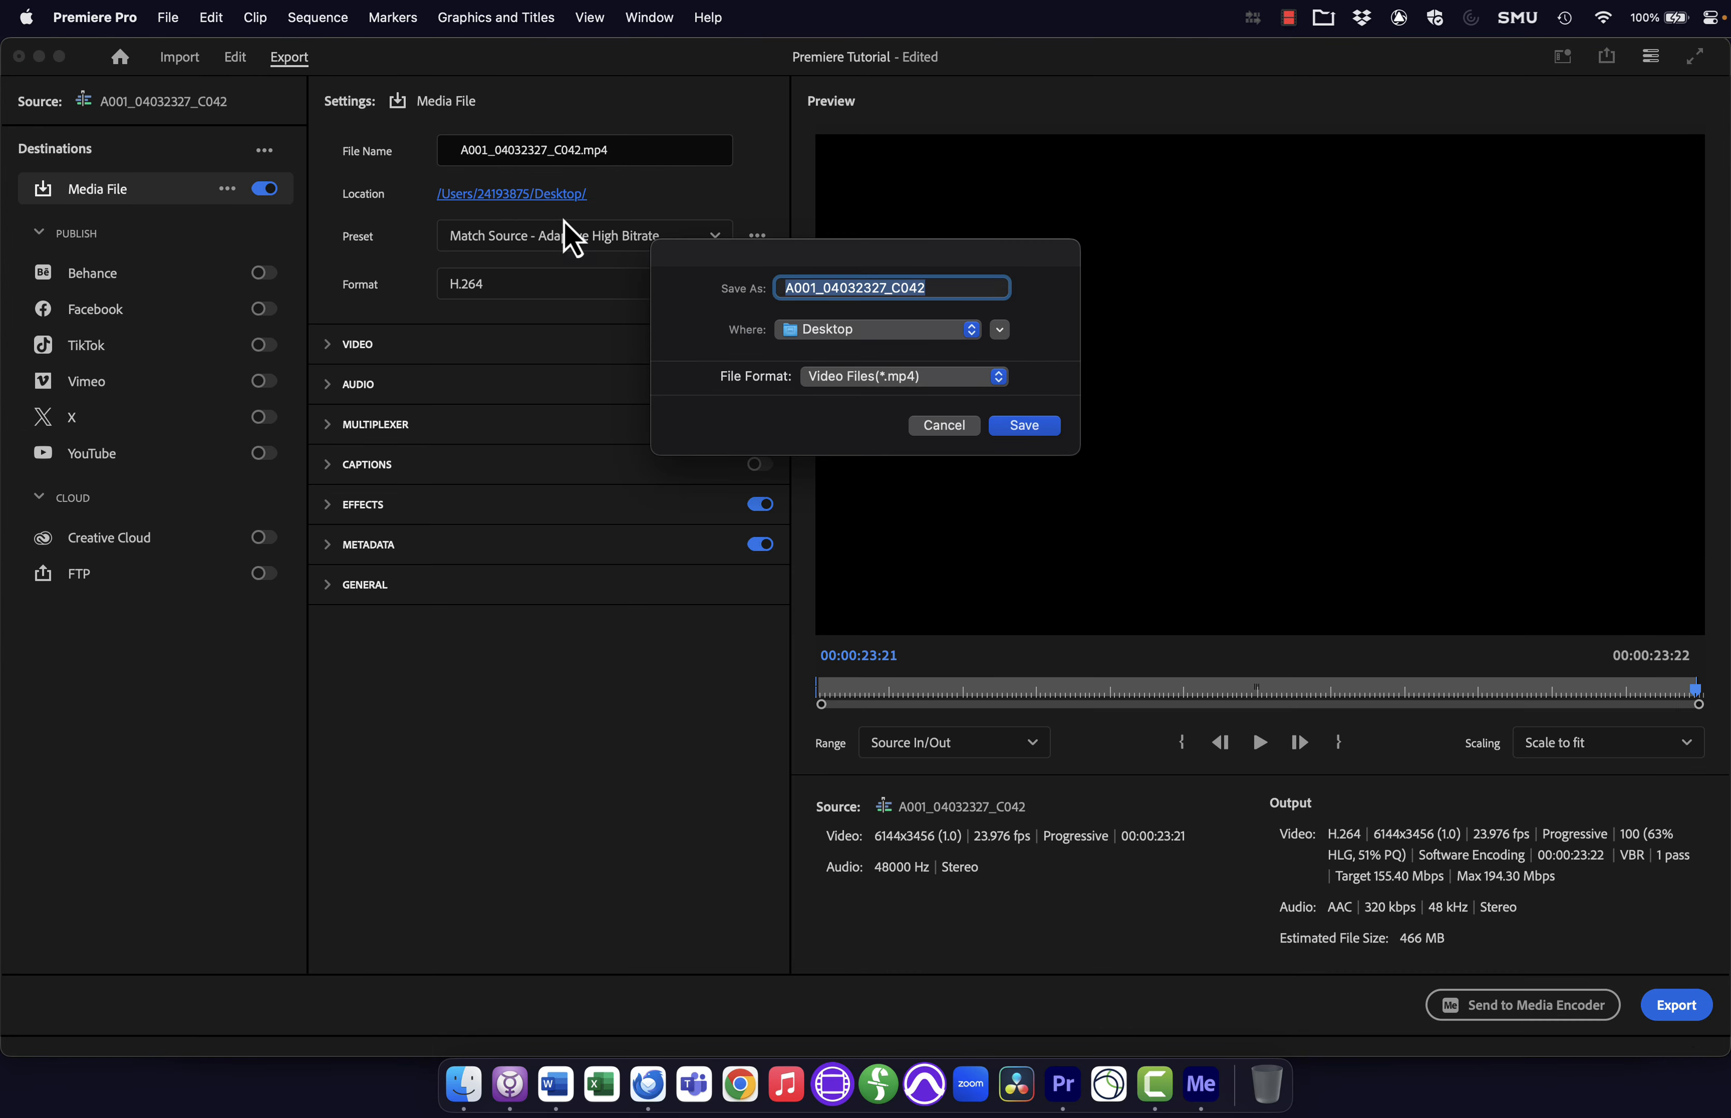
key(Escape)
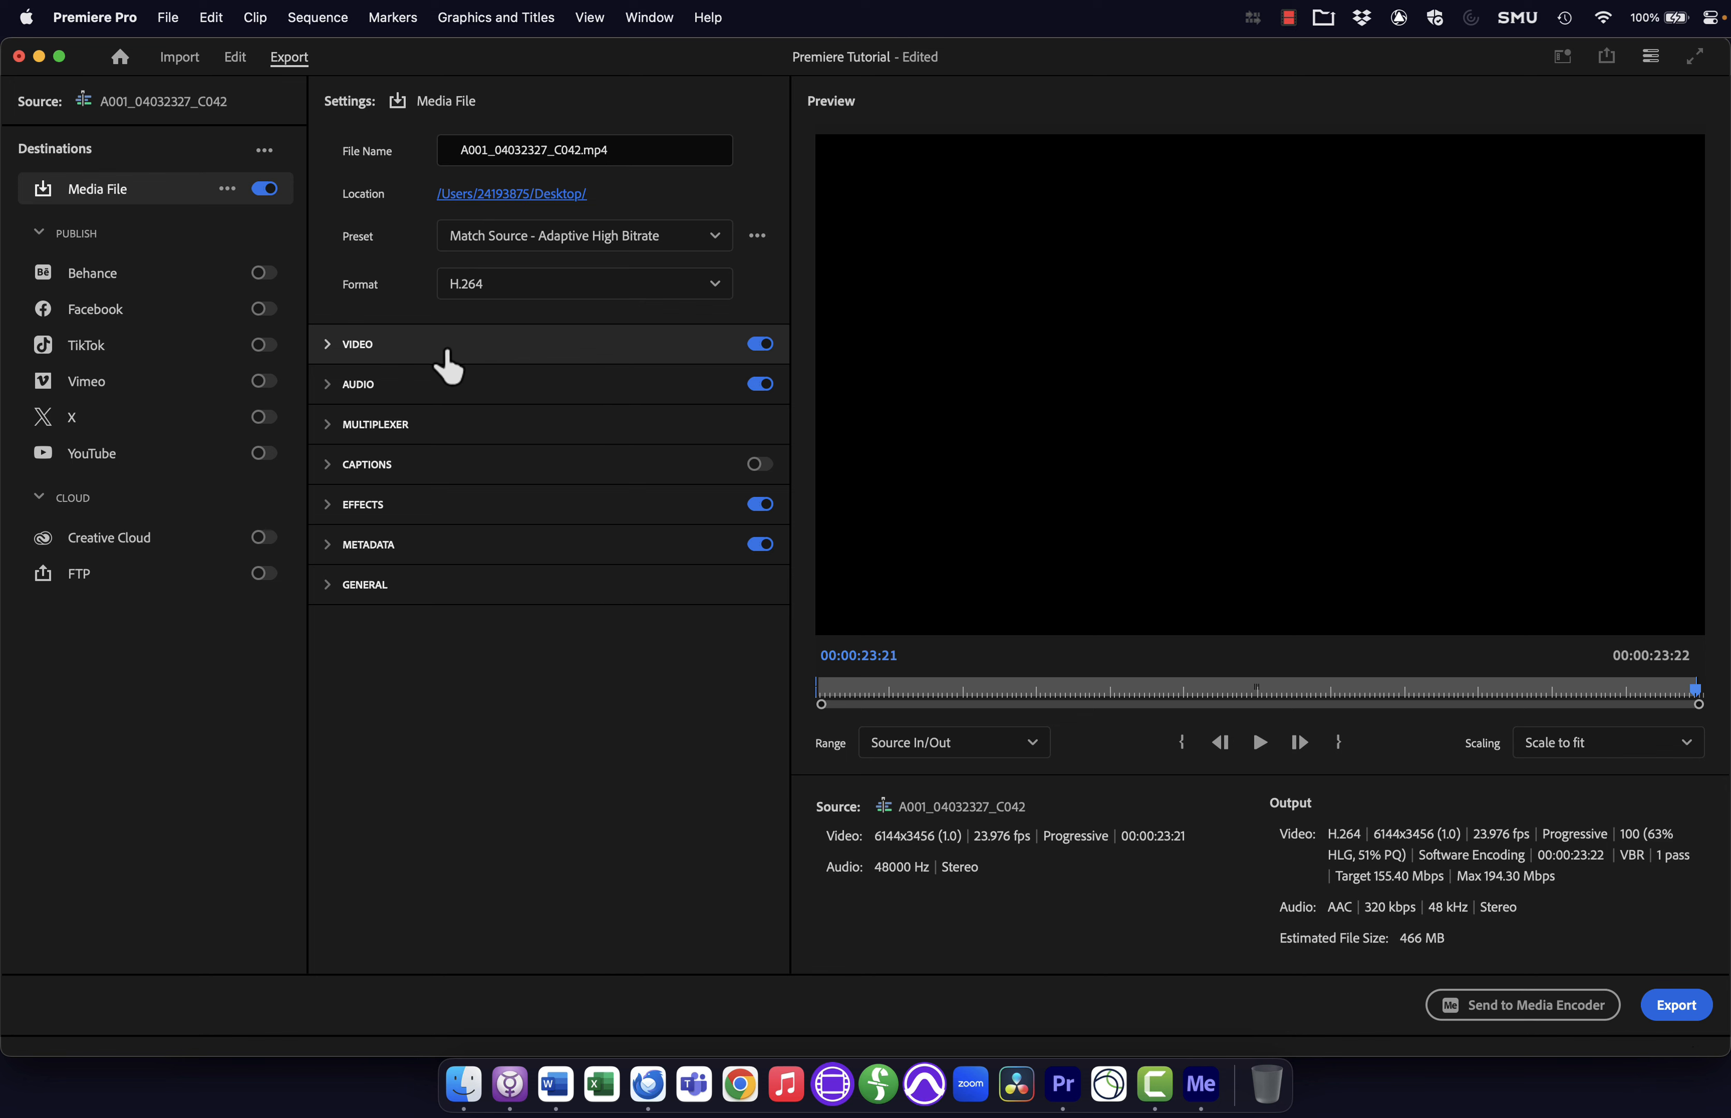
- Expand the video settings to show all options and set the export format to QuickTime
click(325, 346)
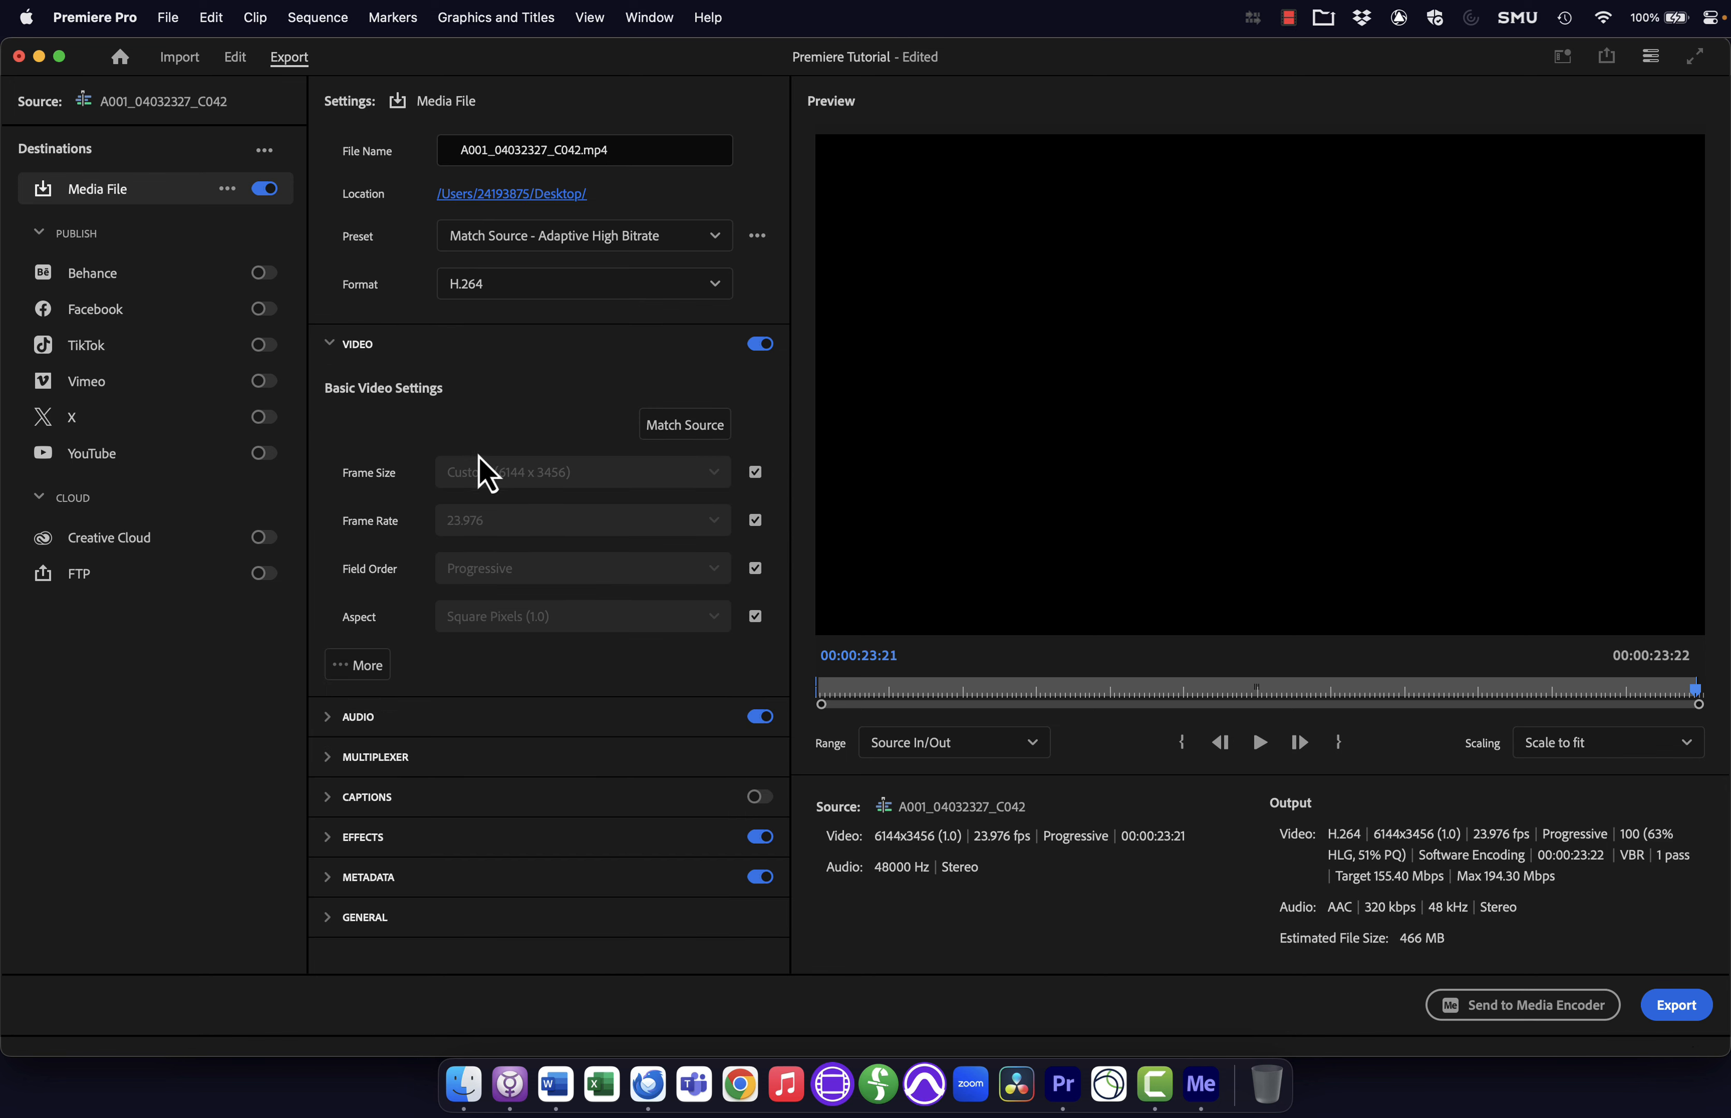
click(358, 665)
click(583, 283)
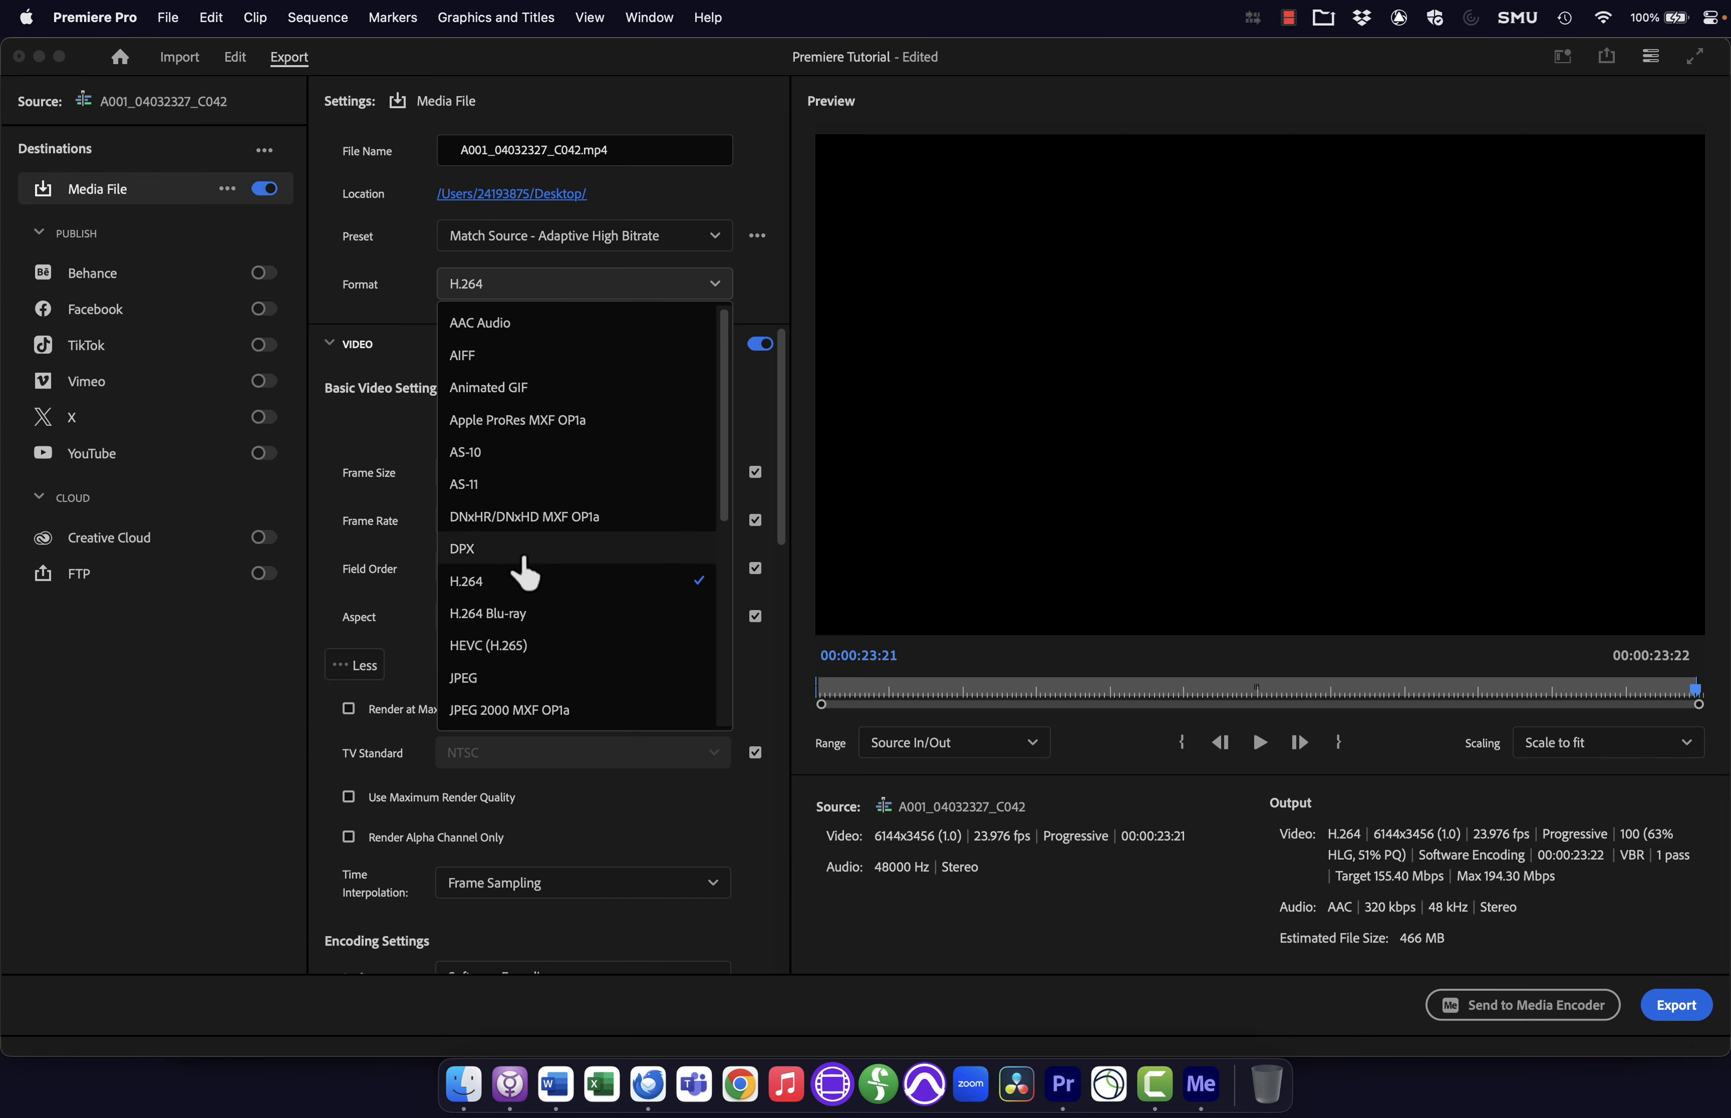
scroll(537, 512, down, 6)
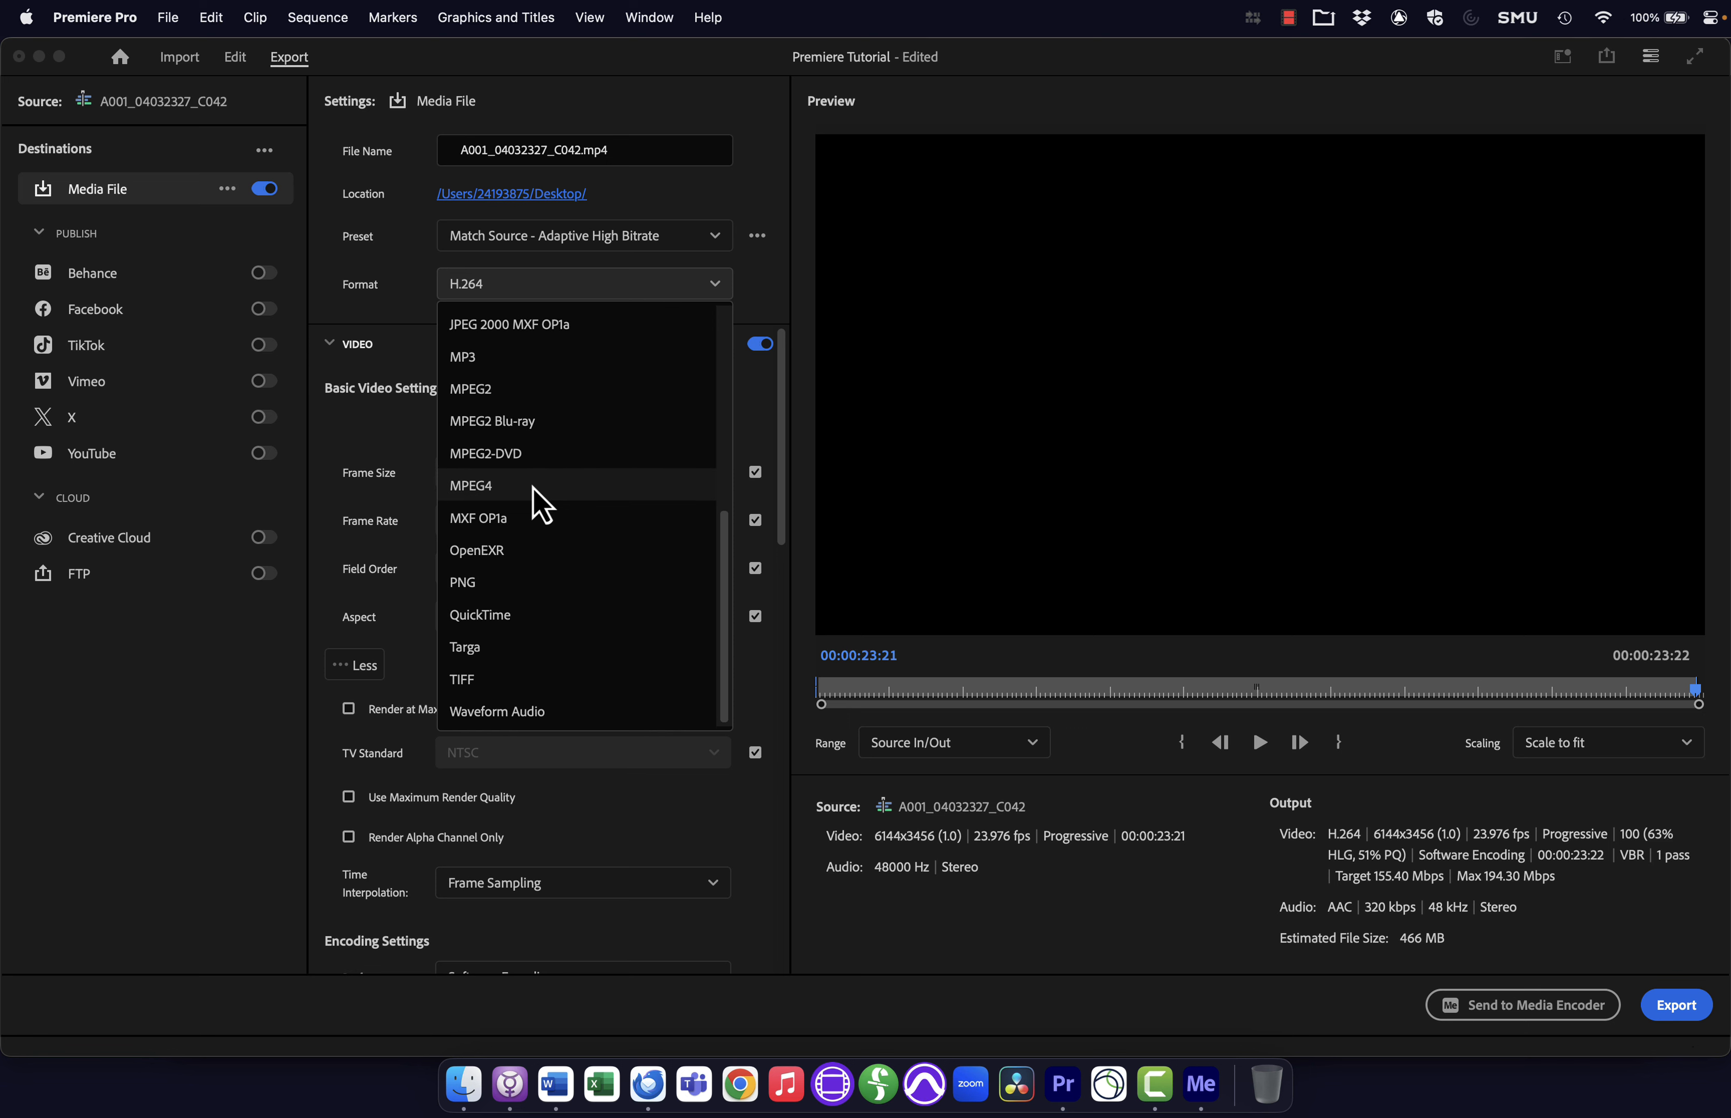
click(493, 615)
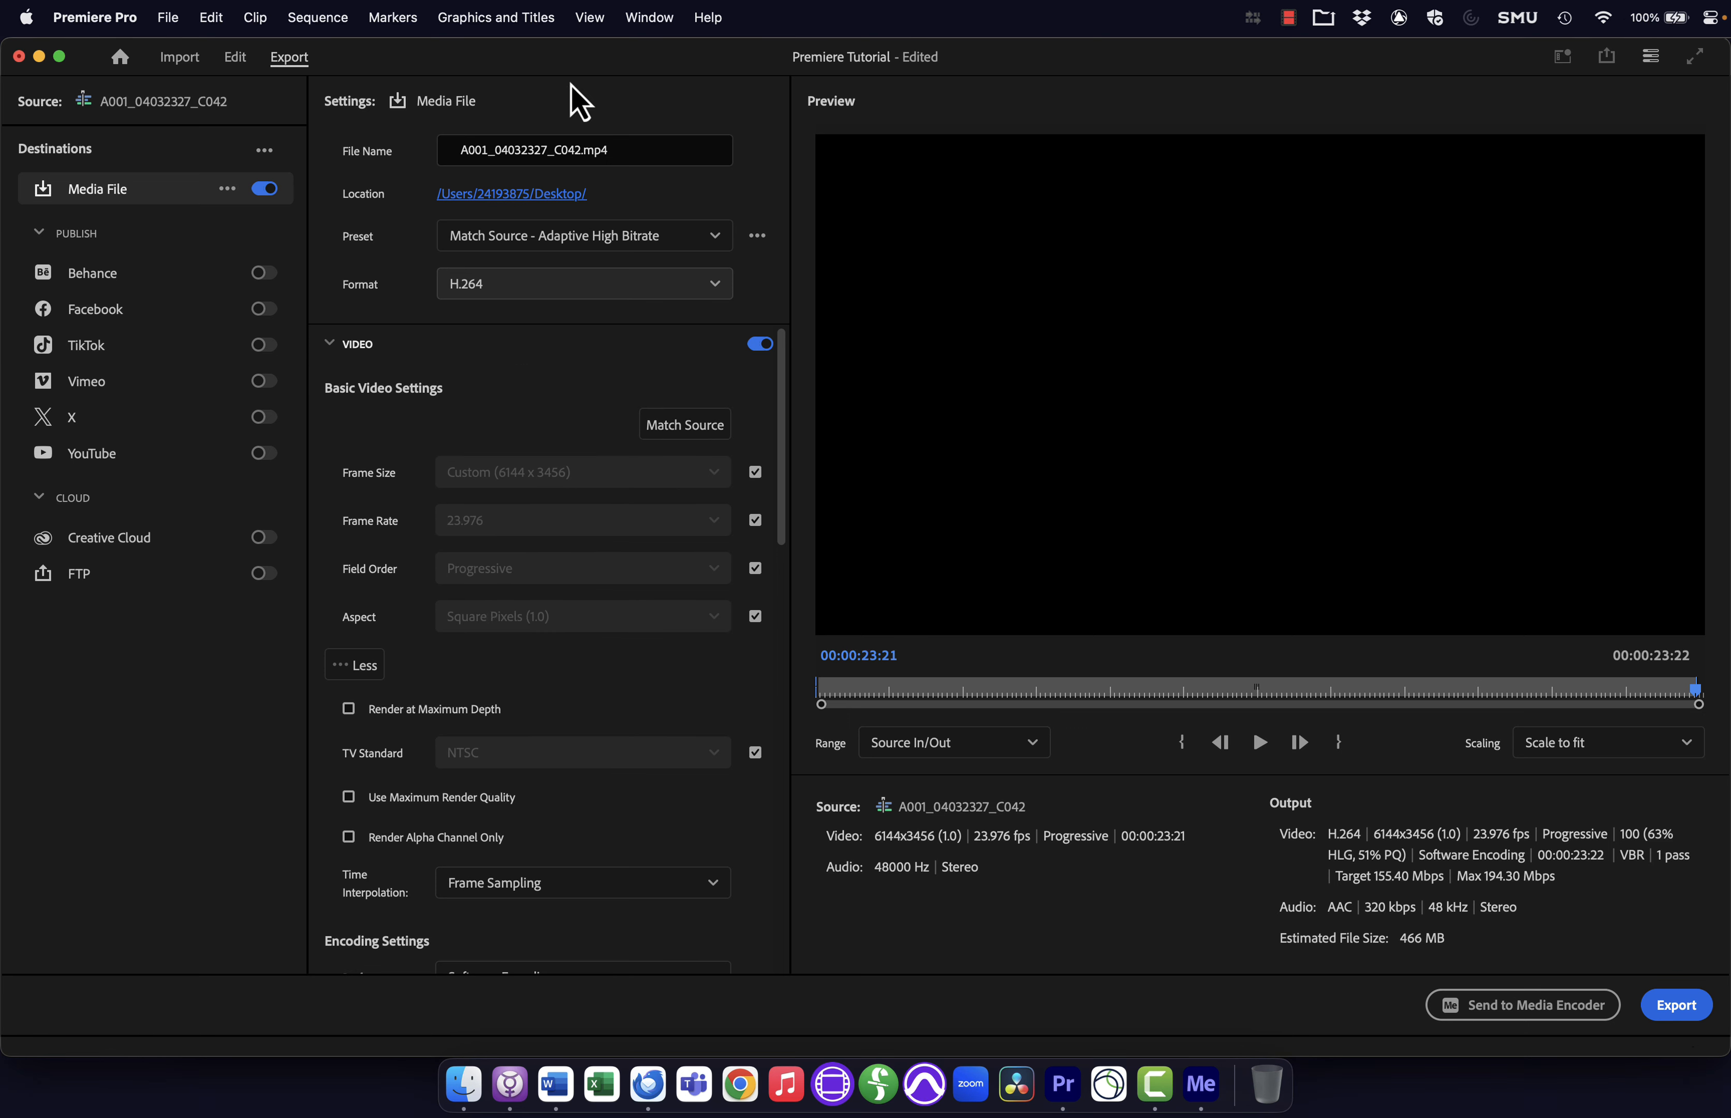
- Look through the export presets and choose Apple ProRes 422 HQ as the video codec
click(562, 246)
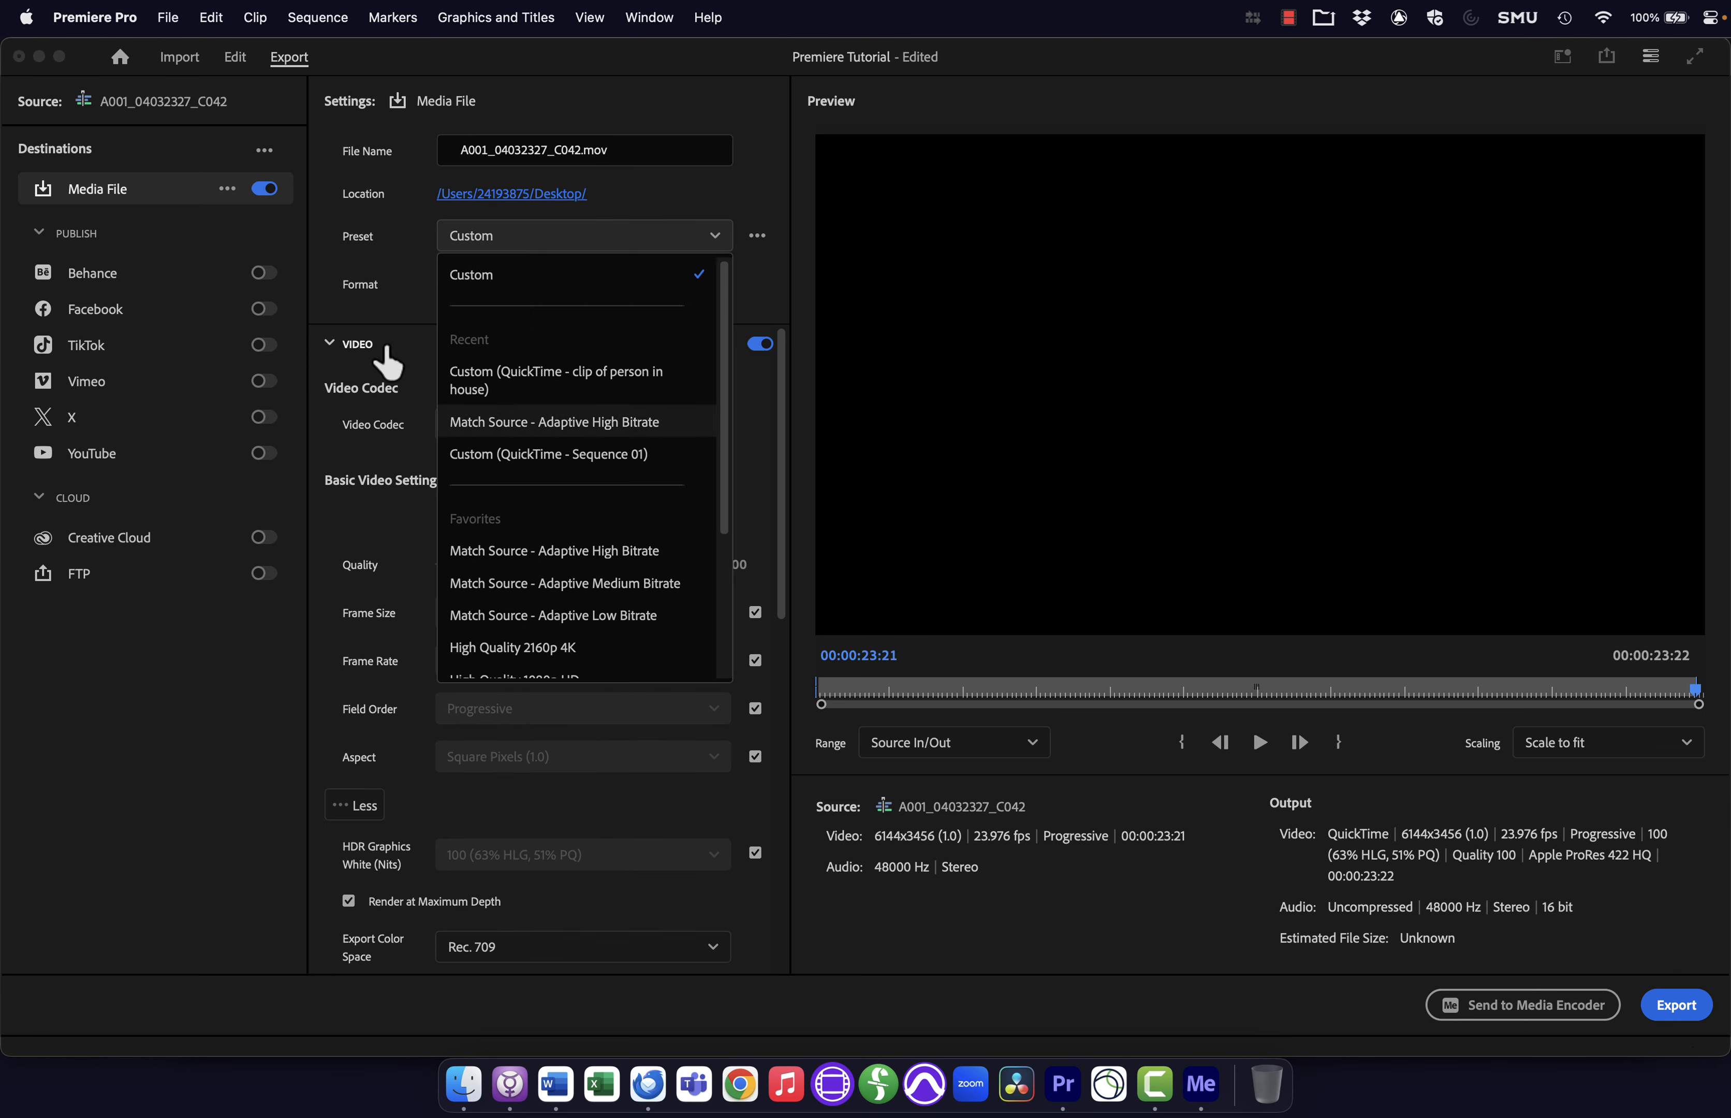
click(412, 349)
click(373, 347)
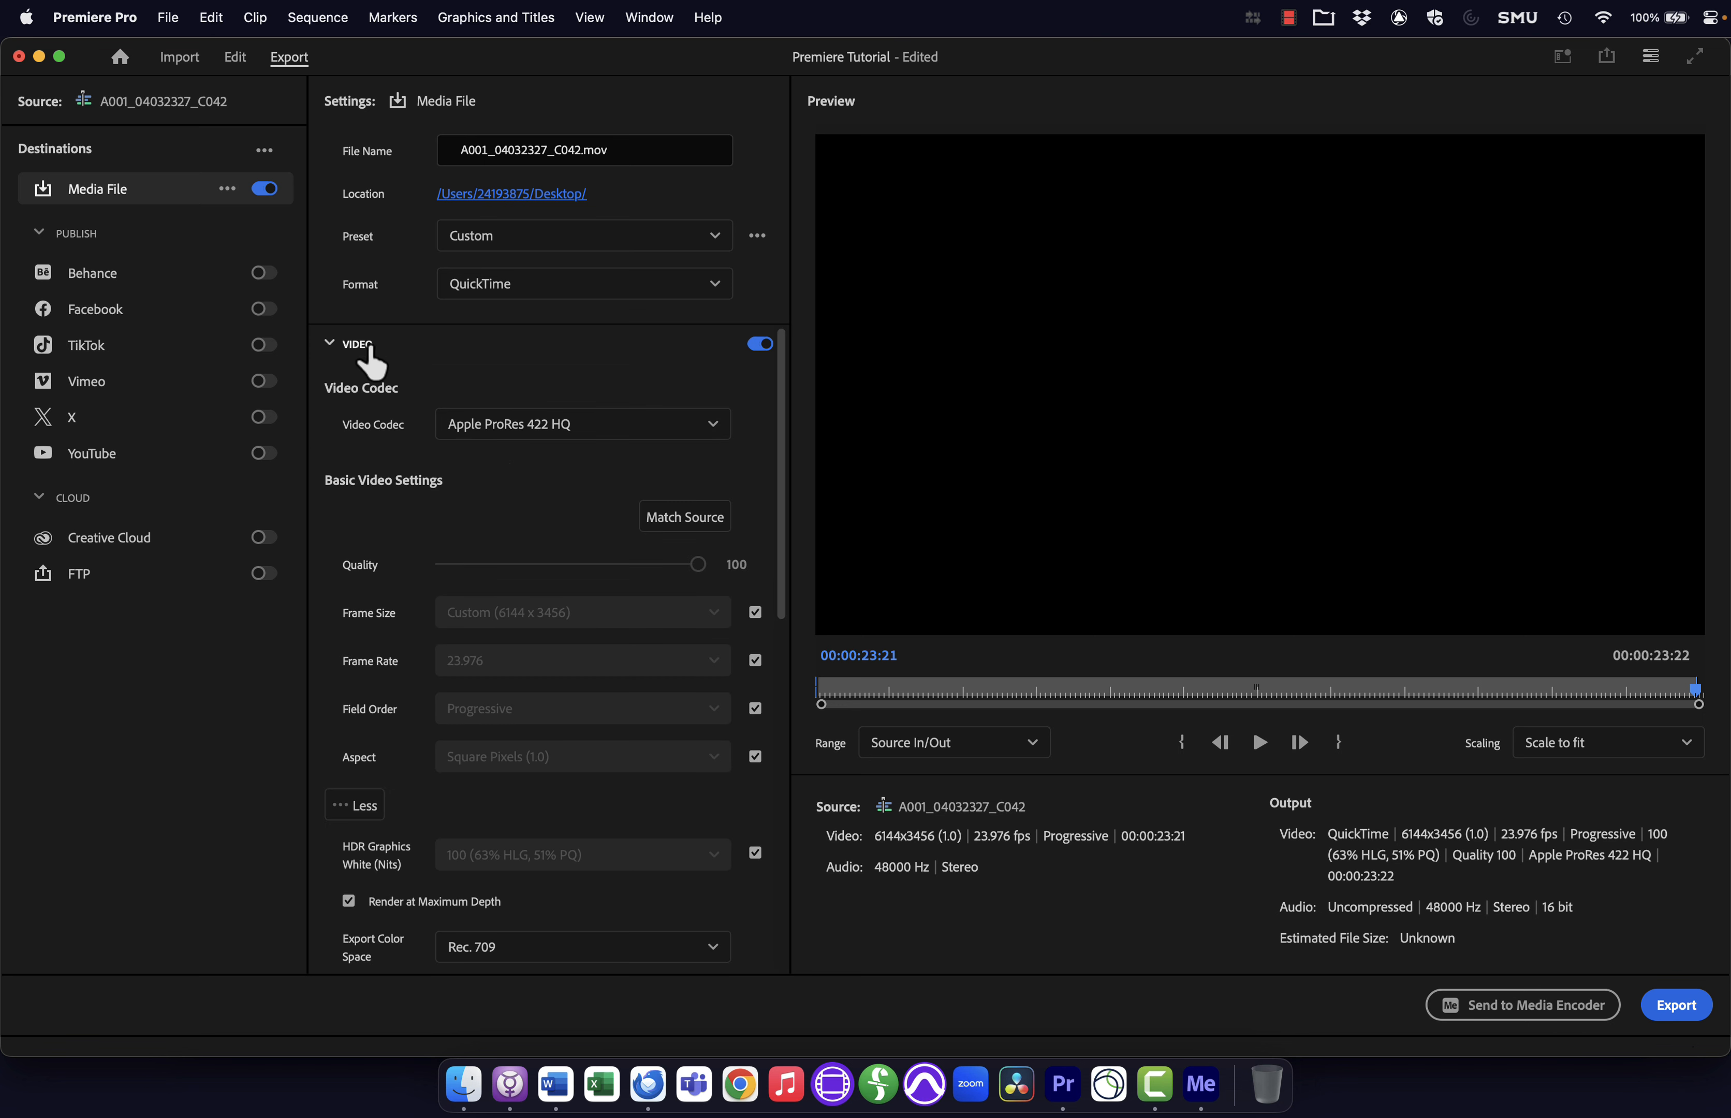
click(564, 433)
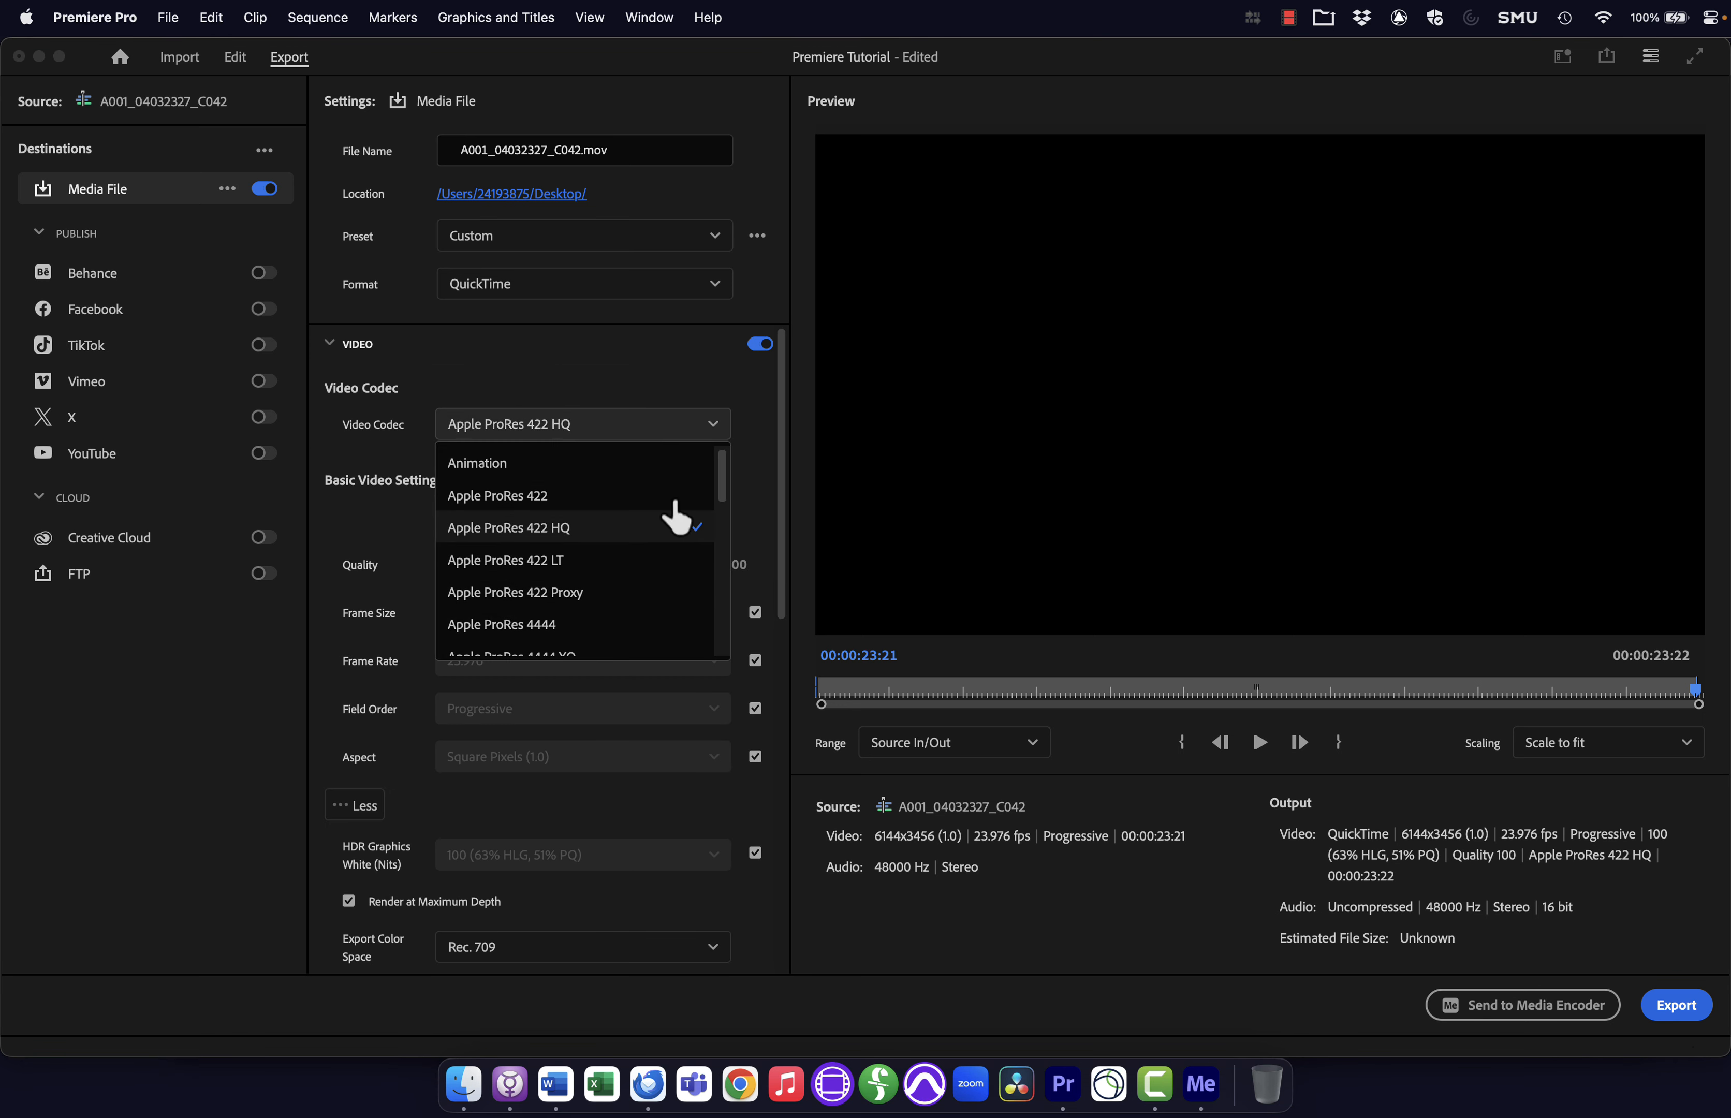
click(604, 529)
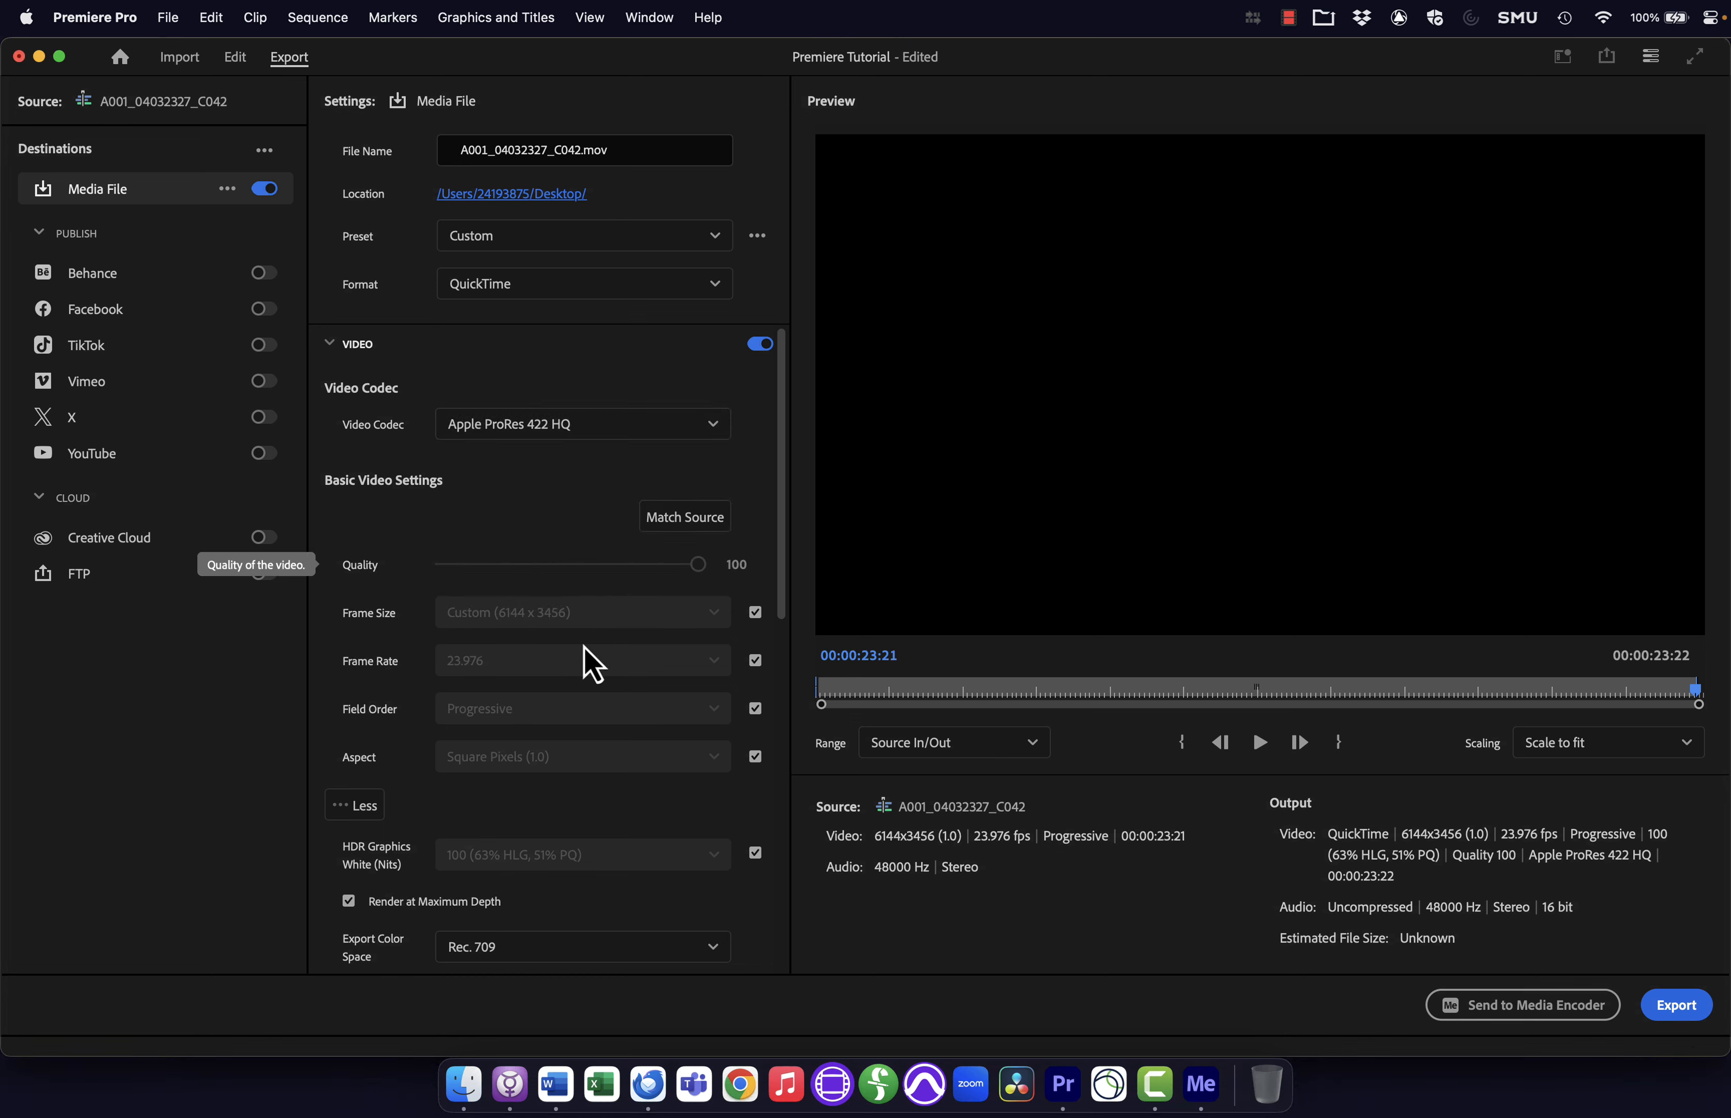
- Review the remaining video settings and export the marked range as A001_04032327_C042.mov
scroll(587, 665, down, 5)
scroll(511, 818, down, 4)
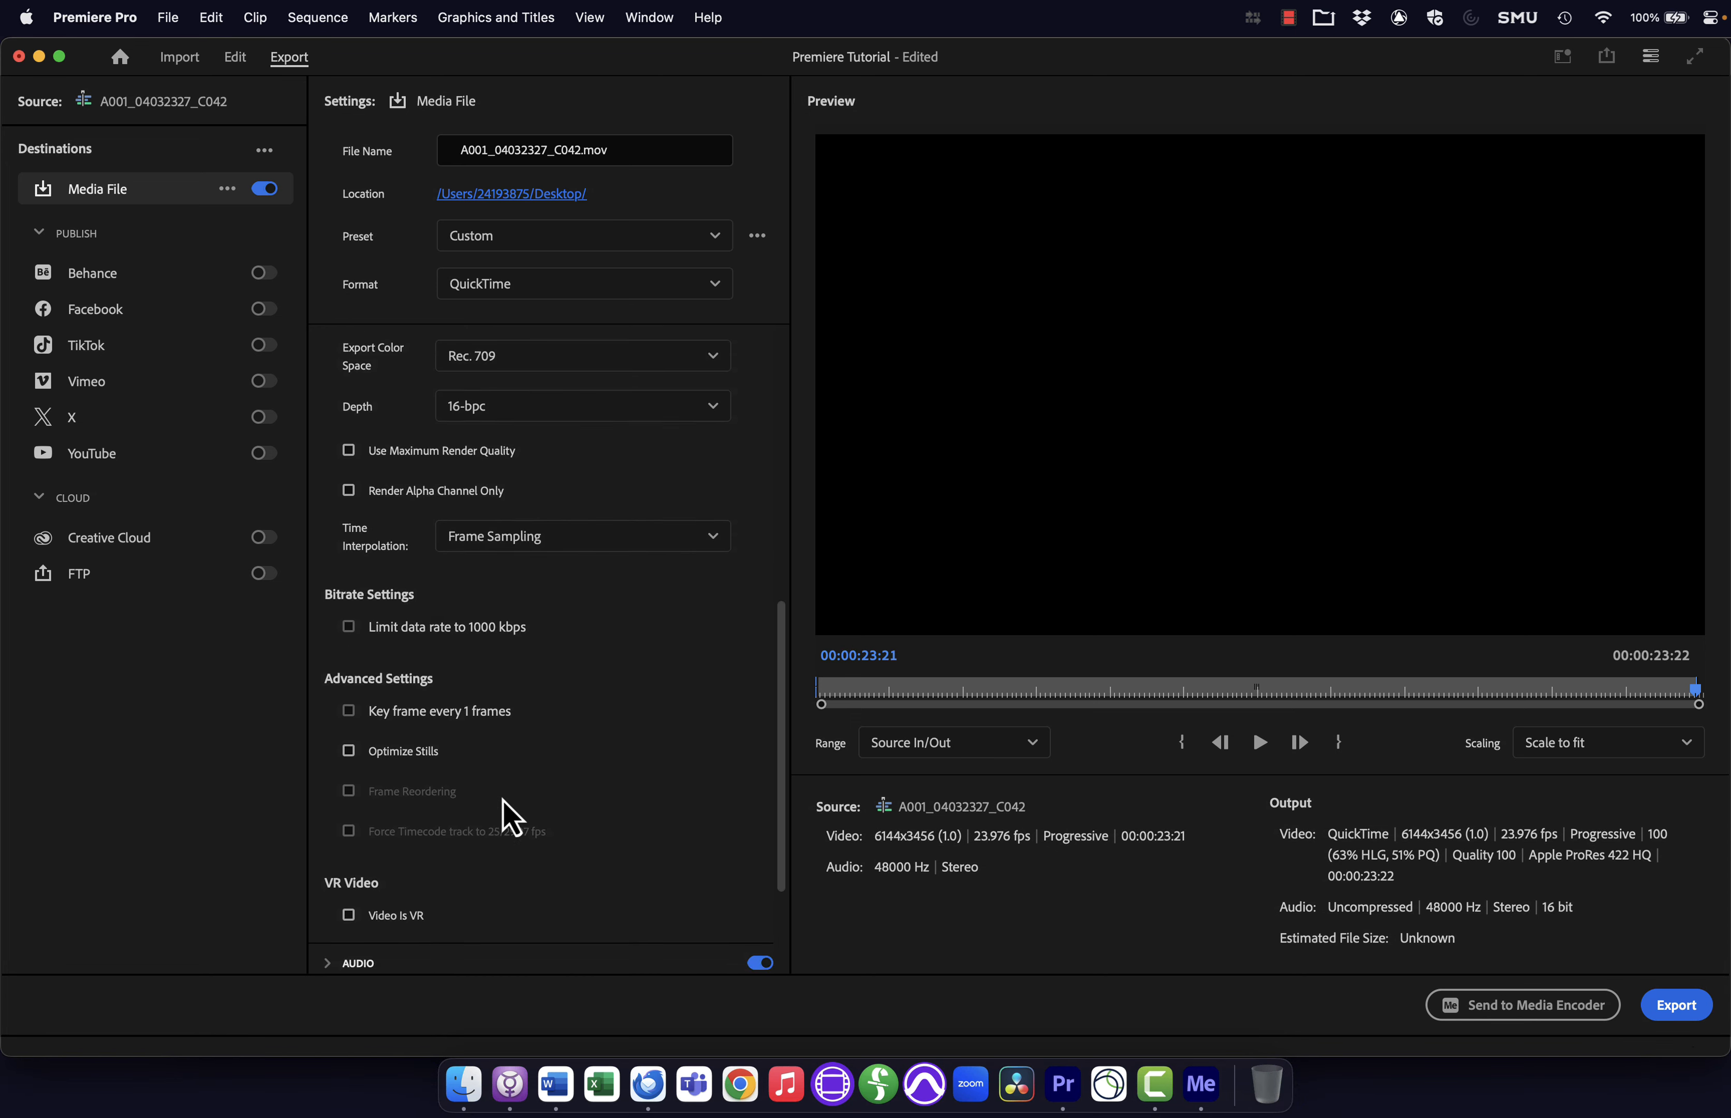
scroll(427, 374, down, 2)
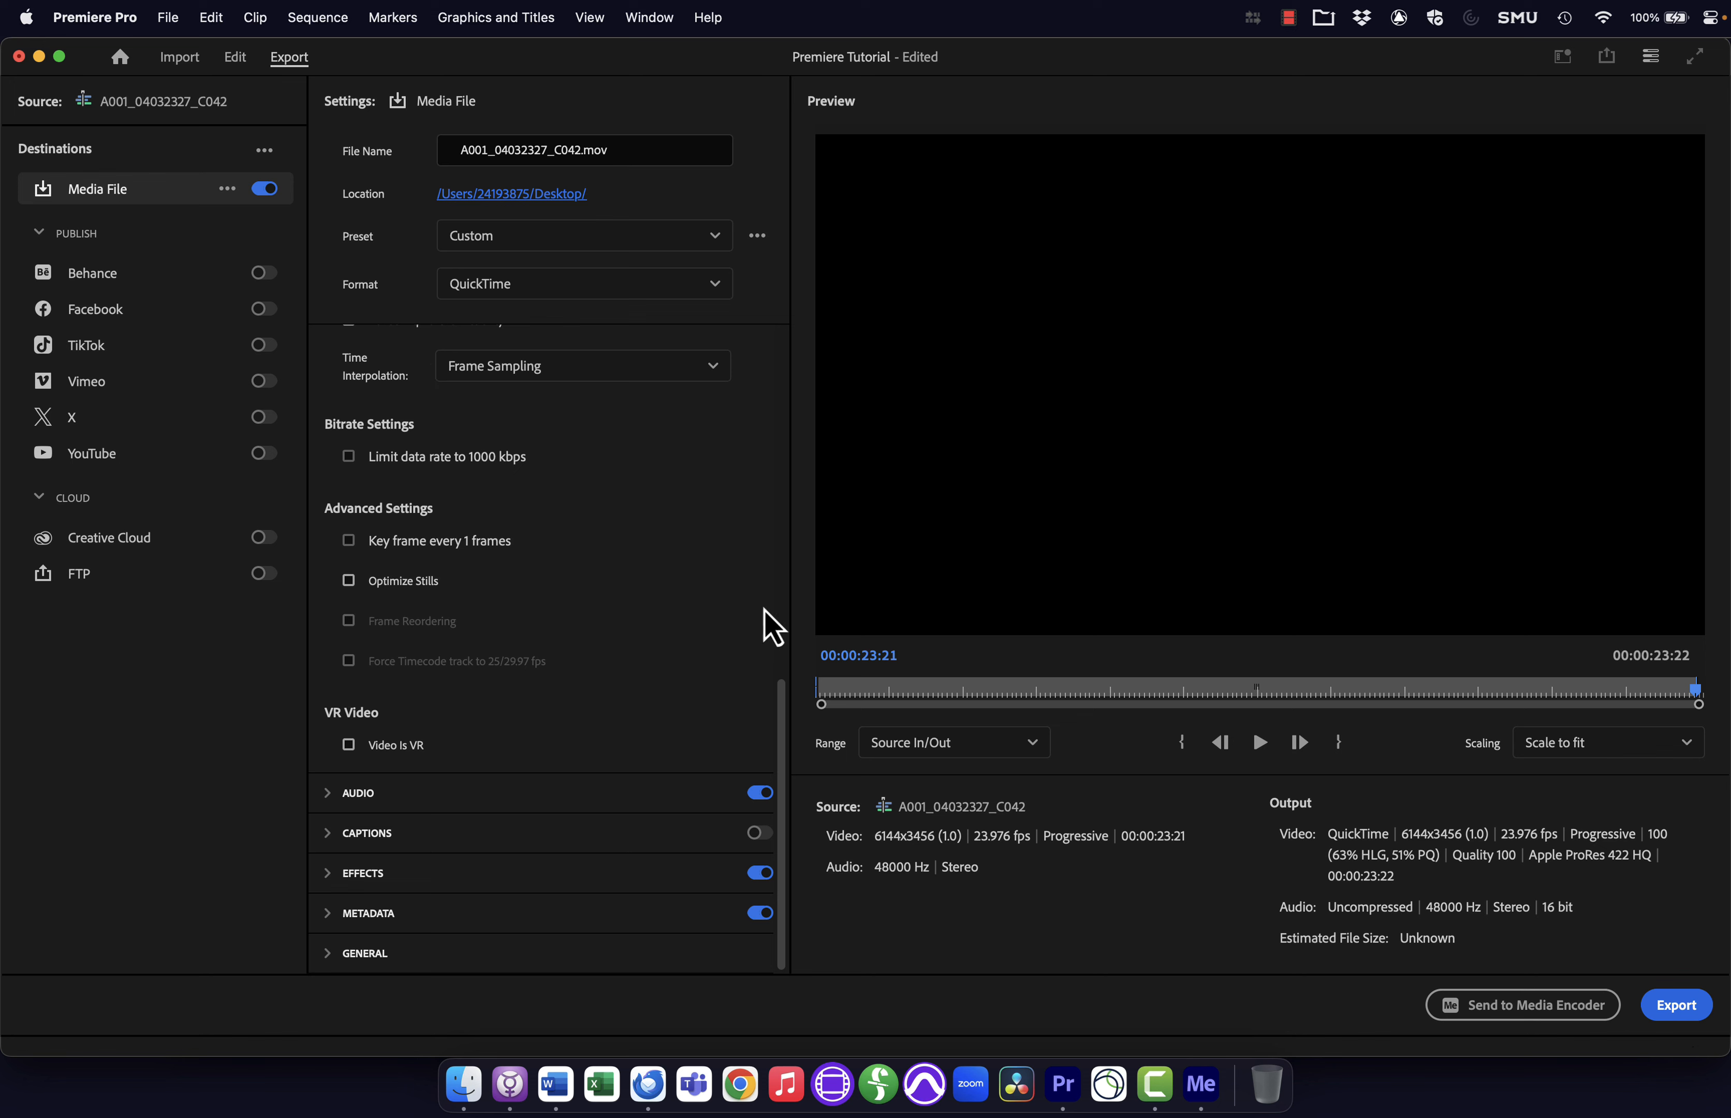
click(1675, 1010)
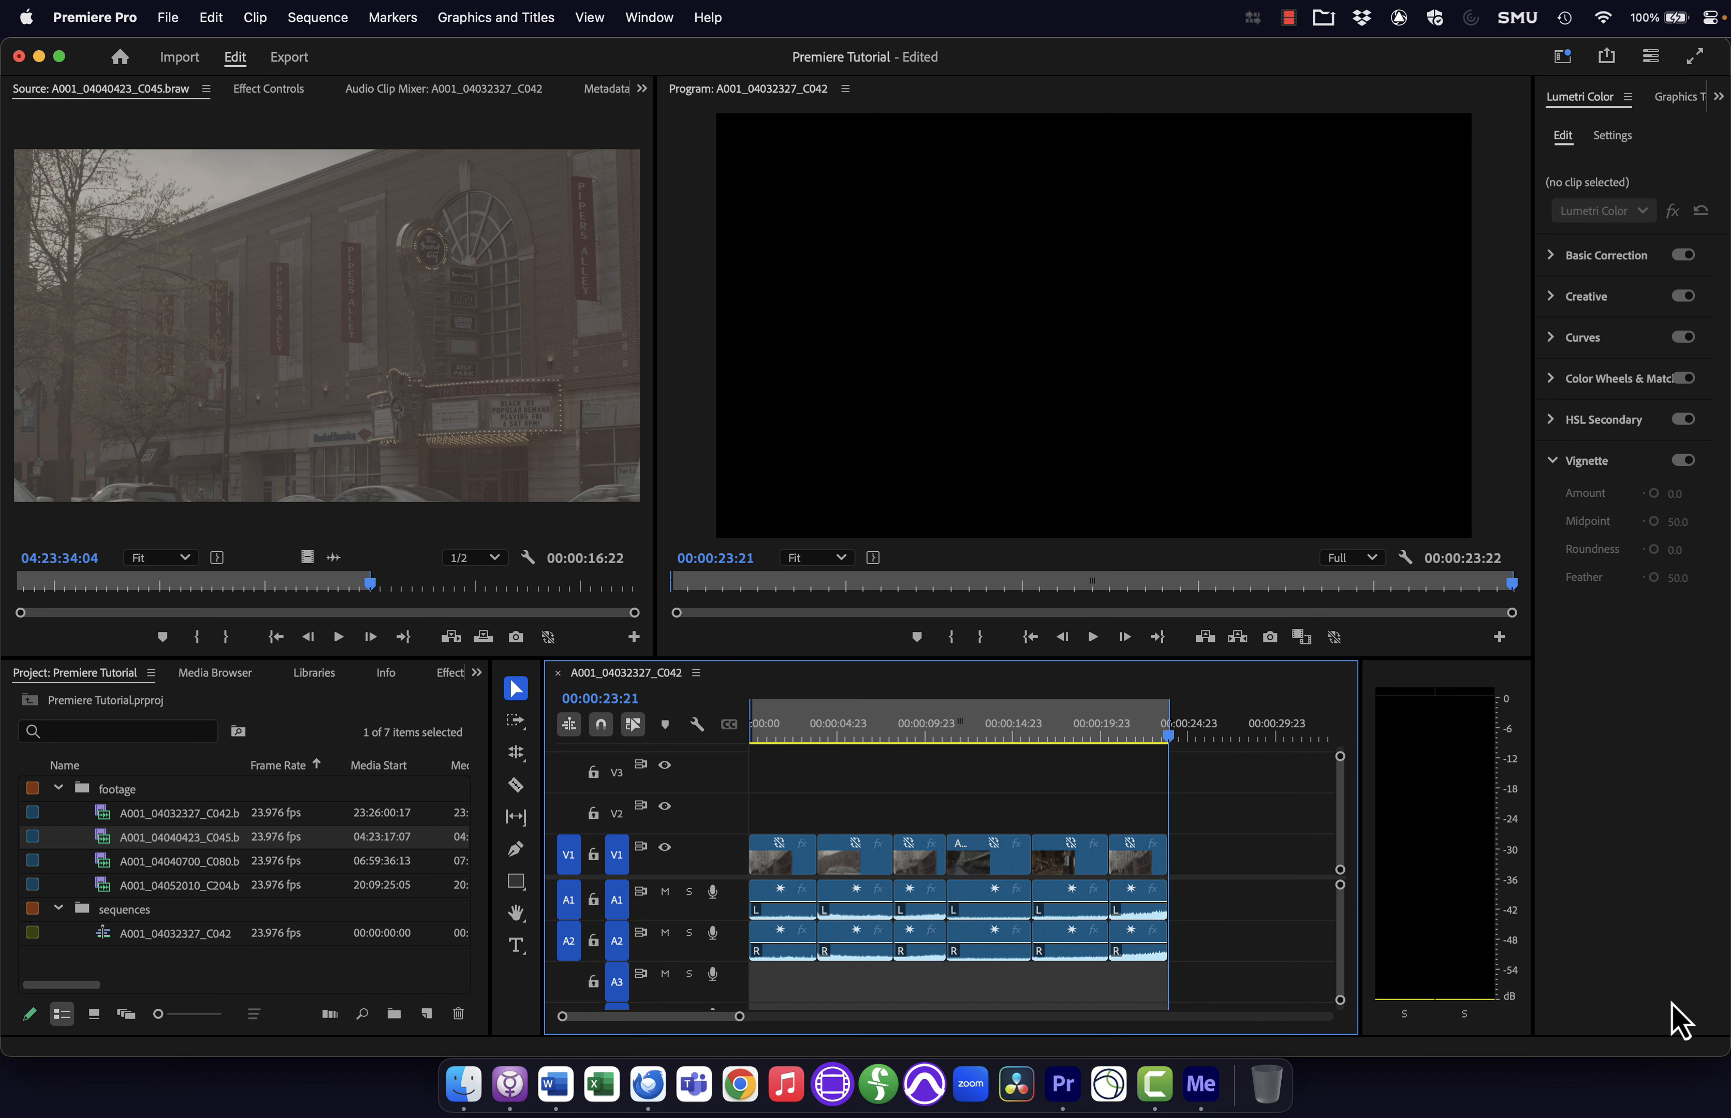